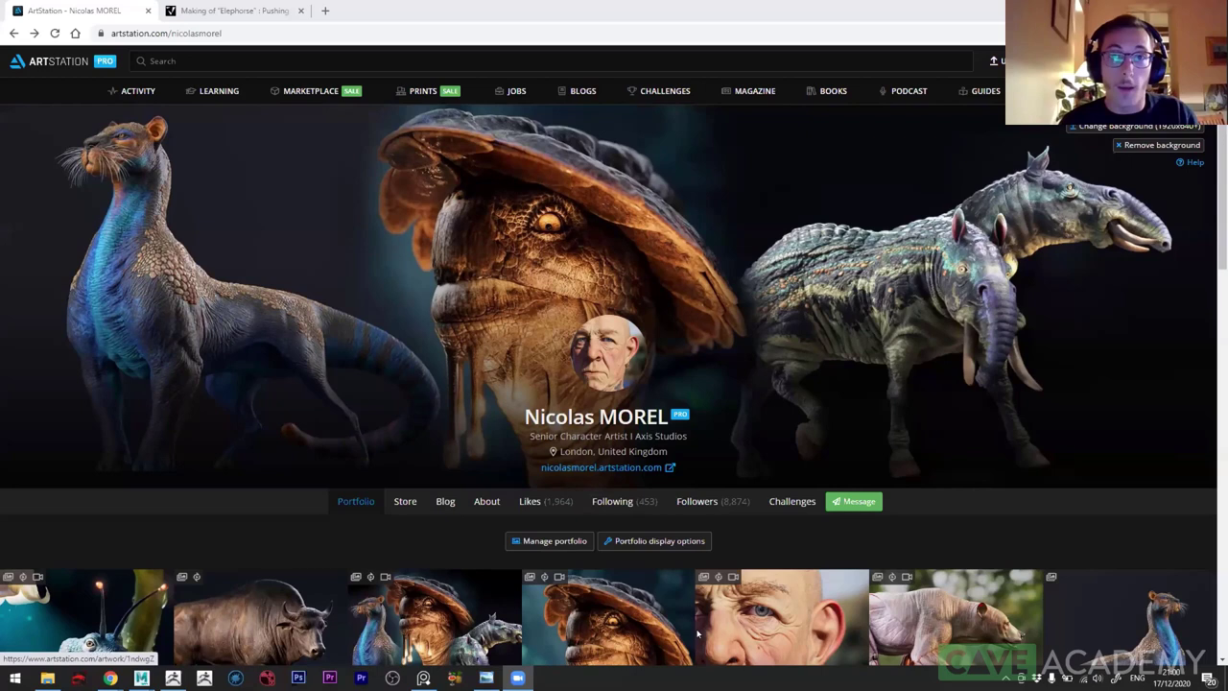
- Bring the Photo Viewer slide on The Call of the Wild creature work to the front
key("alt+Tab")
key("alt+Tab")
key("alt+Tab")
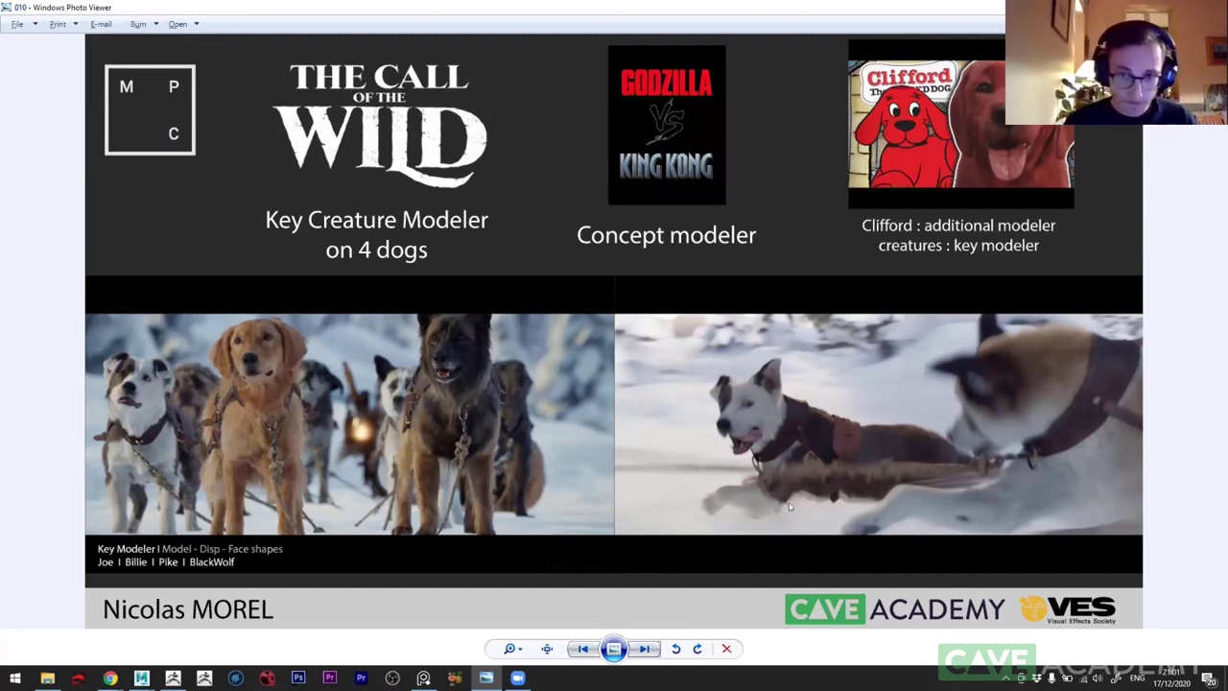
- Advance two slides from slide 010 to slide 040, the Bison Tutorial promo
left_click(644, 649)
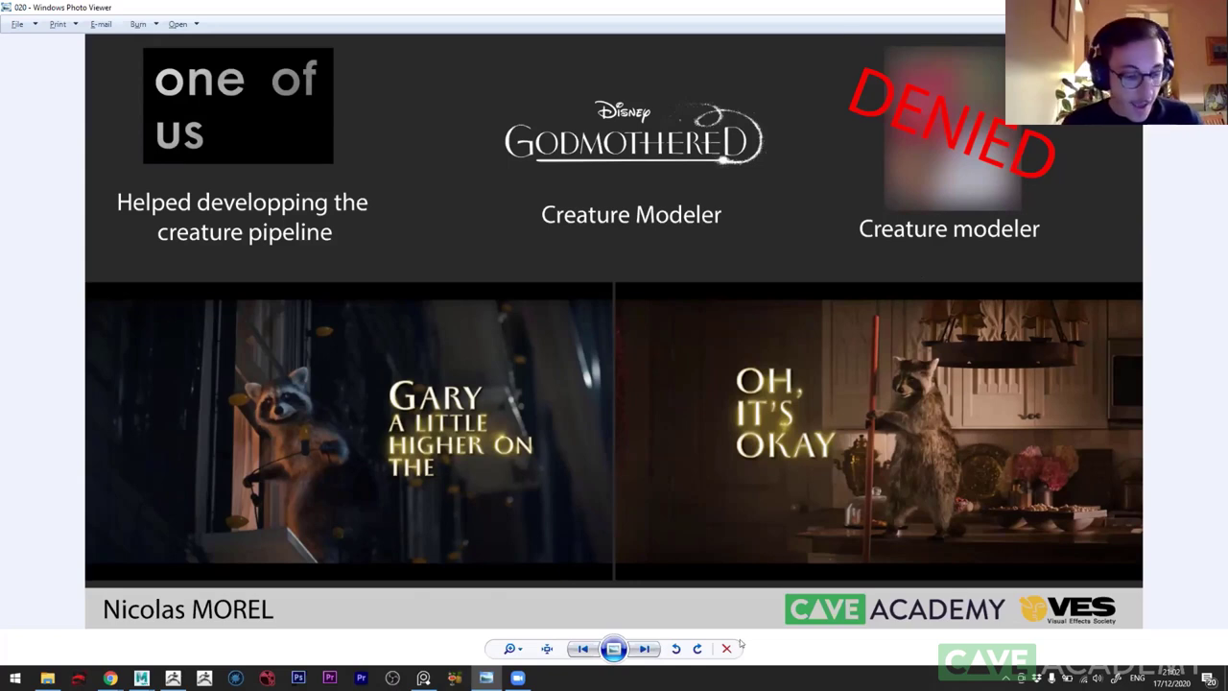
left_click(644, 649)
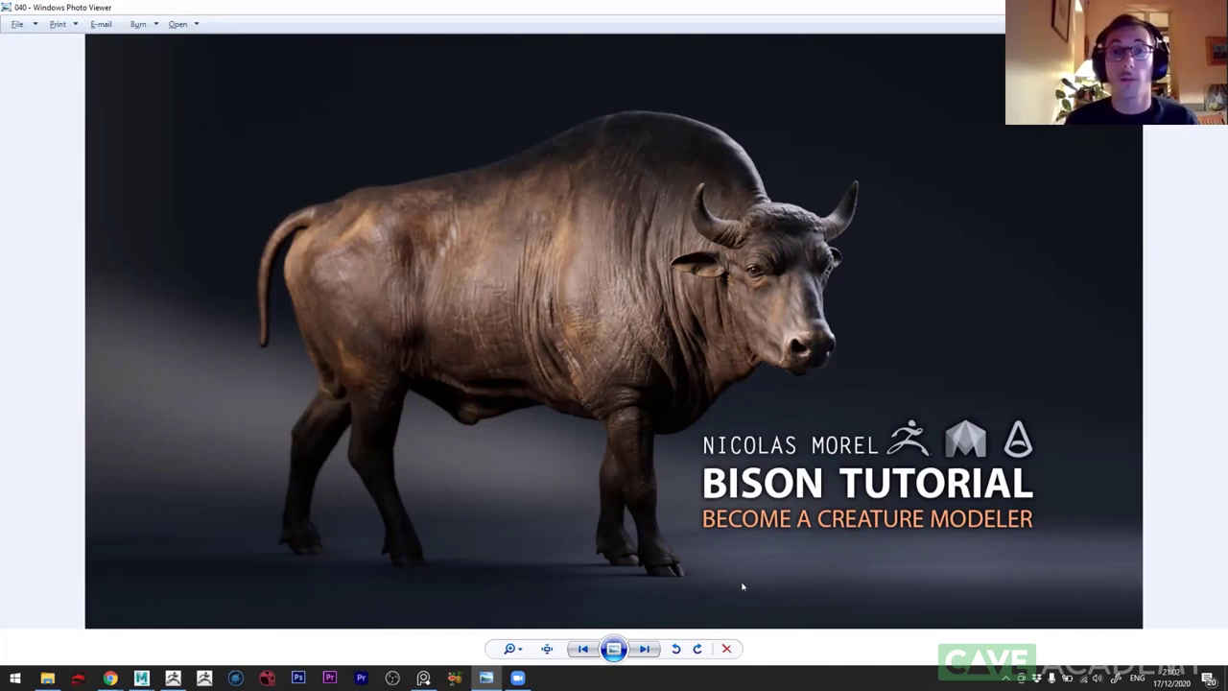
- Advance to slide 050, the feline, bison, reptile and horse muscle studies
left_click(652, 652)
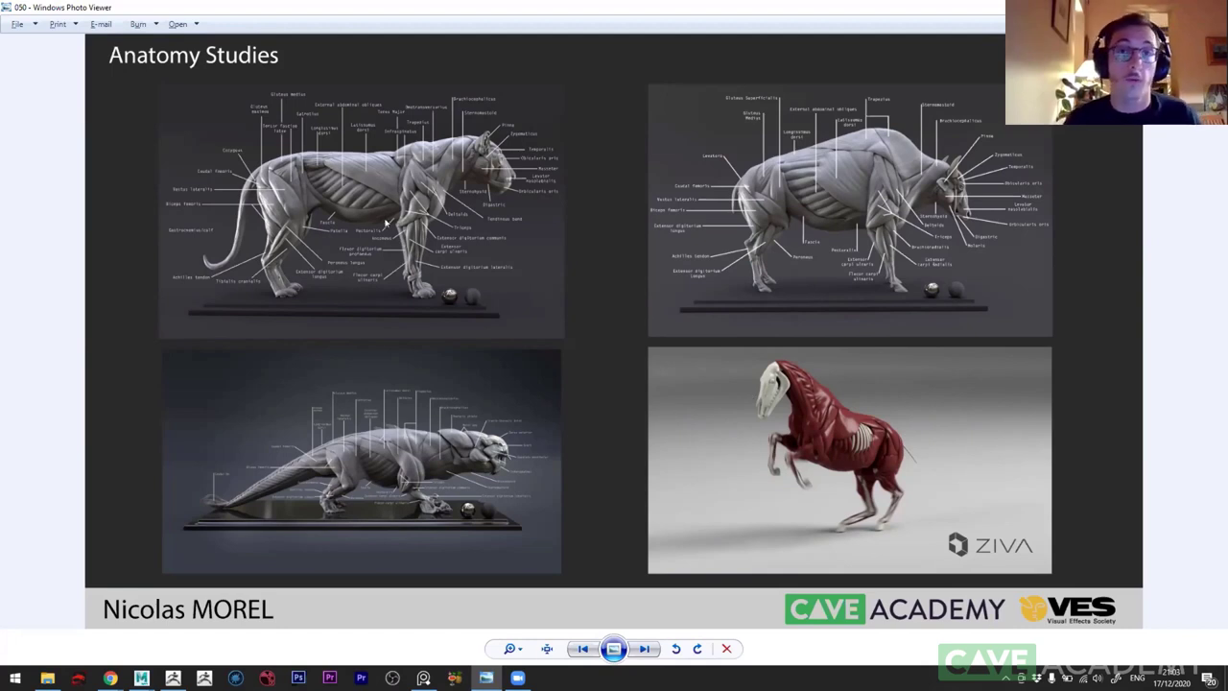
scroll(563, 438, "up", 1)
scroll(562, 439, "up", 1)
scroll(563, 439, "up", 1)
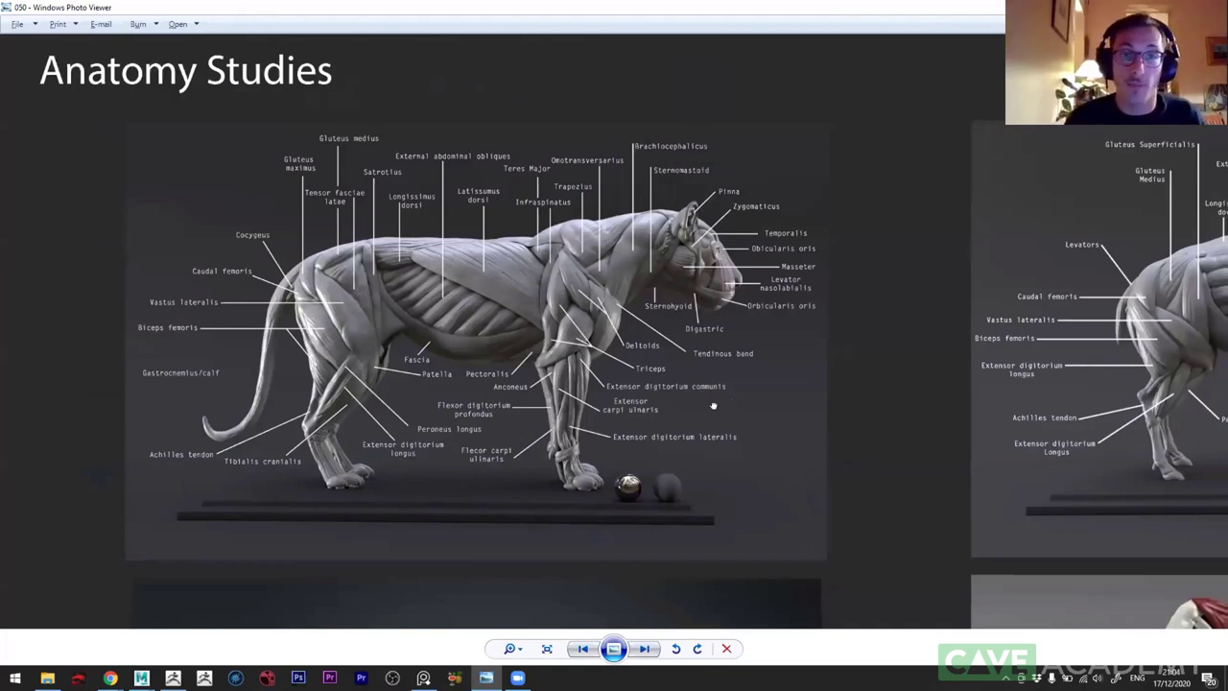
scroll(696, 398, "right", 1)
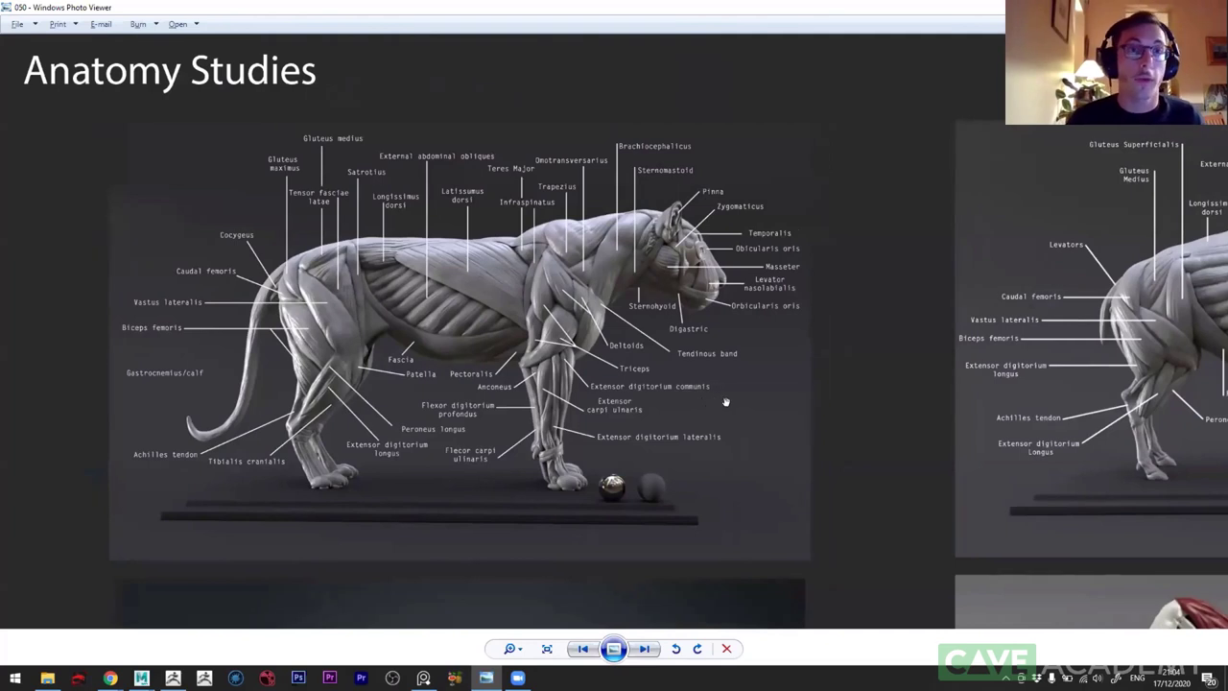
scroll(727, 402, "down", 1)
scroll(714, 462, "down", 1)
scroll(671, 494, "up", 1)
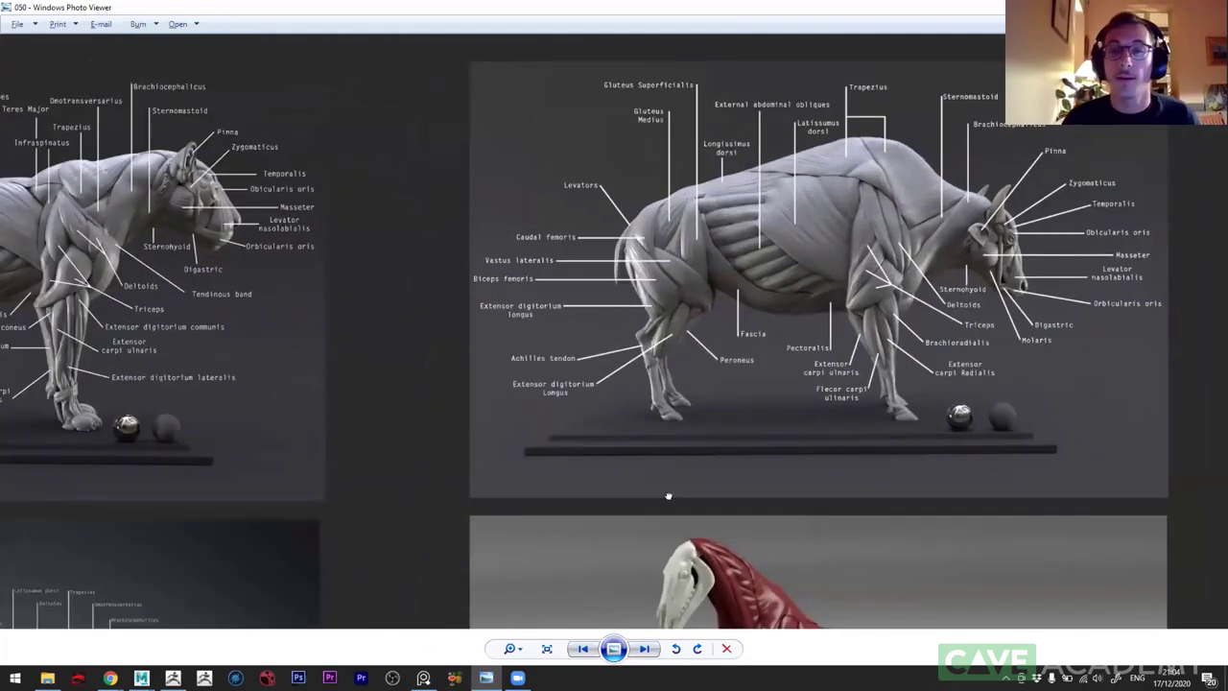
scroll(672, 494, "up", 1)
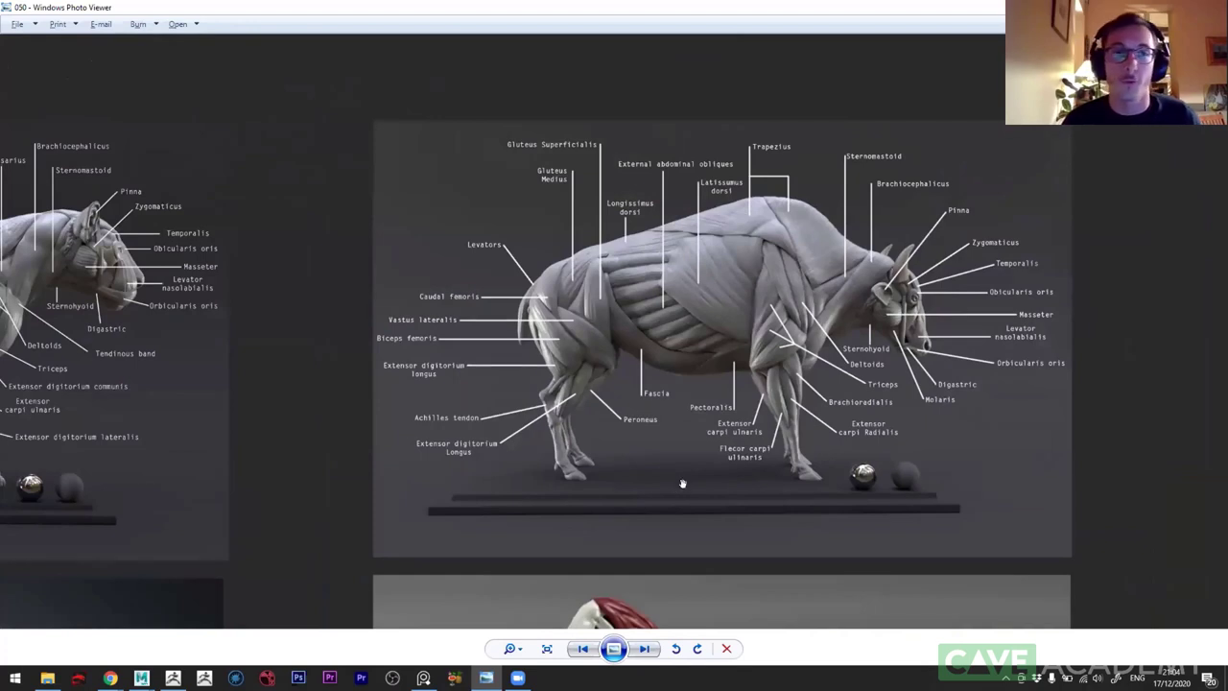
scroll(551, 554, "down", 2)
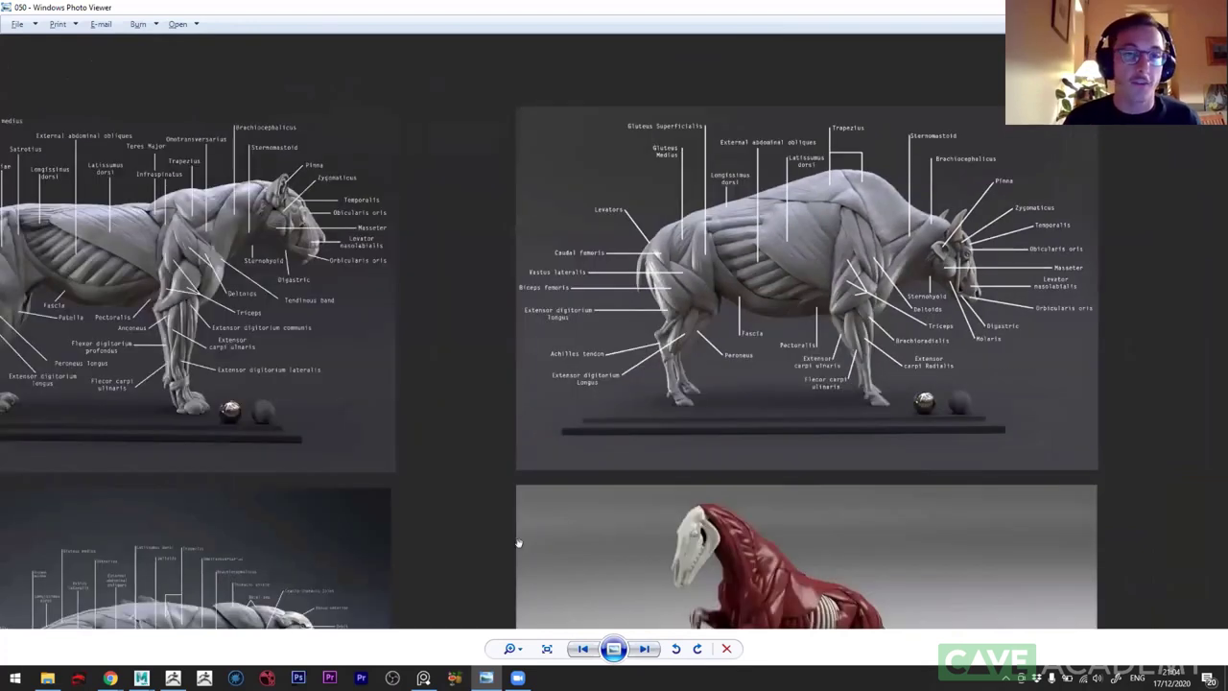
scroll(570, 428, "down", 2)
scroll(327, 433, "up", 1)
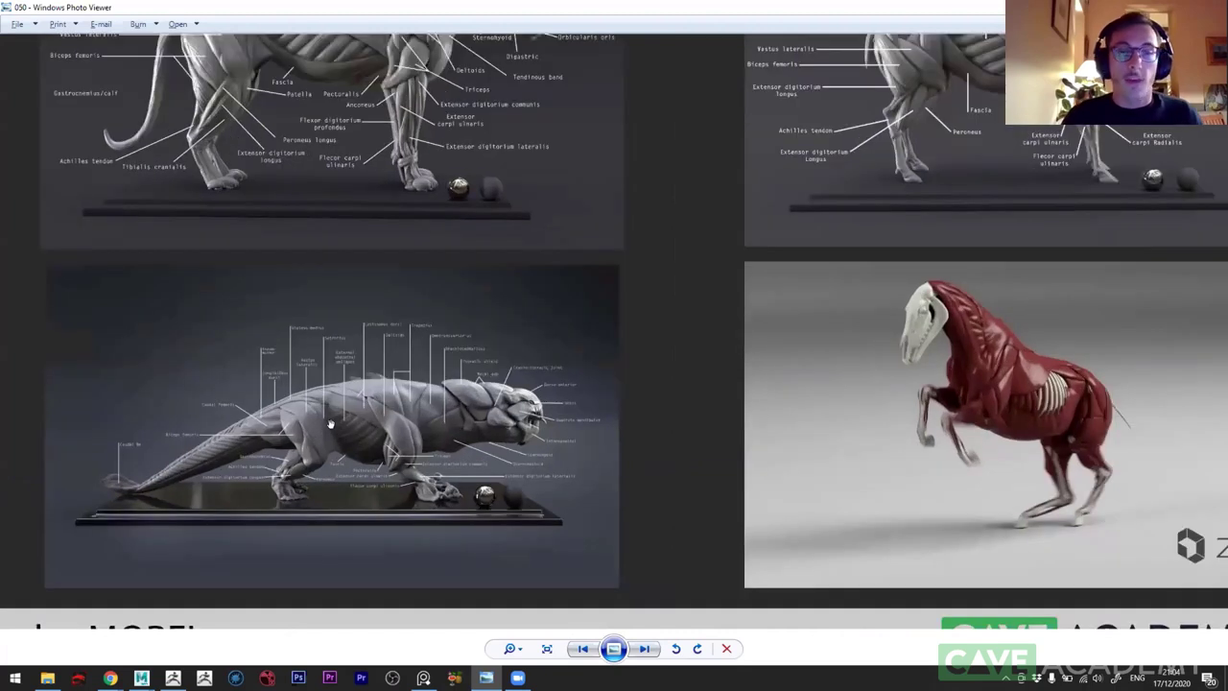
scroll(330, 427, "up", 1)
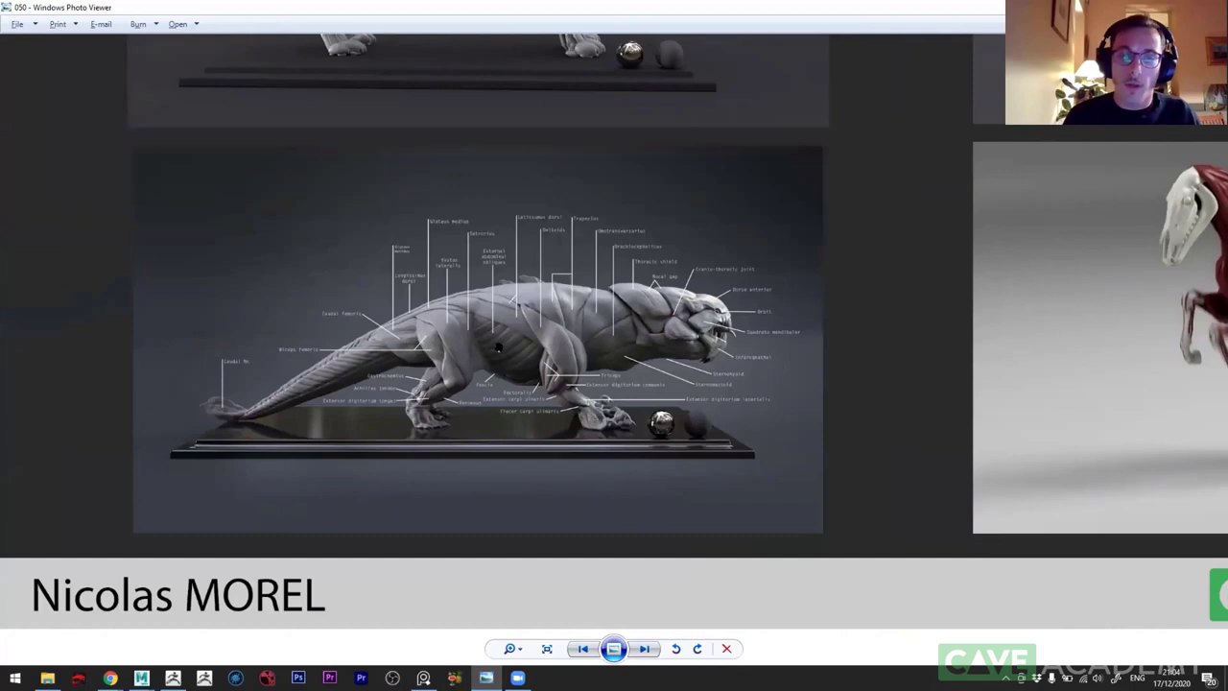
scroll(476, 307, "up", 1)
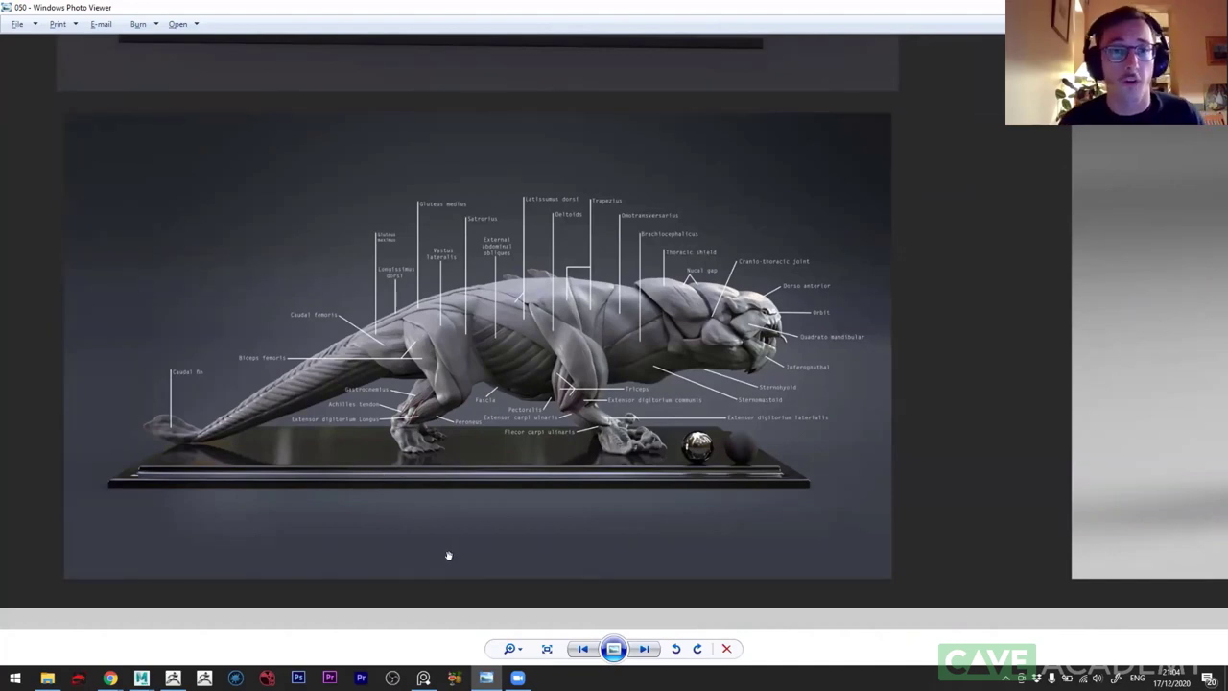
scroll(453, 548, "down", 1)
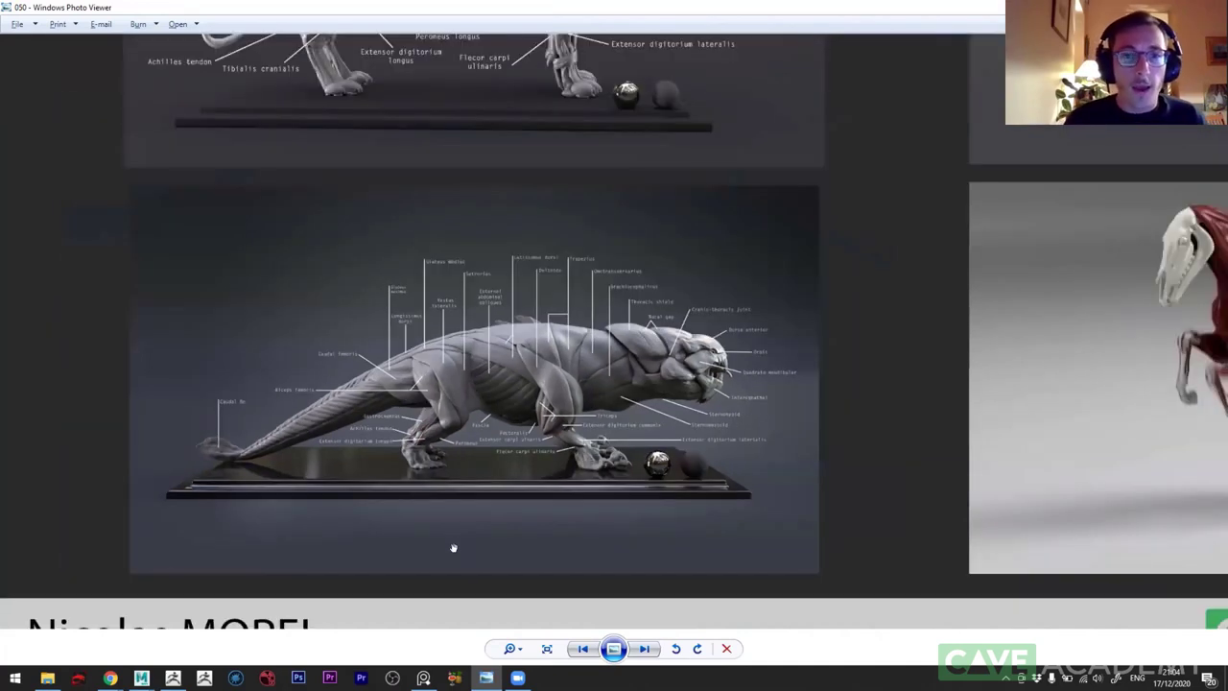
scroll(453, 548, "down", 1)
scroll(470, 403, "down", 1)
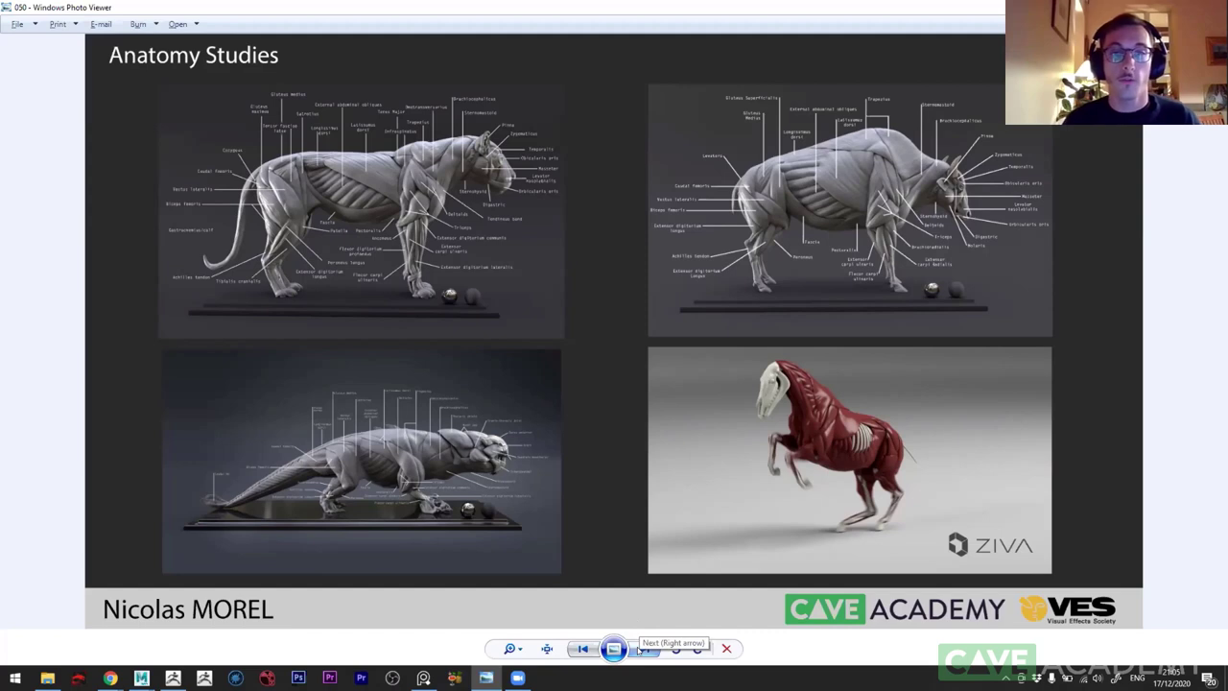
- Advance past Anatomy Breakdown to slide 070, Anatomy Studies - Grizzly, and zoom in and out
left_click(645, 650)
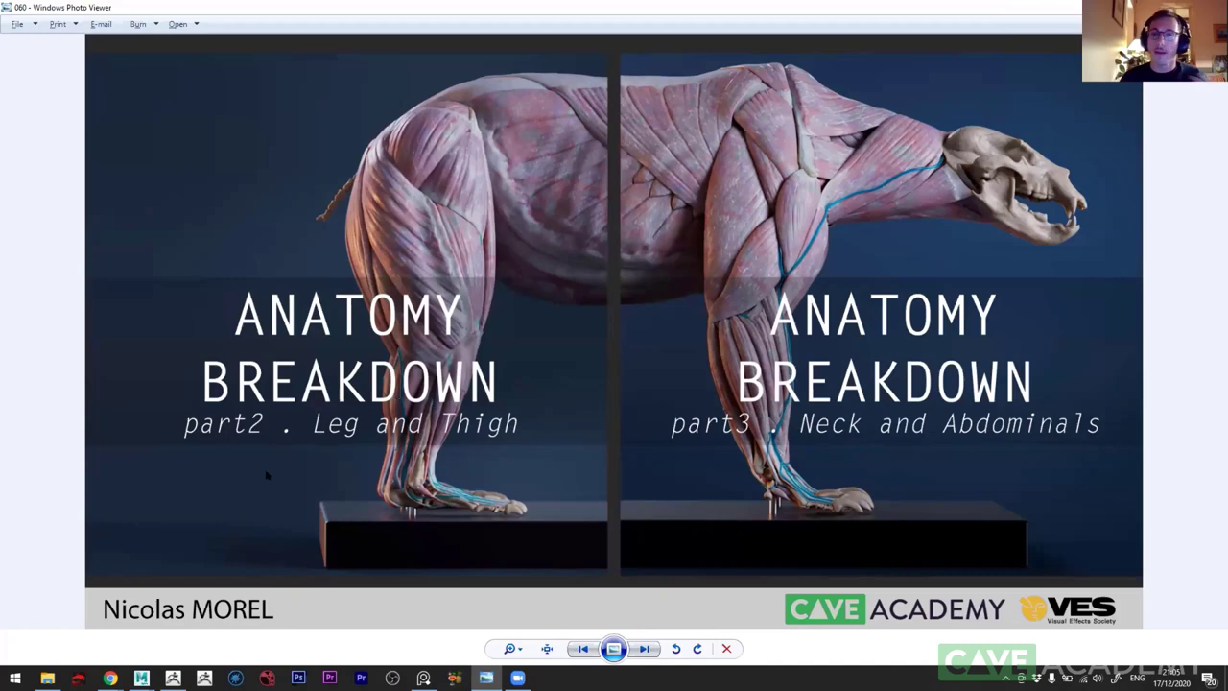
left_click(644, 649)
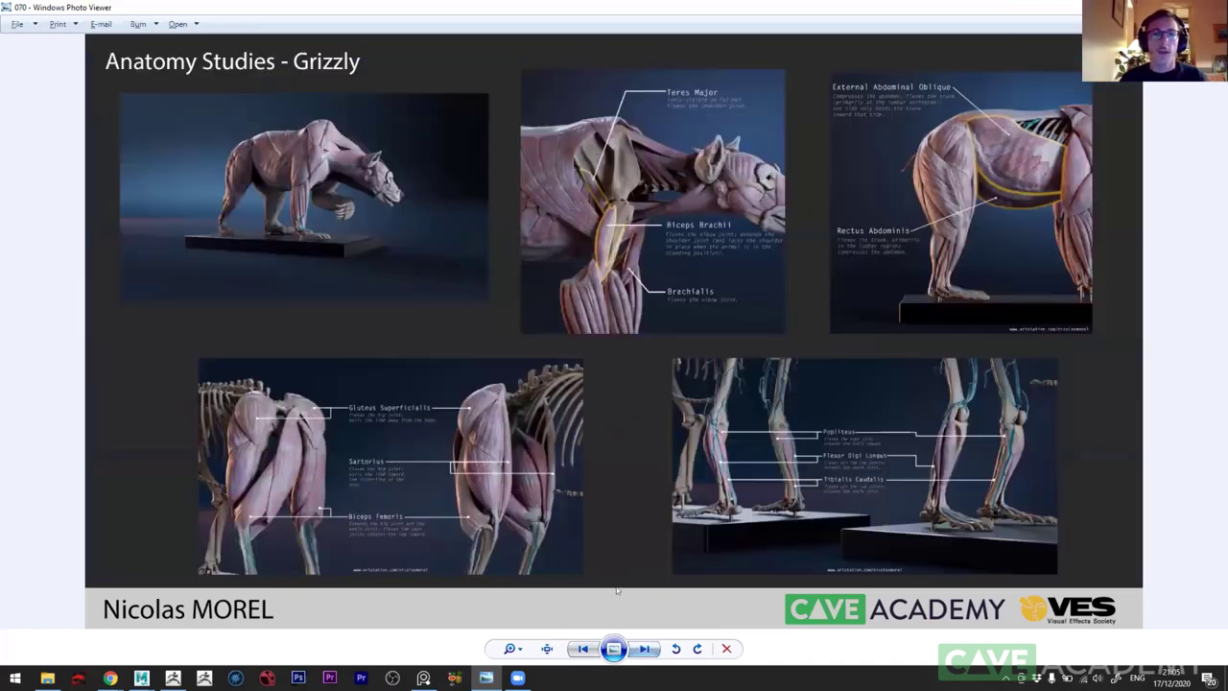
scroll(643, 107, "up", 3)
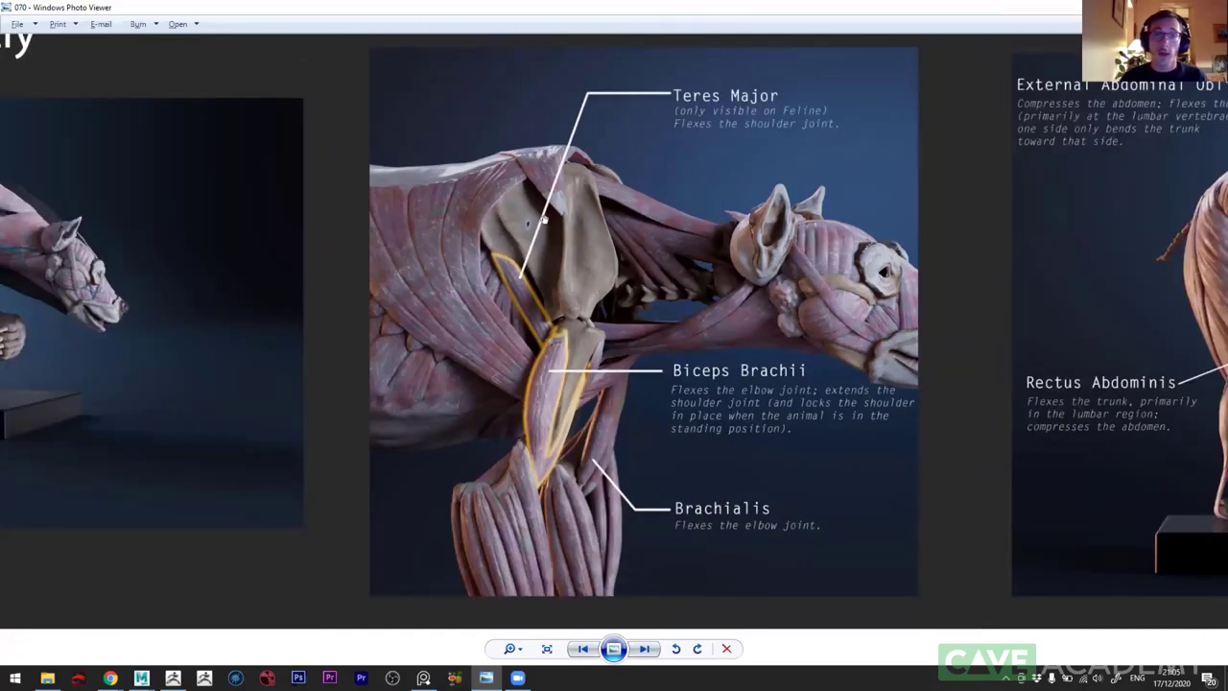
scroll(707, 422, "down", 1)
scroll(672, 134, "up", 2)
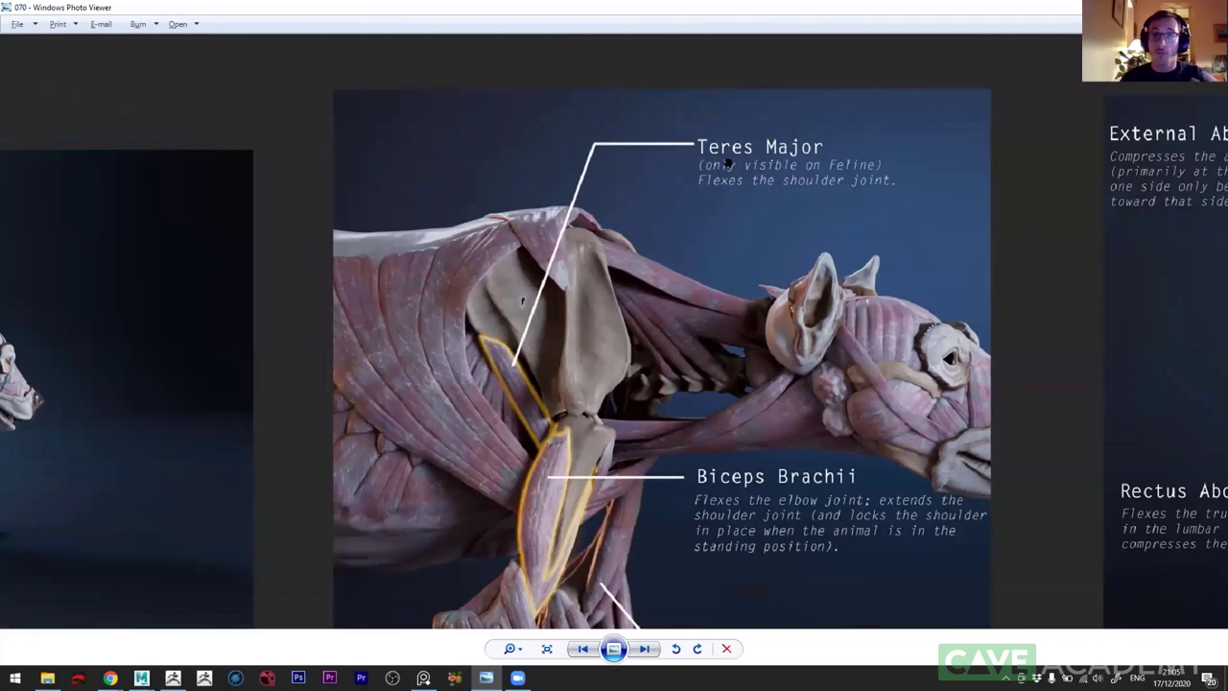
scroll(728, 177, "down", 1)
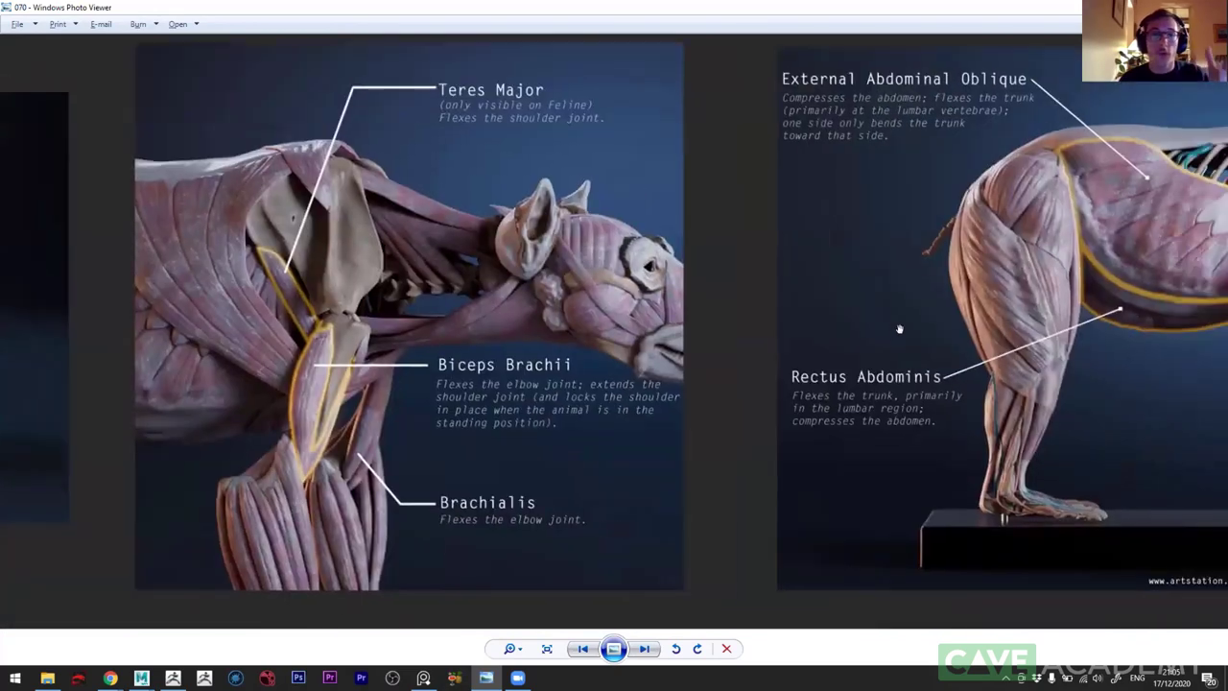
- Zoom and pan to inspect the External Abdominal Oblique and Teres Major grizzly panels
left_click_drag(950, 403, 862, 333)
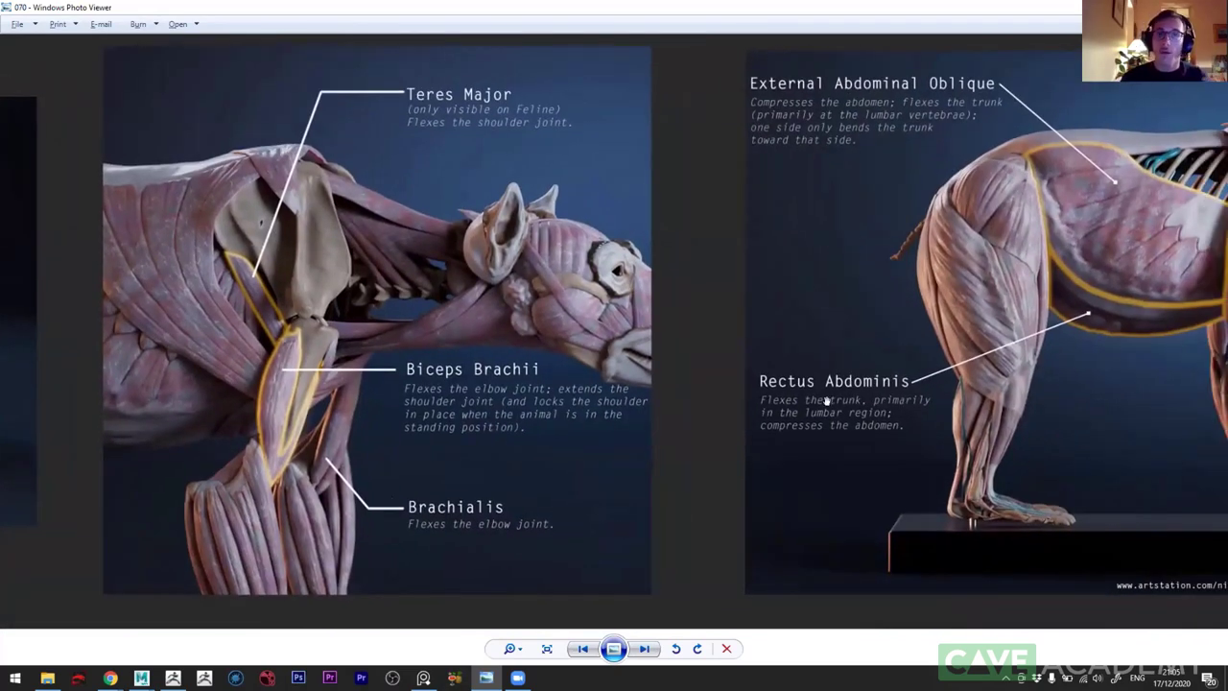
scroll(603, 445, "up", 1)
mouse_move(970, 391)
left_mouse_down()
mouse_move(725, 374)
mouse_move(733, 363)
left_mouse_up()
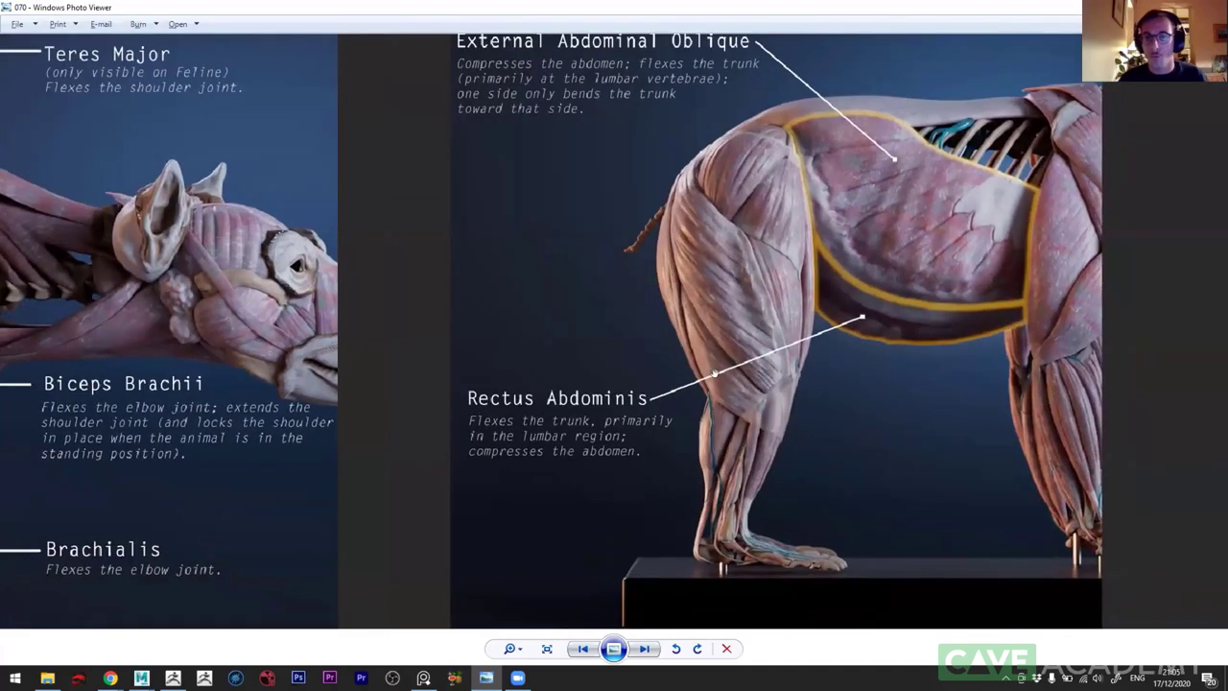
scroll(710, 379, "down", 1)
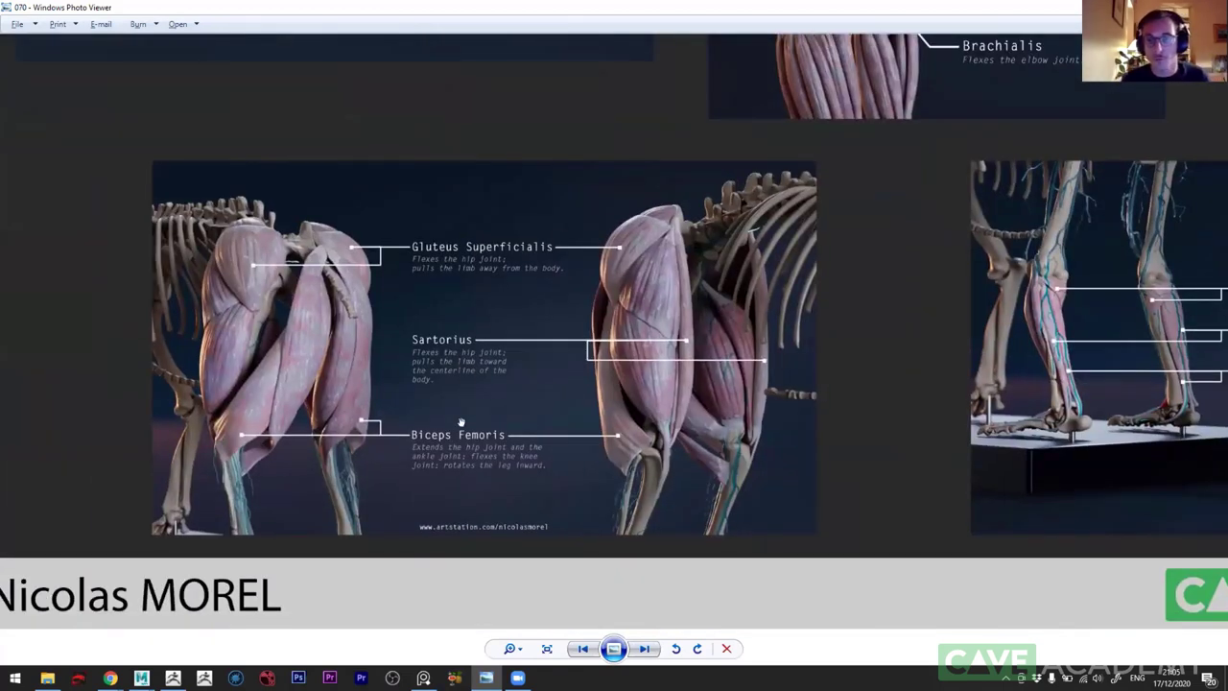
scroll(447, 420, "up", 1)
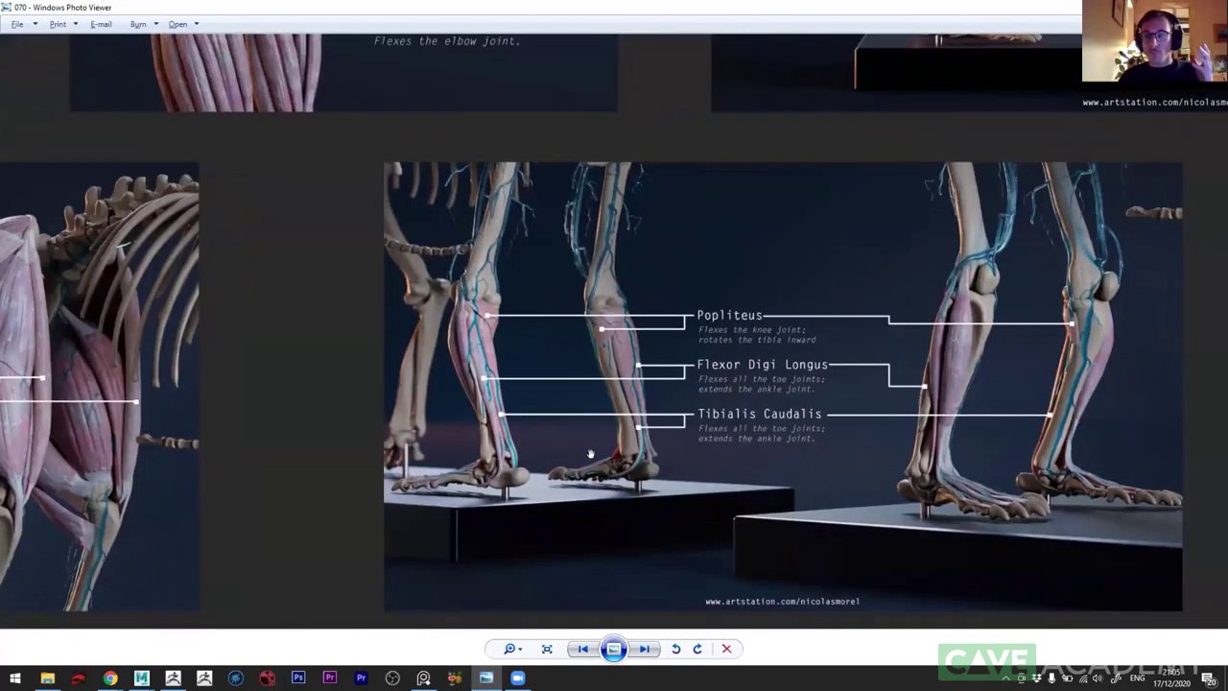
scroll(589, 455, "down", 1)
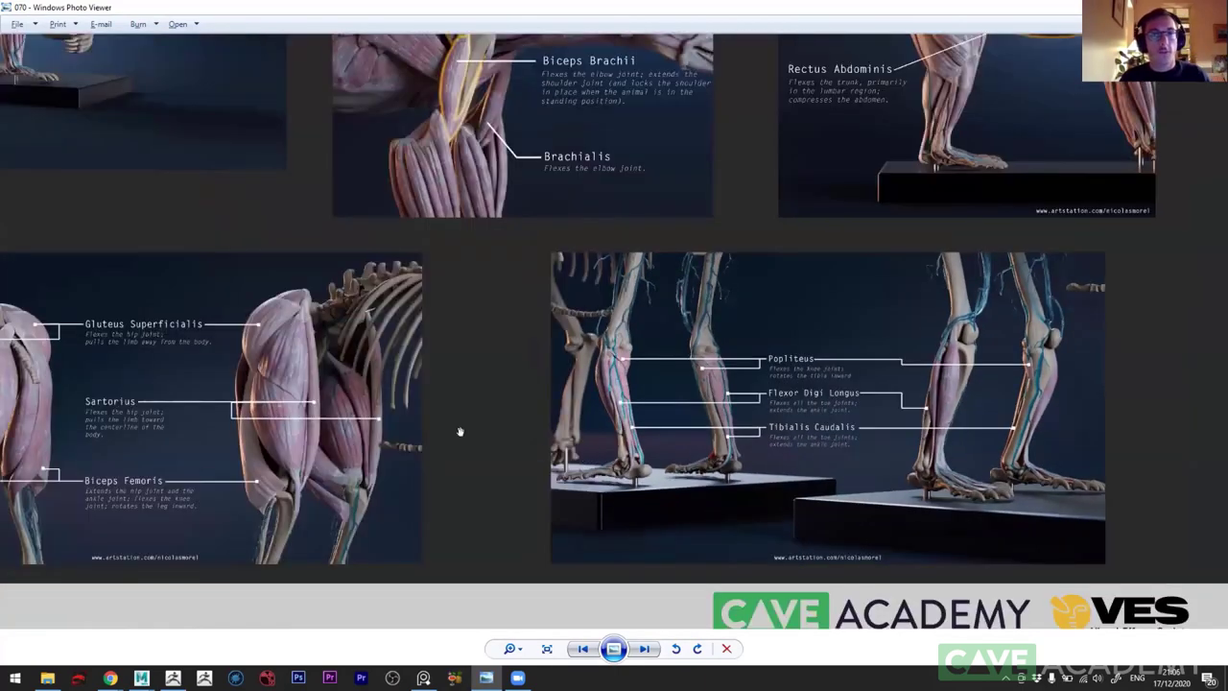
left_click_drag(460, 432, 527, 514)
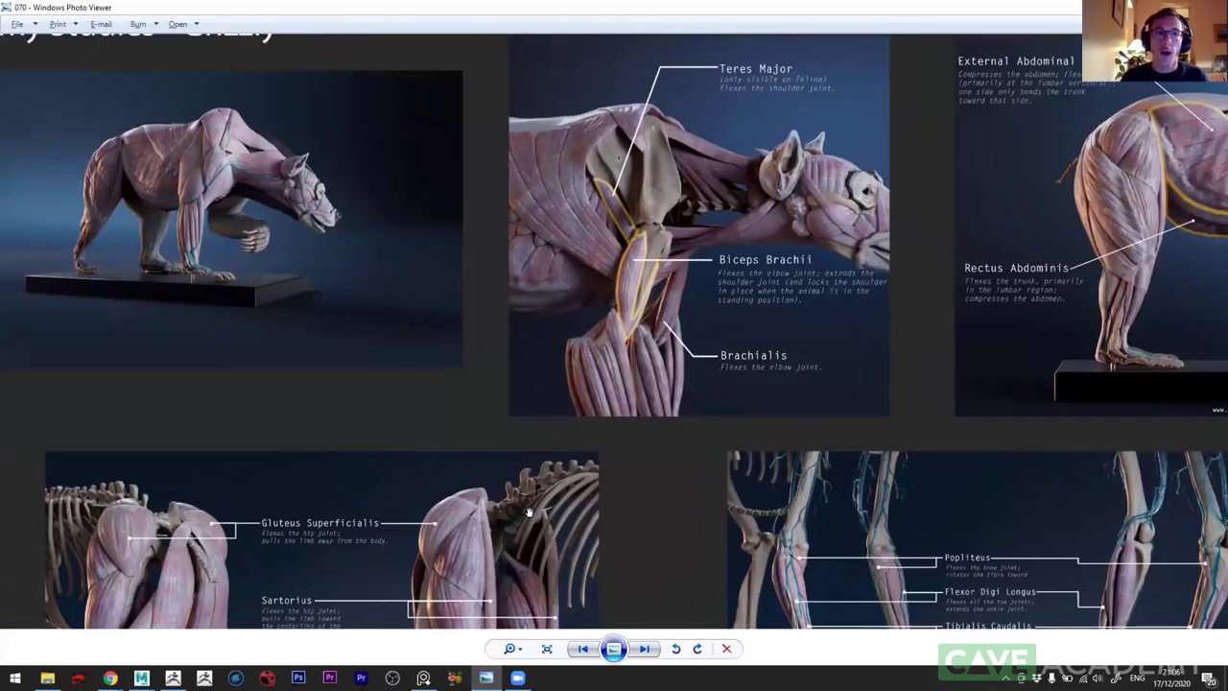
scroll(530, 515, "down", 1)
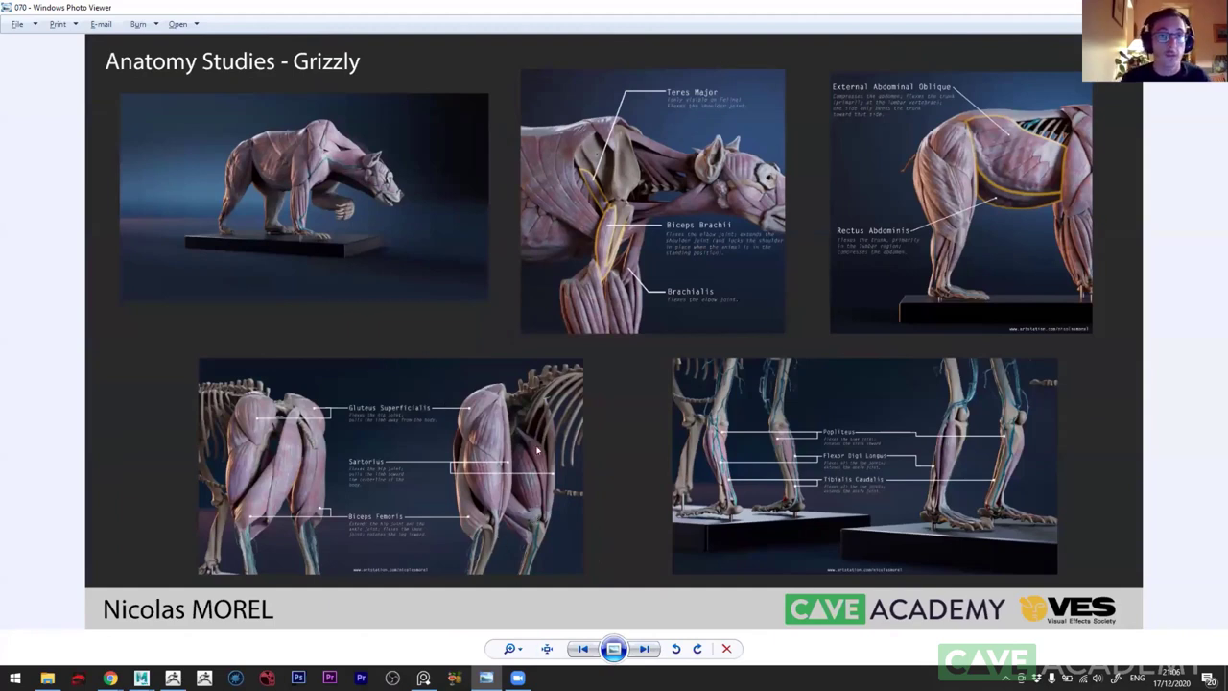
- Return to the ArtStation profile and open the Anatomy Breakdown part 2 artwork
left_click(110, 678)
left_click(67, 624)
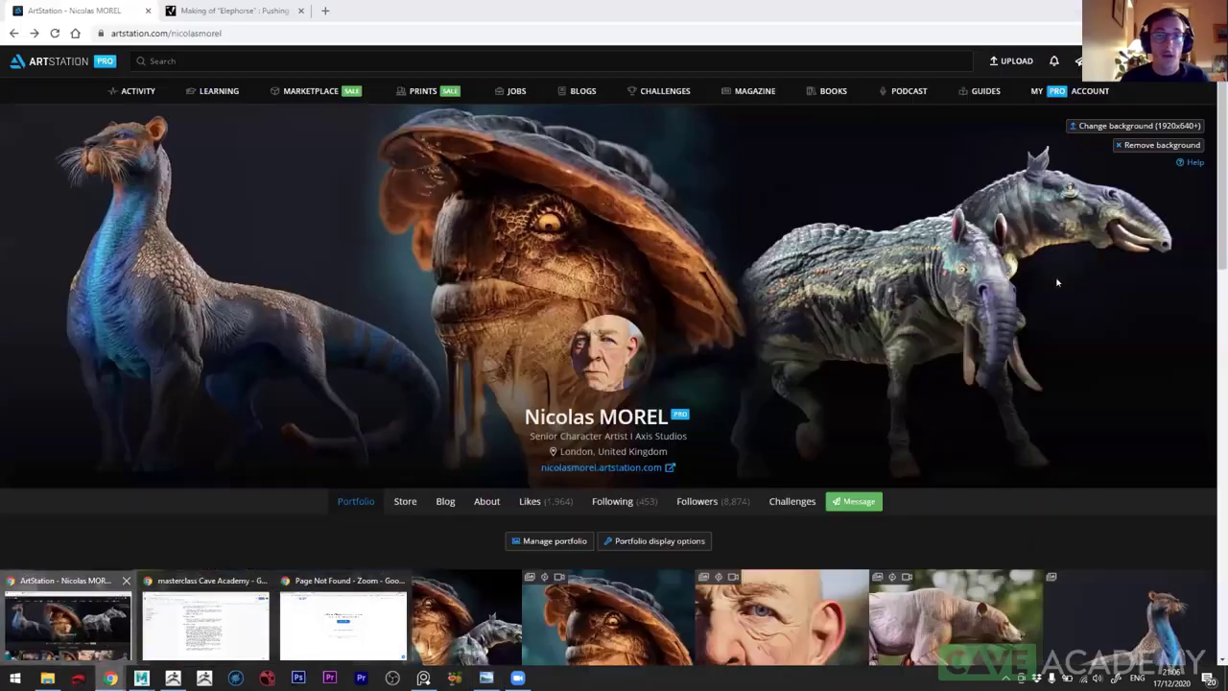
scroll(130, 374, "down", 5)
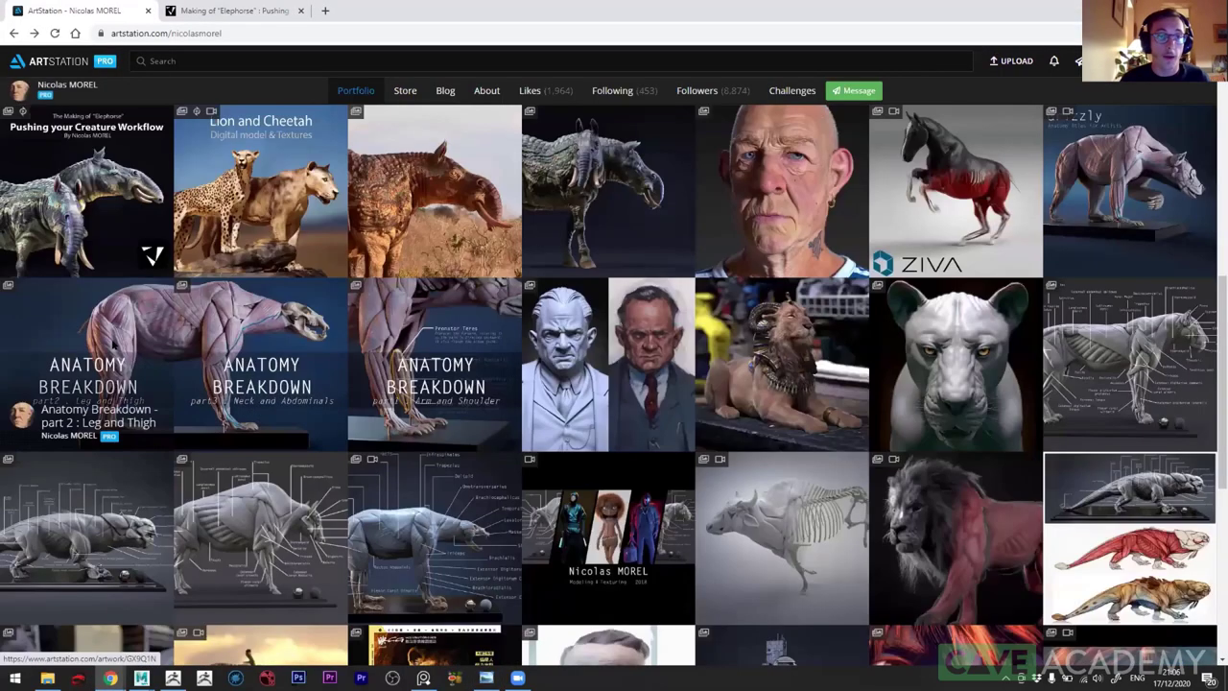
left_click(129, 374)
scroll(322, 382, "down", 4)
scroll(322, 382, "down", 3)
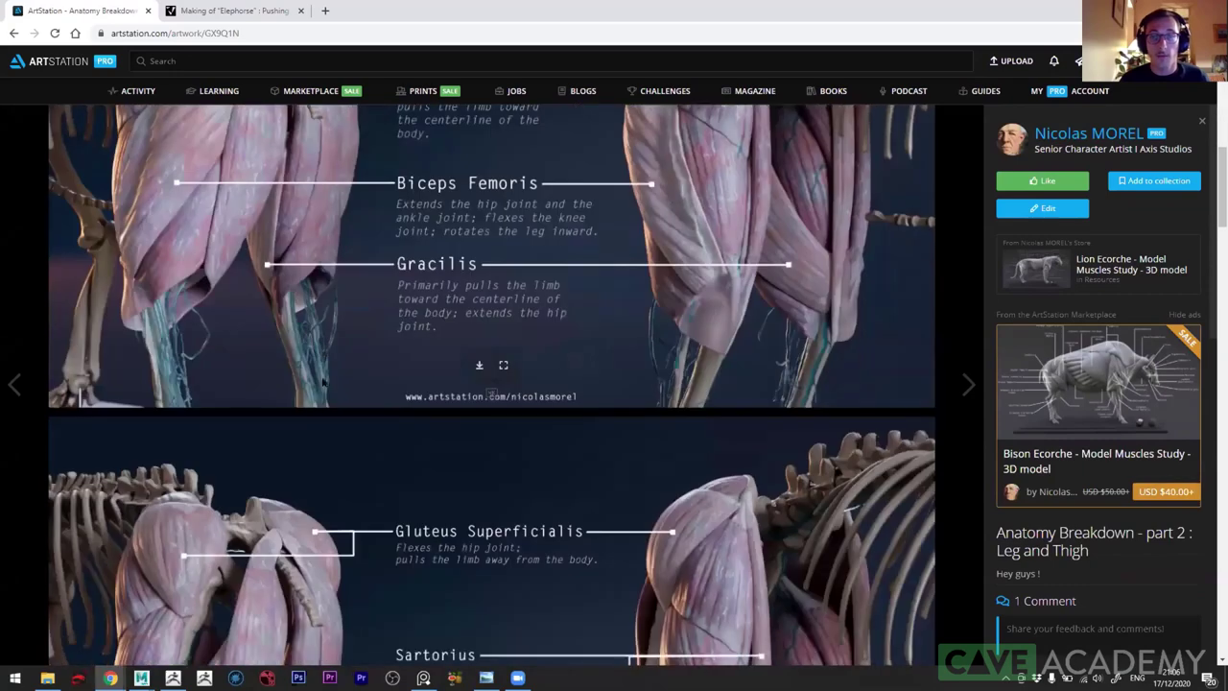
scroll(956, 418, "down", 5)
- Move on to the Anatomy Breakdown part 3 artwork and scroll through its images
left_click(967, 385)
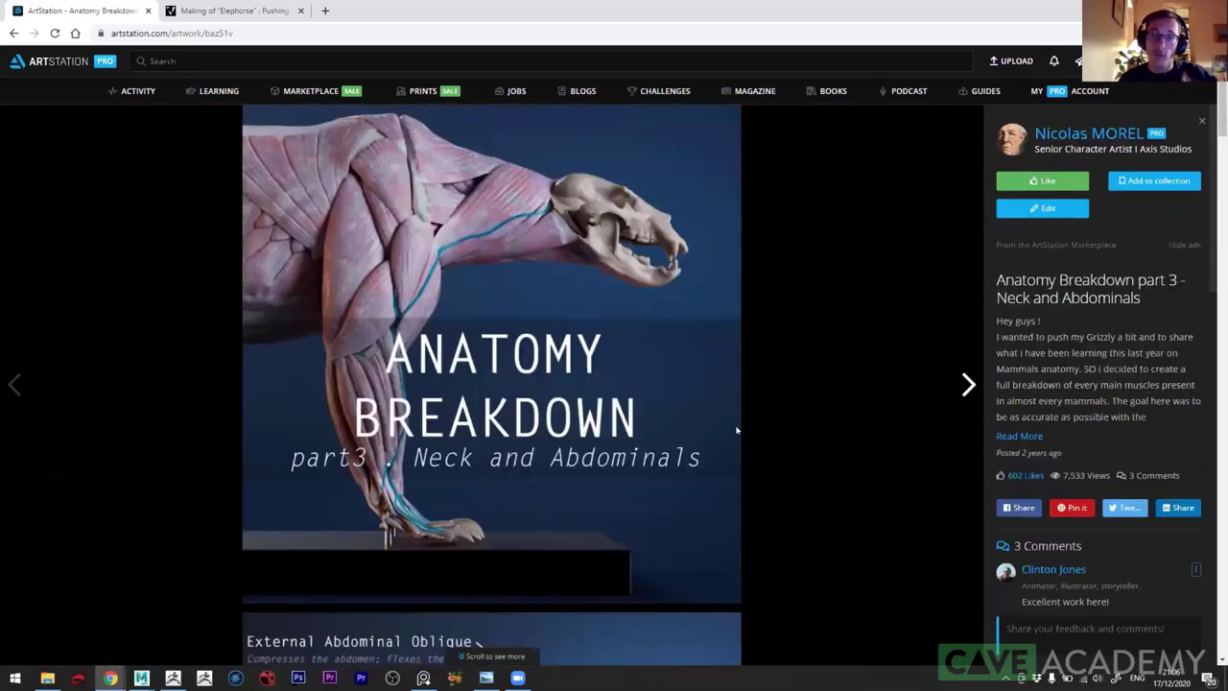
scroll(721, 428, "down", 5)
scroll(721, 432, "down", 4)
scroll(722, 432, "down", 3)
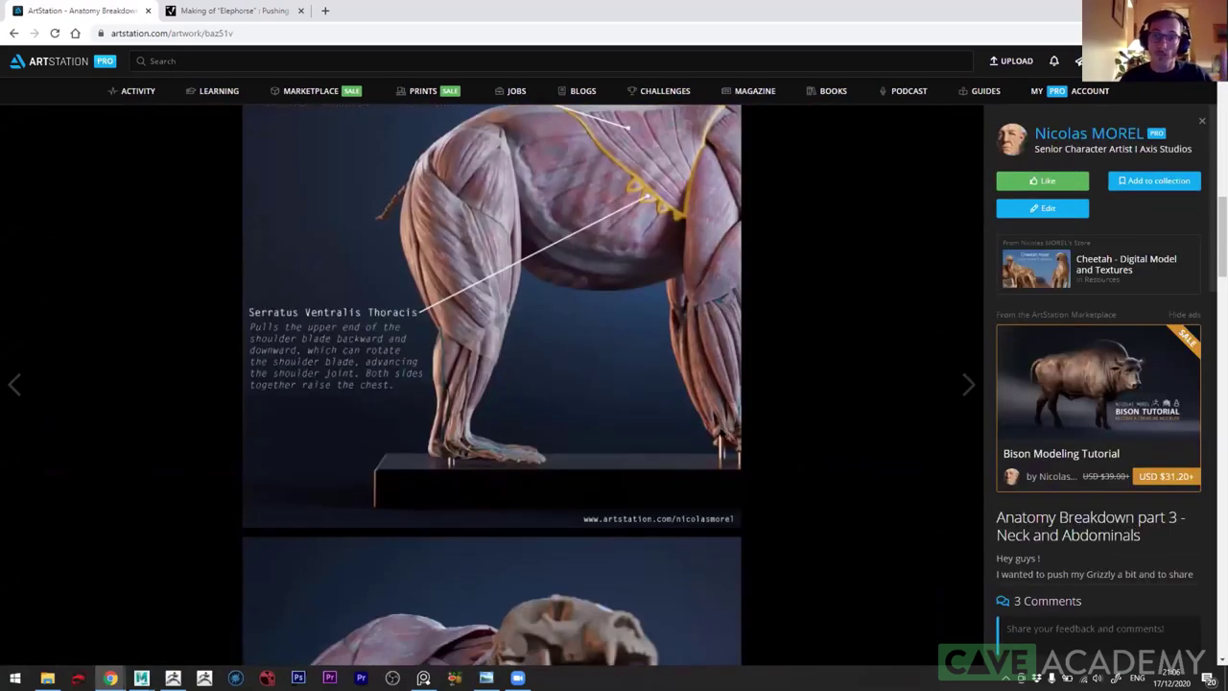
scroll(722, 432, "down", 4)
scroll(721, 430, "down", 4)
scroll(721, 430, "down", 4)
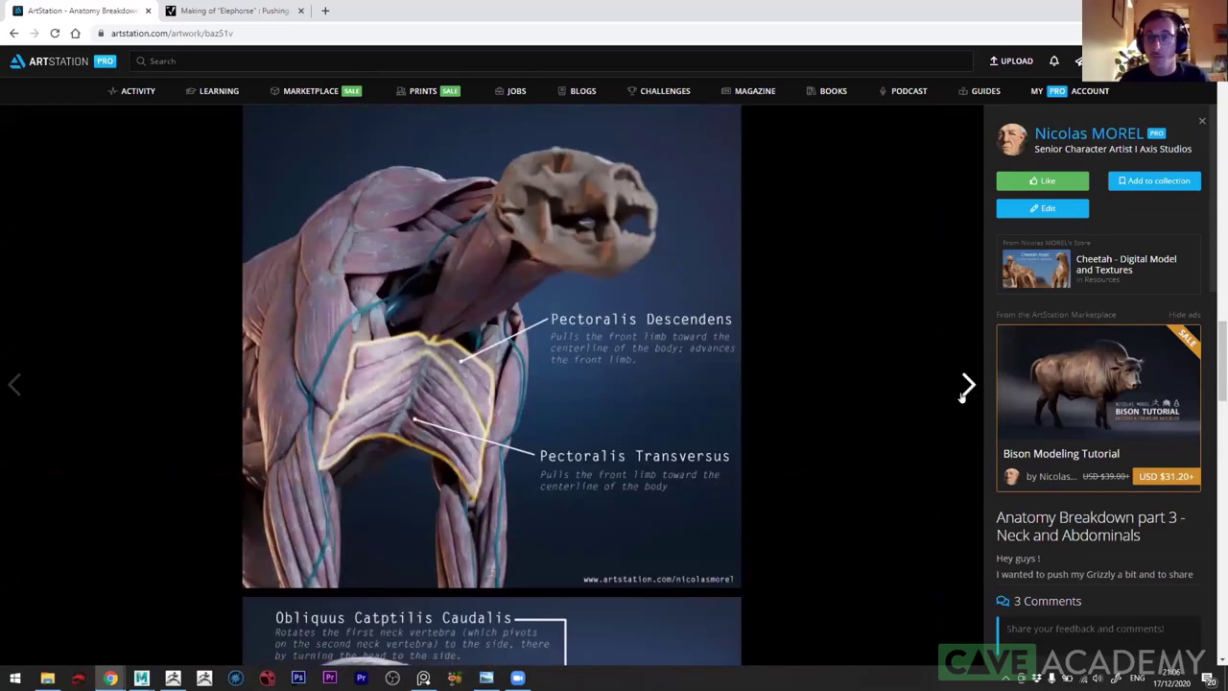
- Open the next anatomy breakdown artwork and scroll through its panels
left_click(965, 385)
scroll(812, 412, "down", 1)
scroll(767, 425, "down", 5)
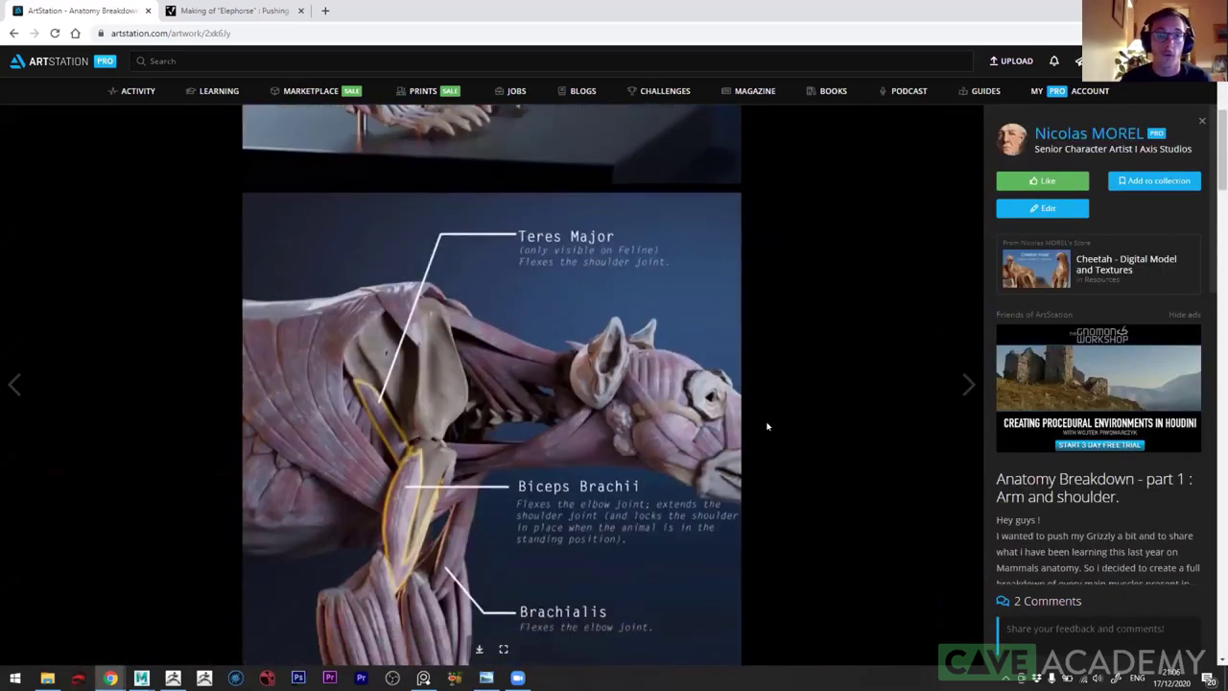
scroll(762, 425, "down", 4)
scroll(763, 426, "down", 2)
scroll(762, 425, "down", 2)
scroll(753, 436, "up", 8)
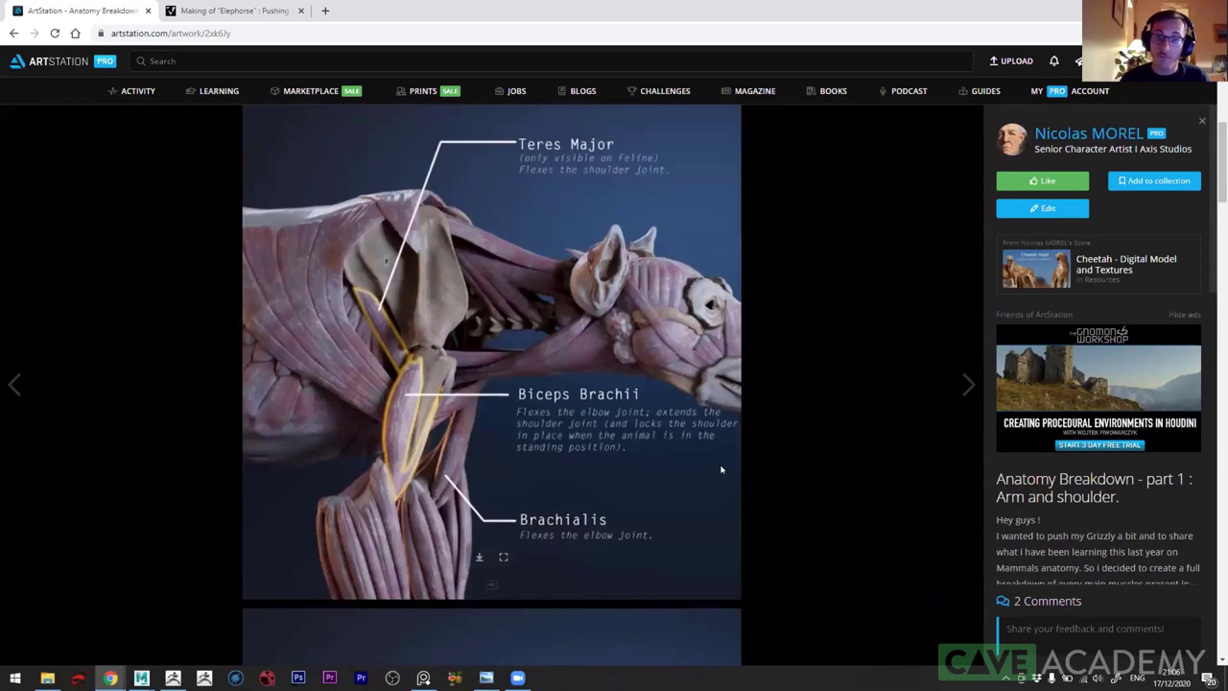
scroll(738, 451, "up", 4)
scroll(721, 470, "up", 1)
scroll(675, 489, "down", 3)
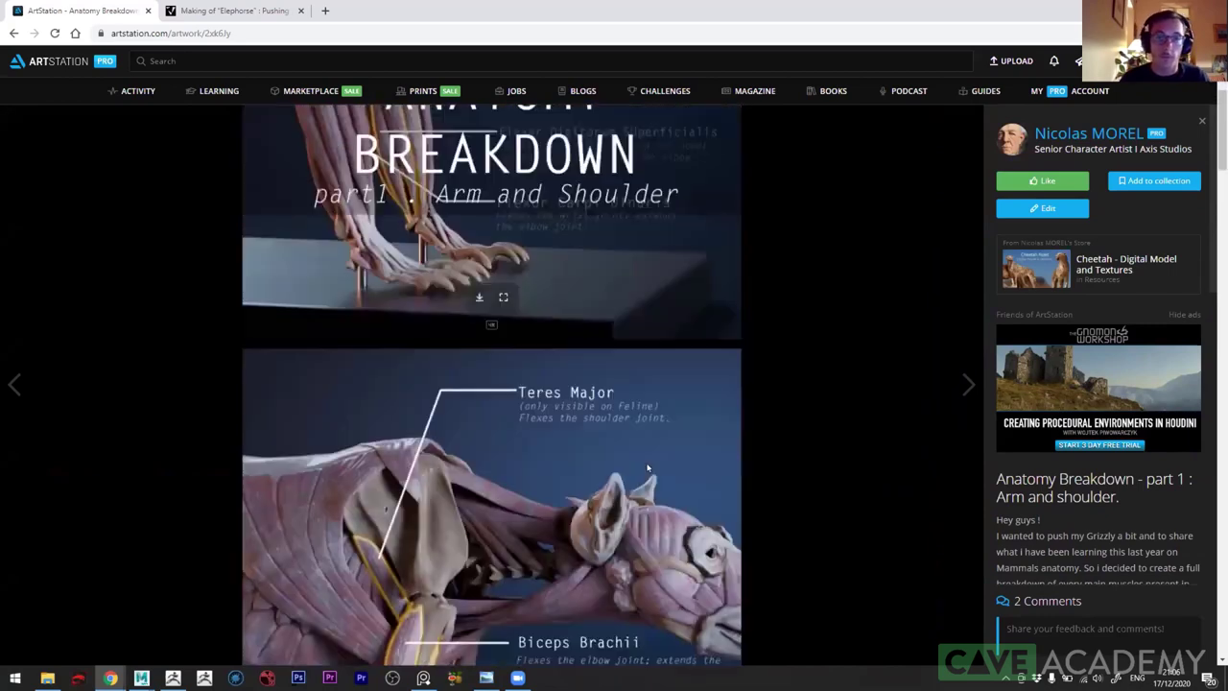
scroll(664, 484, "down", 8)
scroll(652, 481, "down", 5)
scroll(643, 478, "down", 4)
scroll(629, 477, "down", 3)
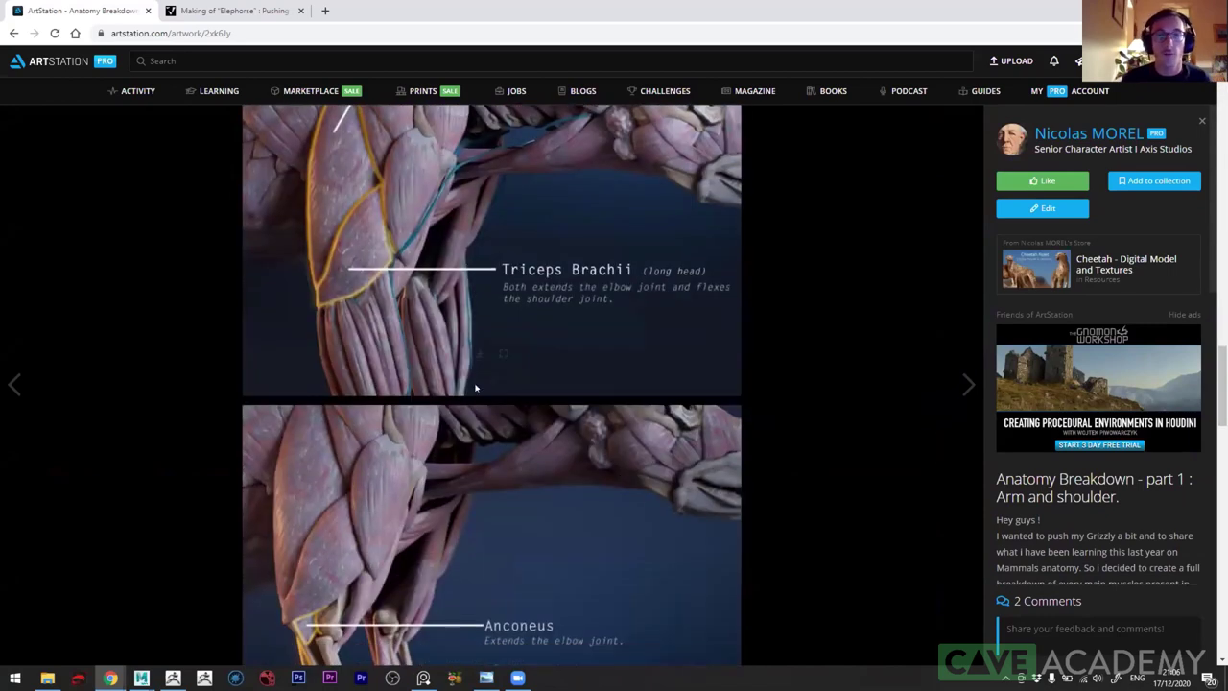
- Step back to the Gala the Horse artwork, then advance the slideshow to slide 080
left_click(13, 385)
left_click(14, 386)
left_click(14, 386)
left_click(14, 386)
left_click(14, 386)
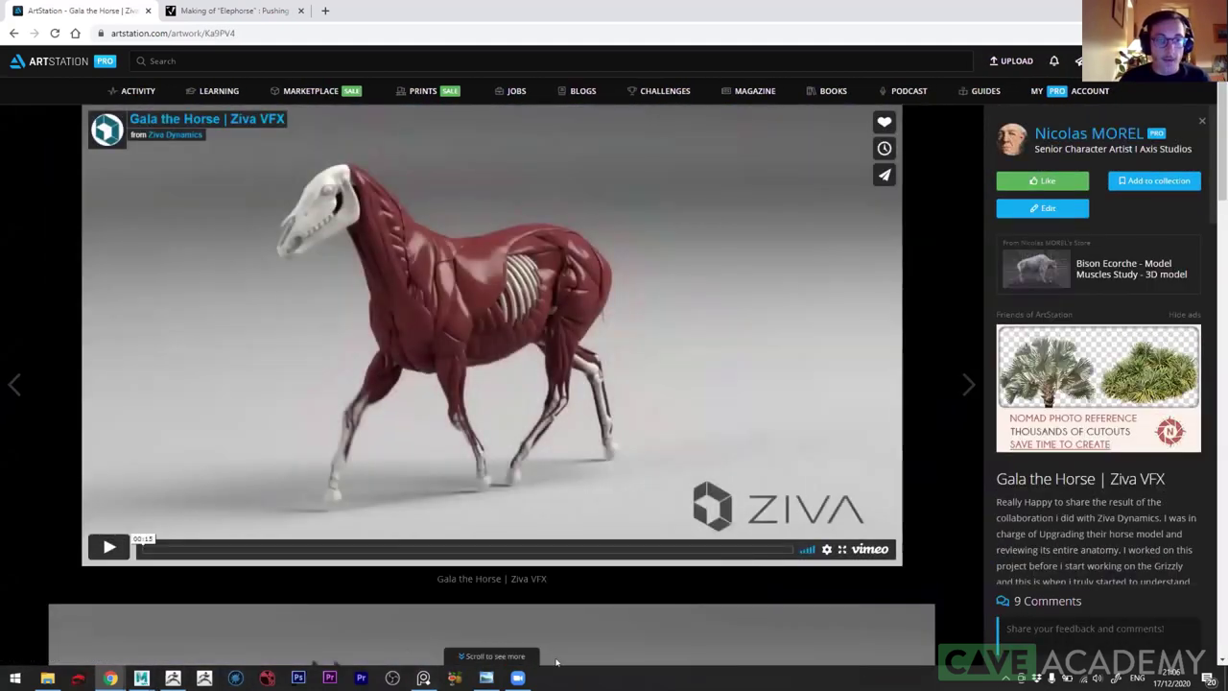
mouse_move(486, 679)
left_click(484, 619)
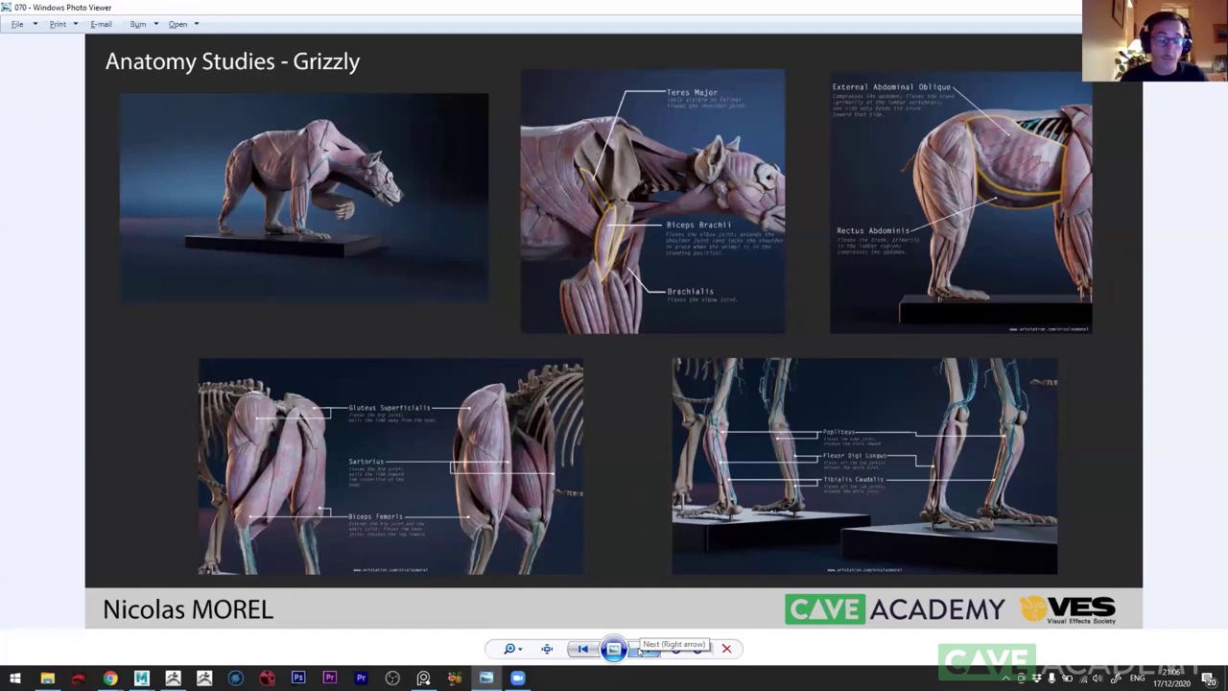
left_click(648, 650)
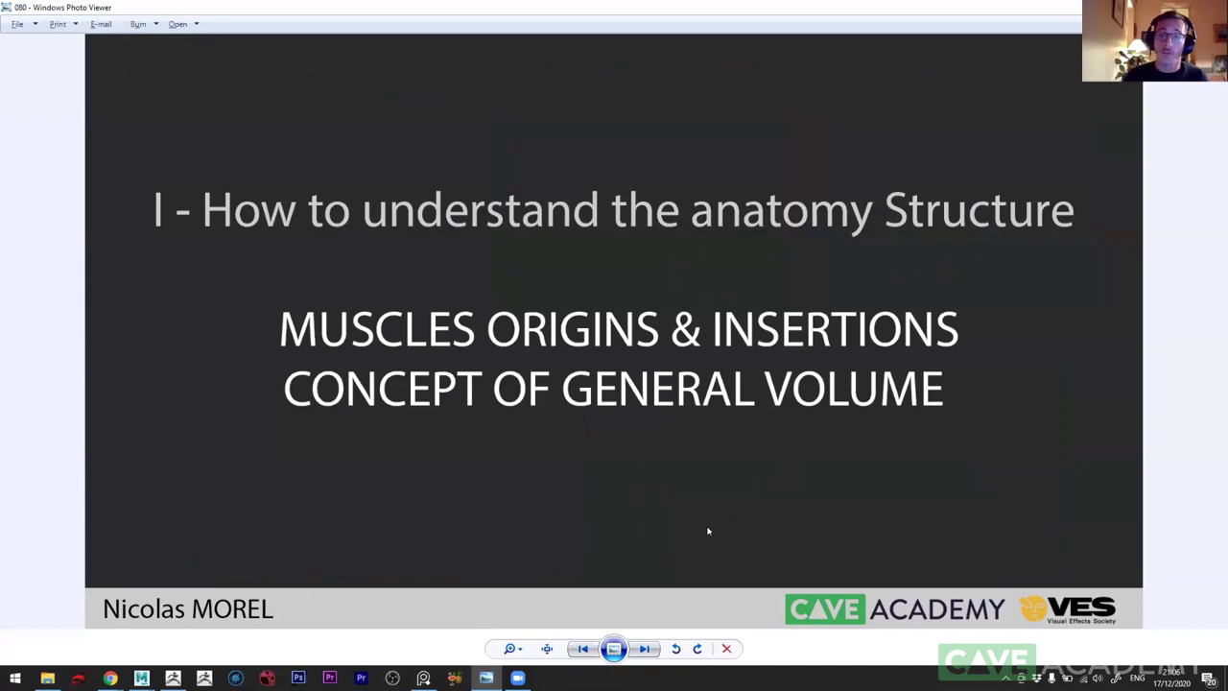
- Advance to slide 090 and zoom into the forearm cross-section diagrams, then fit back
left_click(647, 650)
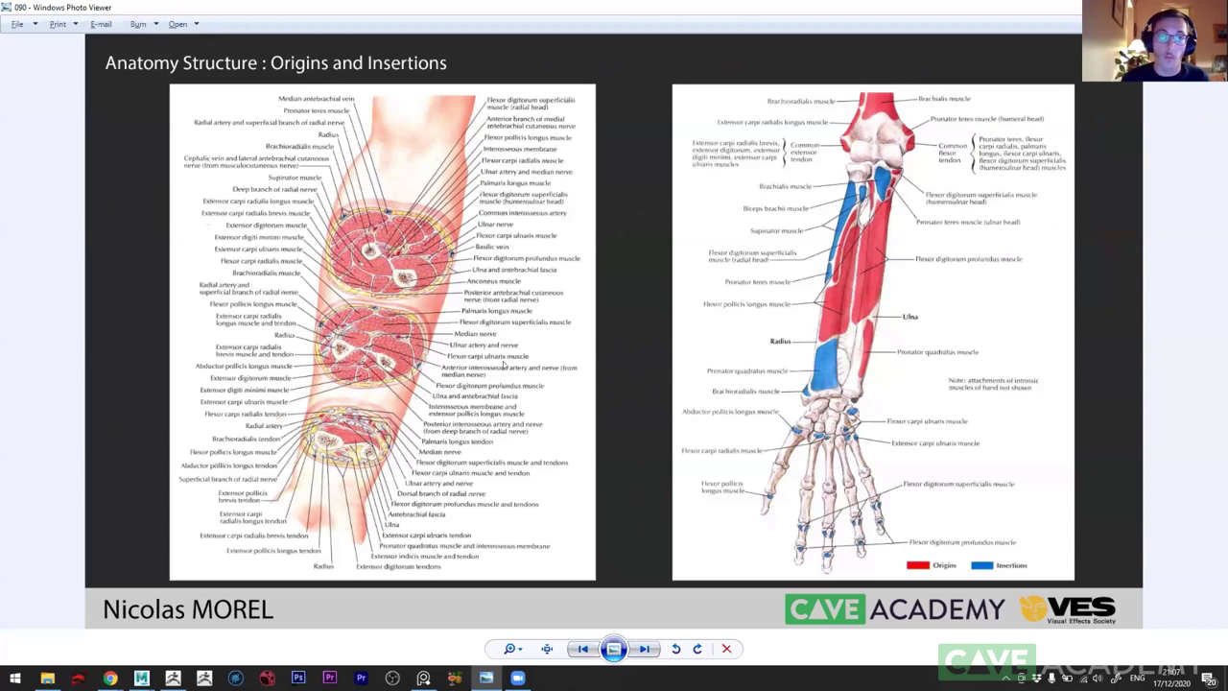
scroll(317, 435, "up", 1)
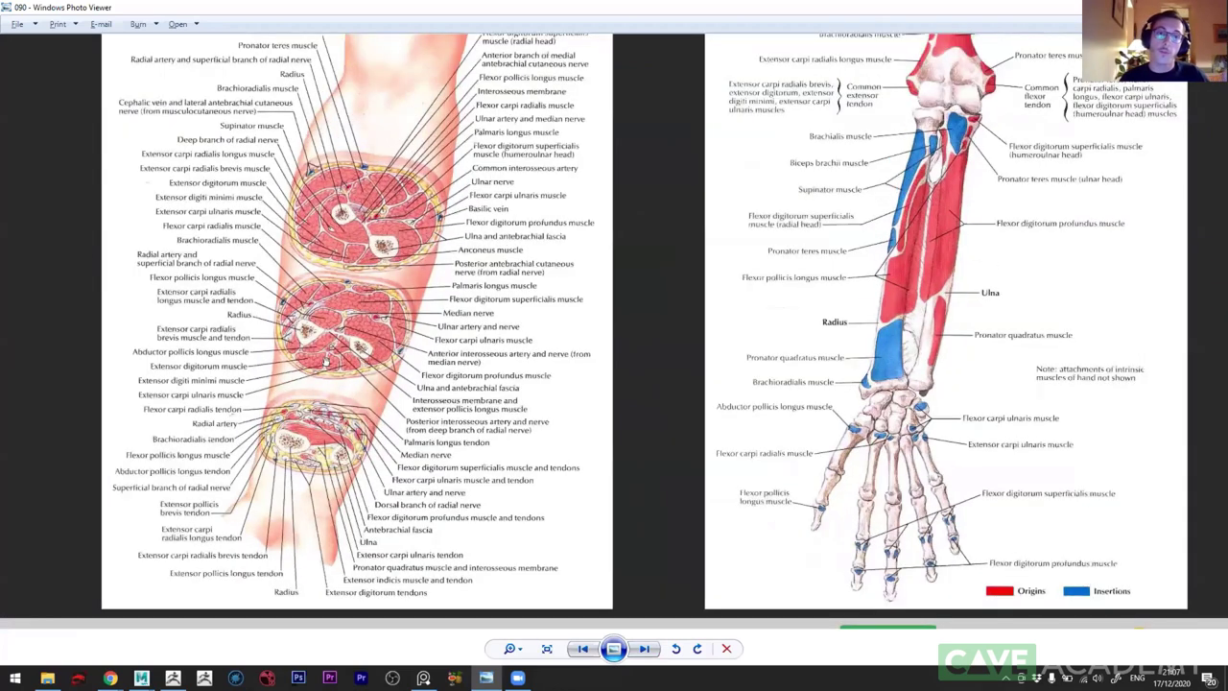
scroll(277, 467, "up", 1)
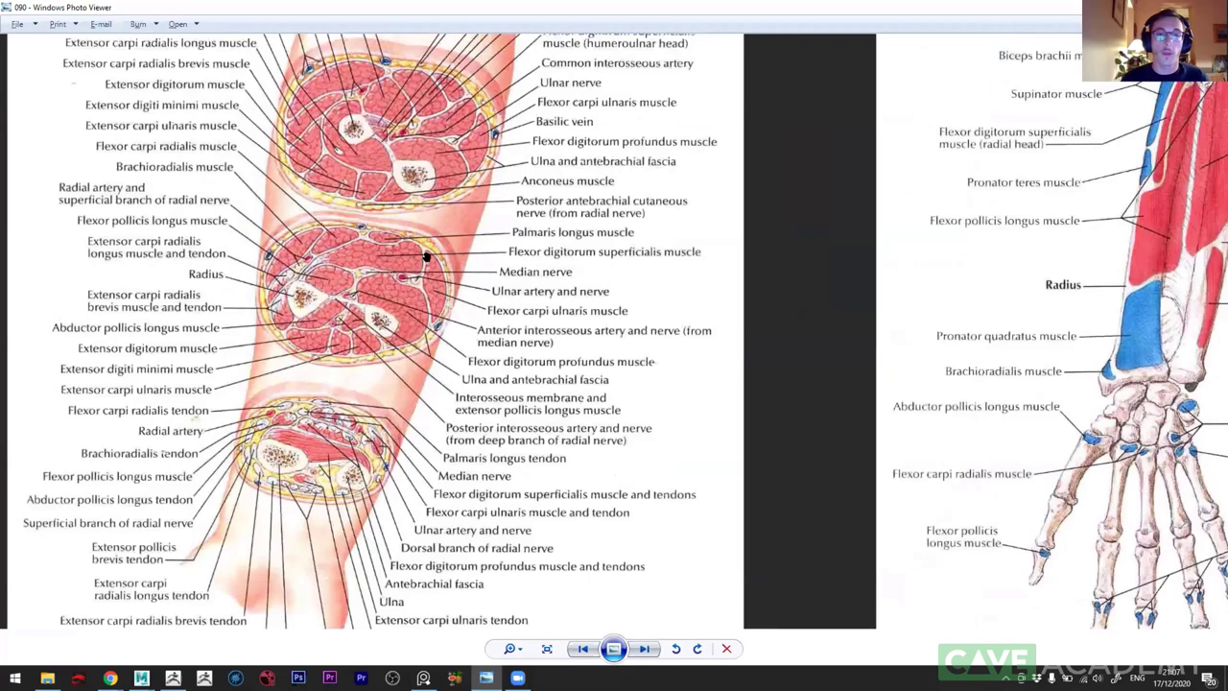
scroll(309, 284, "down", 1)
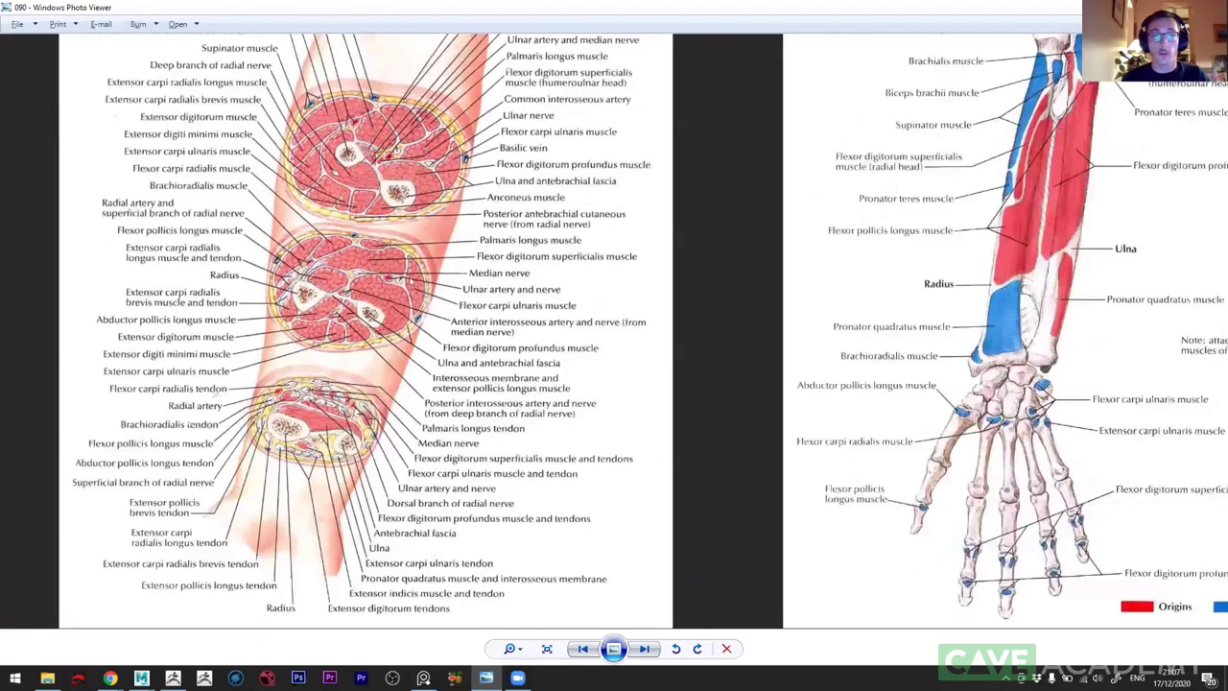
scroll(351, 174, "down", 2)
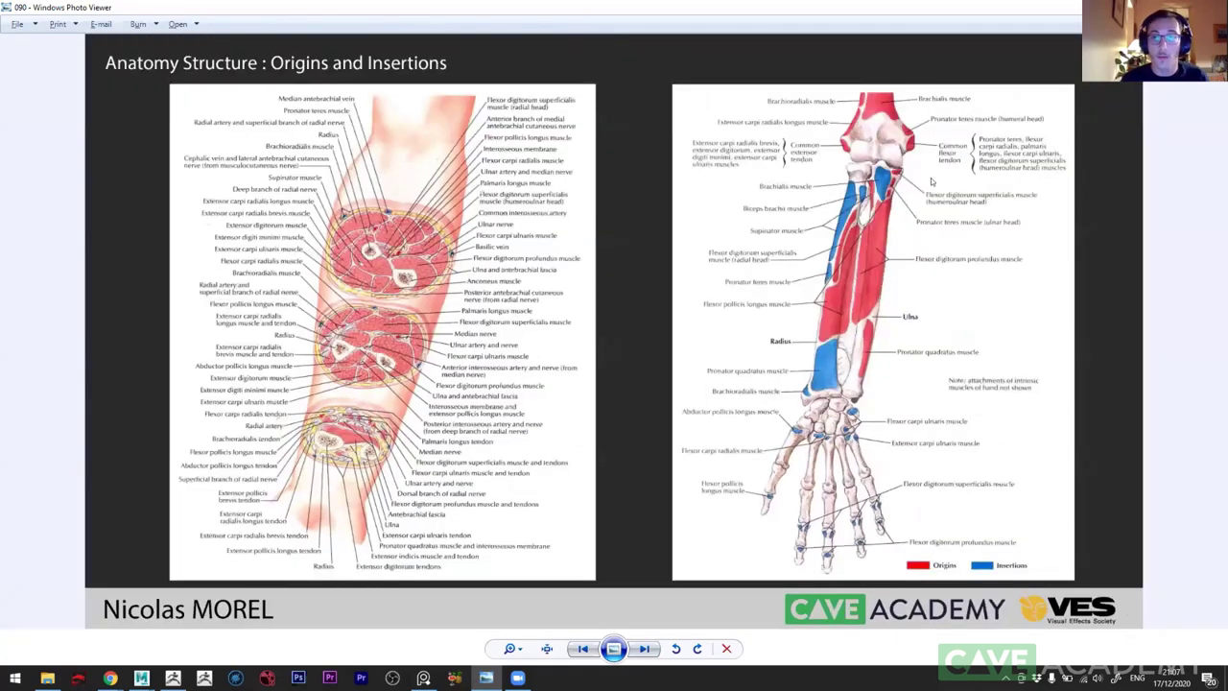
scroll(864, 221, "up", 1)
scroll(796, 269, "up", 1)
scroll(728, 305, "down", 2)
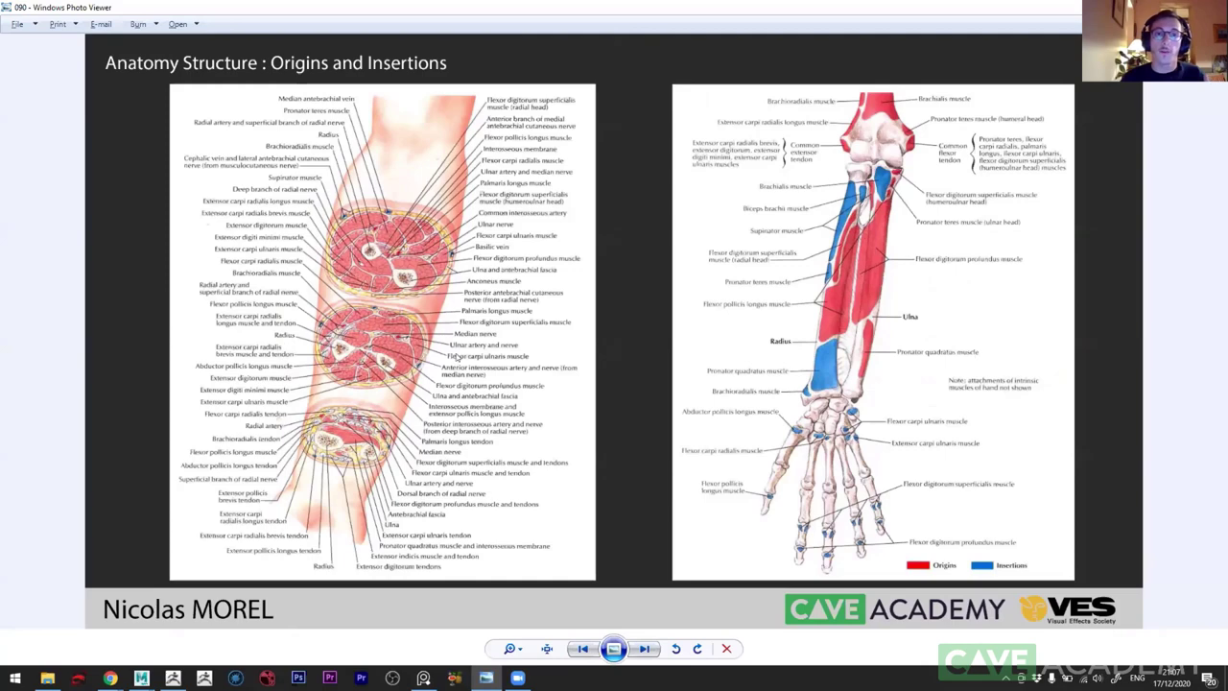
scroll(508, 338, "up", 1)
scroll(334, 351, "up", 1)
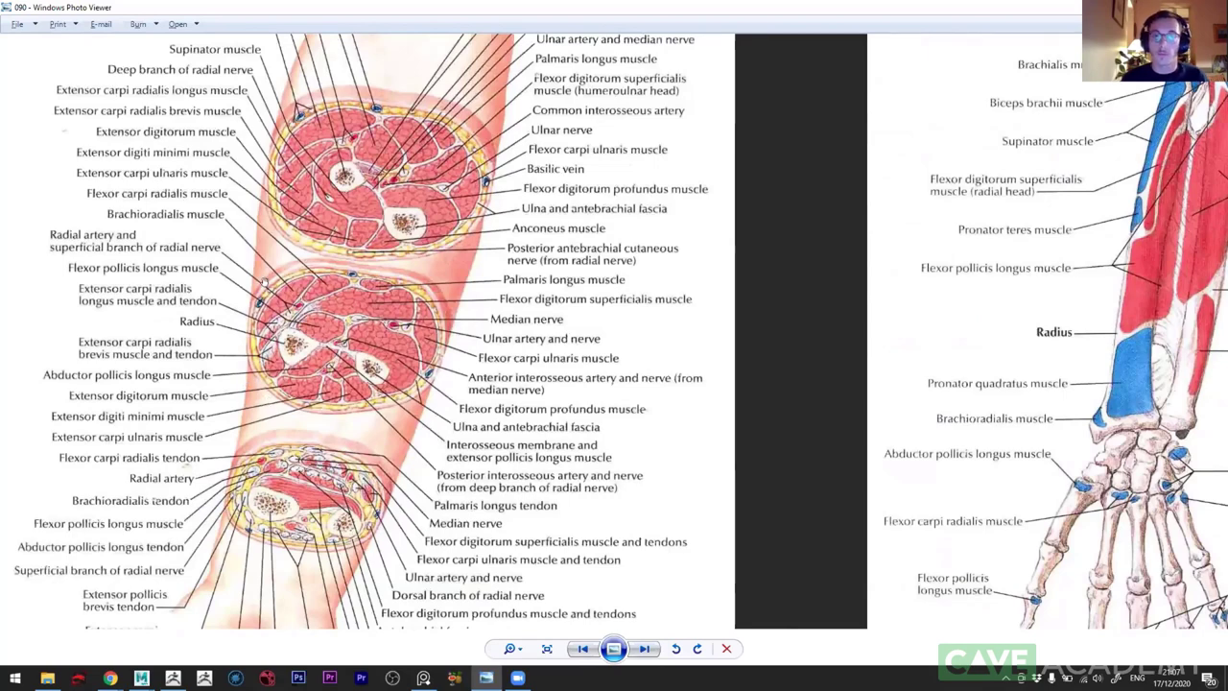
scroll(265, 288, "down", 2)
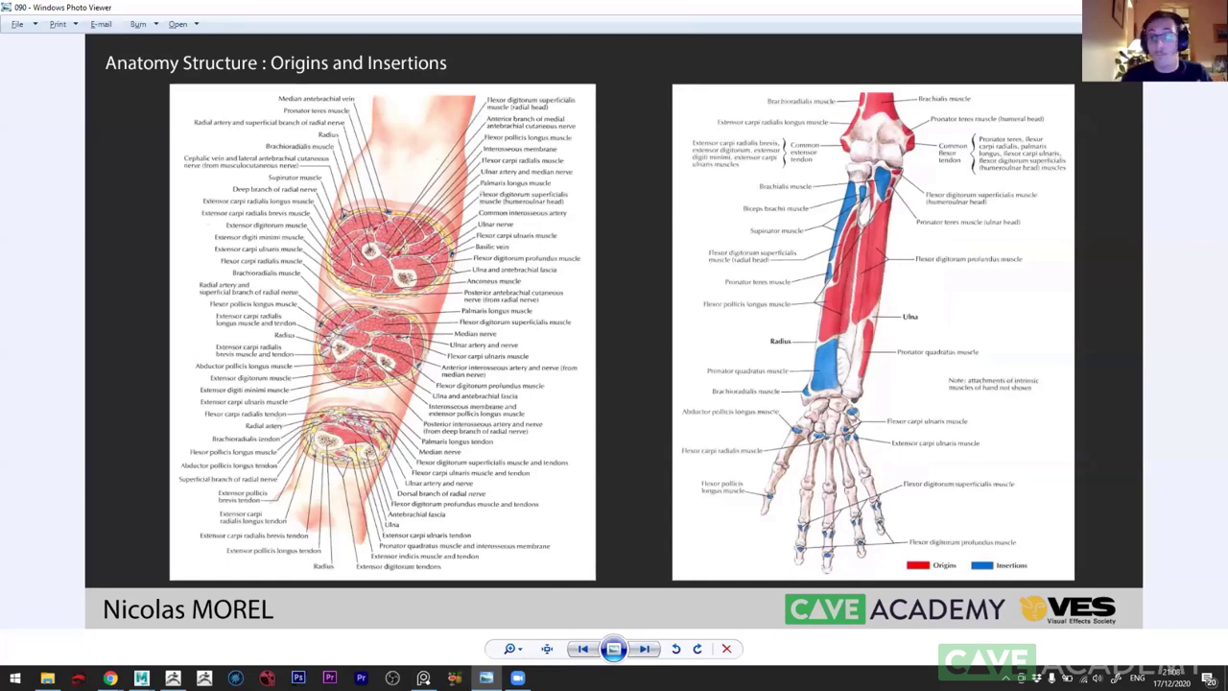
- Go back four slides to slide 050, Anatomy Studies, and zoom into the lion study
left_click(583, 648)
left_click(582, 649)
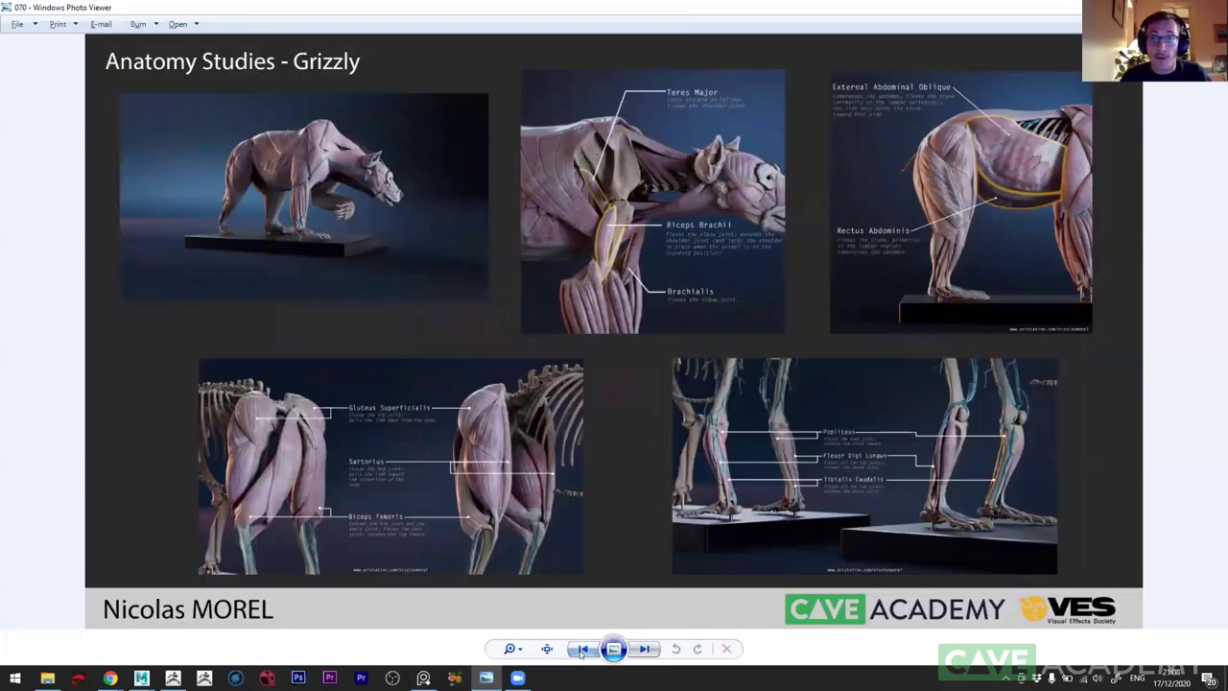
left_click(582, 649)
left_click(583, 649)
scroll(388, 192, "up", 2)
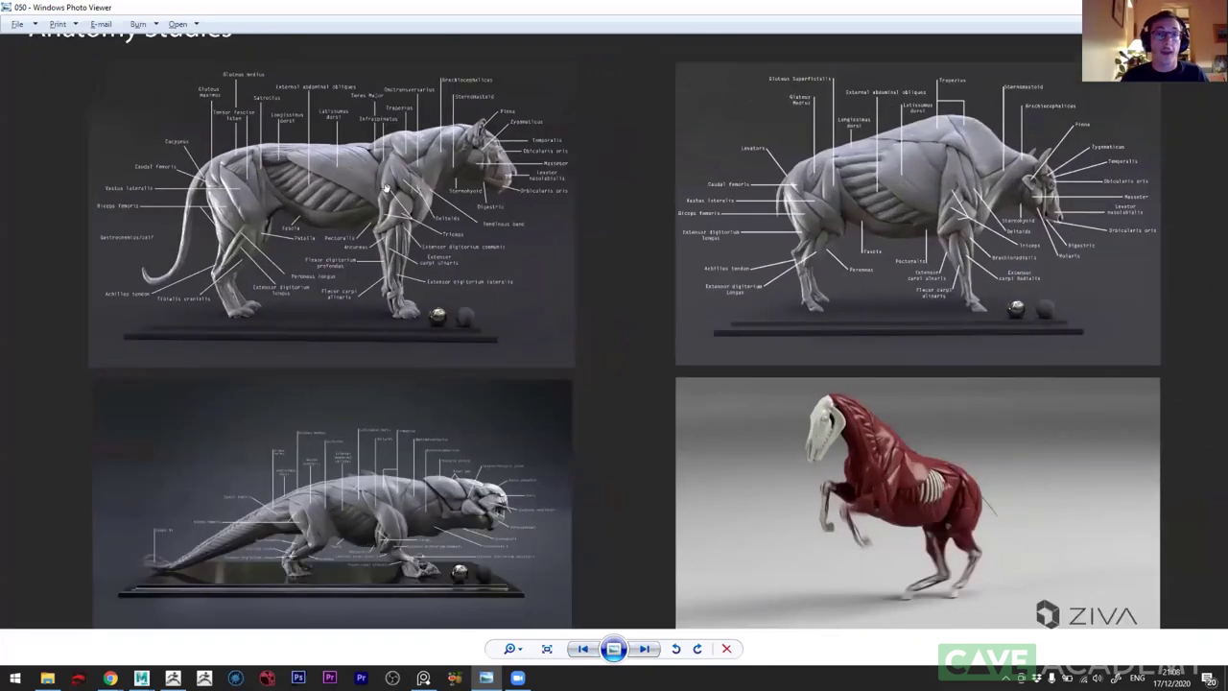
scroll(380, 189, "up", 2)
scroll(381, 189, "up", 1)
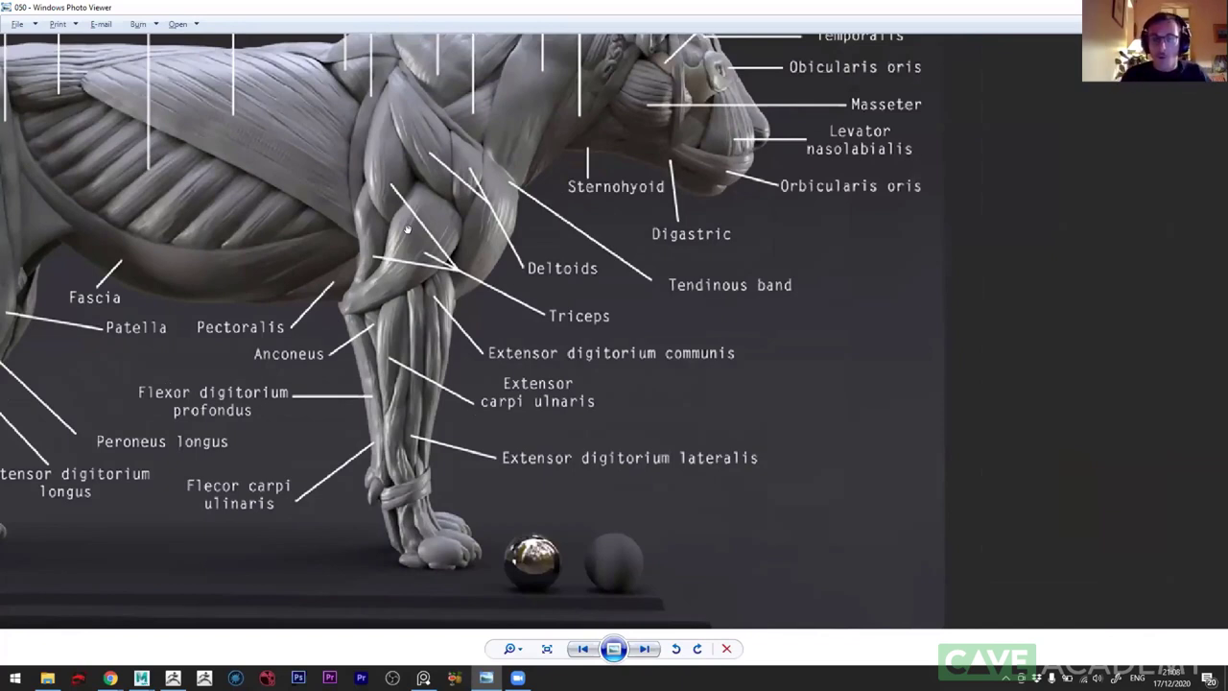
- Advance to slide 070, Anatomy Studies - Grizzly, and zoom into the leg panel
left_click(647, 653)
left_click(647, 653)
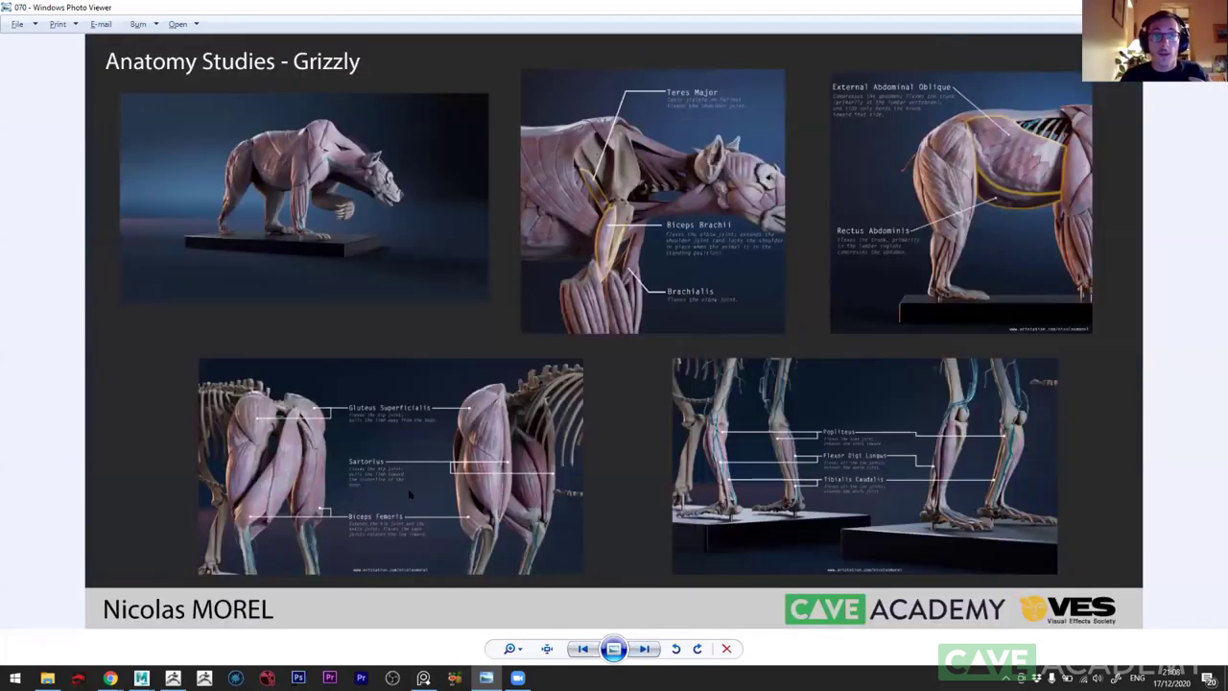
scroll(721, 343, "up", 3)
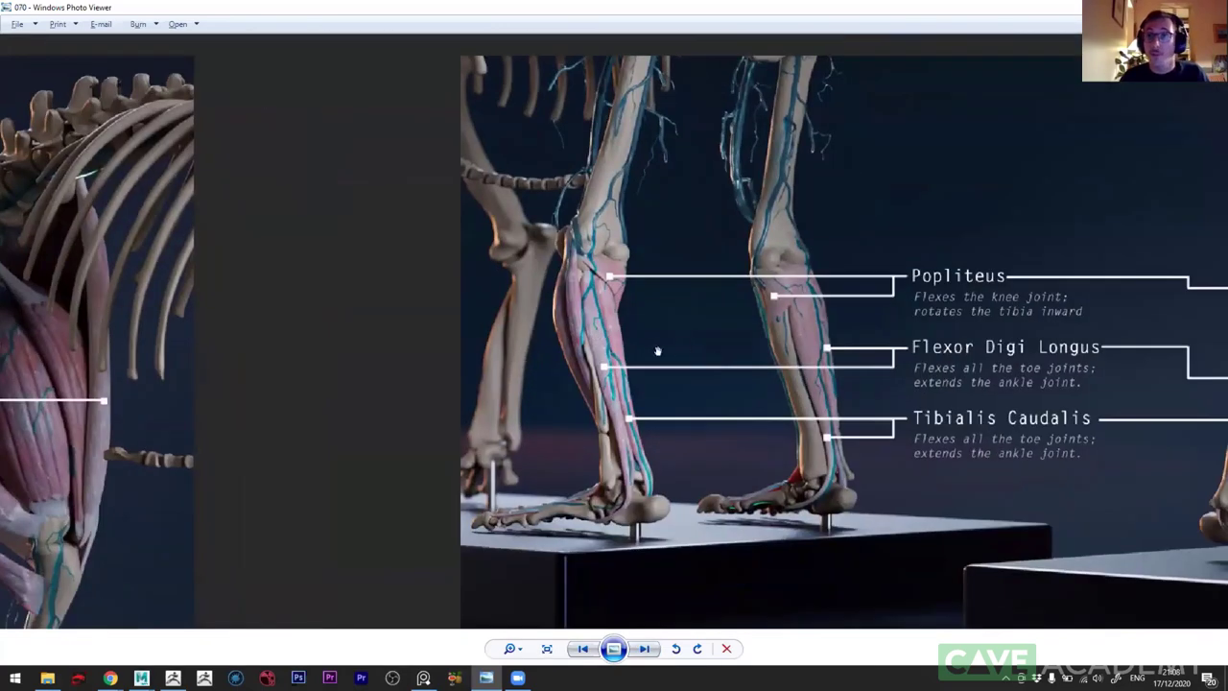
scroll(595, 279, "up", 1)
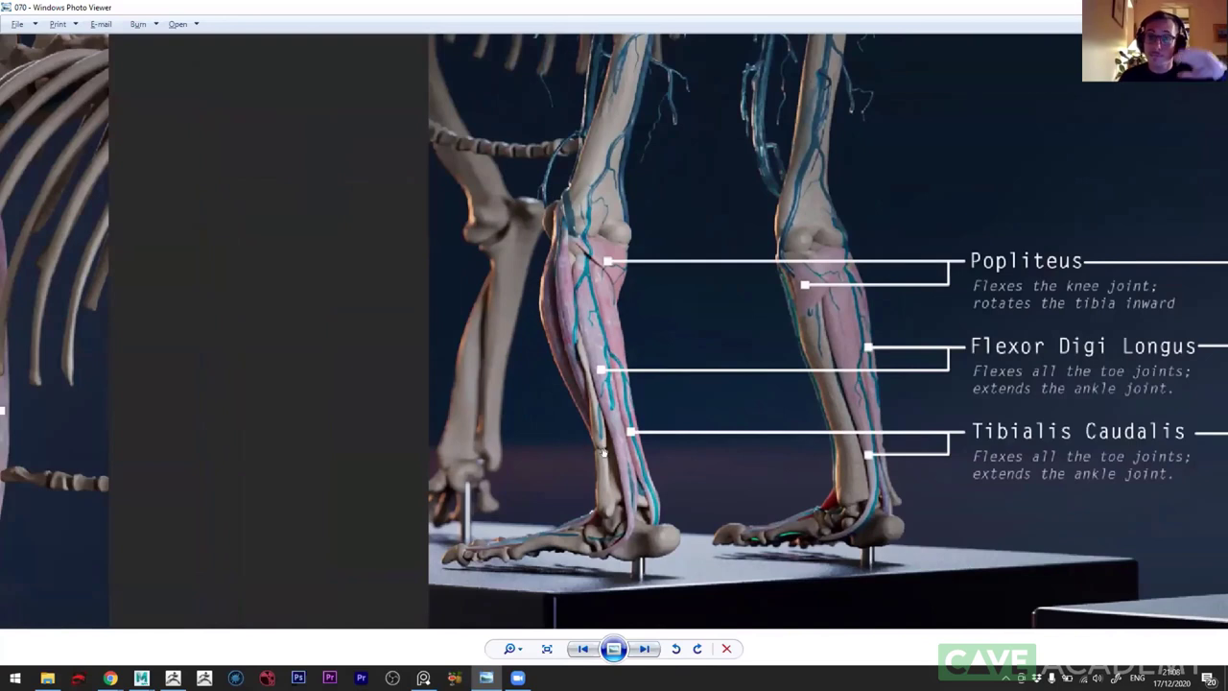
- Advance through slide 080 to slide 090, zoom into the cross-section drawing, then fit back
left_click(641, 650)
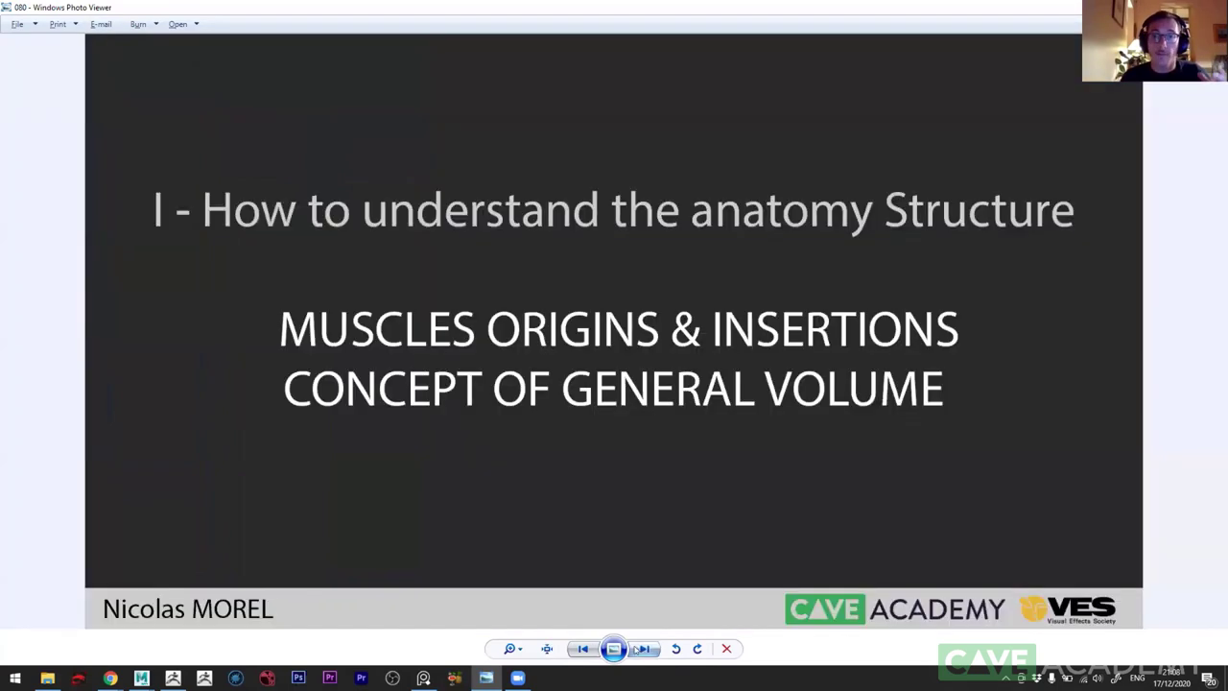
left_click(641, 650)
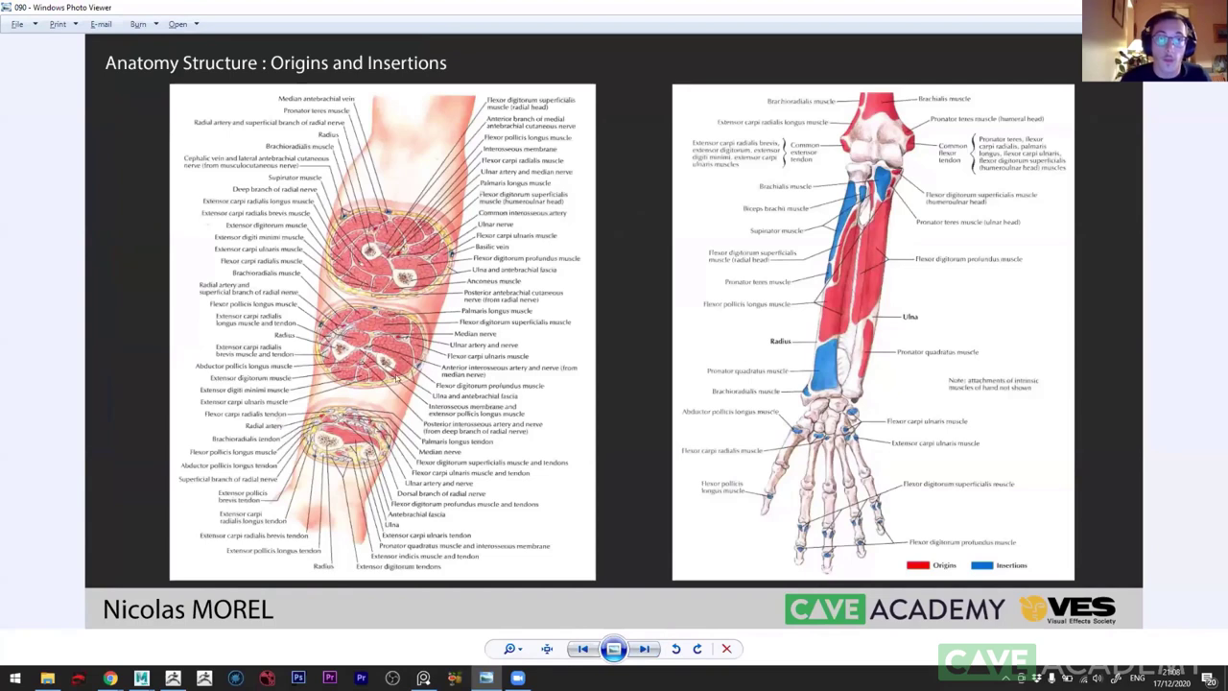
scroll(315, 305, "up", 2)
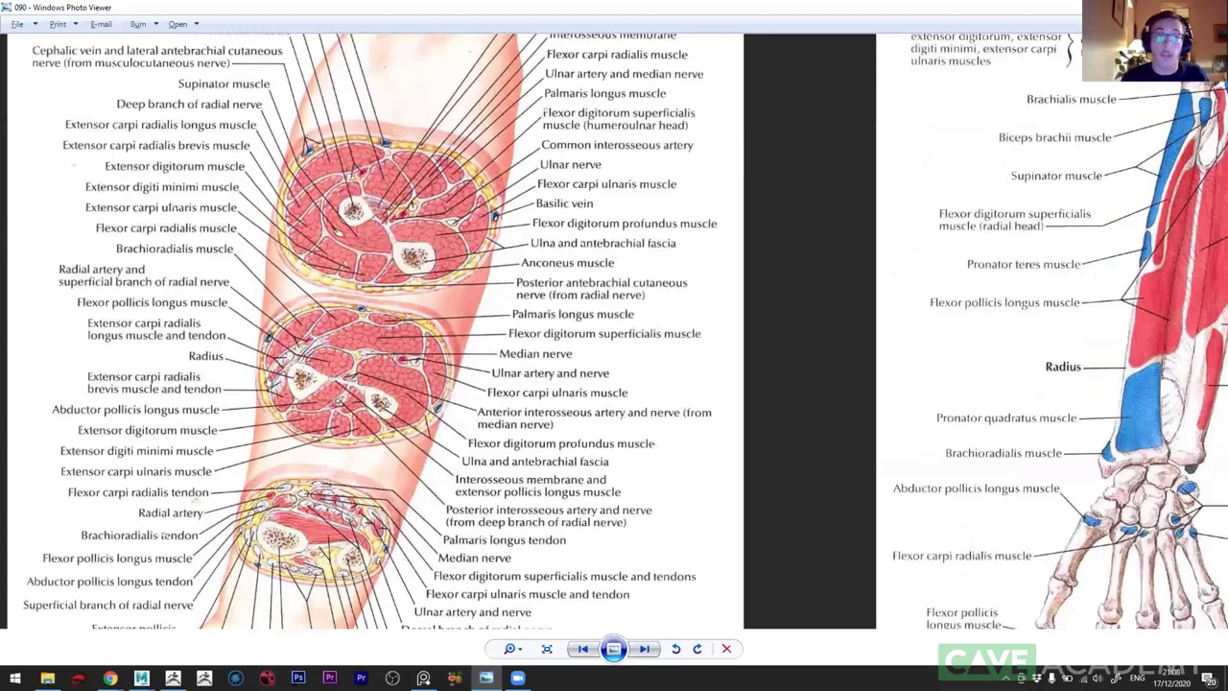
scroll(280, 432, "down", 2)
scroll(273, 464, "down", 1)
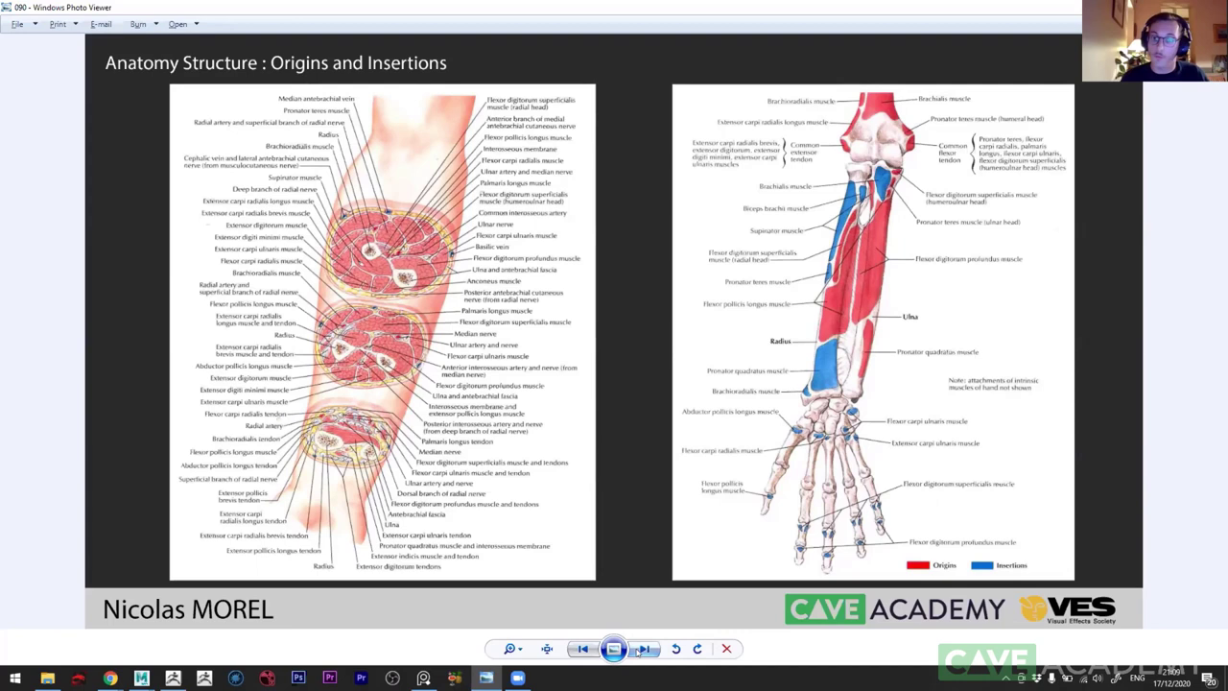
left_click(645, 649)
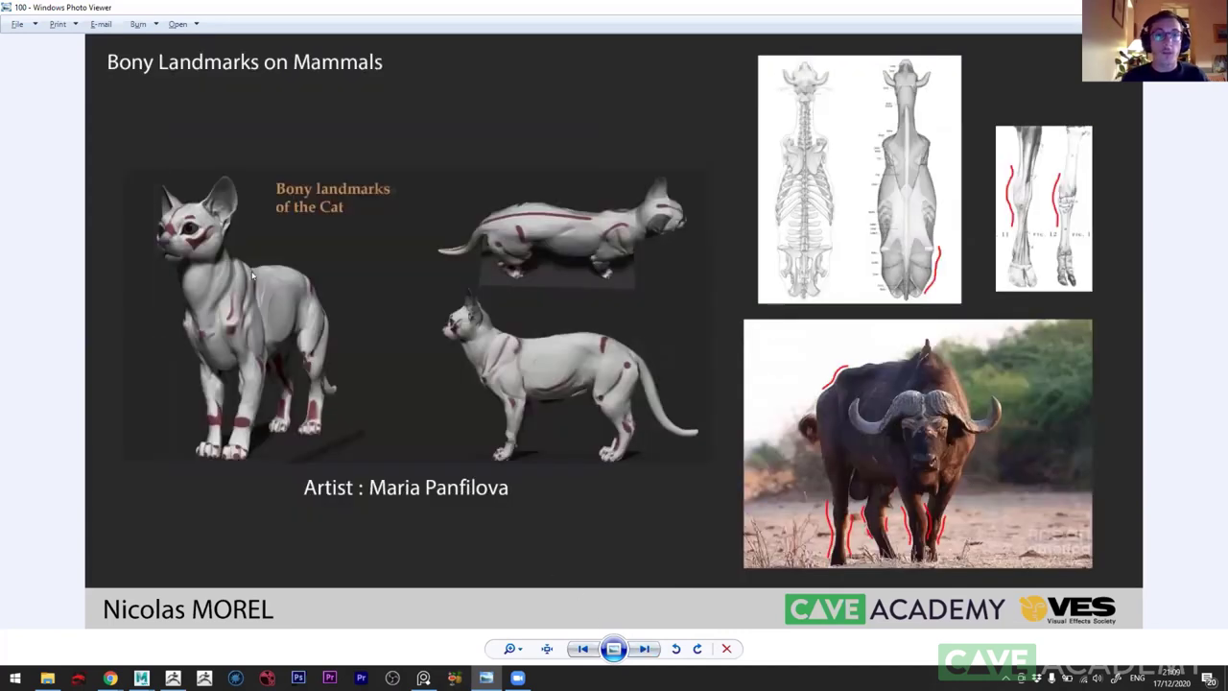
scroll(369, 416, "up", 1)
scroll(369, 415, "up", 1)
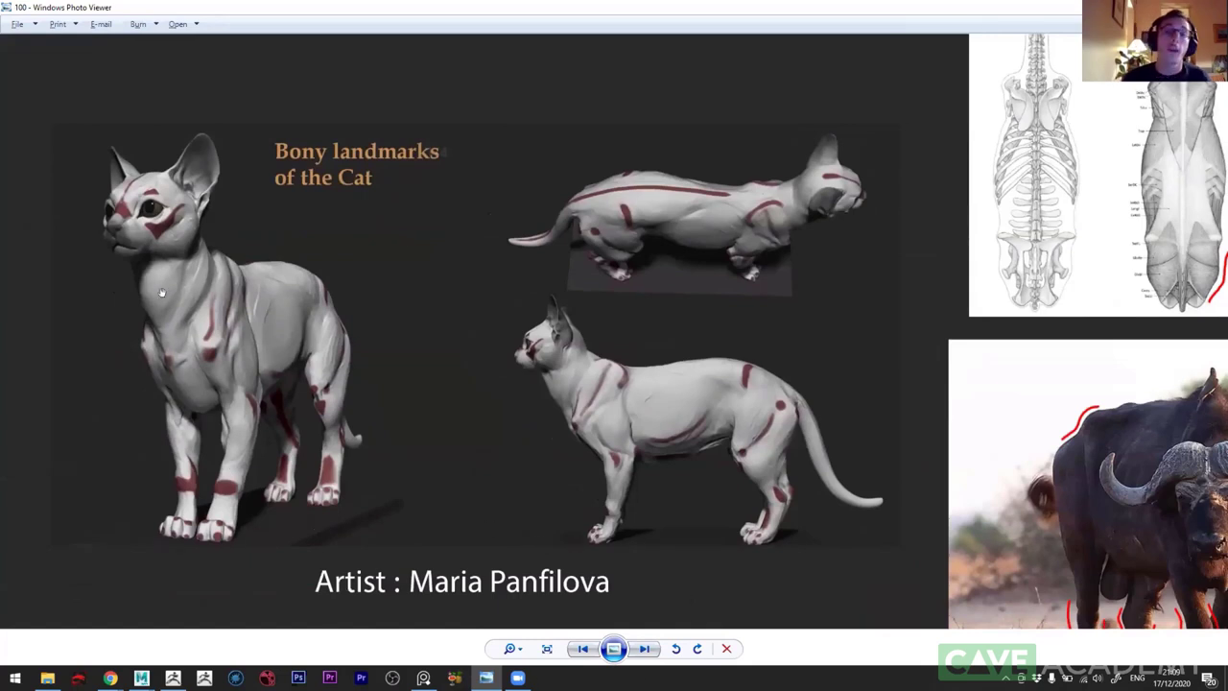
scroll(142, 403, "up", 1)
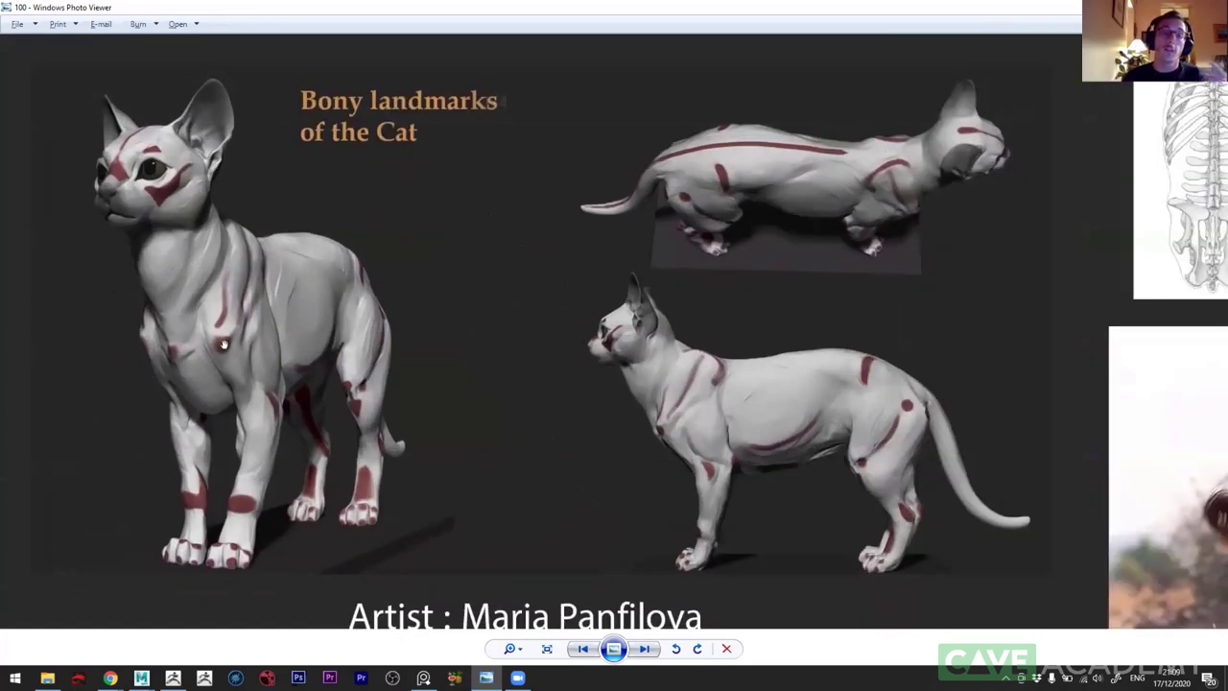
scroll(224, 344, "down", 1)
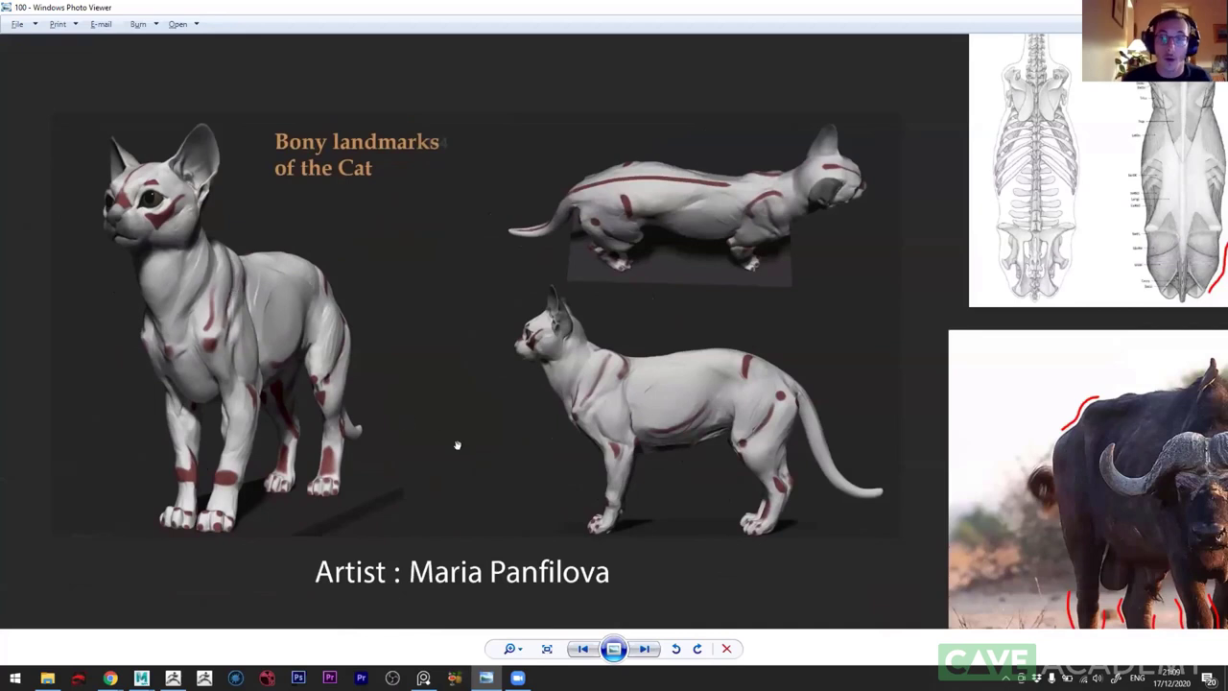
scroll(235, 488, "up", 2)
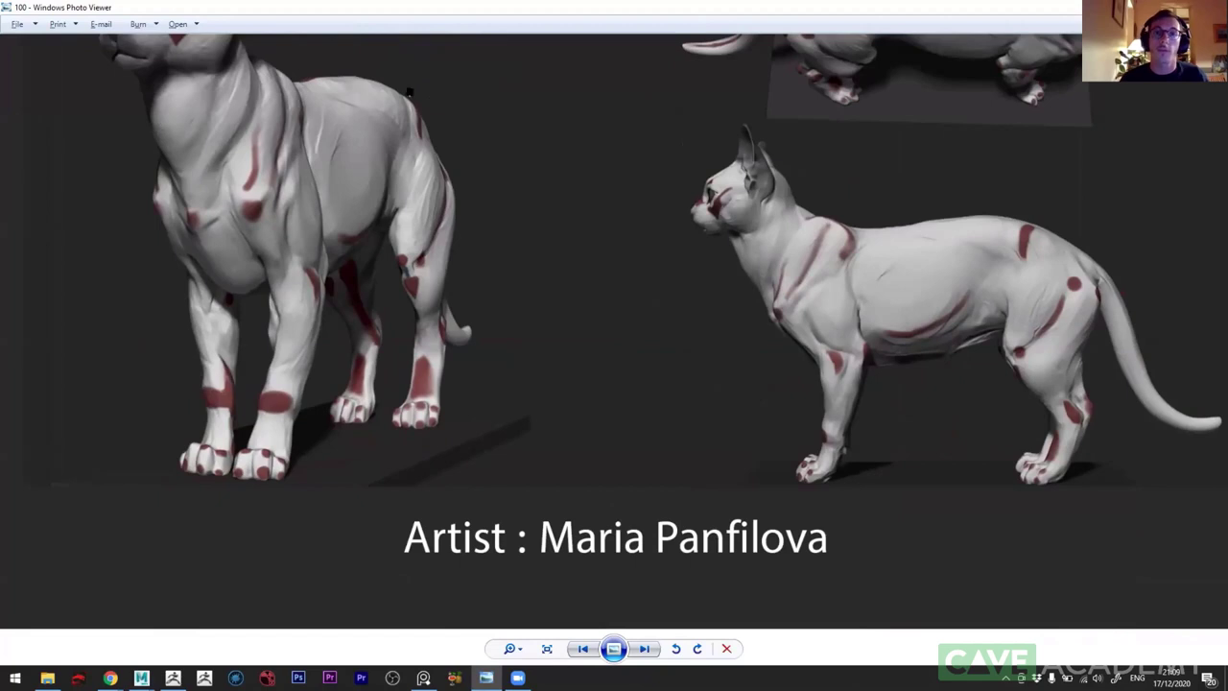
left_click_drag(172, 207, 173, 300)
scroll(173, 300, "up", 1)
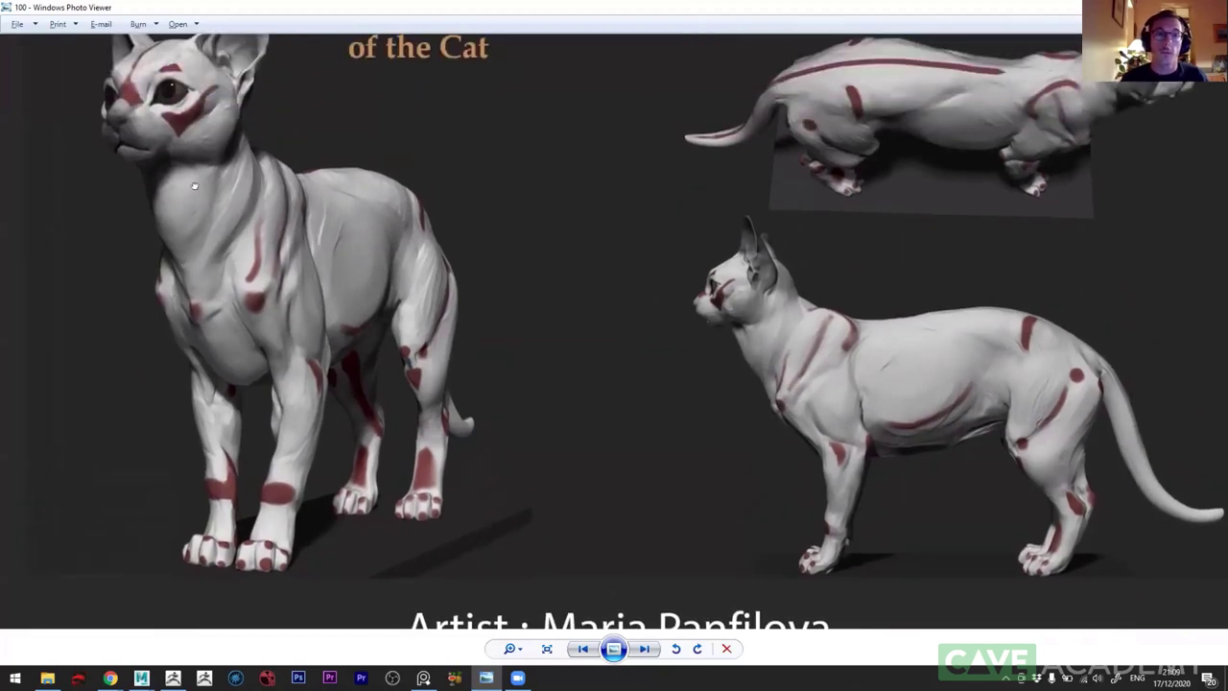
scroll(163, 188, "up", 1)
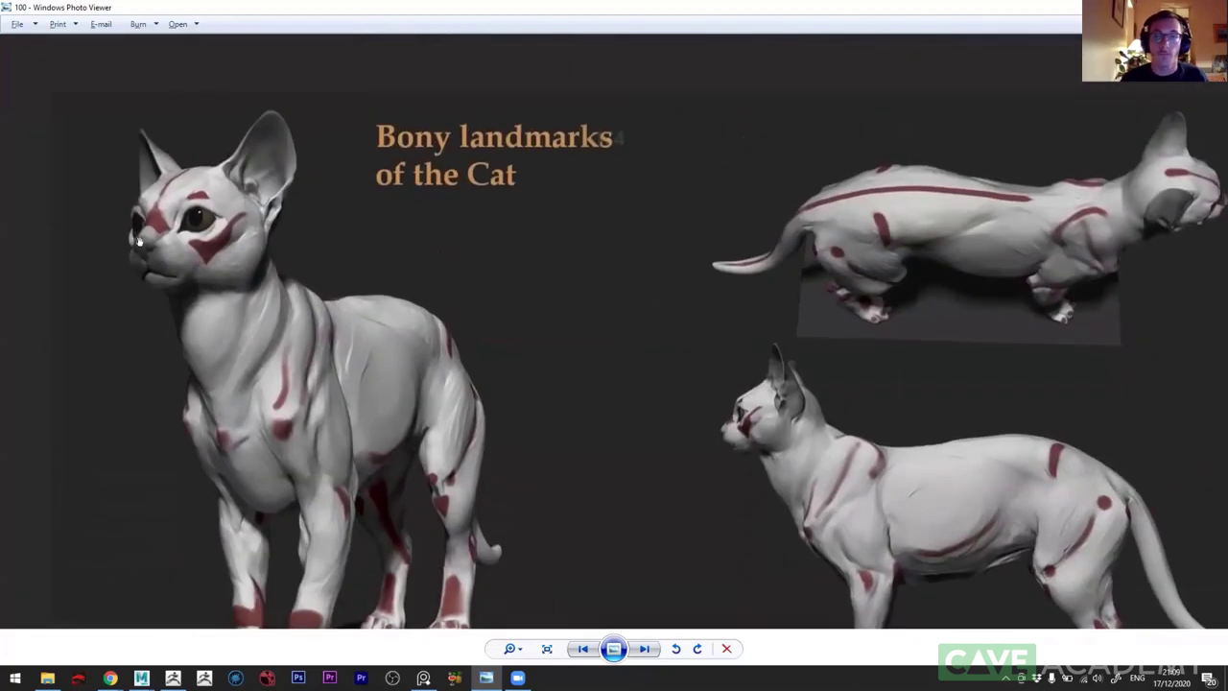
scroll(140, 248, "down", 1)
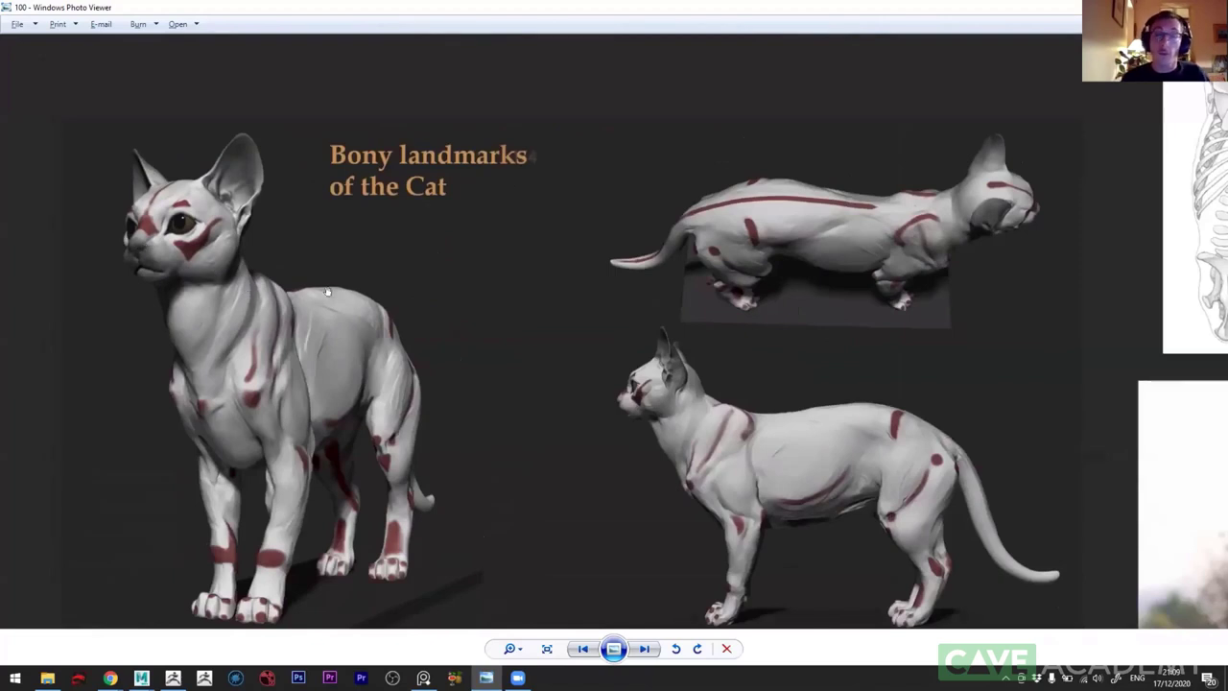
scroll(451, 316, "down", 1)
scroll(672, 370, "down", 1)
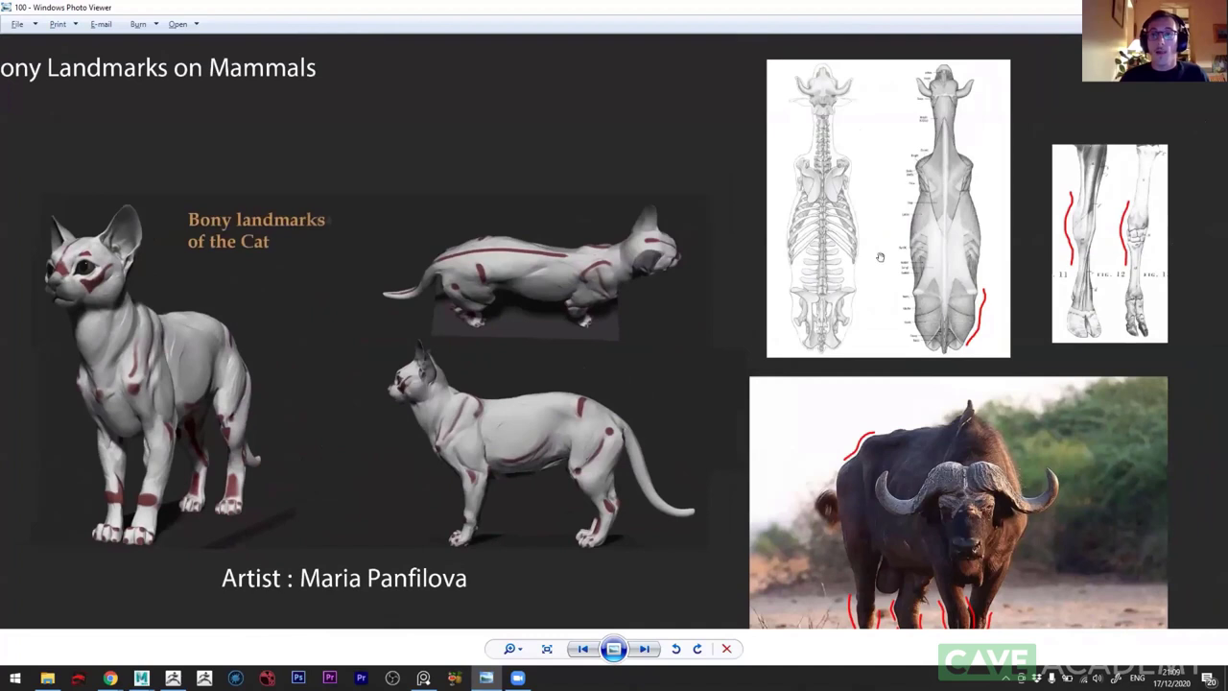
scroll(881, 257, "up", 2)
scroll(903, 364, "up", 1)
scroll(903, 365, "down", 1)
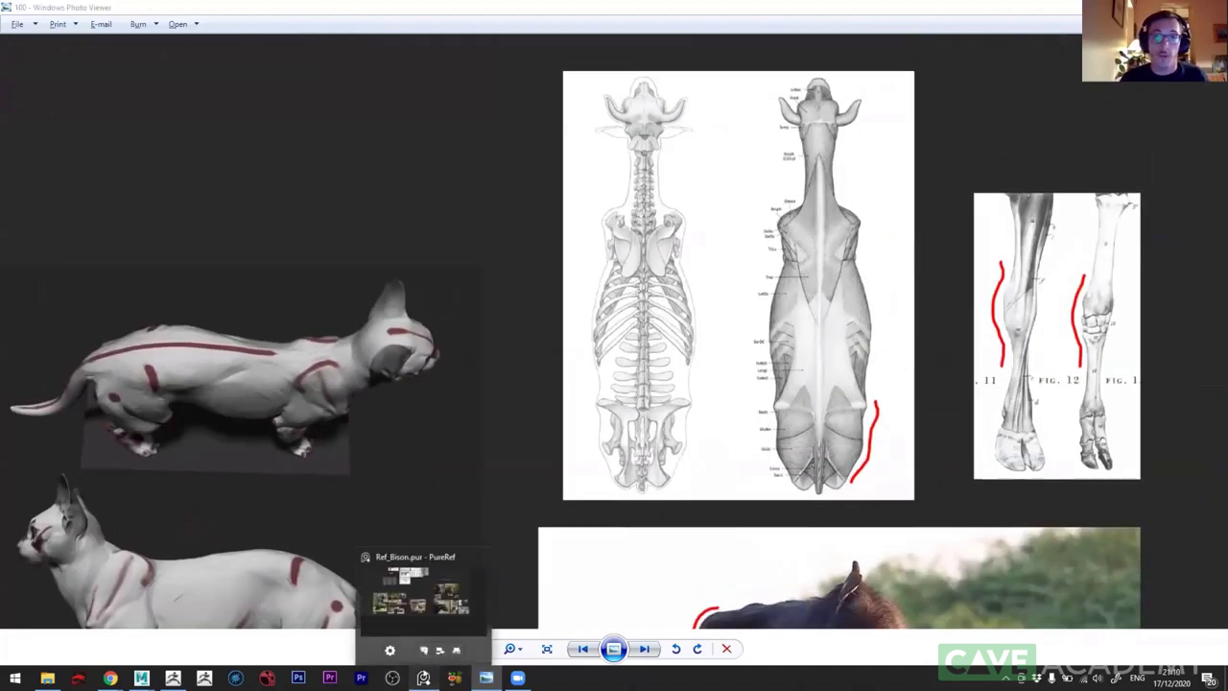
left_click(423, 679)
scroll(363, 354, "down", 2)
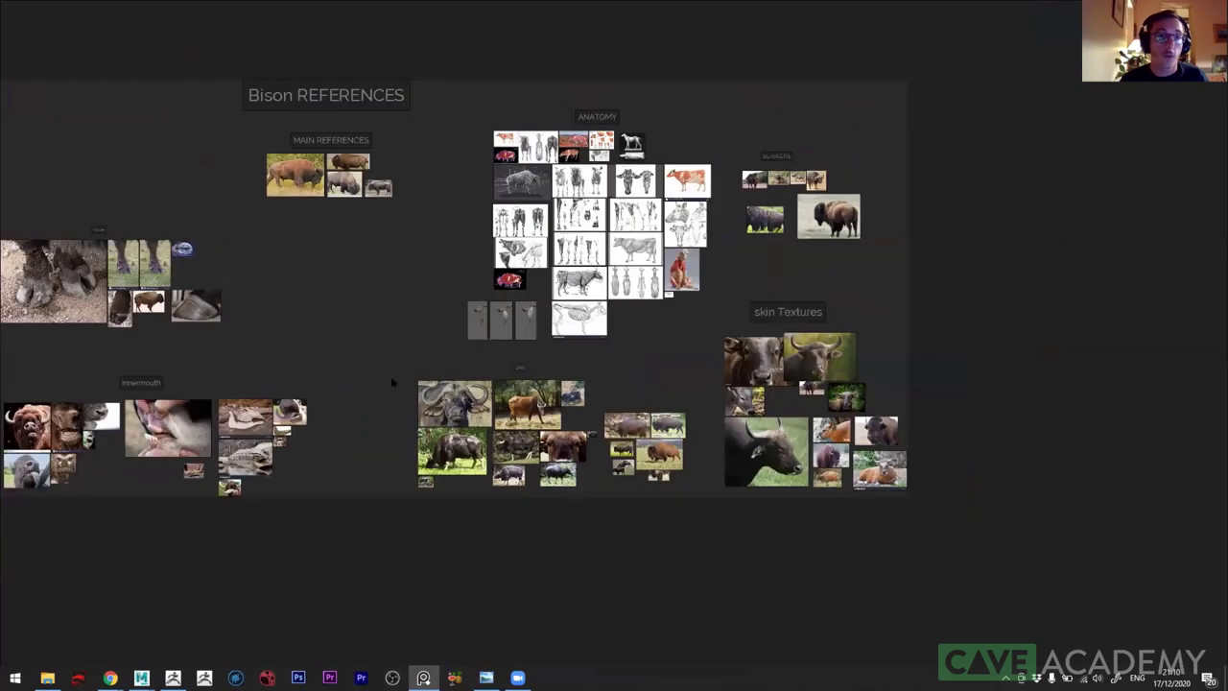
middle_click_drag(339, 363, 387, 385)
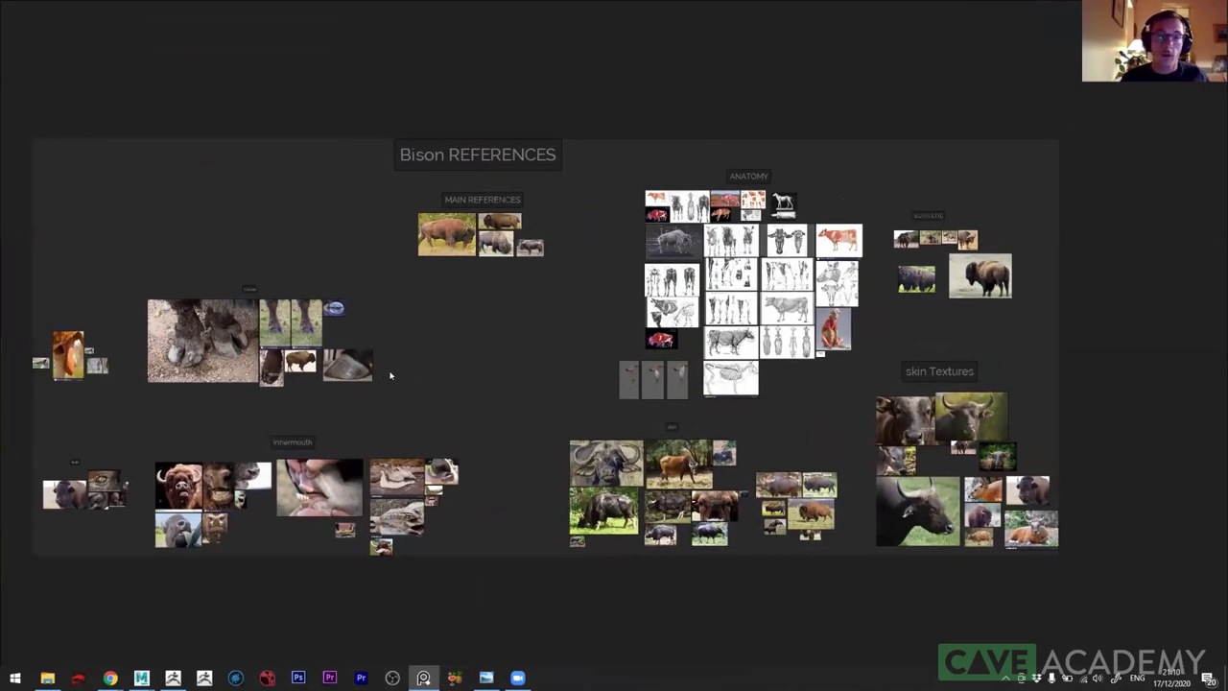
scroll(768, 327, "up", 5)
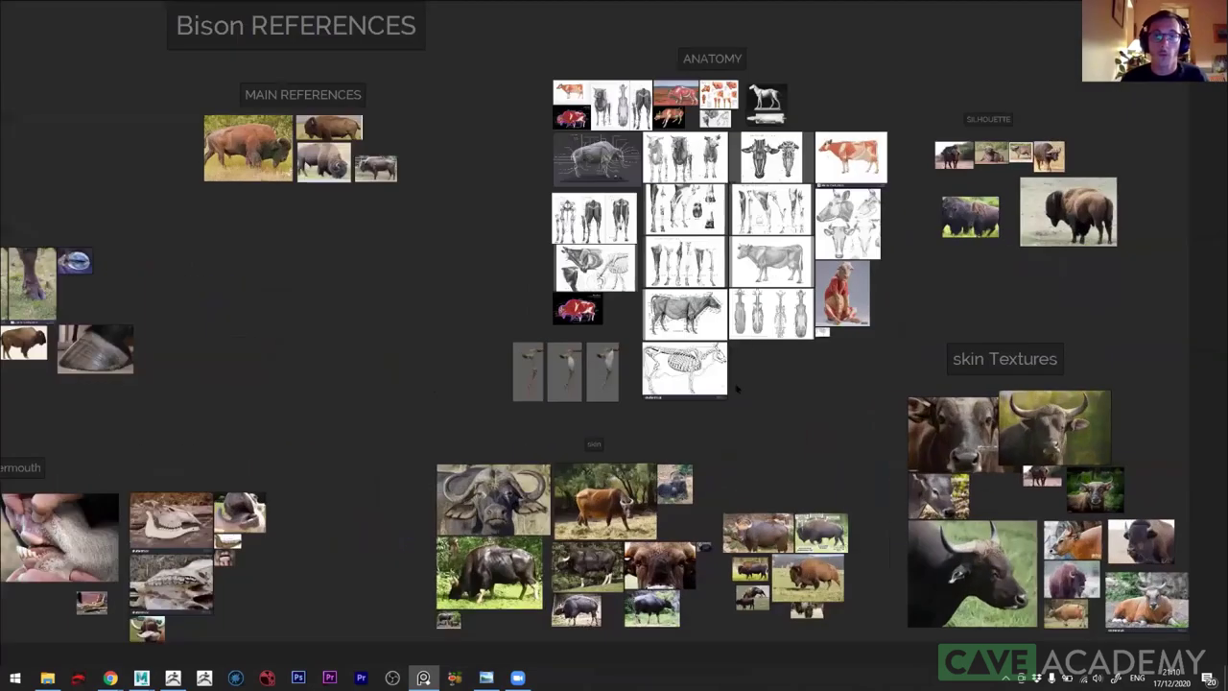
scroll(568, 353, "up", 1)
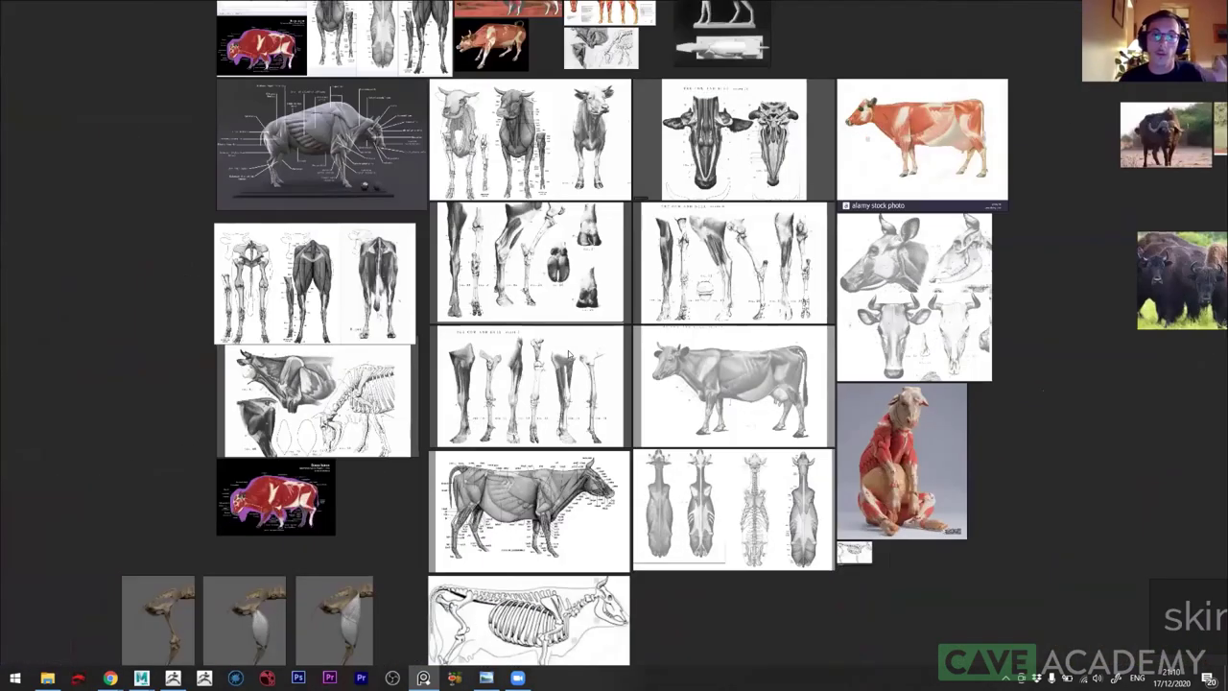
scroll(556, 377, "up", 1)
scroll(523, 368, "up", 1)
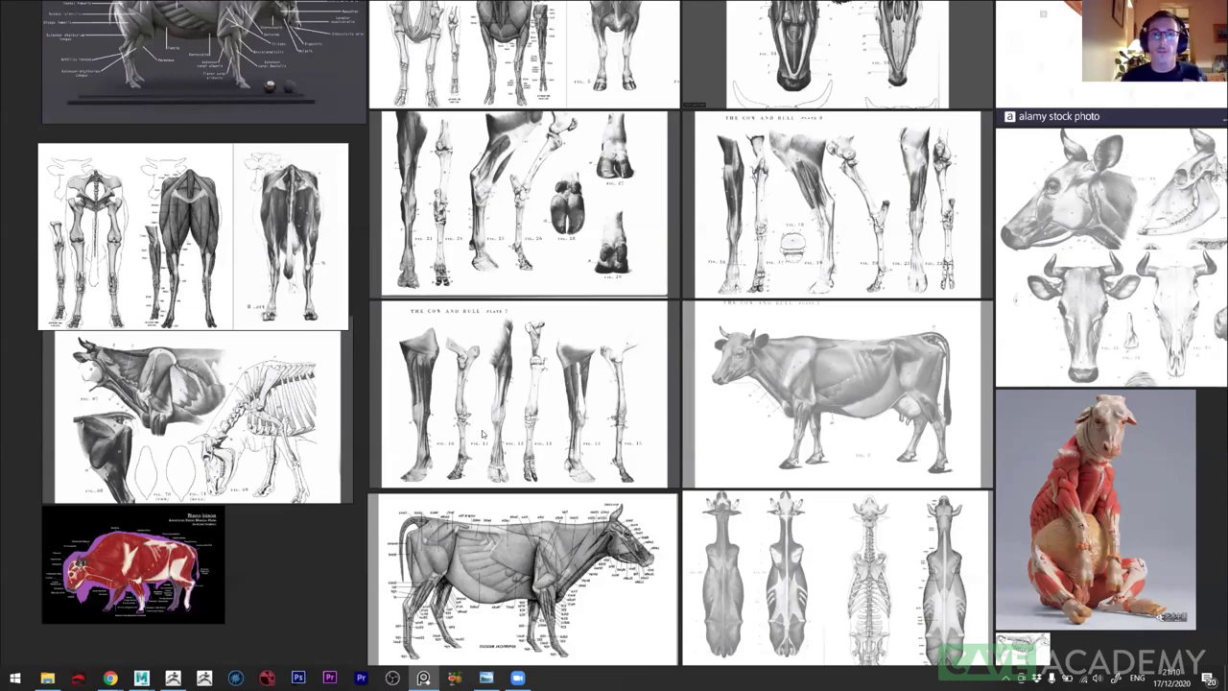
scroll(477, 416, "up", 1)
scroll(476, 416, "up", 2)
scroll(477, 416, "up", 1)
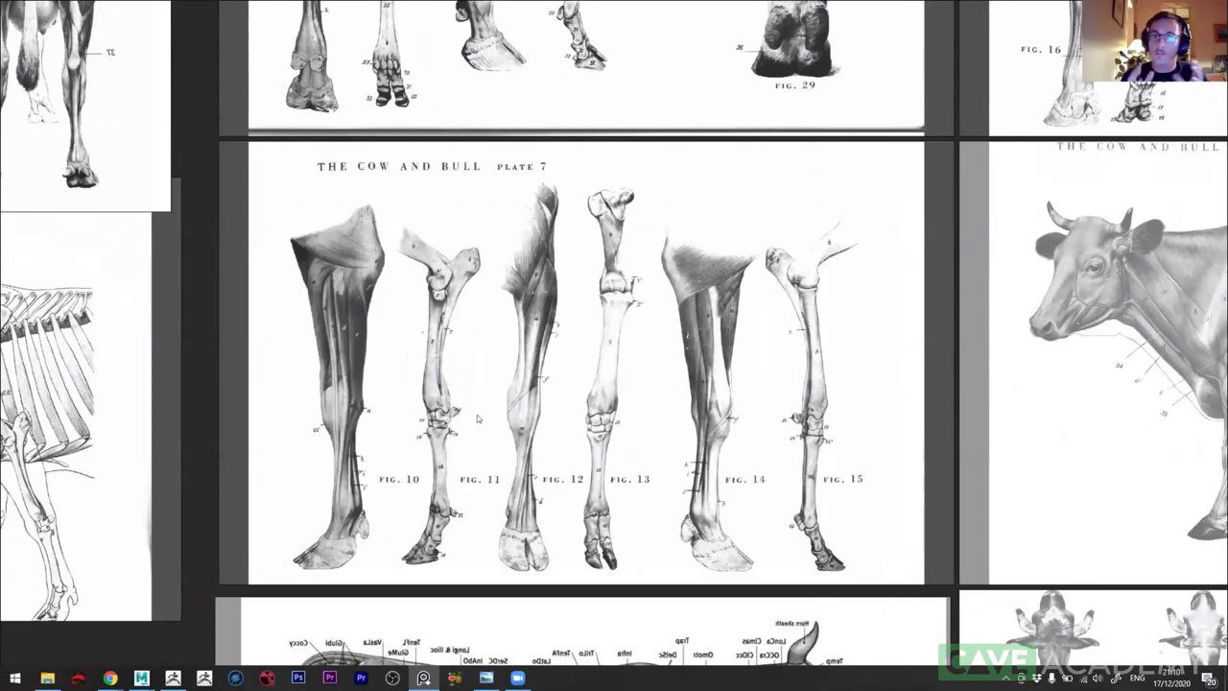
scroll(313, 263, "up", 1)
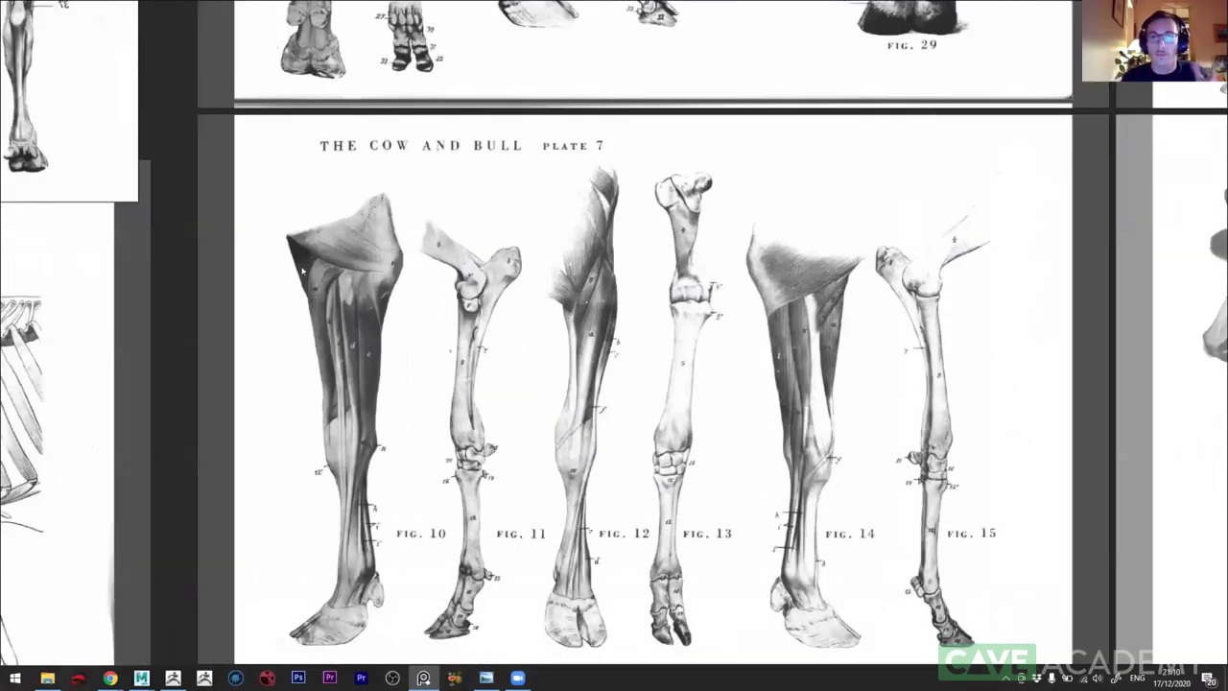
scroll(391, 358, "down", 1)
scroll(389, 360, "down", 1)
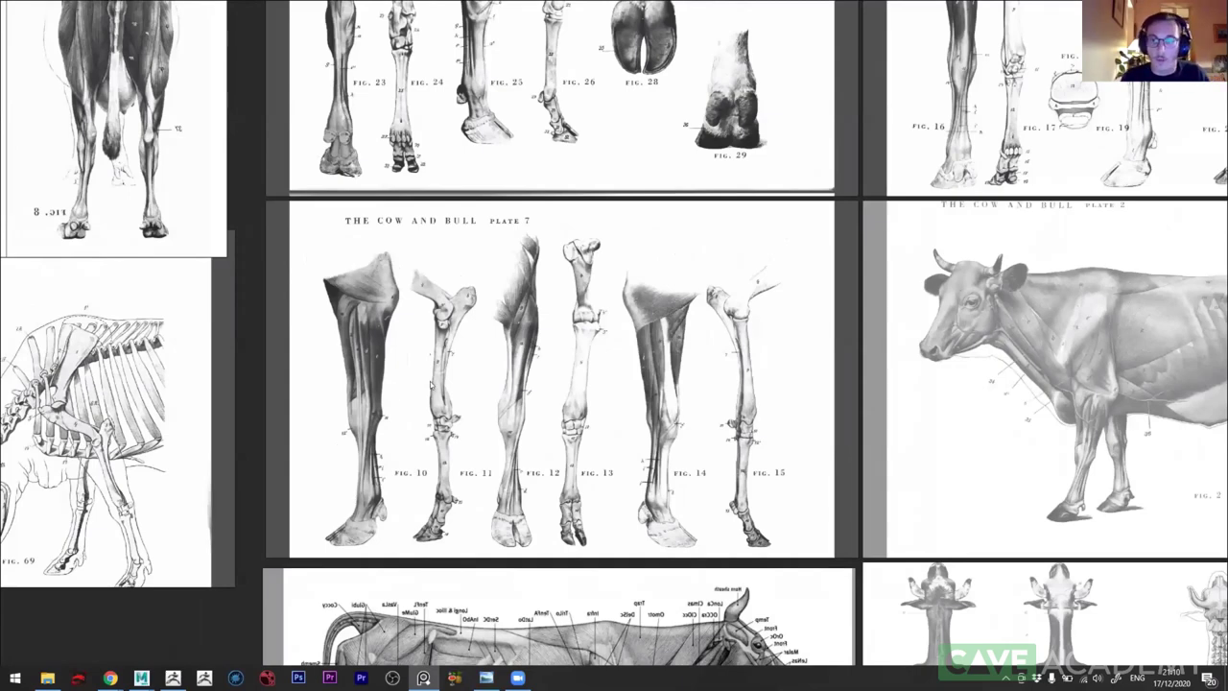
scroll(398, 389, "down", 2)
scroll(493, 501, "down", 1)
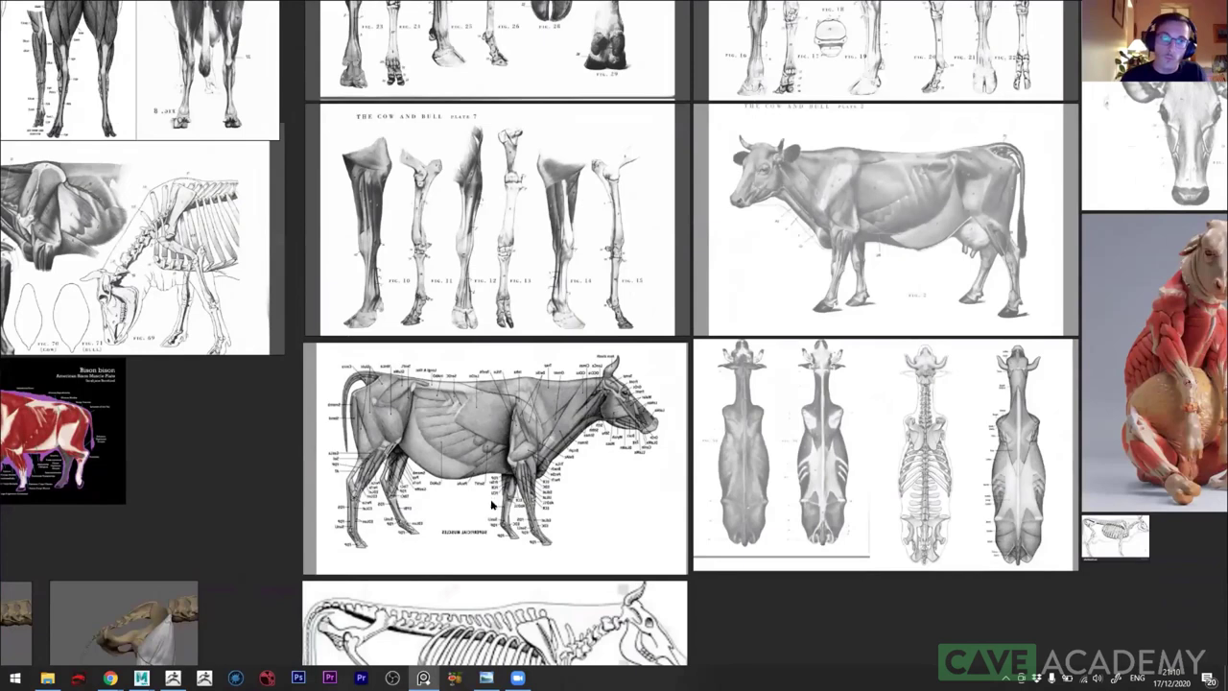
scroll(491, 500, "down", 1)
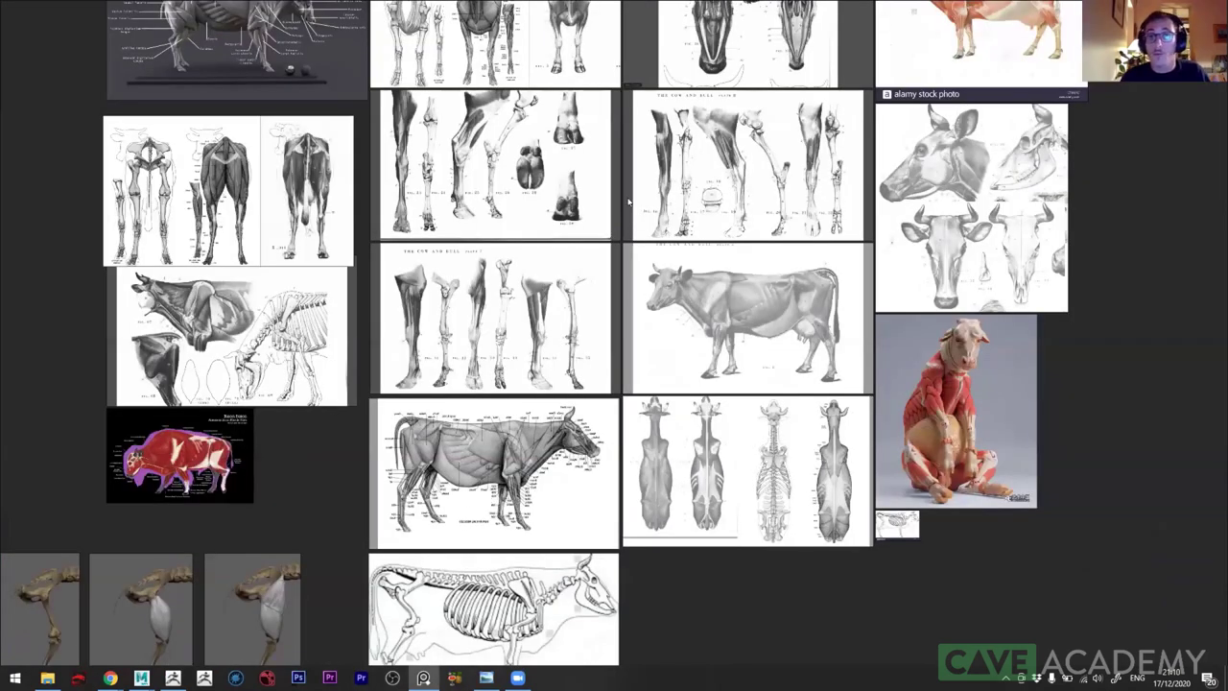
scroll(629, 202, "up", 2)
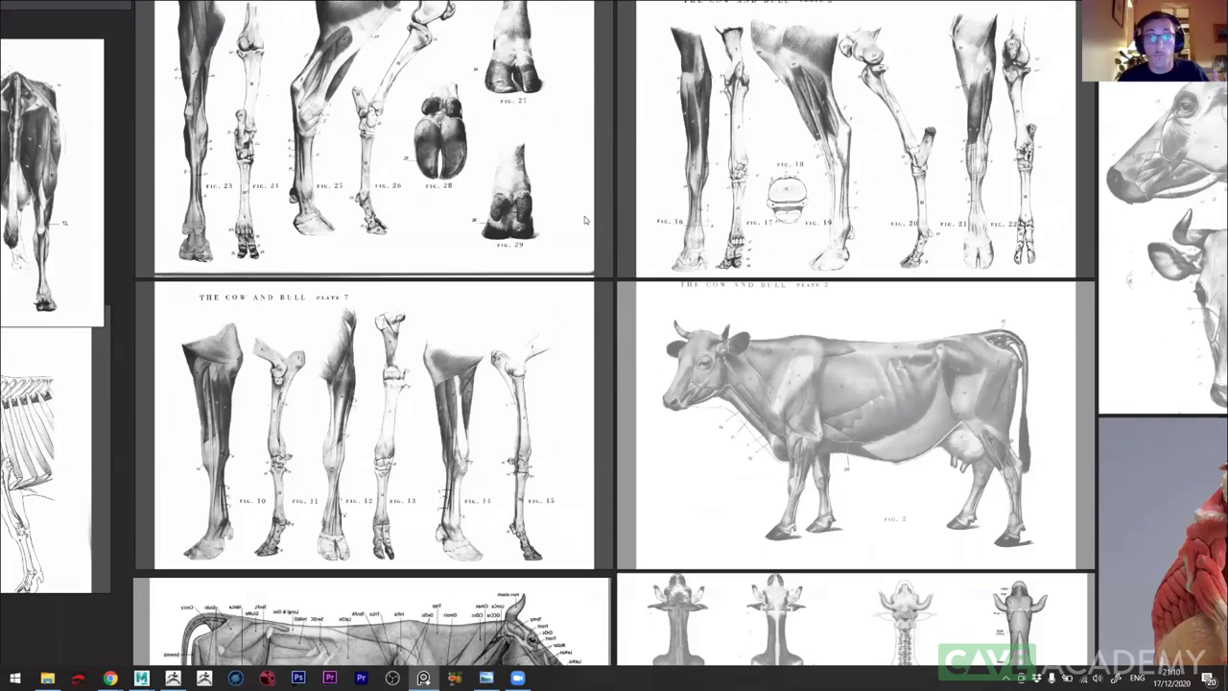
scroll(563, 247, "down", 2)
scroll(563, 247, "down", 2)
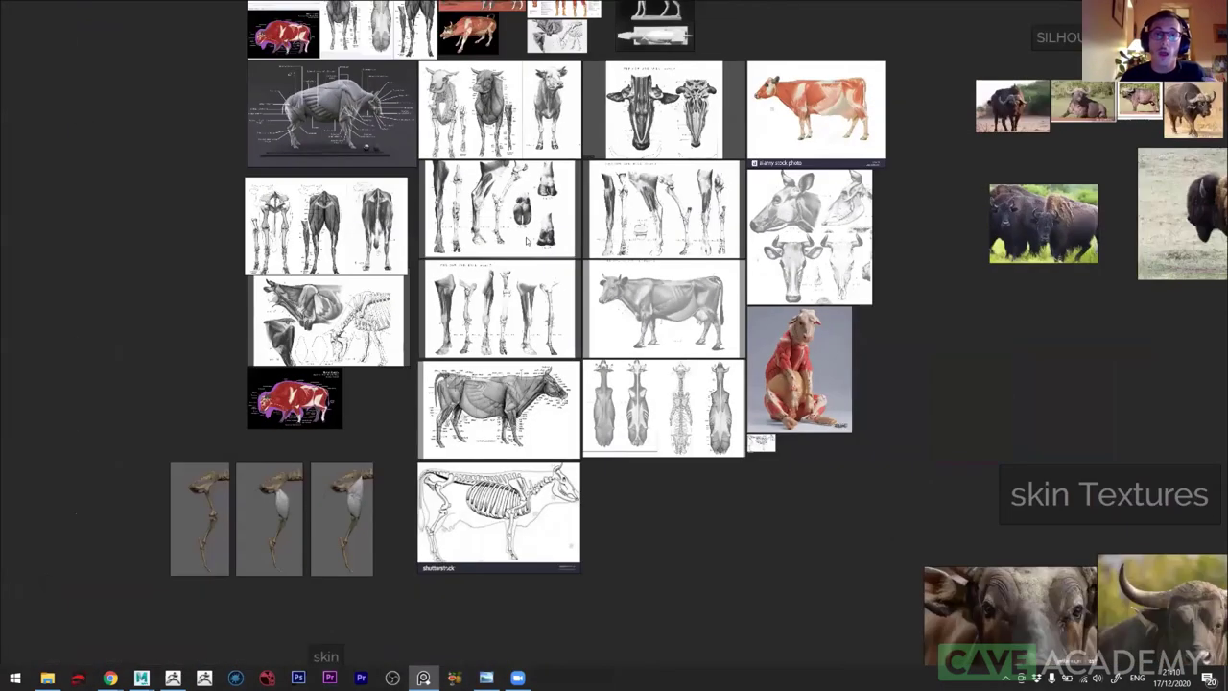
scroll(515, 244, "up", 3)
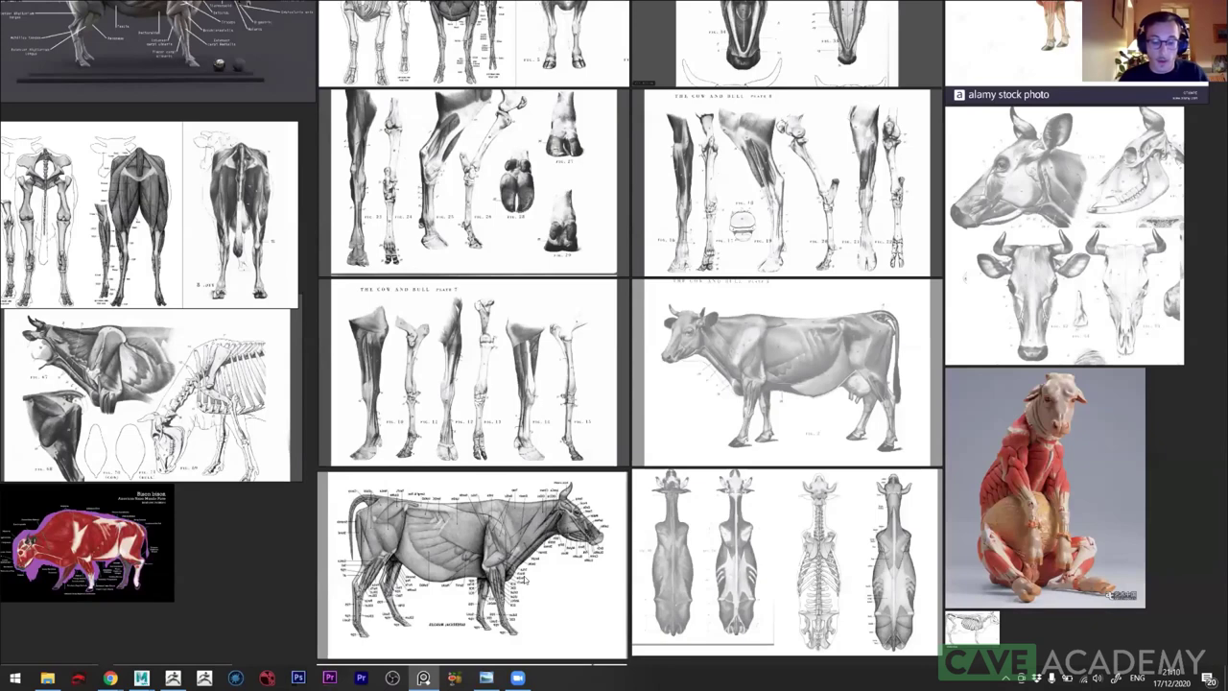
key("alt+Tab")
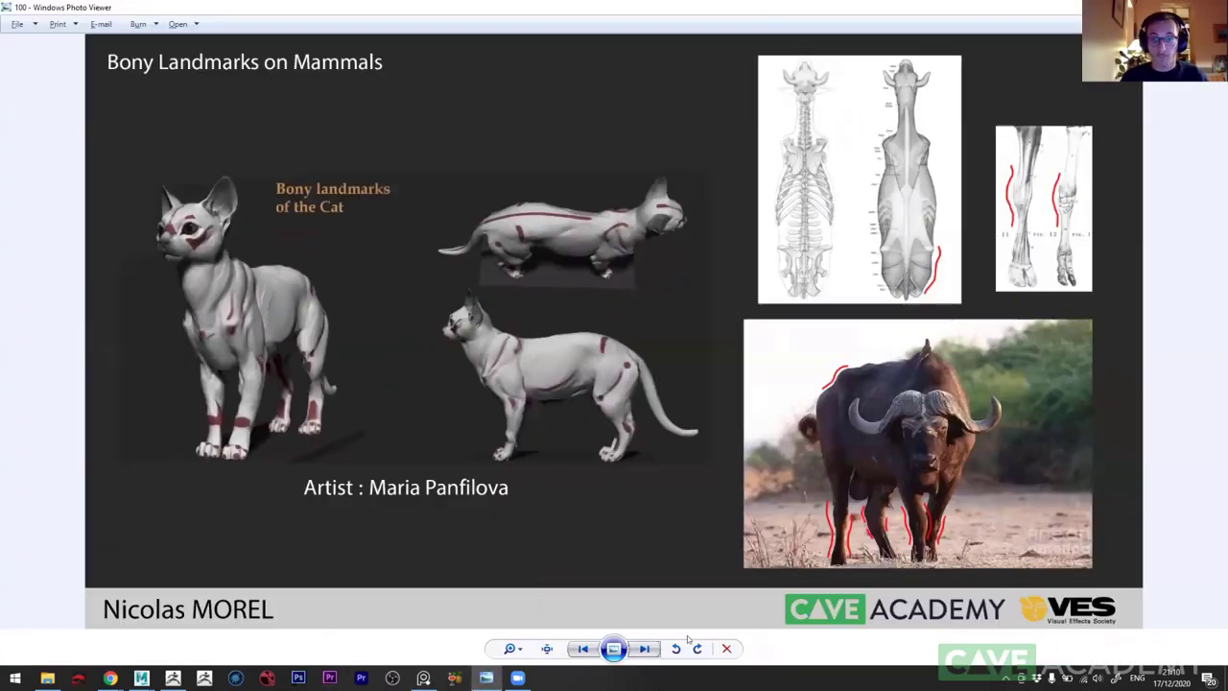
scroll(292, 464, "up", 2)
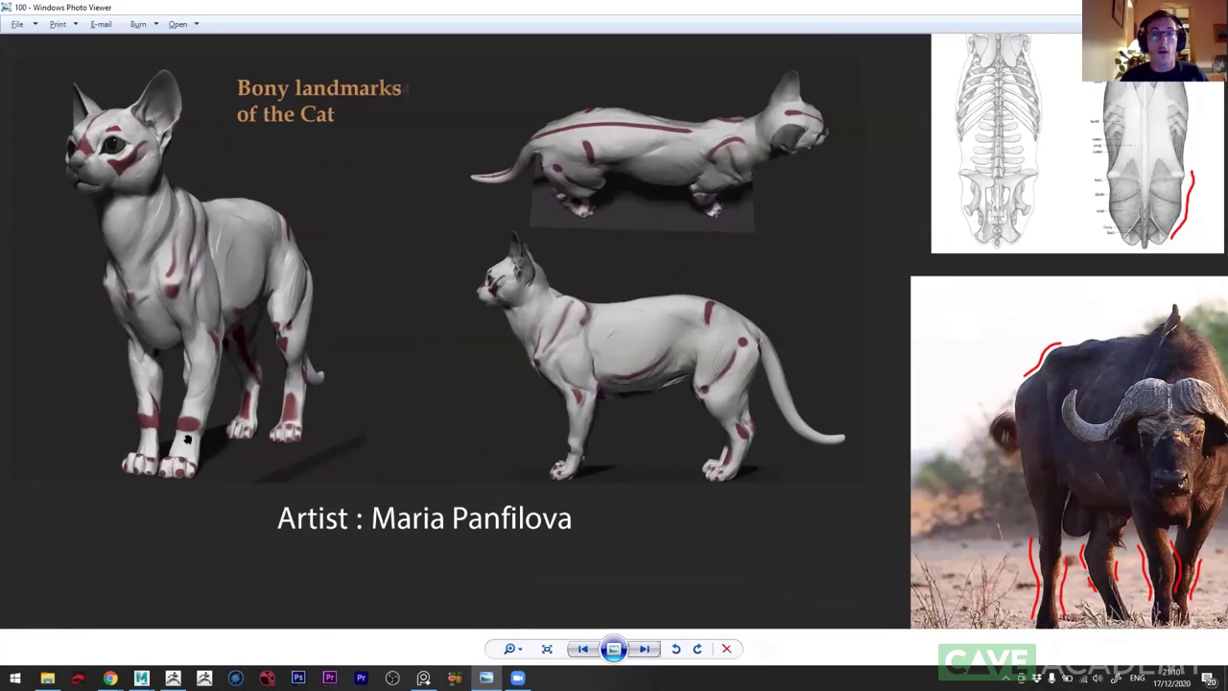
scroll(188, 439, "up", 1)
scroll(595, 489, "up", 2)
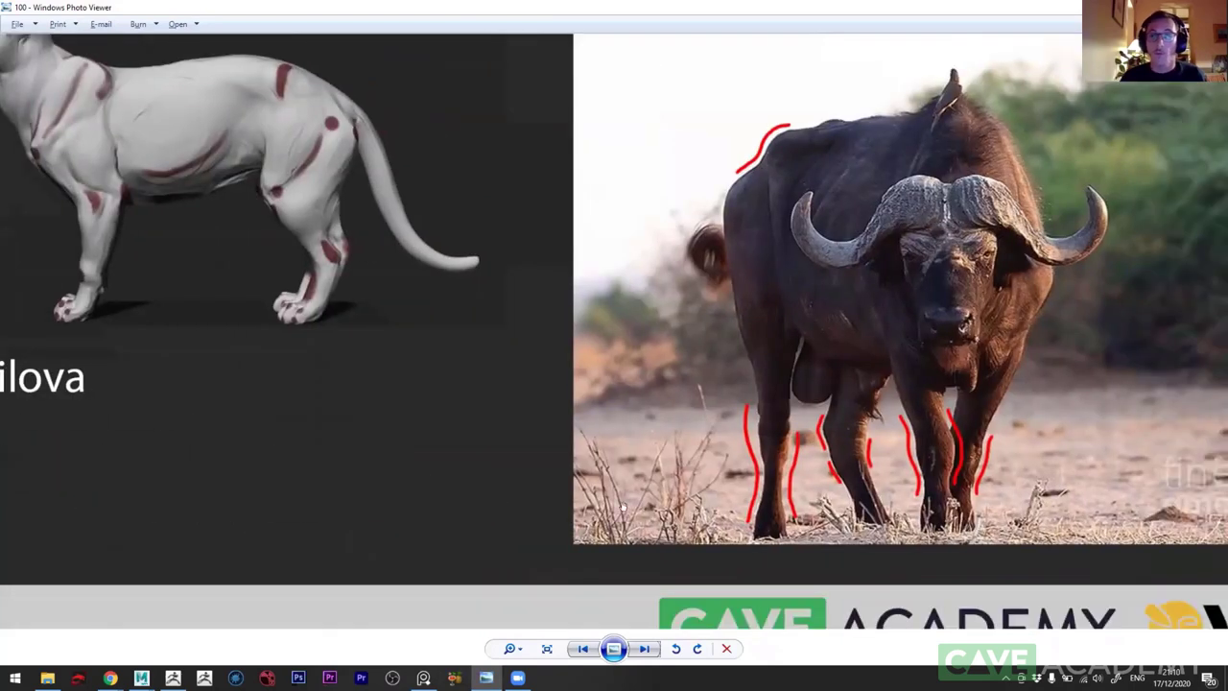
scroll(623, 507, "down", 1)
scroll(854, 451, "up", 1)
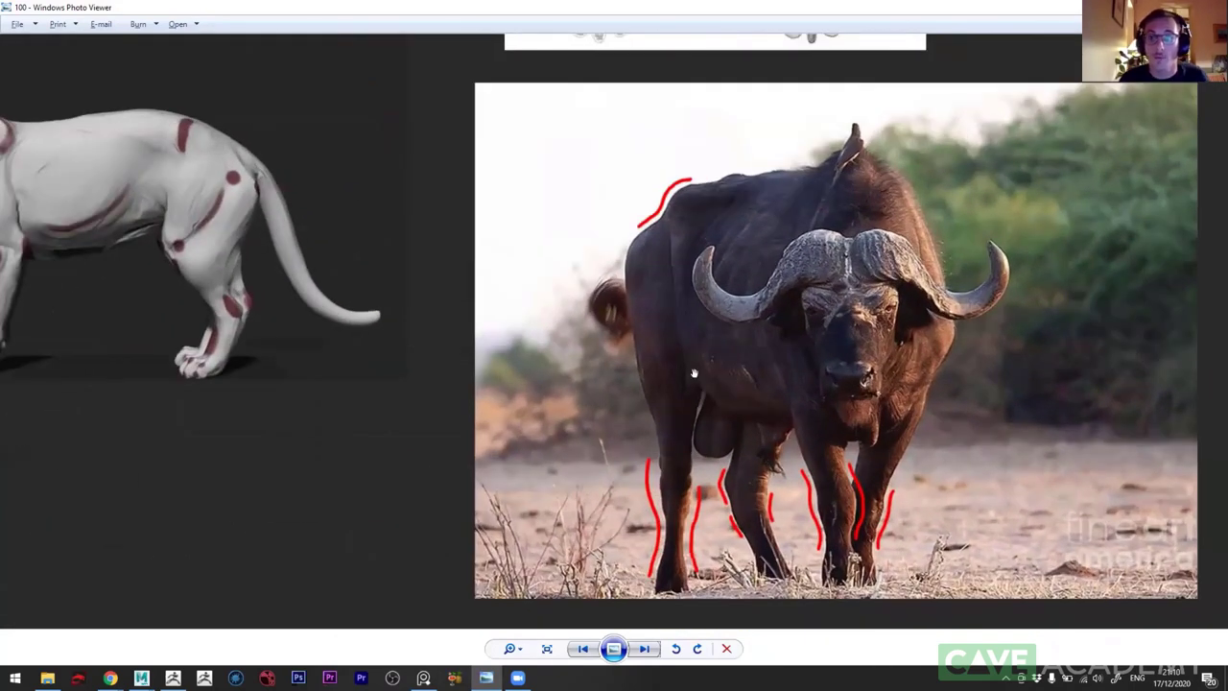
scroll(676, 534, "up", 1)
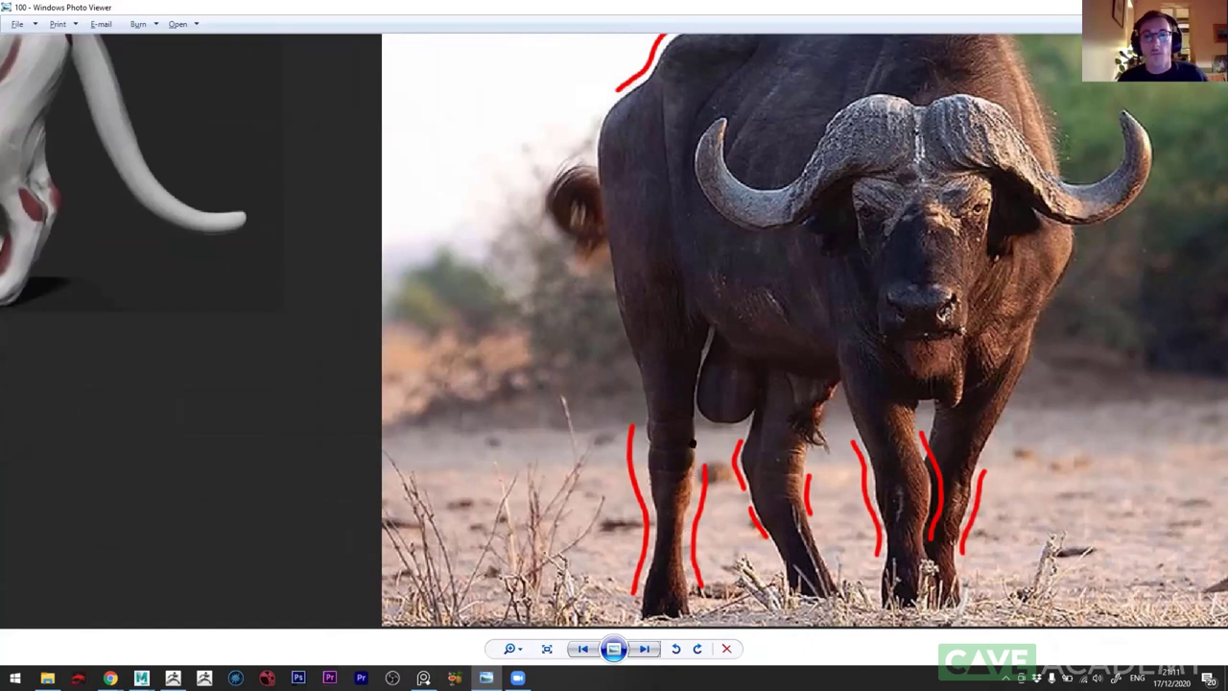
scroll(728, 440, "down", 3)
scroll(859, 486, "up", 2)
scroll(829, 451, "up", 2)
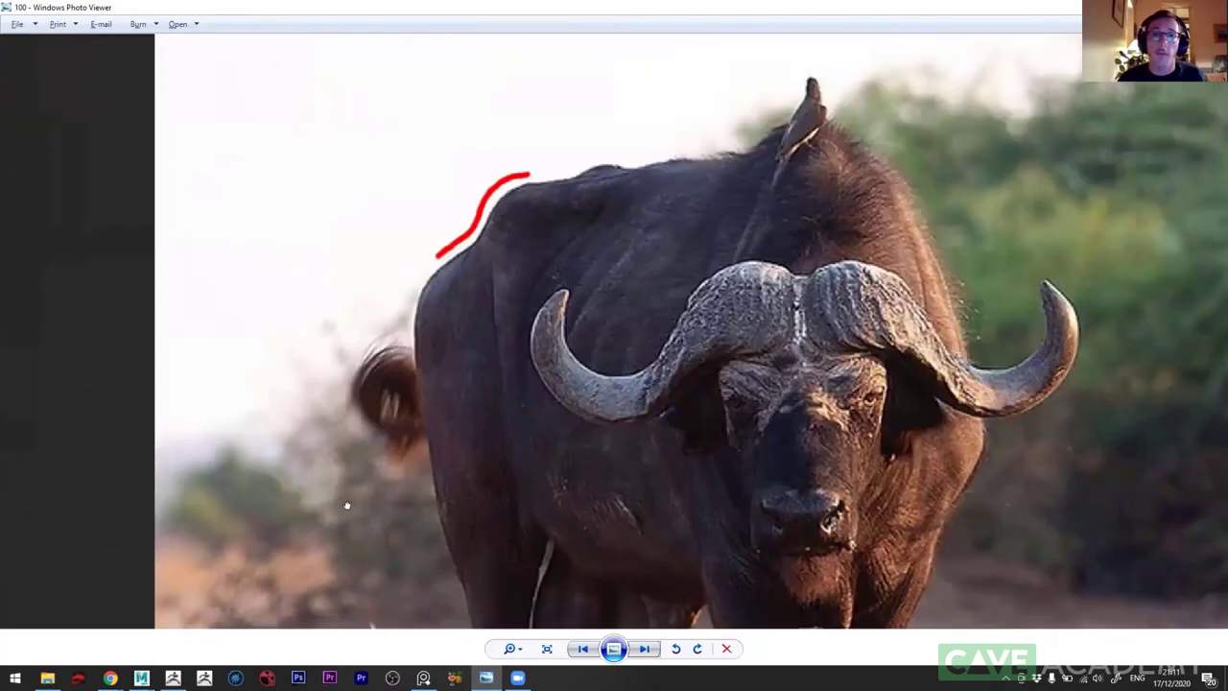
key("Right")
scroll(494, 269, "down", 1)
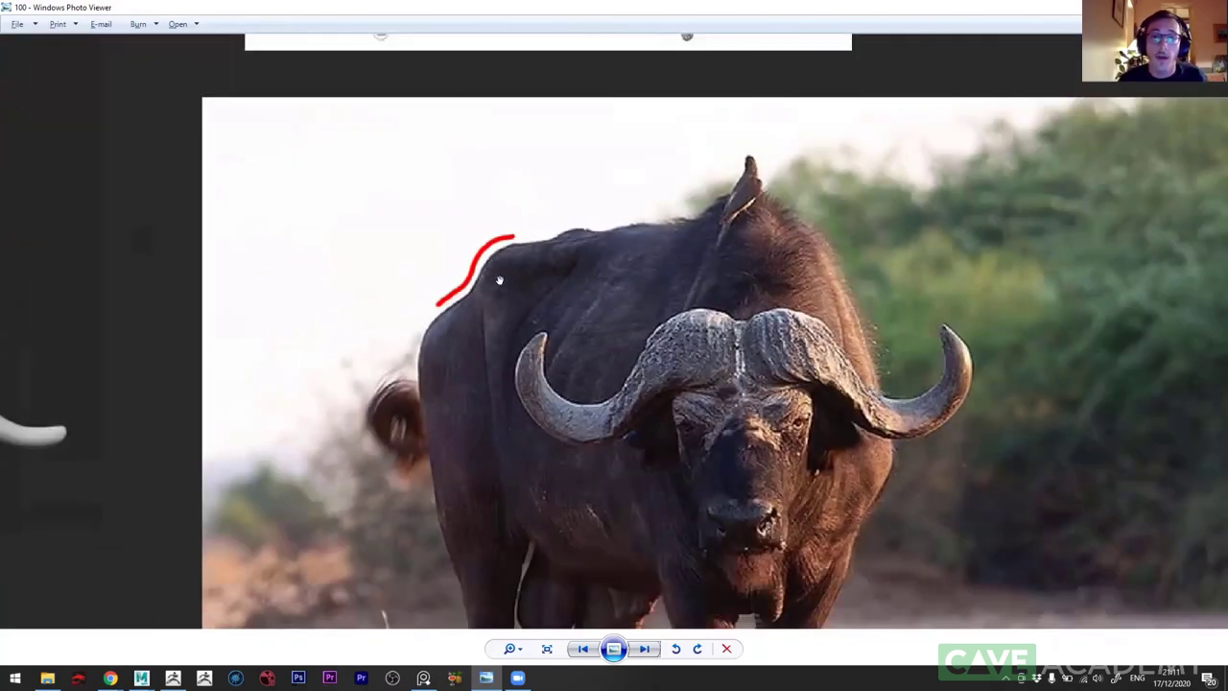
scroll(500, 280, "down", 1)
left_click_drag(955, 63, 796, 303)
scroll(796, 308, "up", 1)
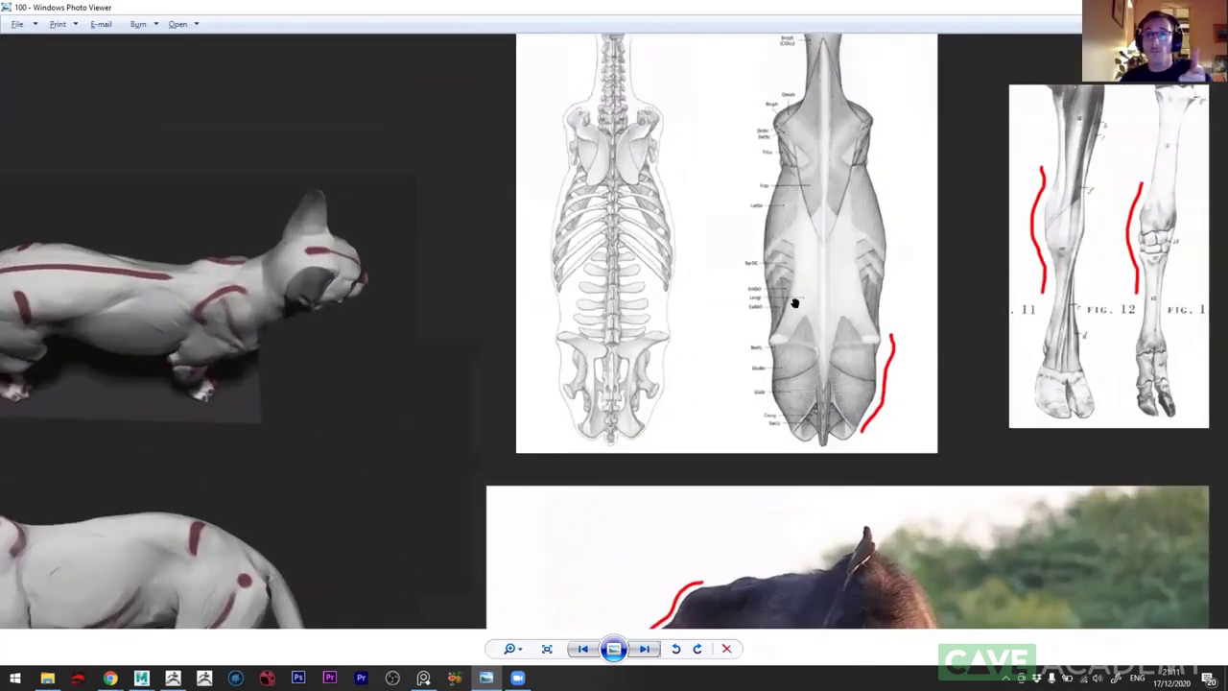
scroll(797, 308, "up", 1)
scroll(796, 308, "down", 1)
left_click_drag(764, 438, 688, 454)
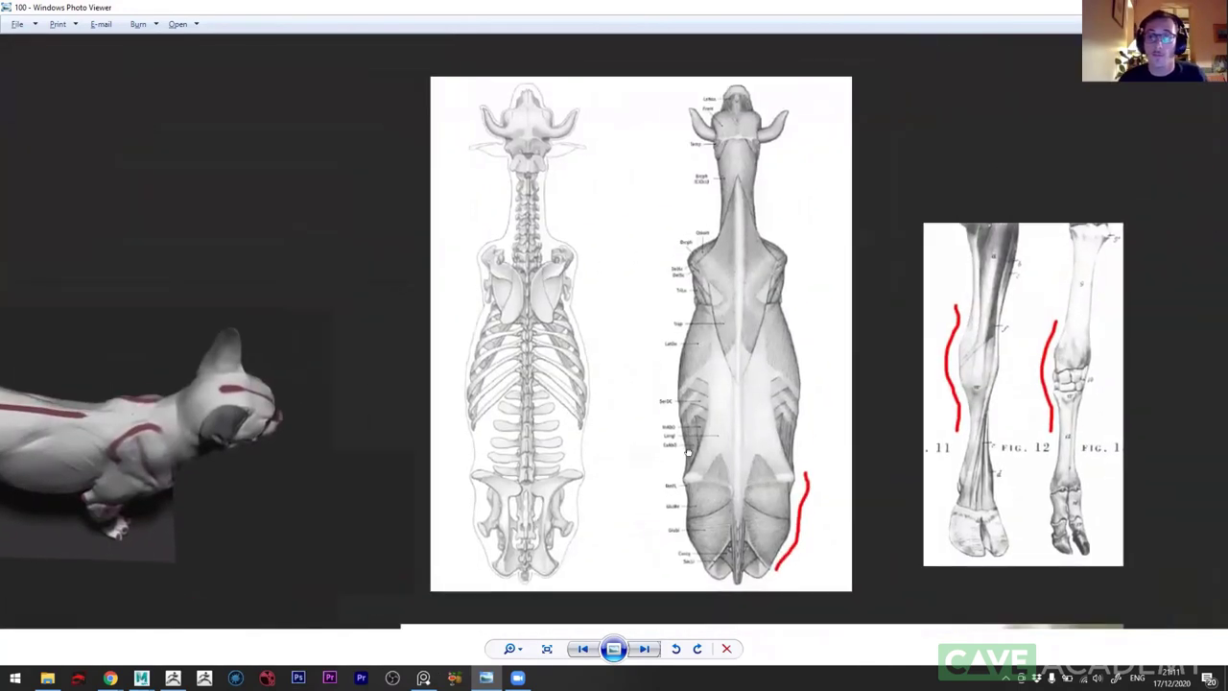
scroll(823, 526, "up", 1)
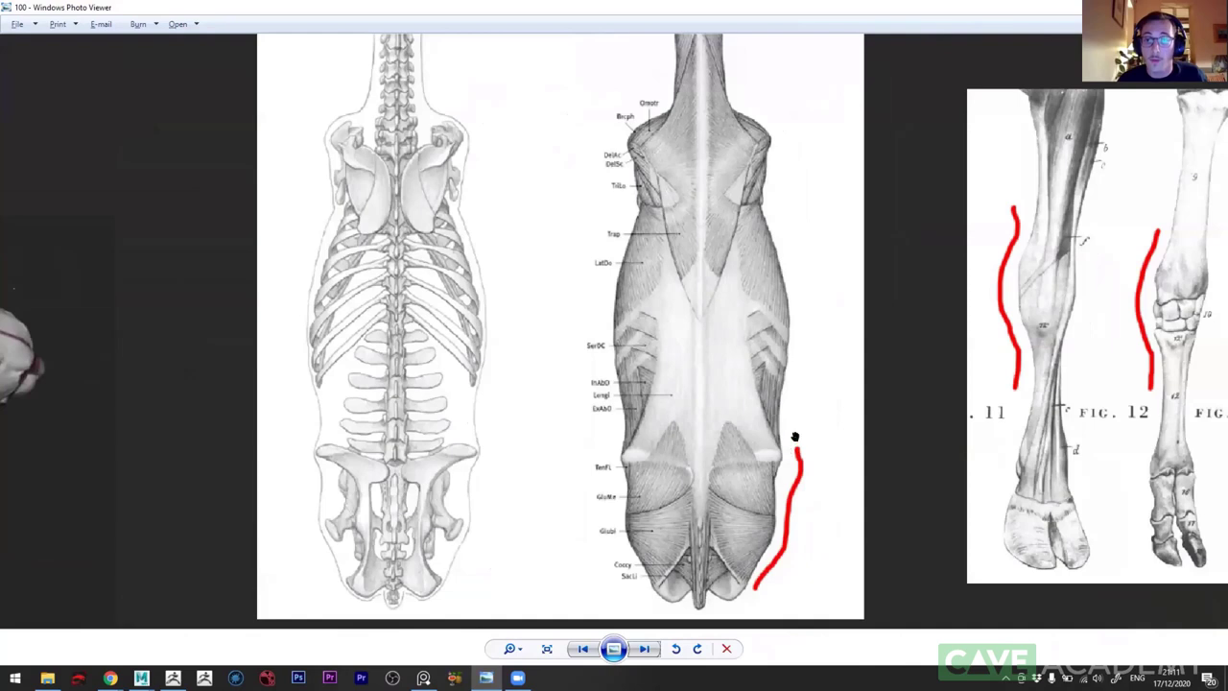
scroll(785, 449, "down", 2)
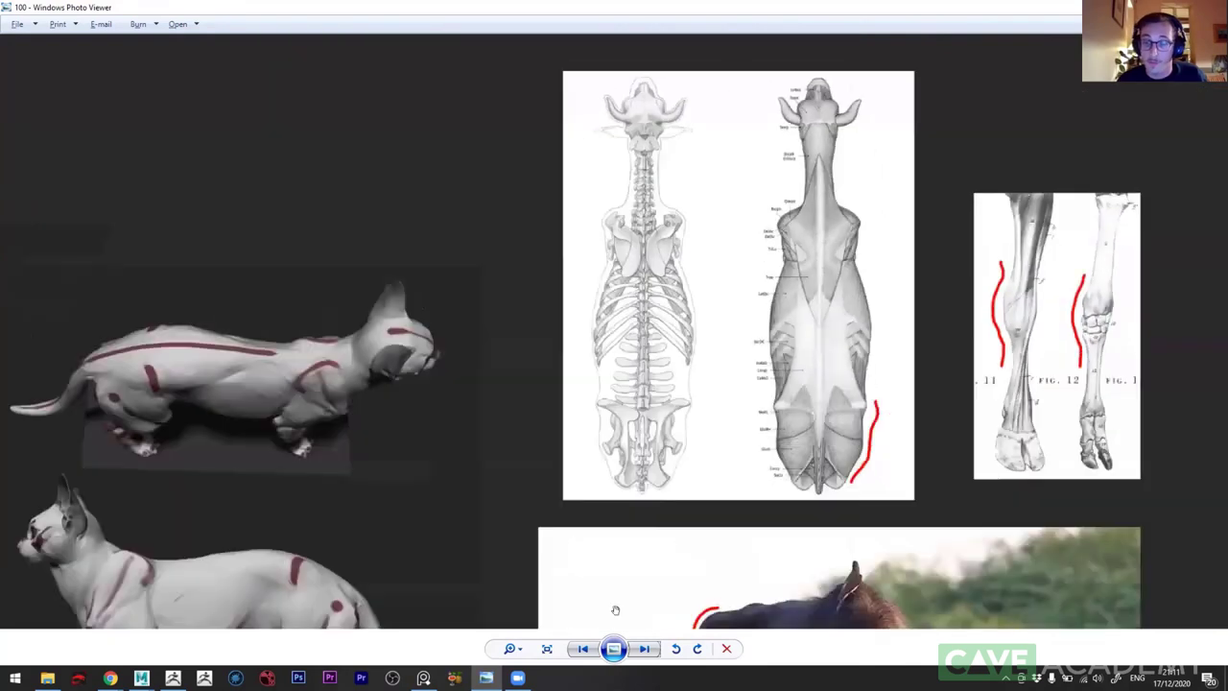
left_click_drag(608, 609, 710, 331)
left_click_drag(798, 302, 795, 562)
scroll(1052, 322, "up", 1)
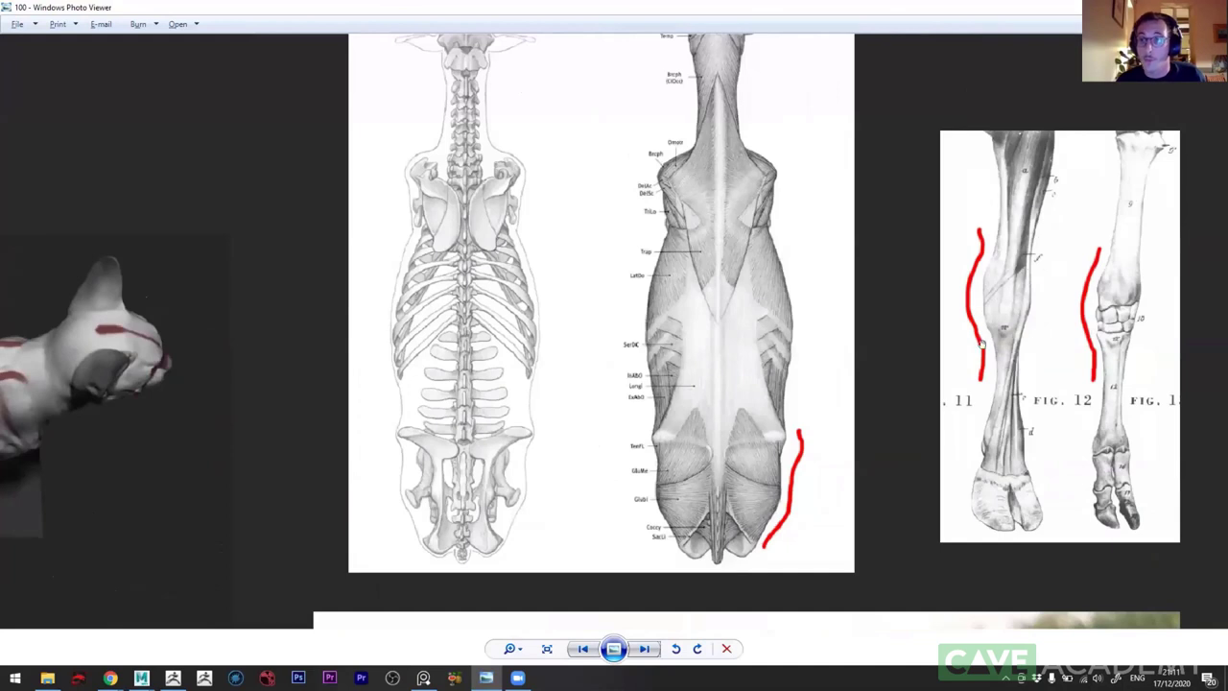
scroll(1031, 271, "down", 1)
scroll(816, 518, "up", 1)
scroll(832, 496, "down", 2)
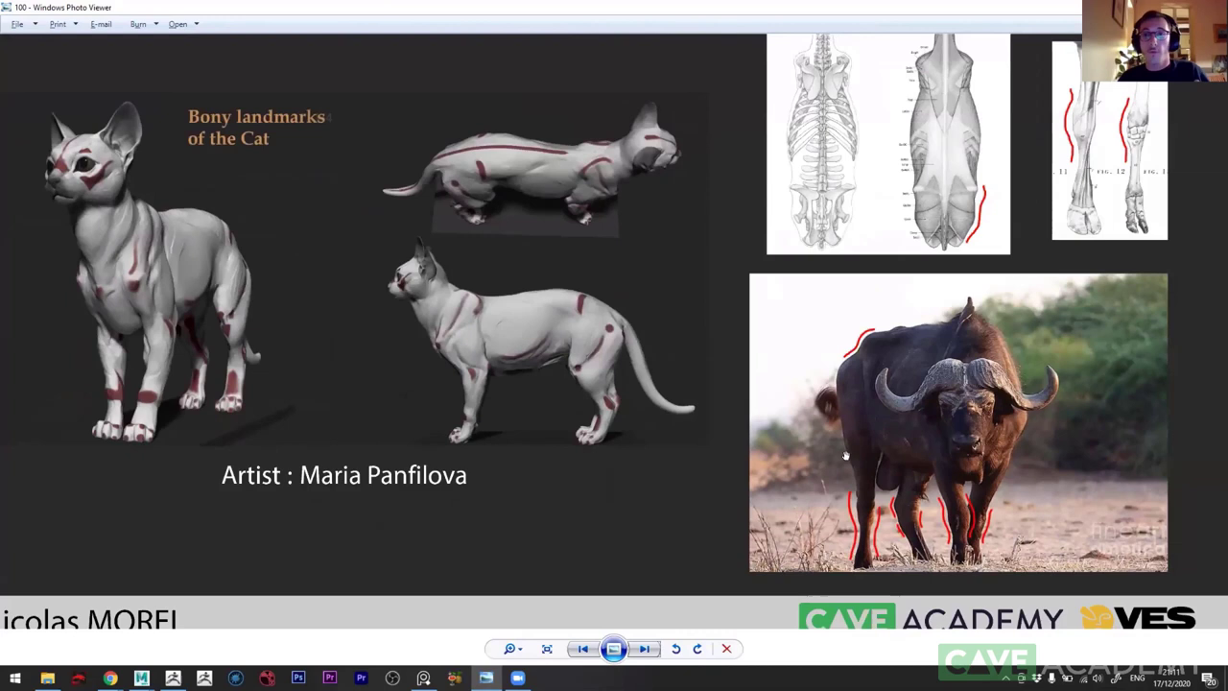
scroll(916, 475, "up", 2)
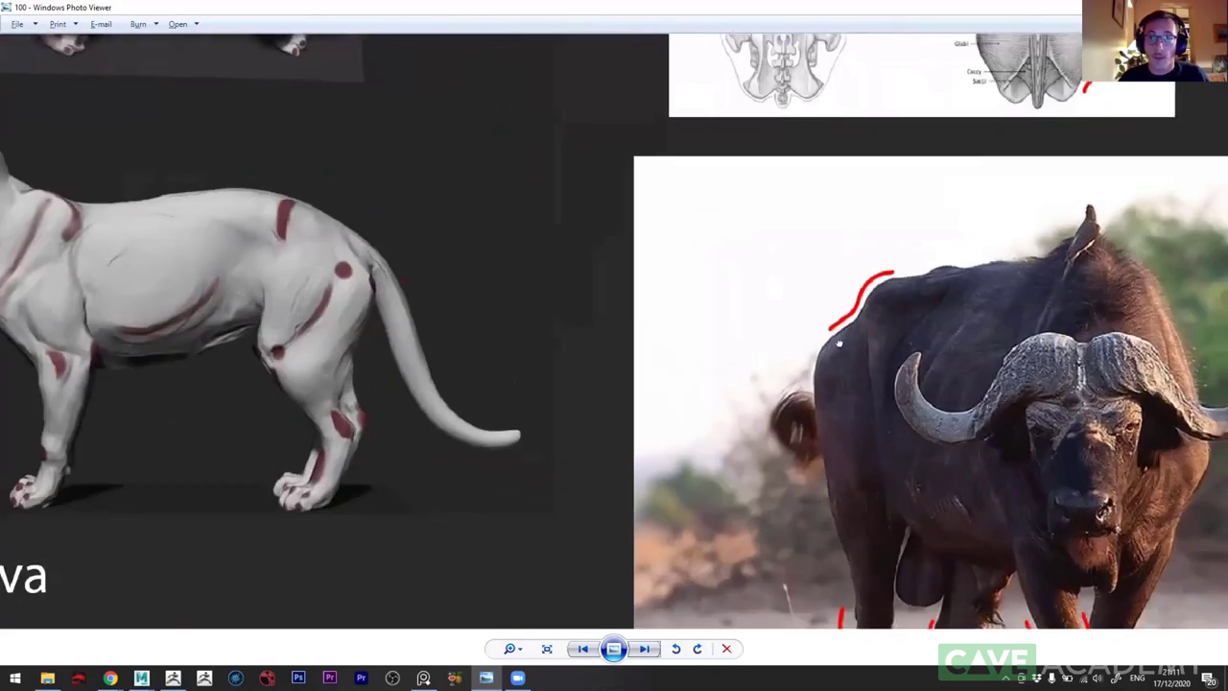
- Switch to the PureRef cow anatomy board and zoom and pan to the cow skeleton drawing
left_click(423, 677)
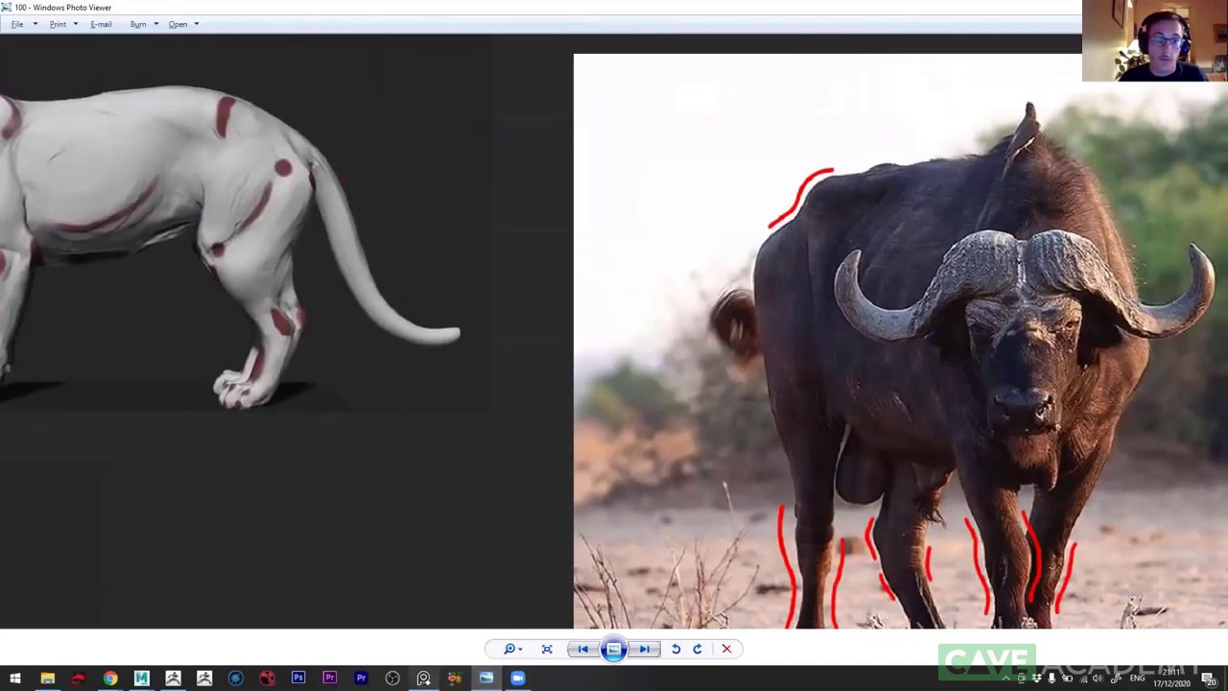
scroll(515, 456, "up", 2)
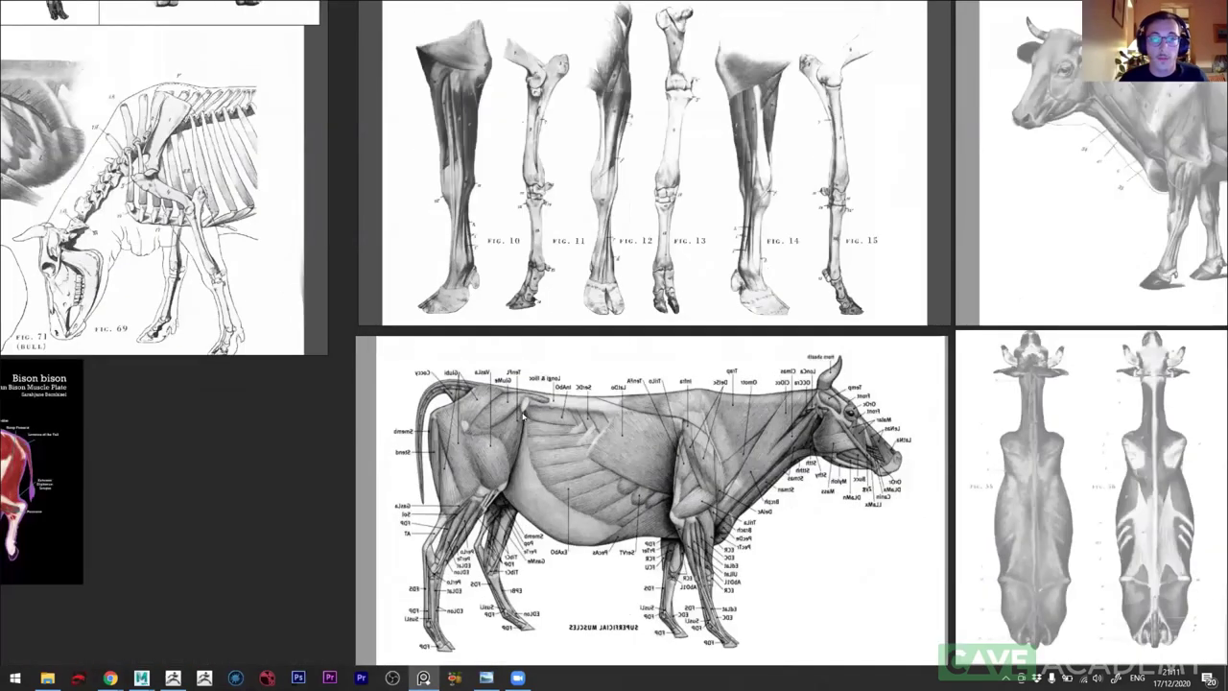
scroll(515, 456, "up", 2)
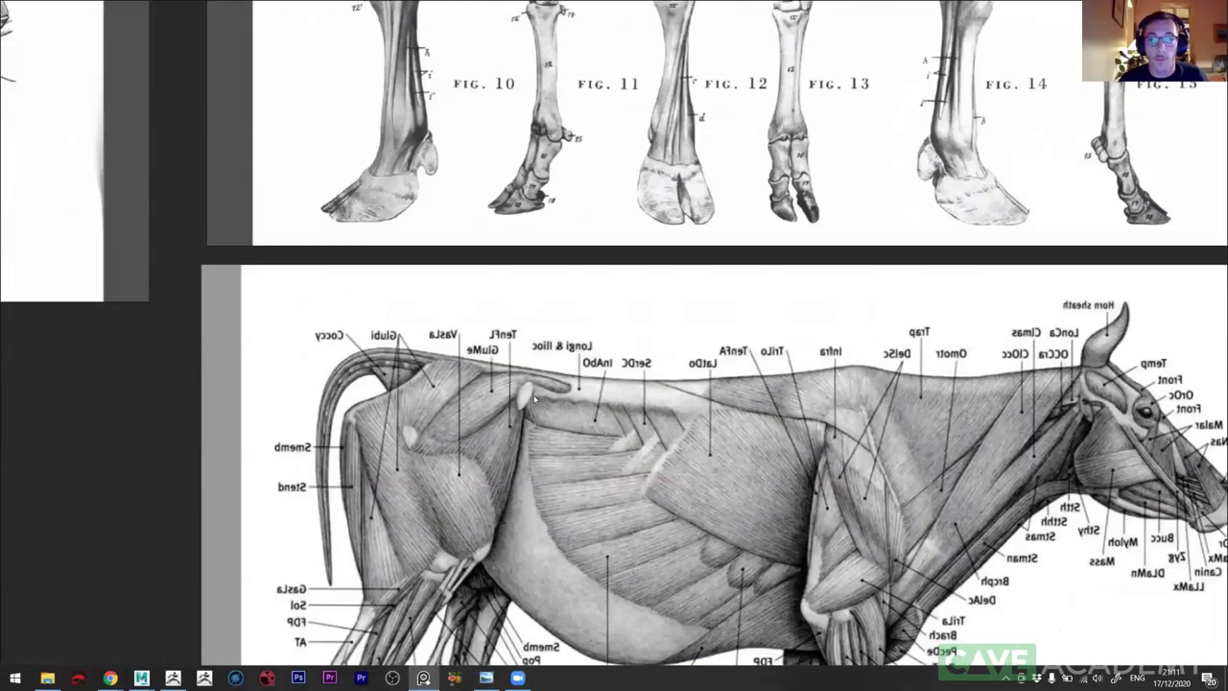
scroll(493, 435, "down", 2)
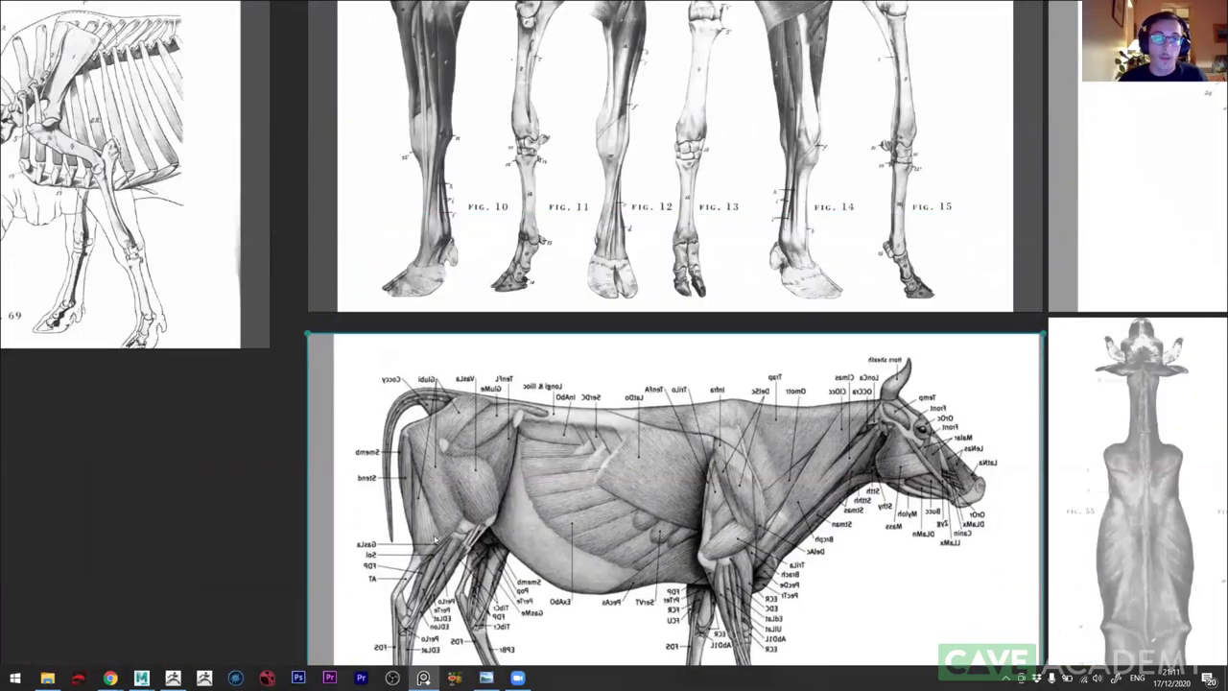
scroll(423, 529, "down", 3)
middle_click_drag(230, 559, 344, 224)
scroll(499, 332, "up", 2)
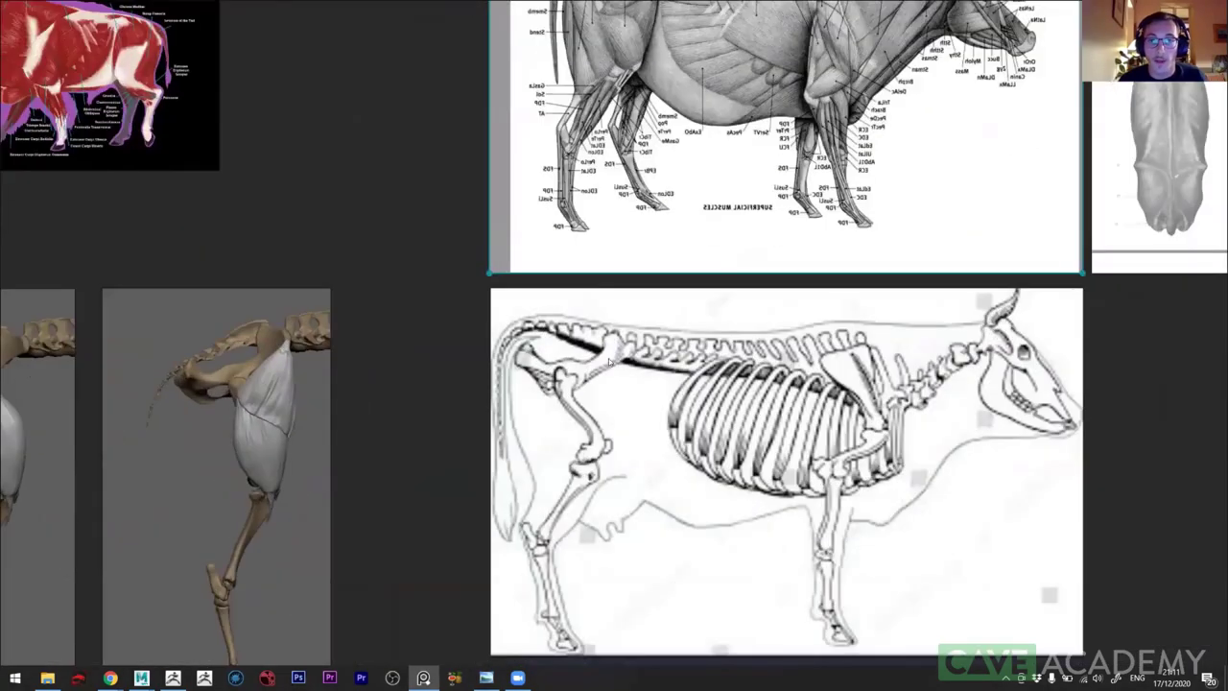
scroll(544, 338, "down", 1)
scroll(620, 60, "up", 2)
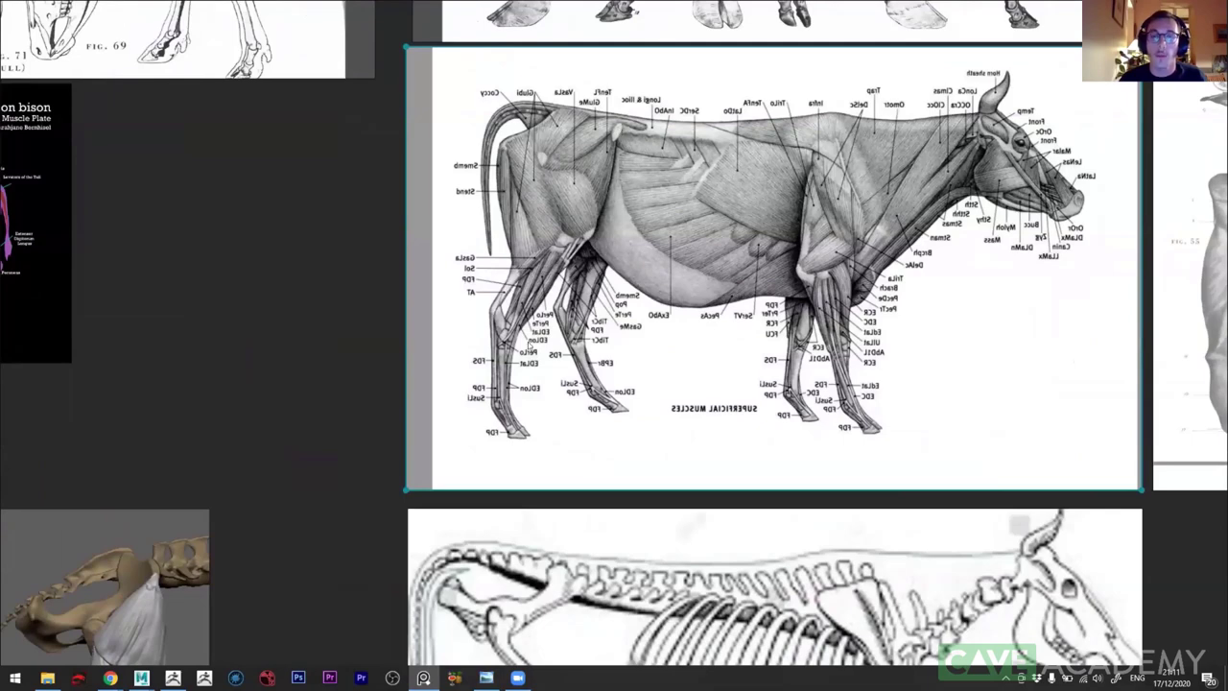
scroll(539, 350, "down", 2)
middle_click_drag(586, 556, 589, 398)
scroll(566, 393, "up", 1)
scroll(482, 368, "down", 1)
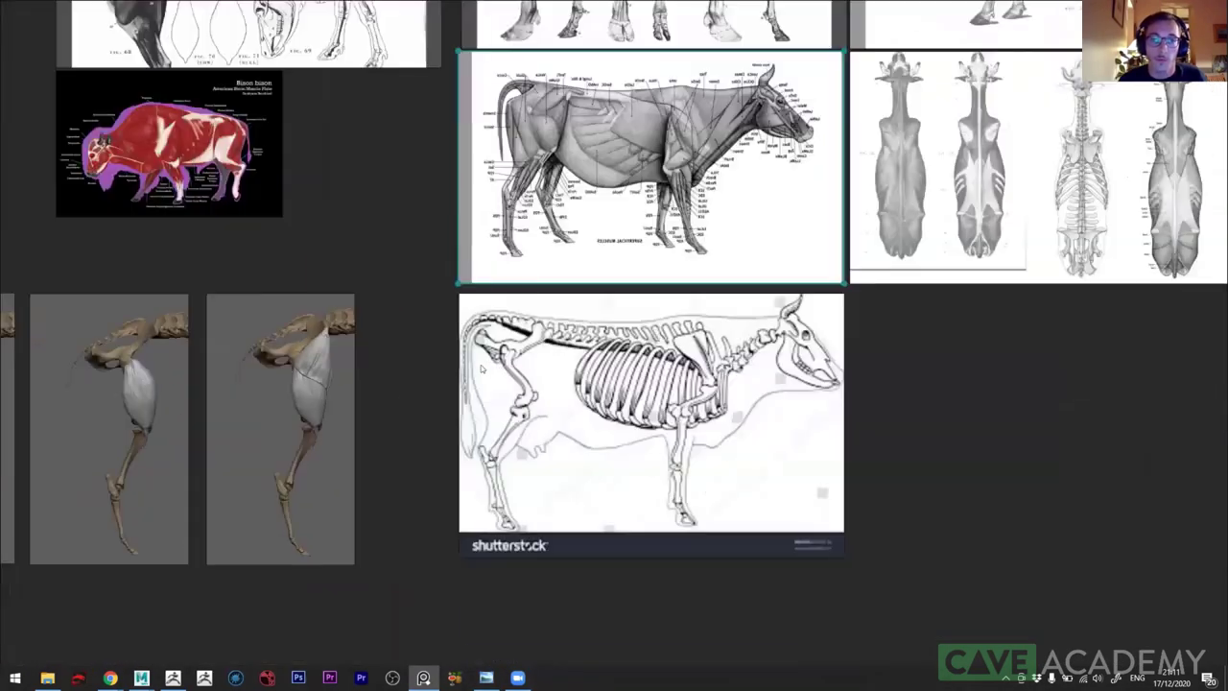
- Inspect the three leg renders, the bison plate and the cow muscle chart
middle_click_drag(483, 368, 824, 296)
scroll(362, 307, "up", 2)
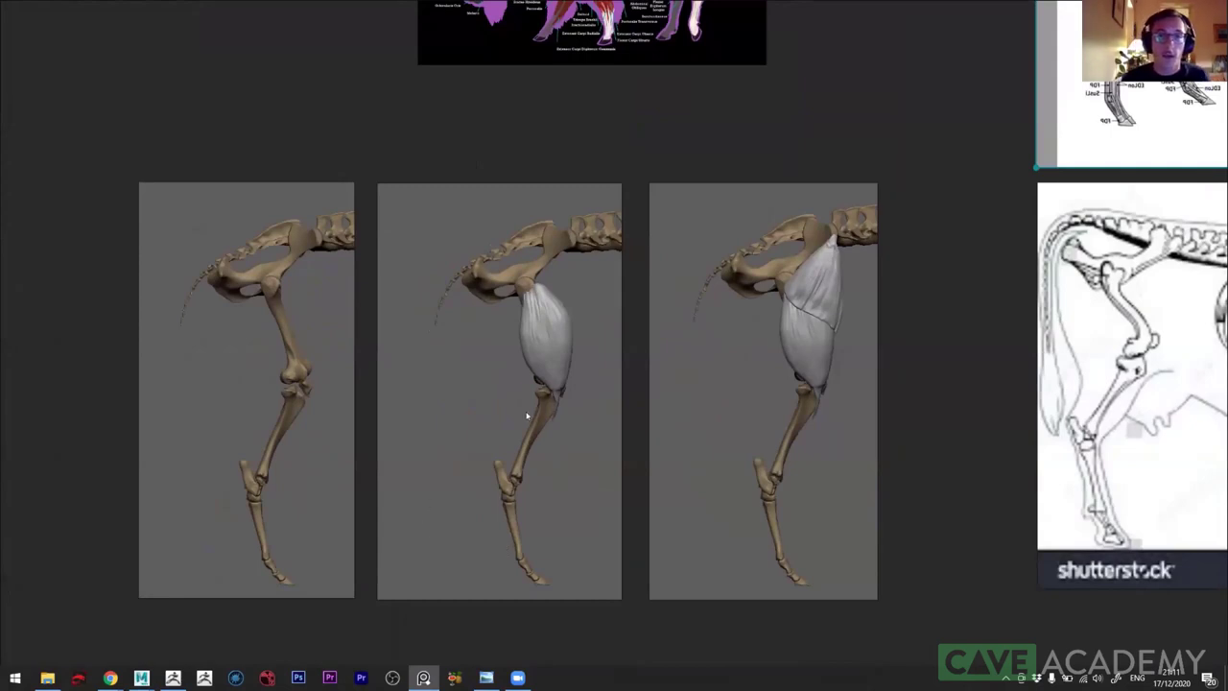
scroll(549, 333, "up", 2)
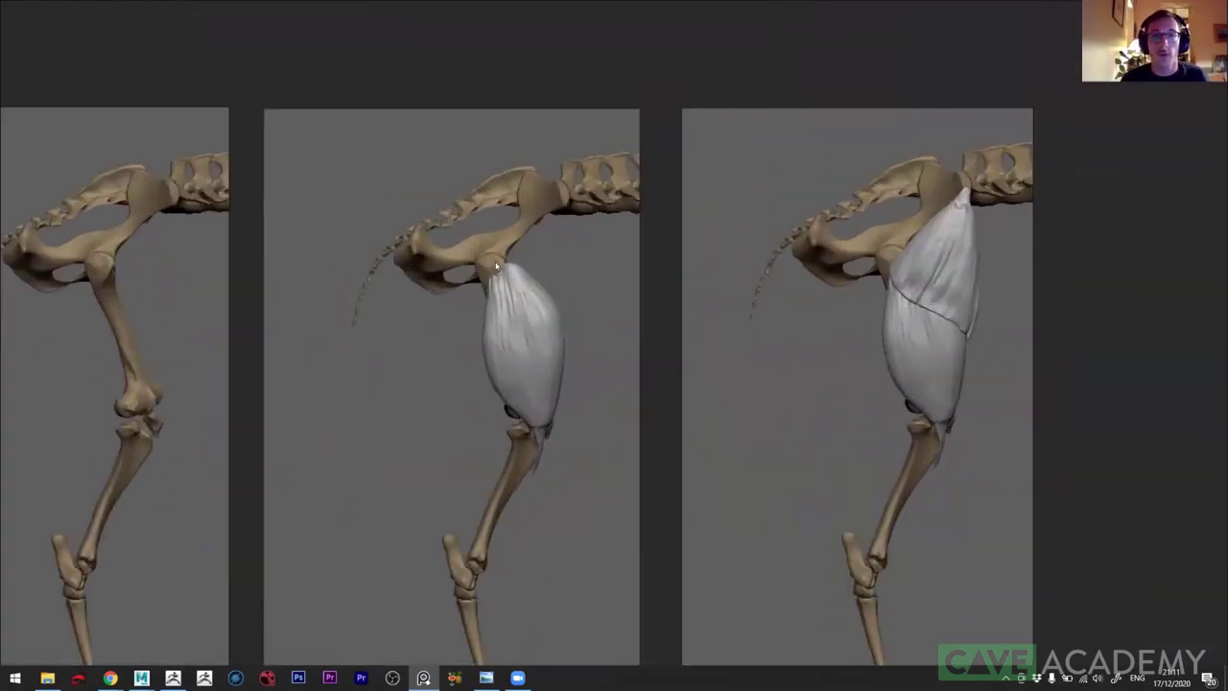
scroll(882, 345, "down", 2)
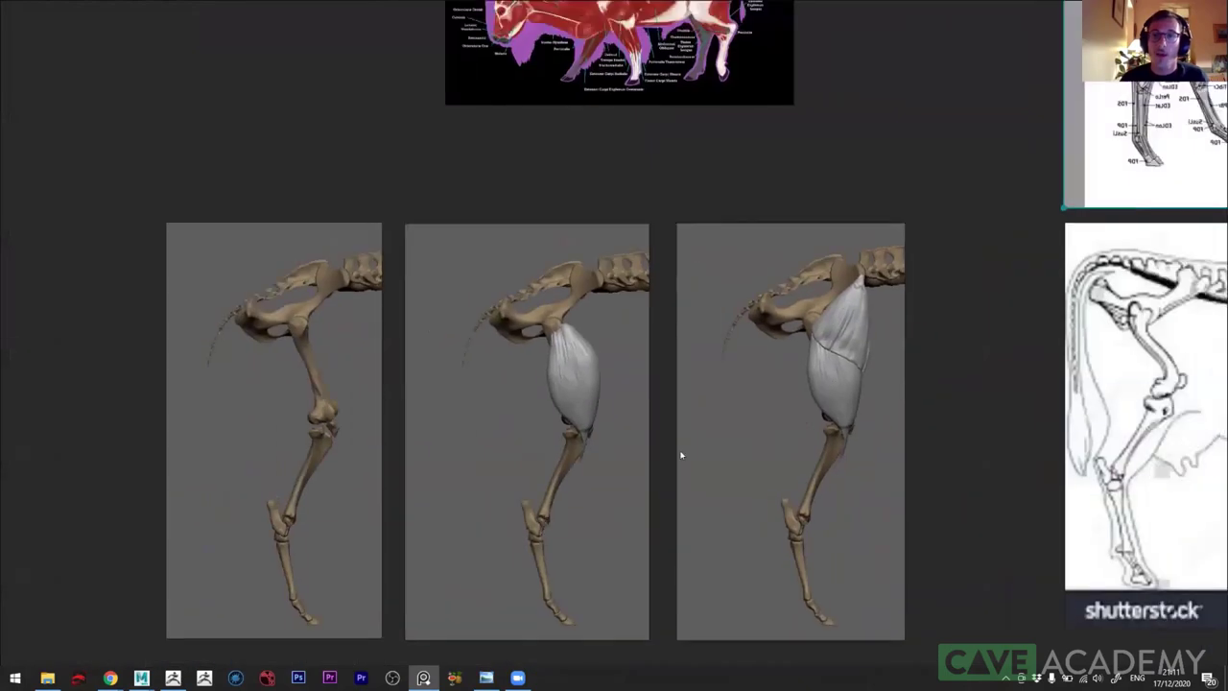
middle_click_drag(681, 452, 576, 524)
scroll(656, 373, "up", 2)
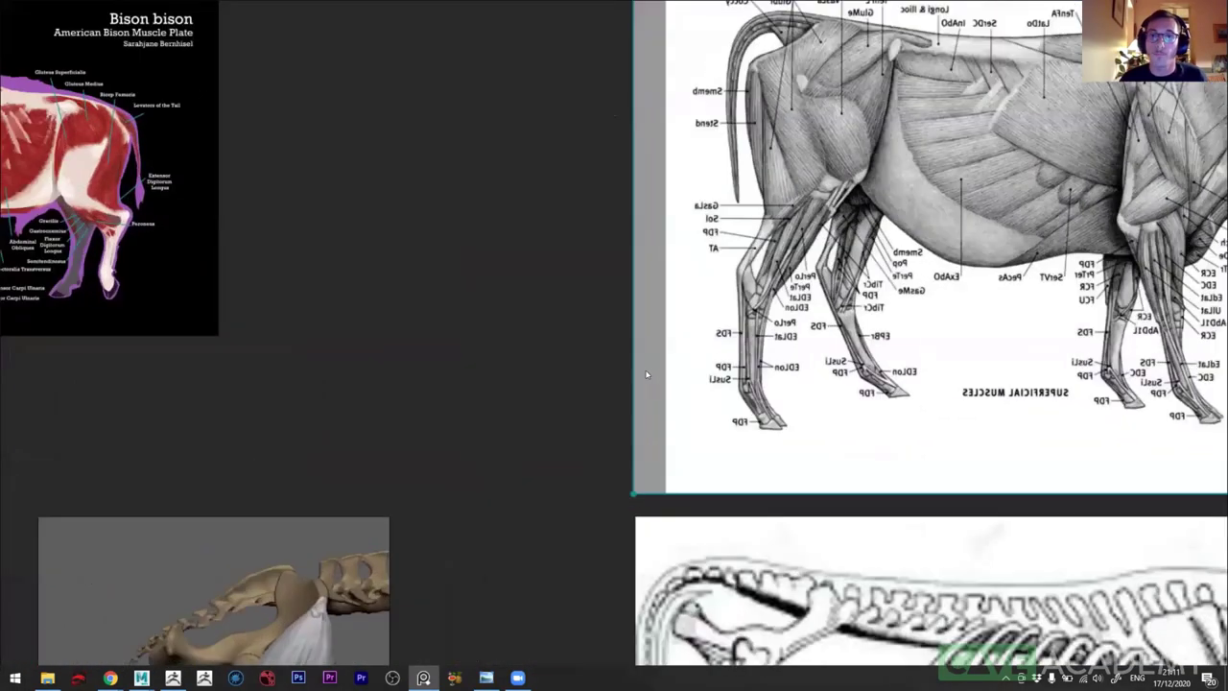
mouse_move(515, 541)
middle_mouse_down()
mouse_move(547, 489)
mouse_move(608, 299)
middle_mouse_up()
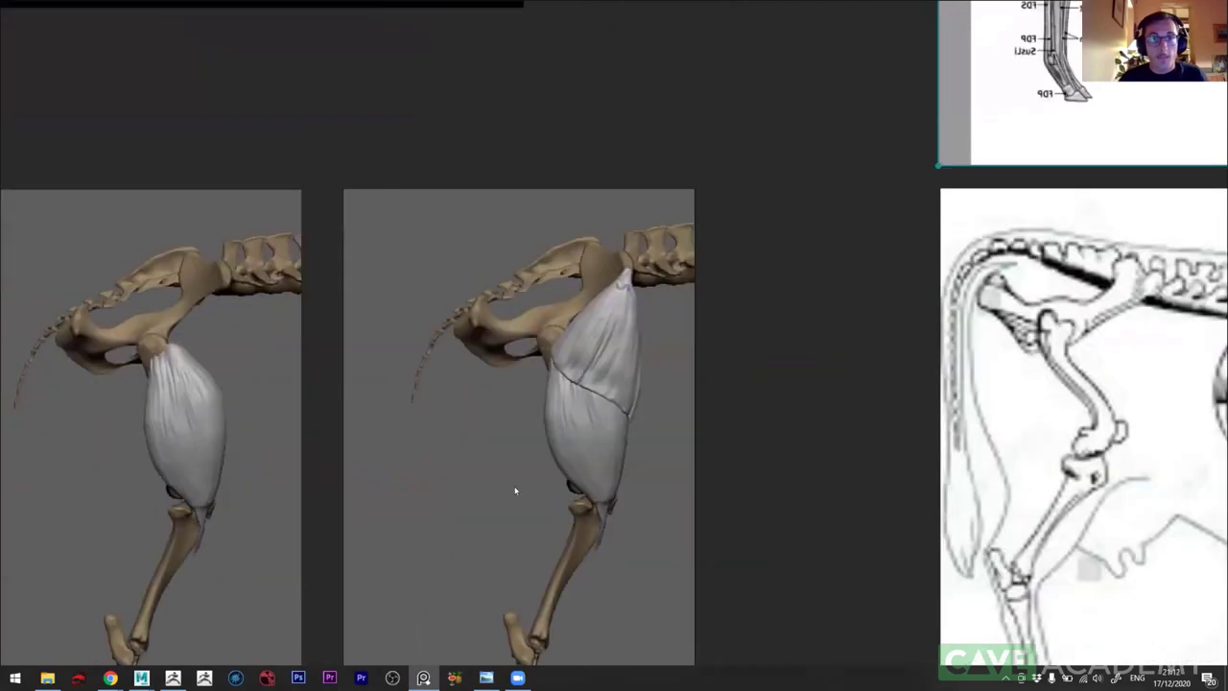
scroll(534, 487, "down", 2)
scroll(802, 415, "up", 1)
scroll(775, 180, "up", 1)
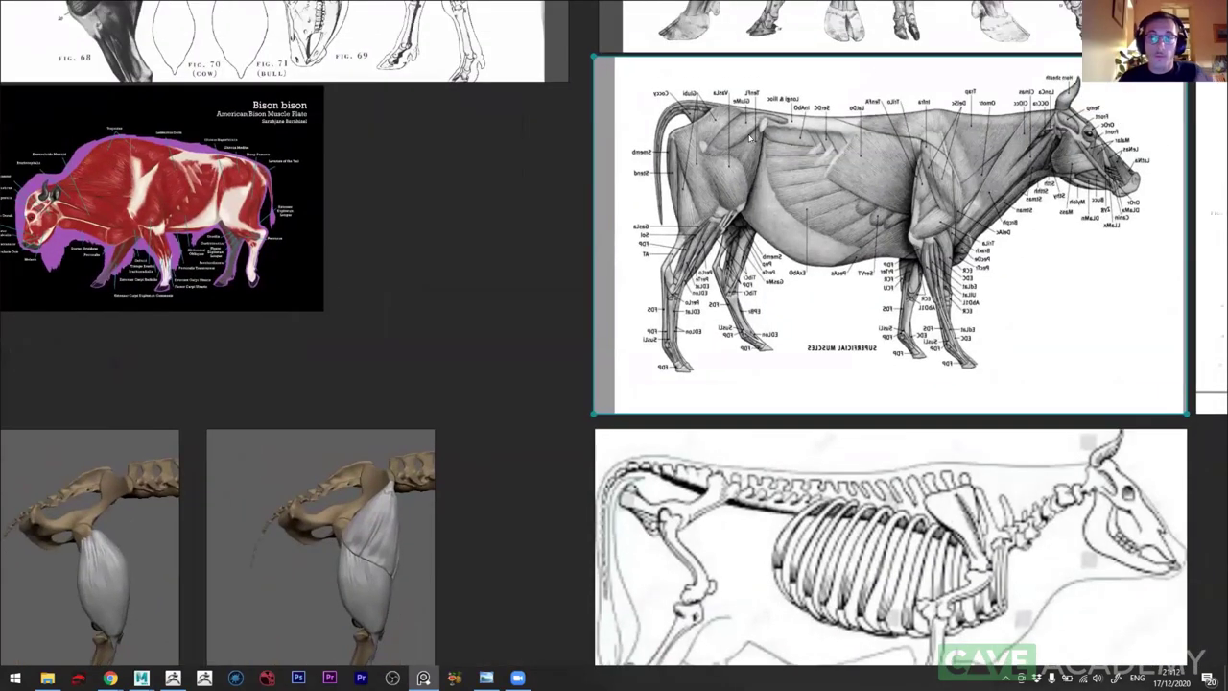
scroll(552, 300, "down", 1)
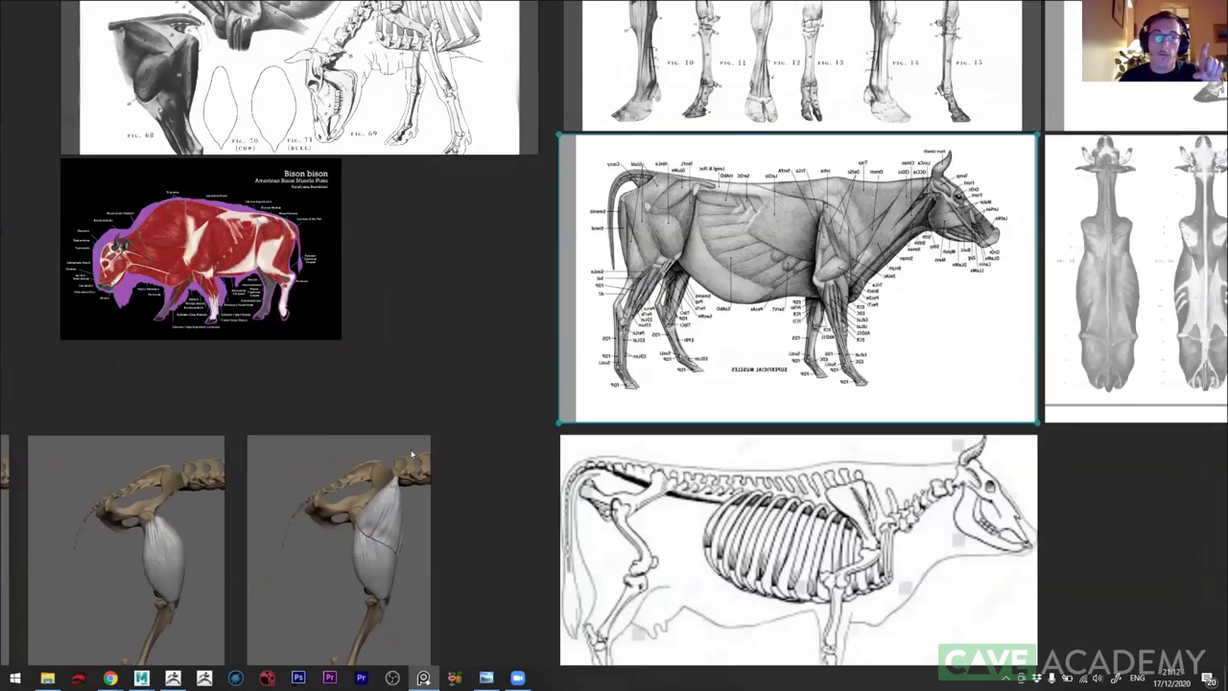
- Recheck the leg renders and cow muscle chart, then bring up the buffalo photo slide
middle_click_drag(552, 301, 565, 219)
scroll(538, 287, "up", 2)
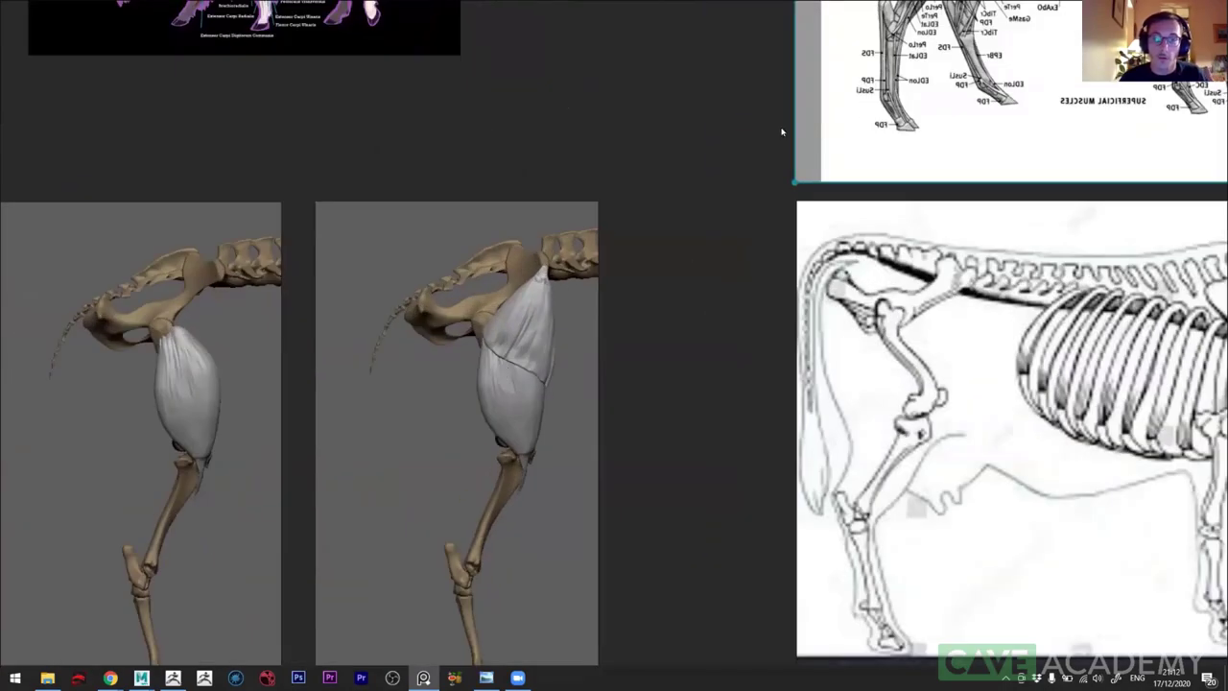
scroll(782, 131, "down", 1)
middle_click_drag(532, 488, 490, 571)
scroll(741, 184, "up", 2)
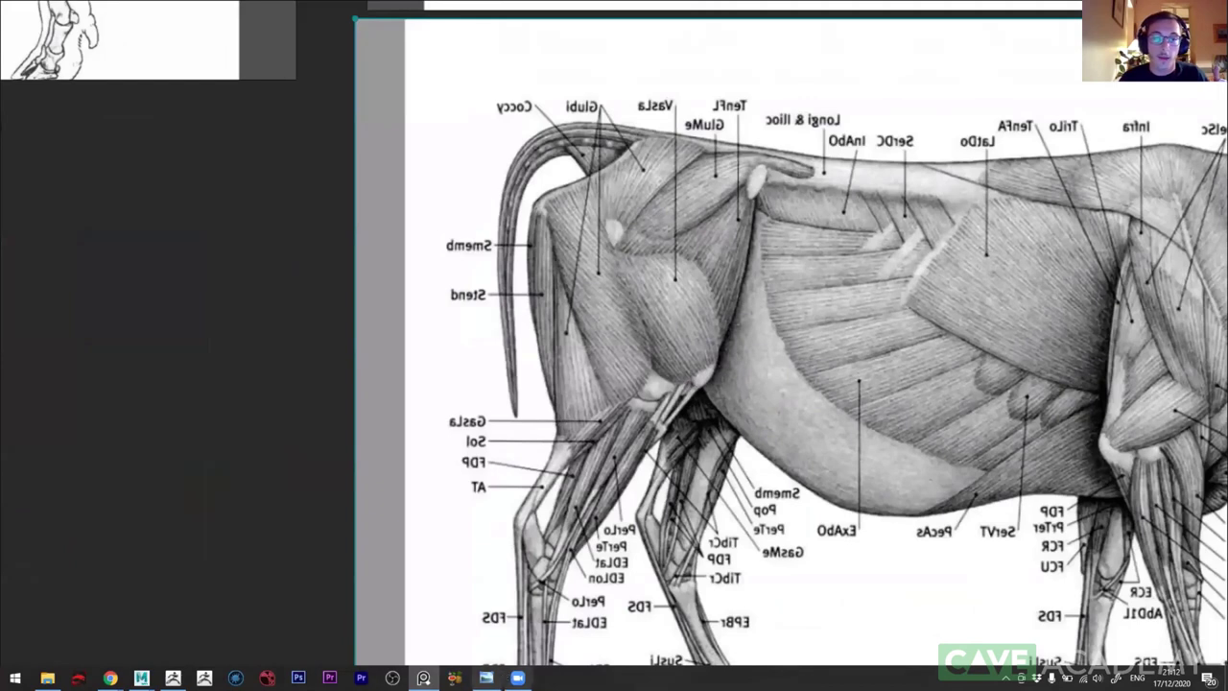
left_click(486, 677)
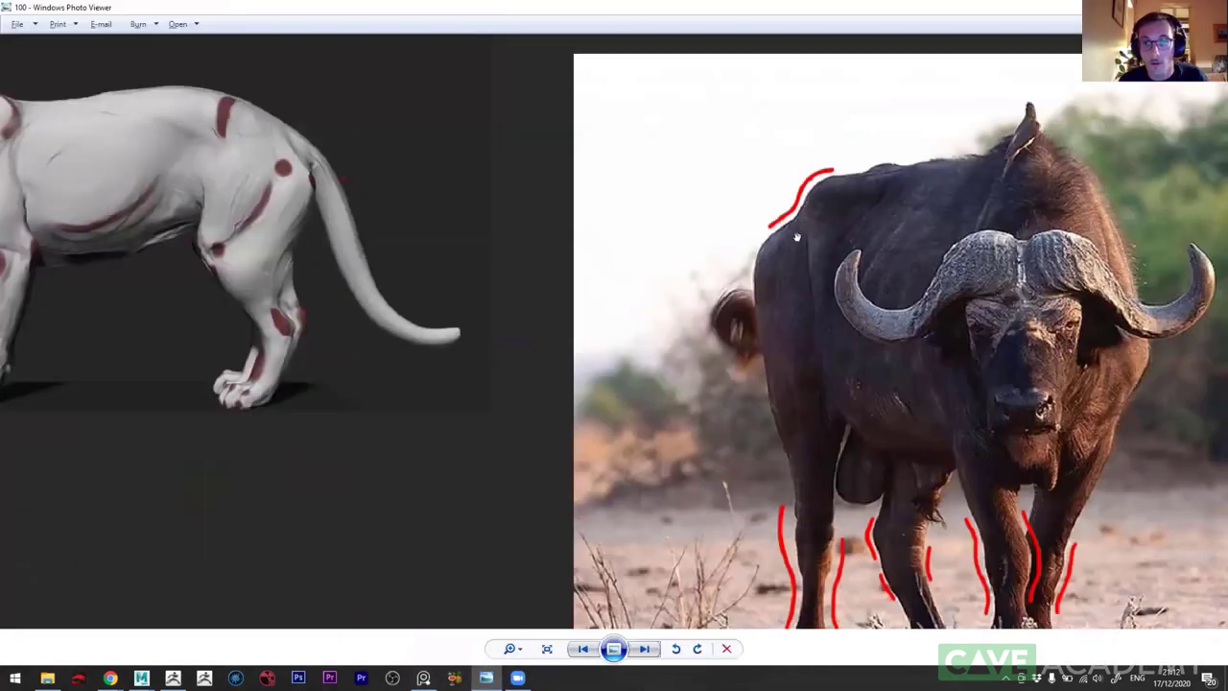
scroll(816, 398, "down", 1)
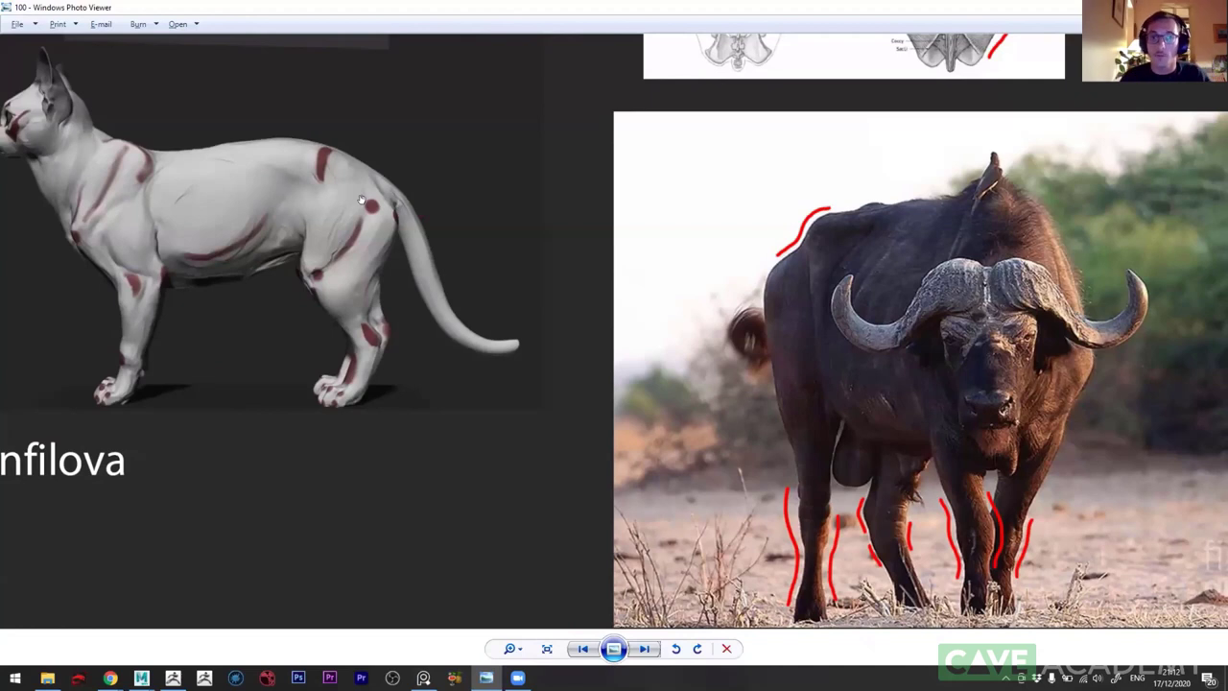
scroll(774, 340, "up", 2)
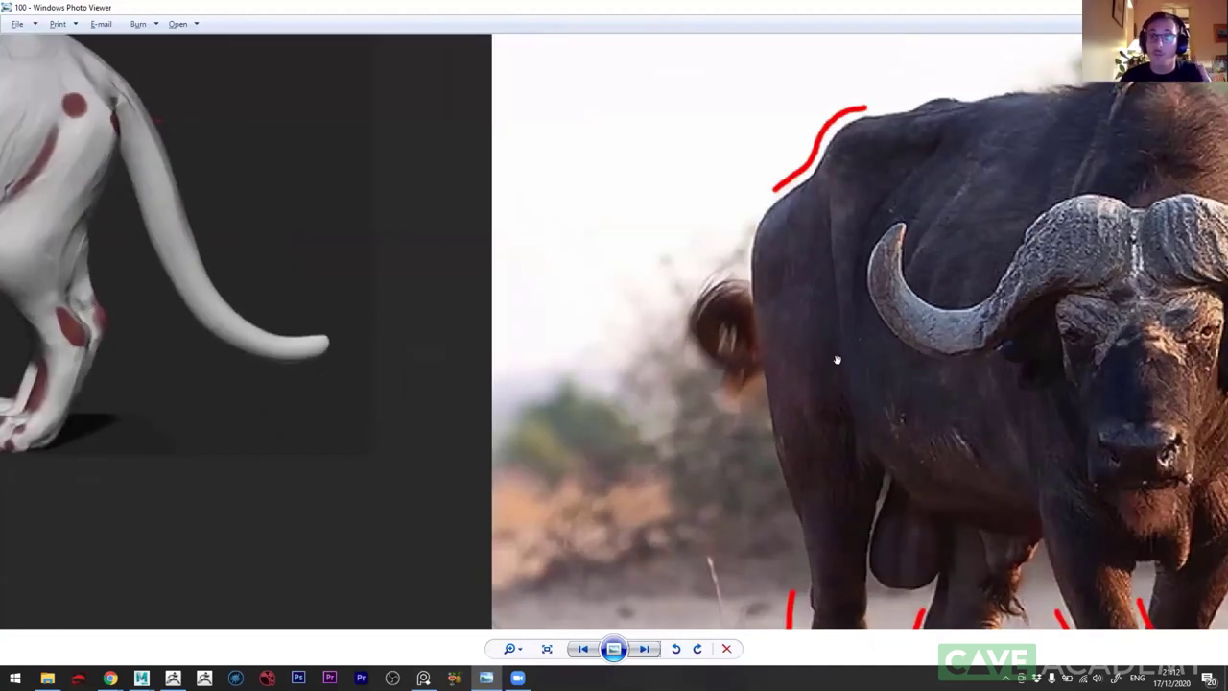
scroll(846, 384, "down", 1)
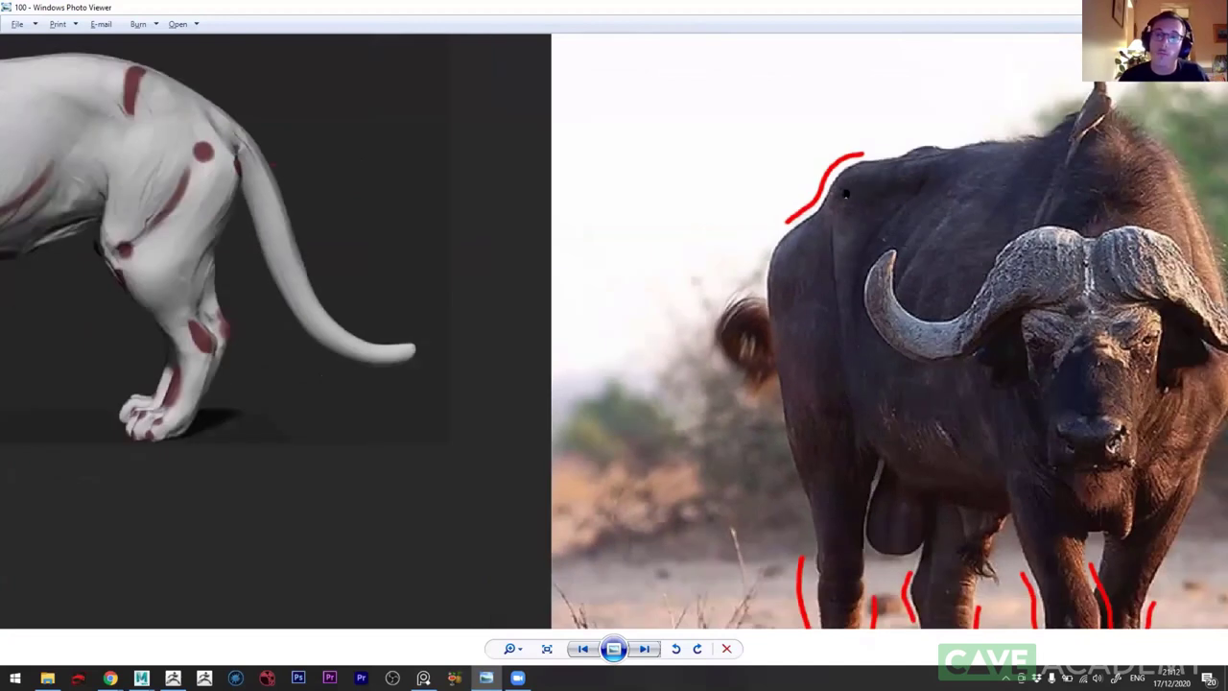
scroll(829, 411, "down", 1)
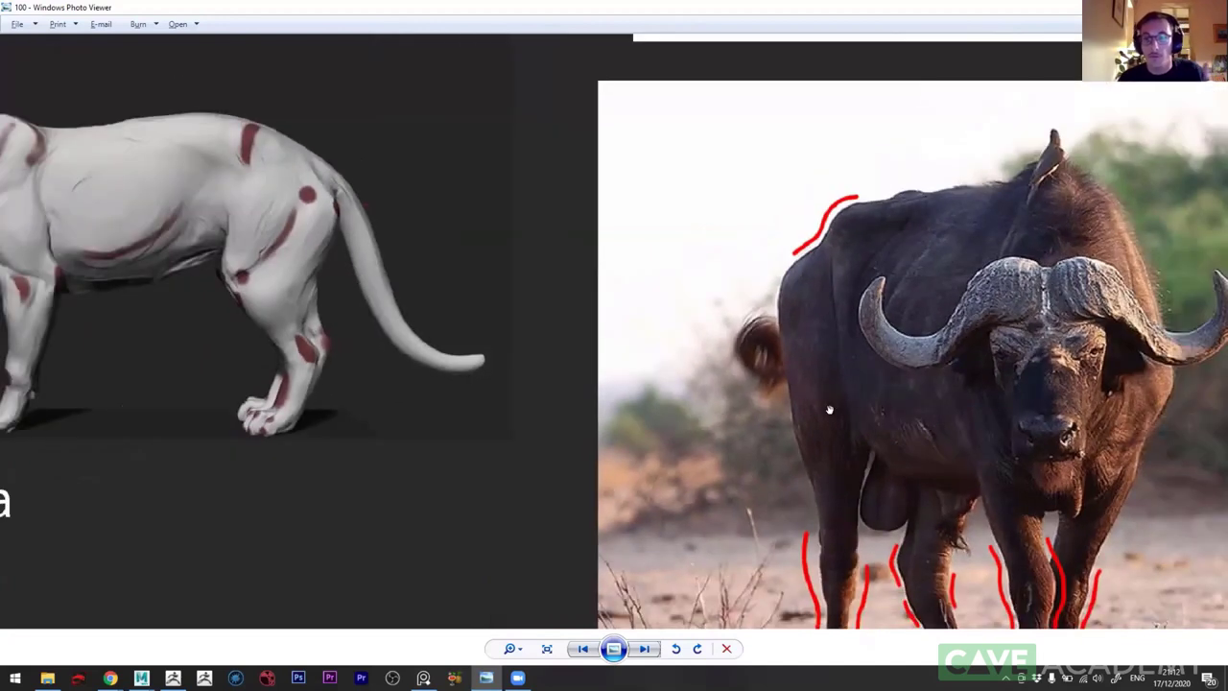
scroll(822, 340, "up", 1)
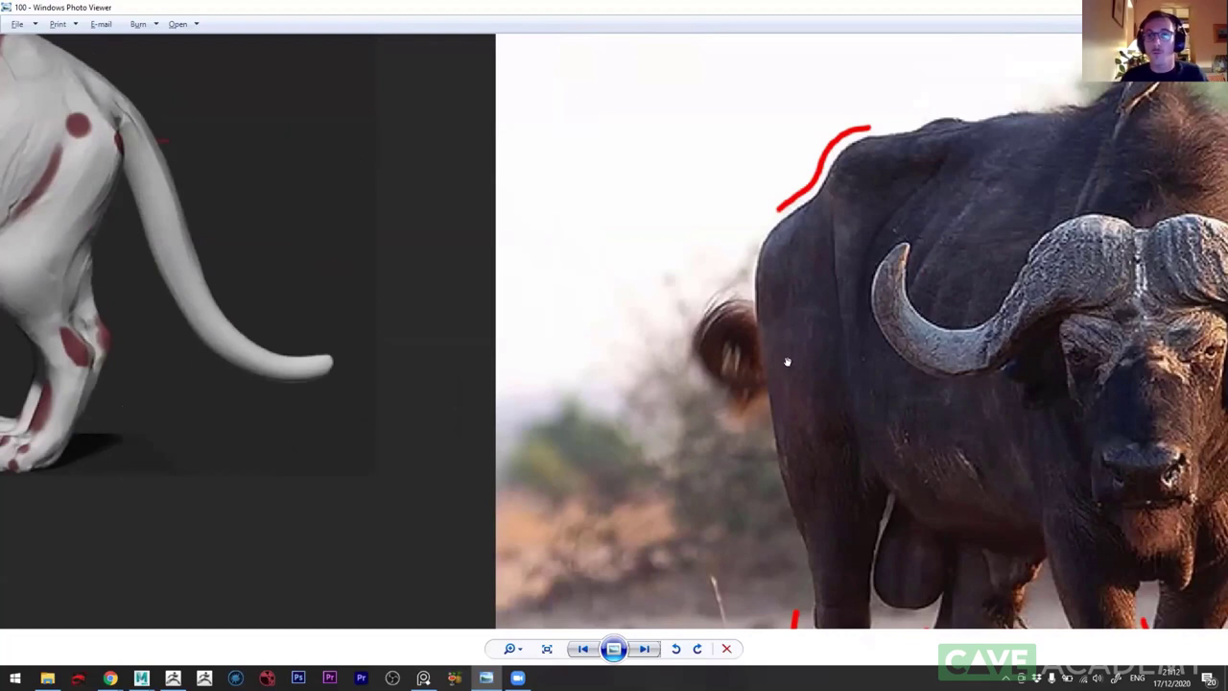
scroll(816, 392, "down", 1)
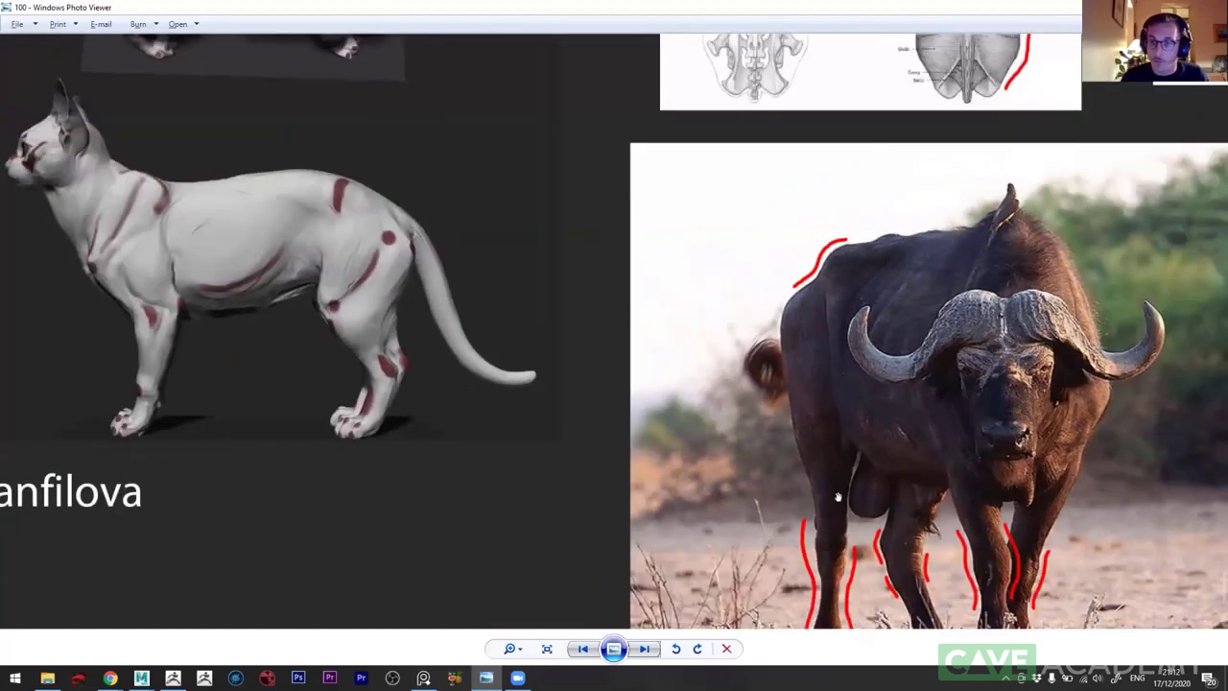
scroll(851, 413, "down", 1)
scroll(874, 287, "down", 1)
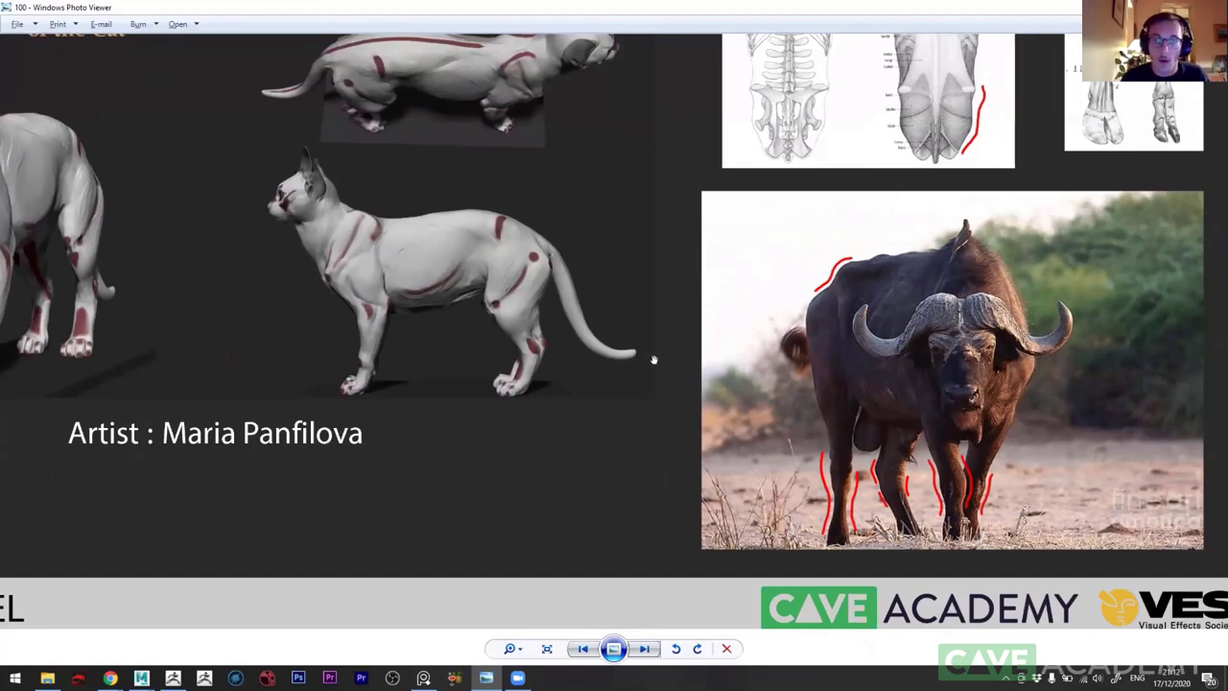
scroll(740, 343, "up", 1)
scroll(809, 344, "up", 2)
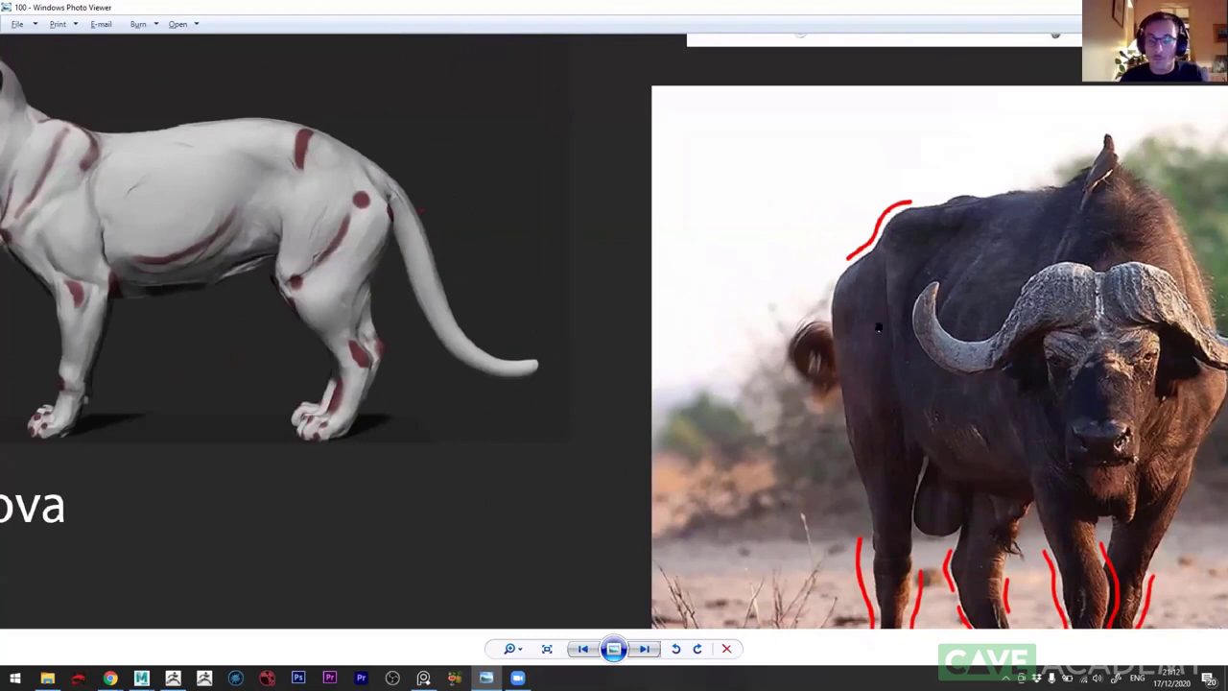
- Advance two slides to slide 120, comparing horse, human, cow and dog muscle charts
left_click(635, 649)
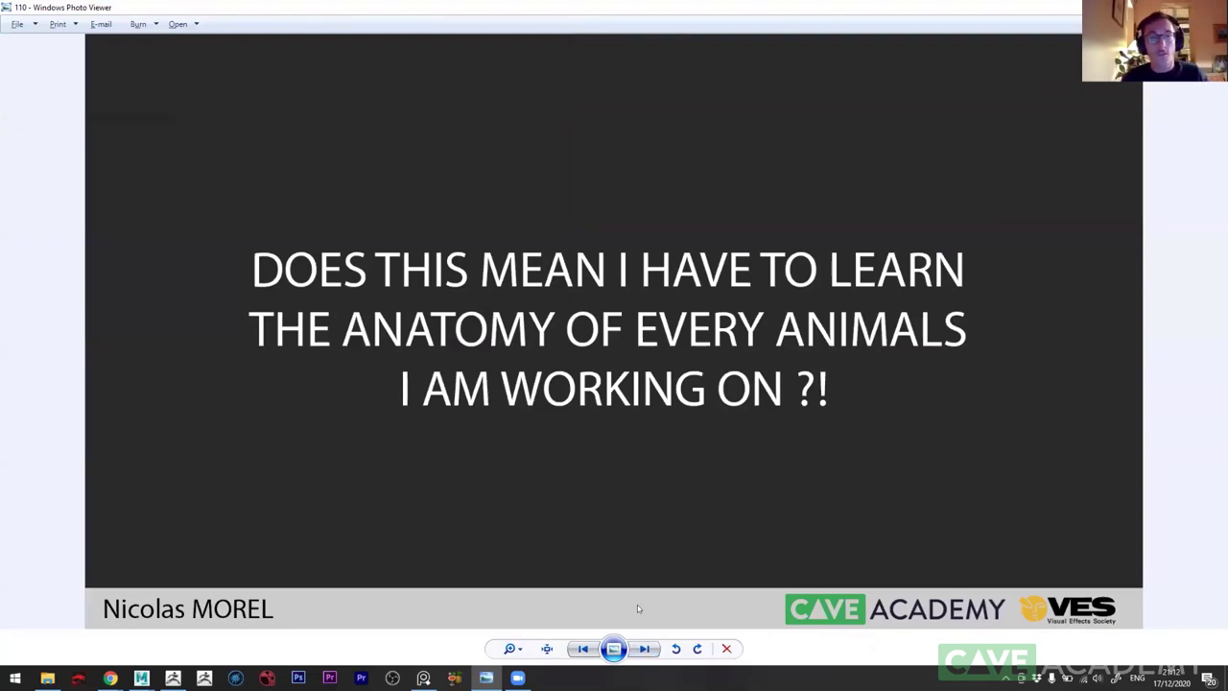
left_click(632, 650)
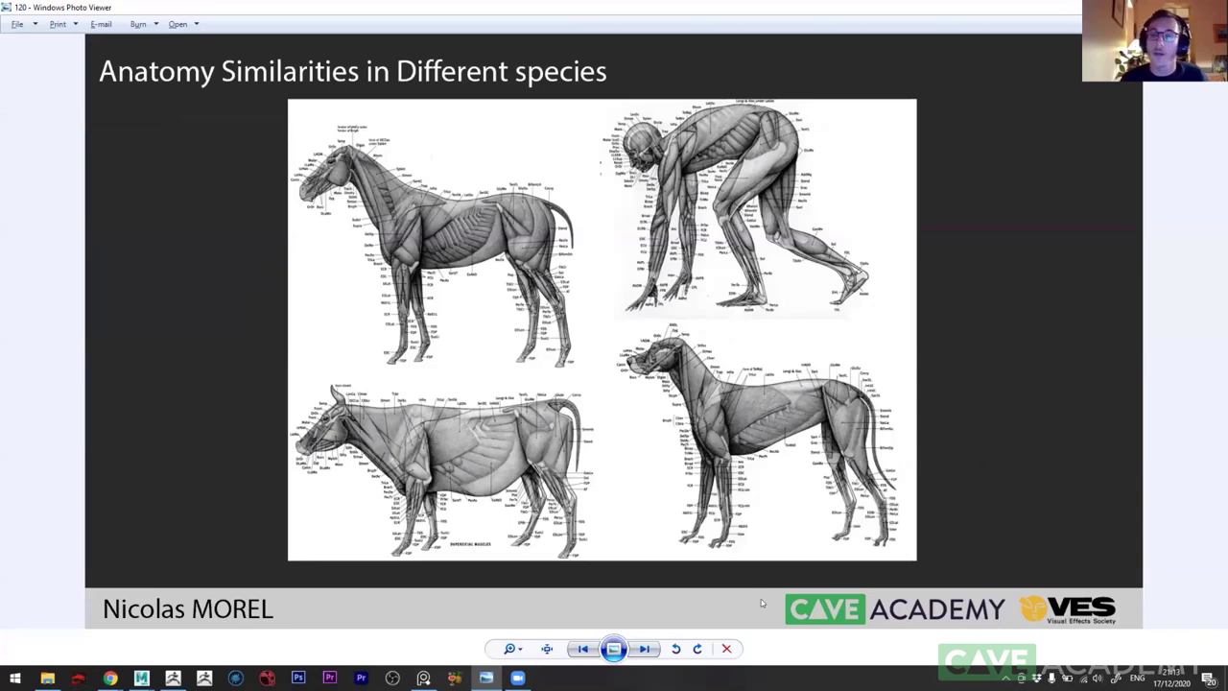
- Advance to the coloured anatomy similarities slide and zoom into it
left_click(644, 649)
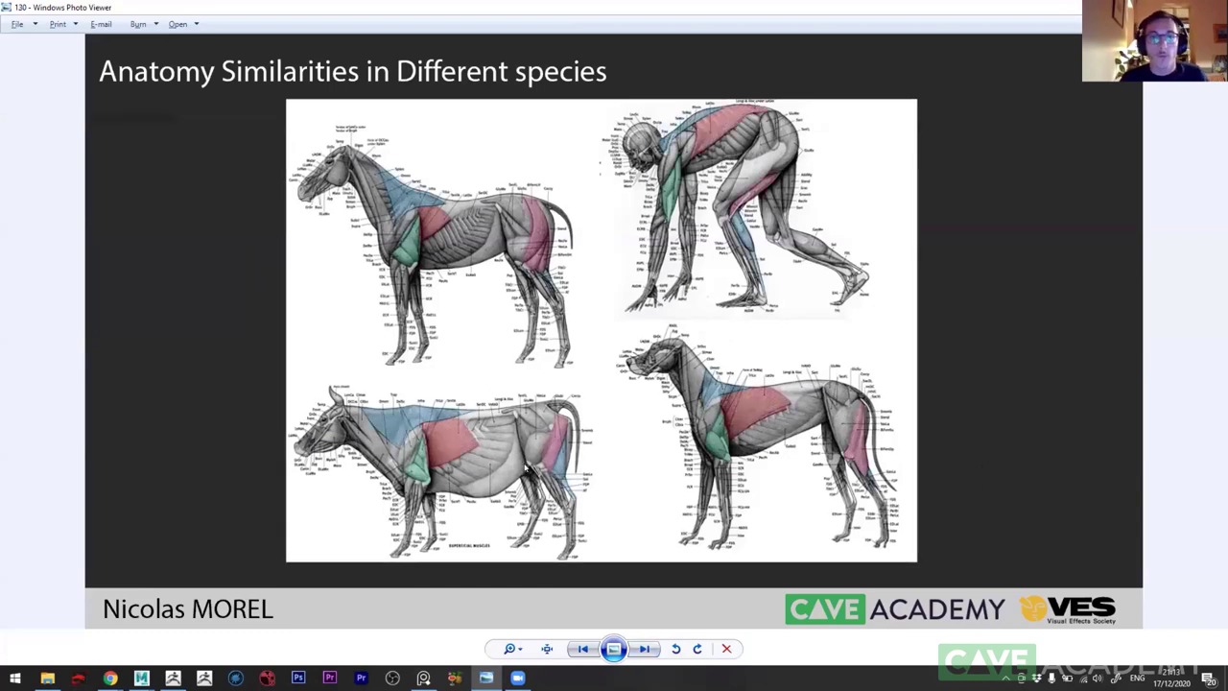
scroll(524, 465, "up", 2)
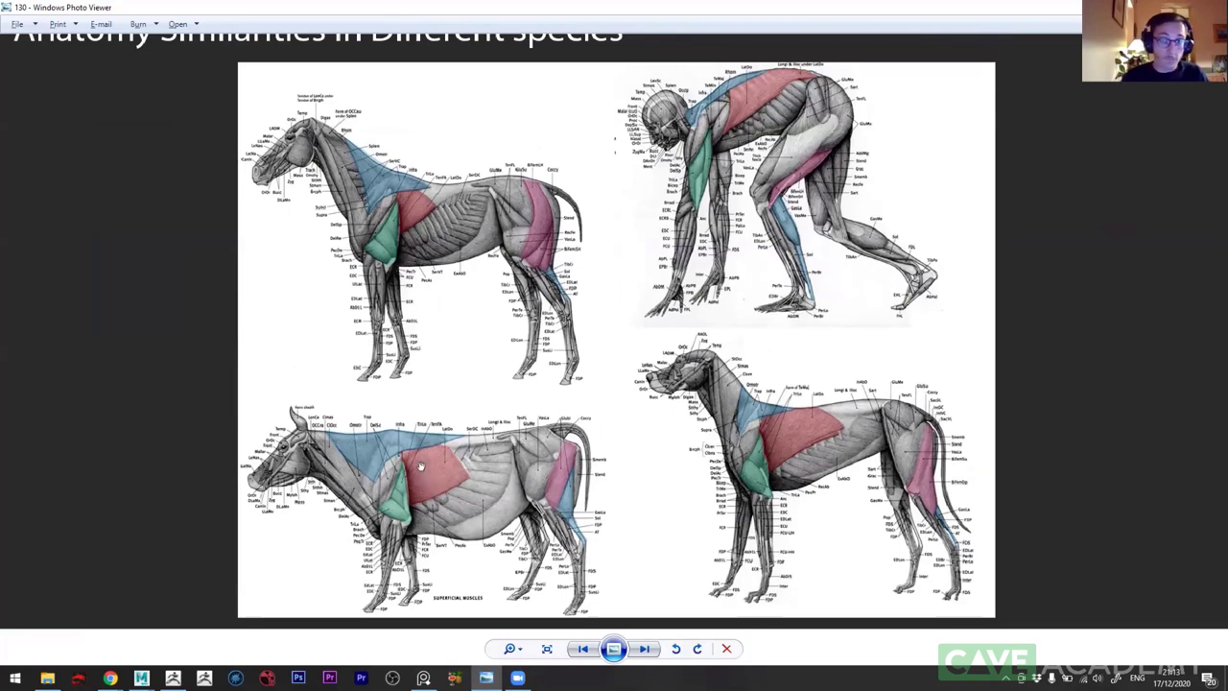
scroll(403, 475, "up", 1)
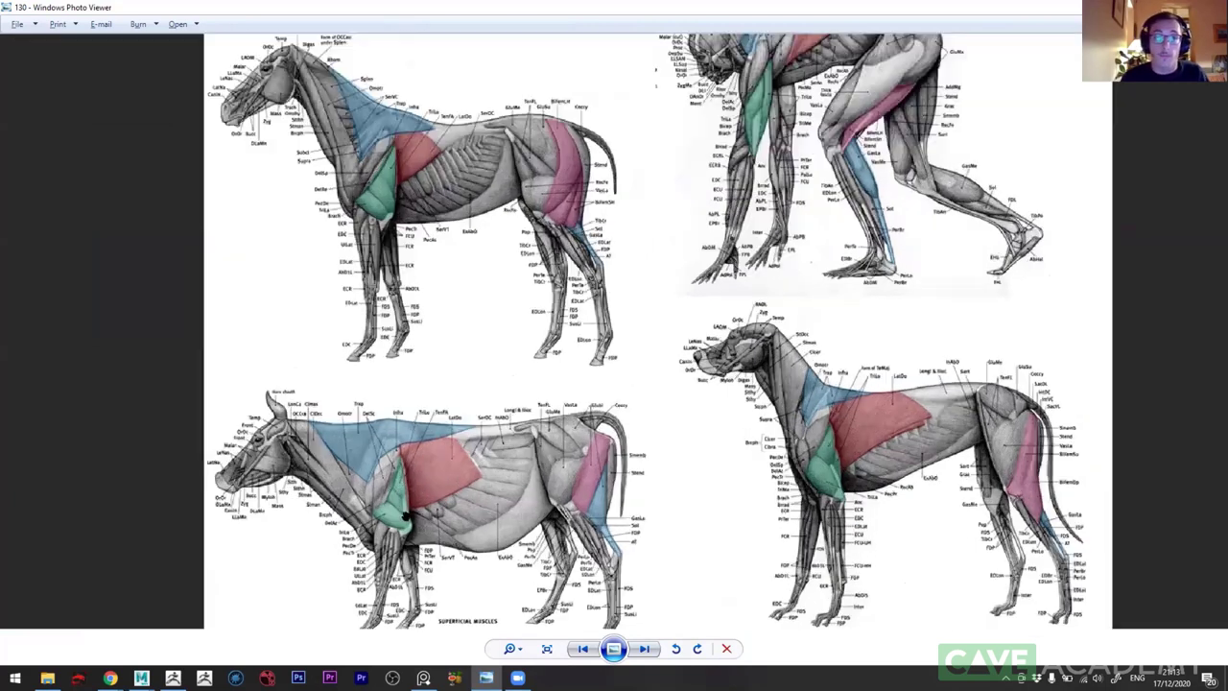
- Step back through the uncoloured anatomy and anatomy-question slides to the cat bony landmarks slide
left_click(582, 649)
left_click(582, 649)
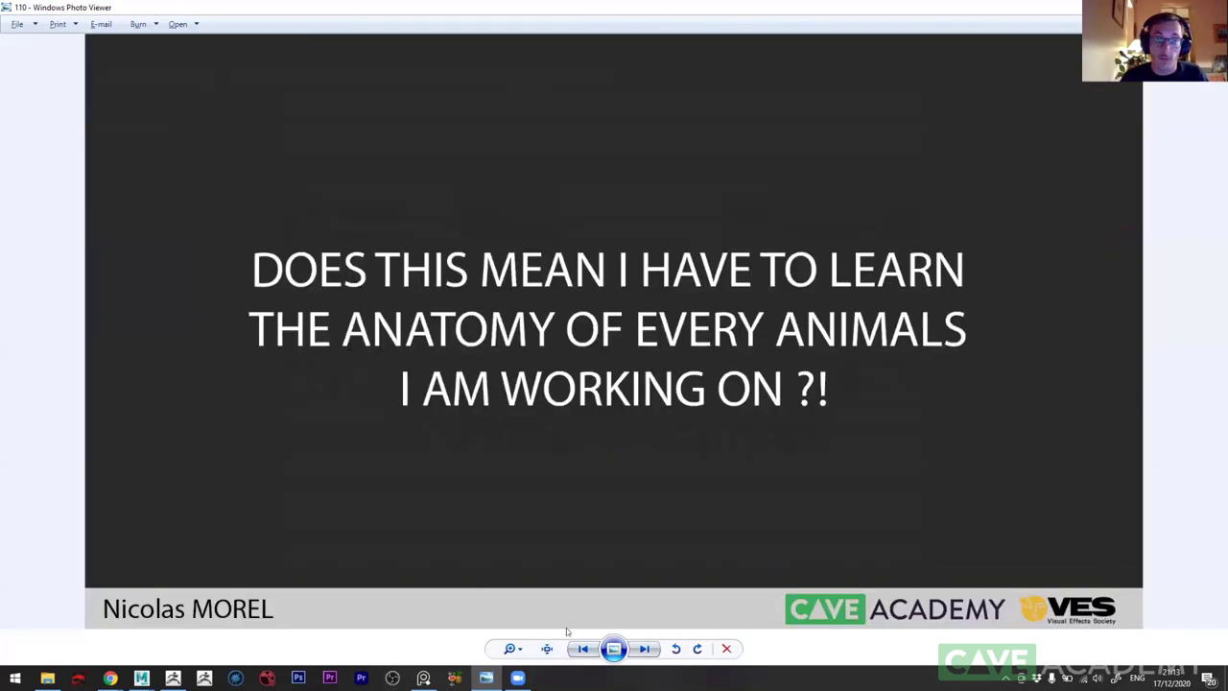
left_click(580, 648)
scroll(492, 646, "up", 2)
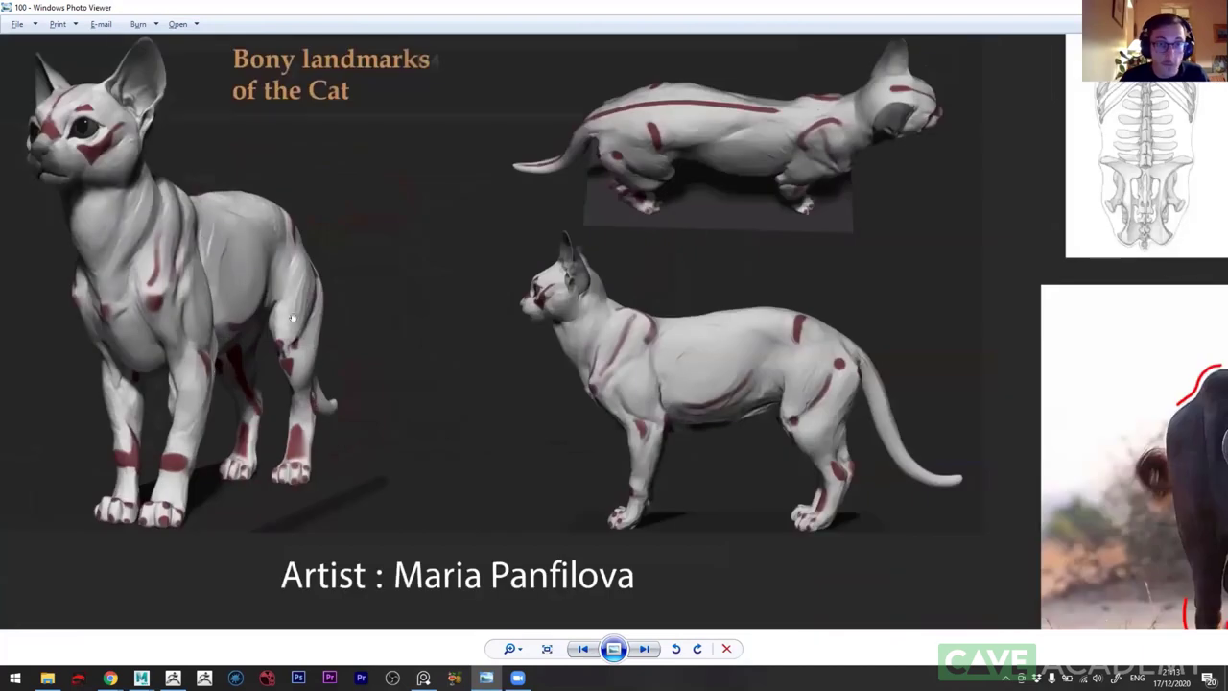
- Return to the coloured anatomy chart, inspect it, then advance to the 'Flexors and Extensors' title slide
left_click(644, 650)
left_click(644, 649)
left_click(644, 650)
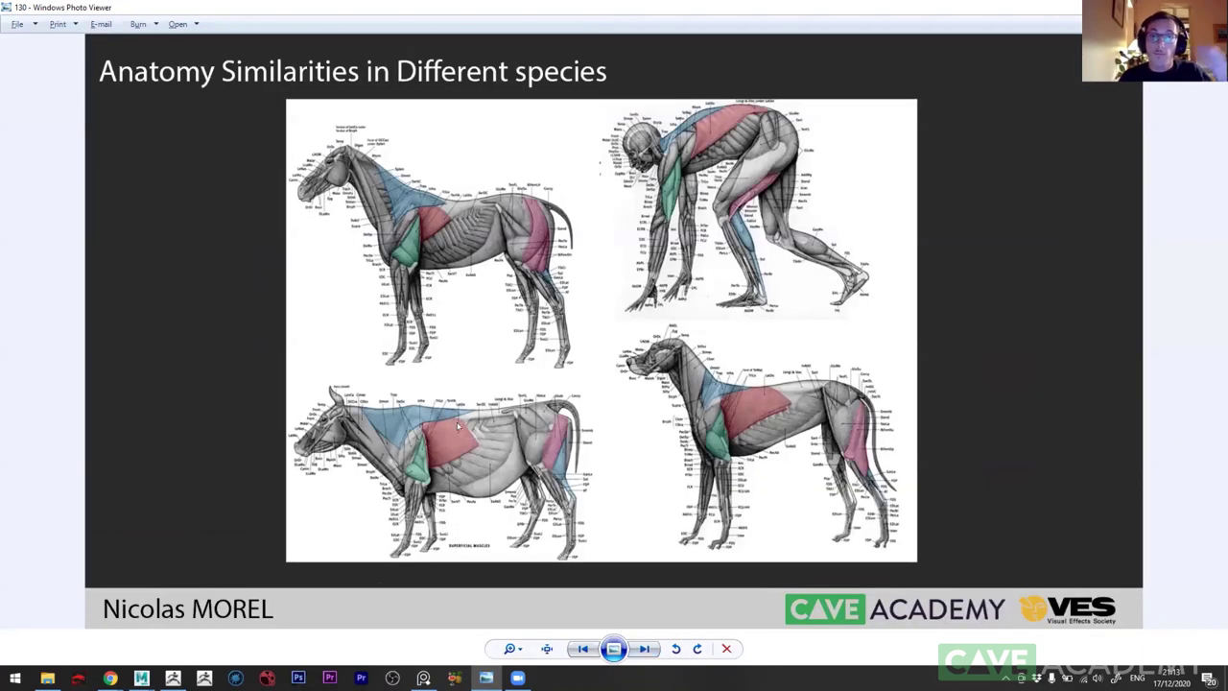
scroll(608, 401, "up", 1)
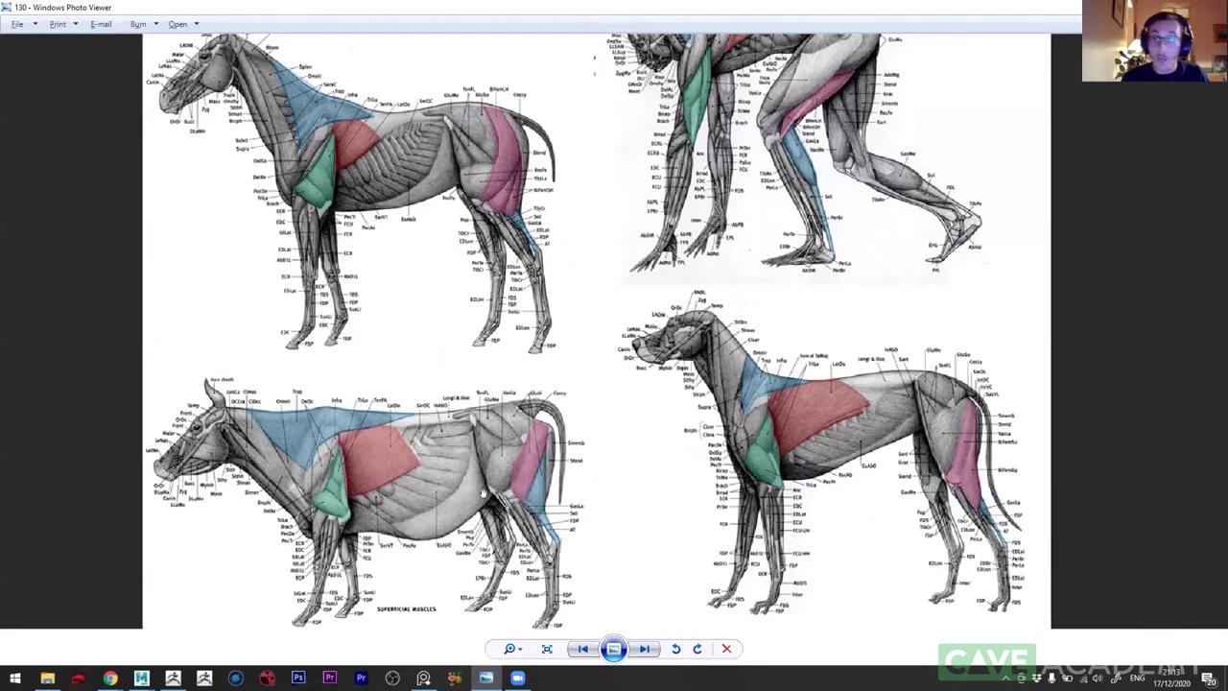
scroll(462, 392, "down", 1)
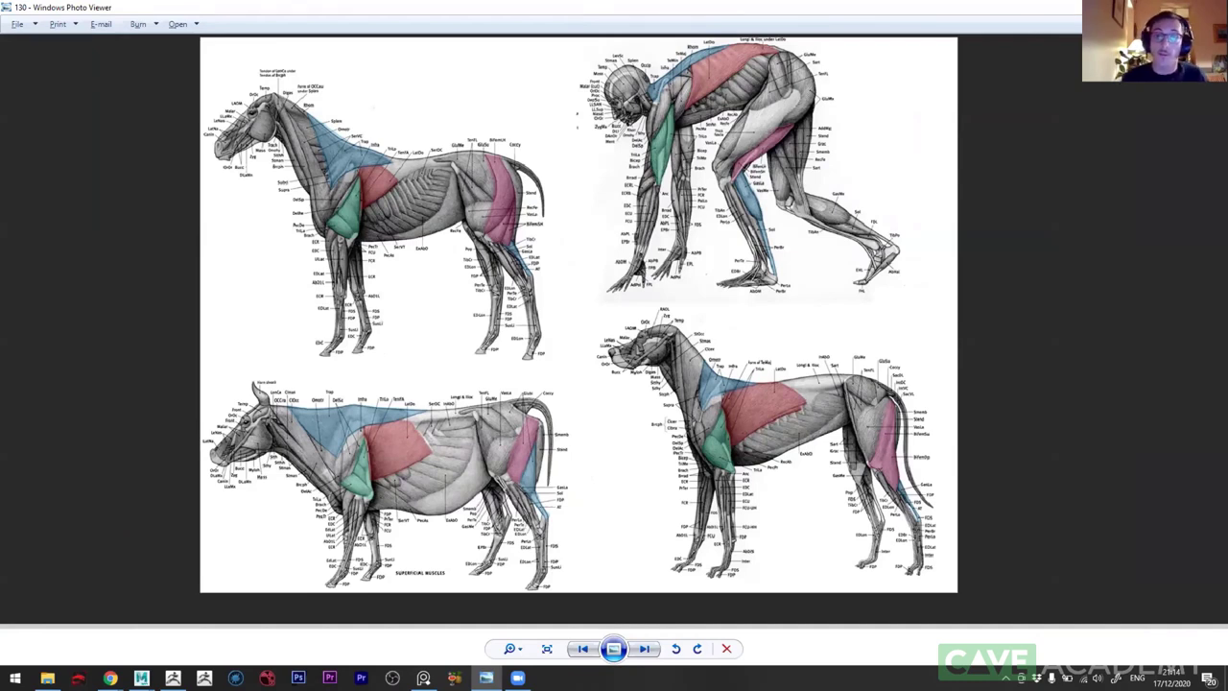
left_click(644, 650)
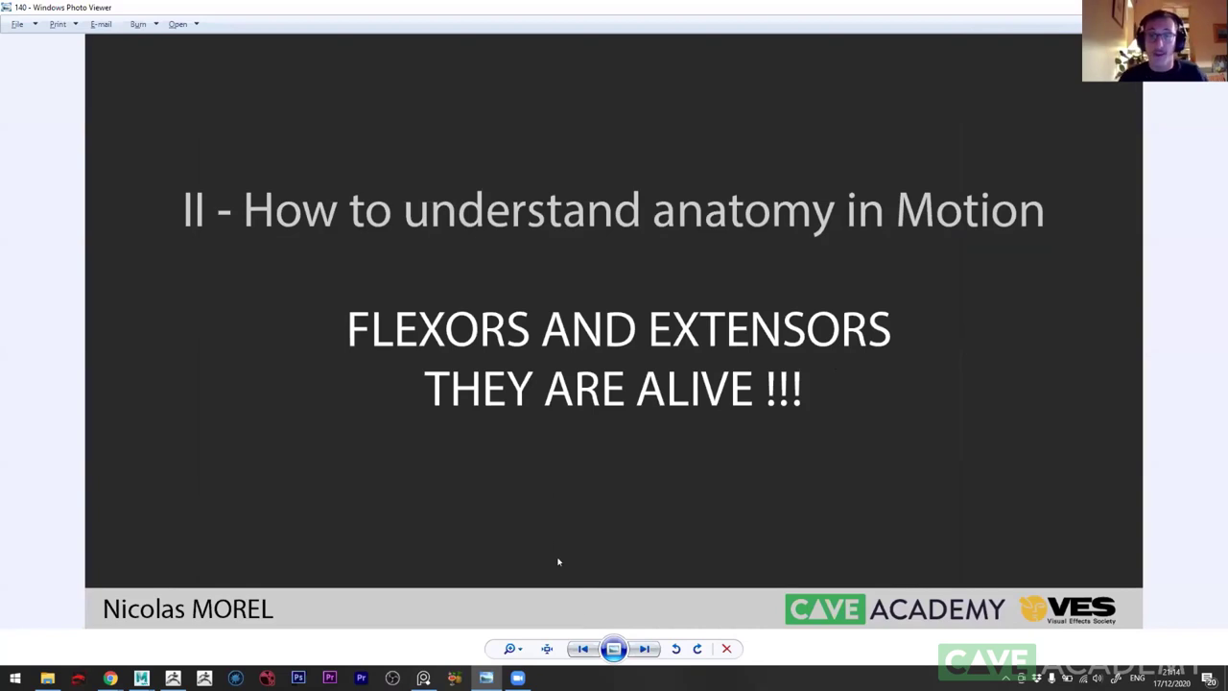
- View the biceps and triceps slide, then advance to slide 160, the dog-skeleton Antagonist Muscles slide
left_click(644, 648)
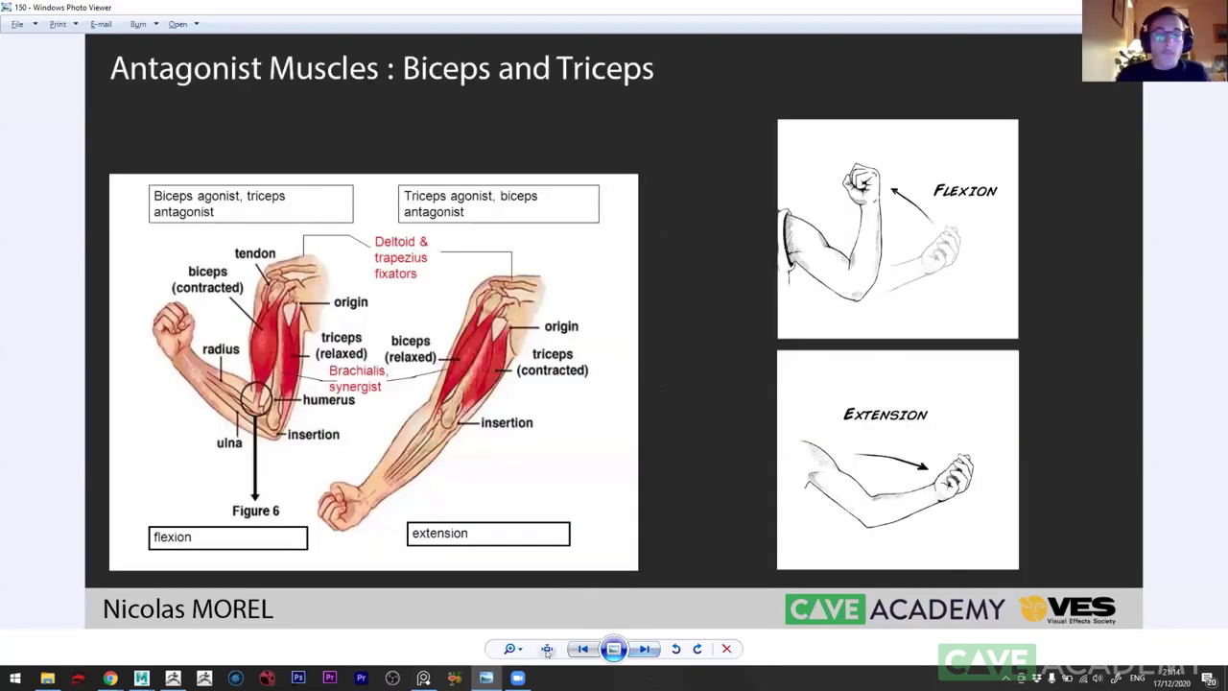
left_click(580, 649)
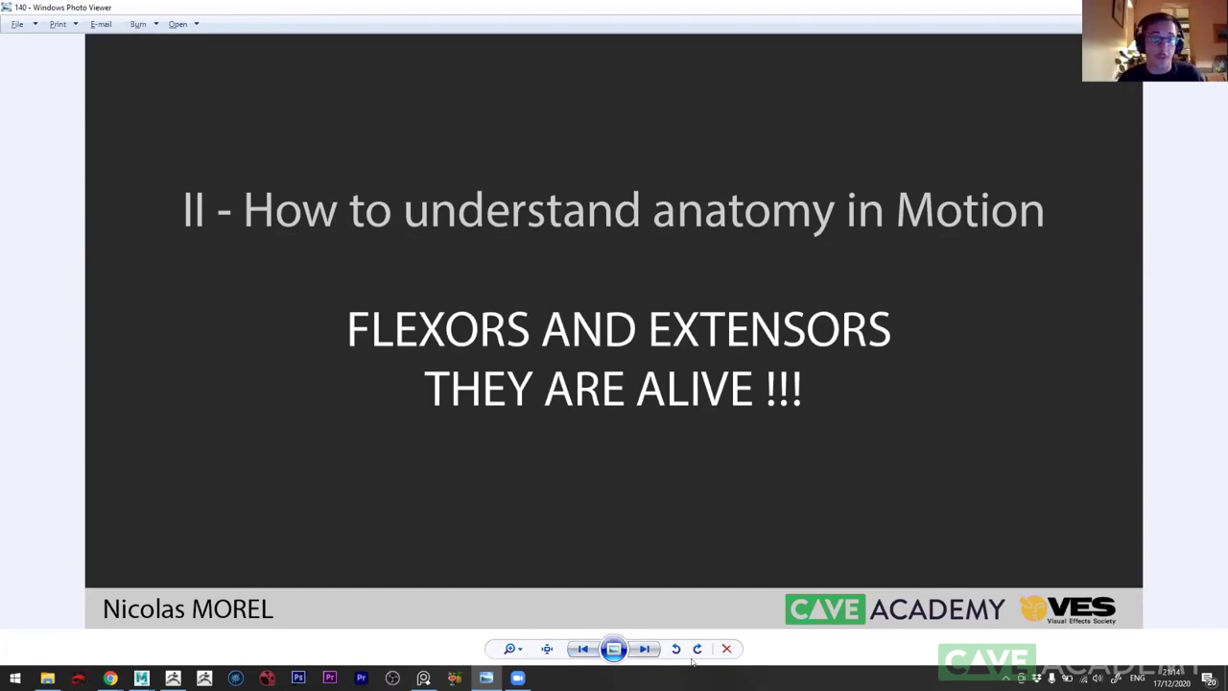
left_click(646, 649)
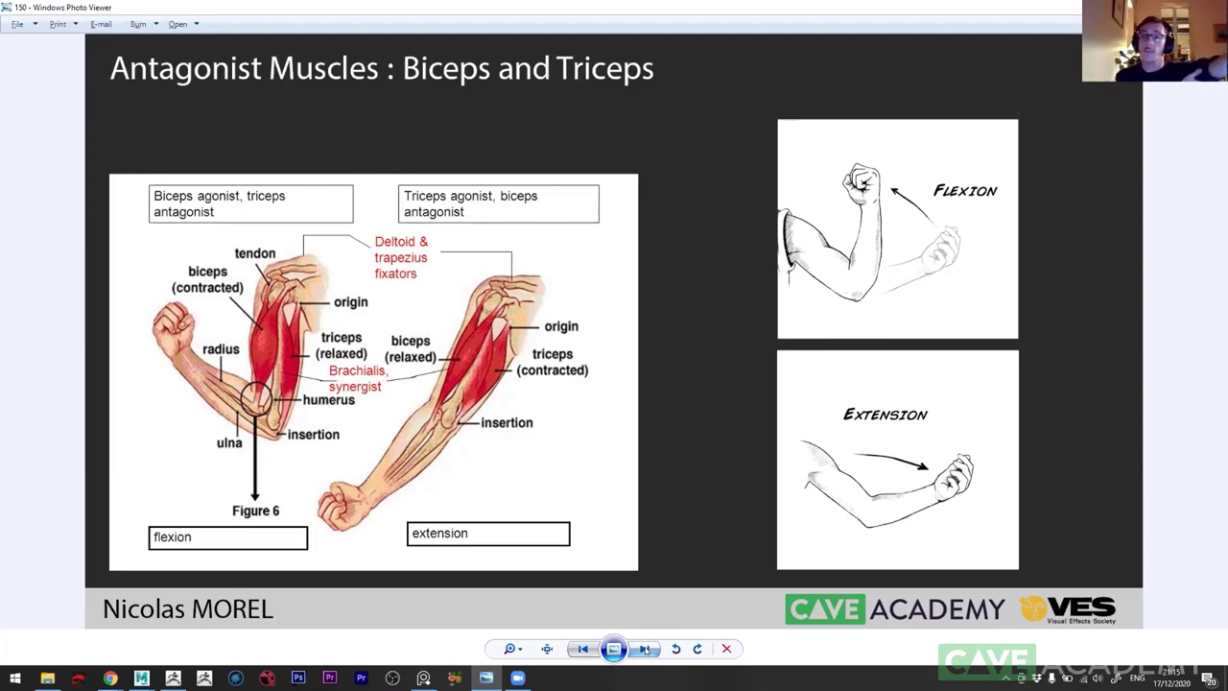
left_click(644, 649)
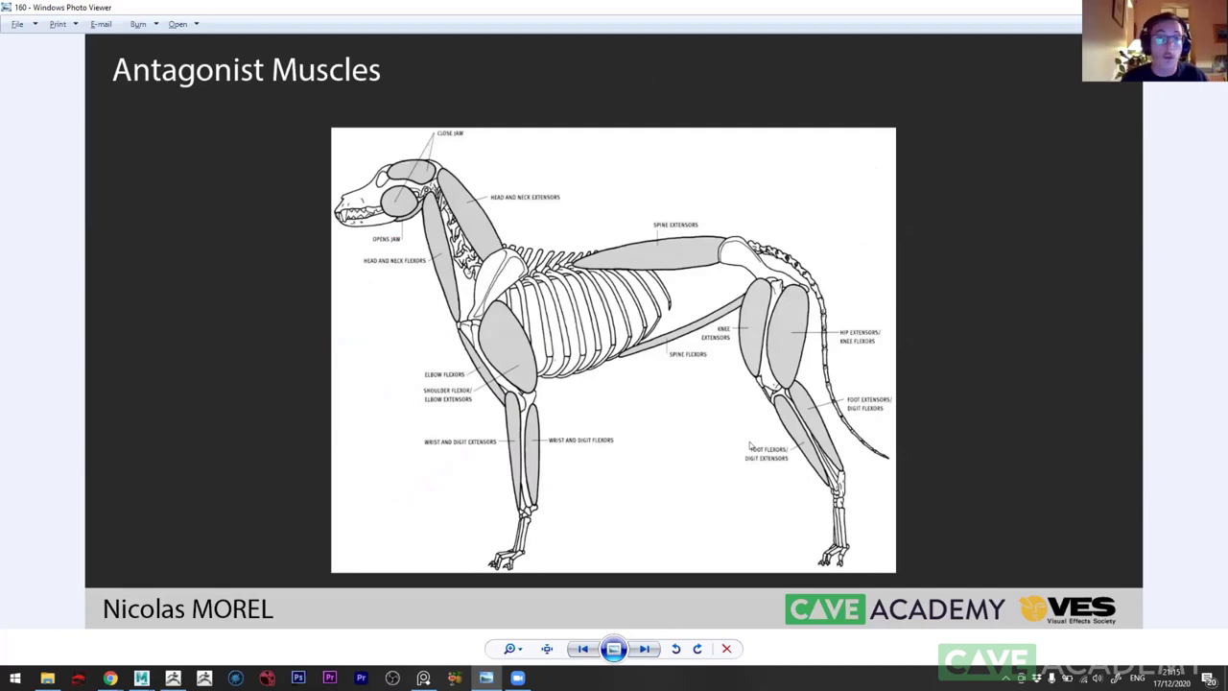
- Zoom into the dog skeleton's spine and head, fit it back, then advance to slide 170
scroll(806, 444, "up", 3)
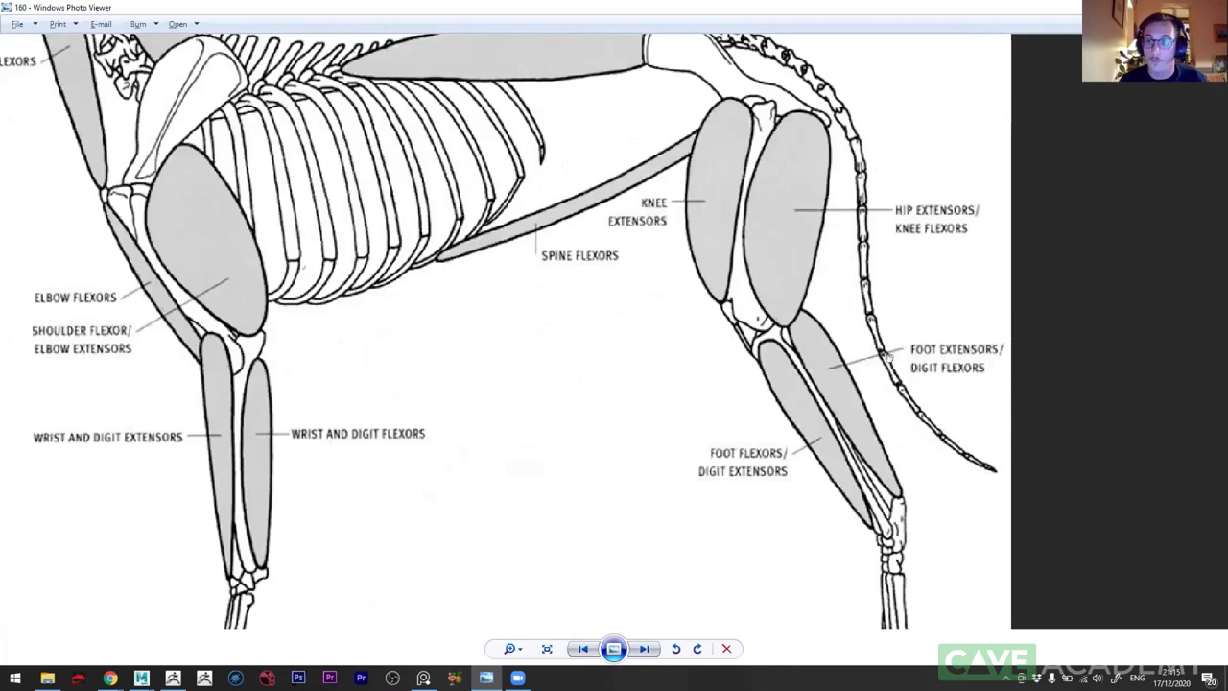
left_click_drag(771, 322, 736, 440)
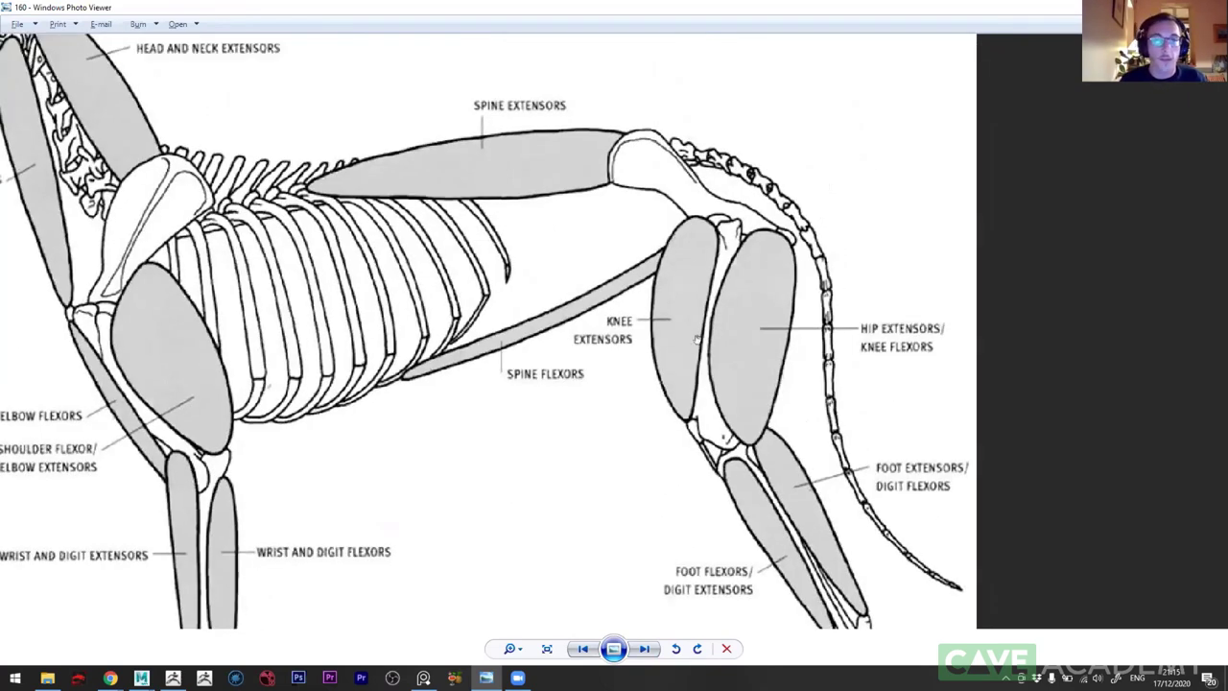
scroll(661, 357, "down", 2)
scroll(470, 453, "down", 2)
scroll(528, 509, "down", 2)
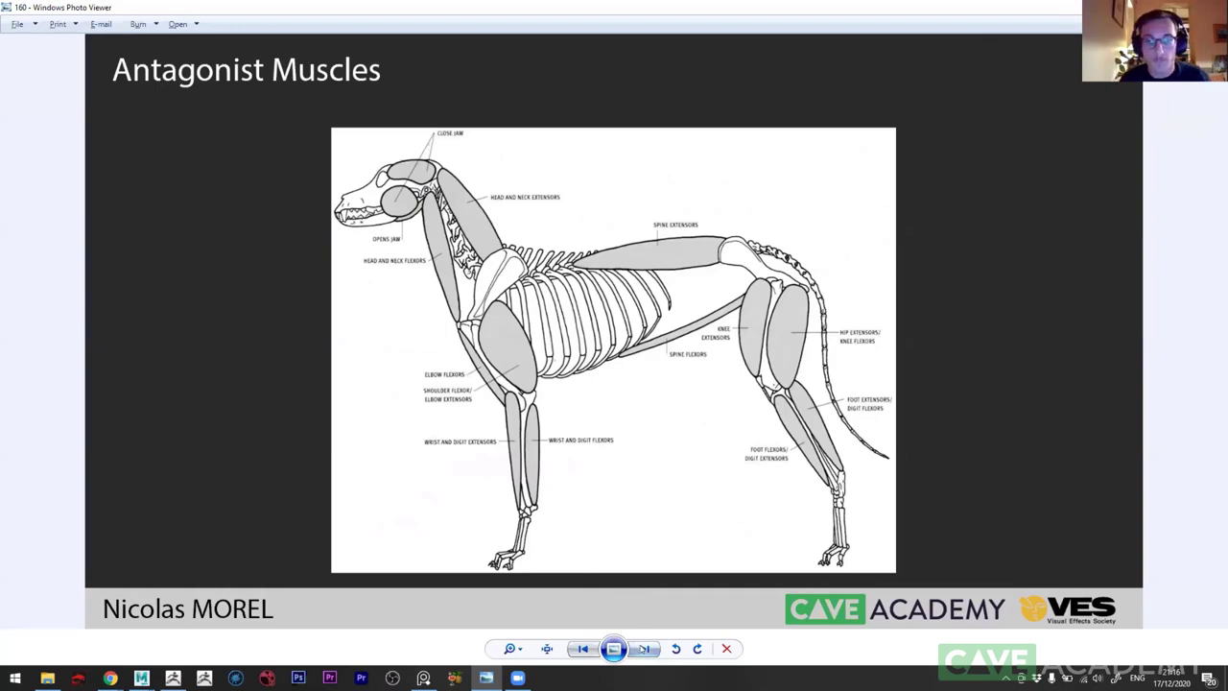
left_click(642, 648)
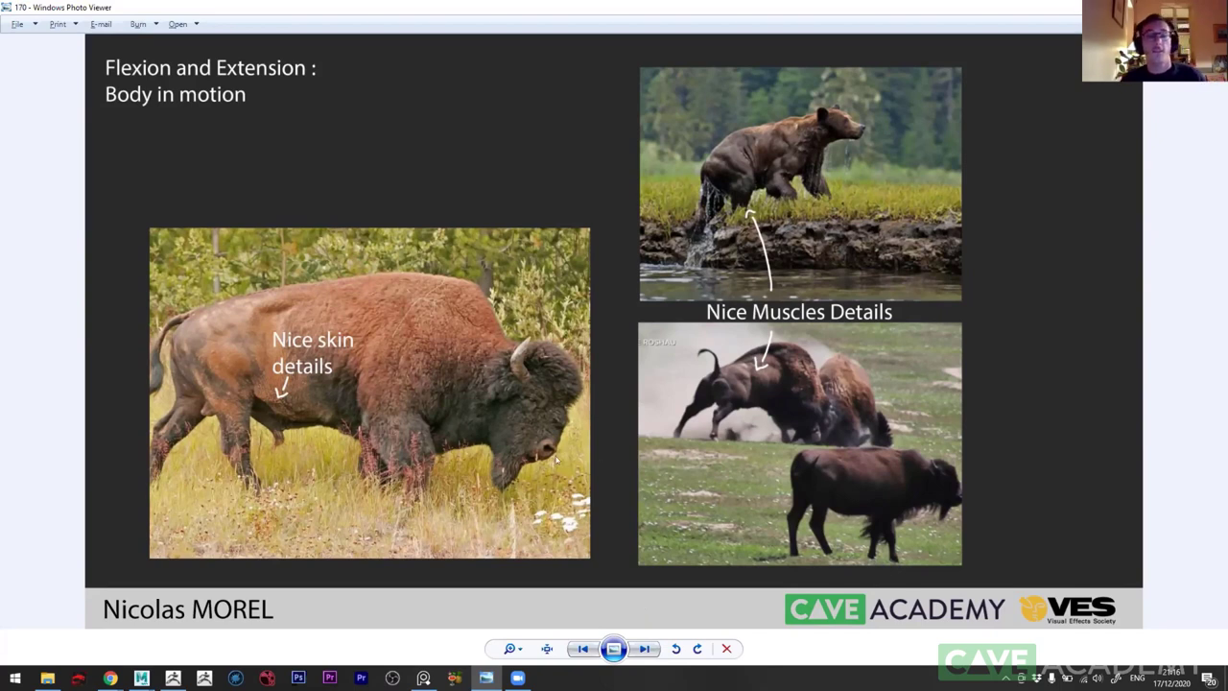
- Zoom into slide 170's bison and bear photos, centring the bison
scroll(521, 443, "up", 1)
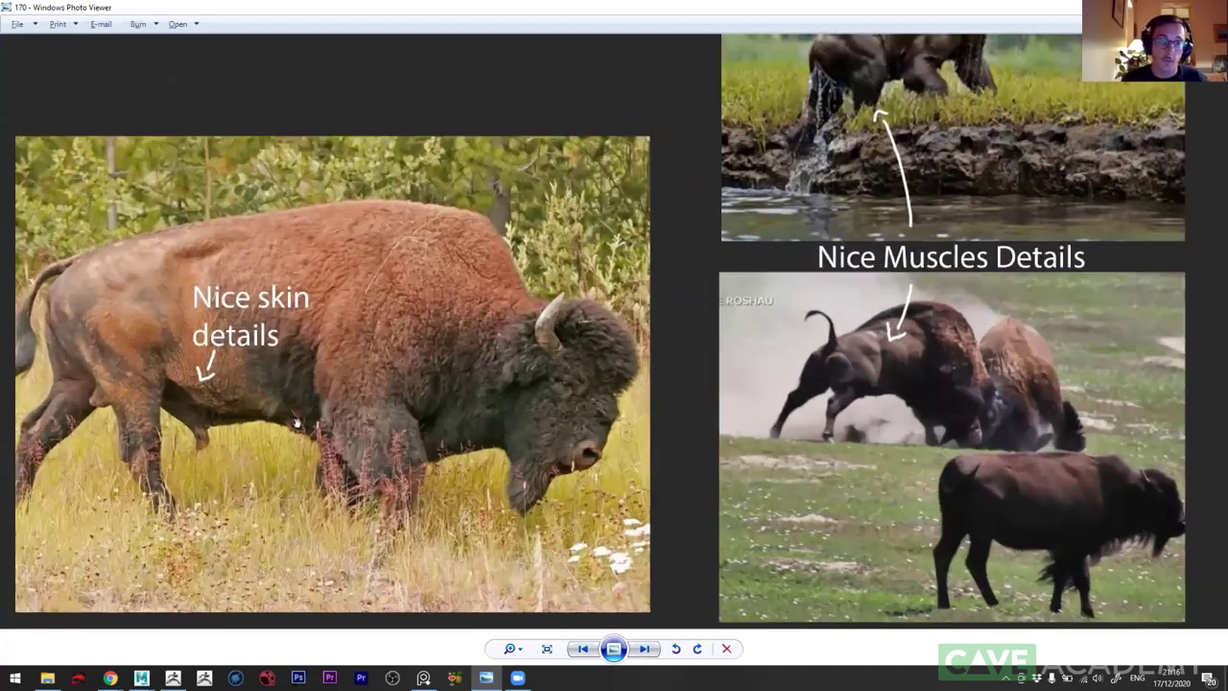
scroll(365, 422, "up", 1)
scroll(297, 424, "up", 1)
left_click_drag(452, 423, 595, 427)
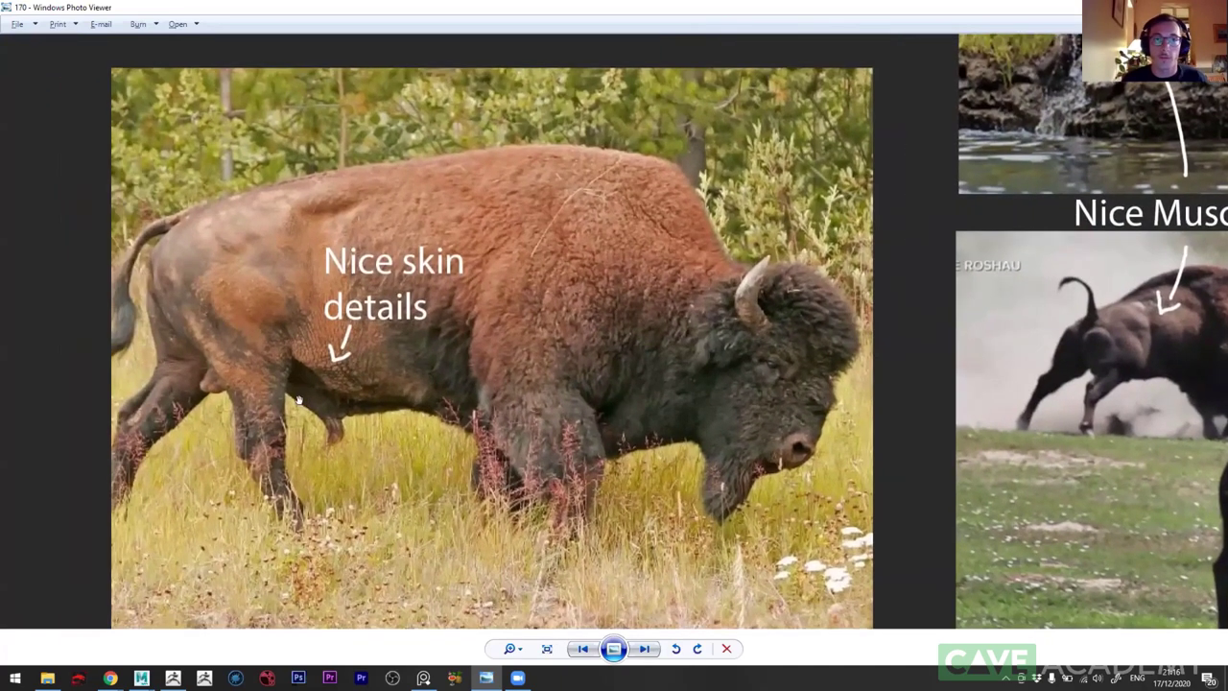
scroll(683, 437, "up", 1)
scroll(450, 364, "up", 1)
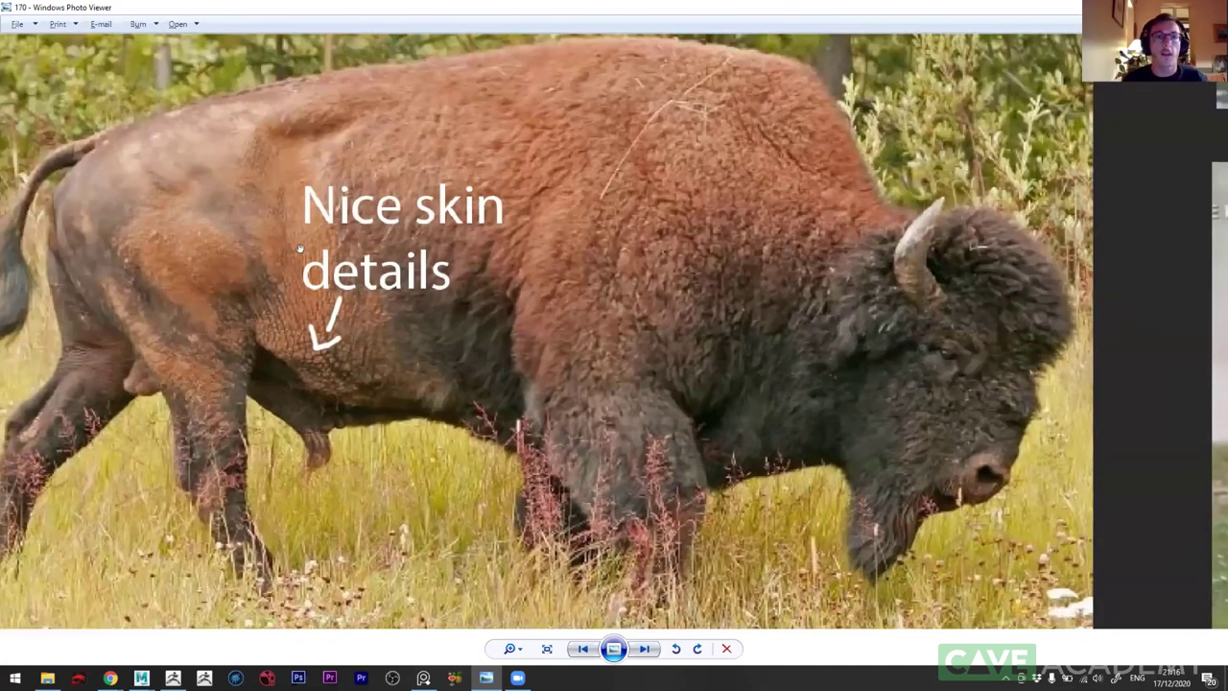
scroll(151, 250, "down", 1)
scroll(154, 254, "down", 1)
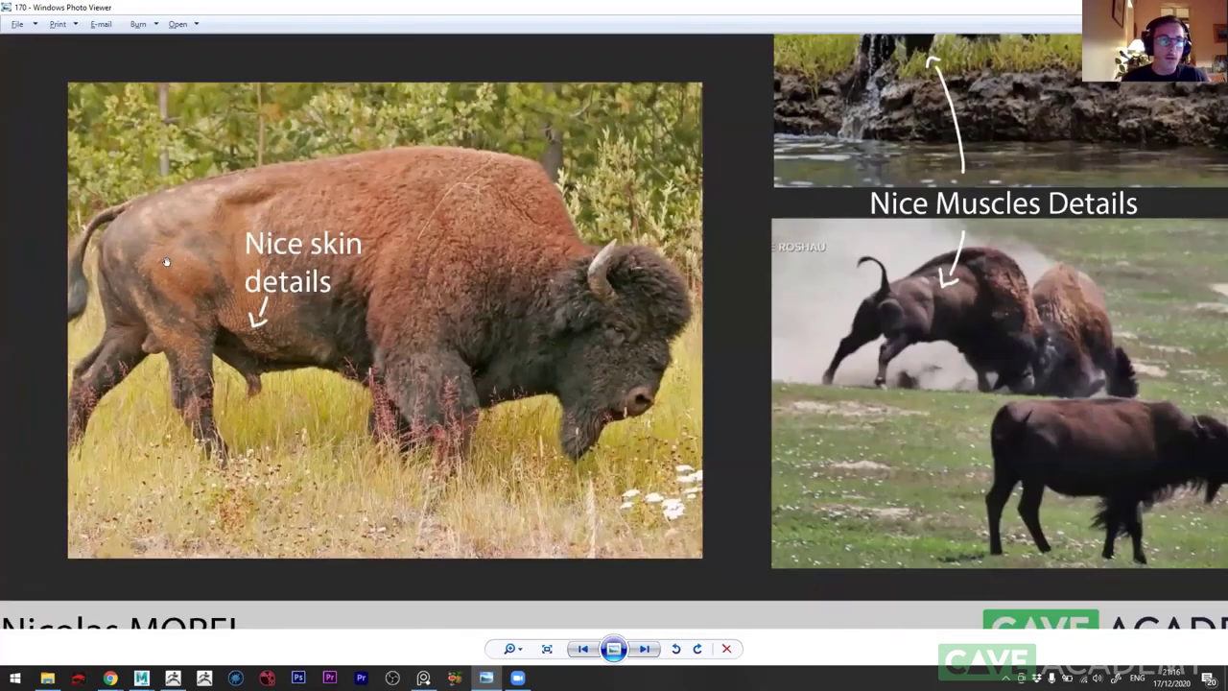
scroll(156, 259, "up", 3)
scroll(207, 326, "down", 1)
scroll(530, 392, "down", 1)
scroll(905, 351, "down", 1)
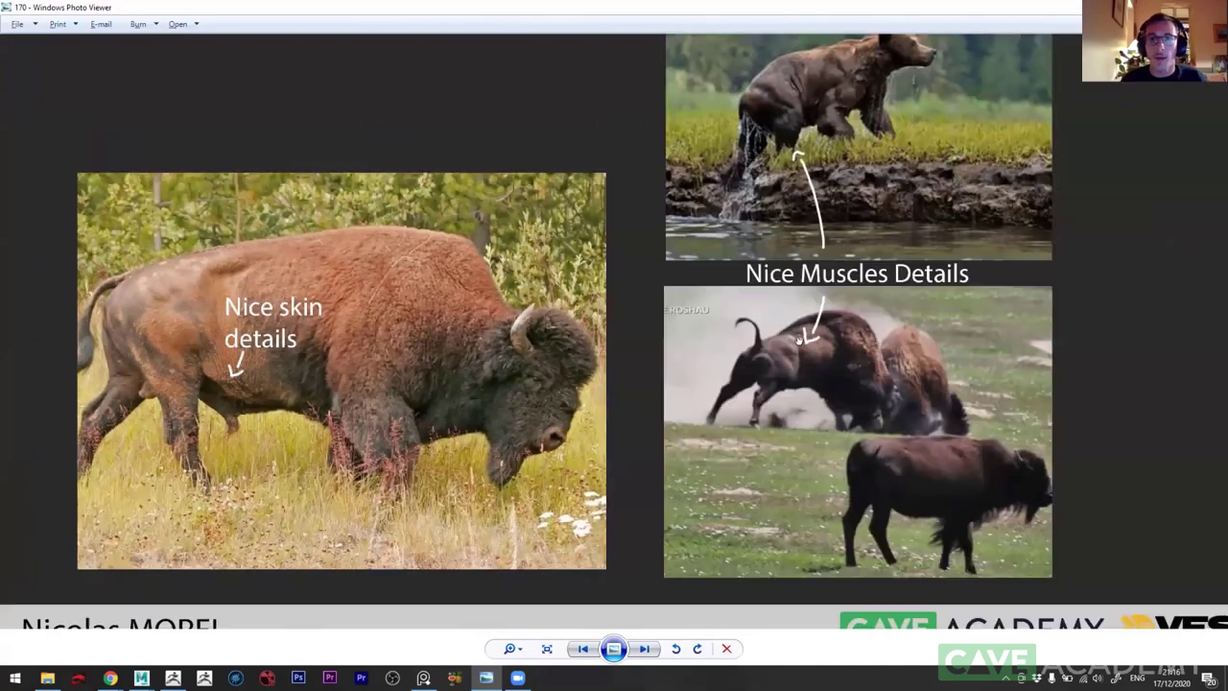
scroll(902, 354, "up", 1)
scroll(906, 359, "up", 1)
scroll(726, 389, "down", 1)
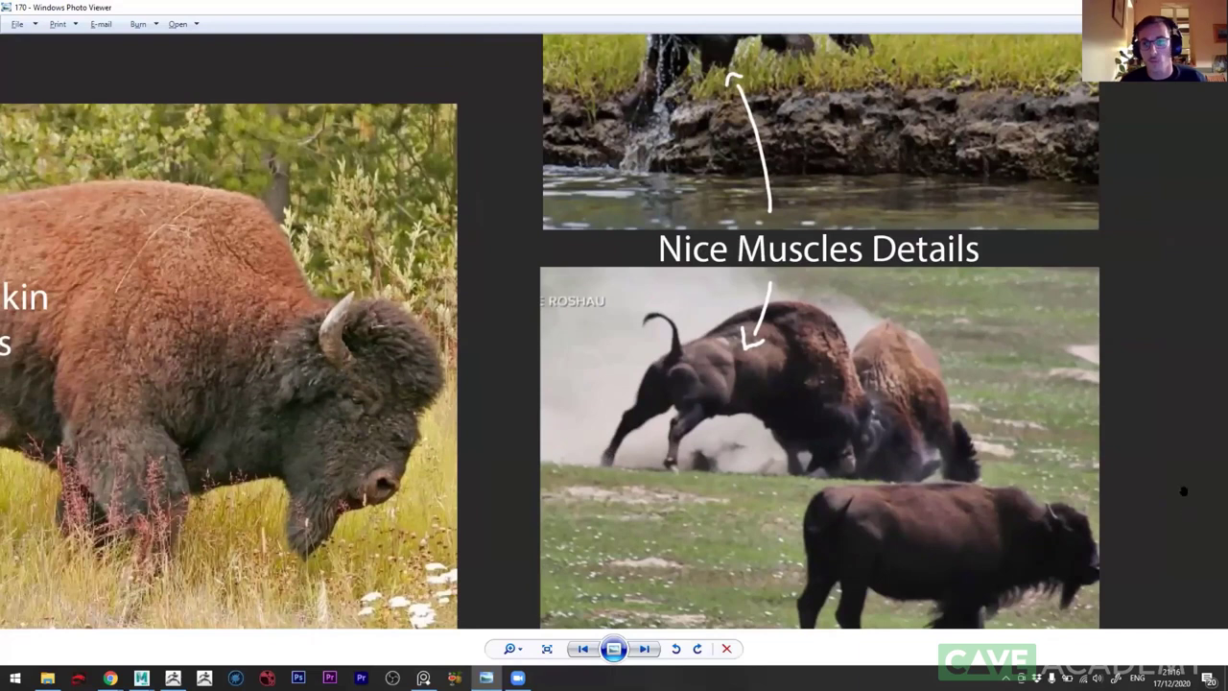
scroll(758, 384, "up", 3)
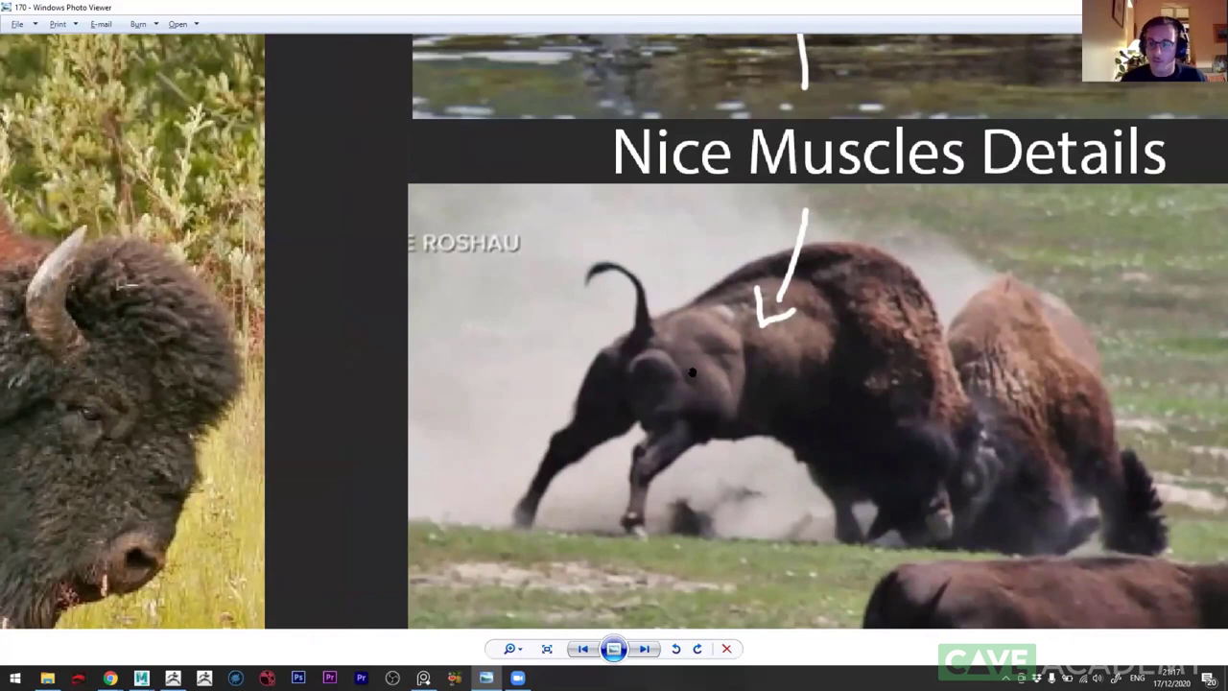
- Zoom back out from the photos and advance to slide 180
scroll(691, 372, "down", 1)
scroll(671, 326, "down", 1)
scroll(662, 288, "down", 1)
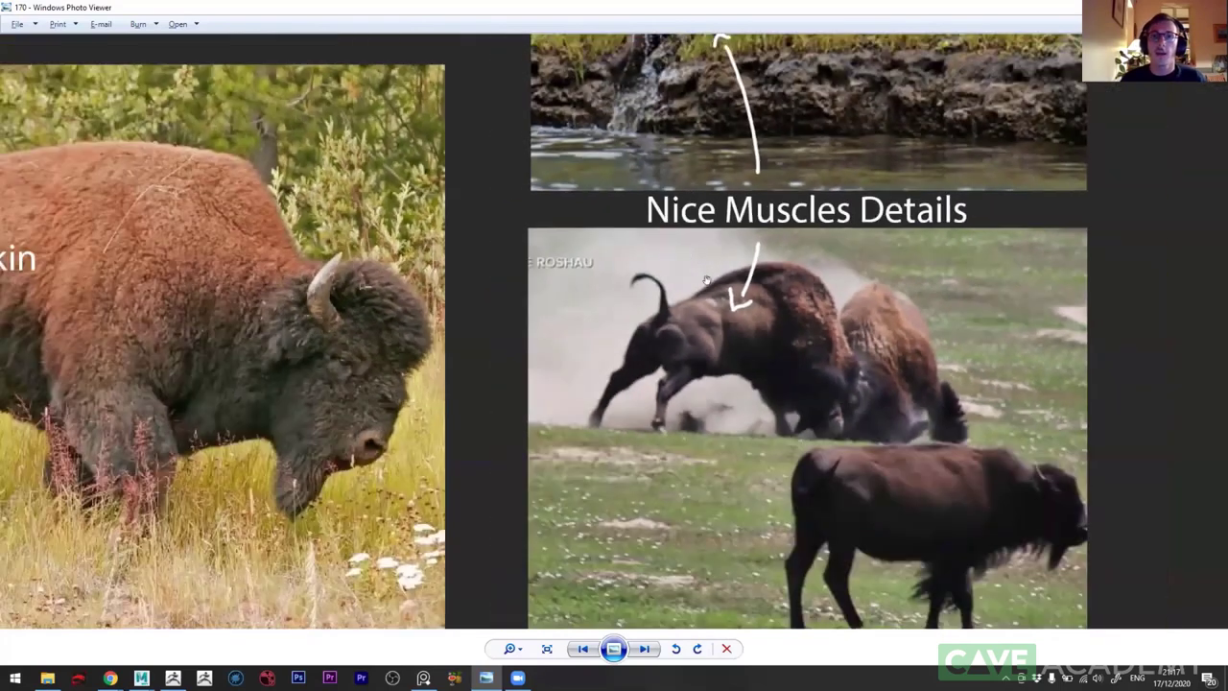
scroll(645, 250, "down", 1)
scroll(625, 265, "up", 1)
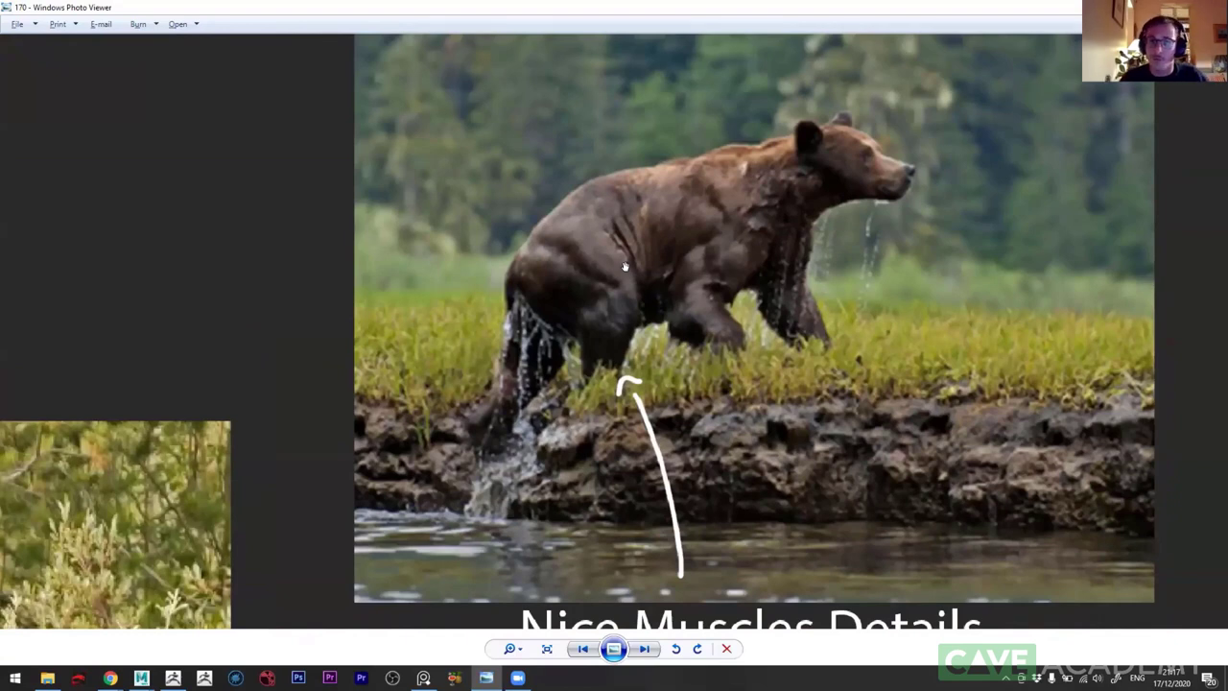
scroll(590, 299, "up", 1)
scroll(590, 299, "up", 1)
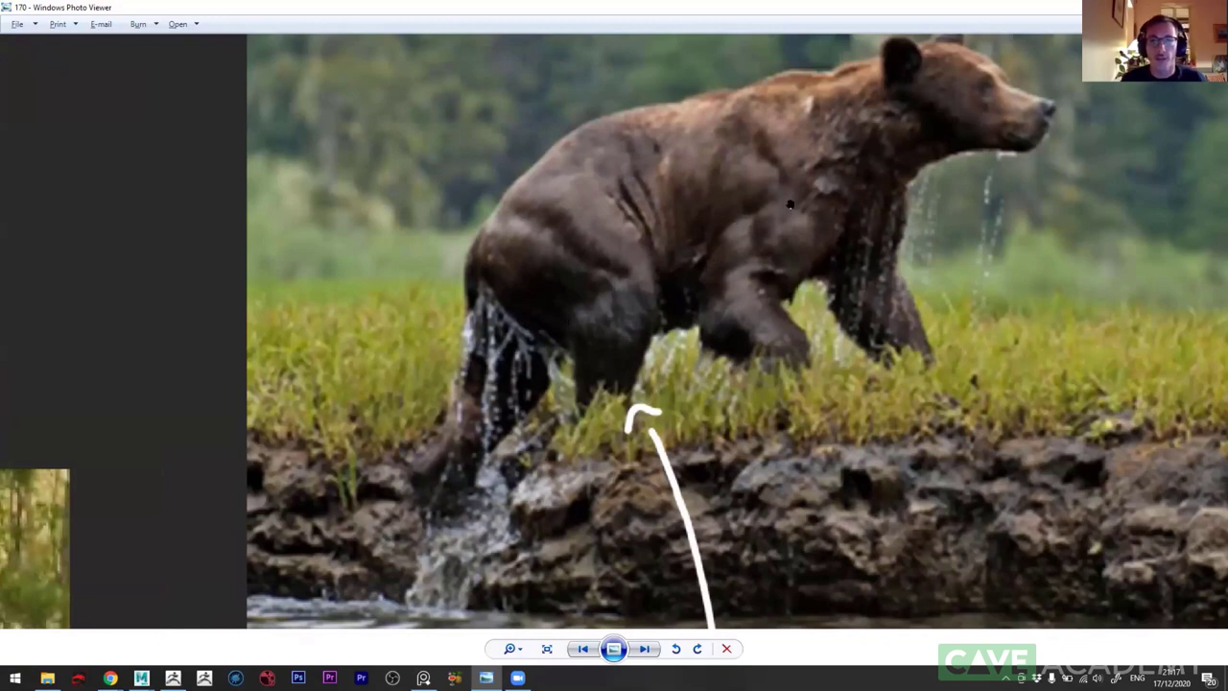
scroll(694, 254, "down", 2)
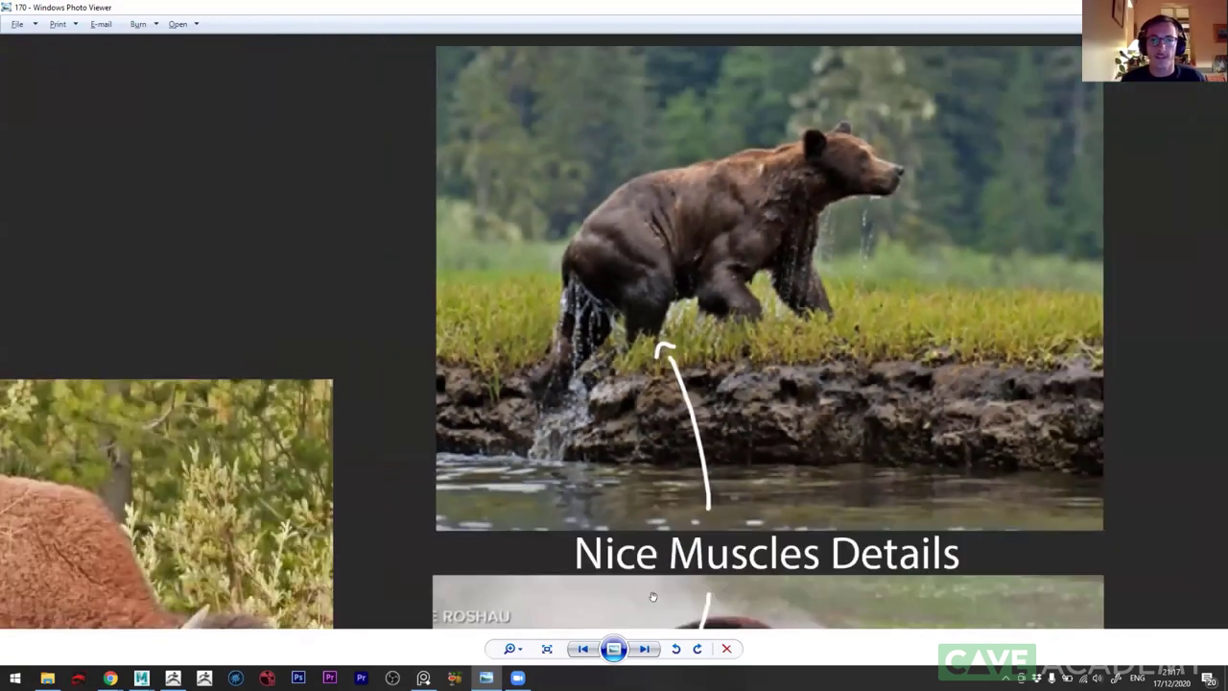
left_click(641, 651)
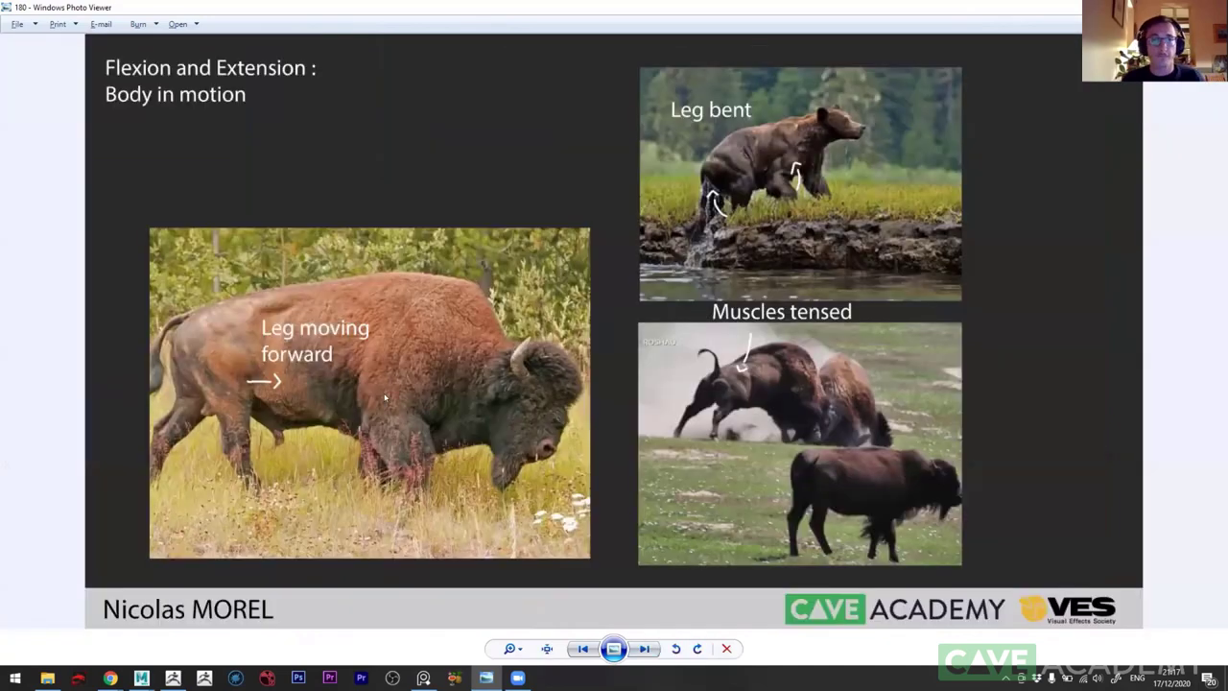
scroll(201, 341, "up", 2)
left_click_drag(240, 393, 329, 280)
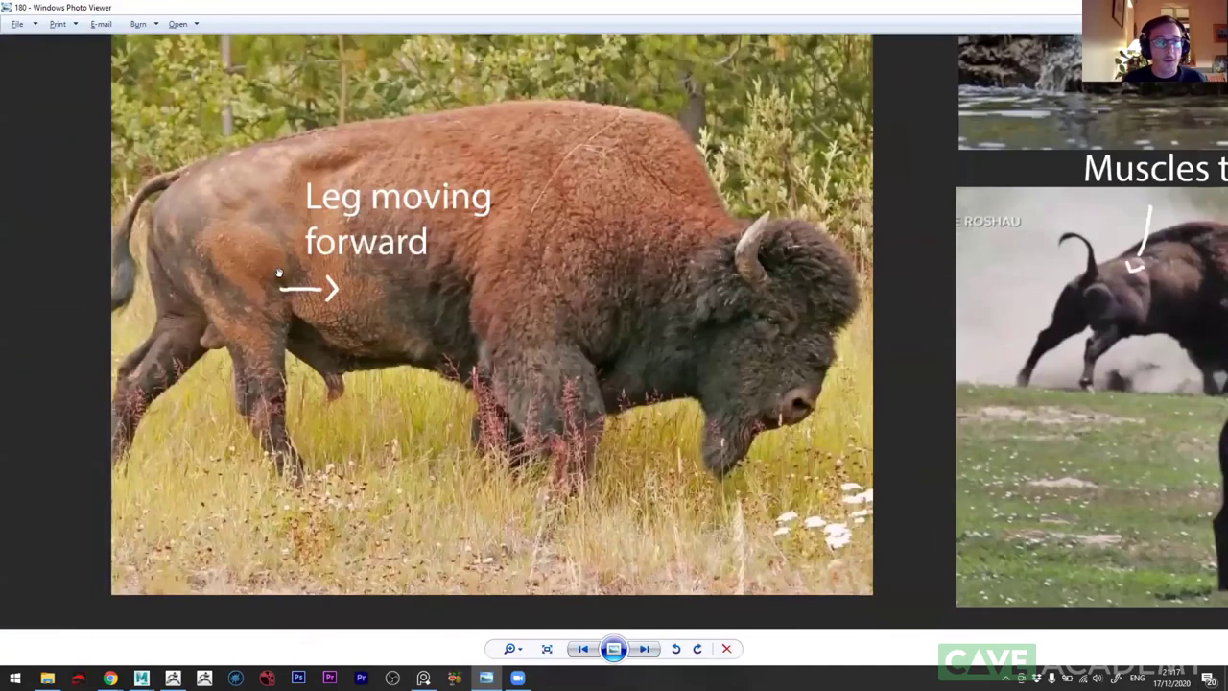
scroll(280, 278, "up", 1)
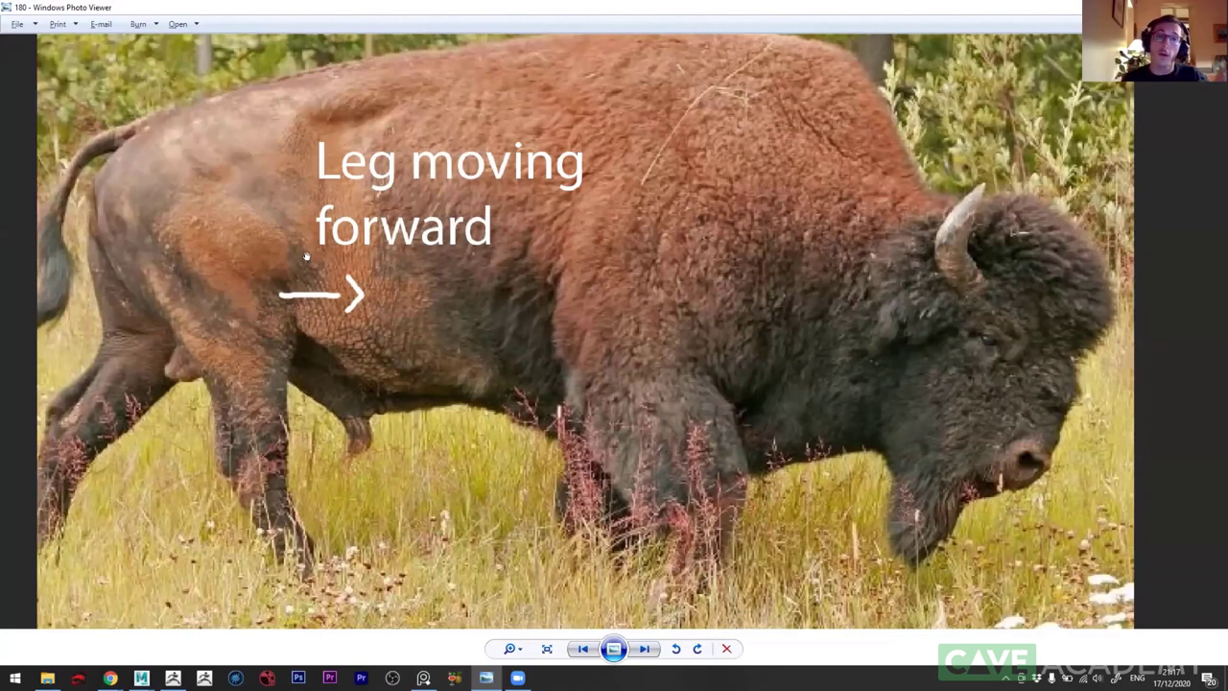
scroll(802, 370, "down", 3)
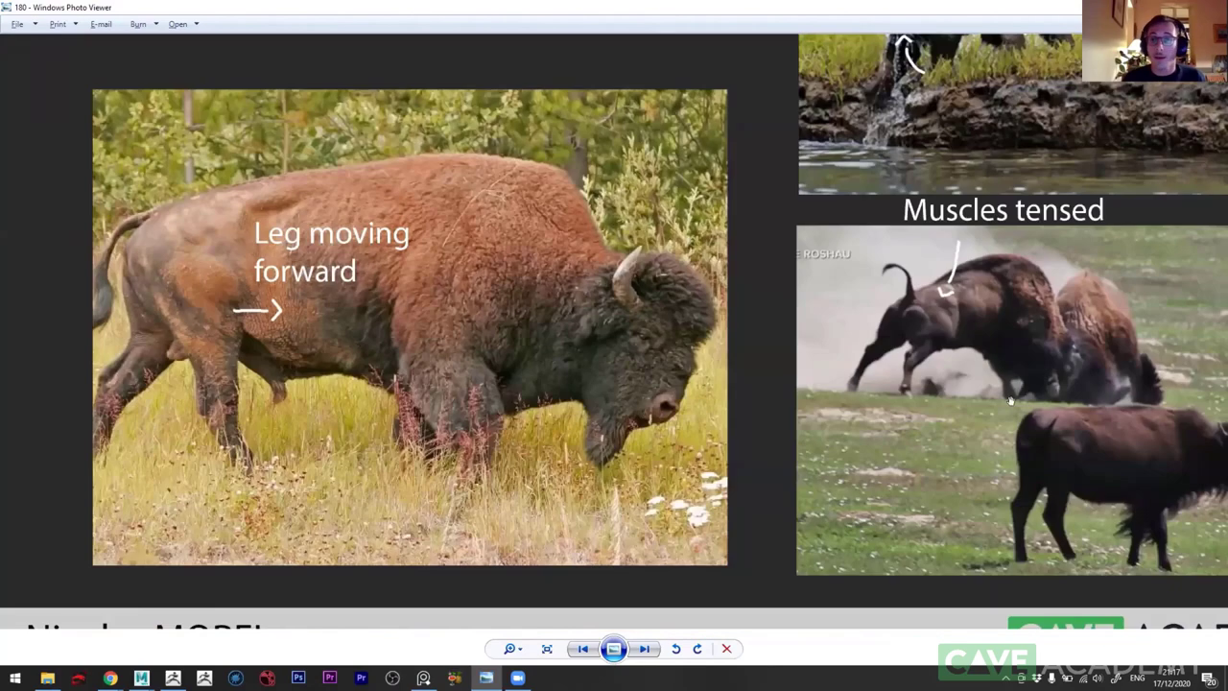
scroll(657, 347, "up", 1)
scroll(767, 349, "up", 1)
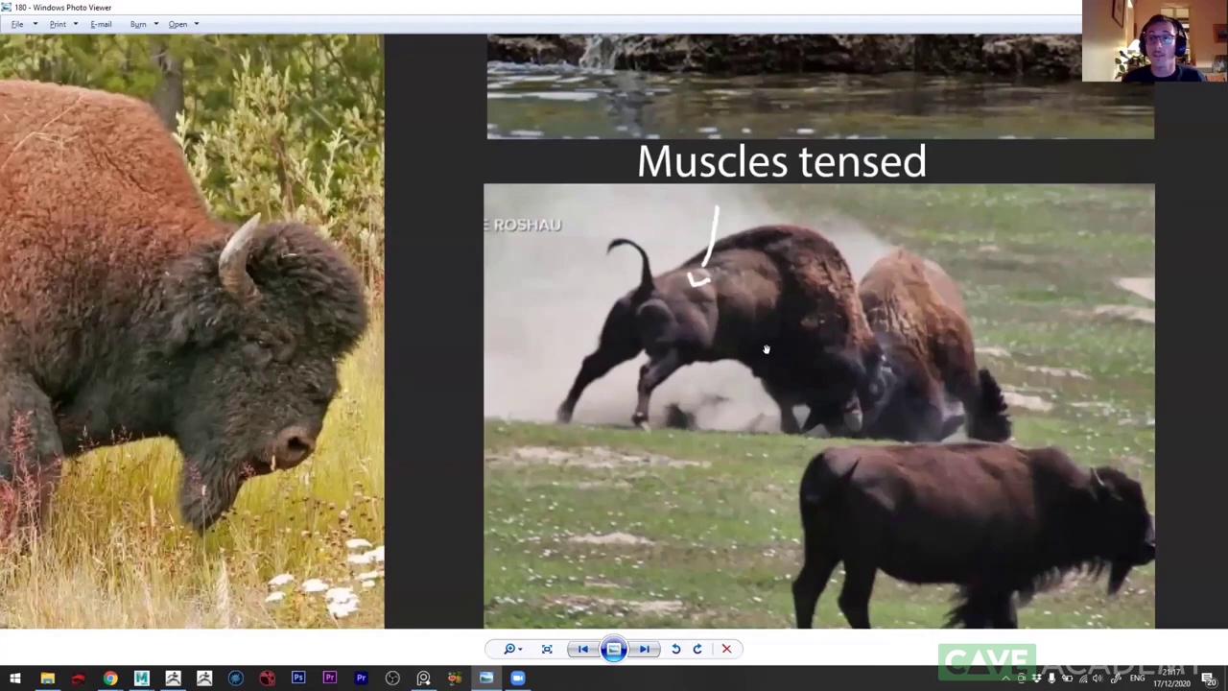
scroll(764, 350, "up", 1)
scroll(715, 435, "up", 1)
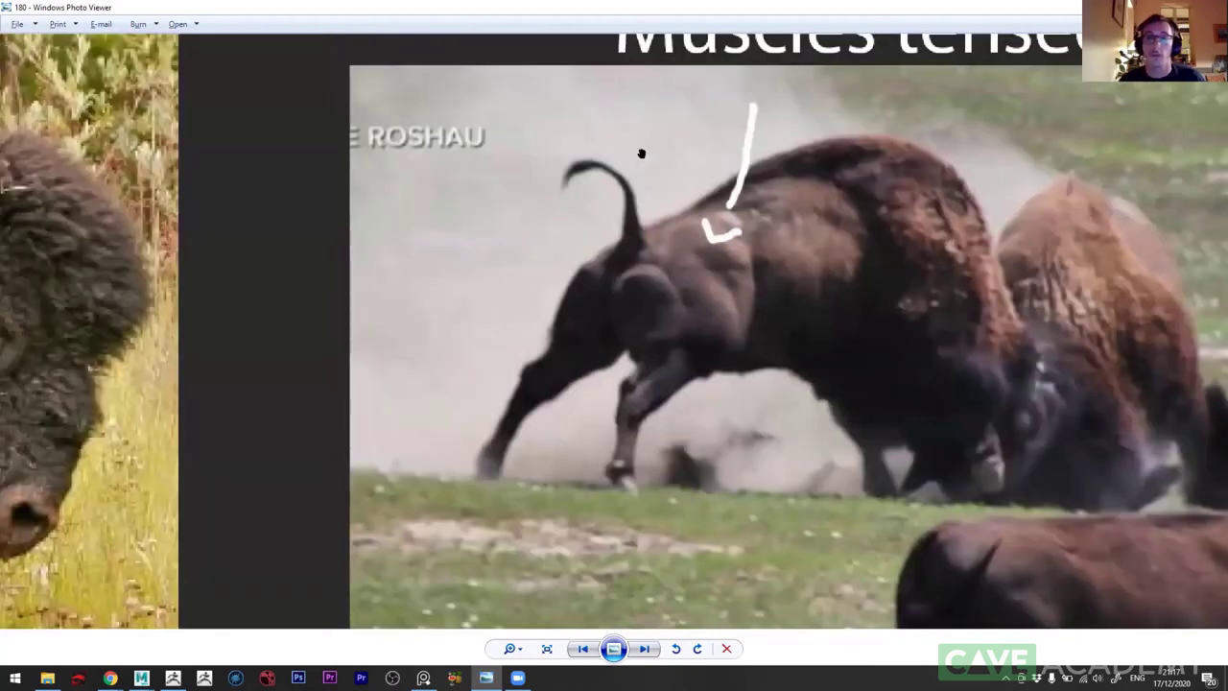
scroll(603, 492, "down", 2)
scroll(595, 365, "up", 1)
scroll(587, 225, "down", 1)
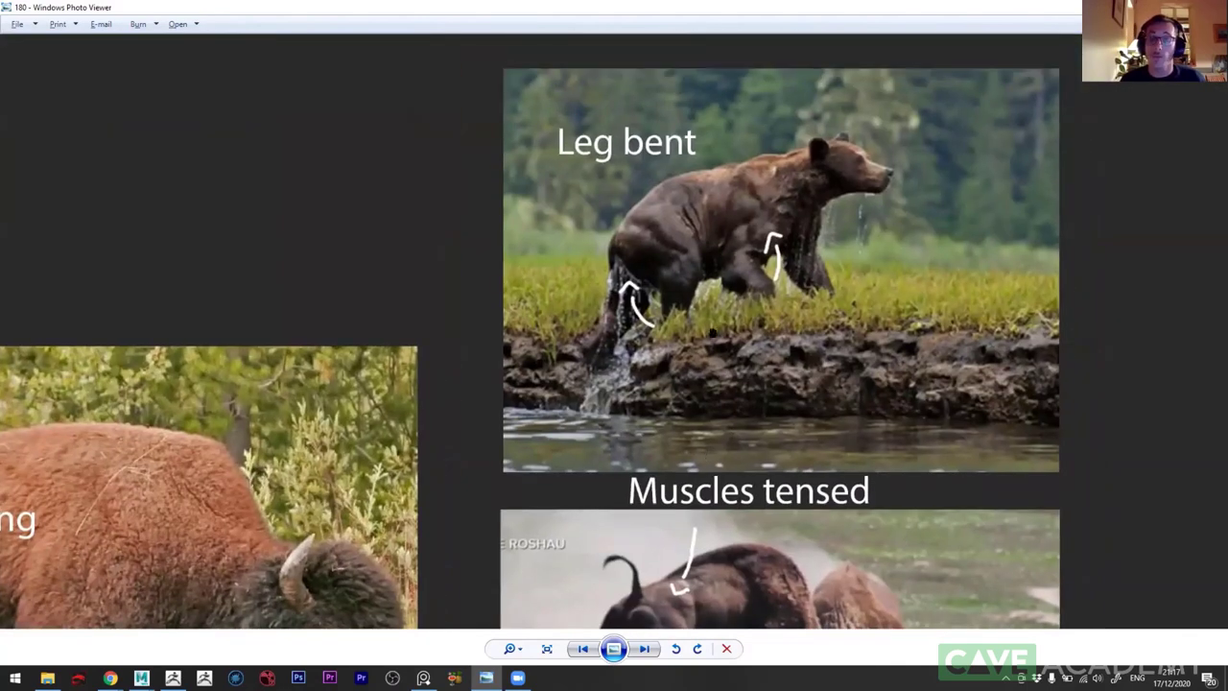
scroll(586, 225, "up", 1)
scroll(585, 343, "up", 1)
scroll(554, 311, "up", 1)
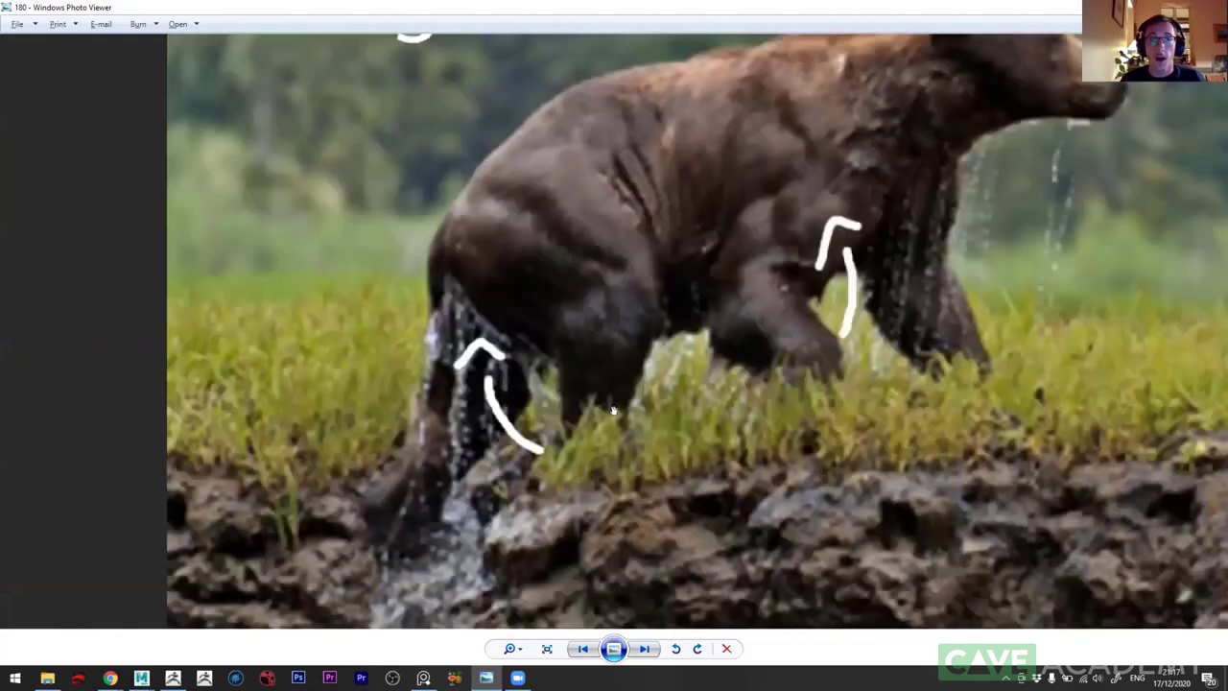
scroll(470, 432, "up", 1)
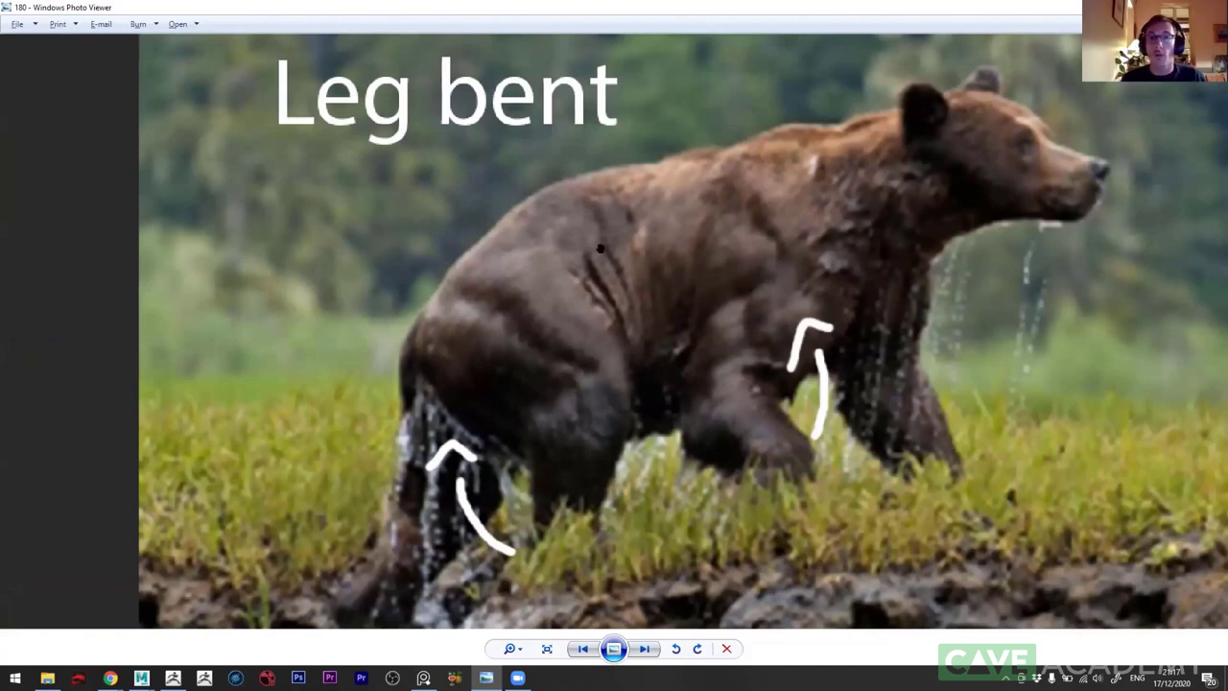
scroll(555, 395, "down", 1)
scroll(525, 457, "down", 1)
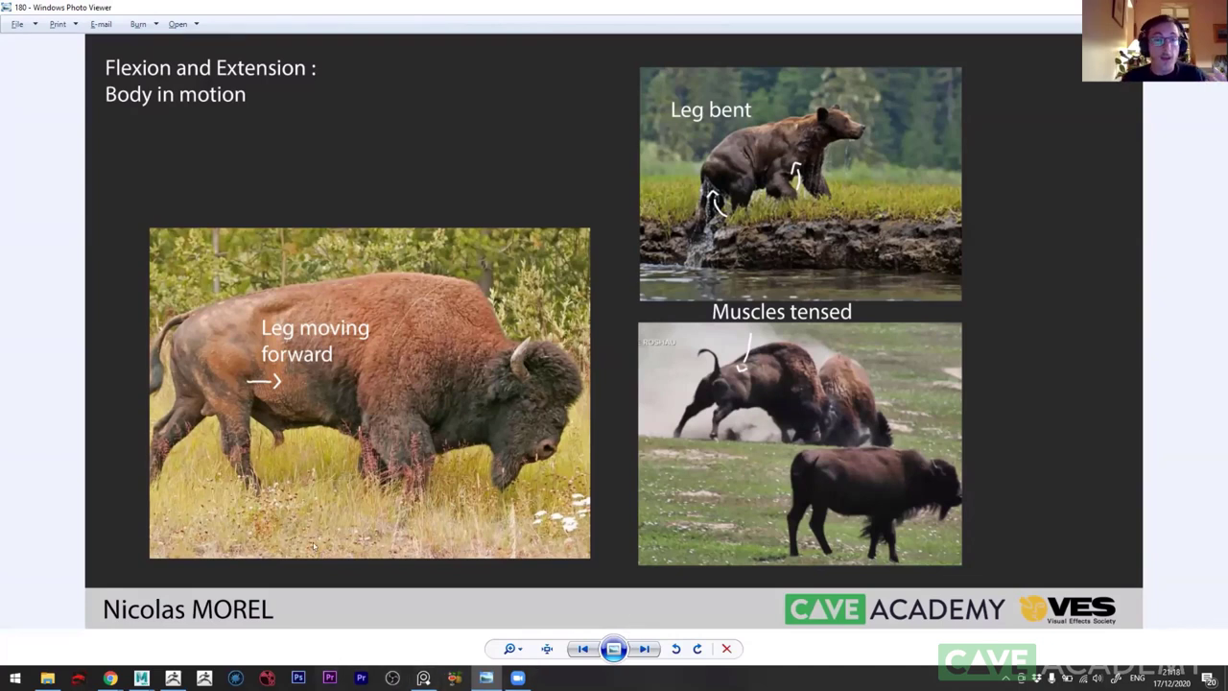
scroll(234, 394, "up", 2)
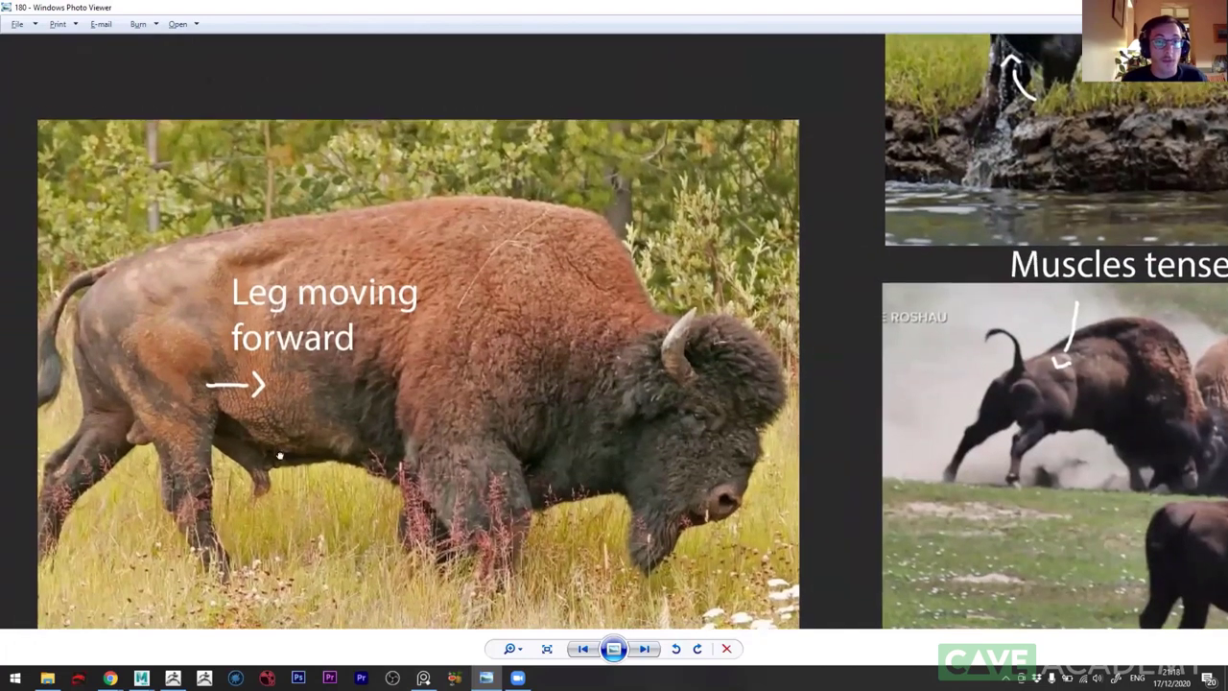
left_click_drag(120, 282, 222, 311)
scroll(280, 420, "up", 1)
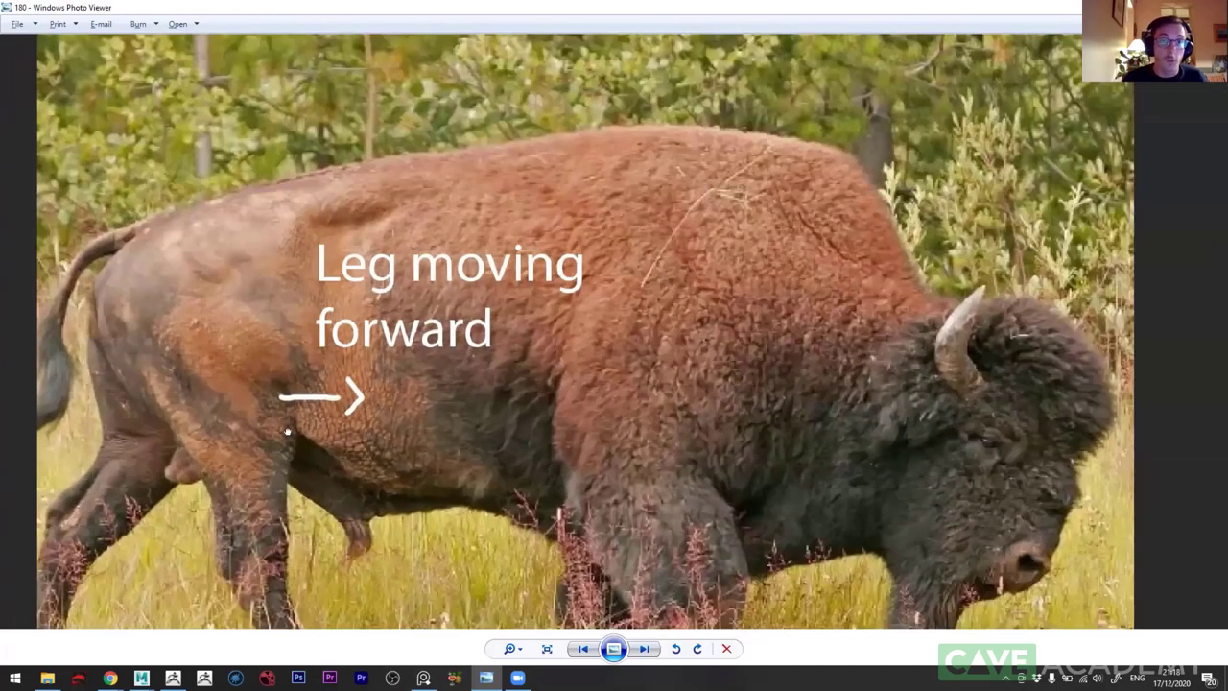
scroll(286, 430, "up", 1)
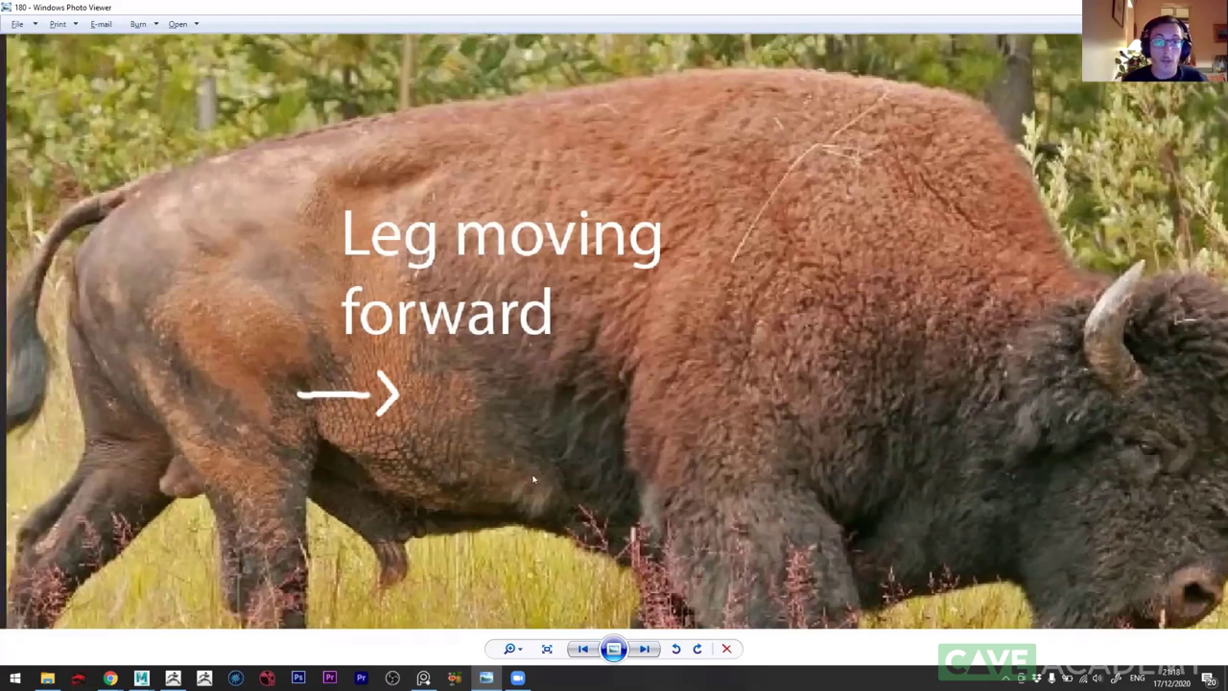
left_click_drag(483, 262, 588, 284)
scroll(614, 365, "down", 1)
scroll(638, 405, "down", 1)
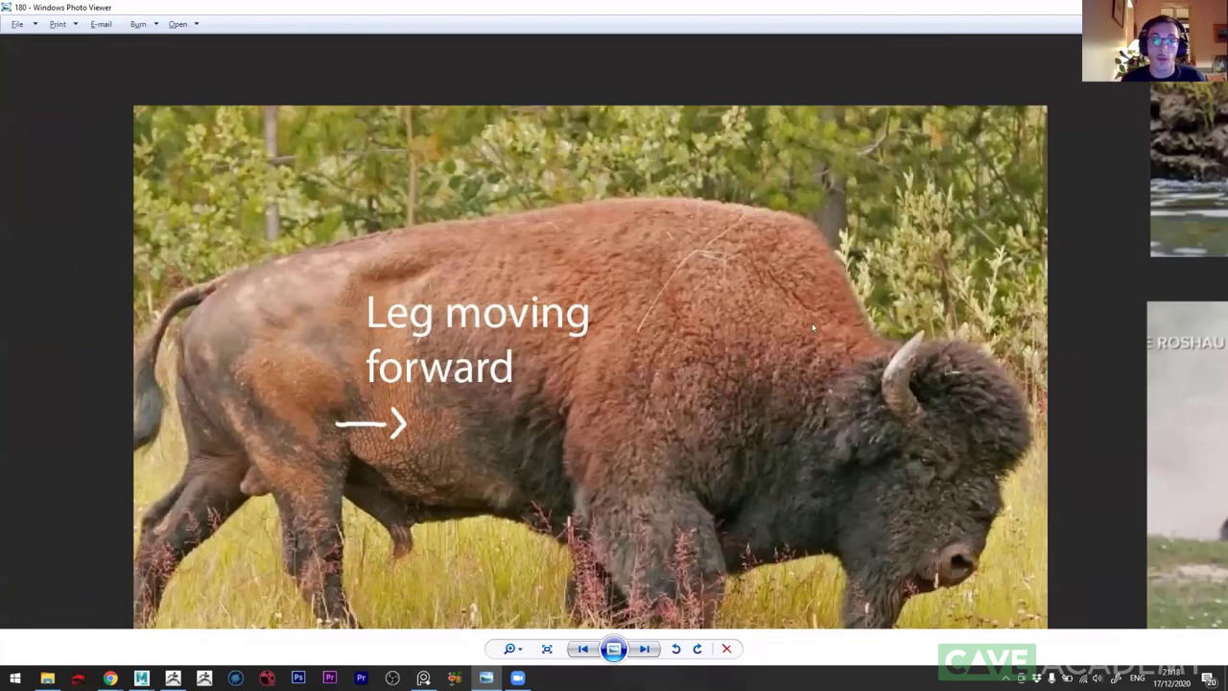
- Compare the PureRef cow anatomy board with the bison slide, zooming in each
left_click(423, 678)
scroll(533, 415, "down", 1)
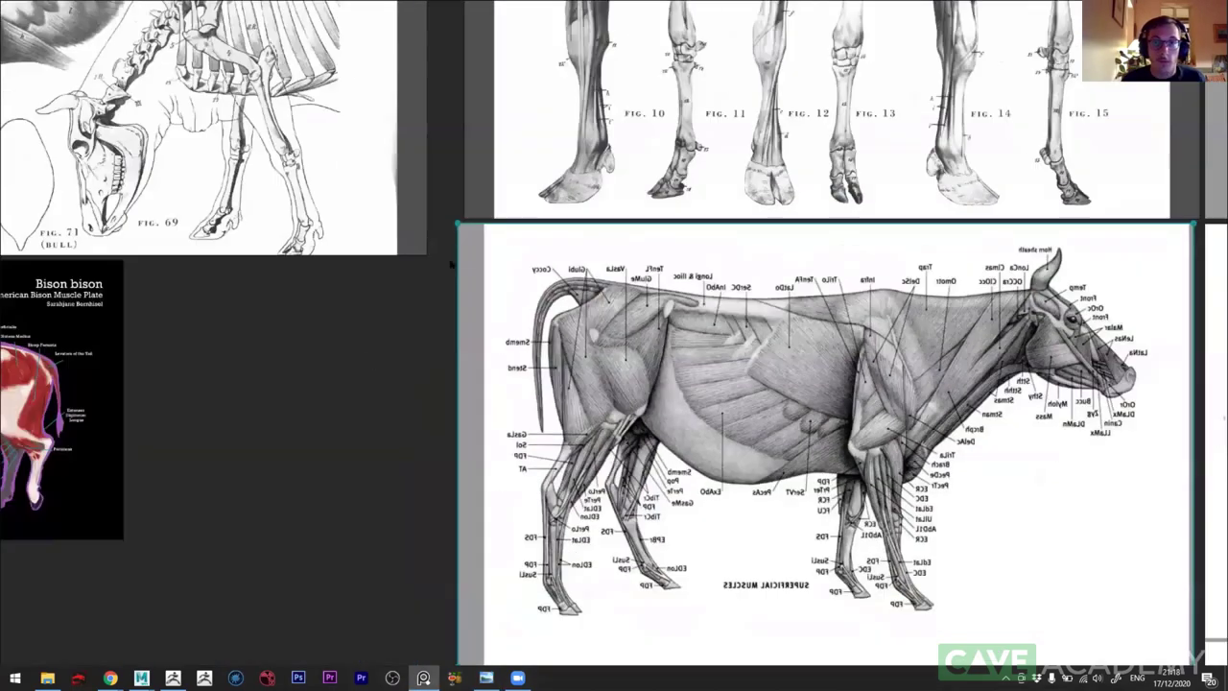
scroll(537, 418, "down", 1)
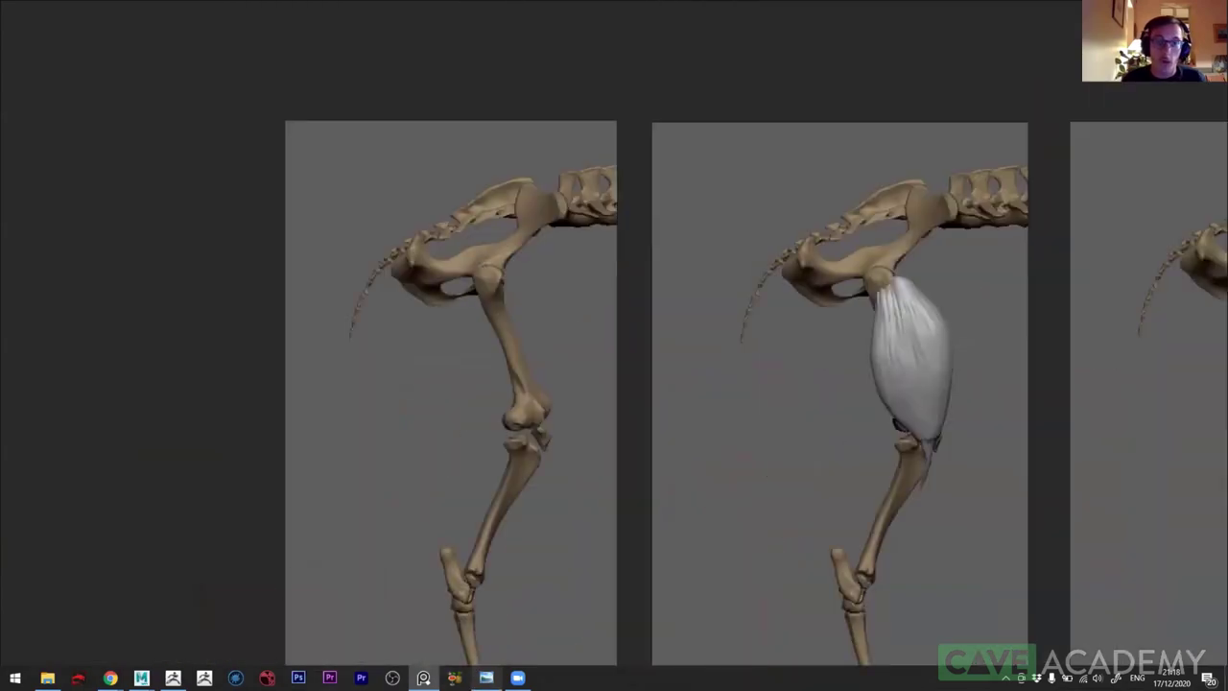
left_click(487, 677)
scroll(295, 347, "up", 1)
scroll(329, 266, "up", 1)
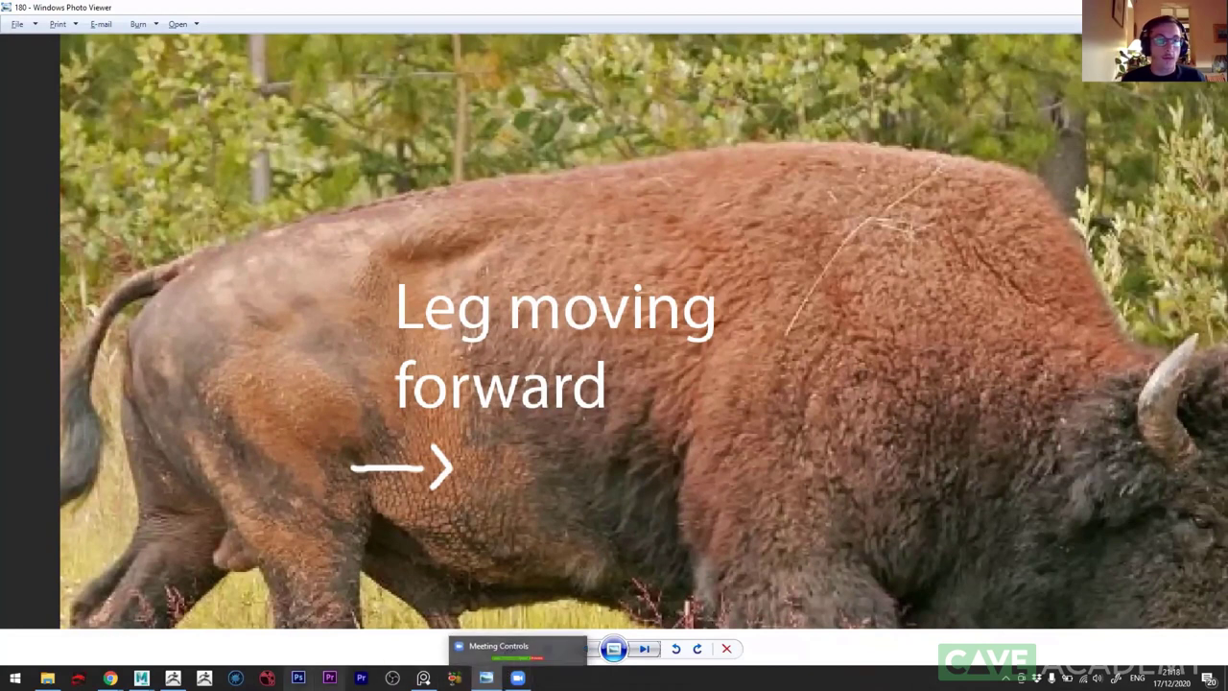
- Pan the anatomy board to the bison and cow references, then revisit the Leg moving forward slide
mouse_move(487, 678)
left_click(390, 648)
scroll(494, 424, "down", 2)
middle_click_drag(575, 455, 219, 496)
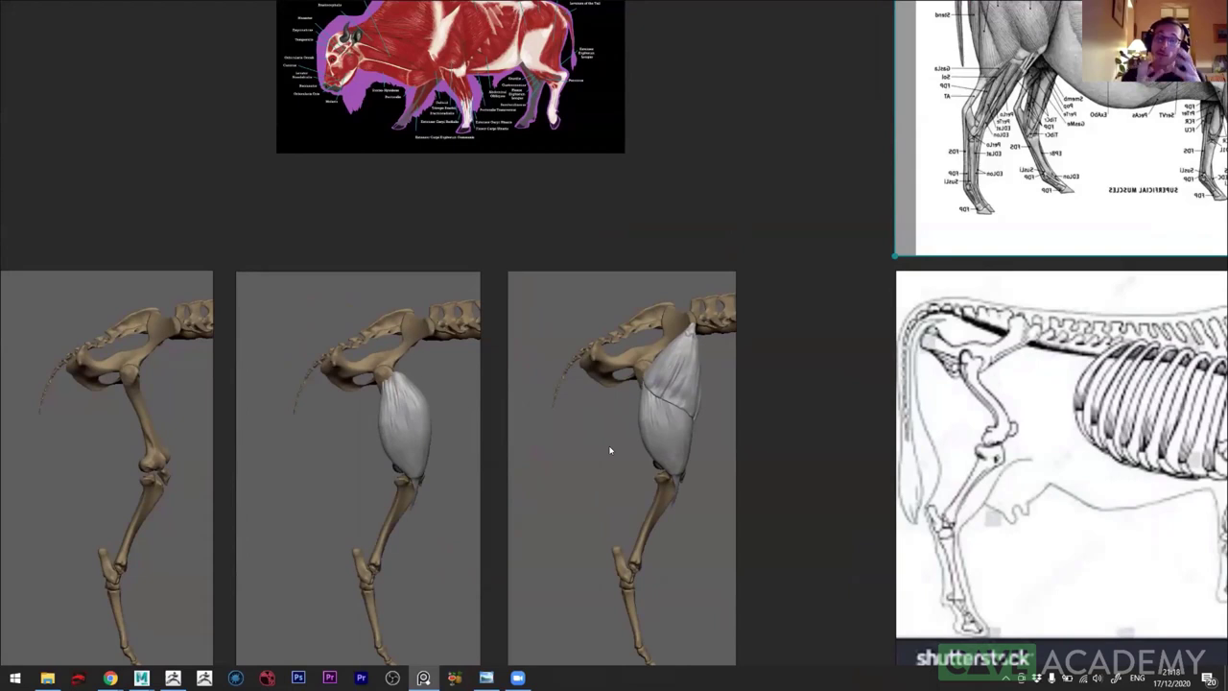
left_click(486, 677)
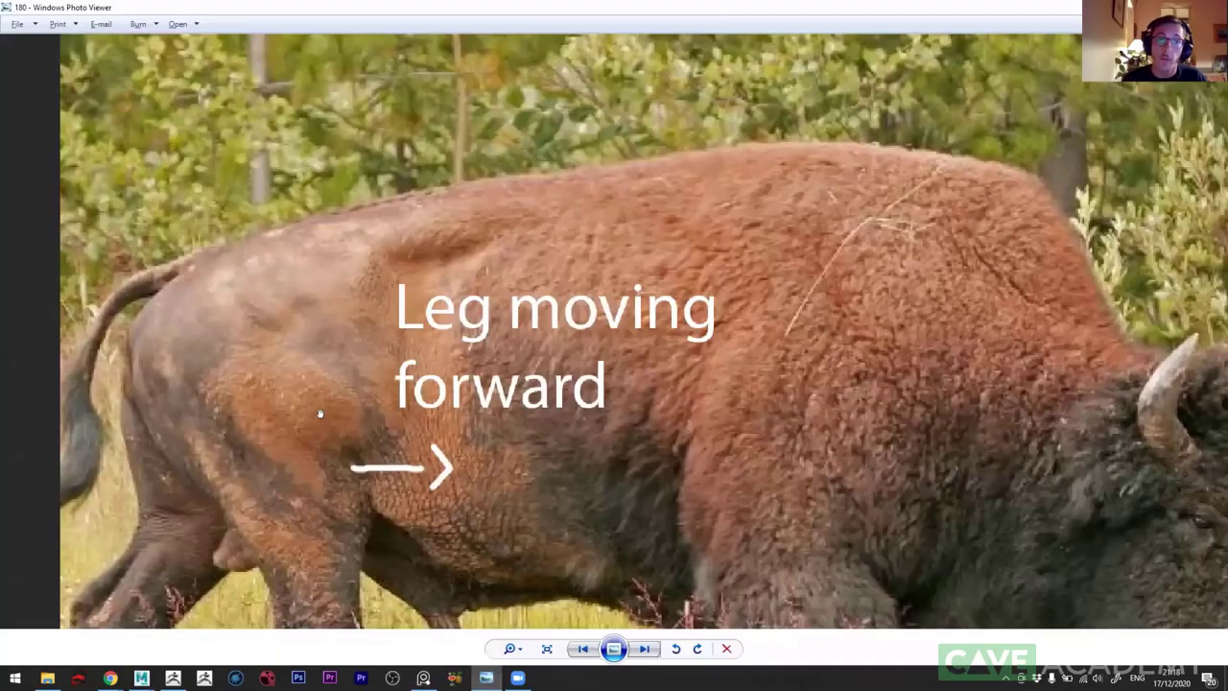
- Bring the PureRef board back and zoom around the leg-muscle renders and cow skeleton plates
left_click(423, 677)
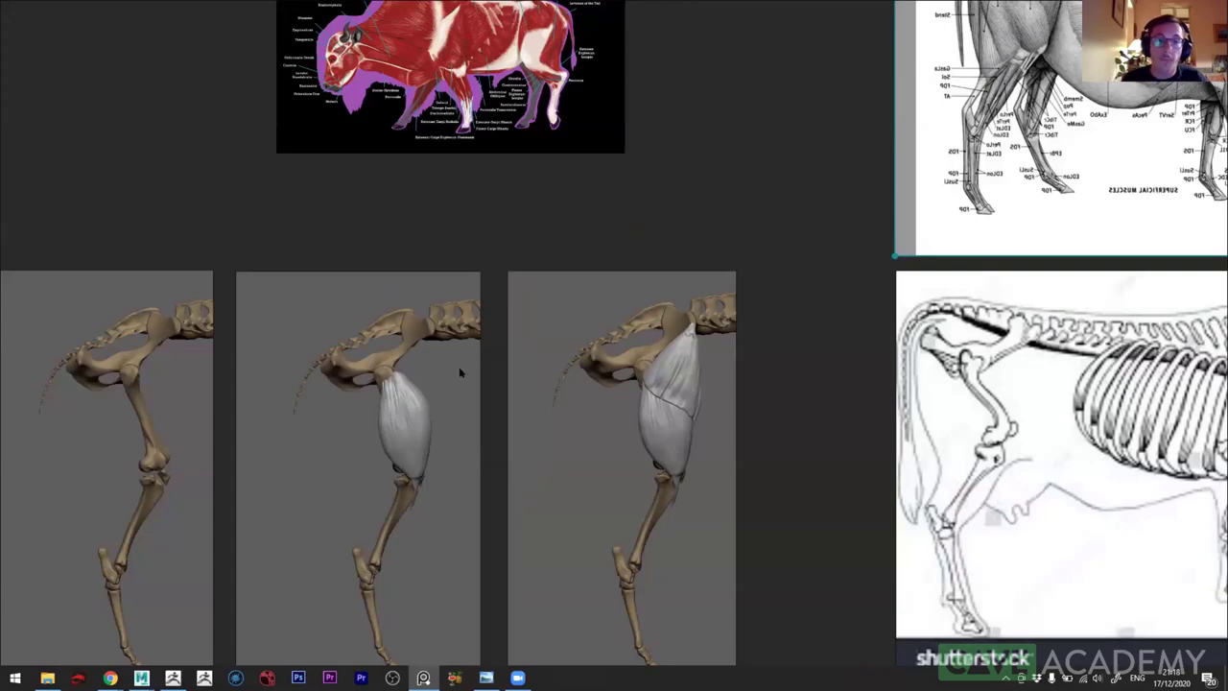
scroll(631, 425, "down", 3)
scroll(910, 386, "down", 2)
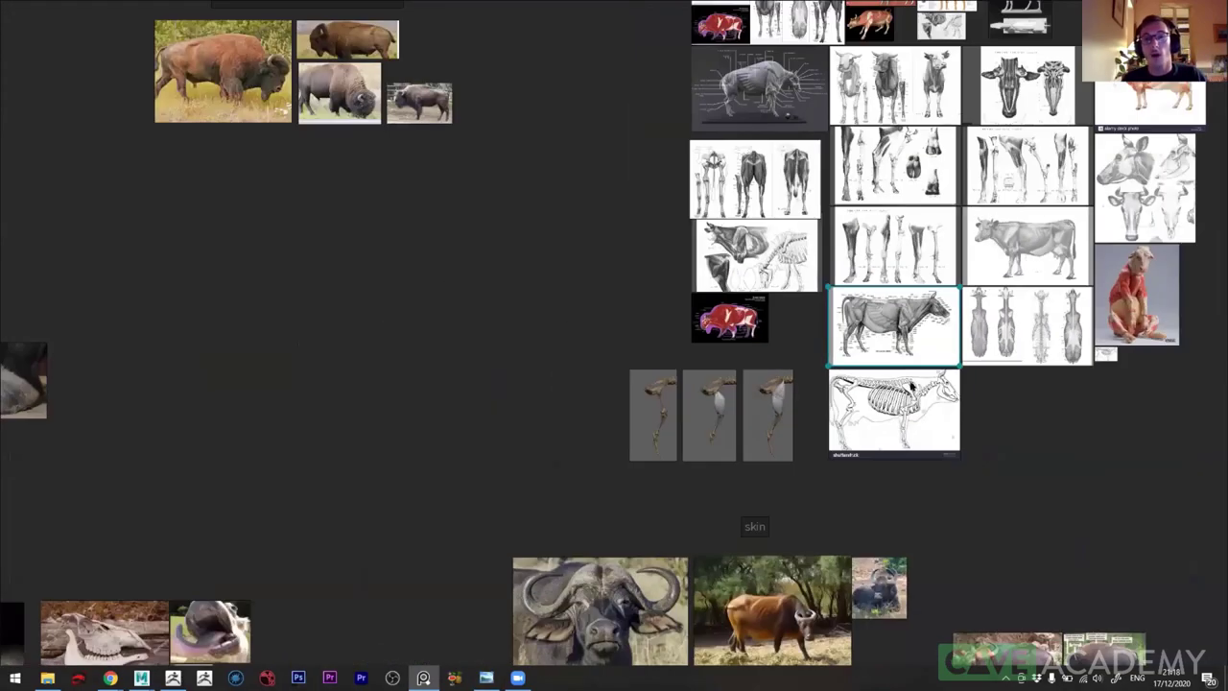
scroll(914, 386, "down", 2)
scroll(854, 370, "down", 1)
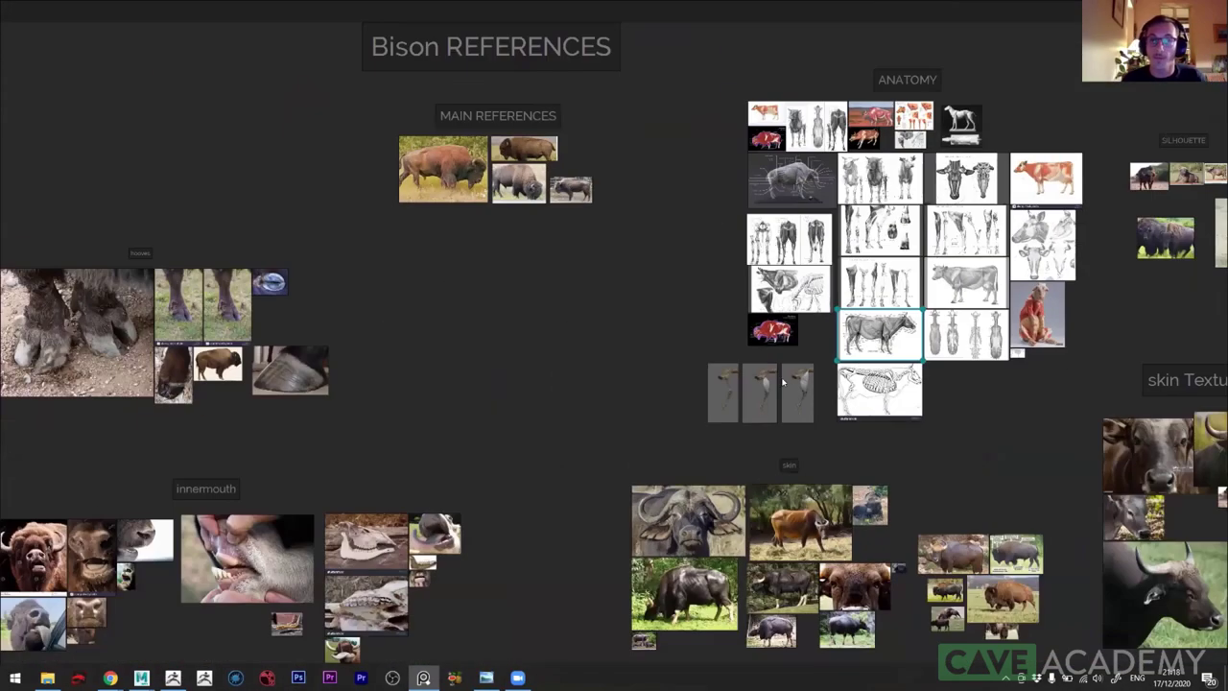
scroll(782, 382, "up", 2)
scroll(712, 415, "up", 2)
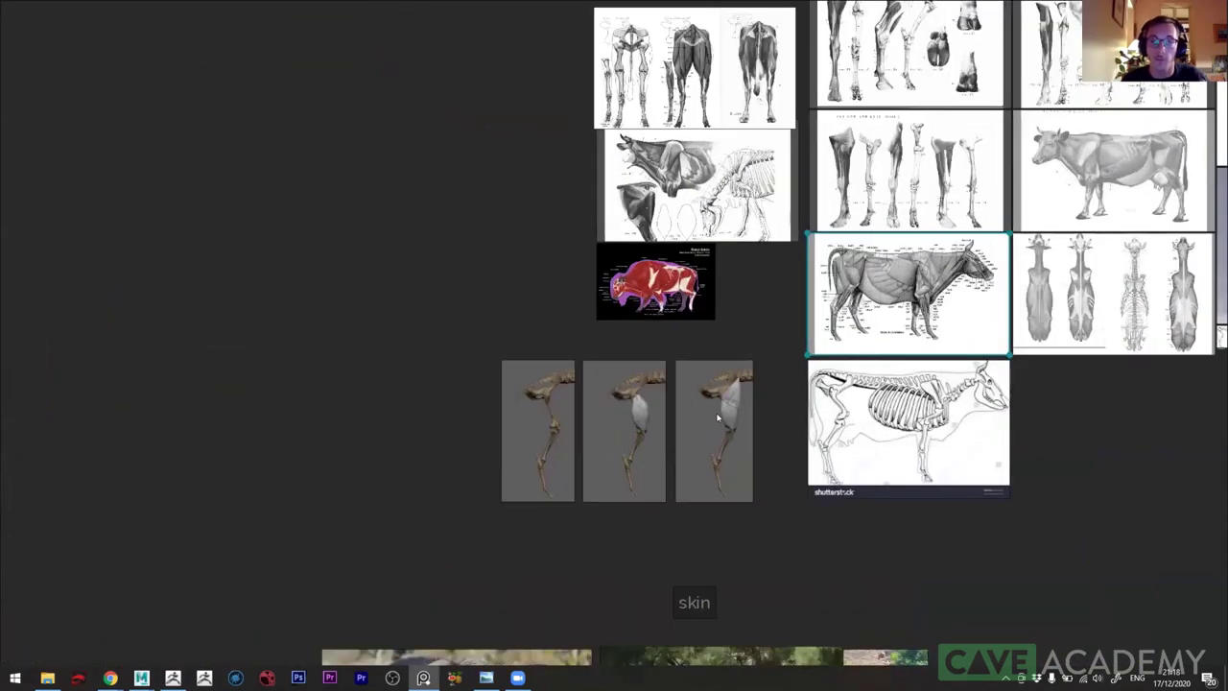
- Return to Photo Viewer and advance to slide 190, the BISON TUTORIAL anatomy progress stages
left_click(488, 676)
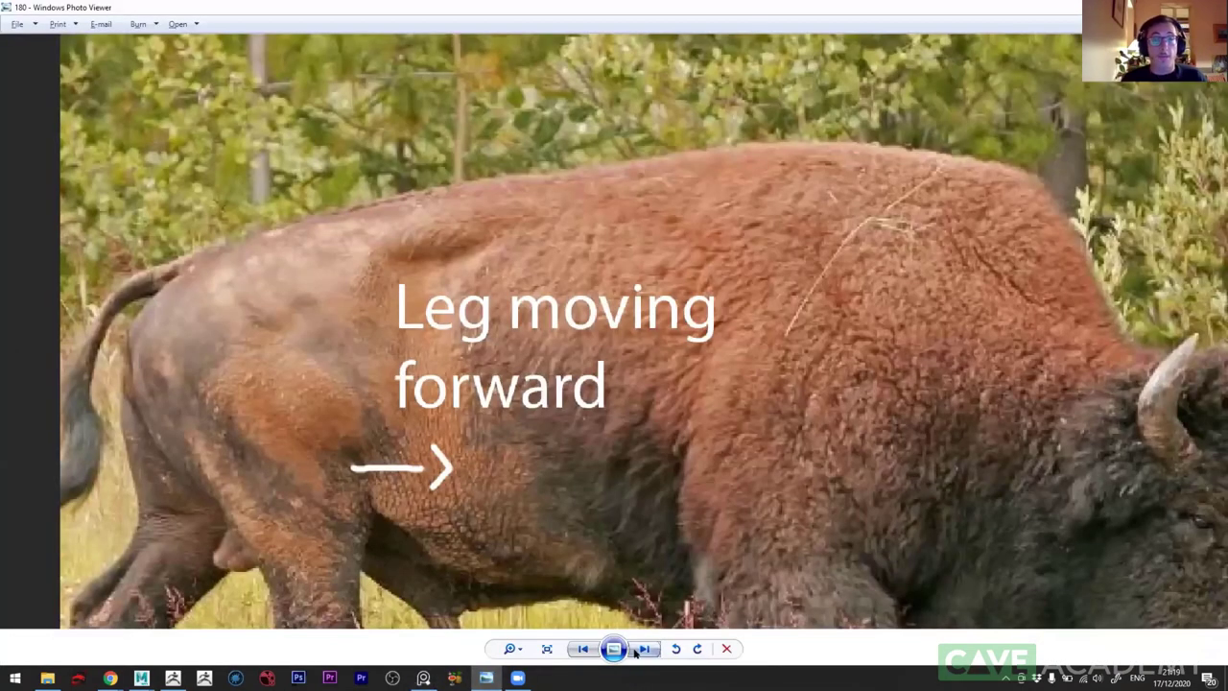
left_click(637, 652)
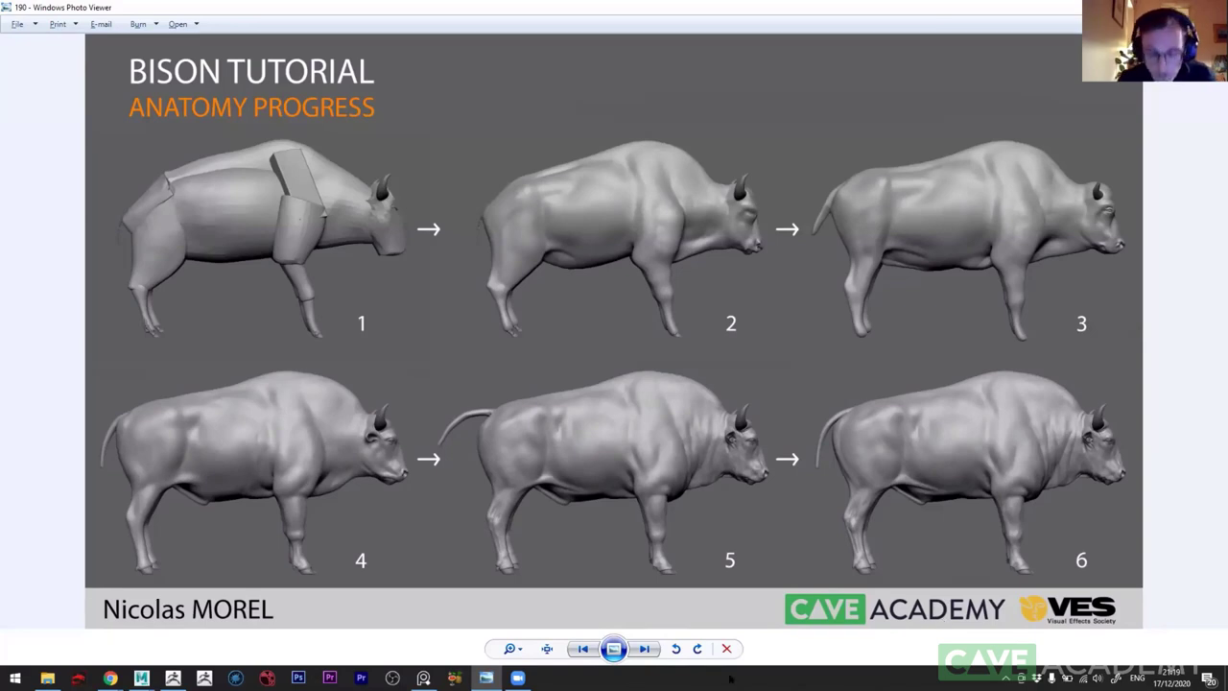
- Advance to slide 200, "The Making of 'Elephorse'" title slide
left_click(645, 650)
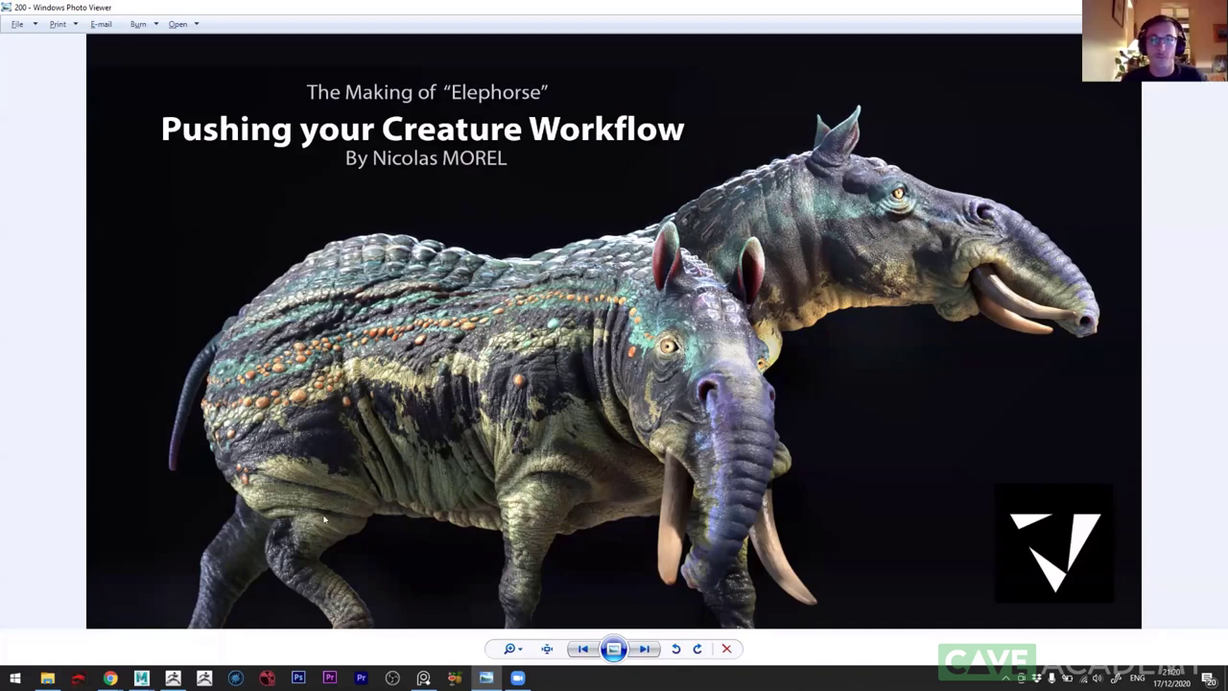
- Advance to slide 210, the Reference board of proportions, shapes, colors and patterns
left_click(637, 656)
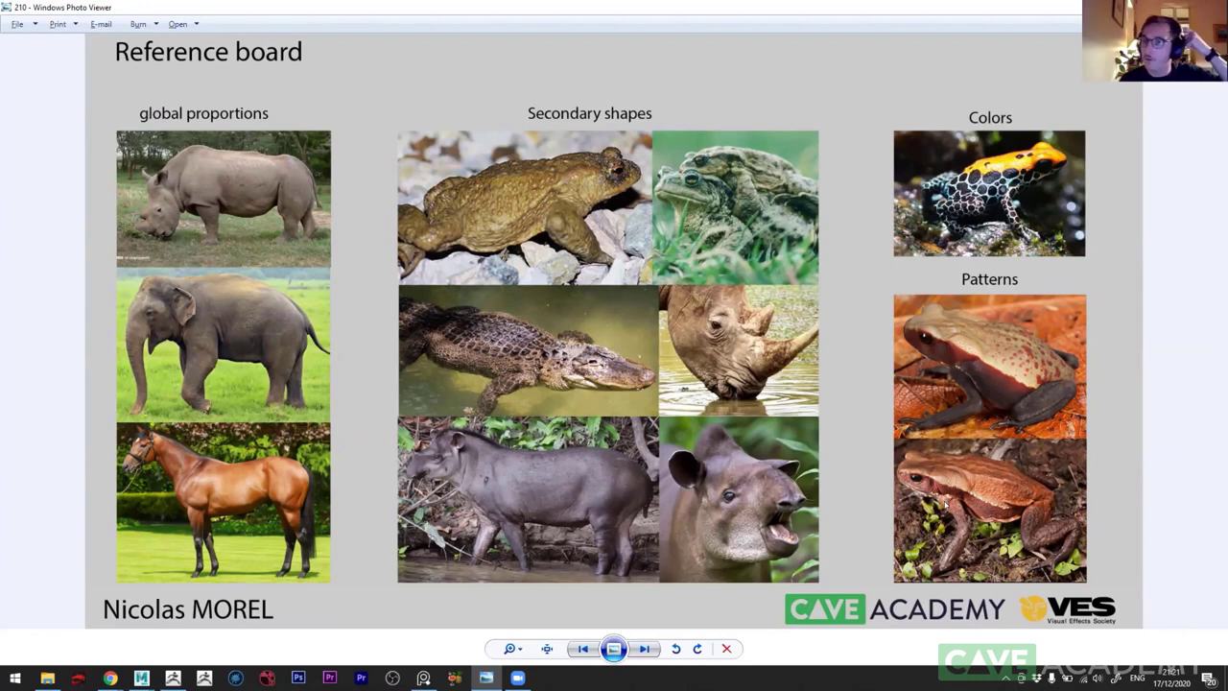
- Zoom in and back out on the Reference board slide, then Alt+Tab to PureRef
scroll(1042, 475, "up", 1)
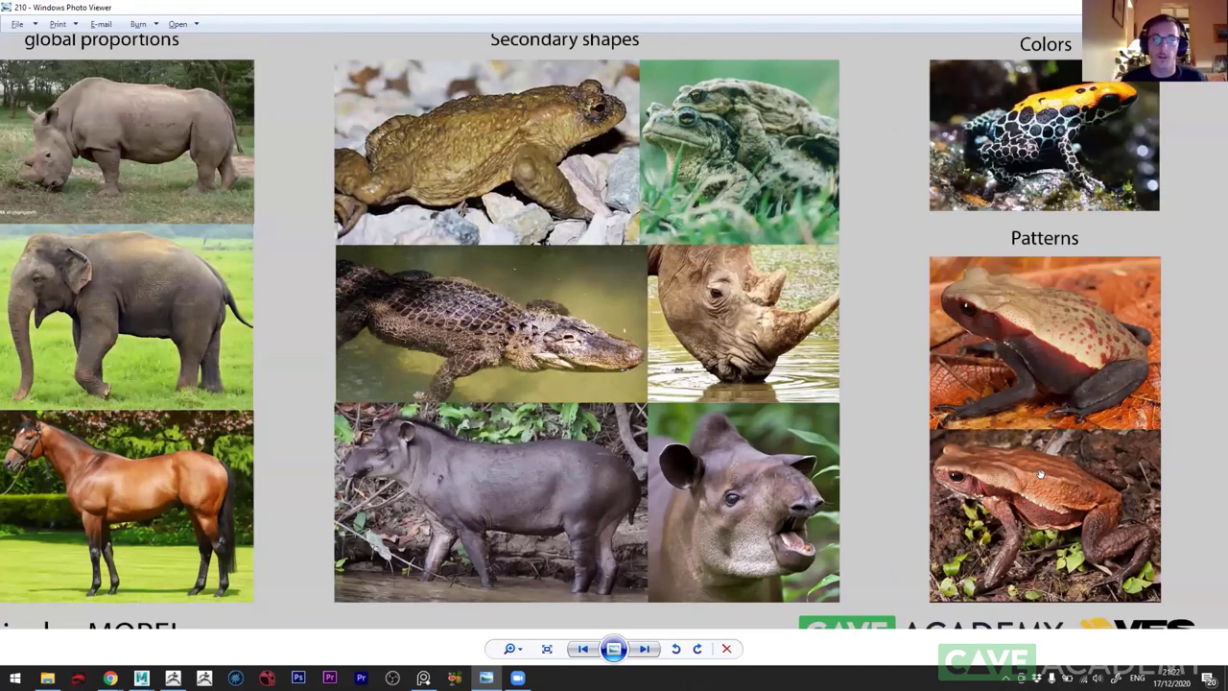
scroll(555, 491, "down", 1)
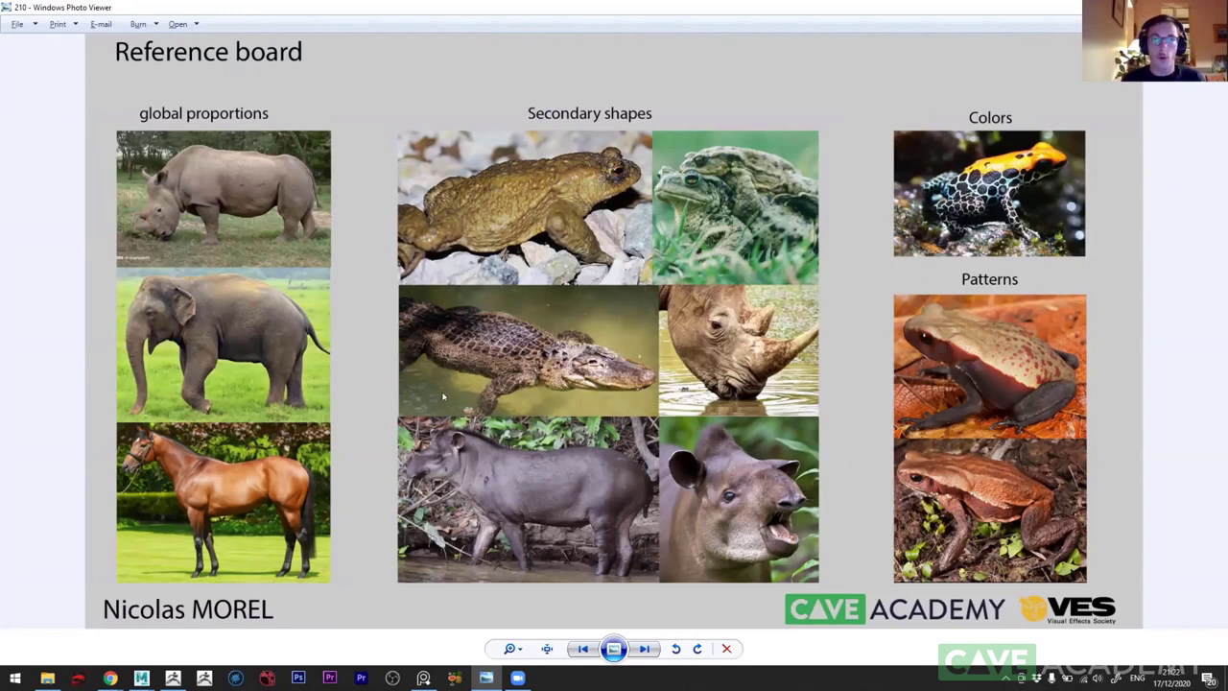
key("alt+Tab")
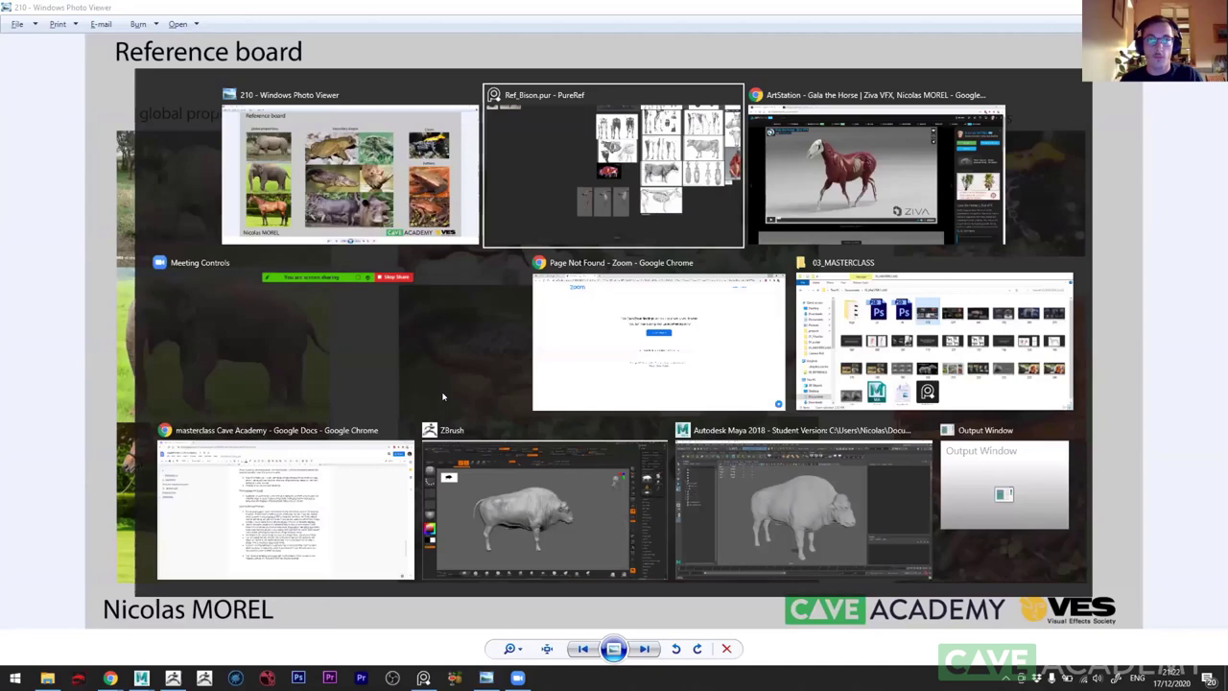
- Zoom out to survey the whole Bison REFERENCES board, then back in
scroll(346, 177, "down", 2)
scroll(327, 249, "down", 3)
scroll(422, 307, "down", 2)
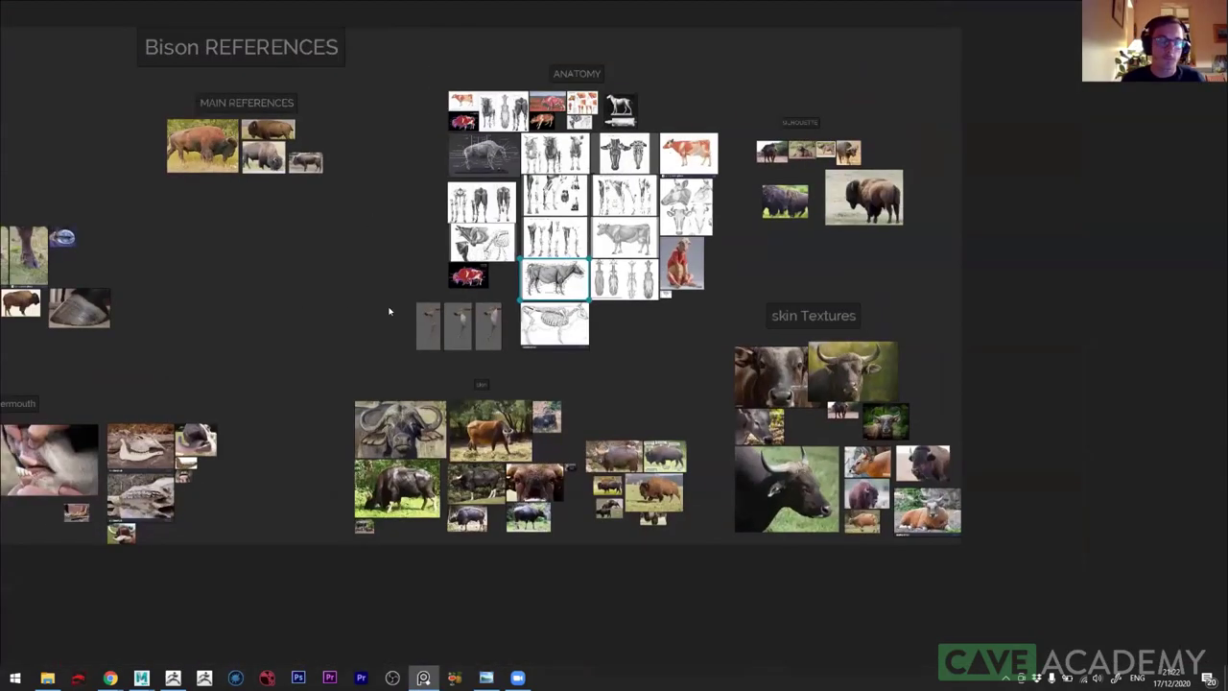
scroll(370, 343, "down", 1)
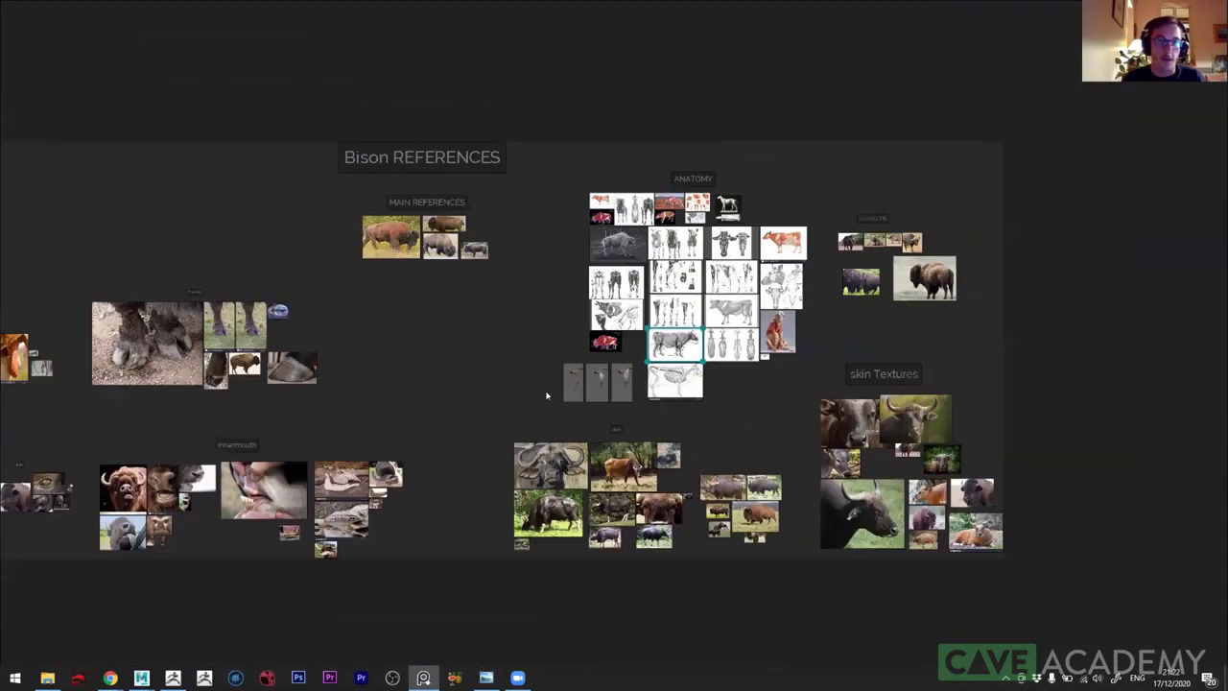
scroll(578, 268, "up", 3)
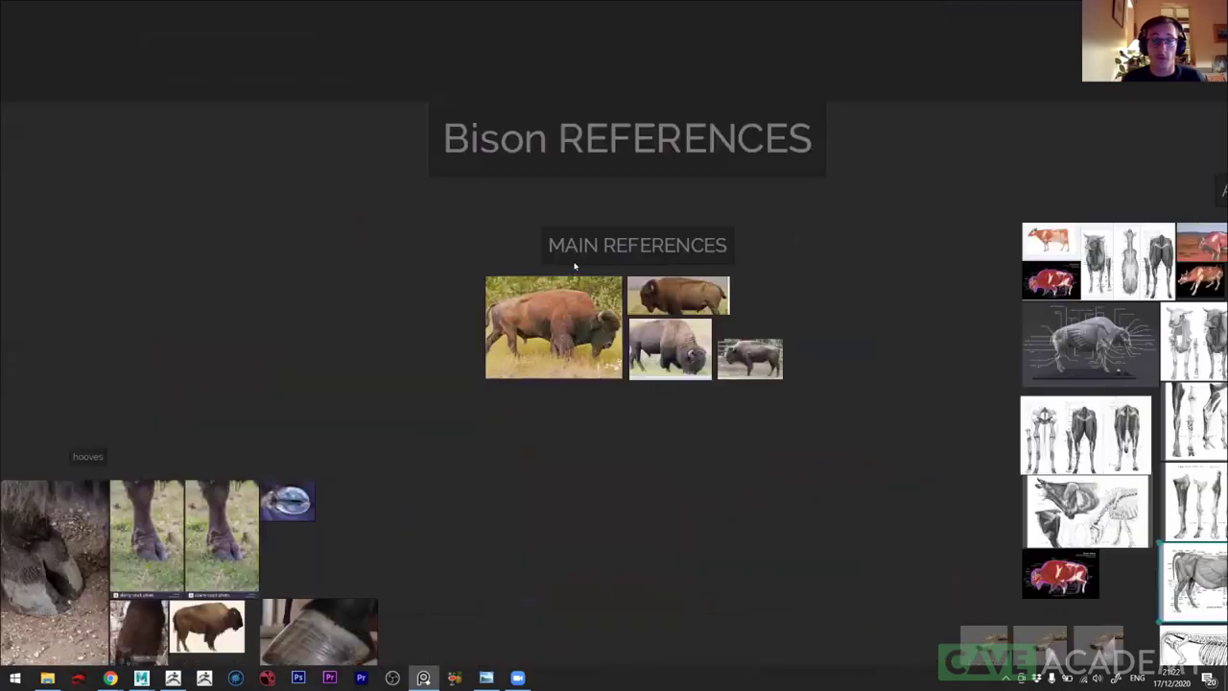
scroll(623, 284, "up", 2)
scroll(628, 286, "up", 2)
scroll(754, 469, "up", 1)
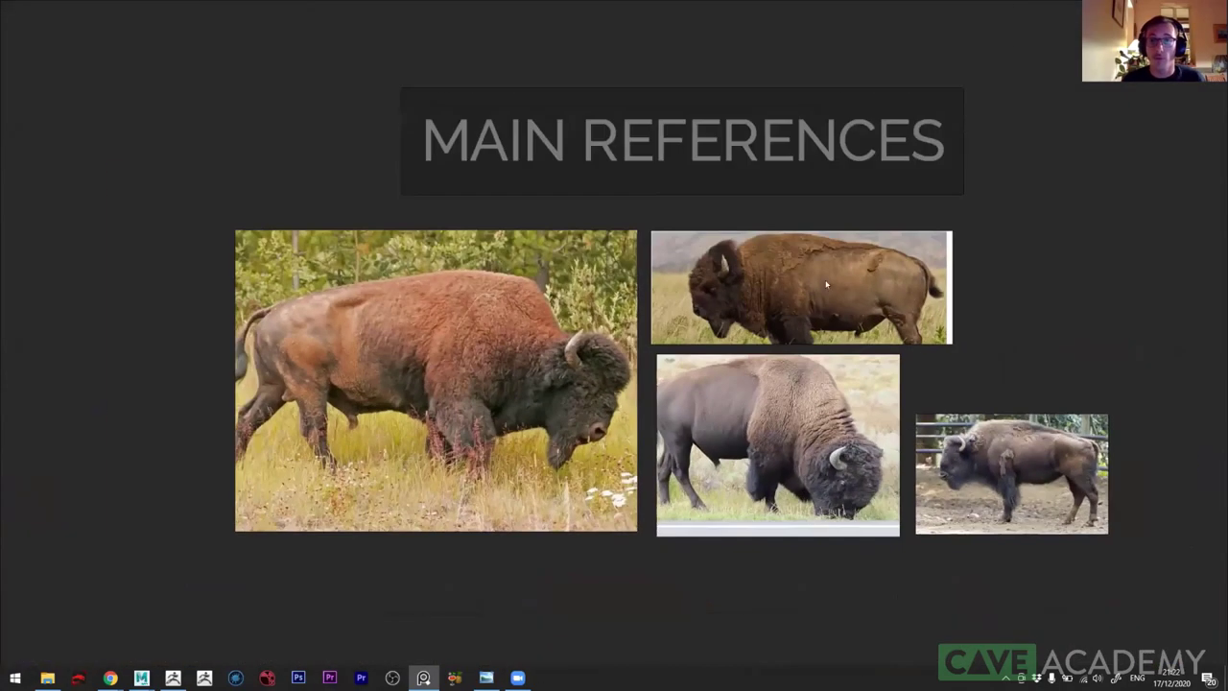
scroll(796, 365, "down", 3)
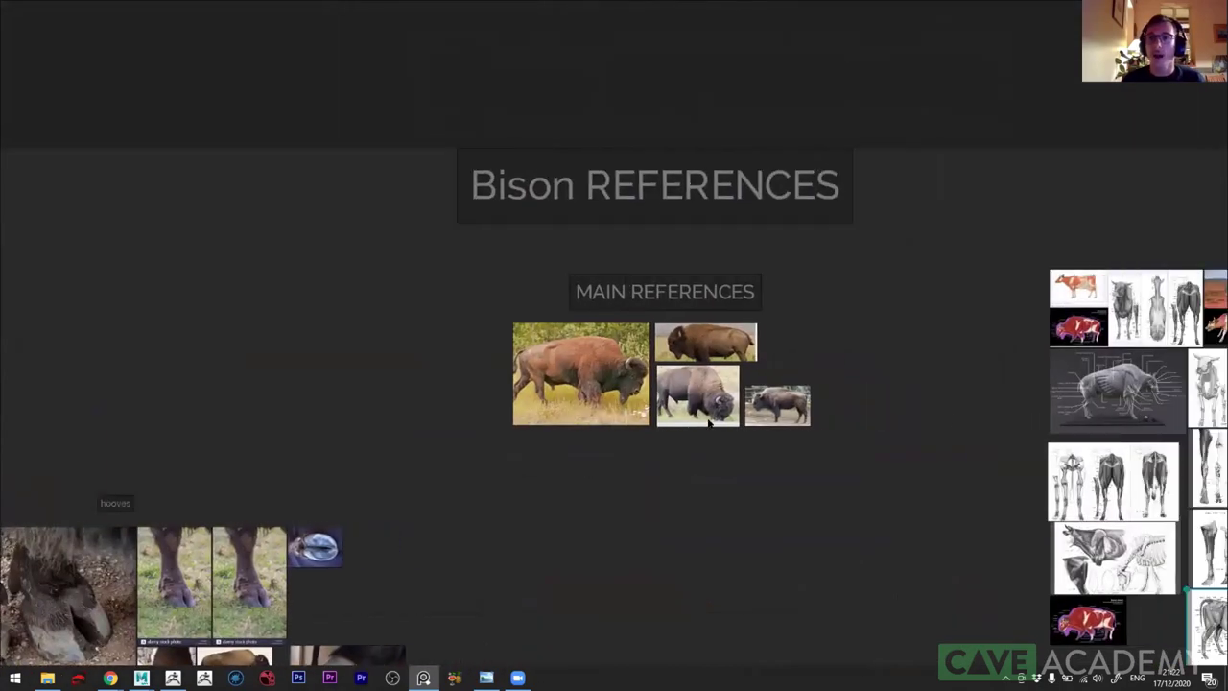
- Pan across the ANATOMY and SILHOUETTE groups, then zoom in on the four MAIN REFERENCES bison photos
scroll(710, 422, "right", 1)
scroll(497, 334, "right", 3)
scroll(497, 334, "right", 3)
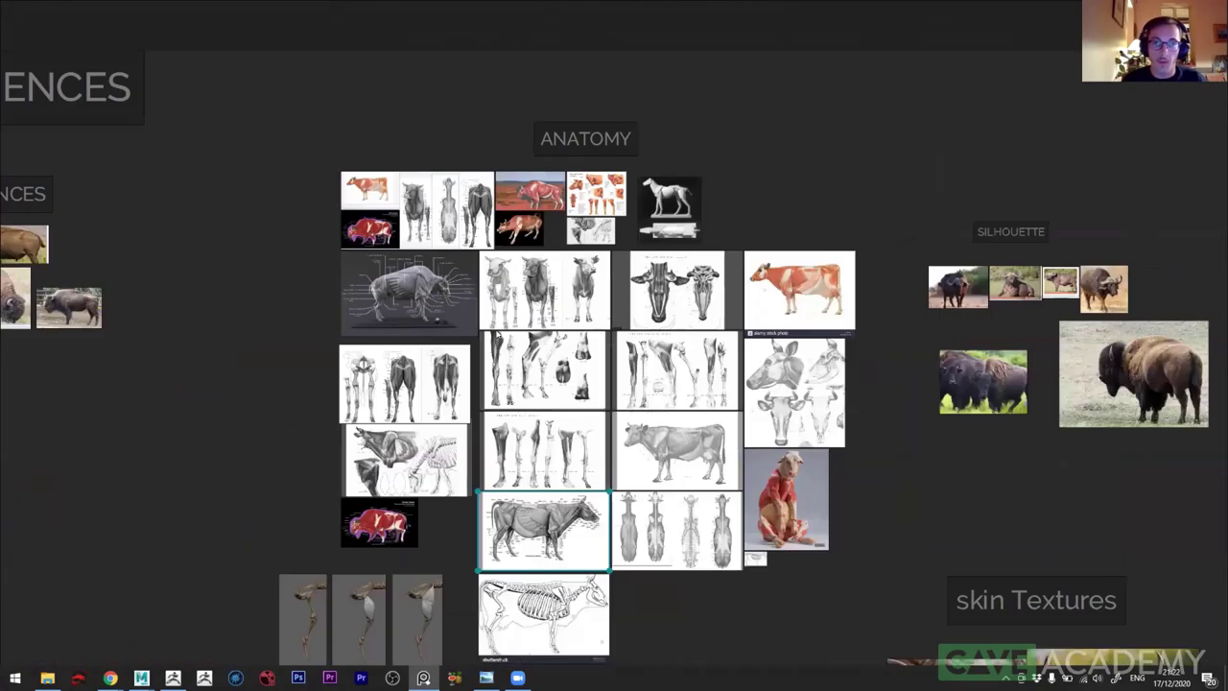
scroll(1091, 406, "down", 1)
scroll(1091, 405, "up", 1)
scroll(676, 490, "up", 3)
scroll(676, 489, "right", 1)
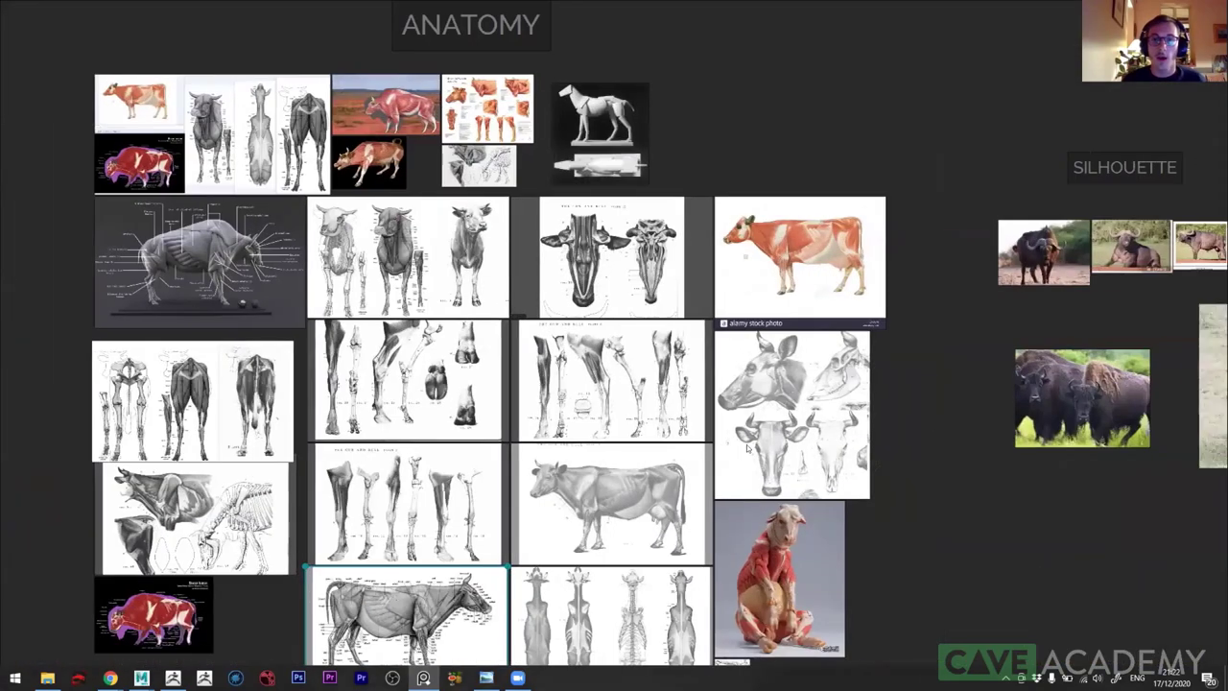
scroll(768, 489, "right", 2)
scroll(911, 499, "right", 3)
scroll(998, 507, "up", 1)
scroll(744, 447, "up", 2)
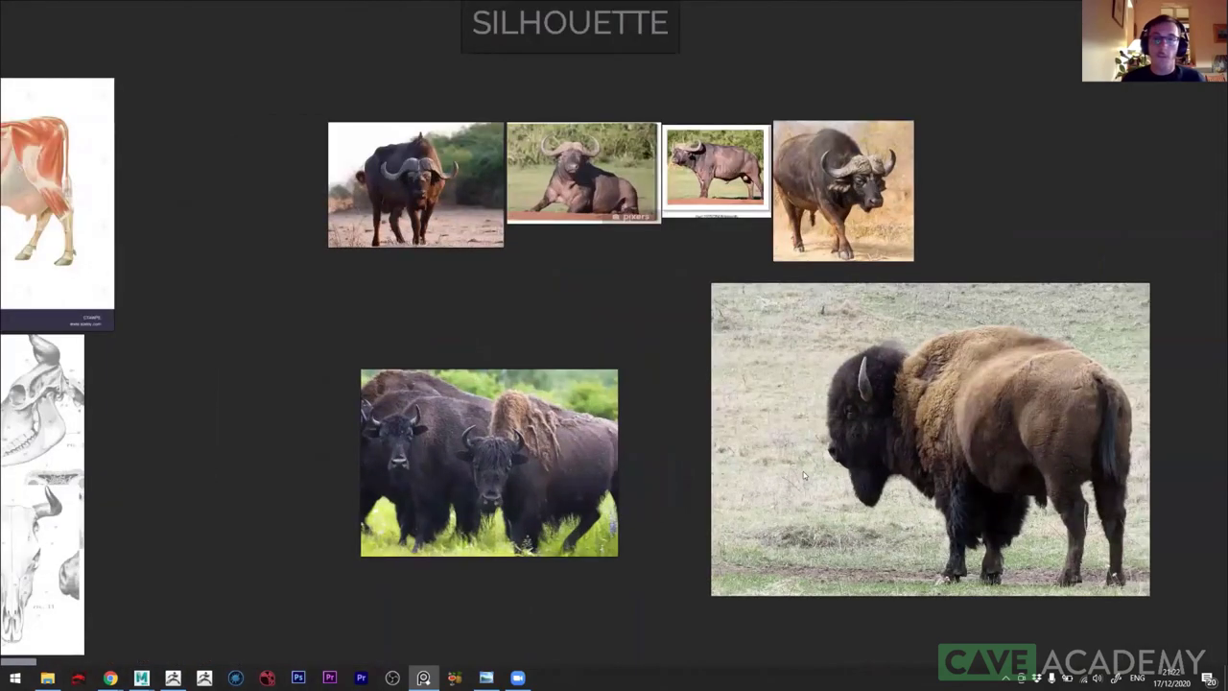
scroll(803, 472, "down", 5)
scroll(1017, 397, "left", 3)
scroll(543, 433, "left", 3)
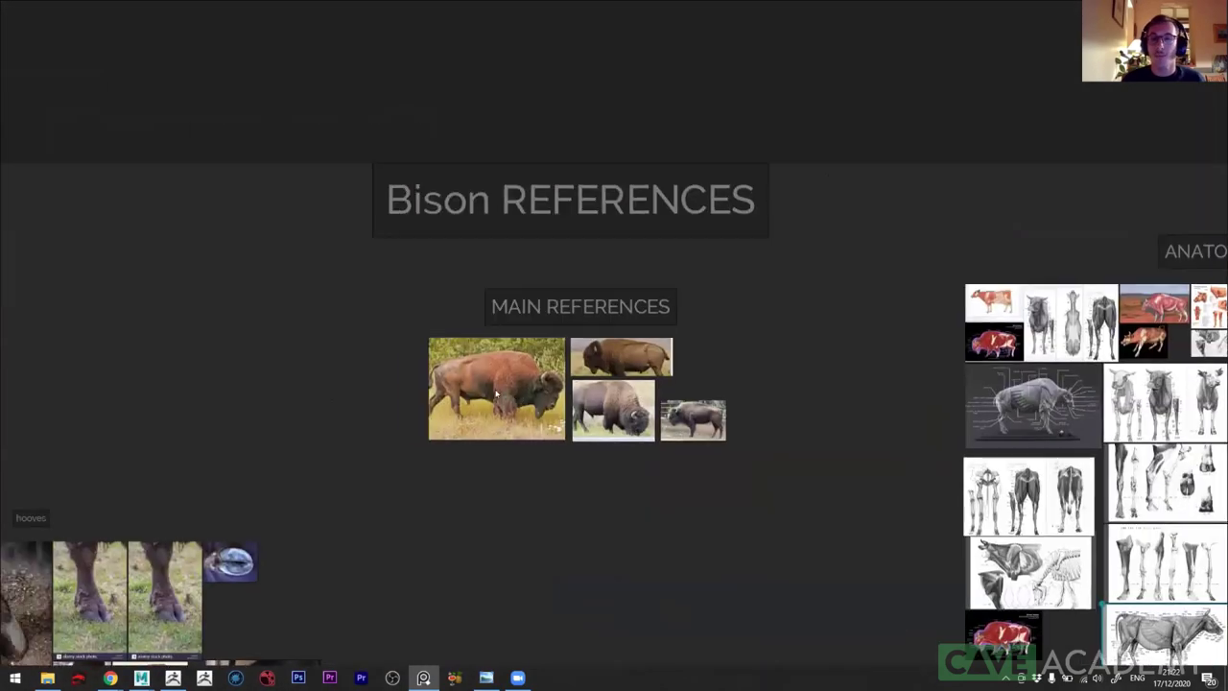
scroll(497, 394, "up", 3)
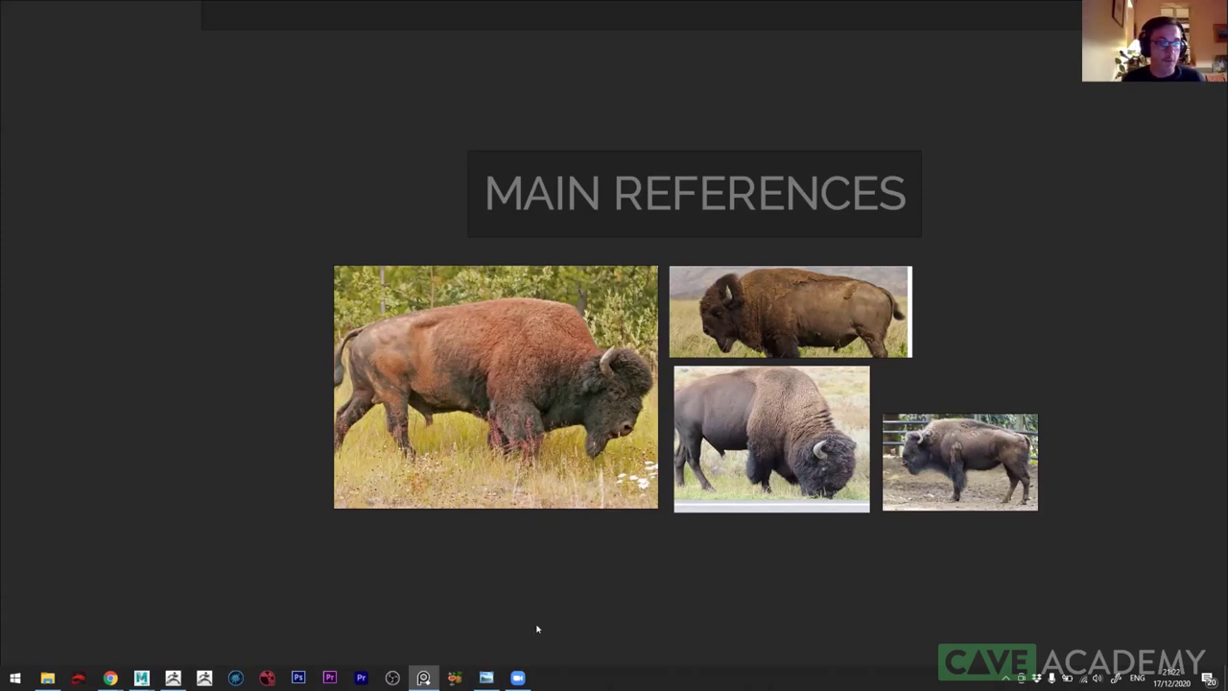
- Pan the PureRef board to the anatomy and skin texture groups, then back toward Bison REFERENCES
scroll(674, 534, "down", 5)
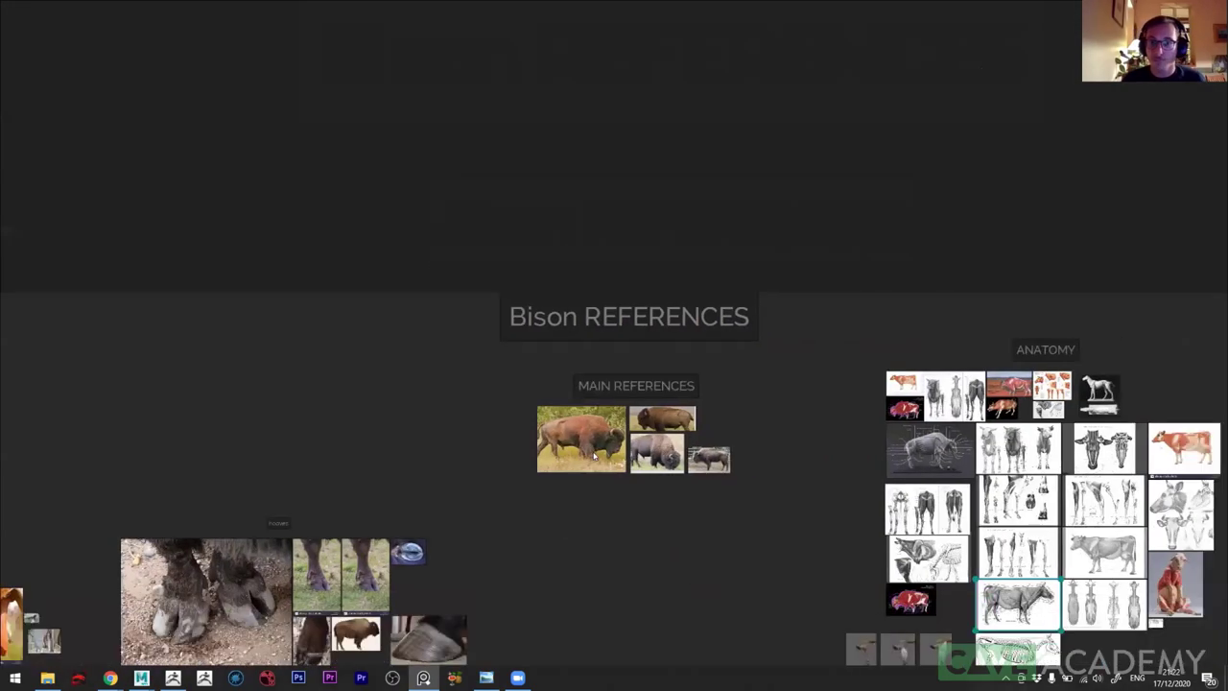
middle_click_drag(594, 457, 1059, 401)
scroll(1060, 401, "up", 2)
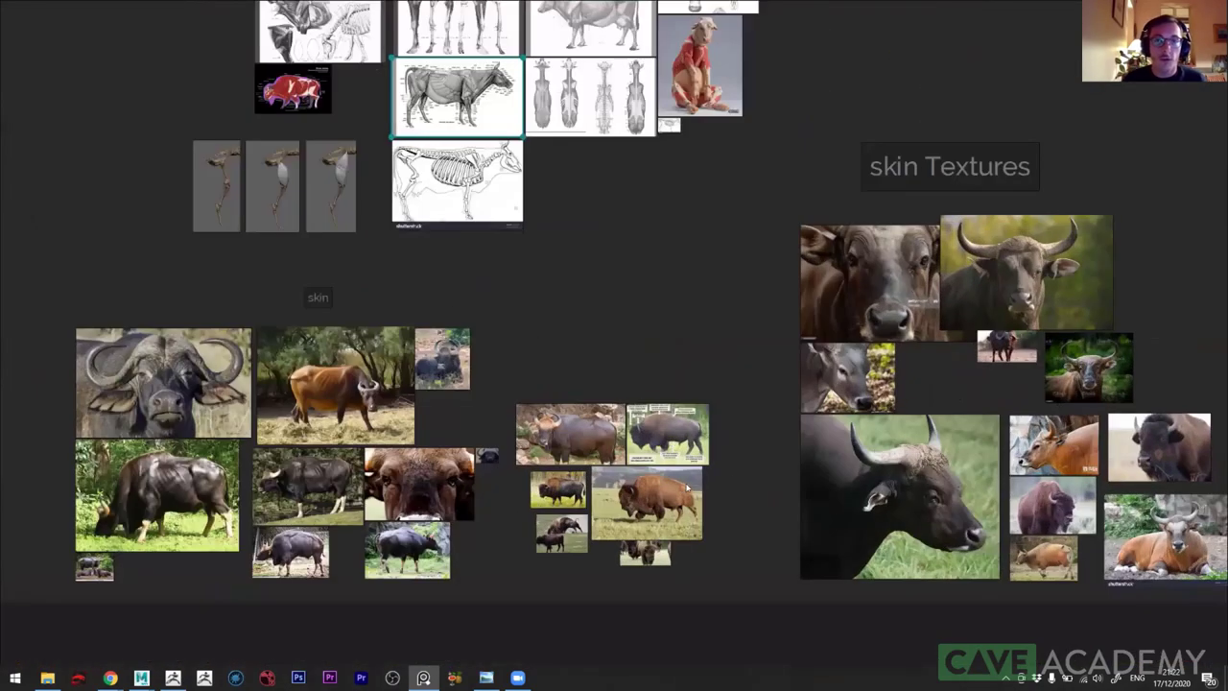
scroll(319, 261, "down", 2)
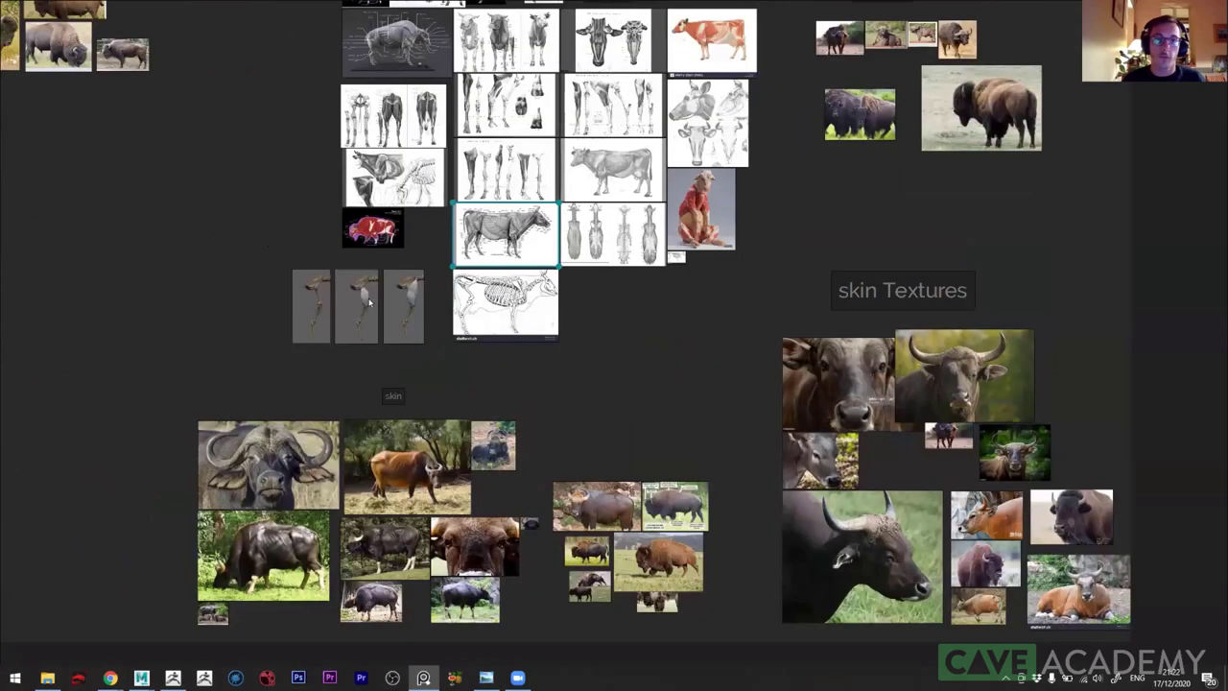
middle_click_drag(269, 246, 365, 285)
scroll(365, 285, "up", 1)
scroll(403, 302, "up", 4)
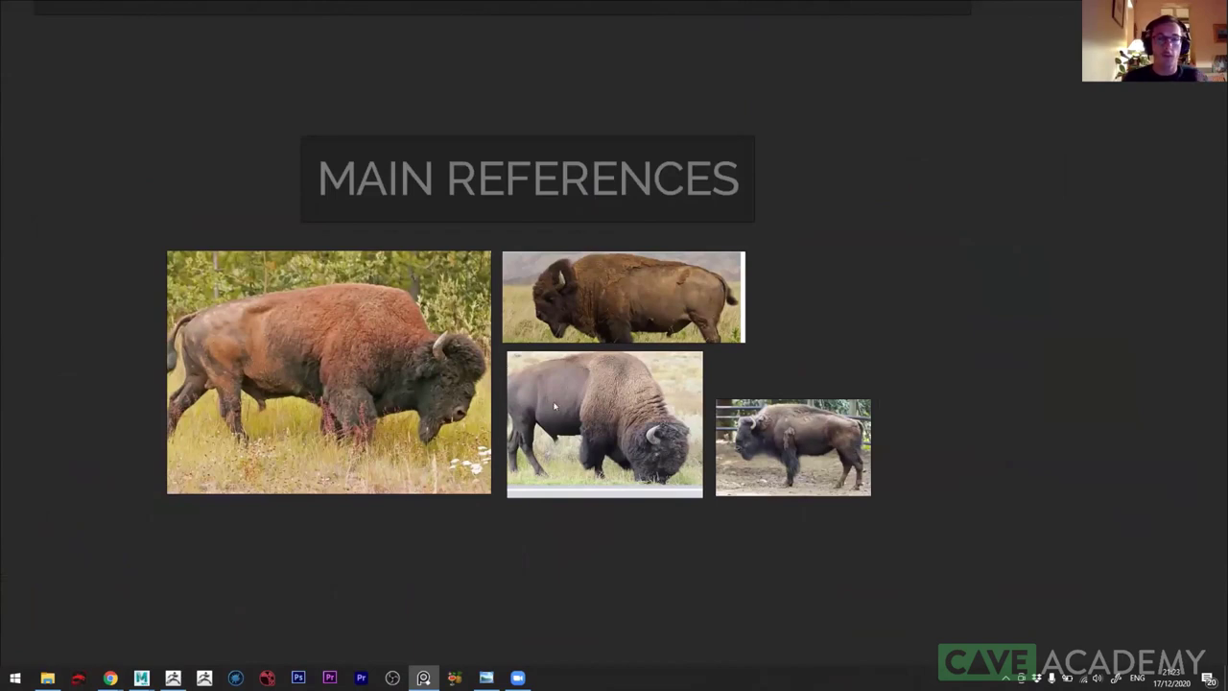
scroll(554, 407, "up", 1)
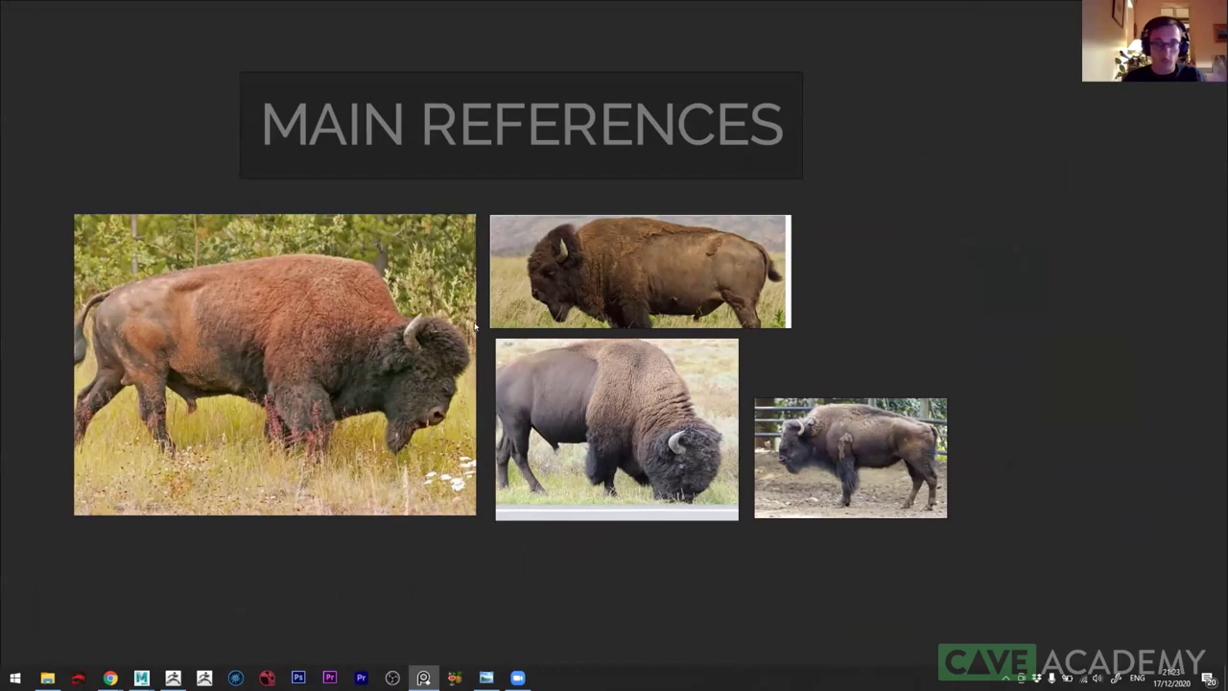
- Move across the Bison REFERENCES, hooves, innermouth and eyes reference groups
scroll(503, 401, "down", 5)
middle_click_drag(452, 528, 675, 367)
scroll(676, 368, "up", 2)
scroll(676, 367, "up", 2)
mouse_move(672, 662)
middle_mouse_down()
mouse_move(748, 335)
mouse_move(1186, 244)
middle_mouse_up()
scroll(354, 270, "up", 4)
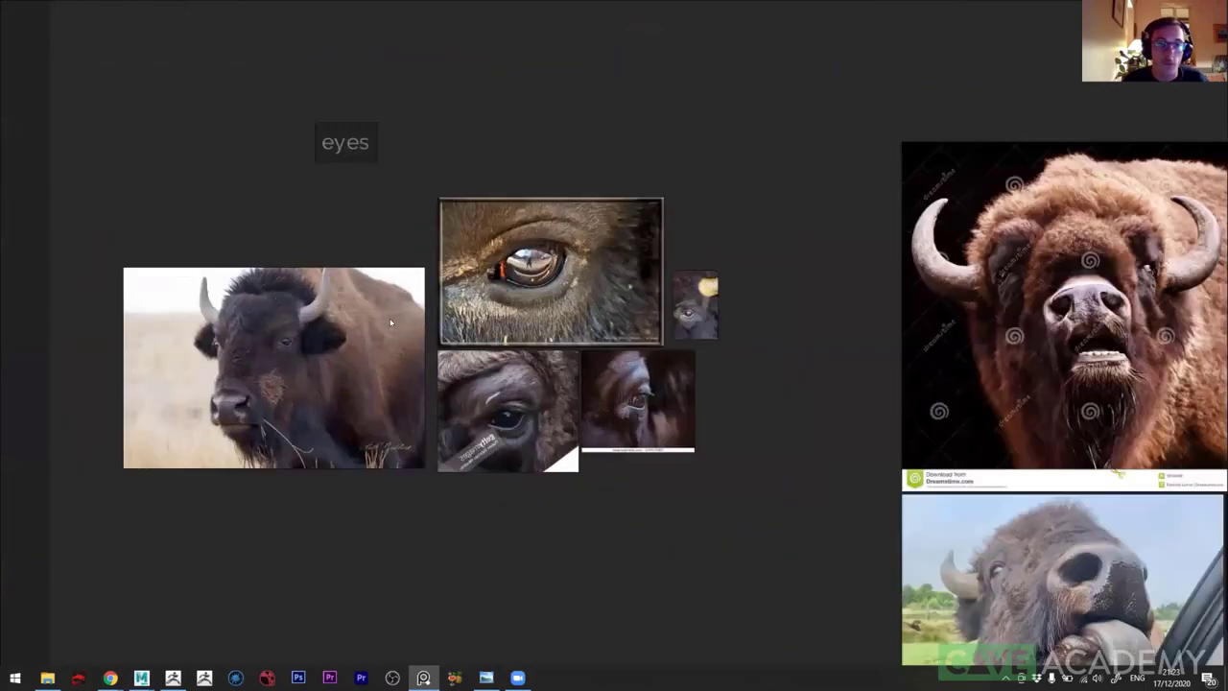
middle_click_drag(424, 343, 138, 357)
scroll(138, 357, "down", 3)
- Pan past the skin buffalo photos and MAIN REFERENCES, ending zoomed in on skin Textures
middle_click_drag(729, 317, 278, 445)
mouse_move(1016, 582)
middle_mouse_down()
mouse_move(334, 511)
mouse_move(294, 519)
middle_mouse_up()
scroll(531, 374, "down", 4)
middle_click_drag(530, 374, 553, 476)
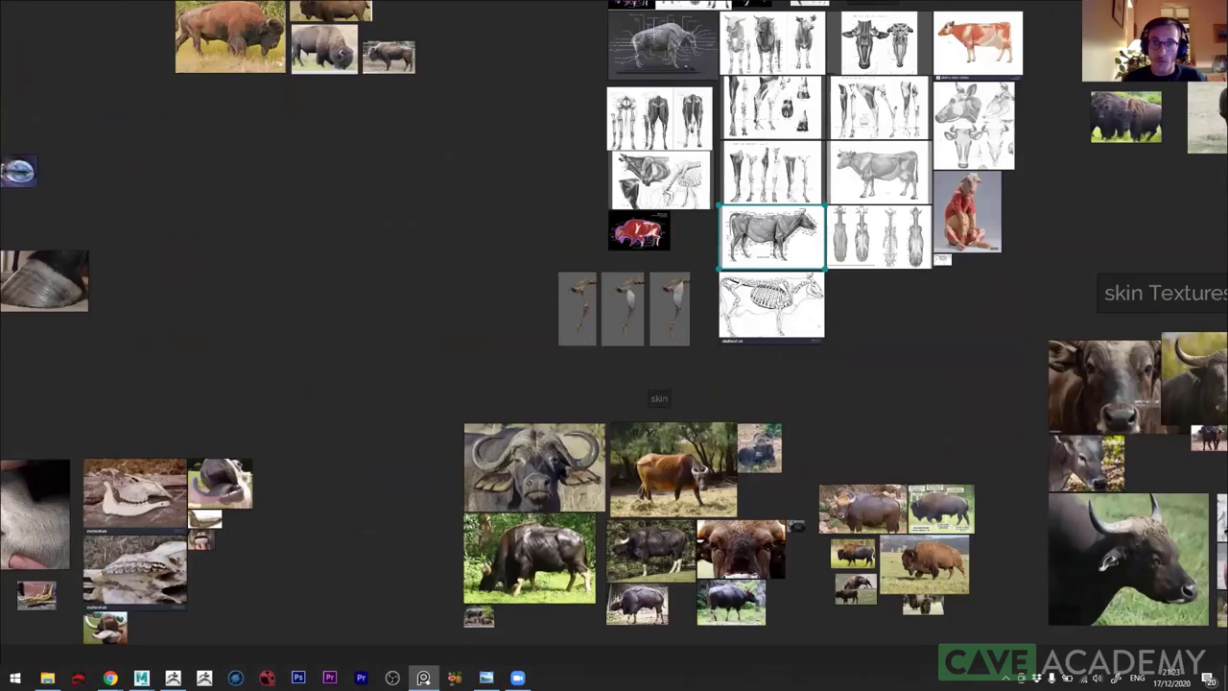
middle_click_drag(323, 57, 477, 326)
scroll(477, 327, "up", 5)
middle_click_drag(518, 467, 710, 485)
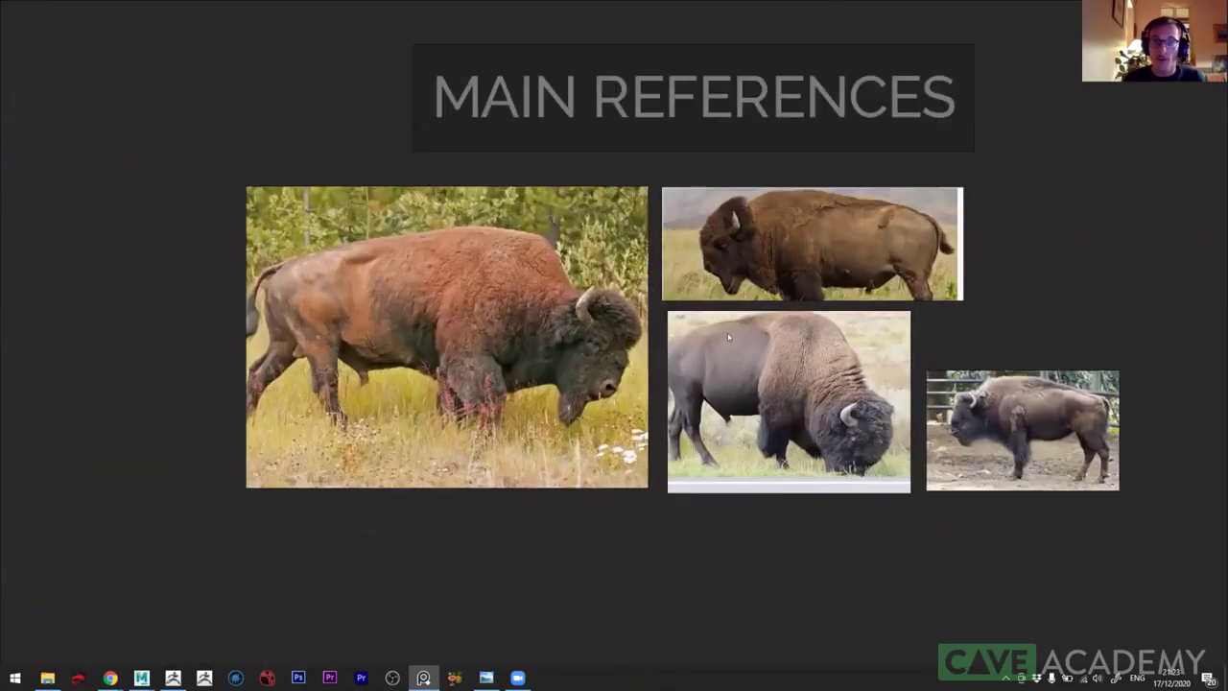
scroll(666, 384, "up", 2)
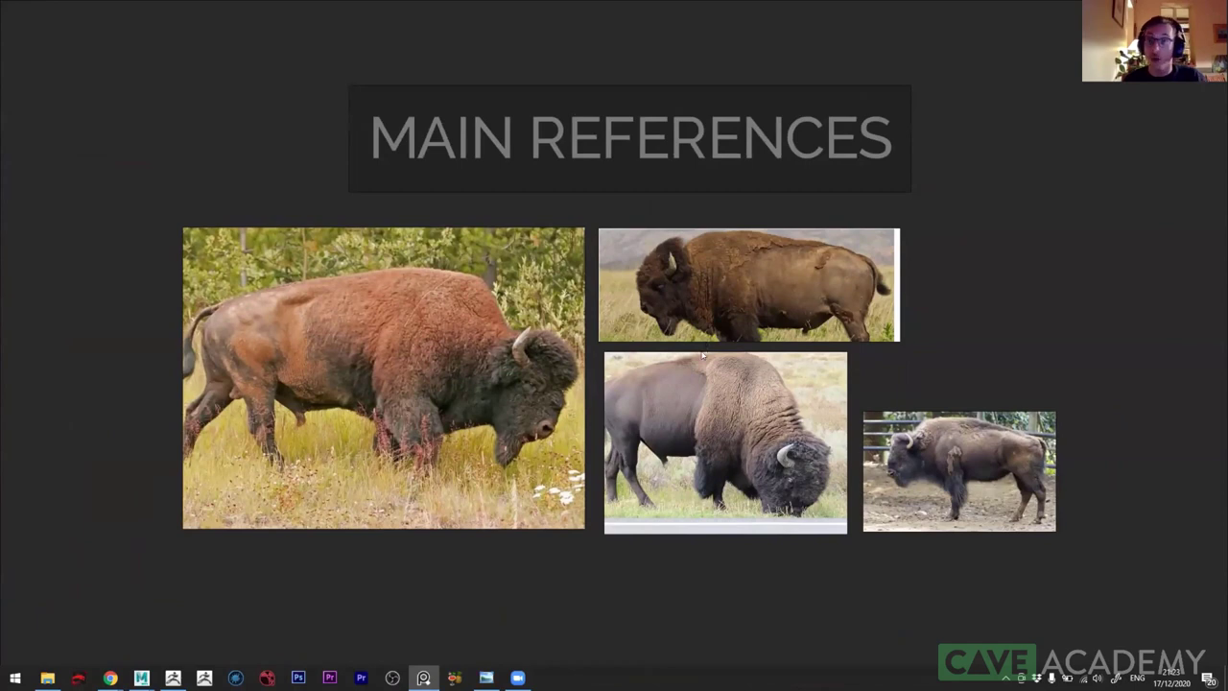
scroll(729, 408, "down", 2)
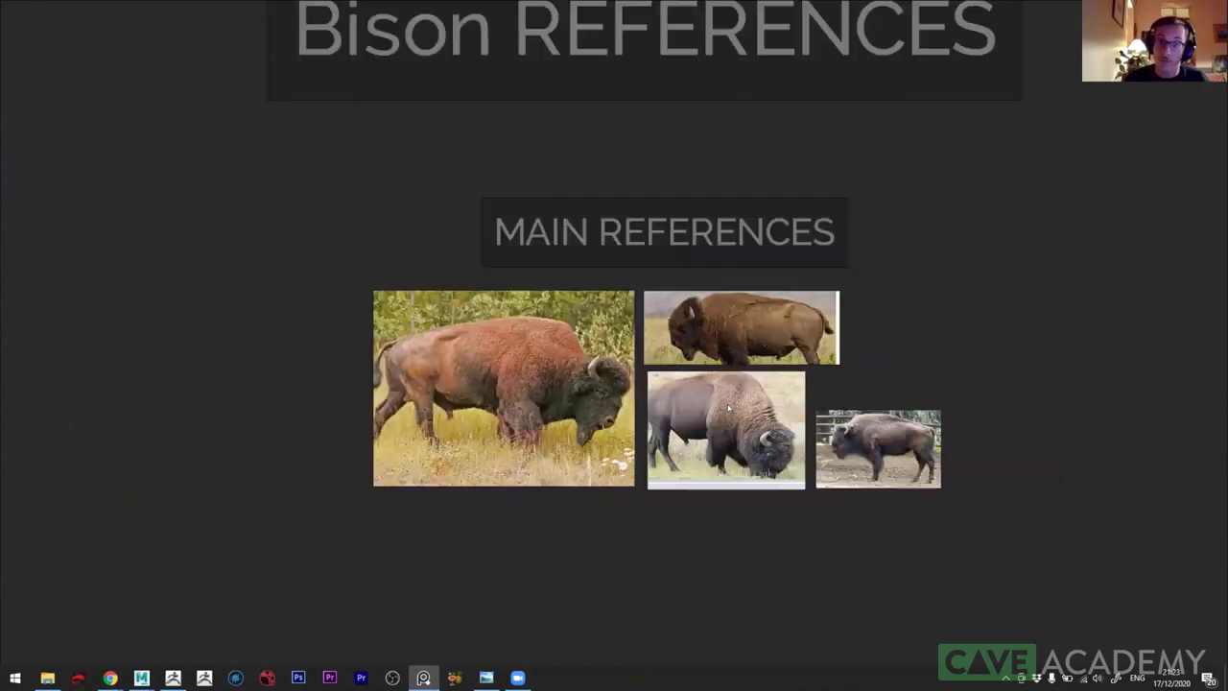
scroll(730, 408, "down", 3)
scroll(857, 432, "up", 2)
scroll(857, 432, "up", 1)
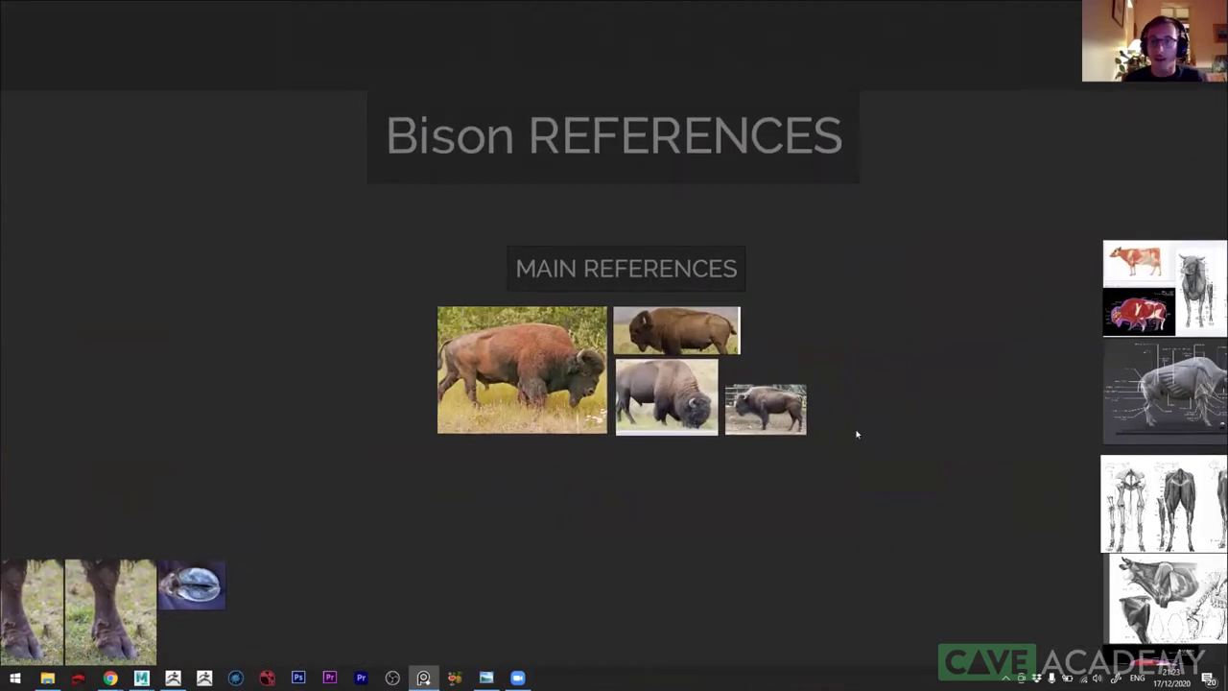
scroll(759, 365, "up", 2)
- Zoom out on the PureRef board to show the bison, anatomy and silhouette groups
scroll(685, 331, "up", 2)
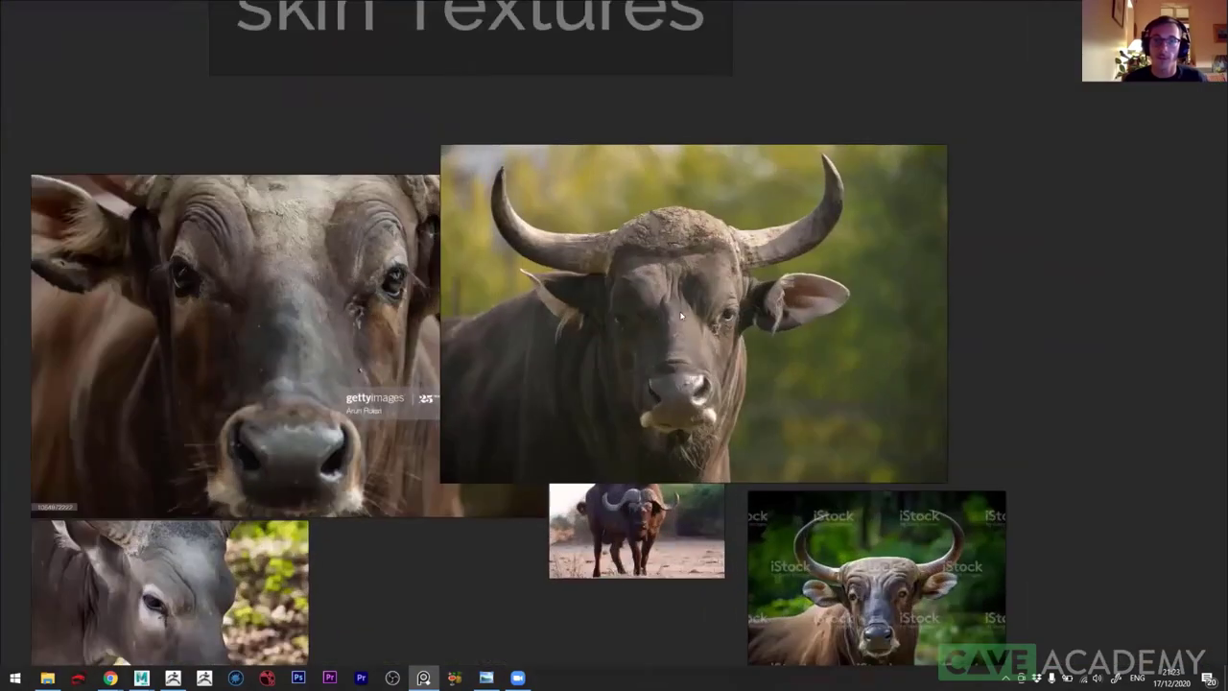
scroll(678, 342, "up", 3)
scroll(679, 342, "down", 2)
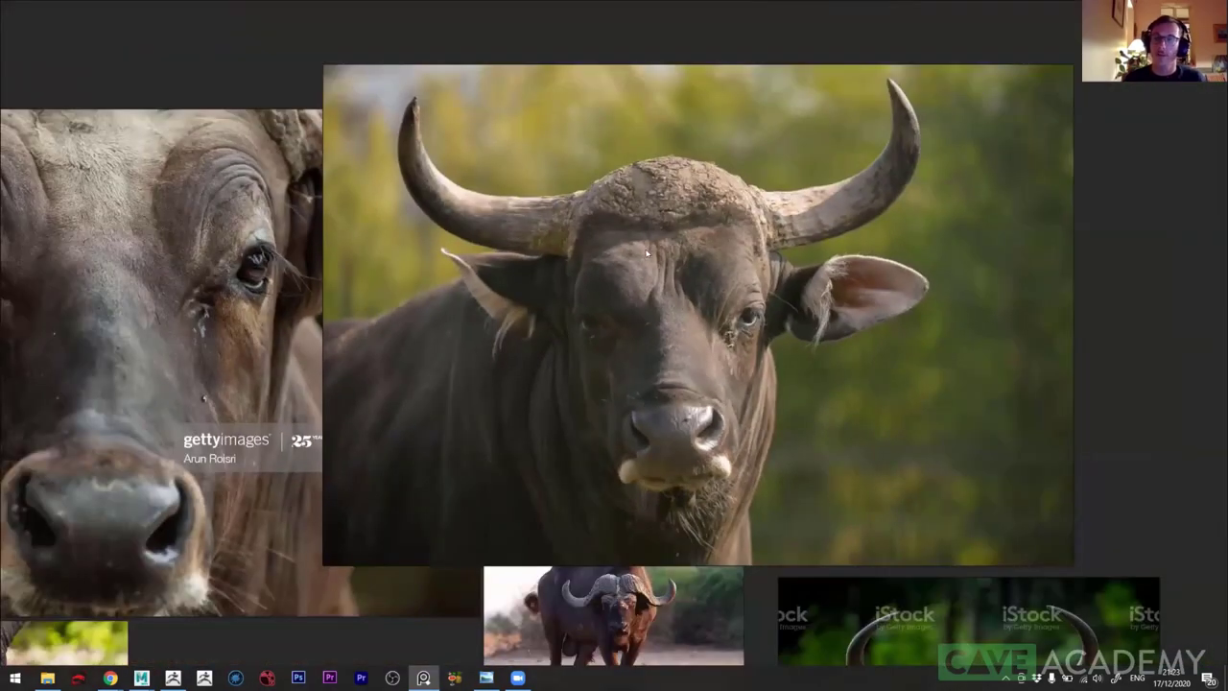
scroll(708, 263, "up", 3)
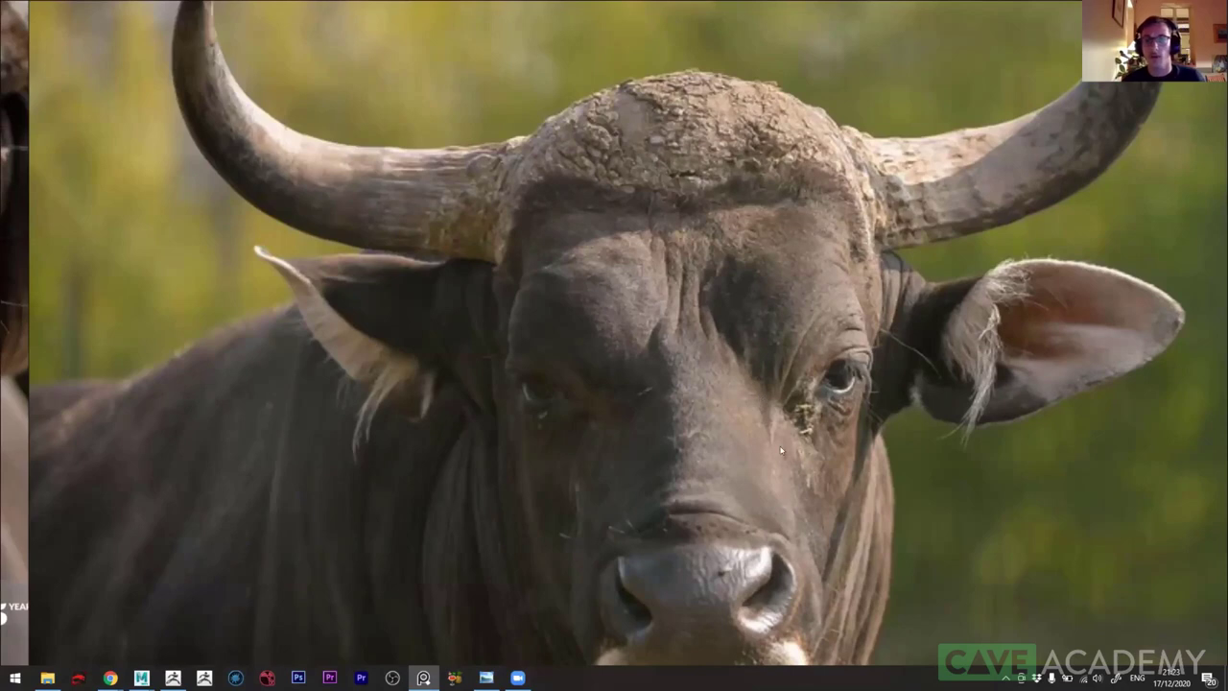
scroll(778, 459, "down", 1)
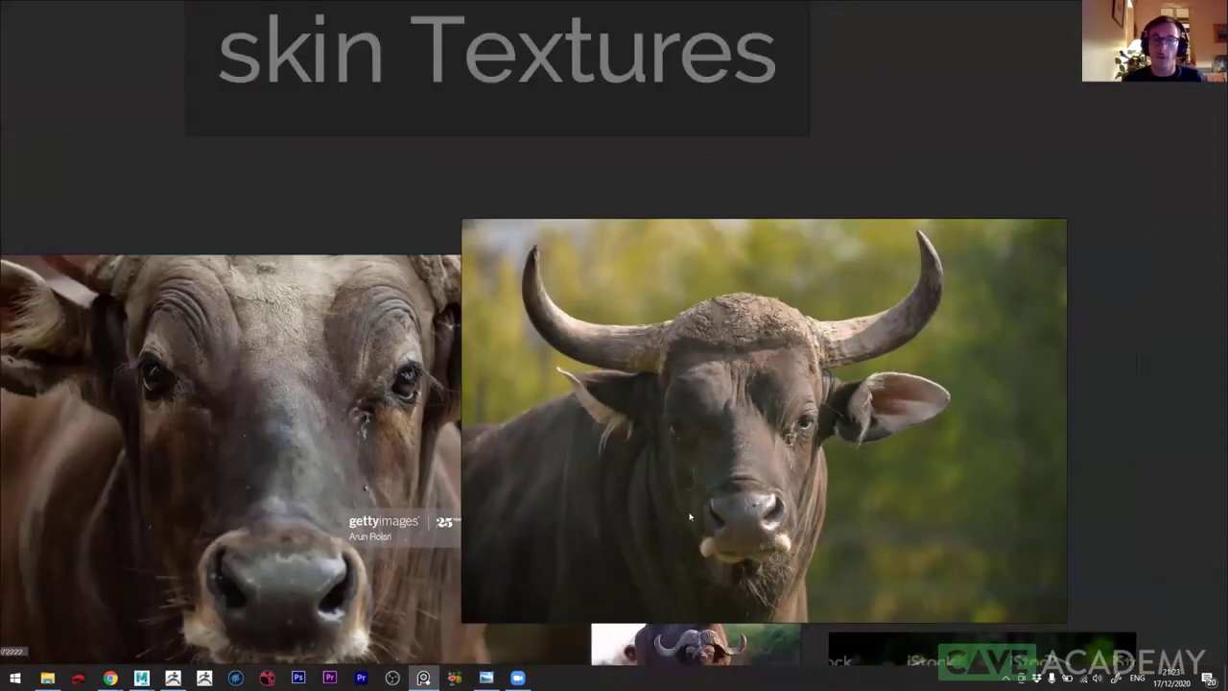
scroll(696, 499, "down", 3)
scroll(696, 499, "down", 2)
scroll(695, 499, "down", 2)
mouse_move(96, 288)
middle_mouse_down()
mouse_move(311, 372)
mouse_move(622, 455)
middle_mouse_up()
scroll(596, 397, "up", 4)
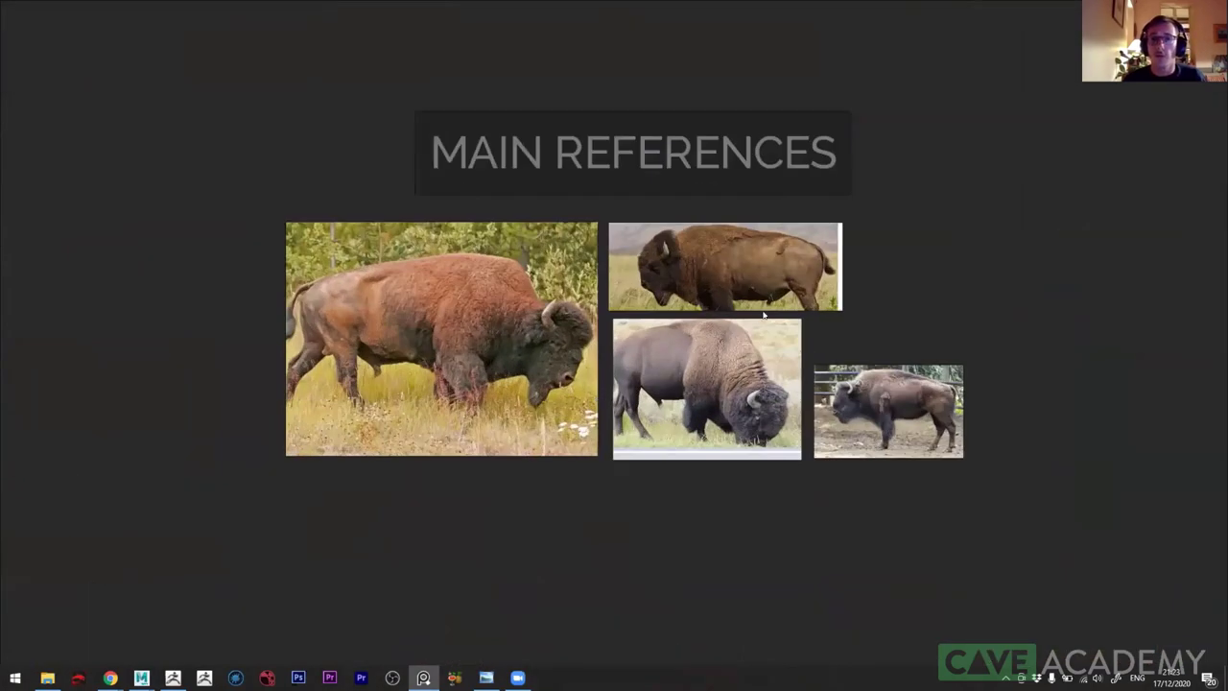
- Move over the anatomy references and back to the Bison REFERENCES group
middle_click_drag(765, 313, 28, 67)
scroll(343, 343, "down", 1)
scroll(343, 343, "down", 2)
middle_click_drag(343, 343, 542, 423)
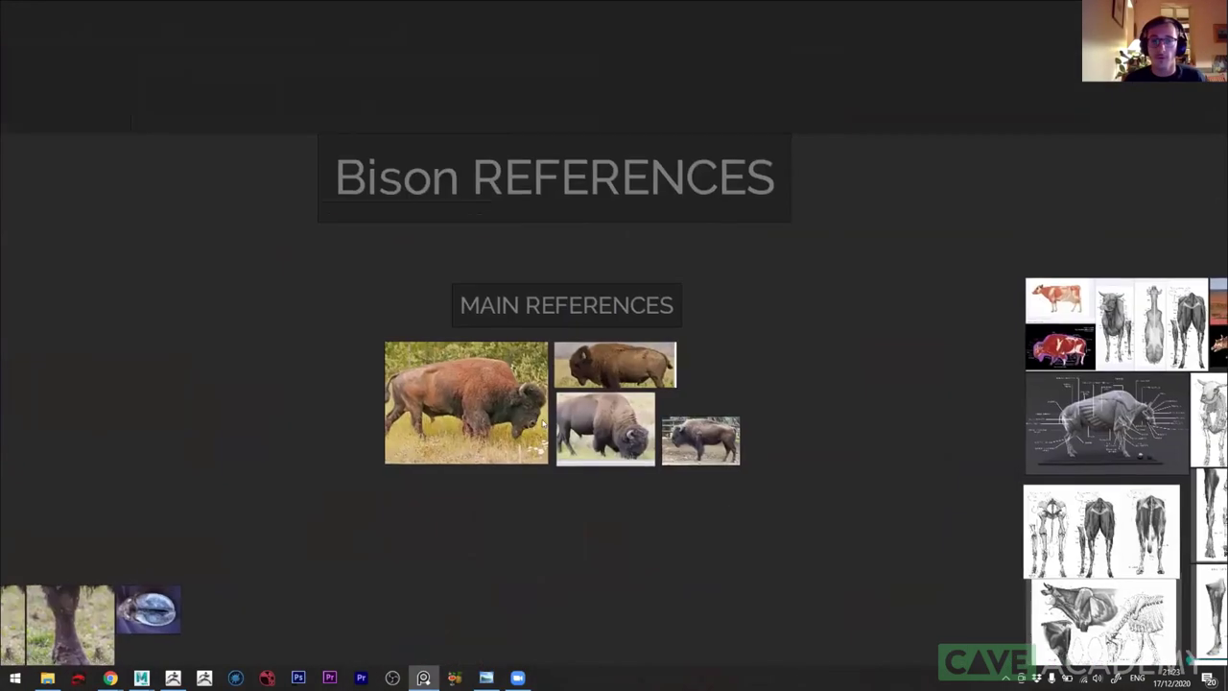
scroll(544, 423, "up", 2)
scroll(540, 421, "up", 2)
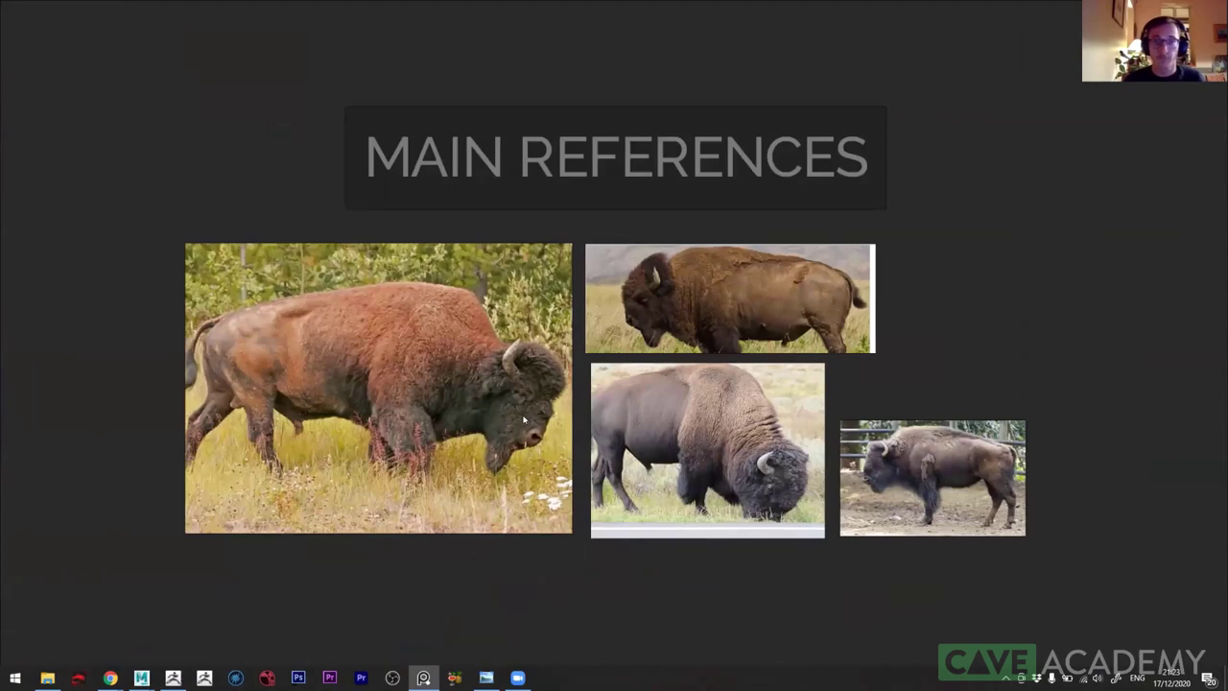
scroll(519, 429, "down", 3)
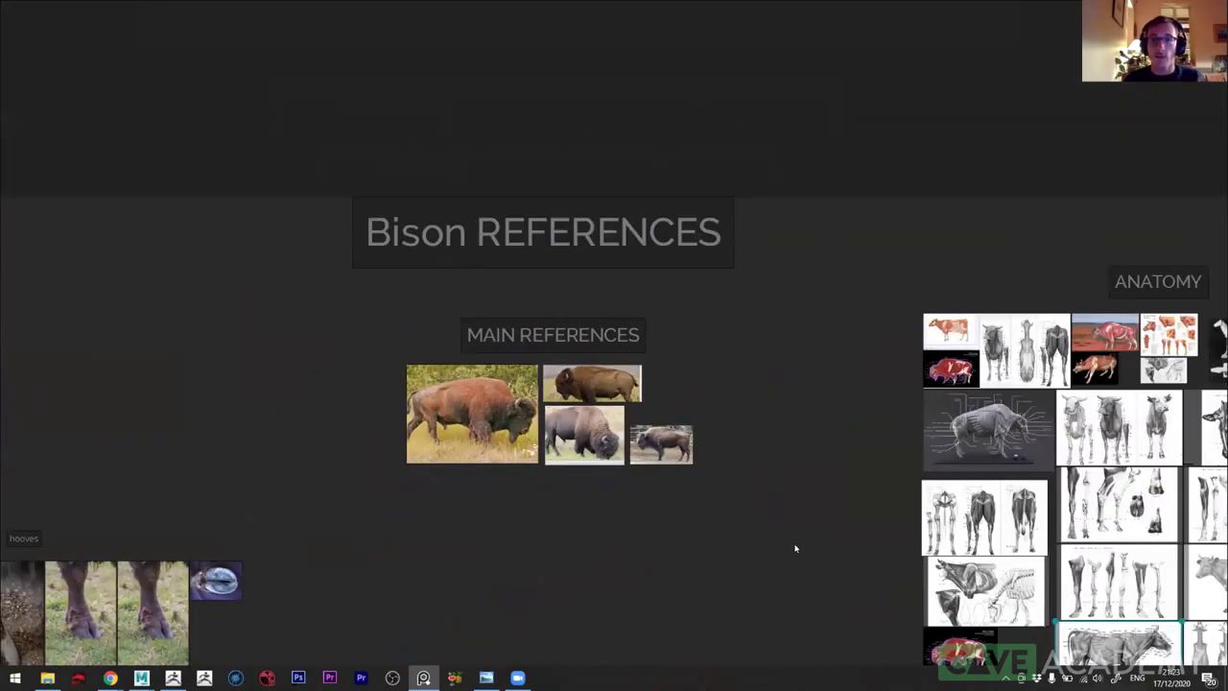
- Zoom into the skin Textures group, then return to Photo Viewer's Concept of planes slide
middle_click_drag(794, 548, 799, 396)
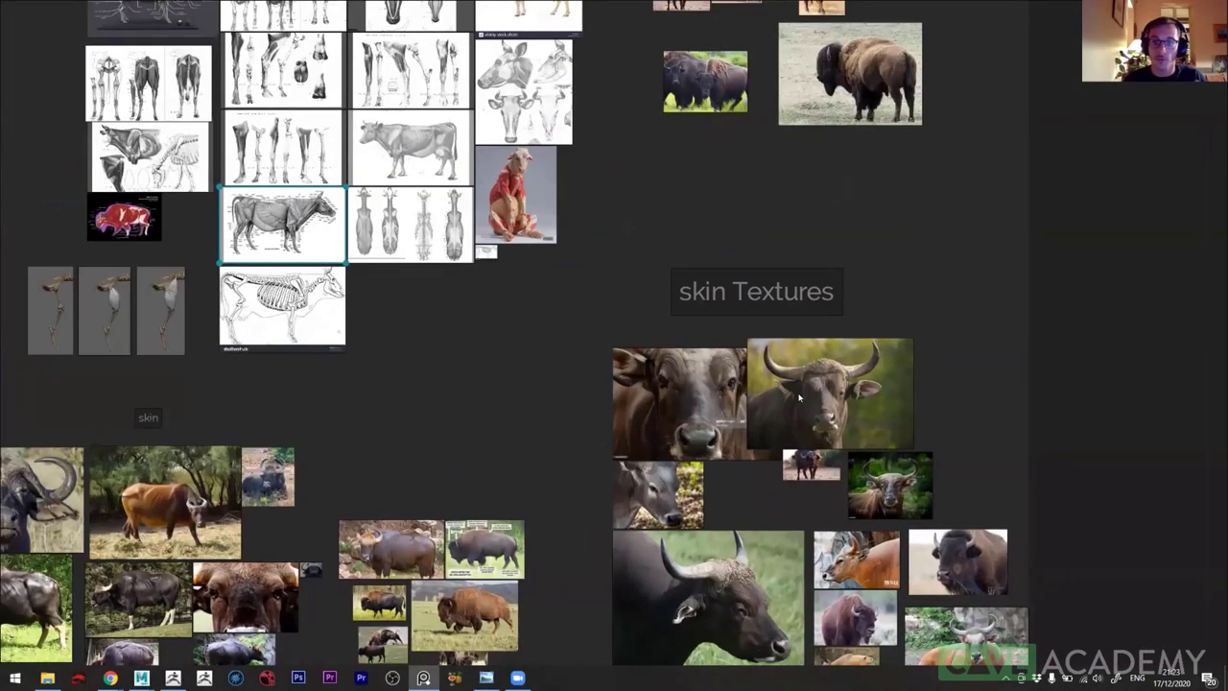
scroll(799, 396, "up", 2)
scroll(825, 419, "up", 3)
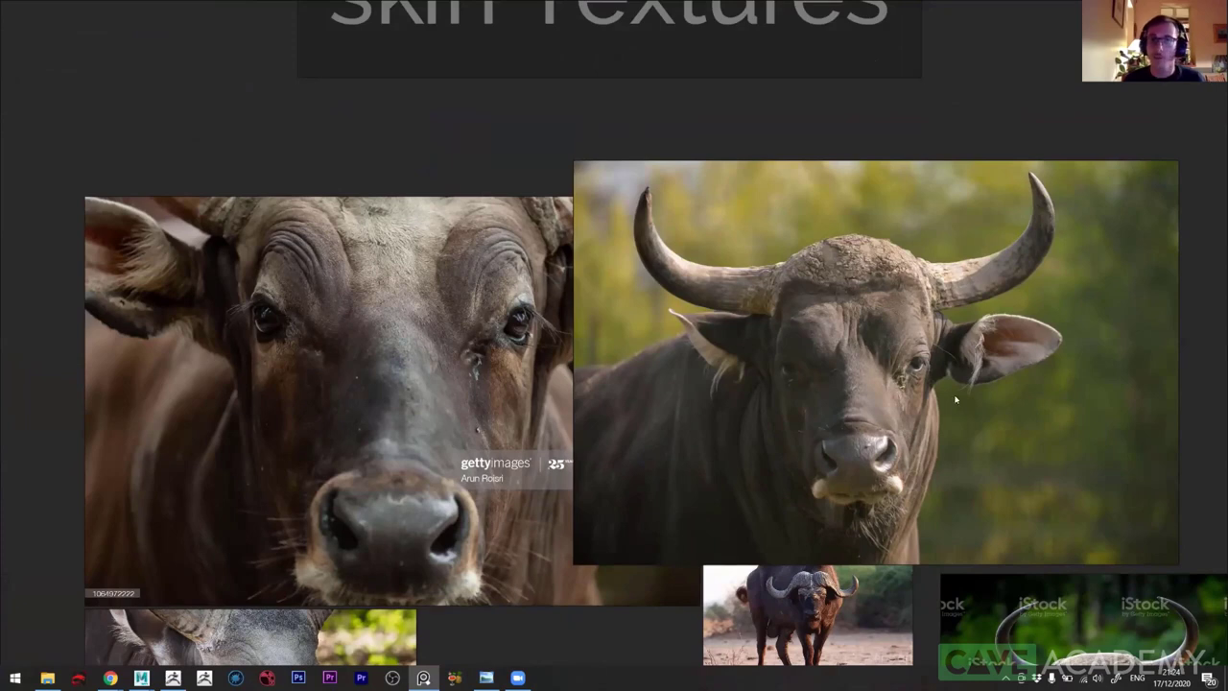
scroll(928, 435, "up", 2)
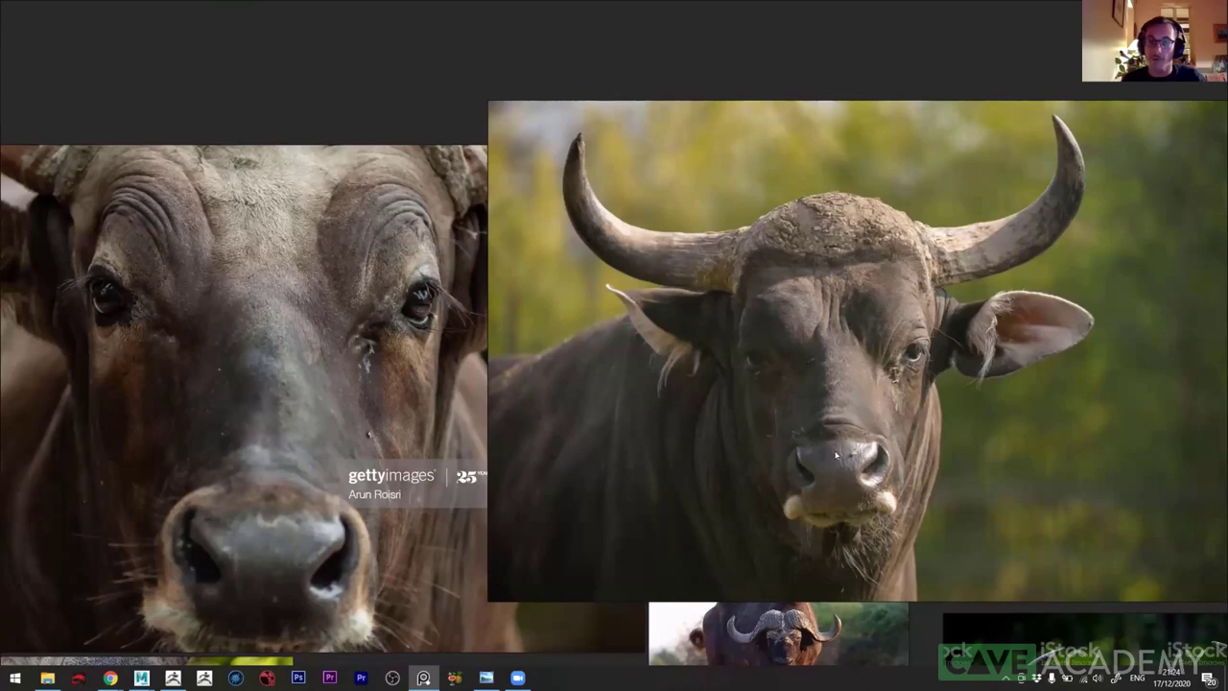
scroll(844, 386, "up", 1)
scroll(842, 376, "up", 2)
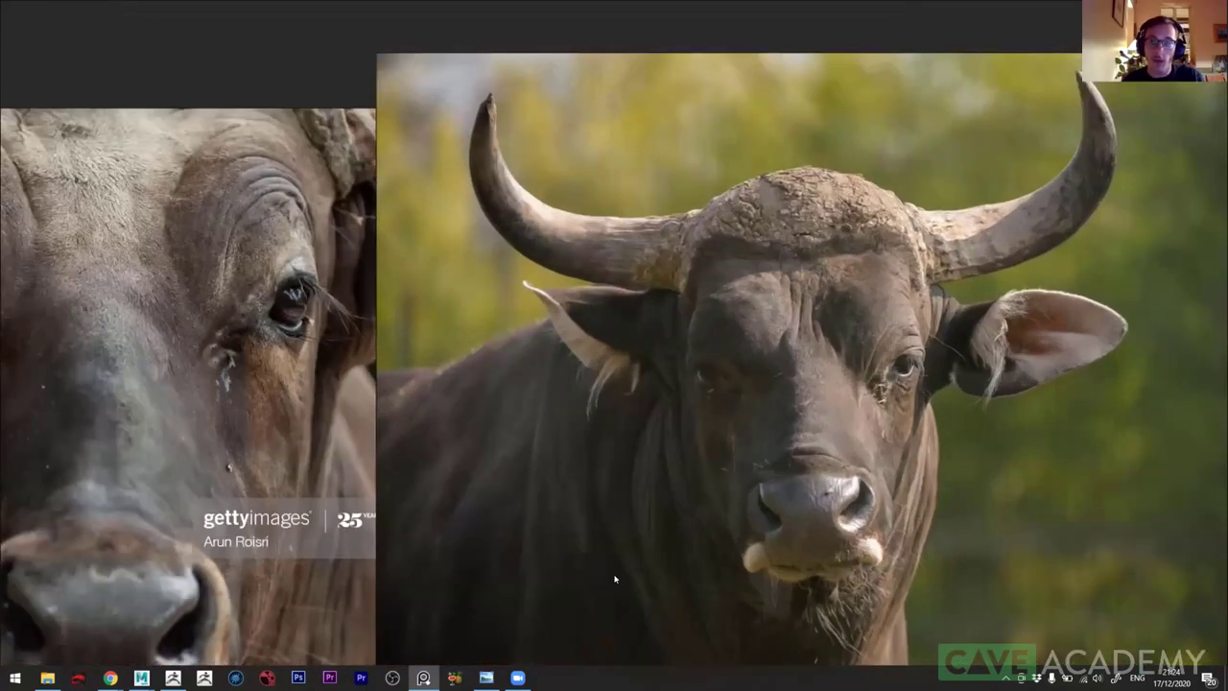
key("alt+Tab")
key("Right")
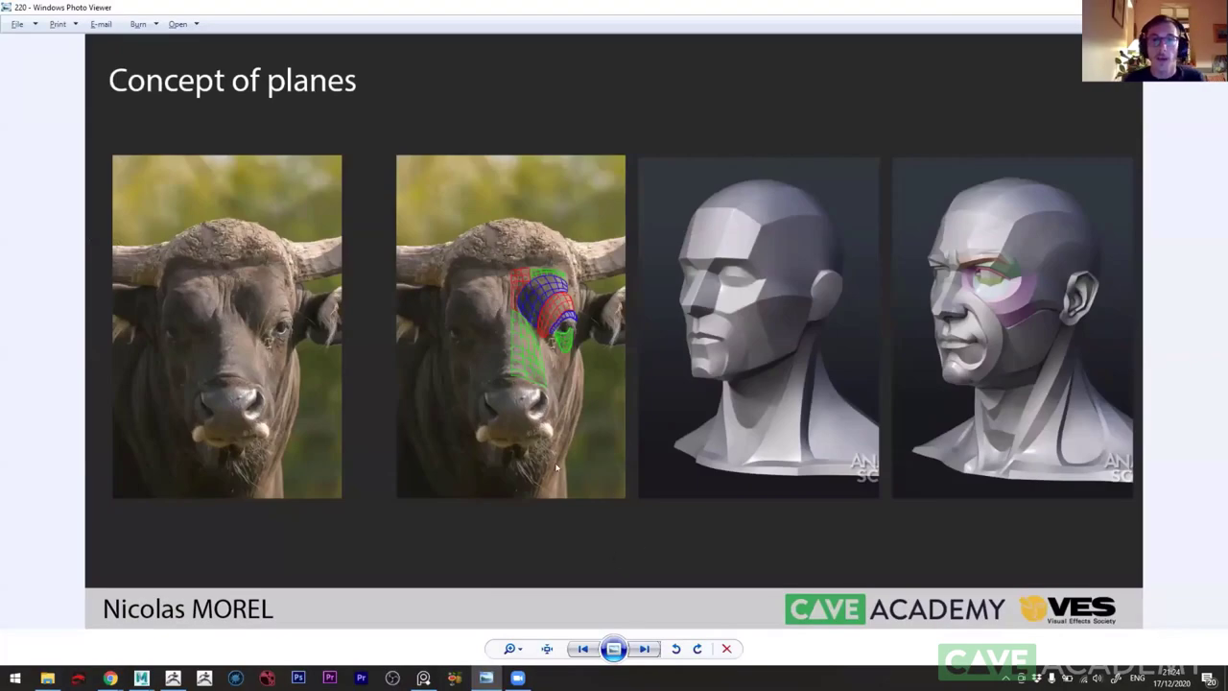
- Zoom into the Concept of planes slide, centring the left bull photo
scroll(871, 345, "up", 1)
scroll(886, 359, "up", 1)
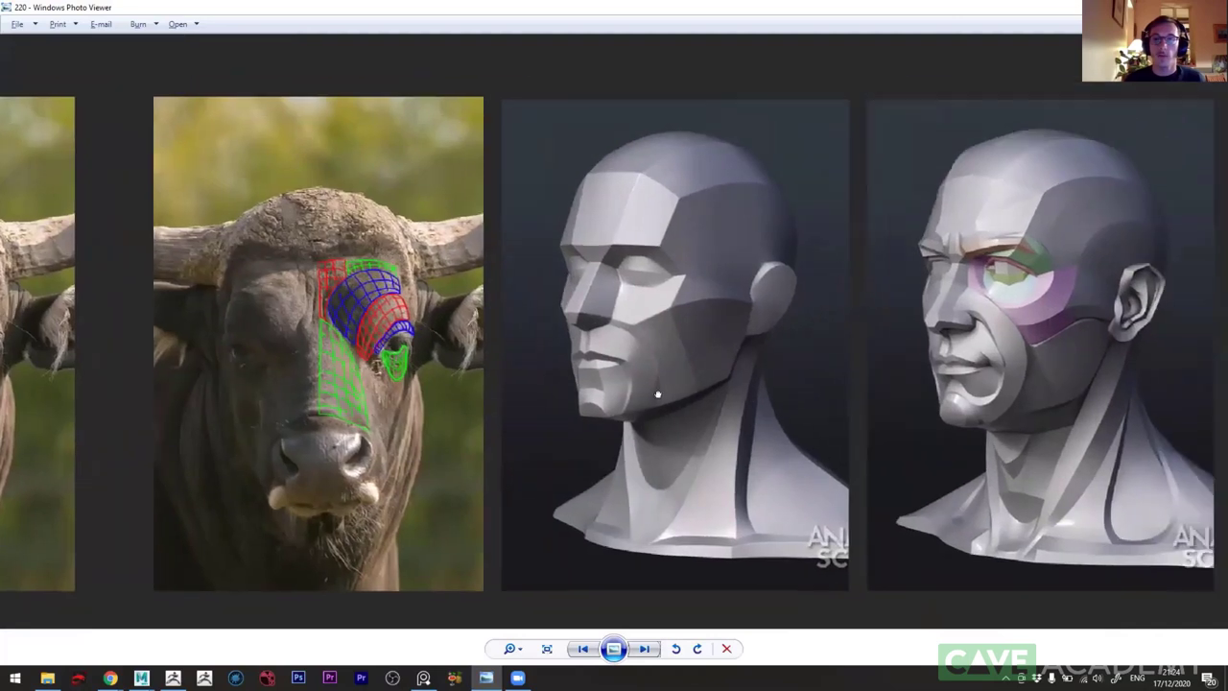
scroll(887, 434, "up", 1)
scroll(889, 436, "down", 1)
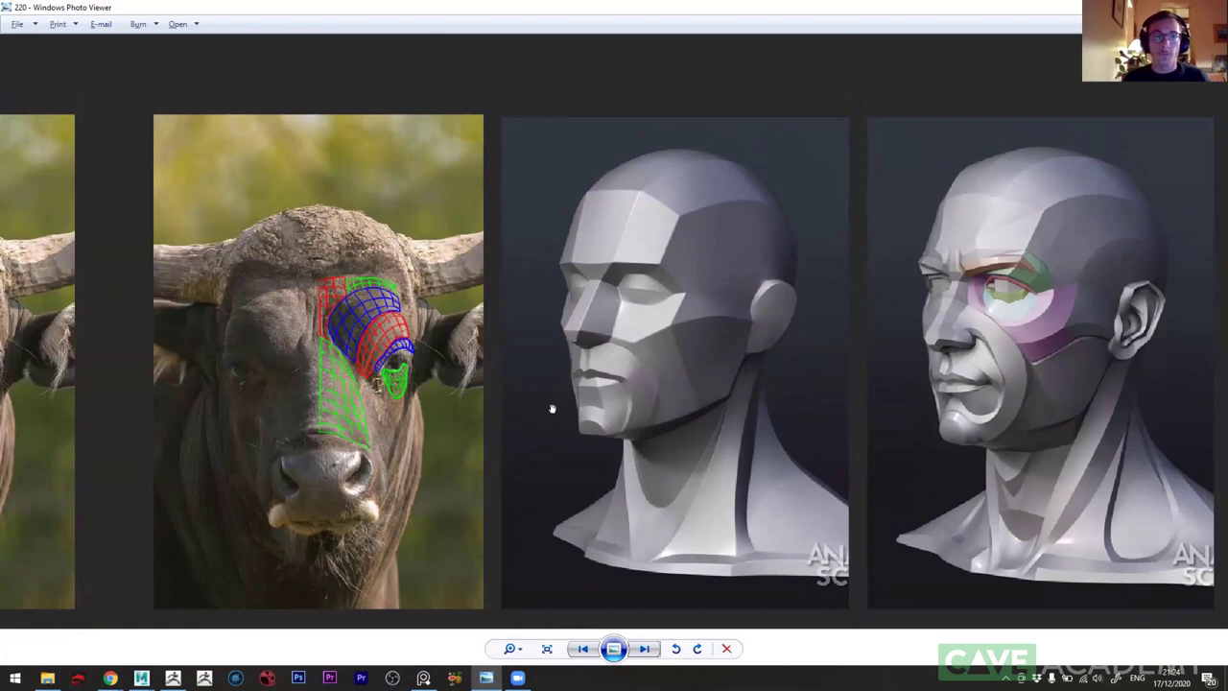
scroll(368, 409, "down", 3)
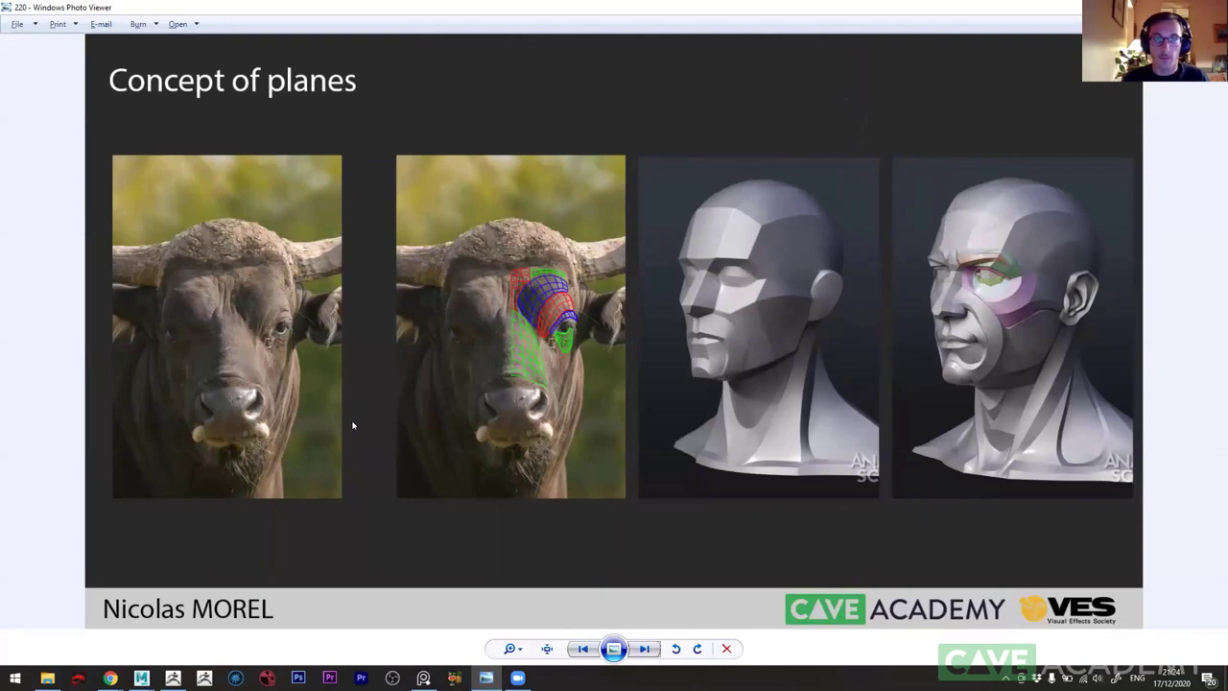
scroll(507, 341, "up", 1)
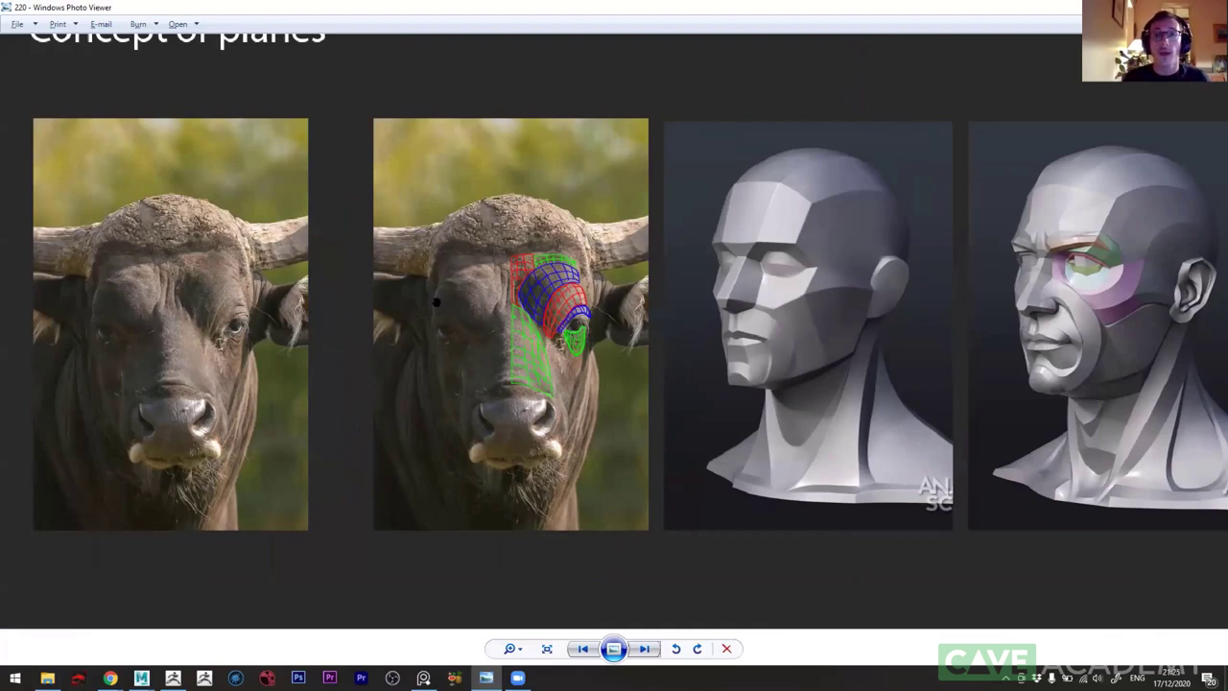
scroll(547, 305, "up", 2)
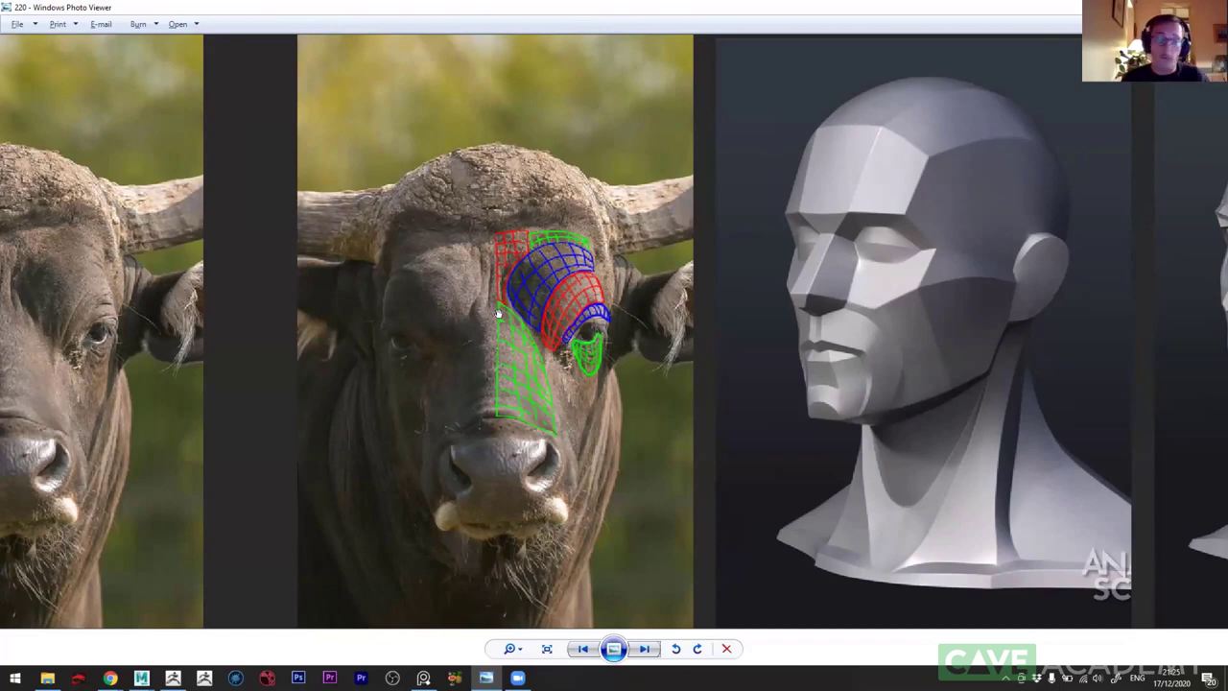
scroll(140, 269, "up", 1)
left_click_drag(328, 361, 340, 310)
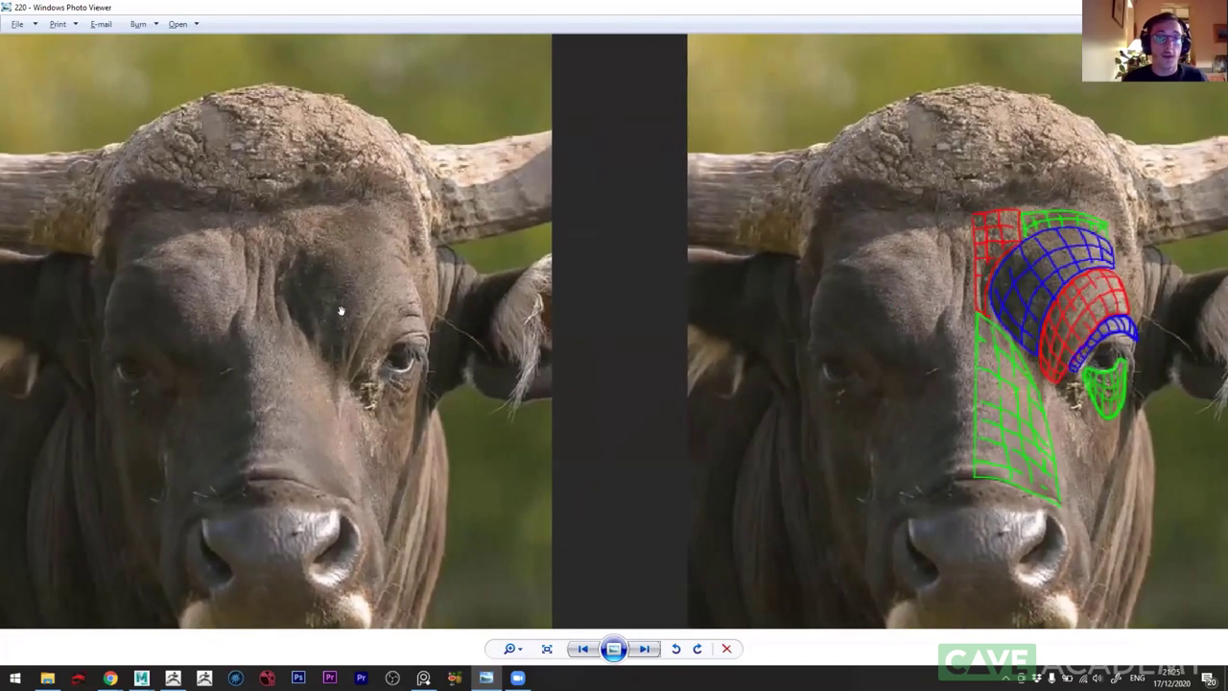
scroll(345, 384, "up", 1)
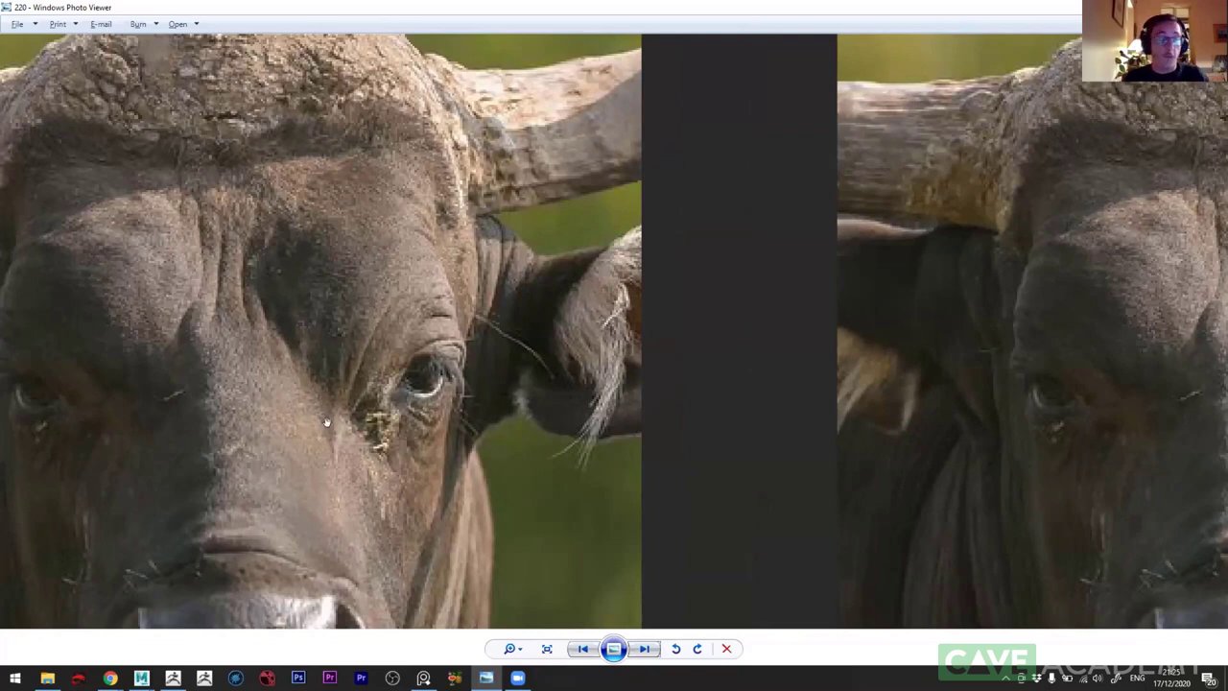
- Inspect the next image with the wireframe overlay, then switch to the ZBrush bison sculpt
key("Right")
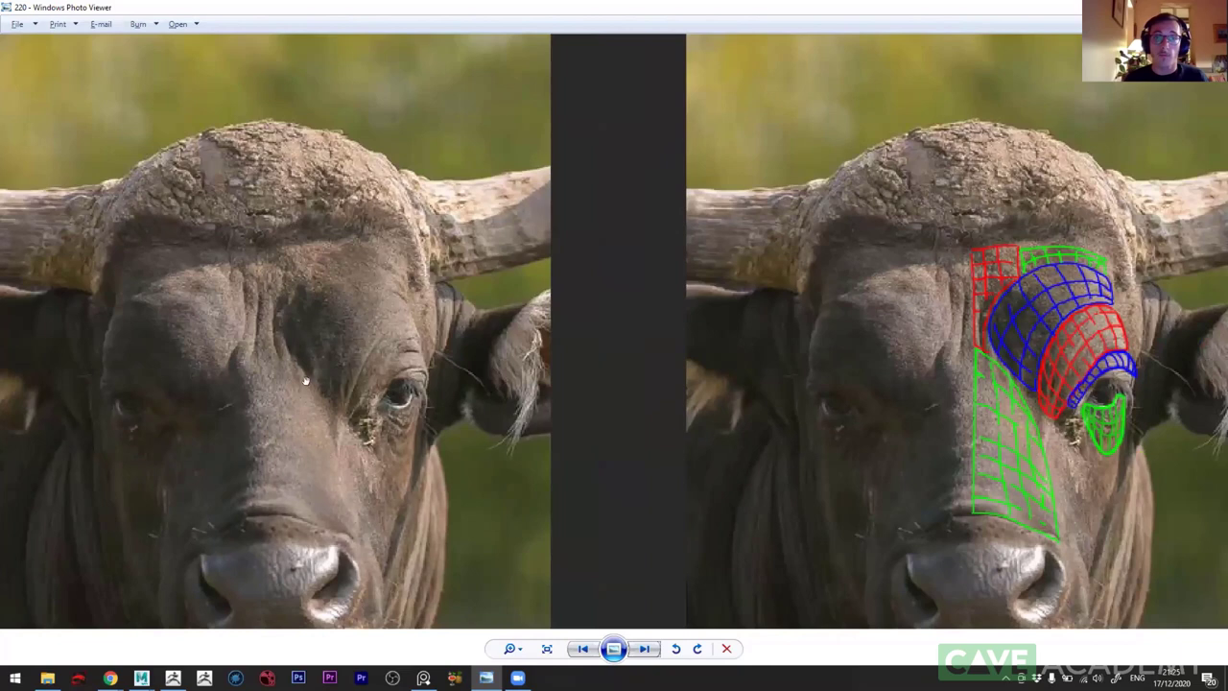
scroll(335, 334, "up", 1)
scroll(335, 334, "up", 2)
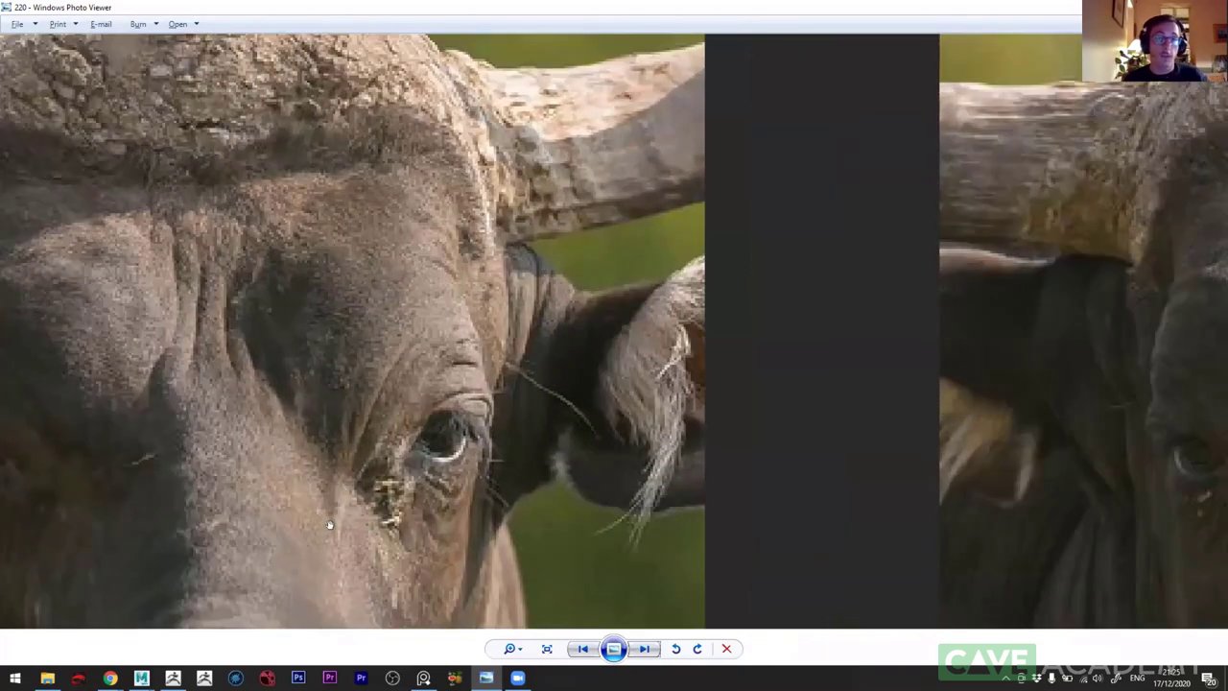
scroll(333, 518, "down", 2)
scroll(499, 511, "down", 2)
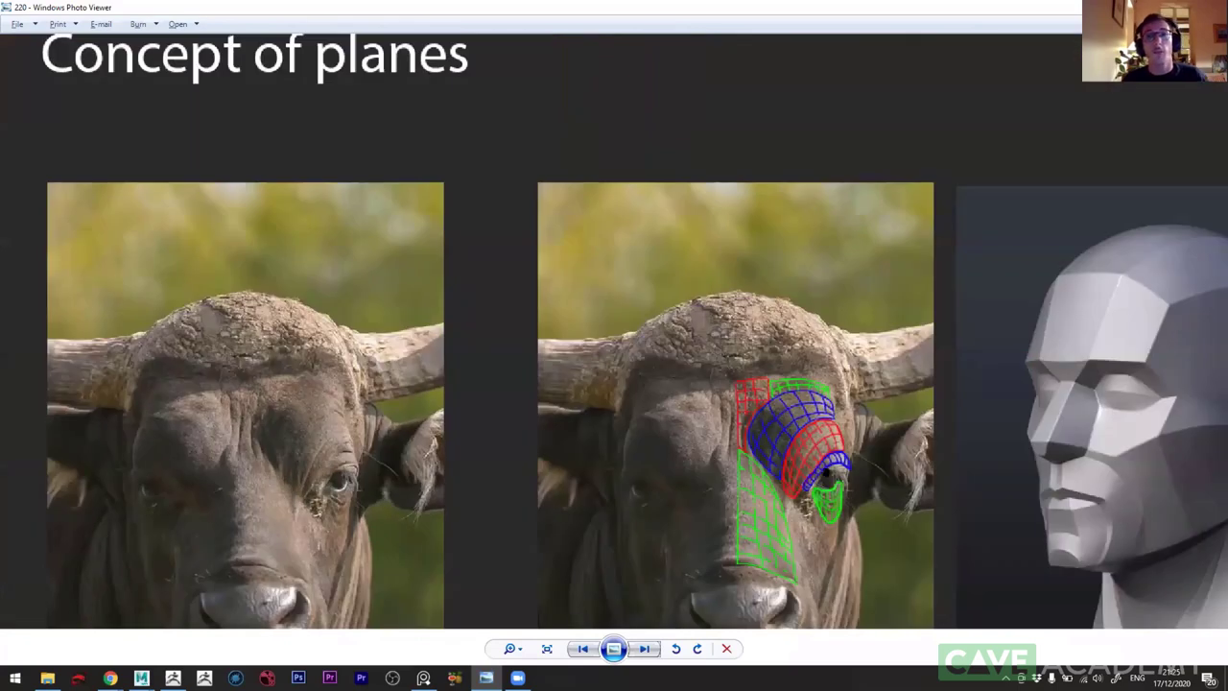
scroll(809, 470, "up", 1)
scroll(744, 459, "up", 1)
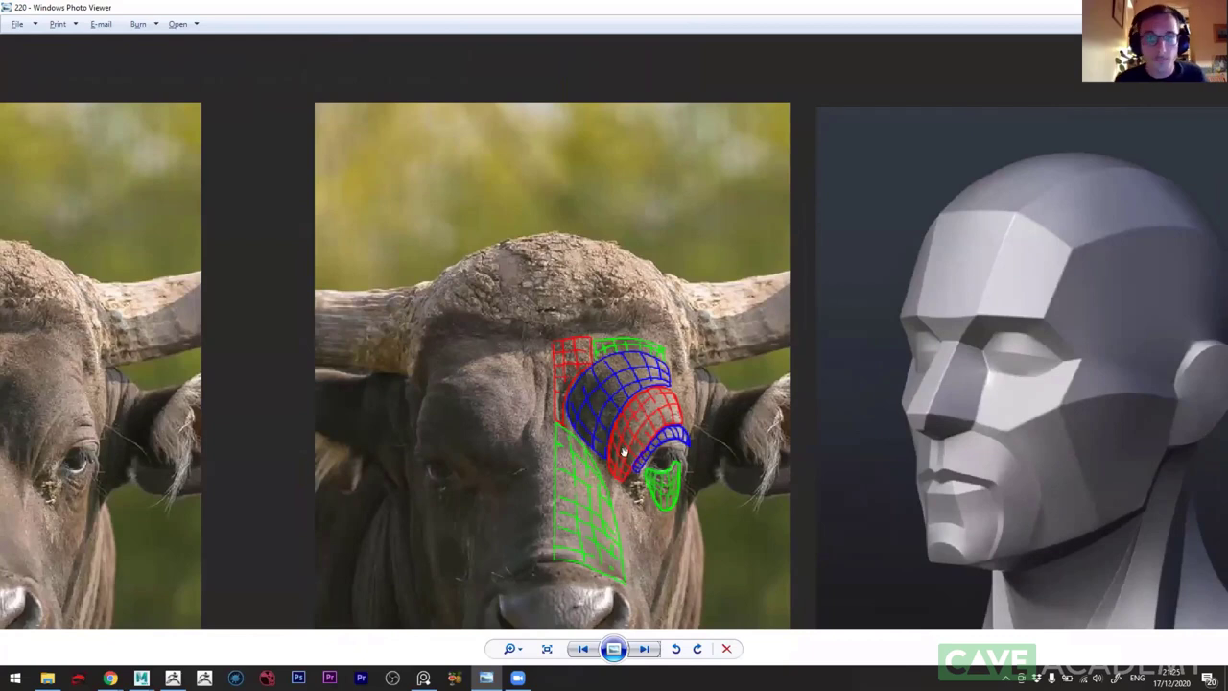
scroll(636, 426, "up", 1)
scroll(635, 425, "down", 1)
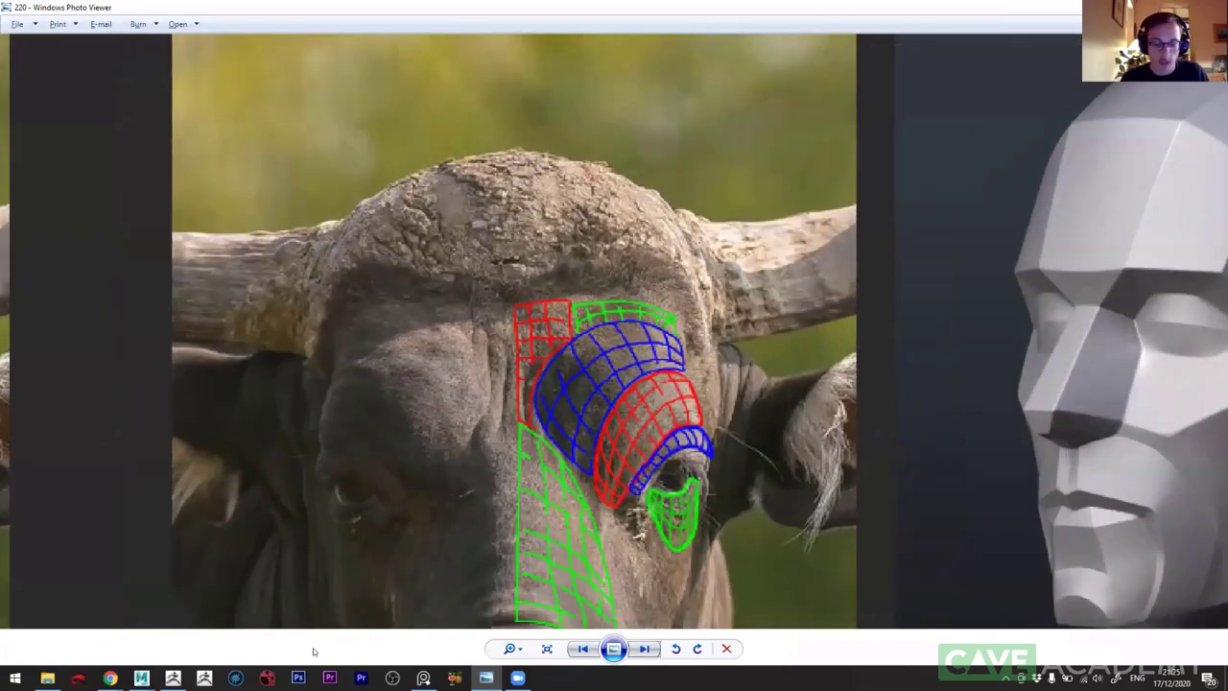
key("alt+Tab")
key("Tab")
key("Tab")
key("Tab")
key("Tab")
key("Tab")
- Rotate the bison sculpt to face straight on and zoom in
left_click_drag(811, 474, 739, 480, "shift")
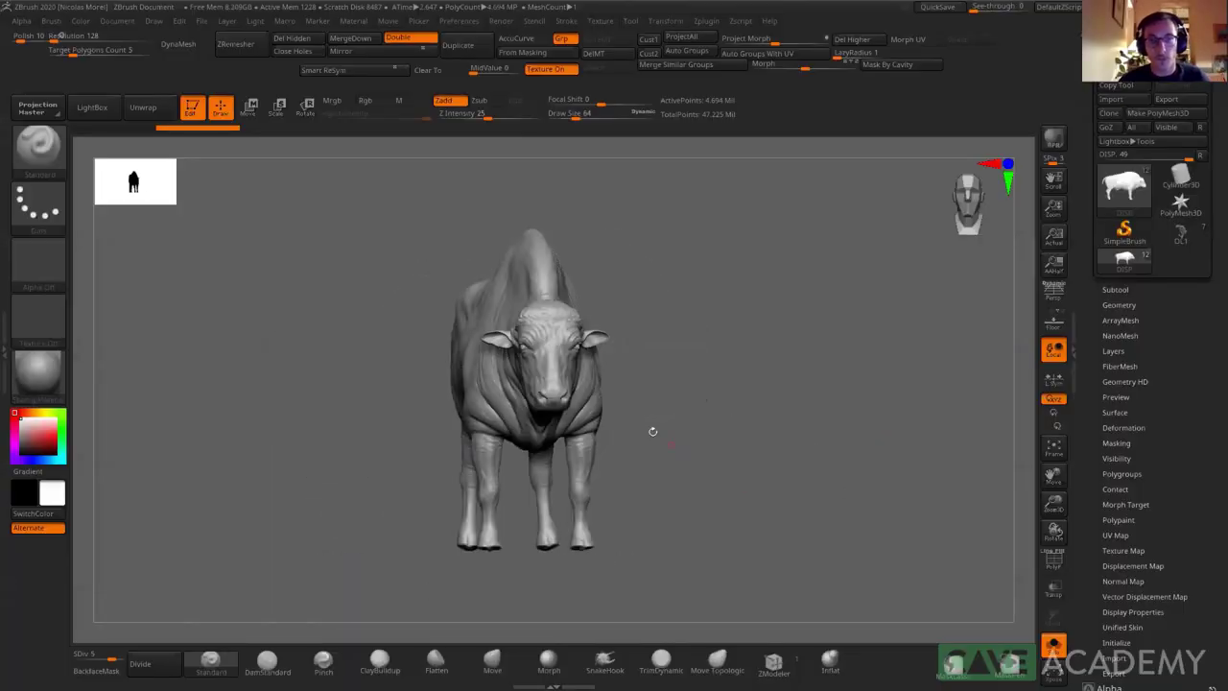
scroll(572, 365, "up", 1)
scroll(572, 366, "up", 4)
scroll(572, 366, "up", 2)
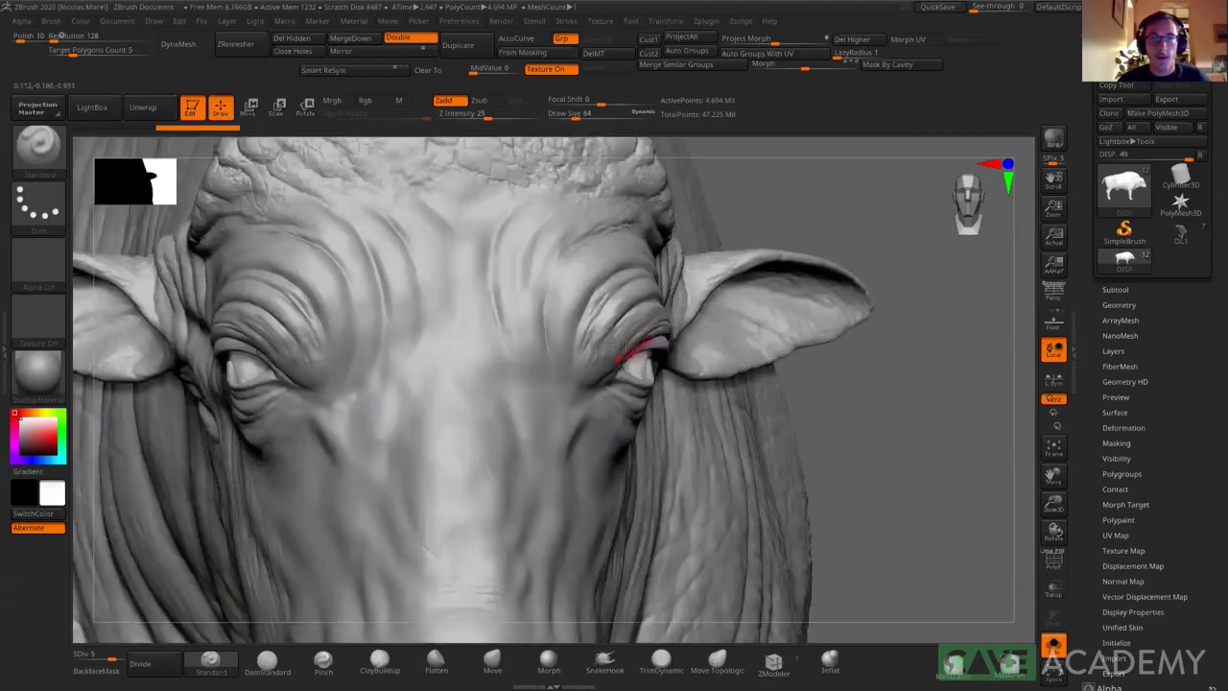
scroll(595, 365, "up", 1)
scroll(653, 374, "up", 2)
scroll(540, 255, "down", 5)
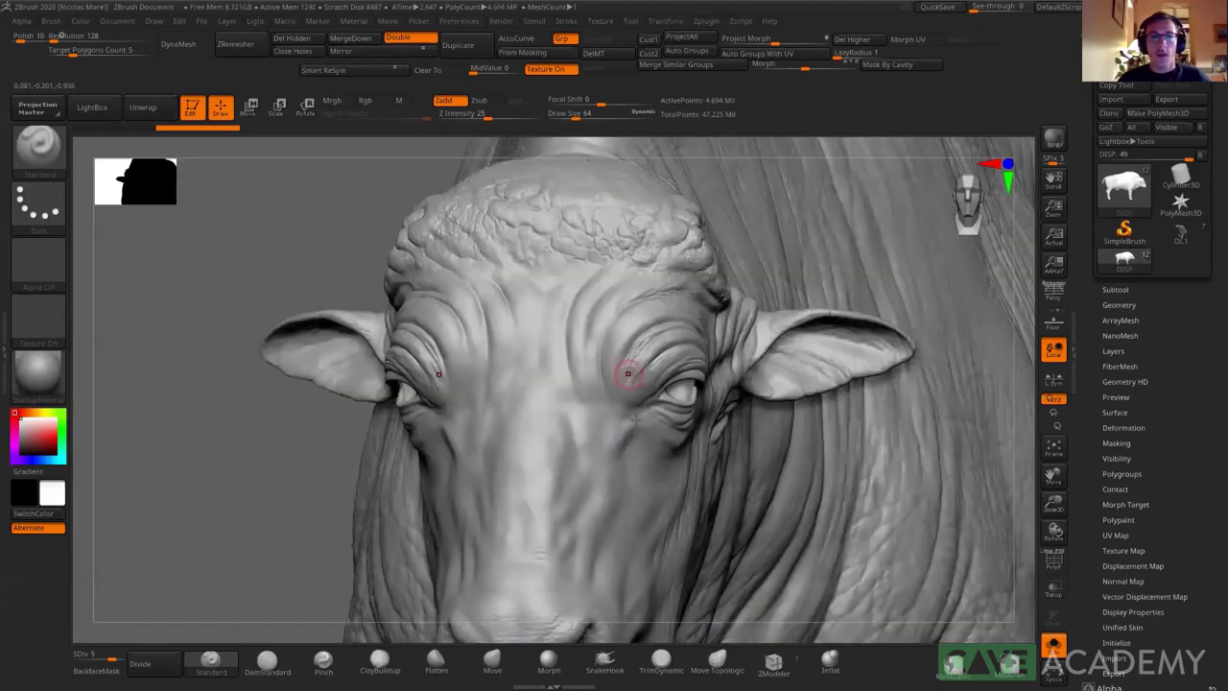
scroll(621, 374, "down", 2)
- Drop the bison to lowest subdivision, raise it stepwise, view the brow, then settle at level 2
key("shift+d")
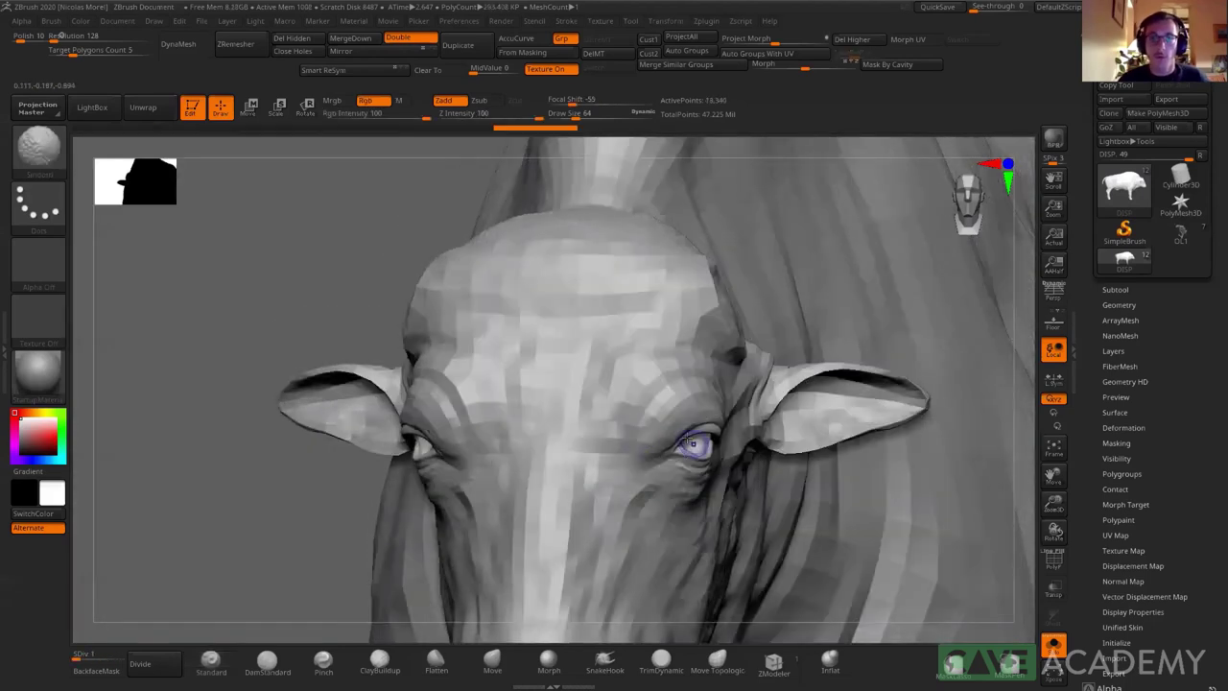
key("b")
key("s")
key("t")
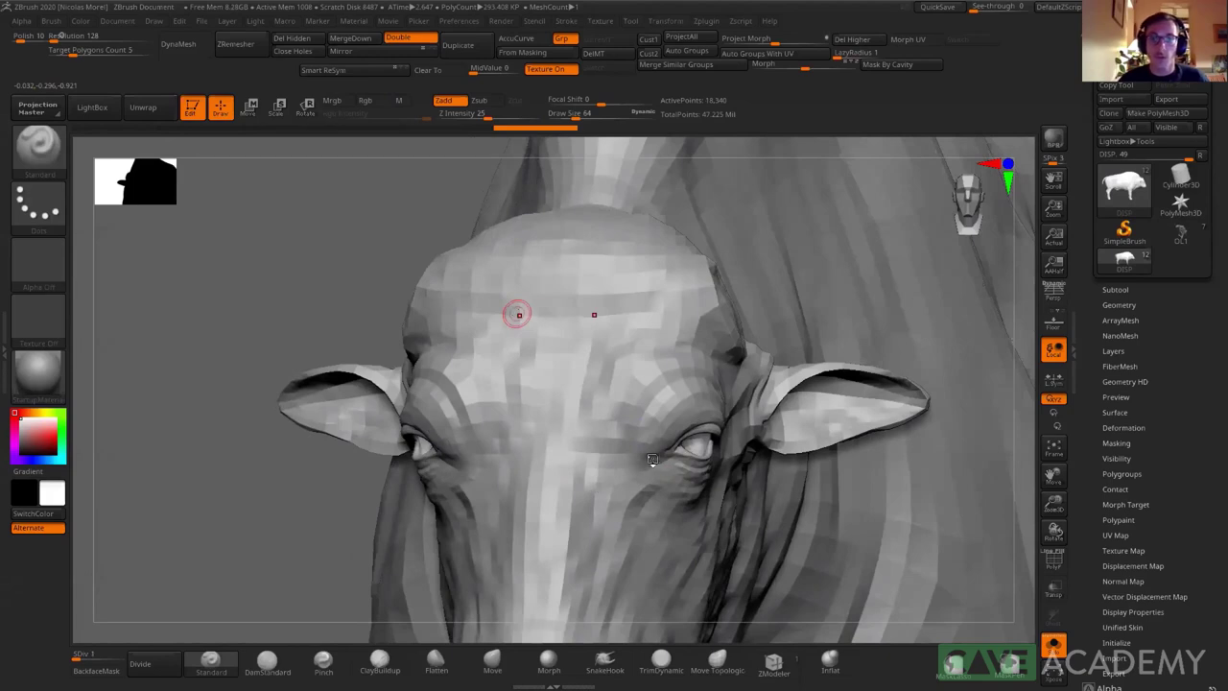
key("d")
scroll(665, 420, "up", 3)
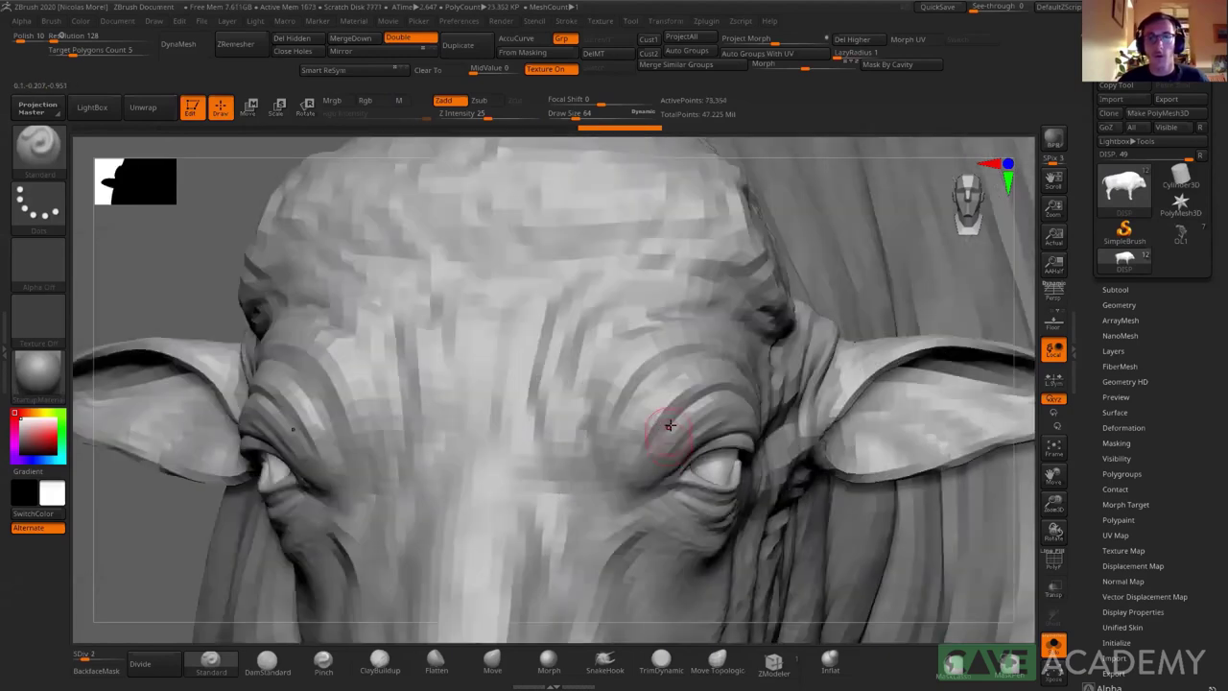
scroll(662, 374, "up", 3)
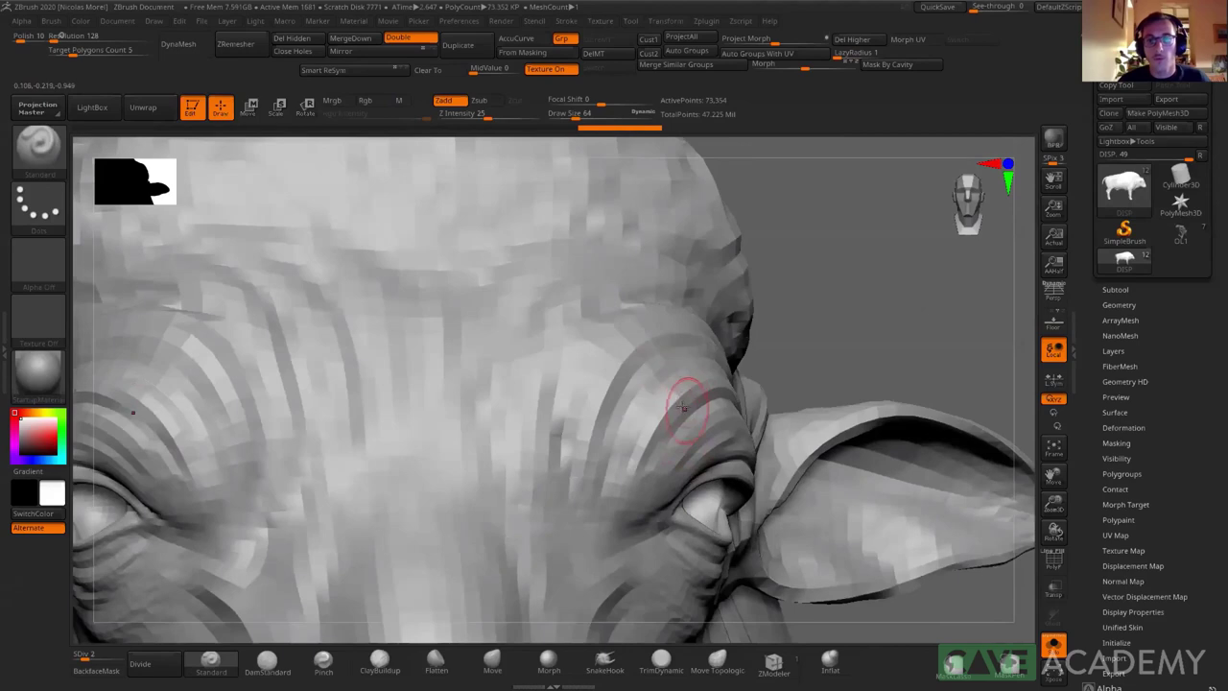
key("d")
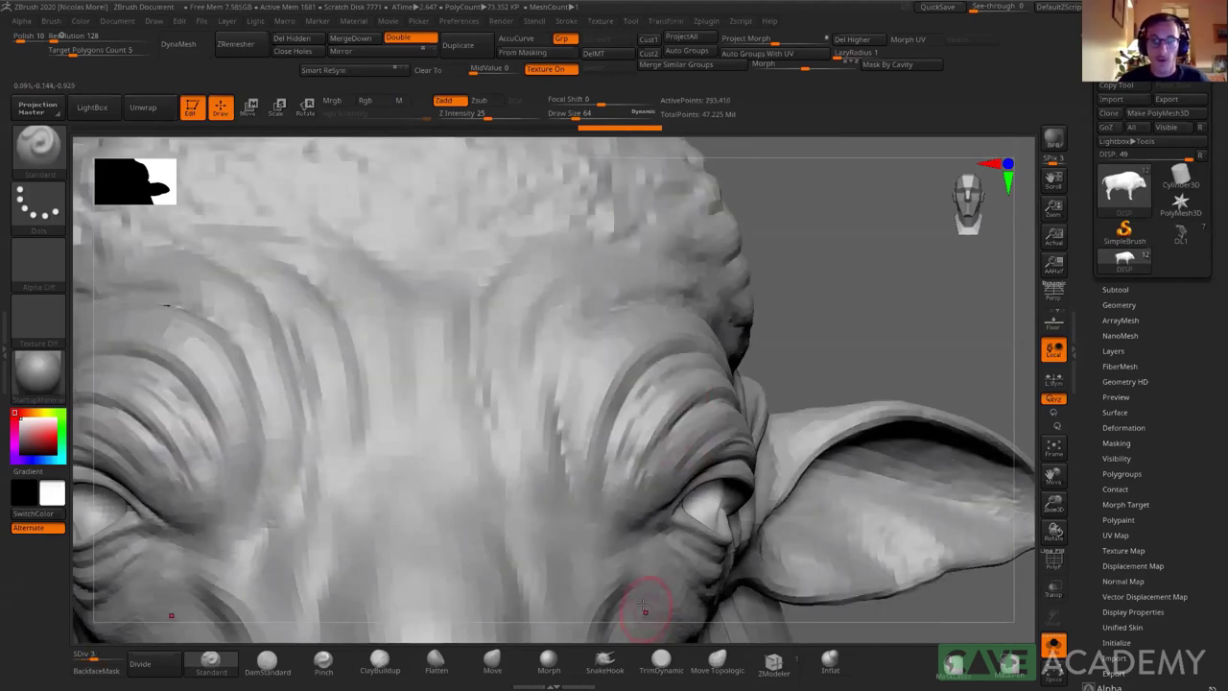
key("d")
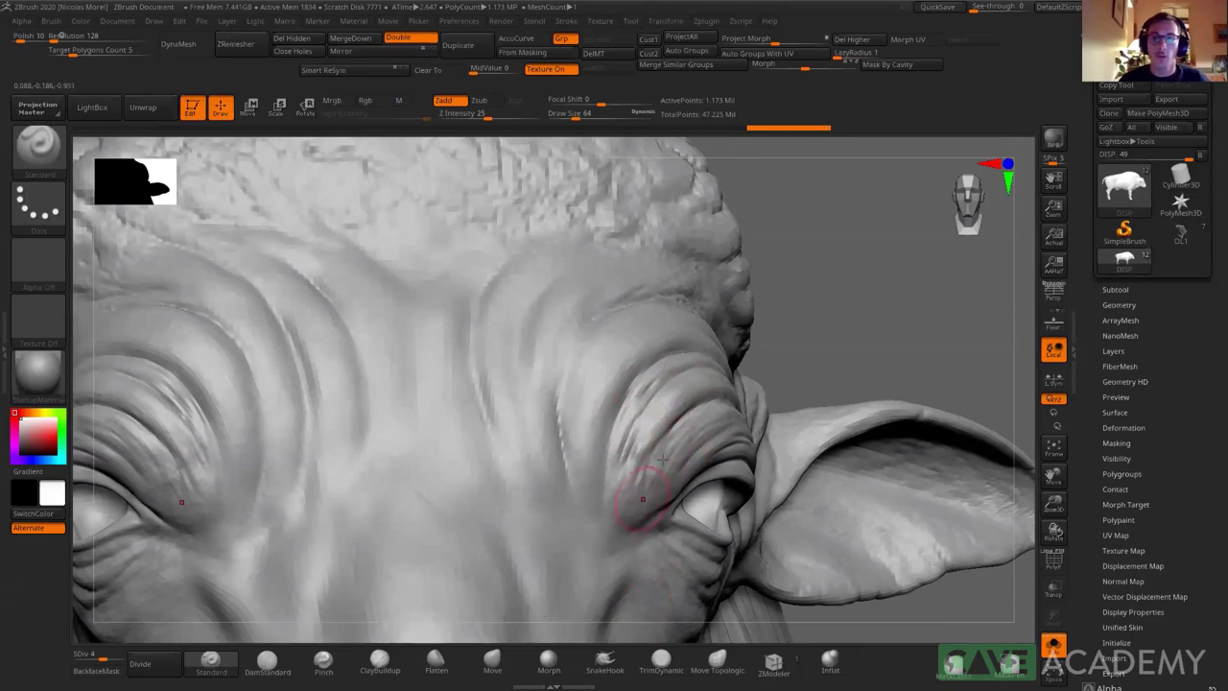
left_click_drag(633, 509, 648, 422)
key("shift+d")
key("shift+d")
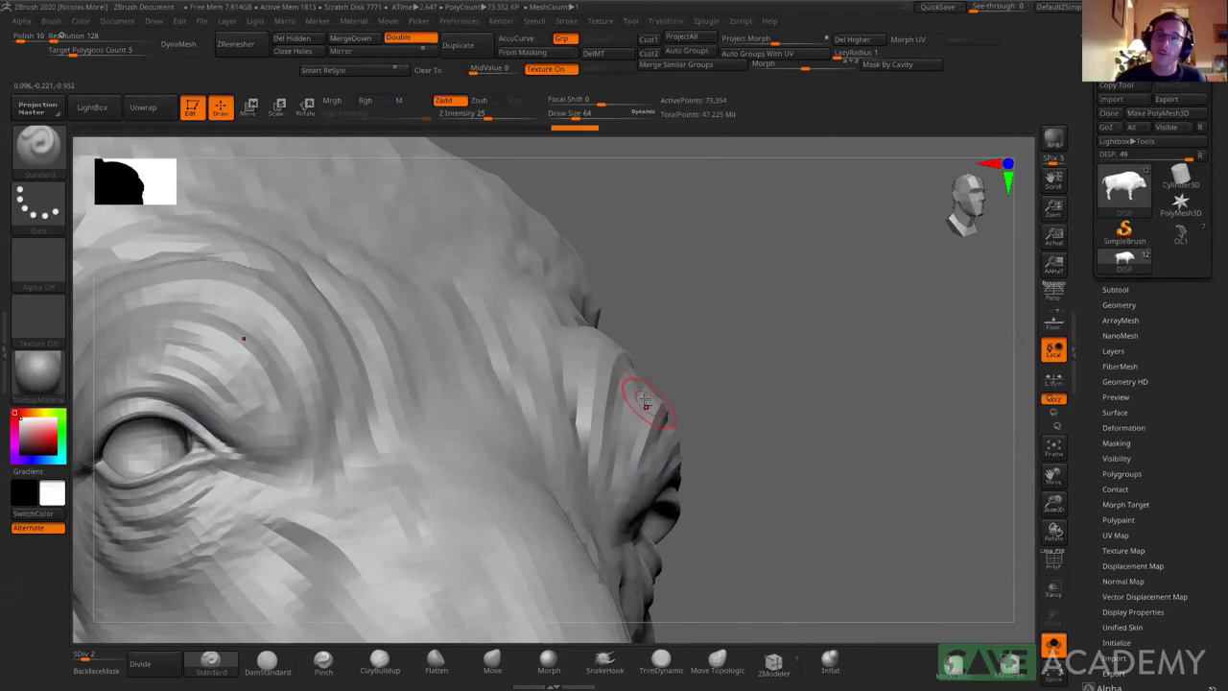
- Return the PureRef bull image to the full board, then go back to the Concept of planes slide
key("alt+Tab")
key("alt+Tab")
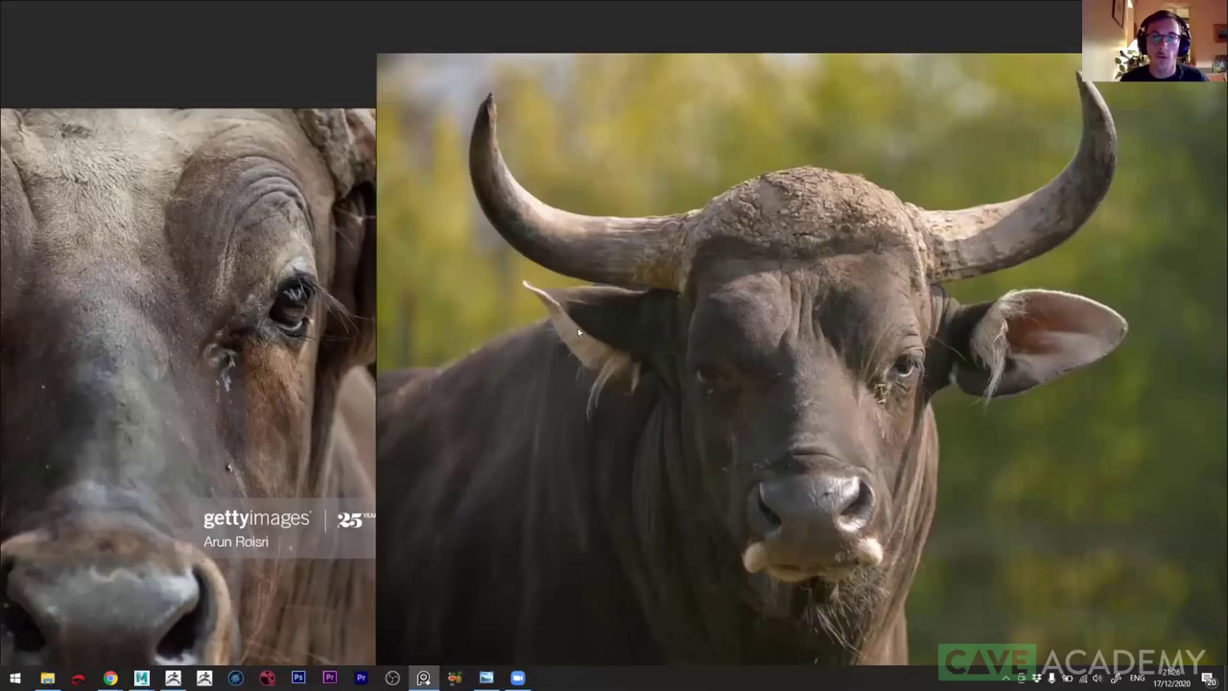
double_click(659, 354)
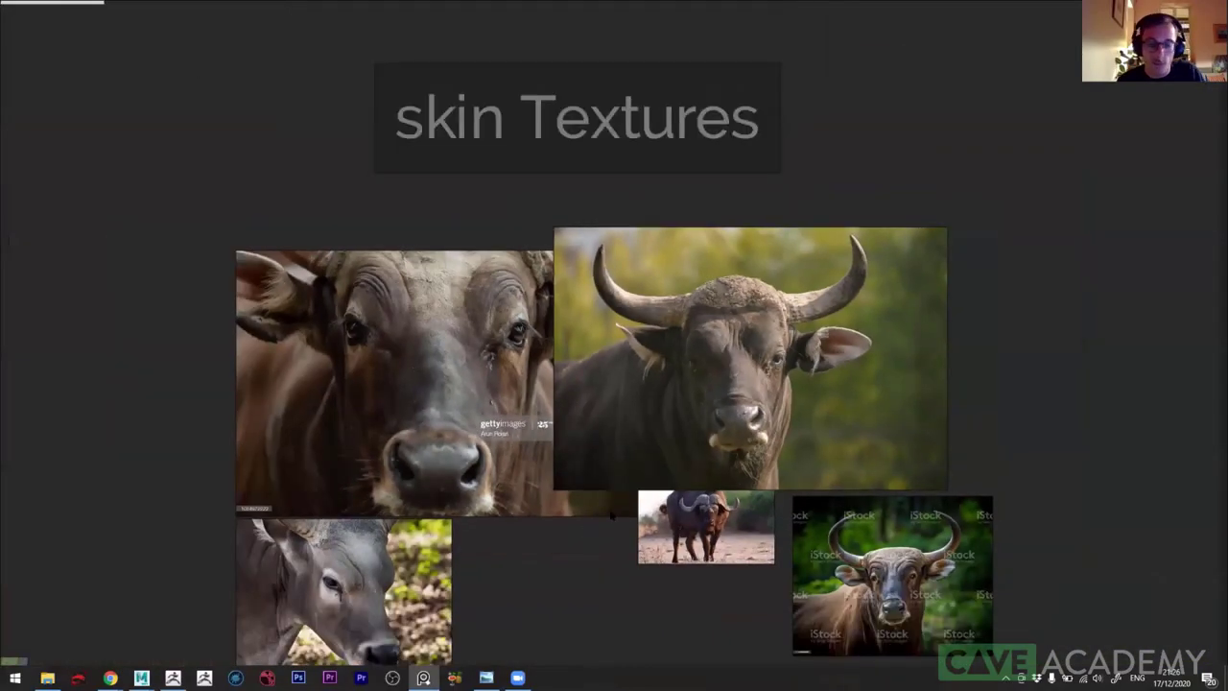
key("alt+Tab")
key("alt+Tab")
scroll(758, 451, "down", 2)
- Zoom in and out on the Concept of planes slide
scroll(767, 453, "up", 1)
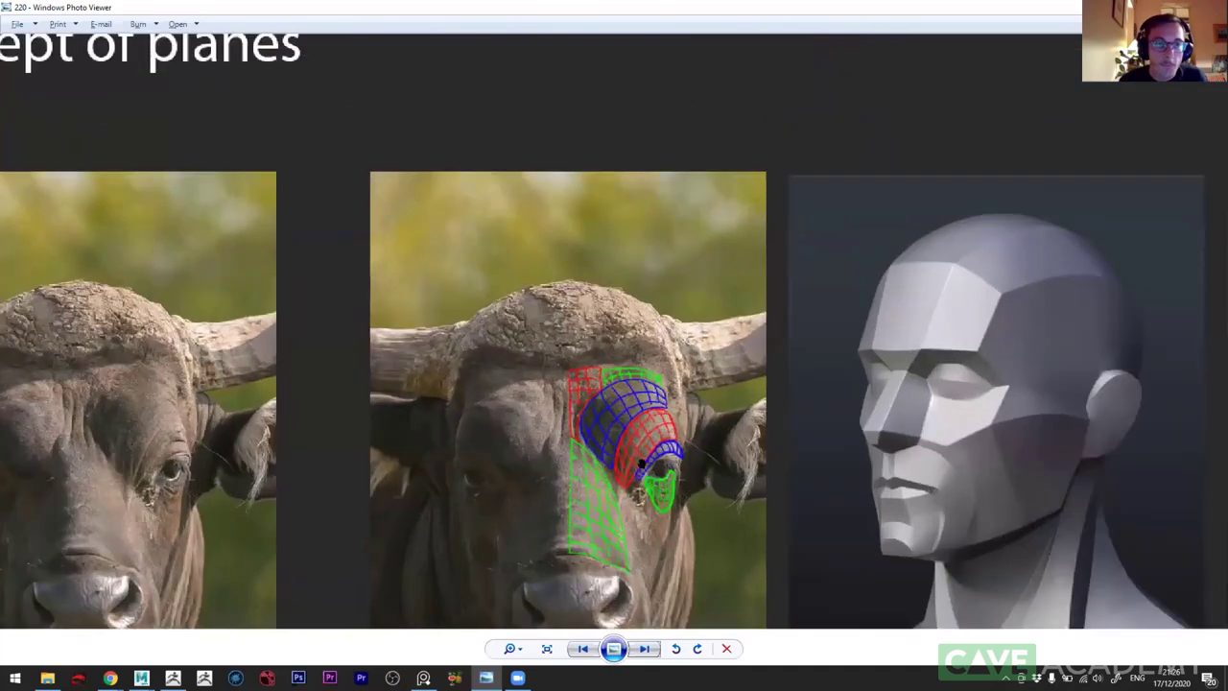
scroll(776, 455, "up", 1)
scroll(776, 454, "up", 1)
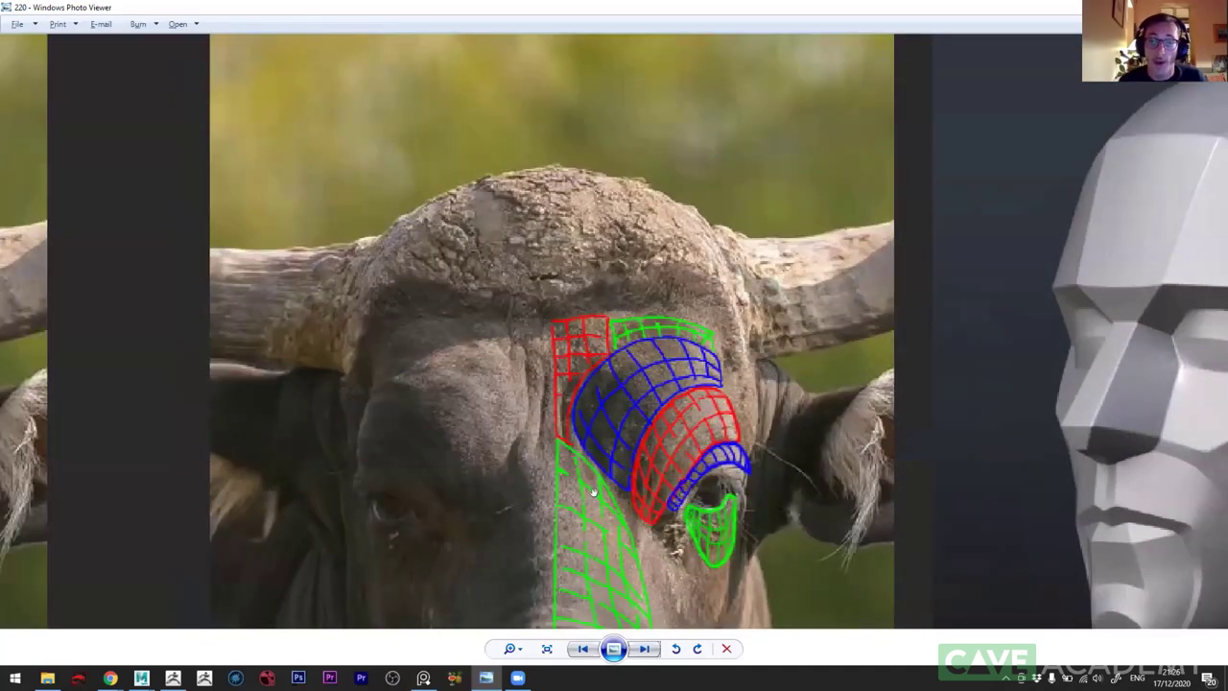
scroll(438, 467, "down", 1)
scroll(321, 408, "up", 1)
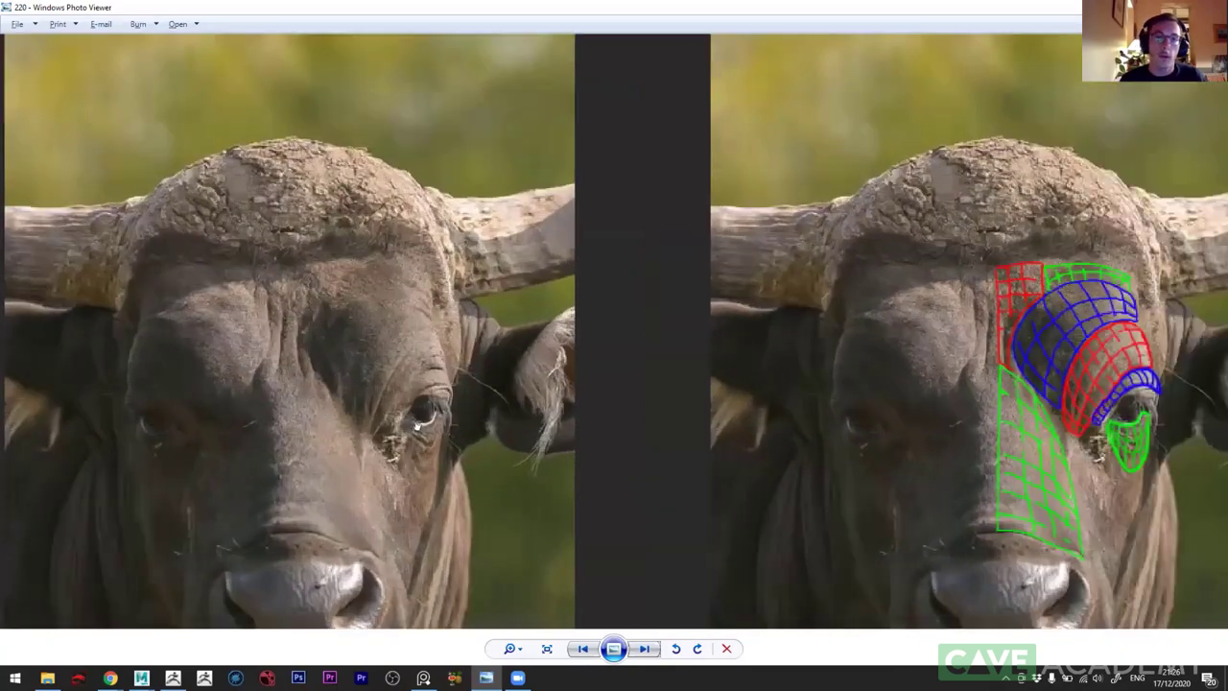
scroll(399, 403, "up", 1)
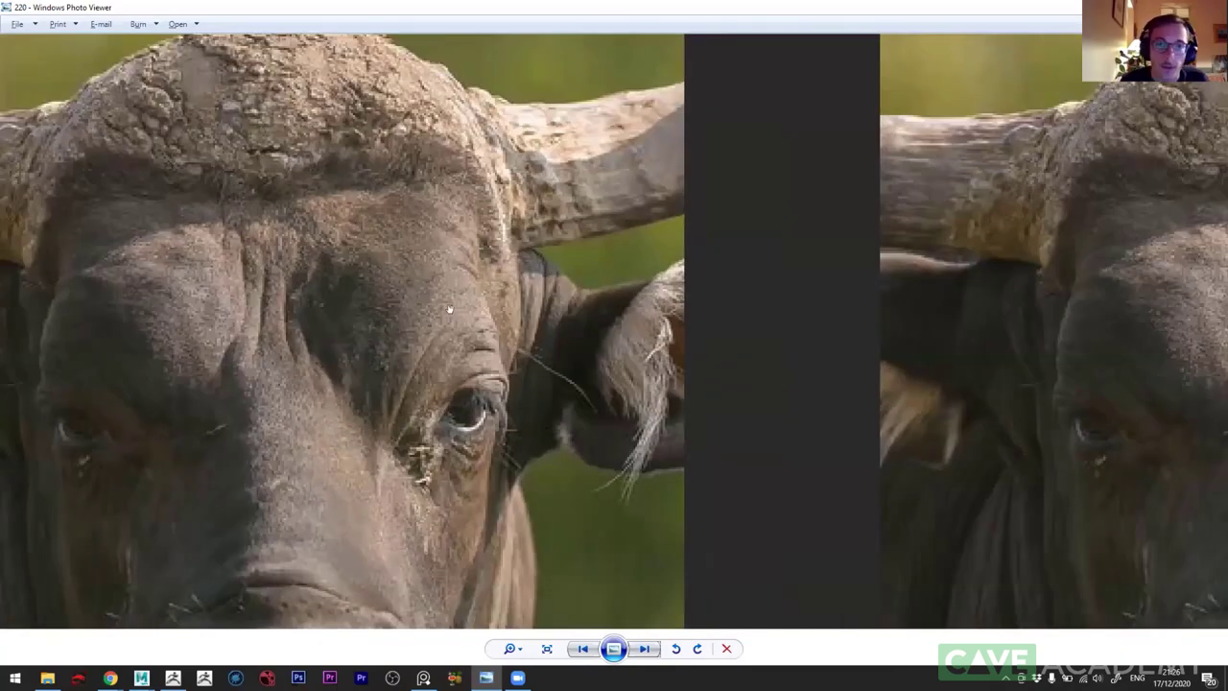
scroll(389, 403, "down", 1)
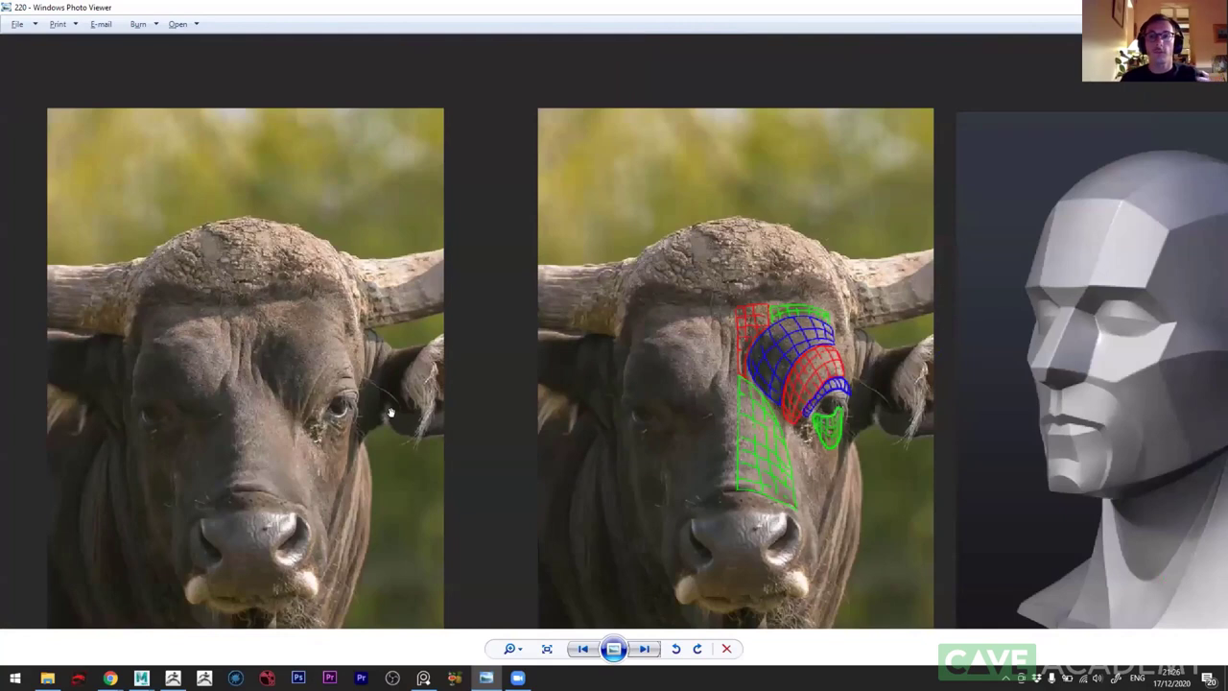
scroll(341, 464, "down", 1)
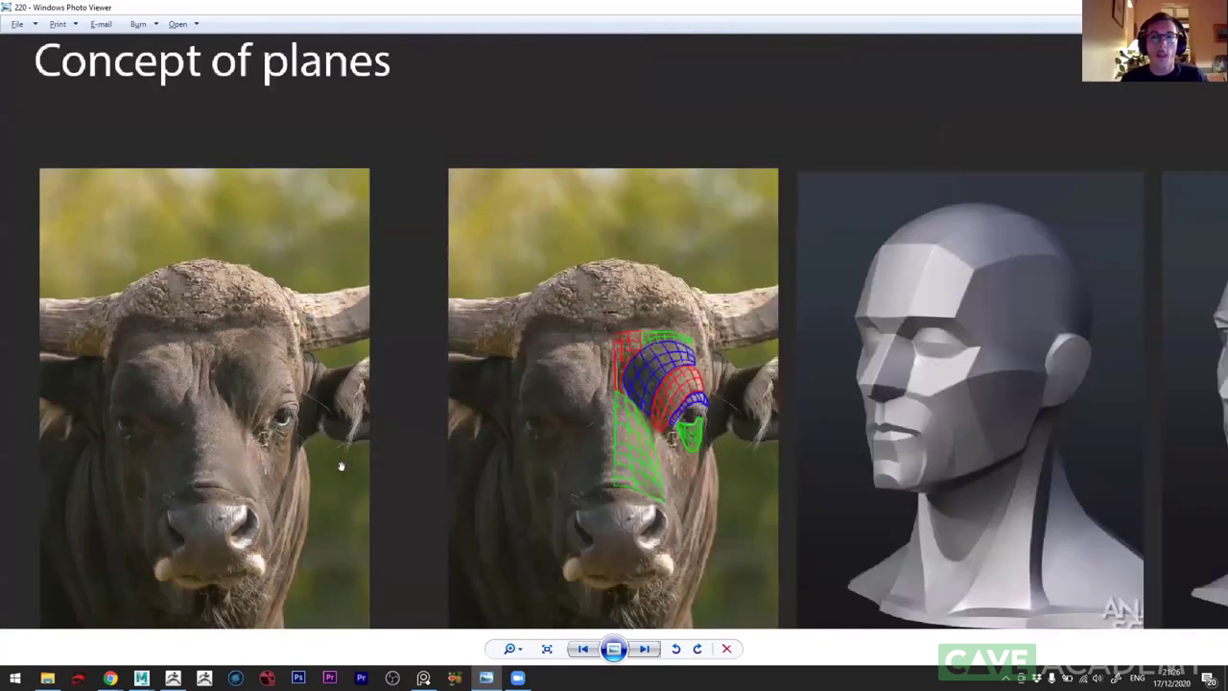
scroll(340, 465, "up", 1)
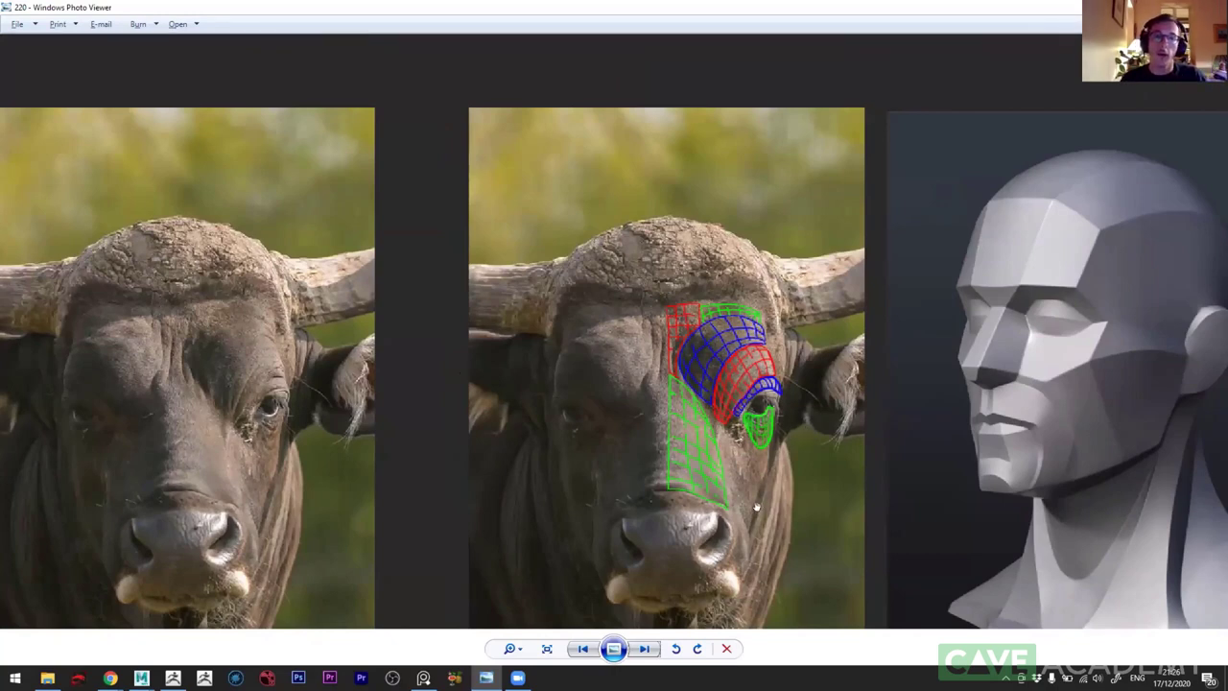
scroll(929, 427, "down", 1)
scroll(1000, 403, "up", 1)
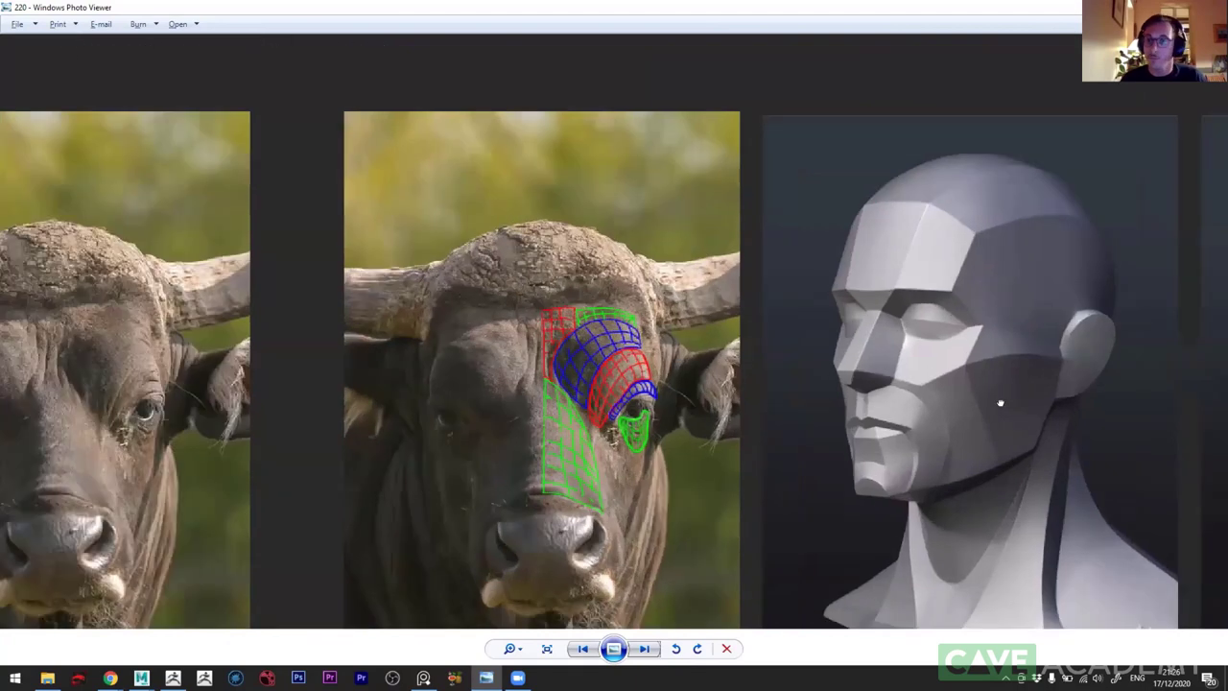
- Pan the slide until the third planar head is fully visible
left_click_drag(1000, 403, 757, 384)
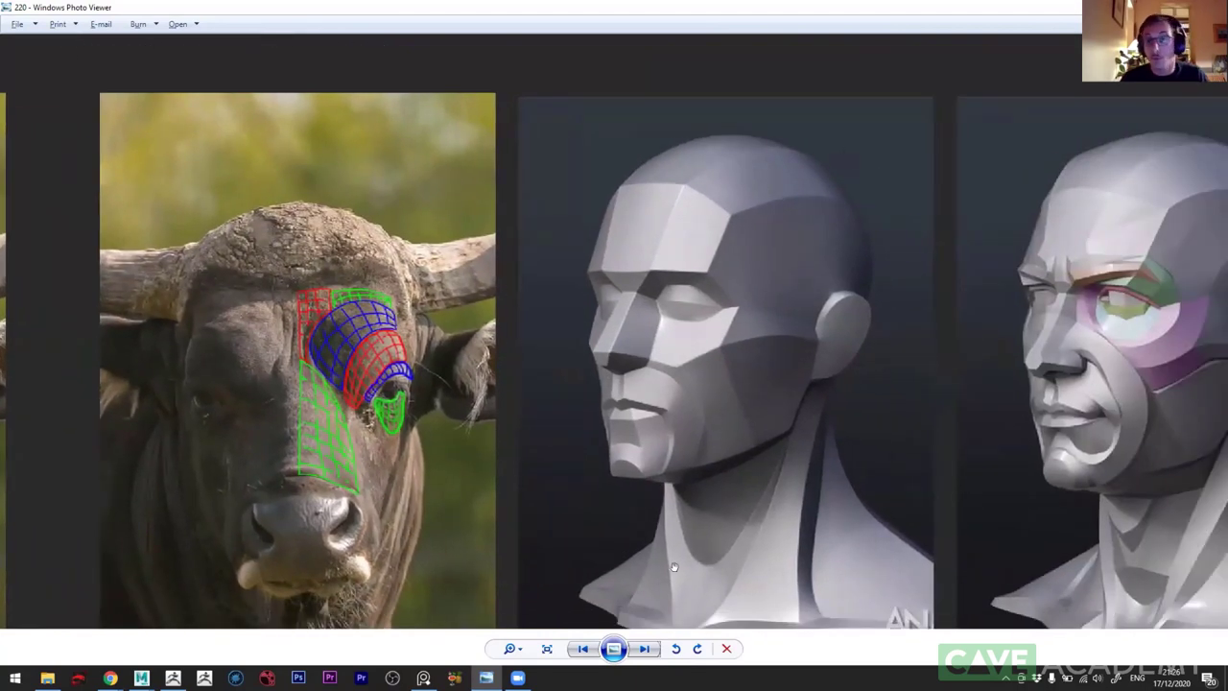
left_click_drag(1092, 453, 930, 415)
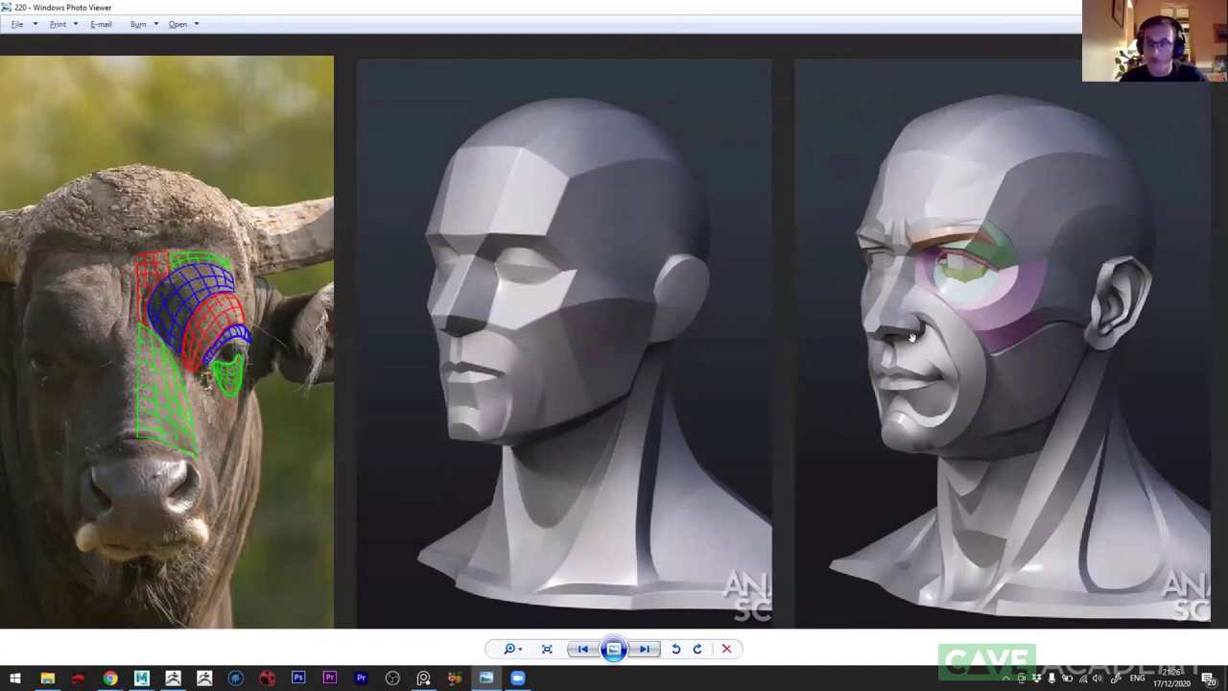
scroll(483, 310, "down", 1)
- Examine the plain and wireframed bull photos, then advance to the bear sculpt 'before ...' slide
left_click_drag(436, 374, 471, 374)
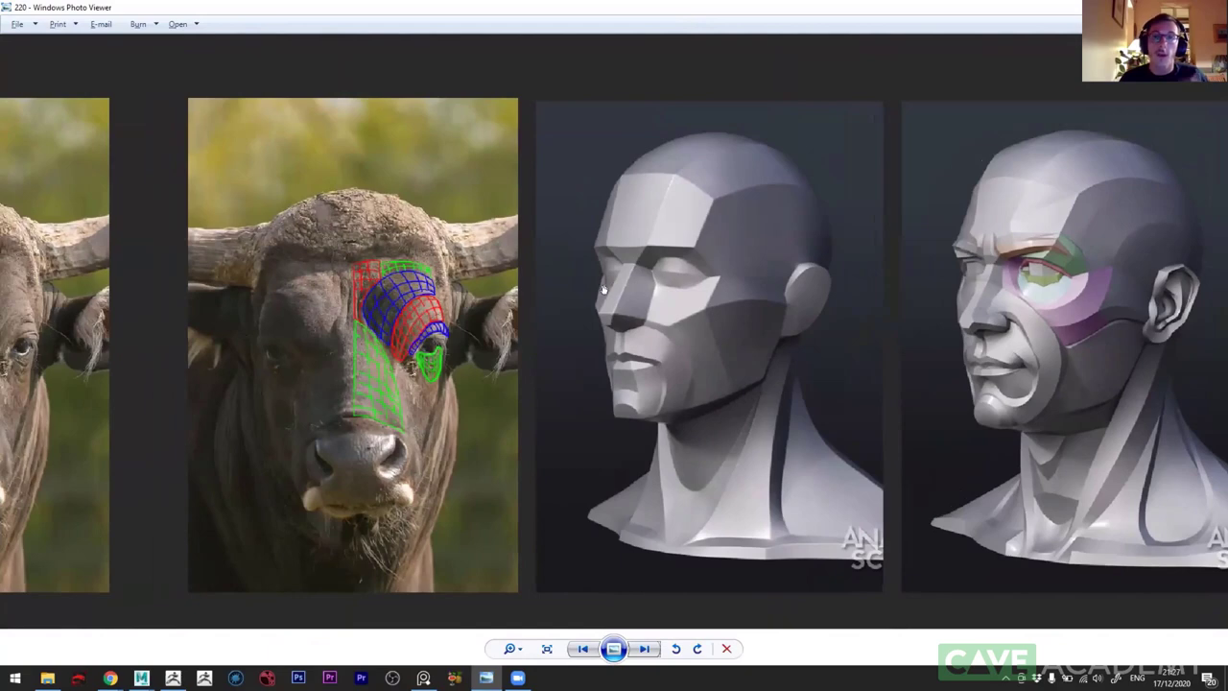
scroll(603, 290, "up", 1)
scroll(261, 466, "up", 1)
left_click_drag(261, 466, 548, 439)
scroll(501, 443, "down", 1)
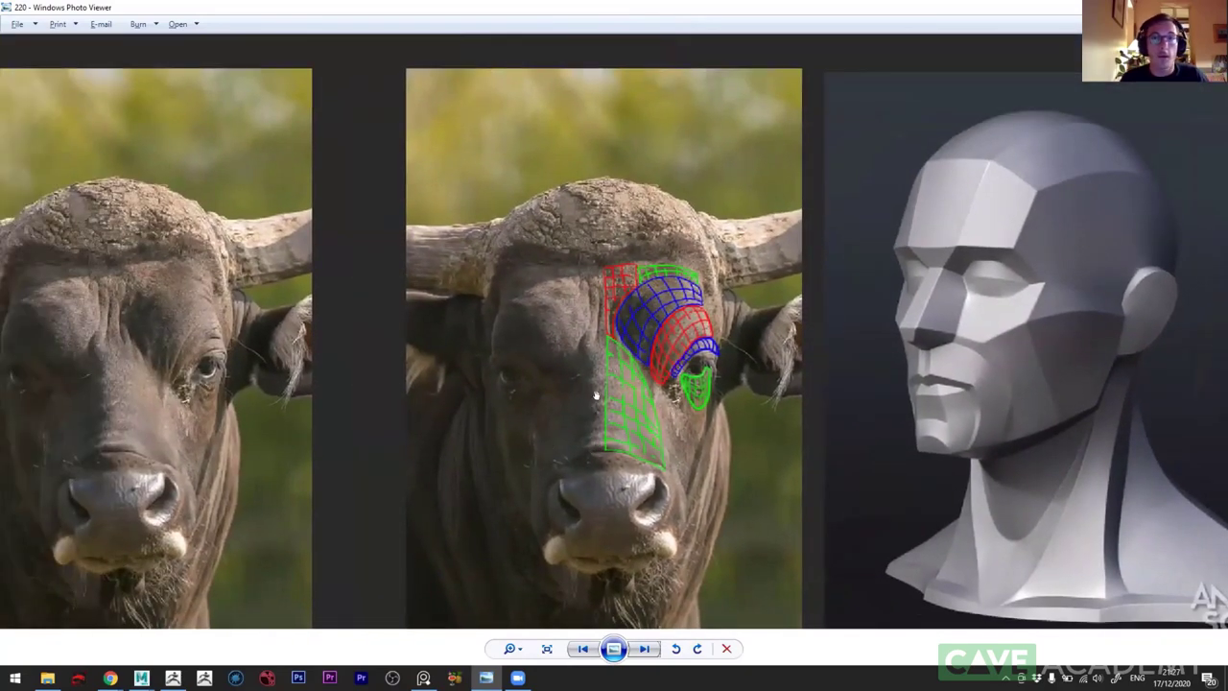
scroll(595, 395, "up", 1)
scroll(597, 408, "down", 1)
scroll(223, 394, "up", 1)
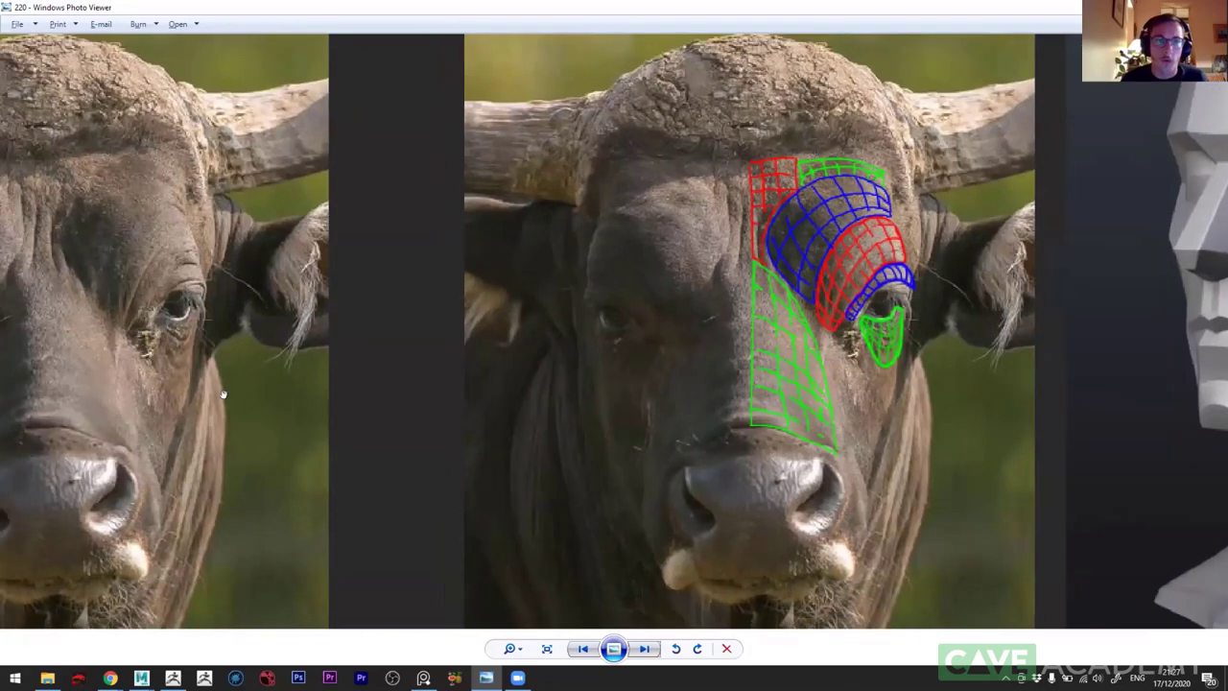
left_click_drag(222, 394, 420, 395)
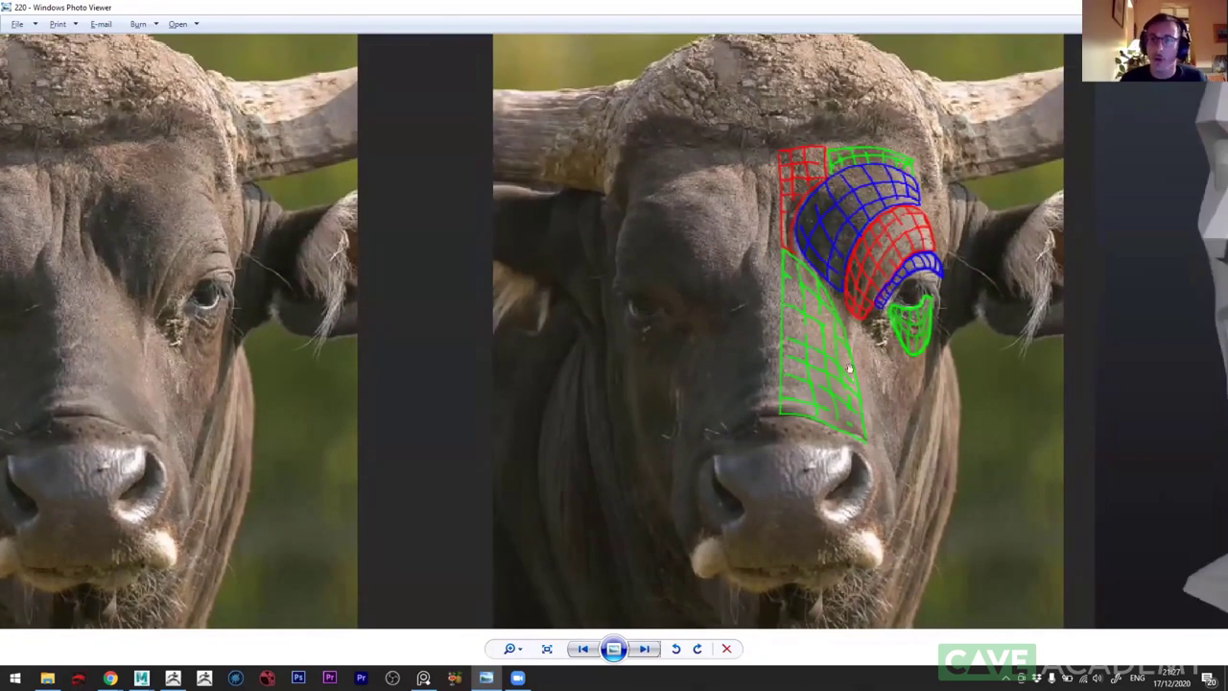
scroll(808, 394, "down", 3)
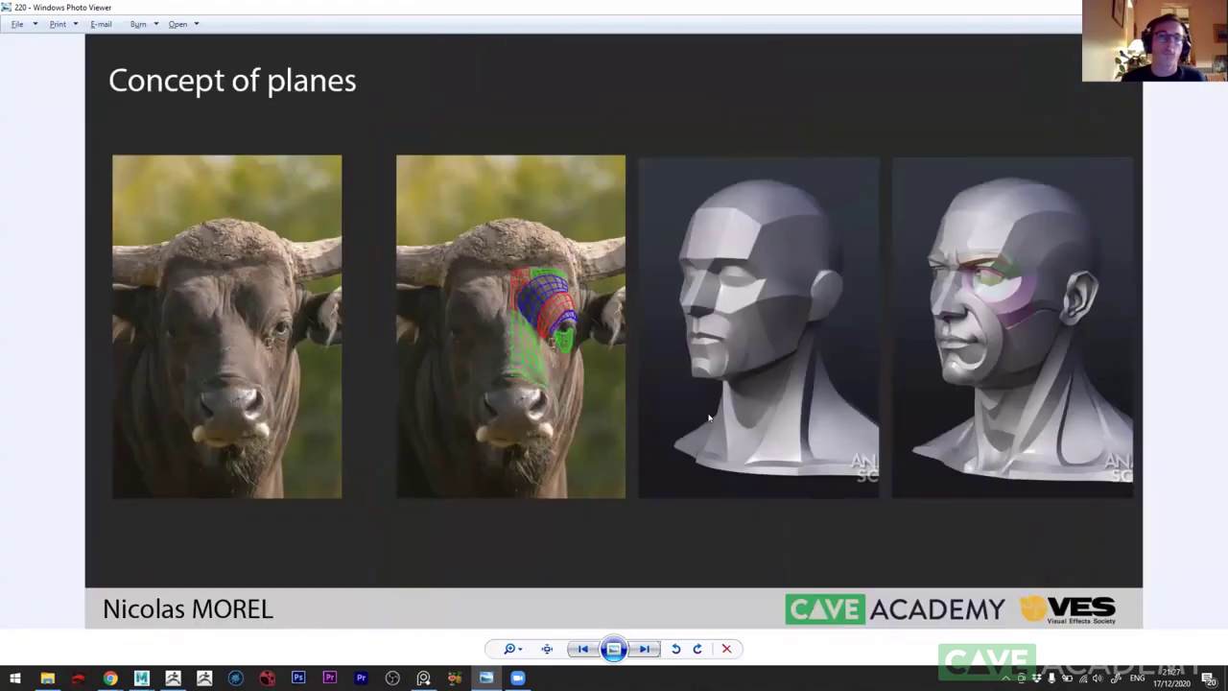
scroll(420, 369, "up", 1)
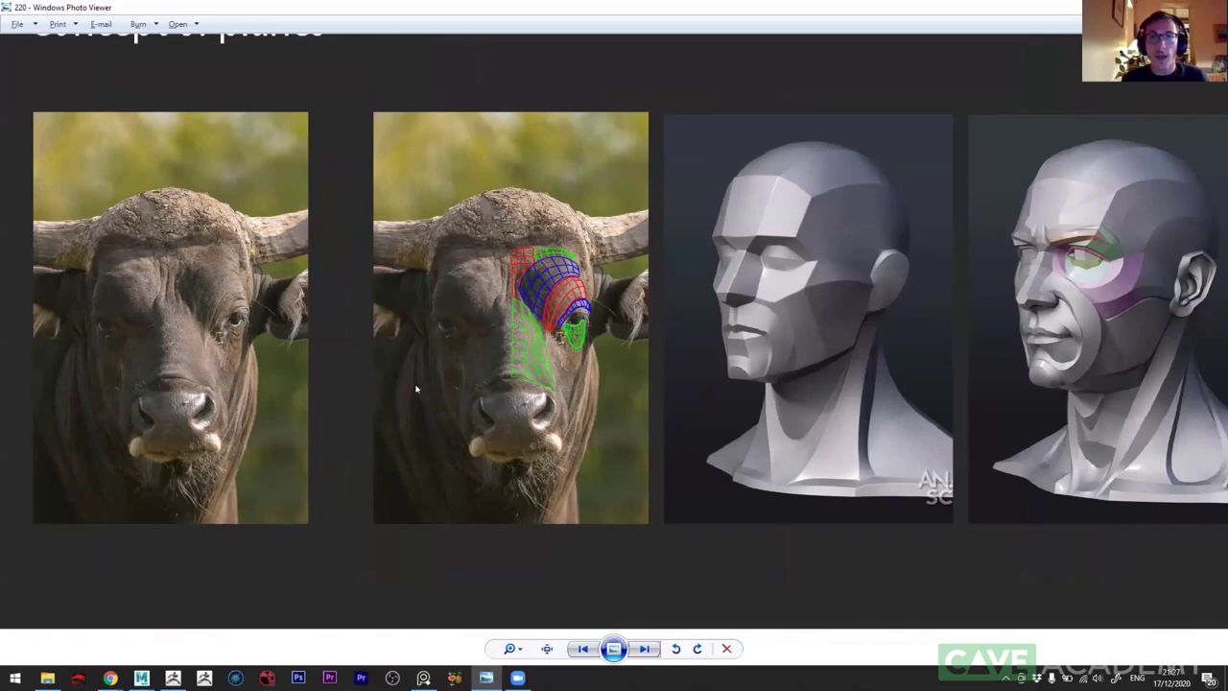
key("Right")
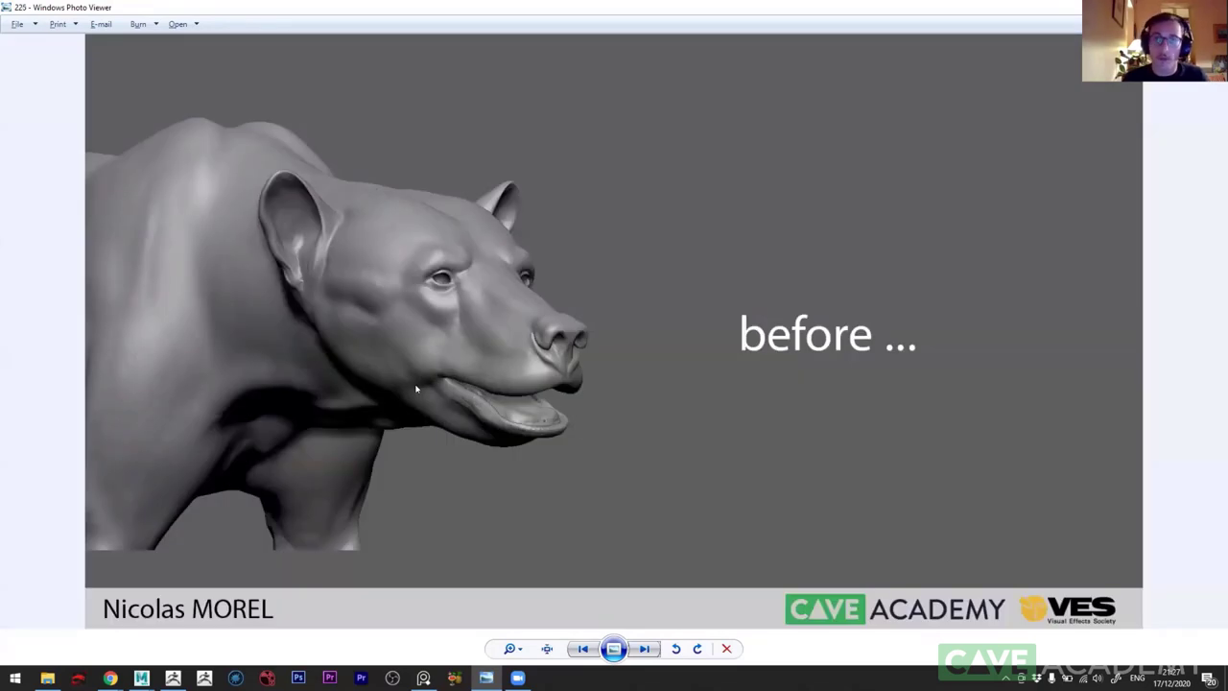
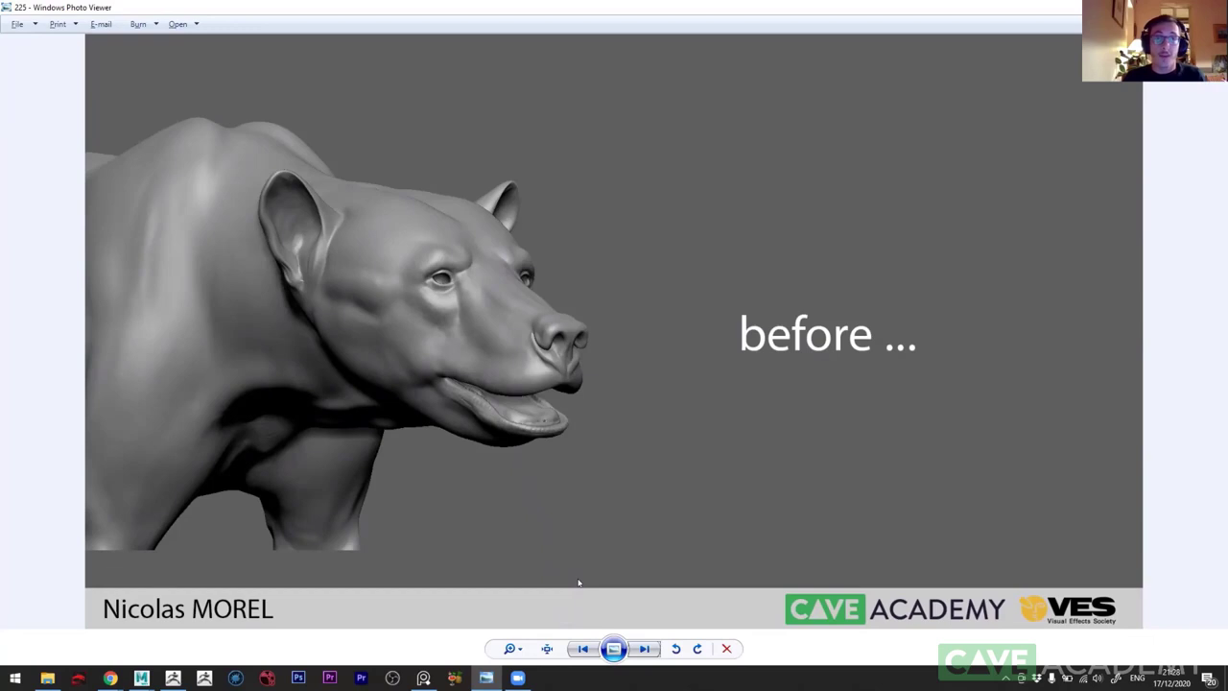
- Page through the bear anatomy slides 225, 230 and 240, ending on slide 245 'After !'
key("Right")
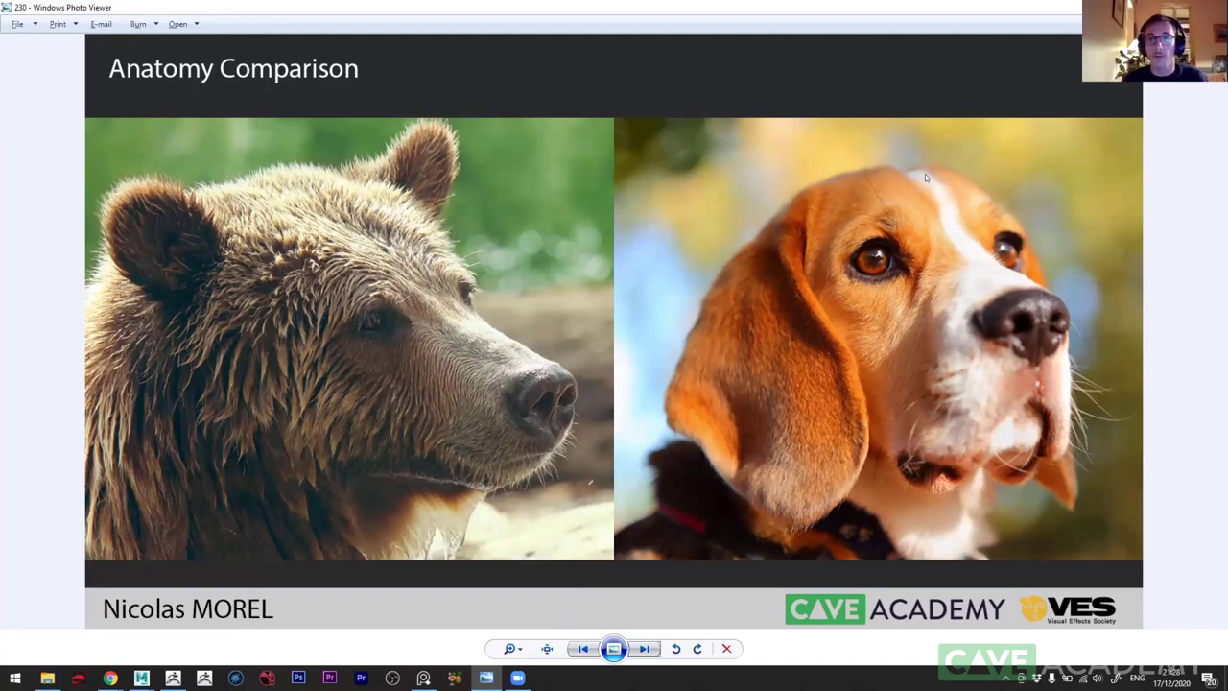
scroll(925, 173, "up", 1)
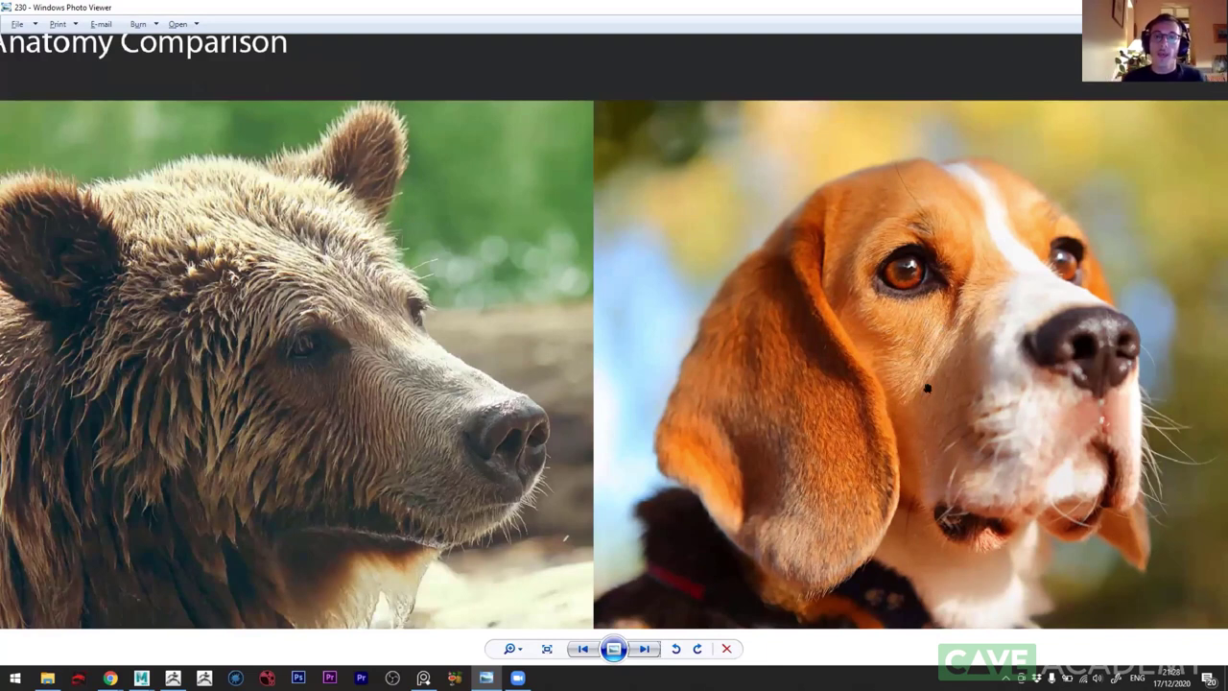
left_click(645, 649)
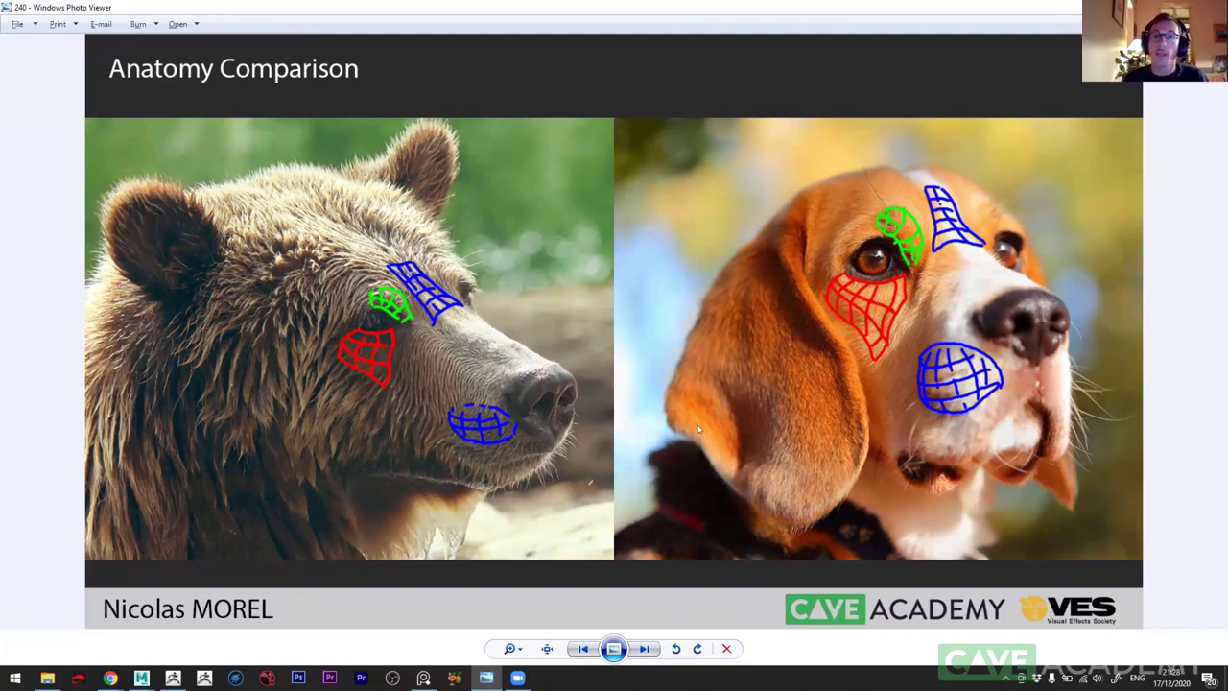
left_click(580, 649)
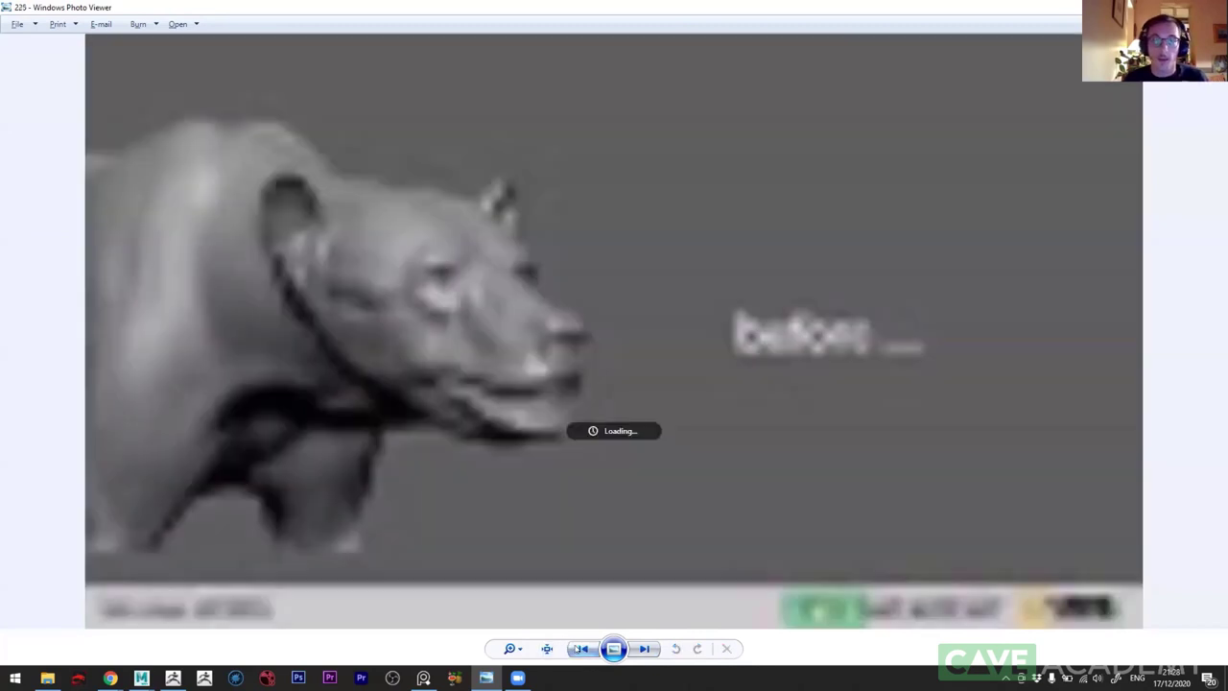
scroll(448, 430, "up", 1)
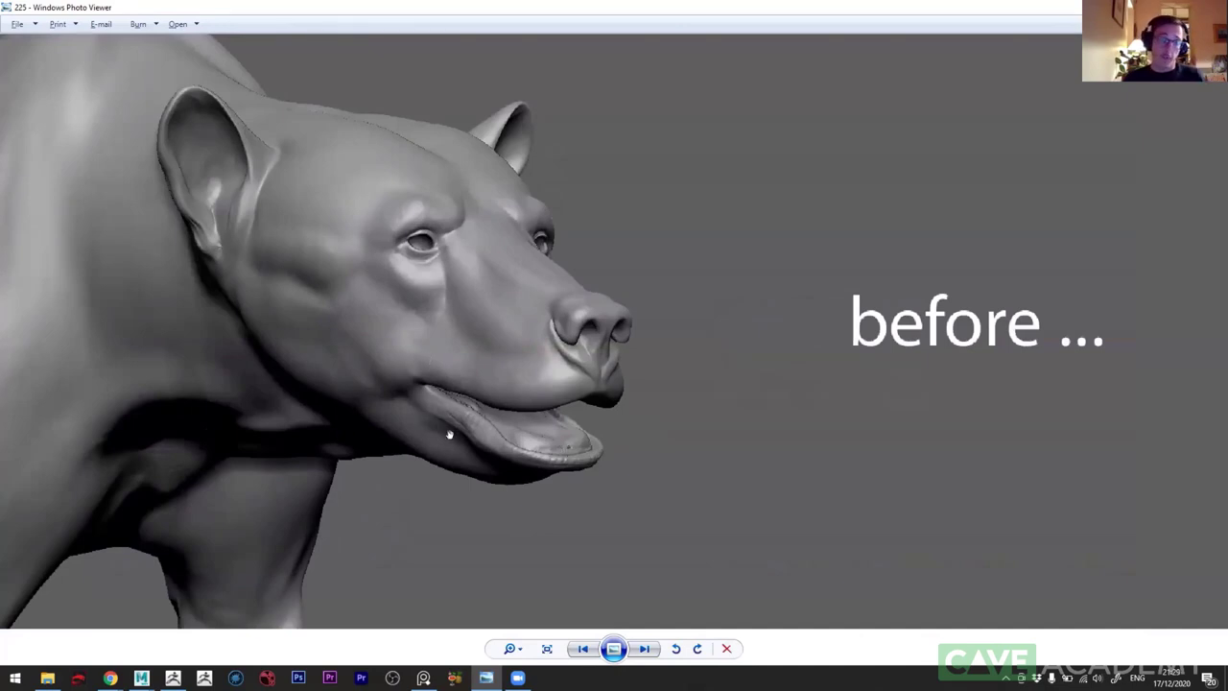
left_click(643, 649)
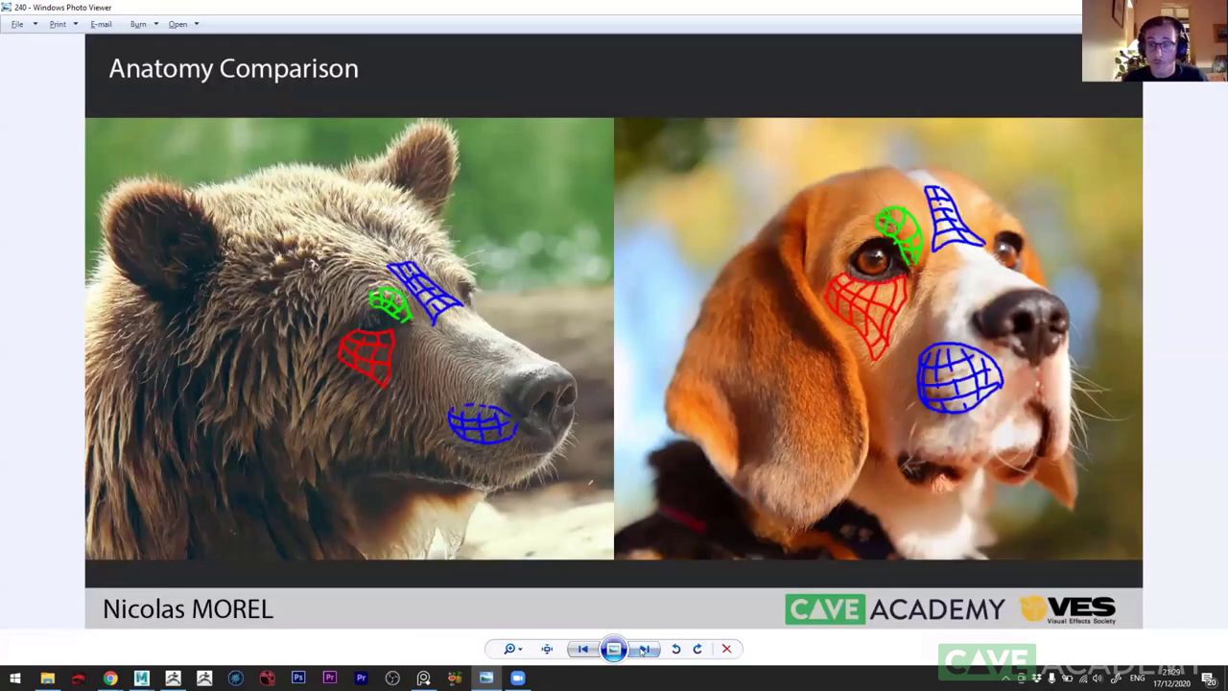
left_click(644, 649)
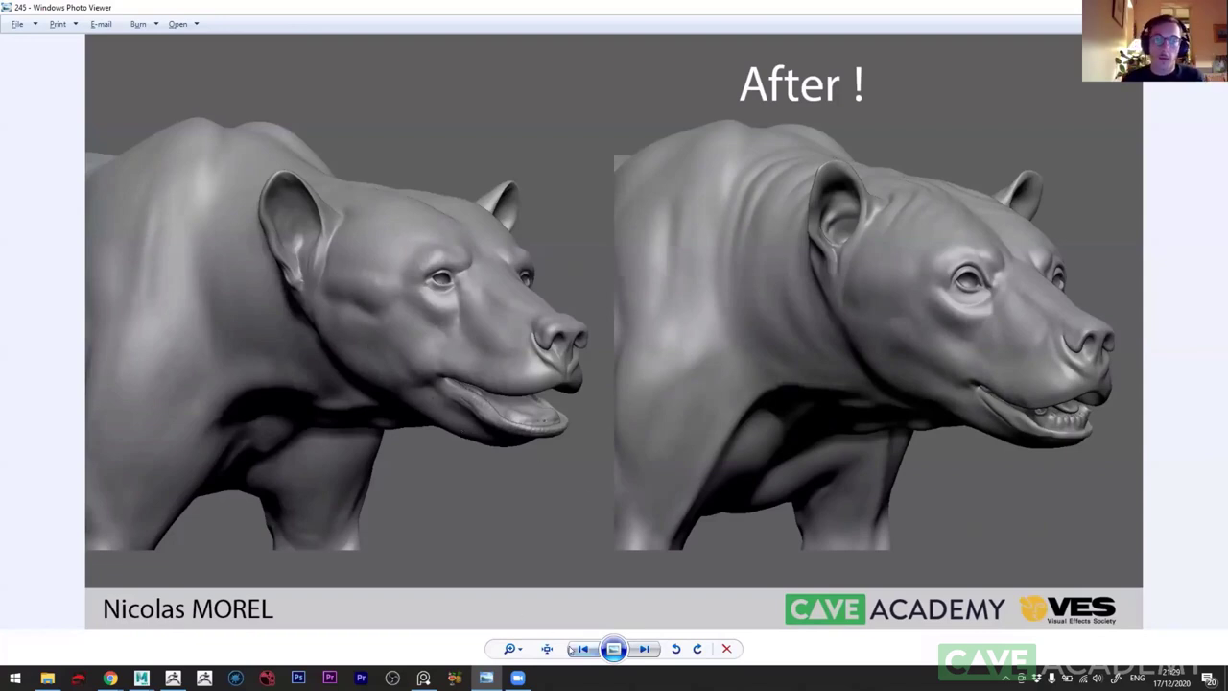
key("alt+Tab")
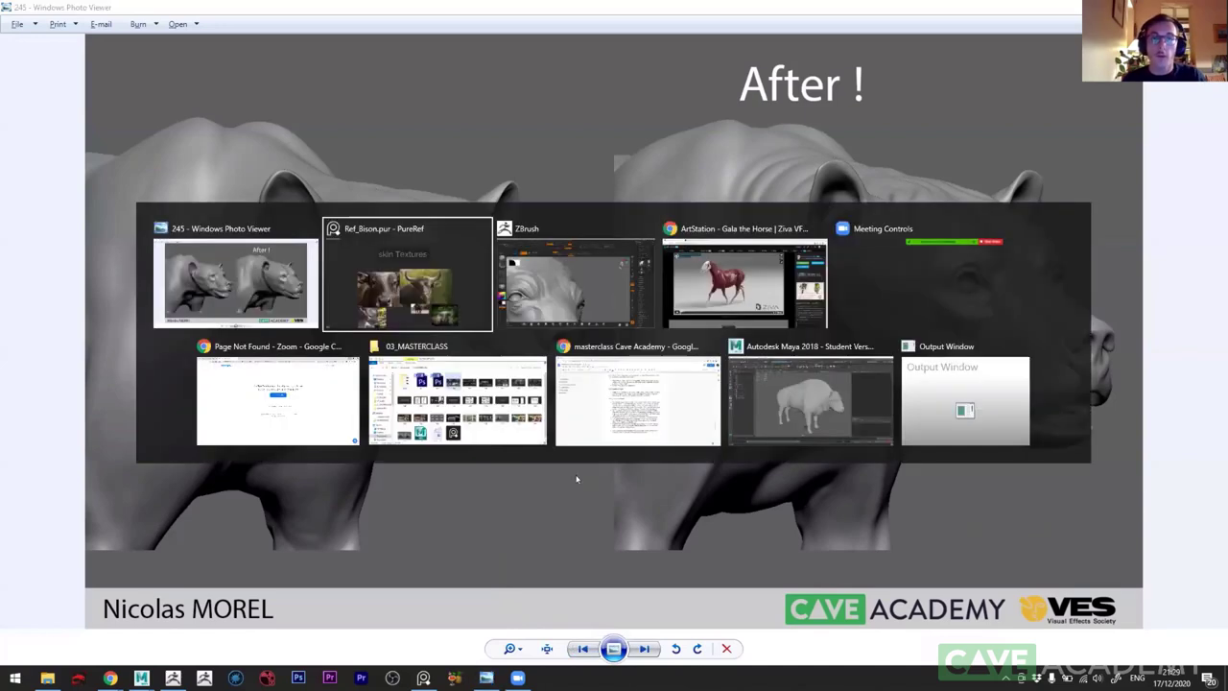
- Zoom out over the Bison reference board in PureRef
scroll(489, 389, "down", 5)
scroll(489, 389, "up", 5)
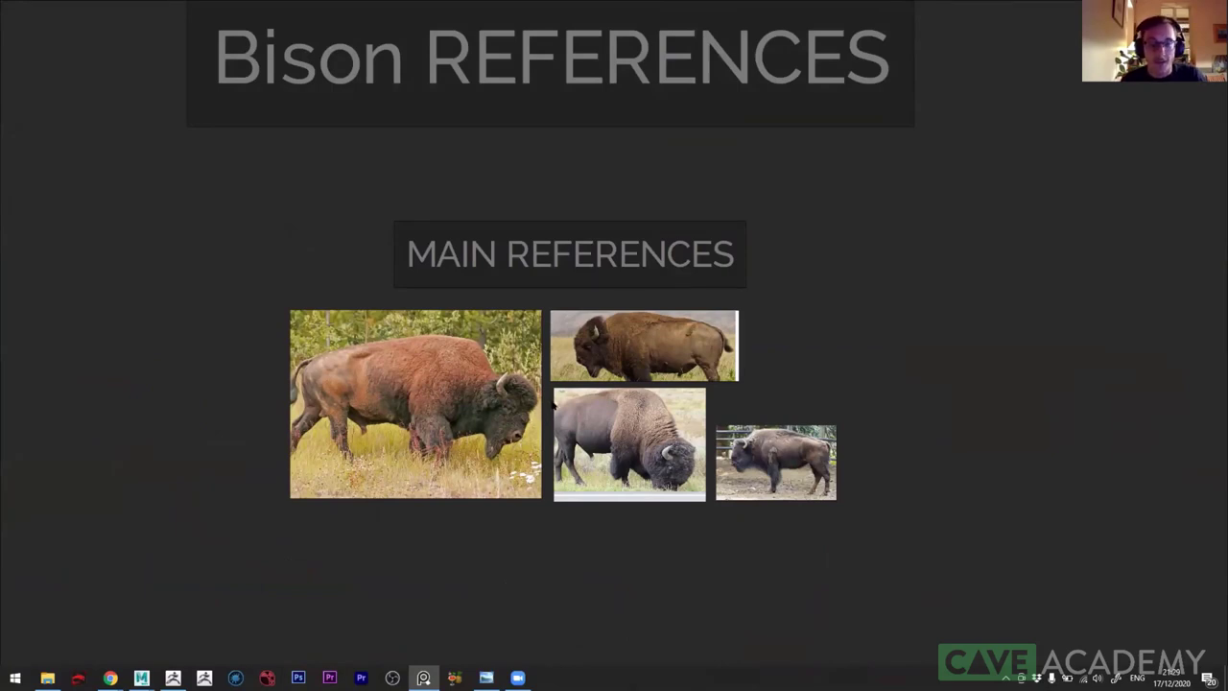
scroll(544, 419, "down", 5)
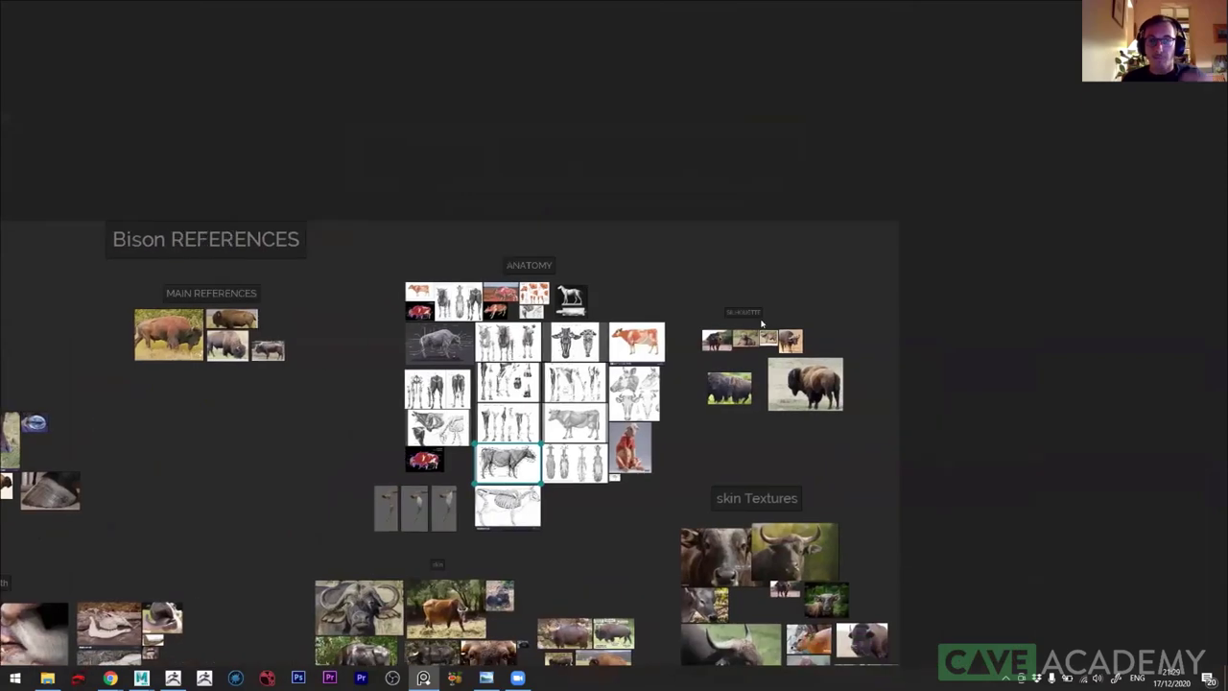
scroll(768, 375, "up", 5)
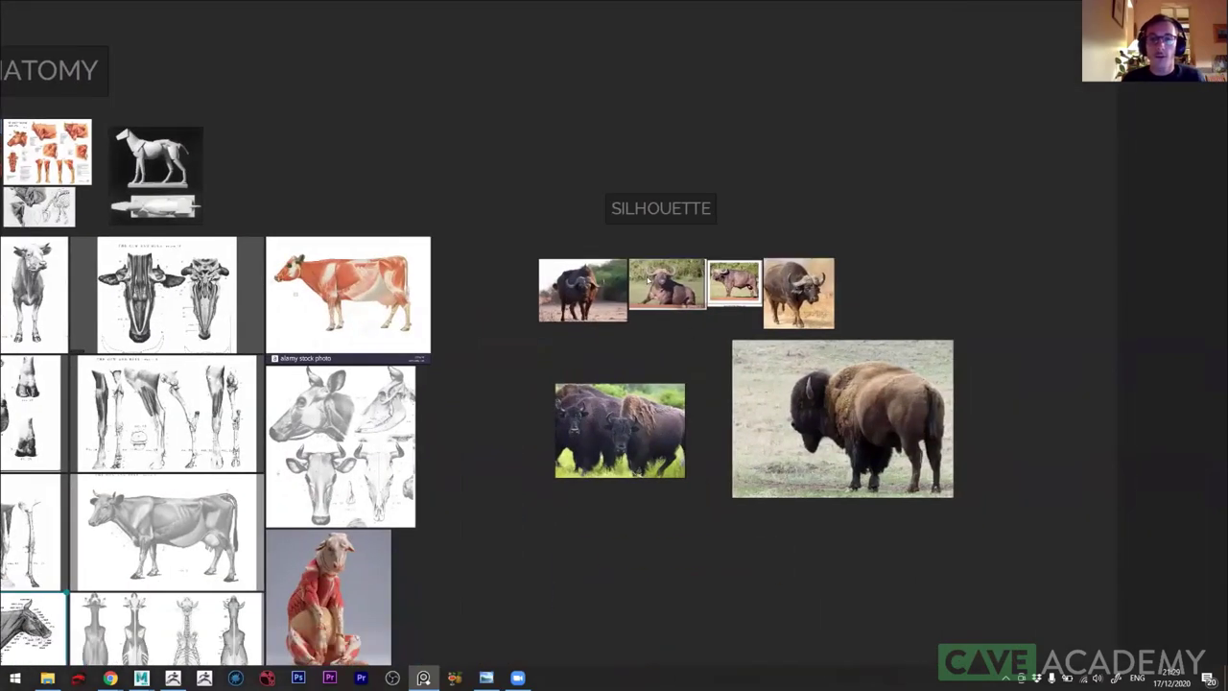
scroll(638, 255, "up", 2)
scroll(648, 317, "up", 1)
scroll(624, 394, "up", 1)
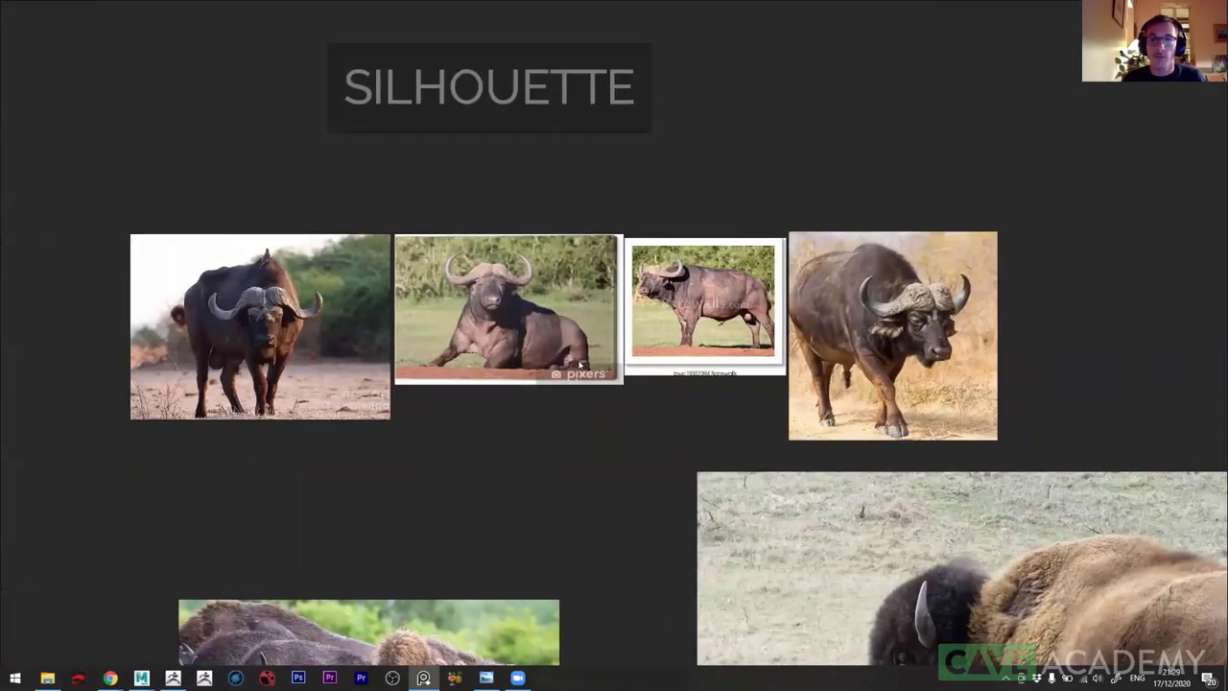
- Zoom and pan into the first SILHOUETTE buffalo photo, up toward its head
middle_click_drag(616, 419, 576, 321)
scroll(506, 318, "up", 3)
scroll(454, 351, "up", 2)
scroll(404, 347, "up", 2)
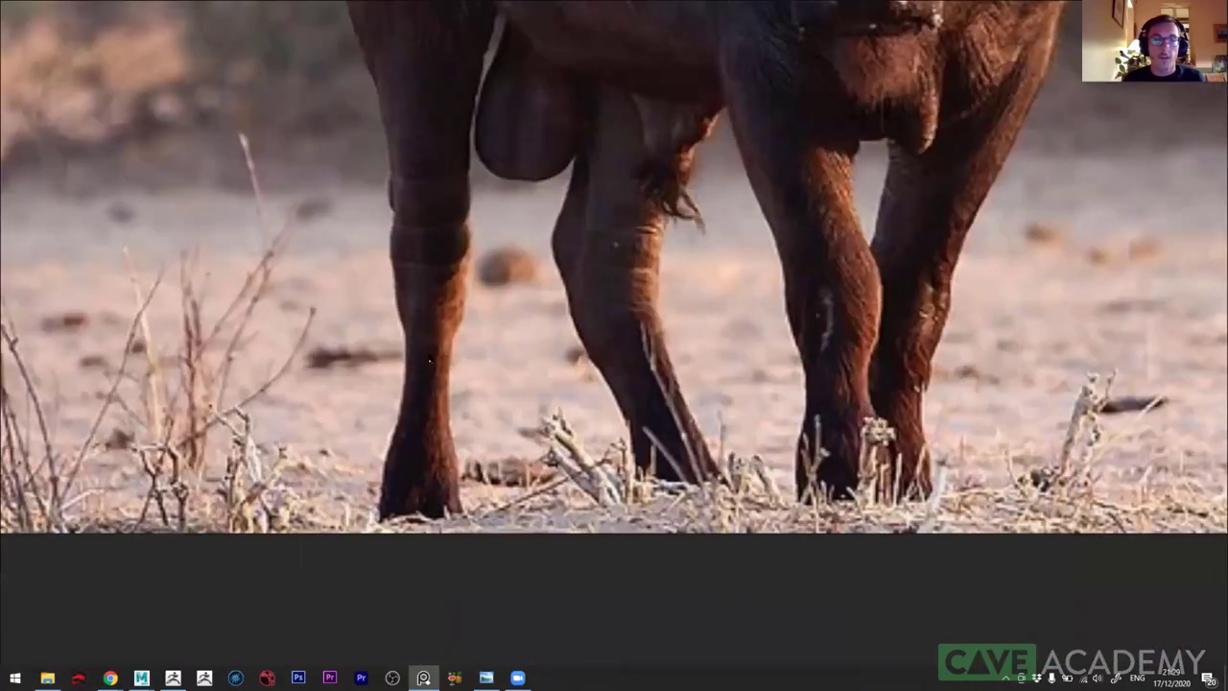
middle_click_drag(483, 487, 564, 631)
scroll(442, 480, "down", 2)
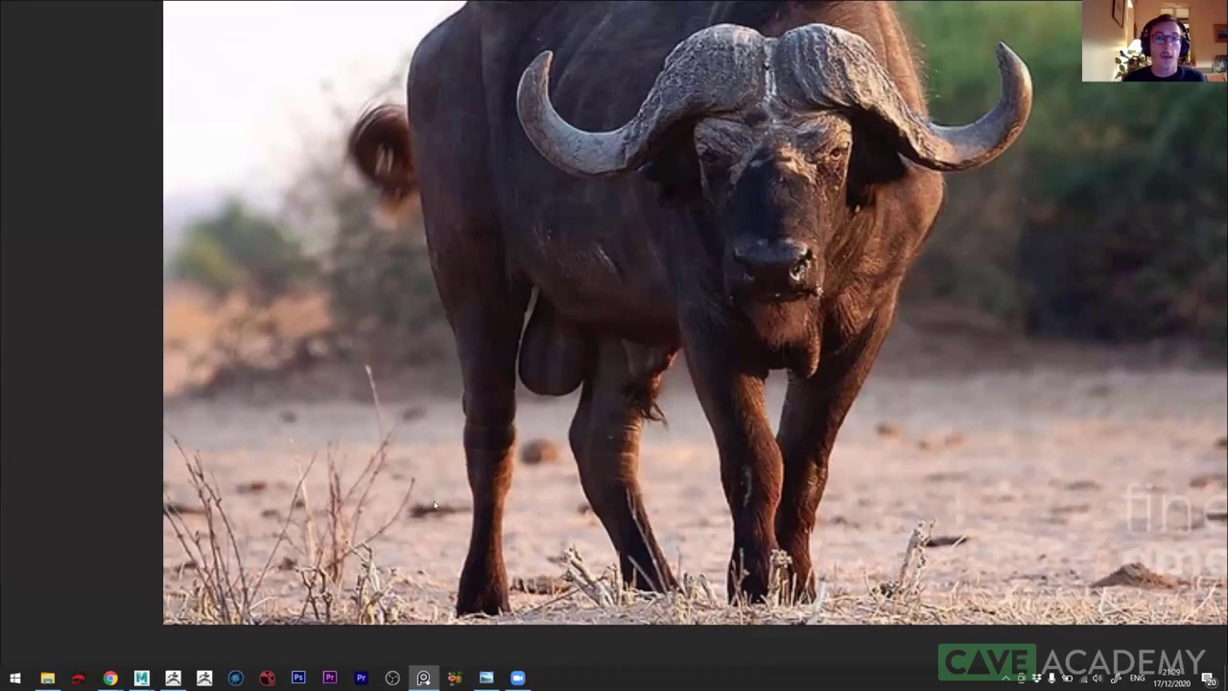
scroll(455, 422, "up", 3)
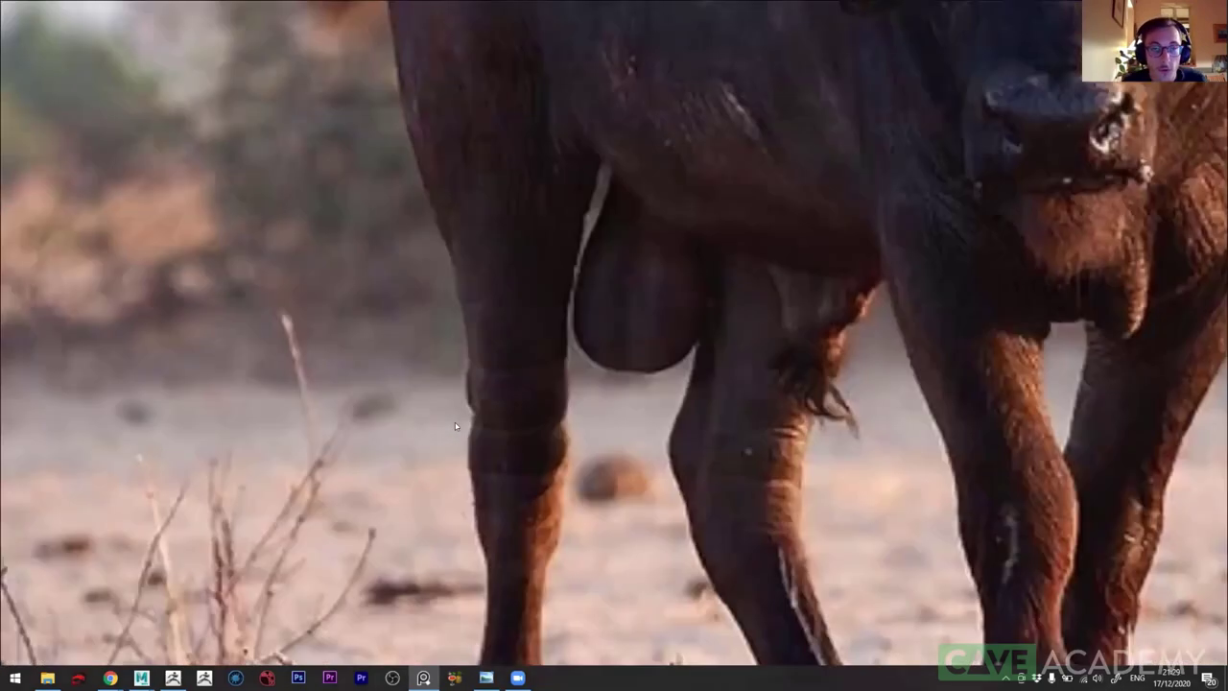
scroll(454, 422, "down", 4)
scroll(490, 393, "up", 1)
- Launch Snipping Tool from Start search and snip the buffalo's legs
key("super")
type("spi")
key("Return")
left_click(29, 393)
mouse_move(340, 84)
left_mouse_down()
mouse_move(537, 537)
mouse_move(663, 624)
mouse_move(680, 651)
left_mouse_up()
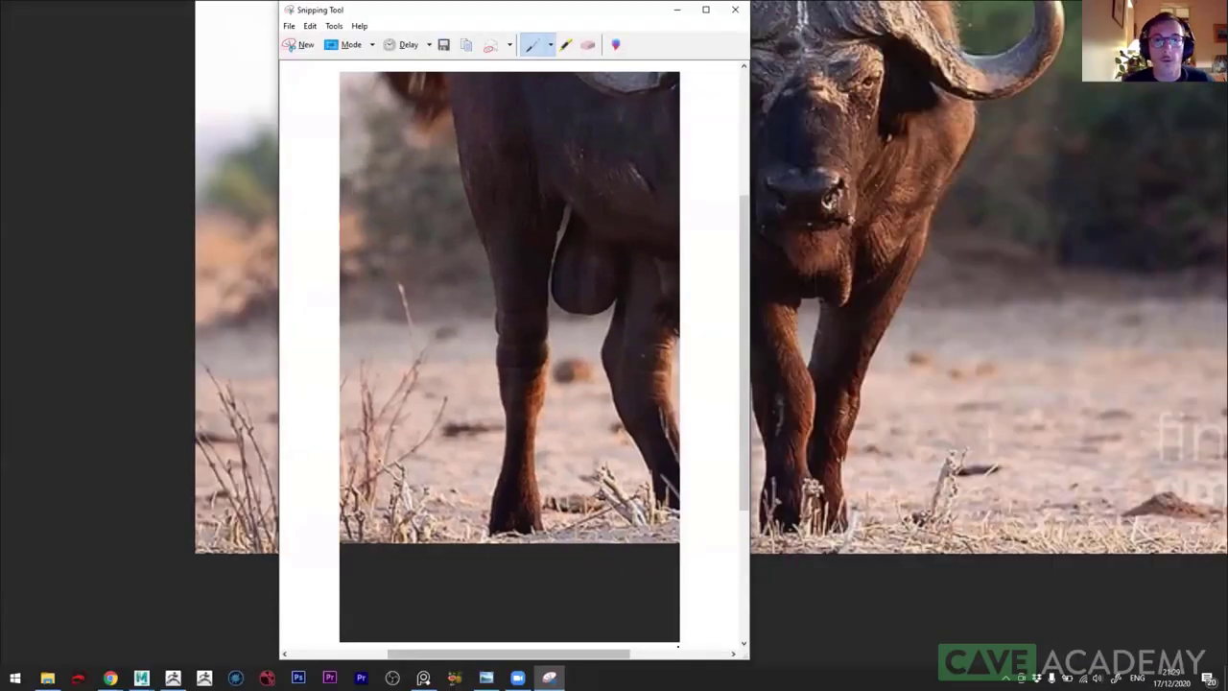
- Trace red pen lines along the buffalo's leg outline, then close Snipping Tool
mouse_move(477, 535)
left_mouse_down()
mouse_move(494, 428)
mouse_move(466, 235)
left_mouse_up()
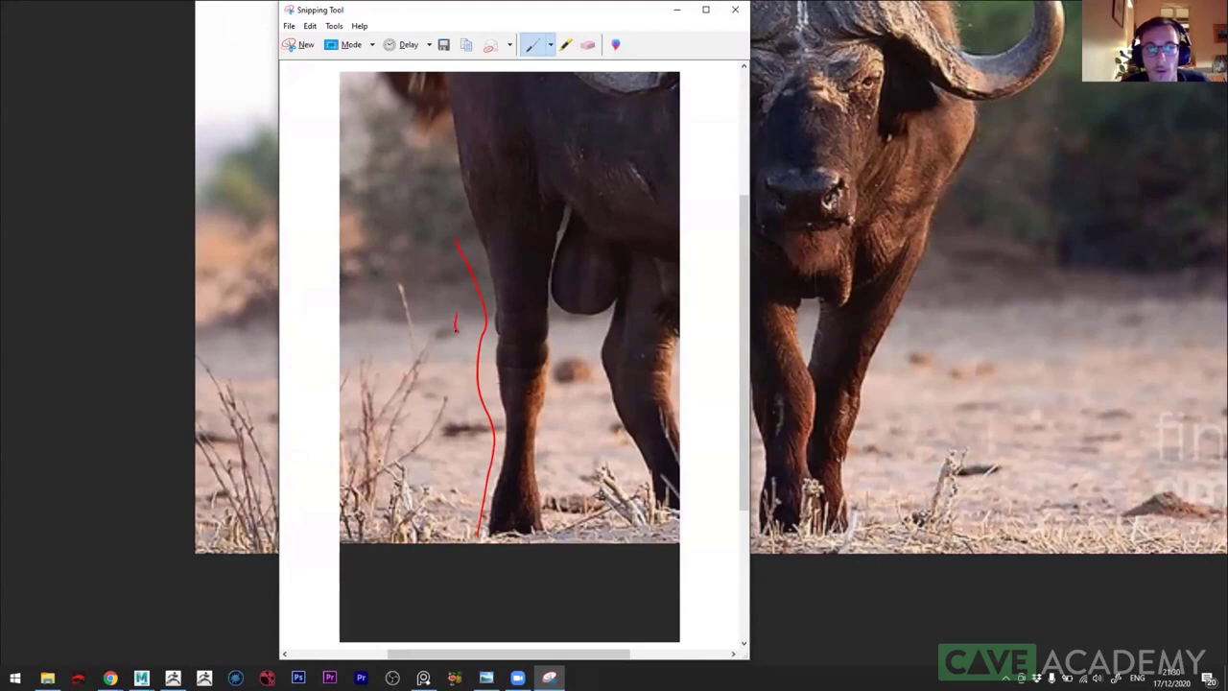
left_click_drag(457, 332, 476, 428)
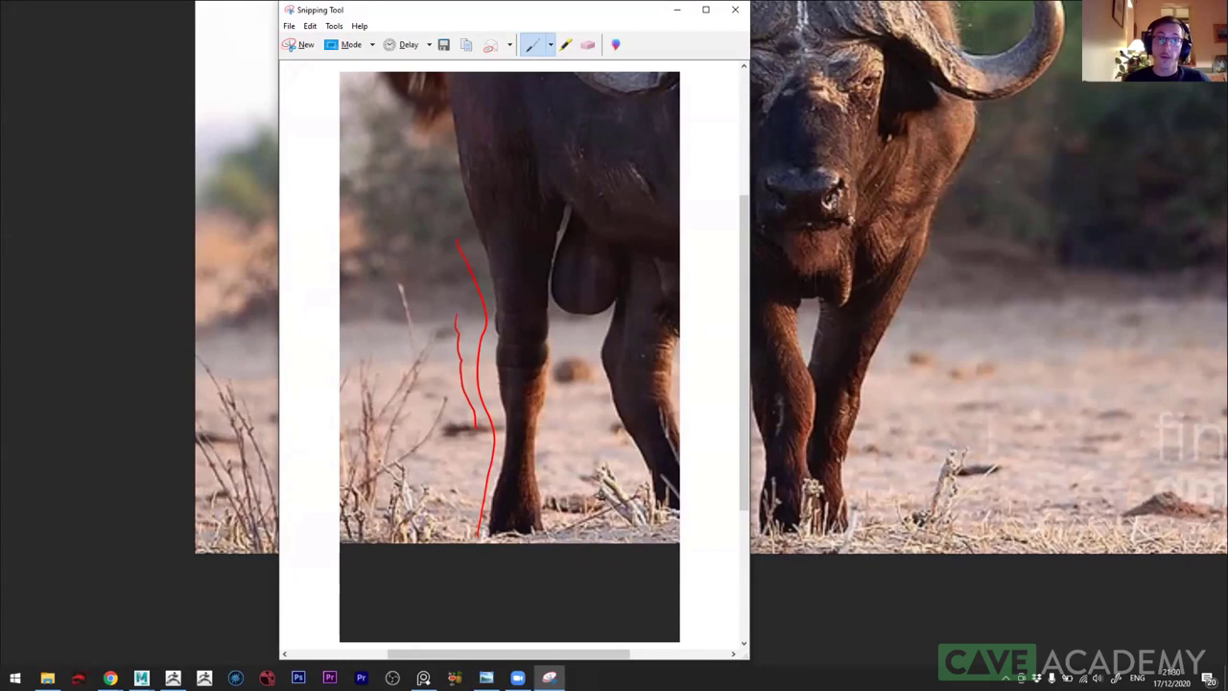
left_click(735, 10)
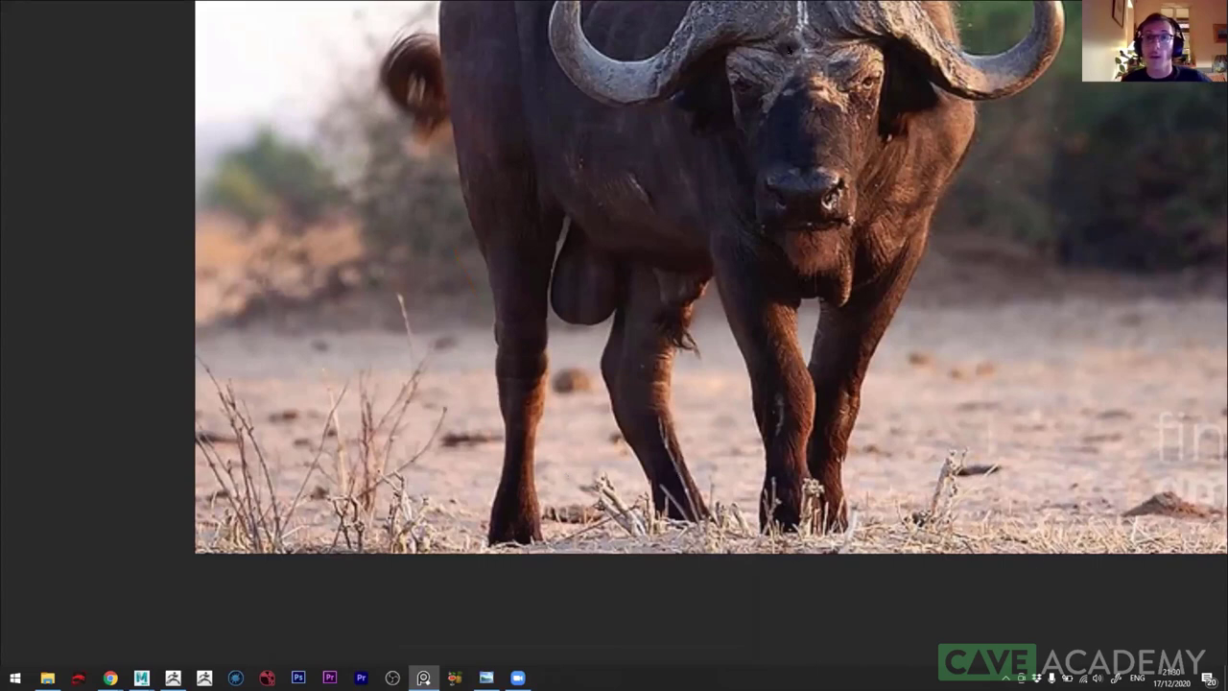
scroll(575, 240, "down", 3)
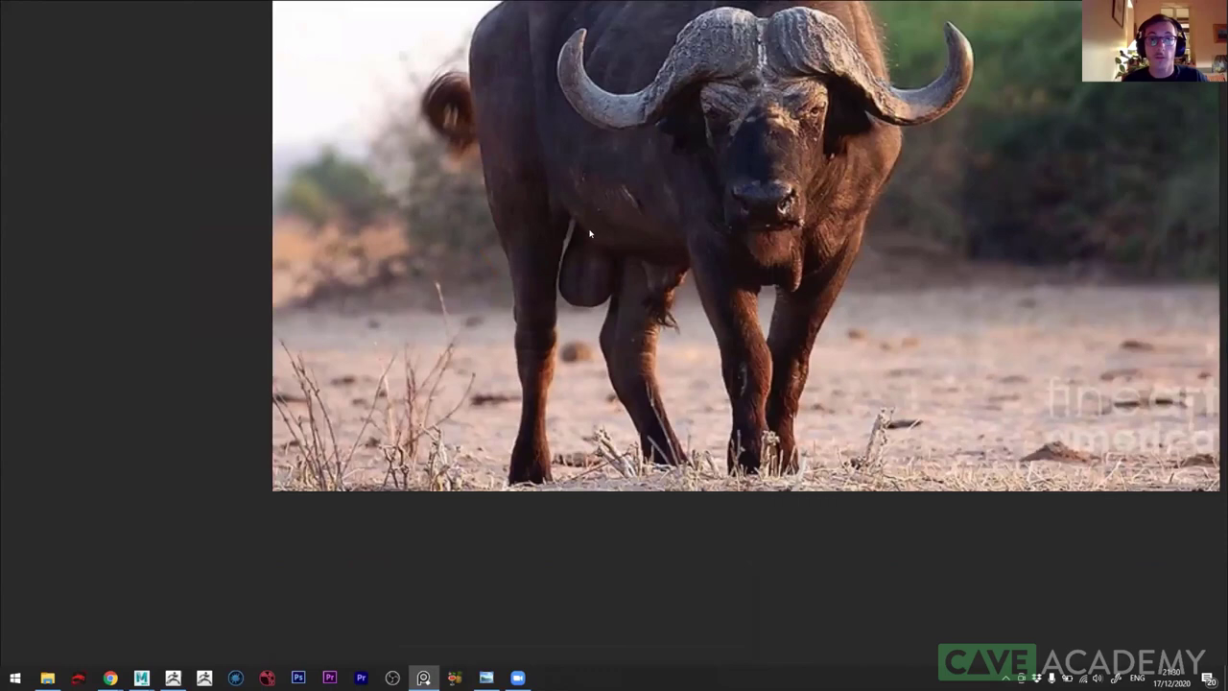
scroll(568, 259, "down", 2)
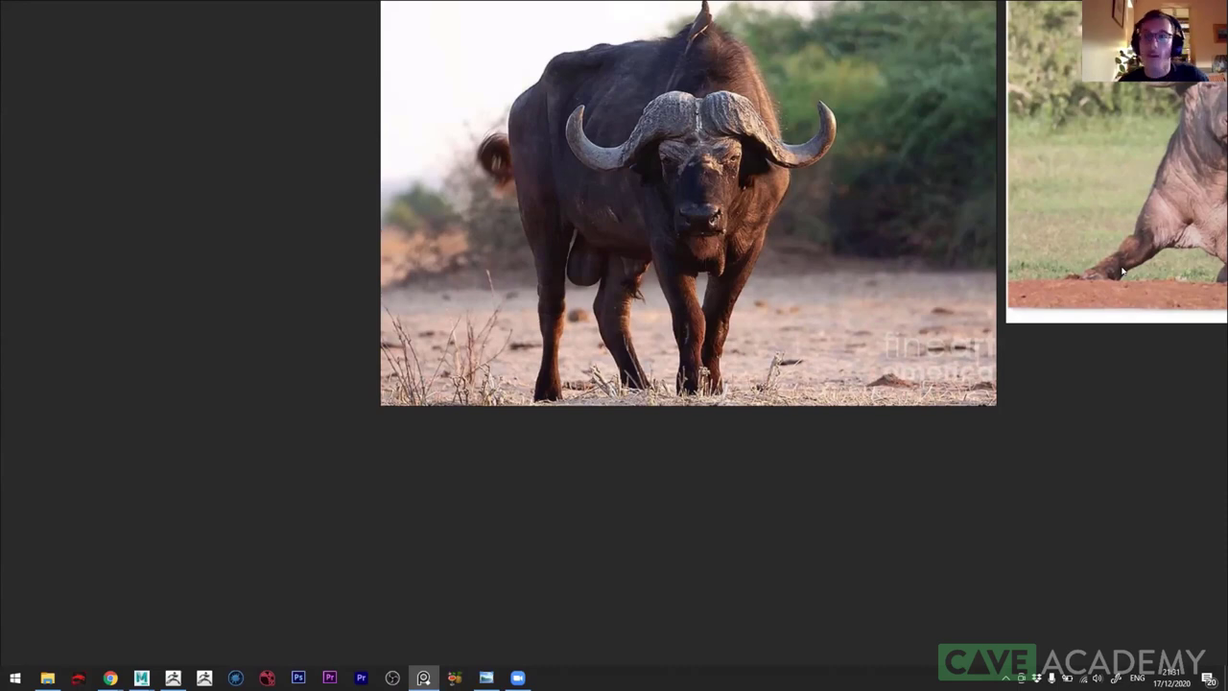
- Load ArtStation in a new Chrome tab, check the error tab, then close the spare tab
key("alt+Tab")
key("alt+Tab")
key("alt+Tab")
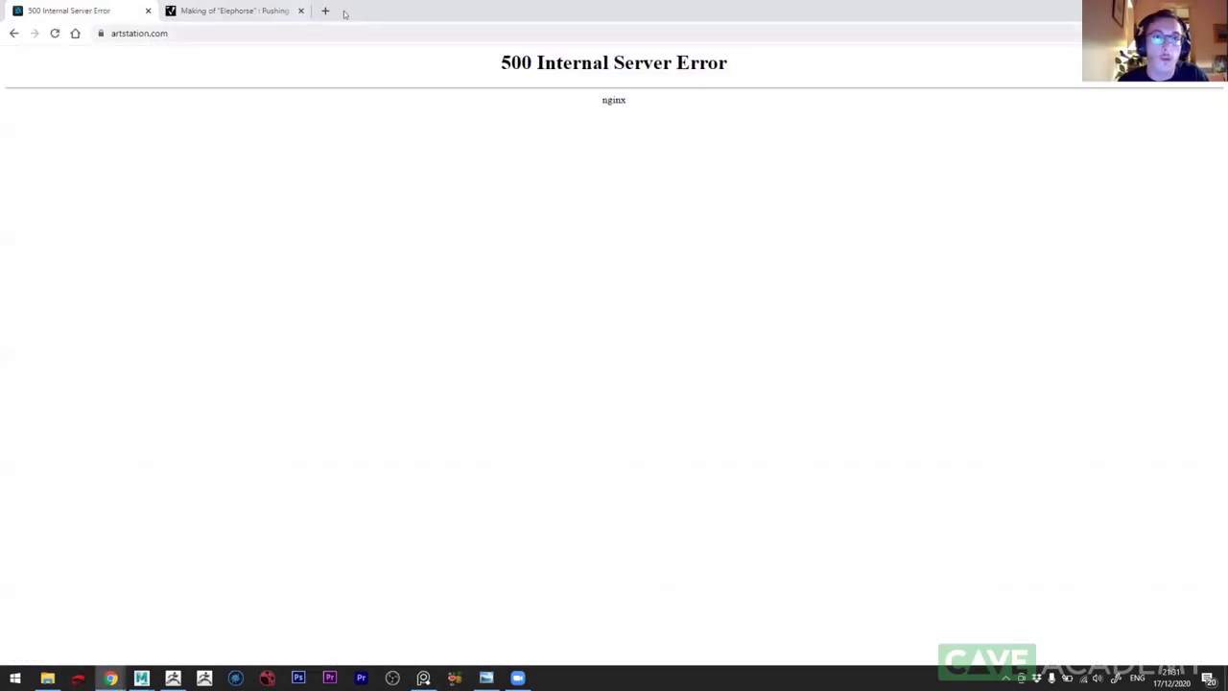
left_click(325, 11)
left_click(55, 53)
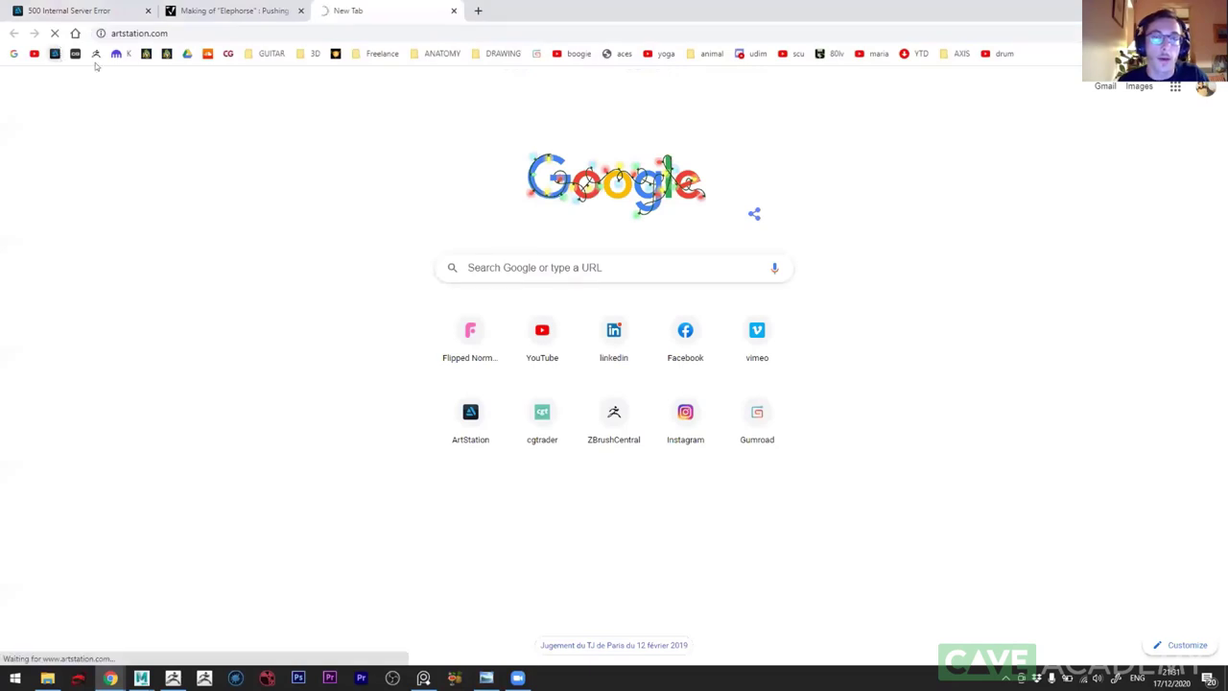
left_click(101, 10)
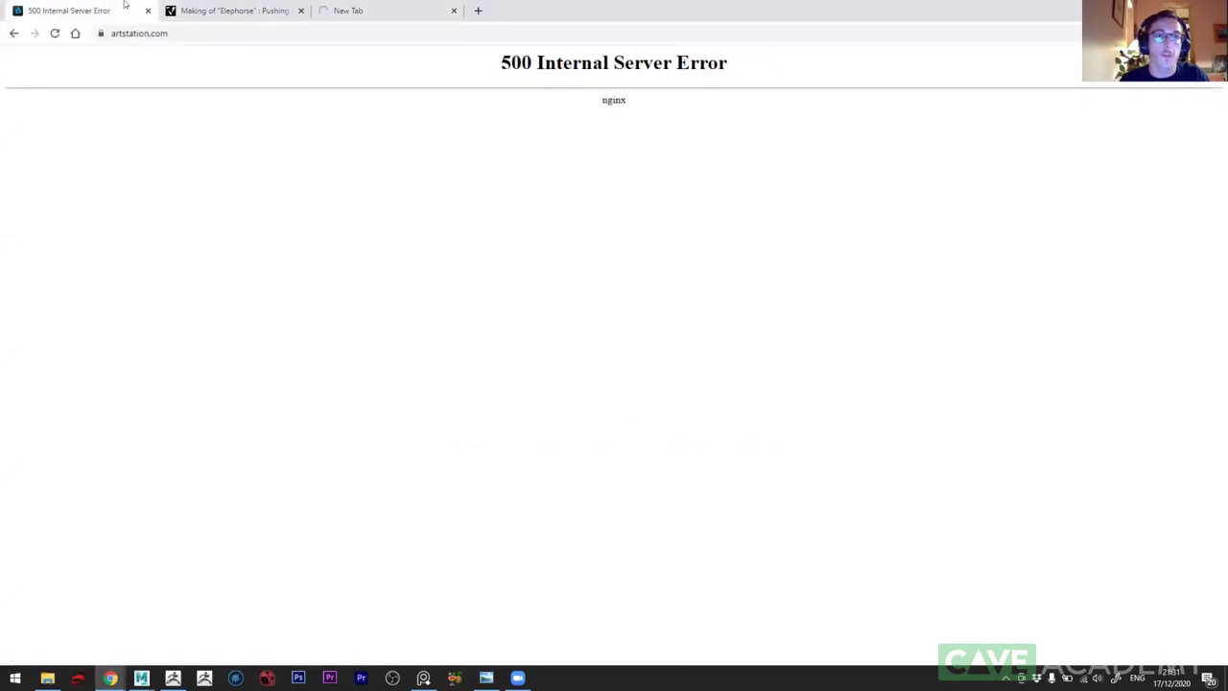
left_click(322, 6)
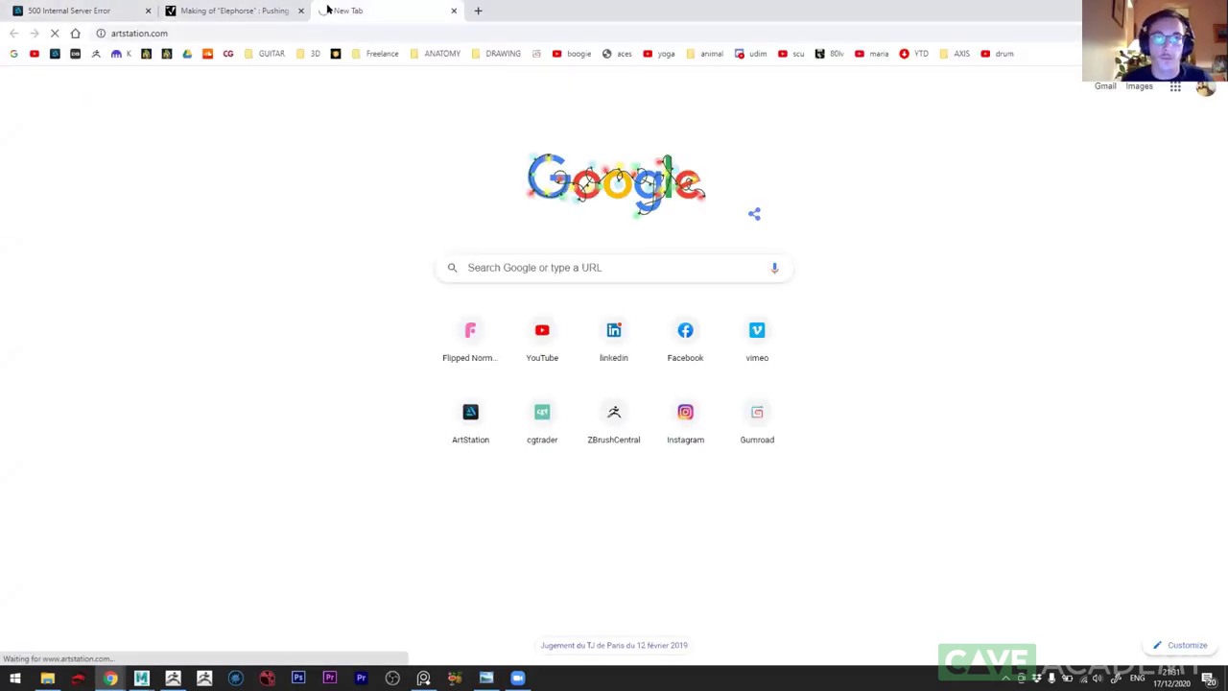
left_click(454, 11)
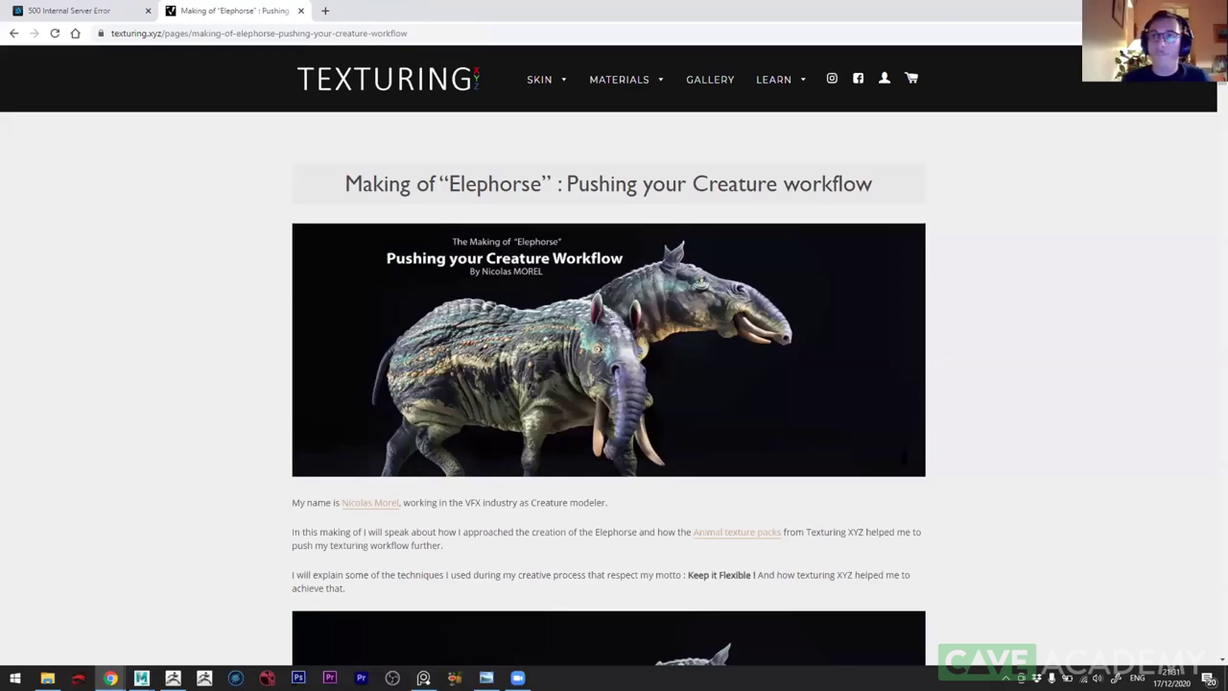
key("alt+Tab")
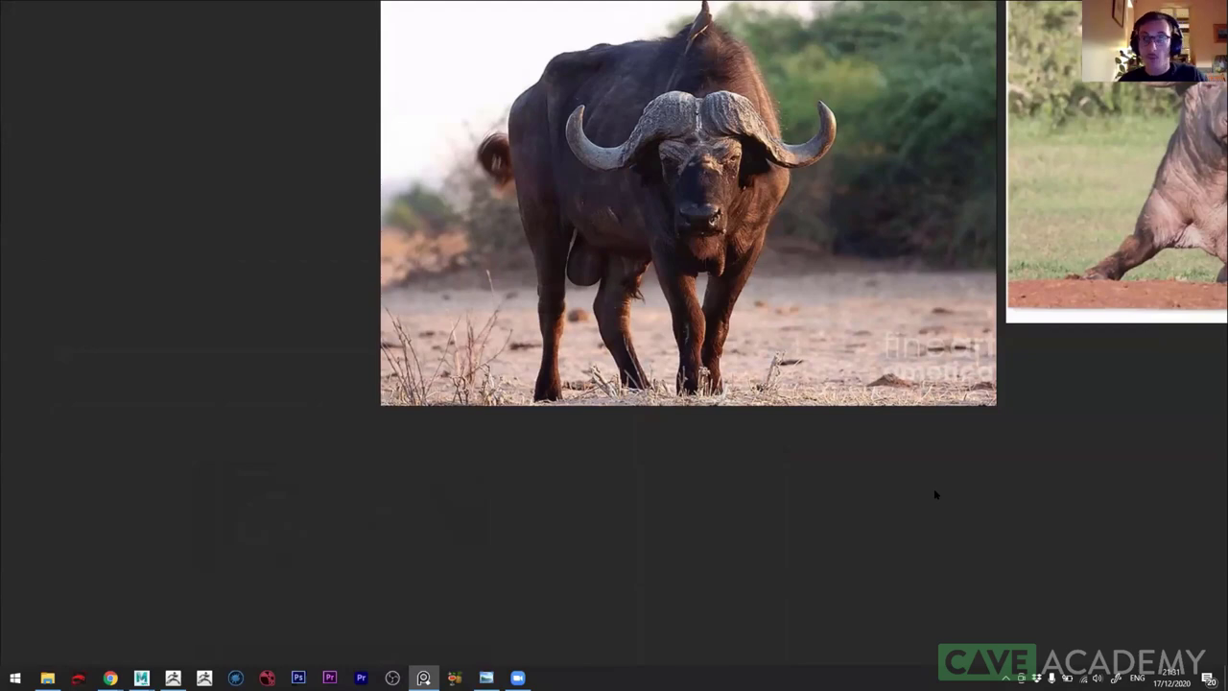
- Bring PureRef forward and pan the board over to the anatomy and buffalo references
key("alt+Tab")
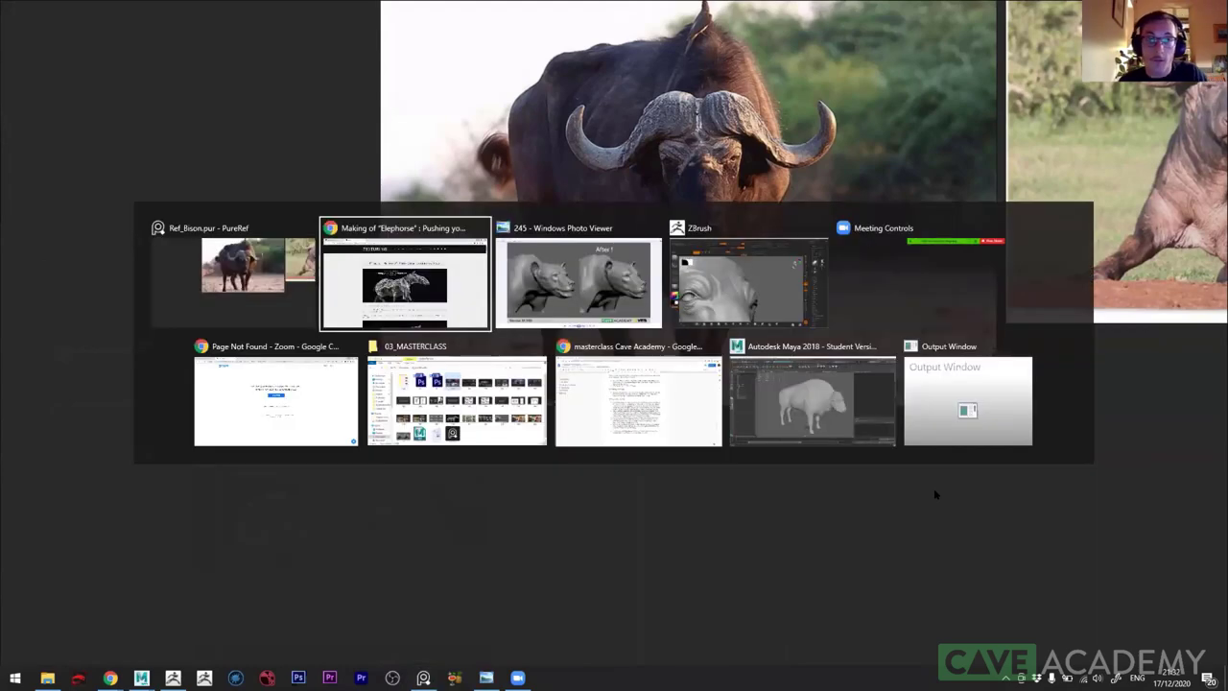
key("alt+Tab")
key("alt+Tab")
key("alt+Tab")
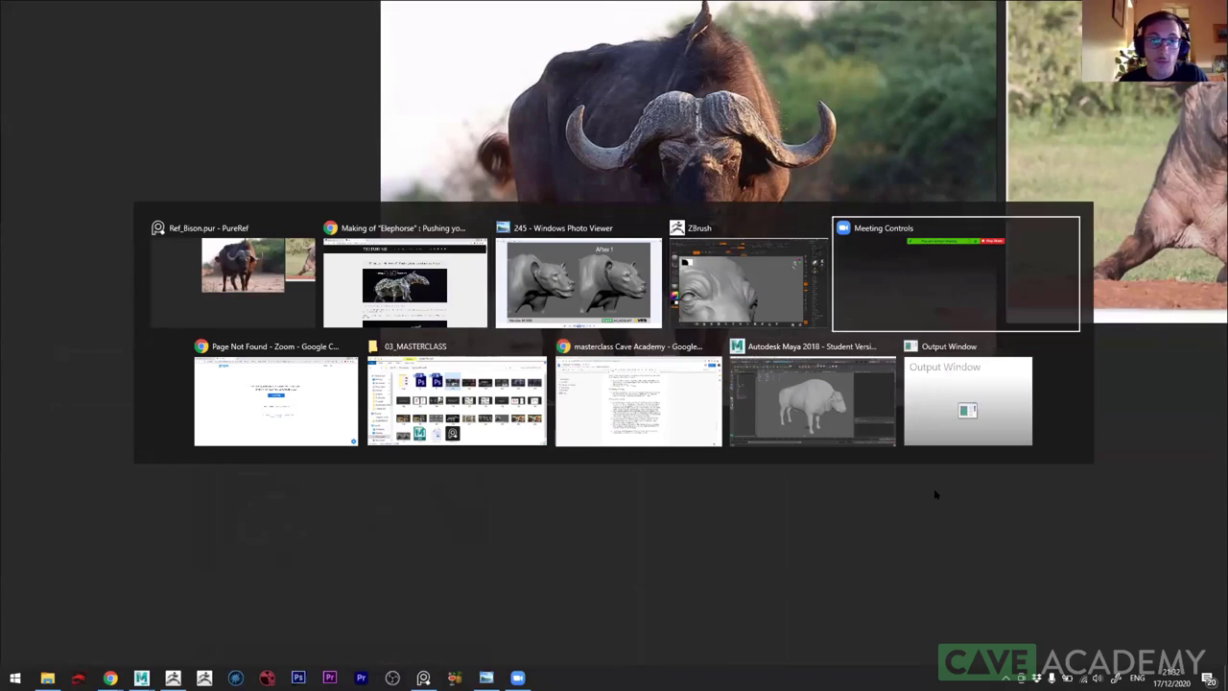
left_click(242, 277)
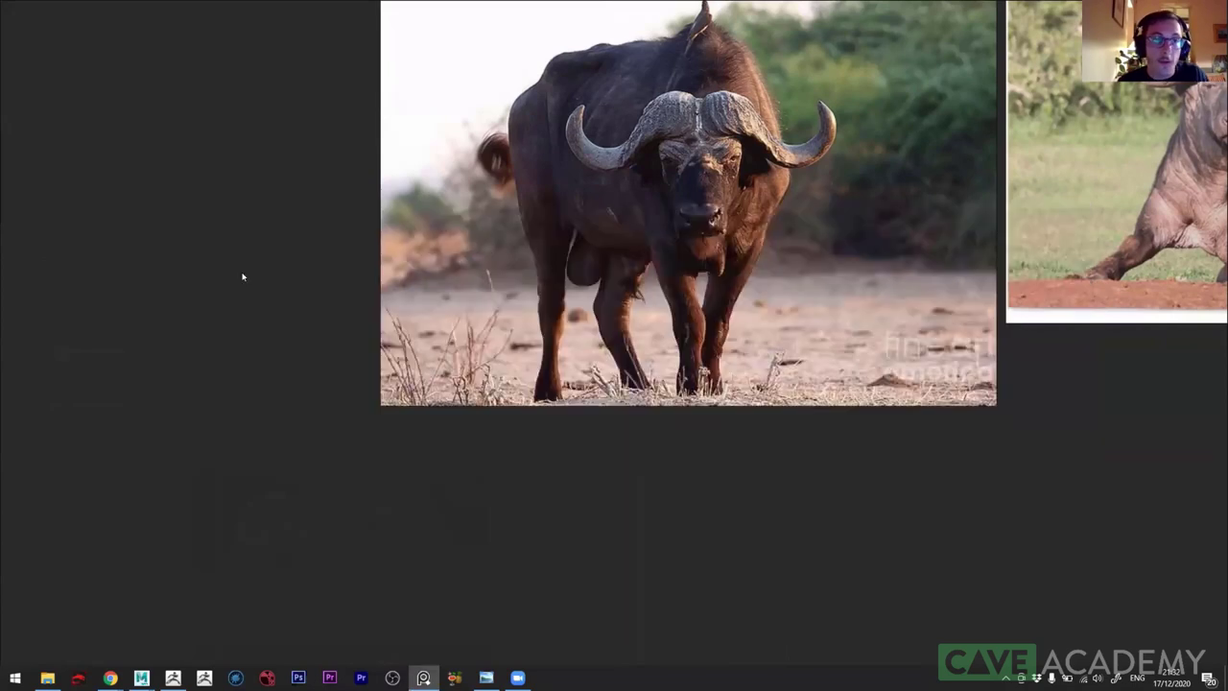
scroll(614, 346, "down", 5)
middle_click_drag(614, 346, 1055, 307)
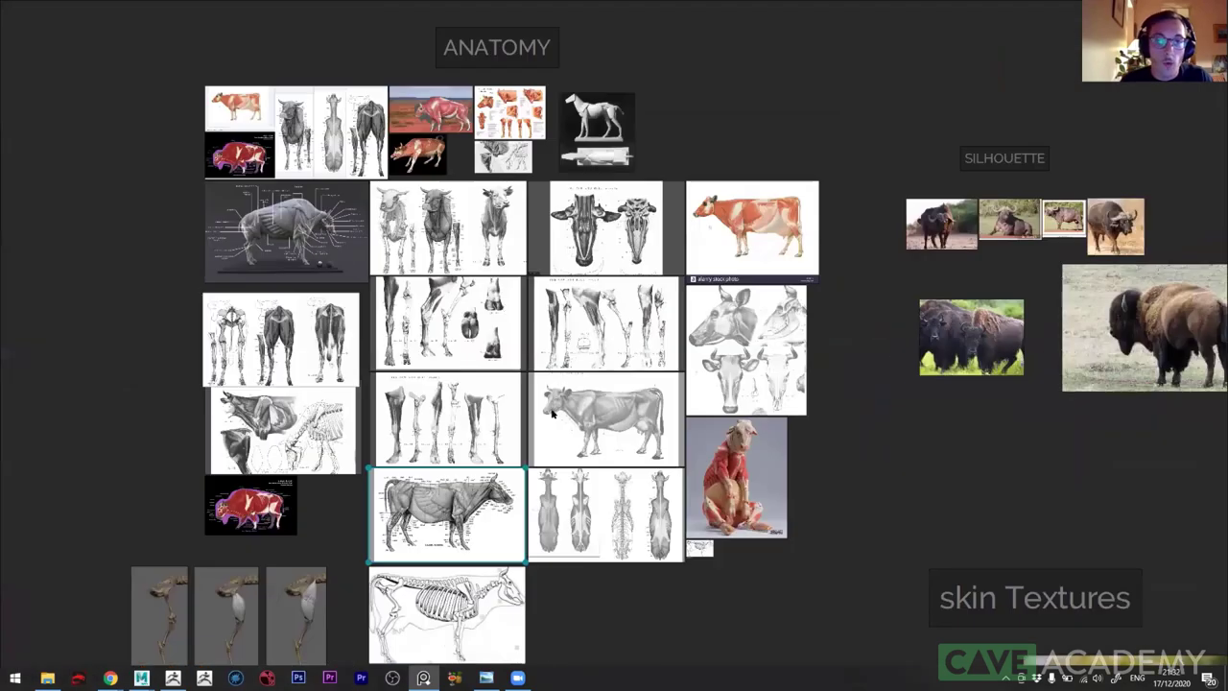
scroll(475, 434, "up", 2)
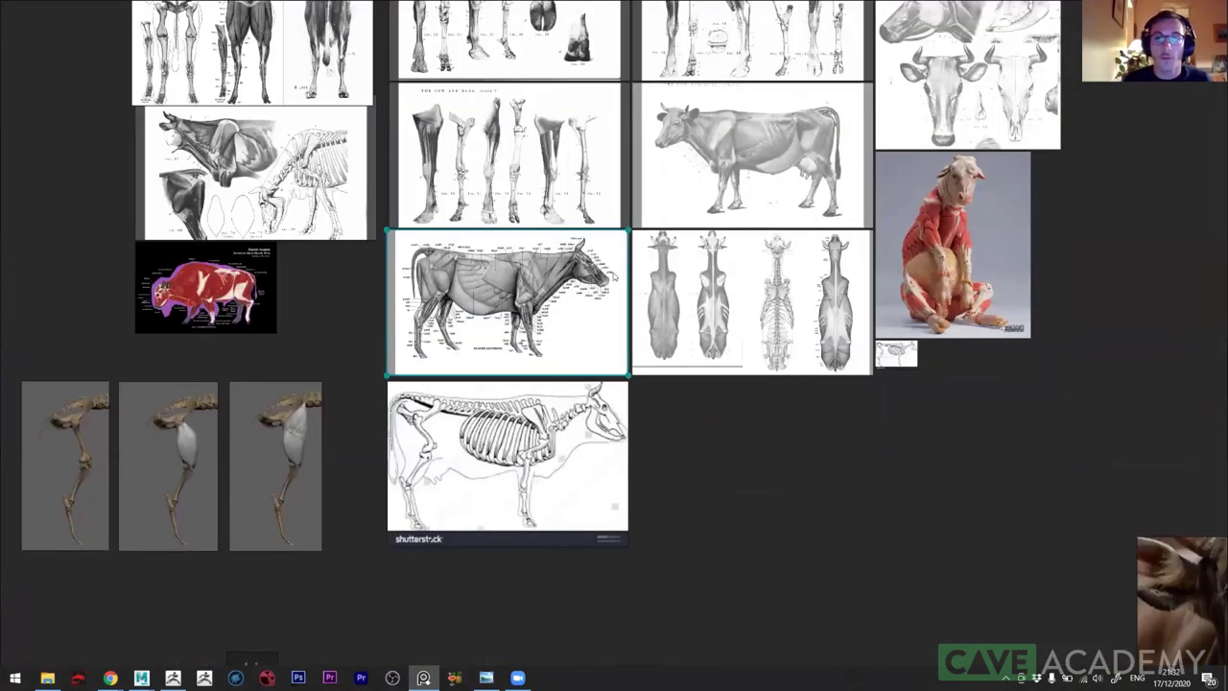
middle_click_drag(487, 253, 493, 329)
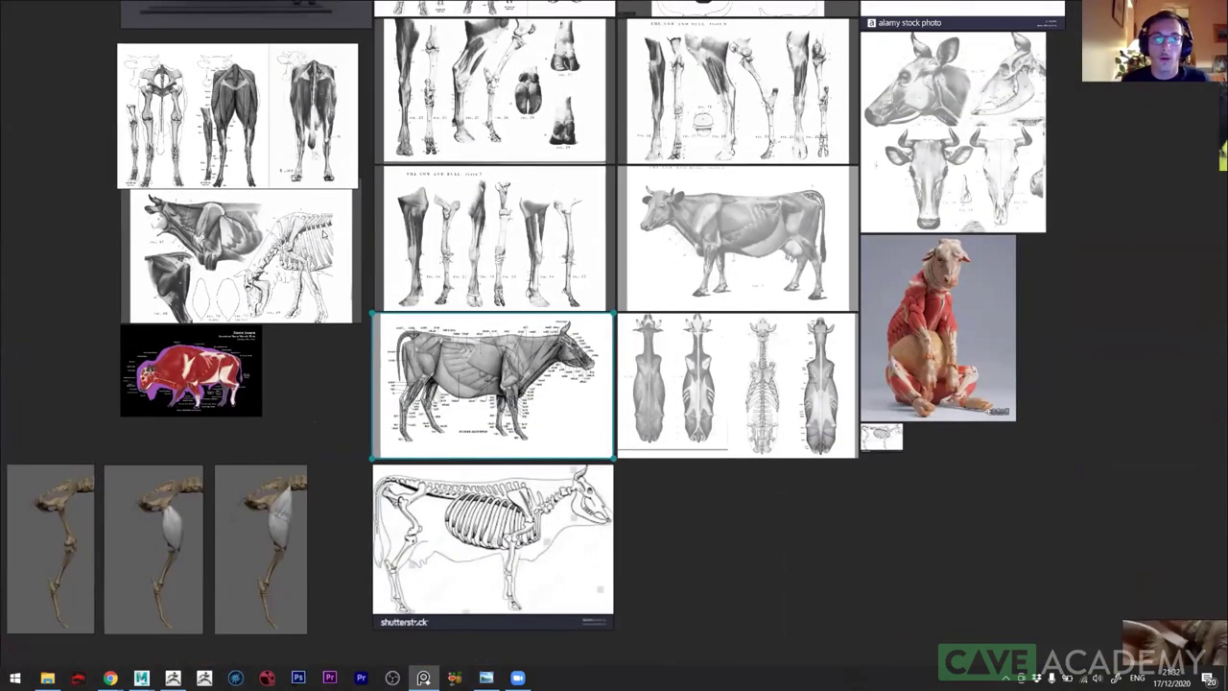
- Zoom in and out on the cow and bison anatomy plates, shifting the board to reveal more
scroll(323, 233, "down", 2)
scroll(432, 146, "up", 4)
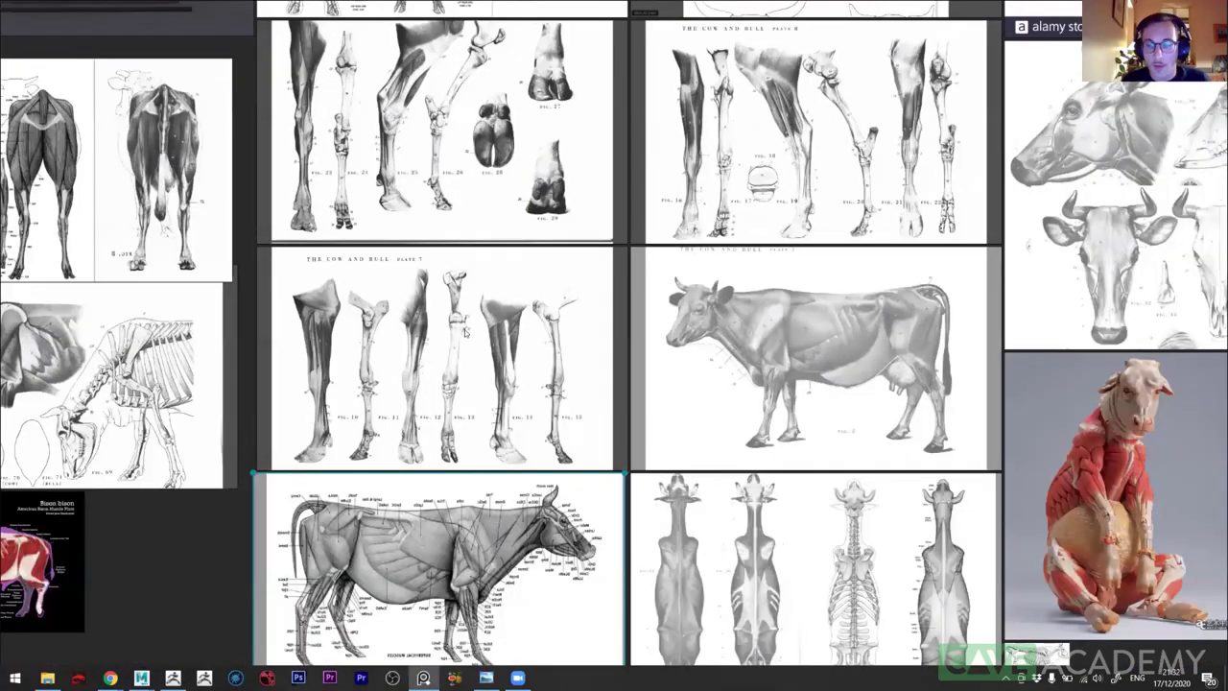
scroll(466, 332, "down", 3)
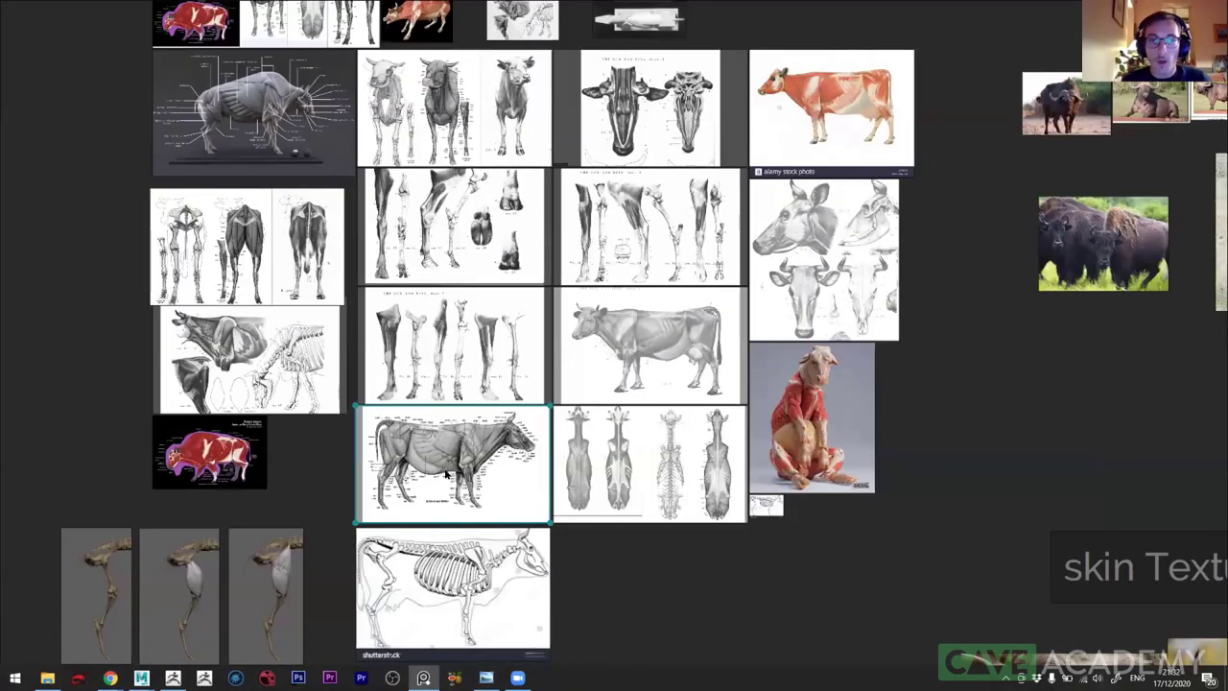
scroll(449, 473, "up", 3)
scroll(576, 457, "down", 1)
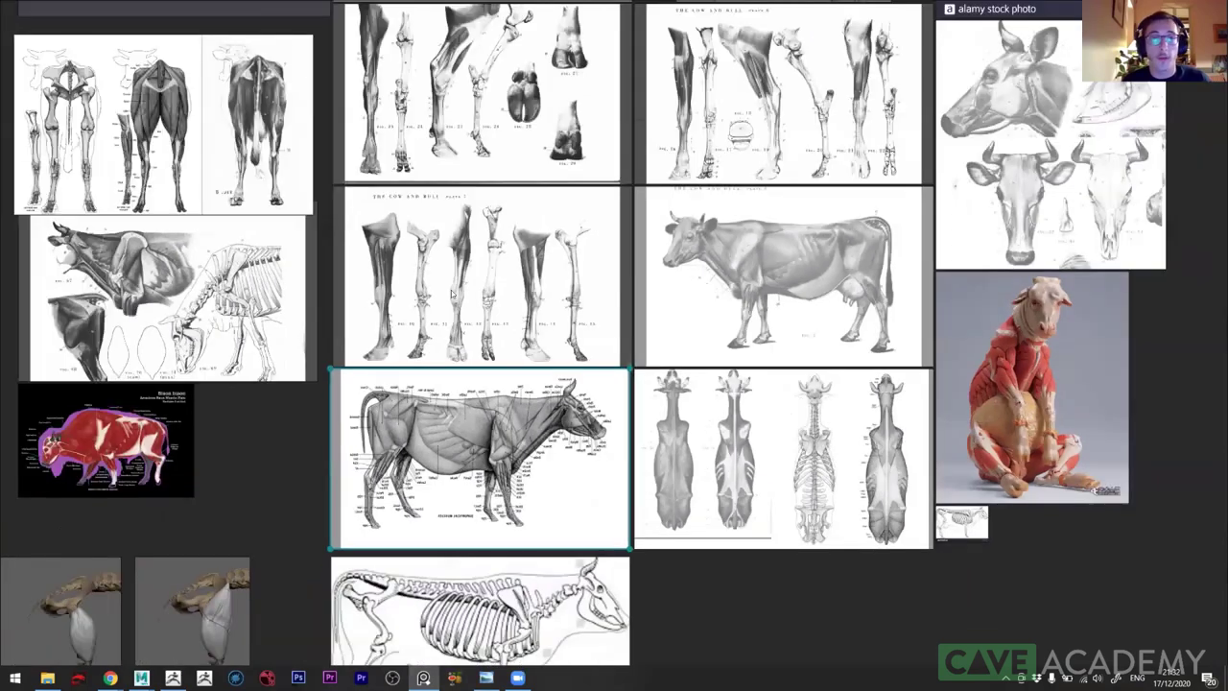
scroll(451, 298, "up", 2)
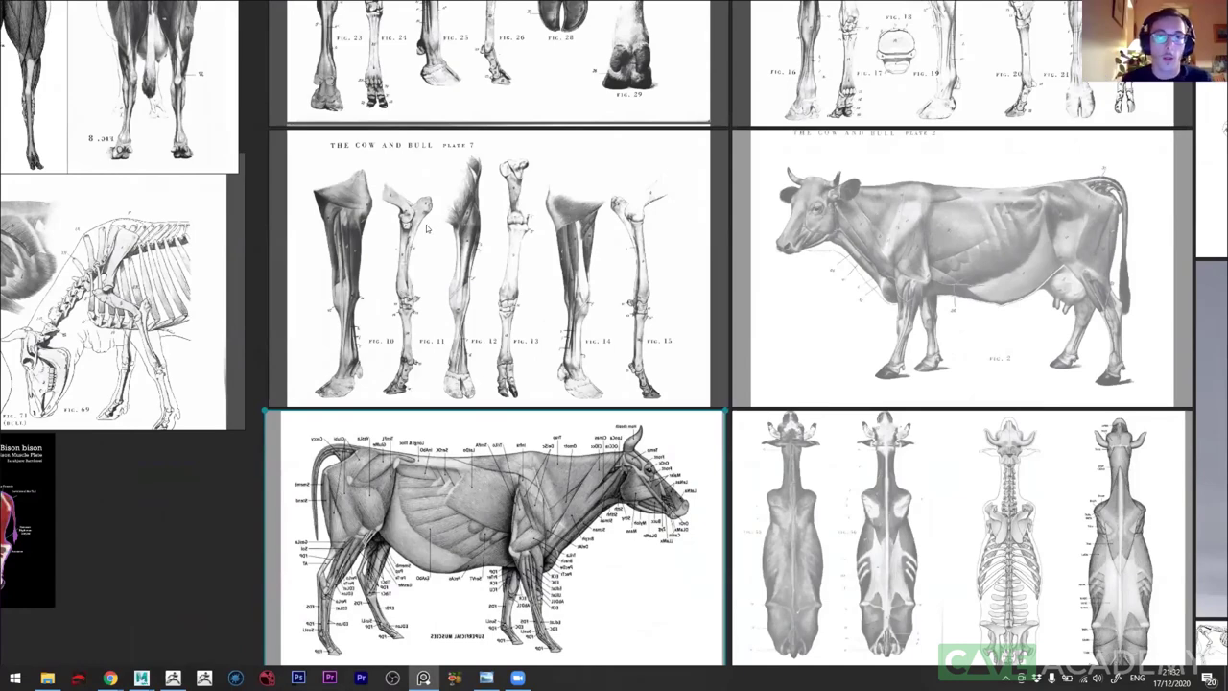
scroll(420, 250, "down", 4)
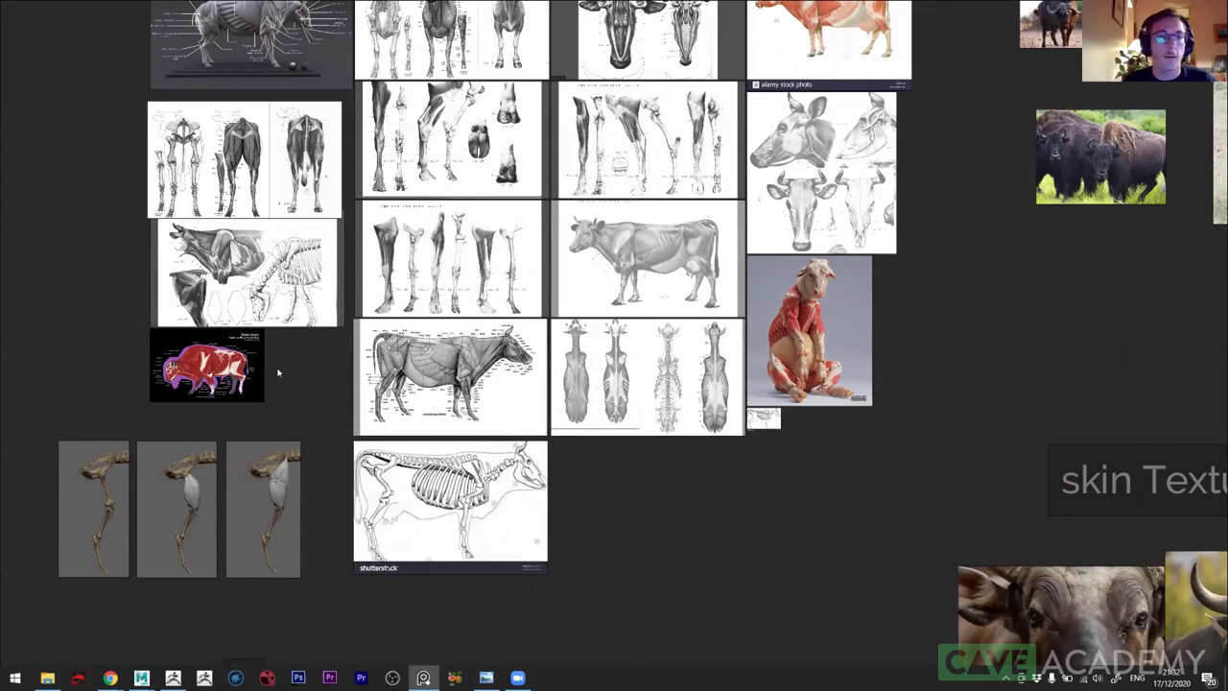
middle_click_drag(279, 372, 272, 488)
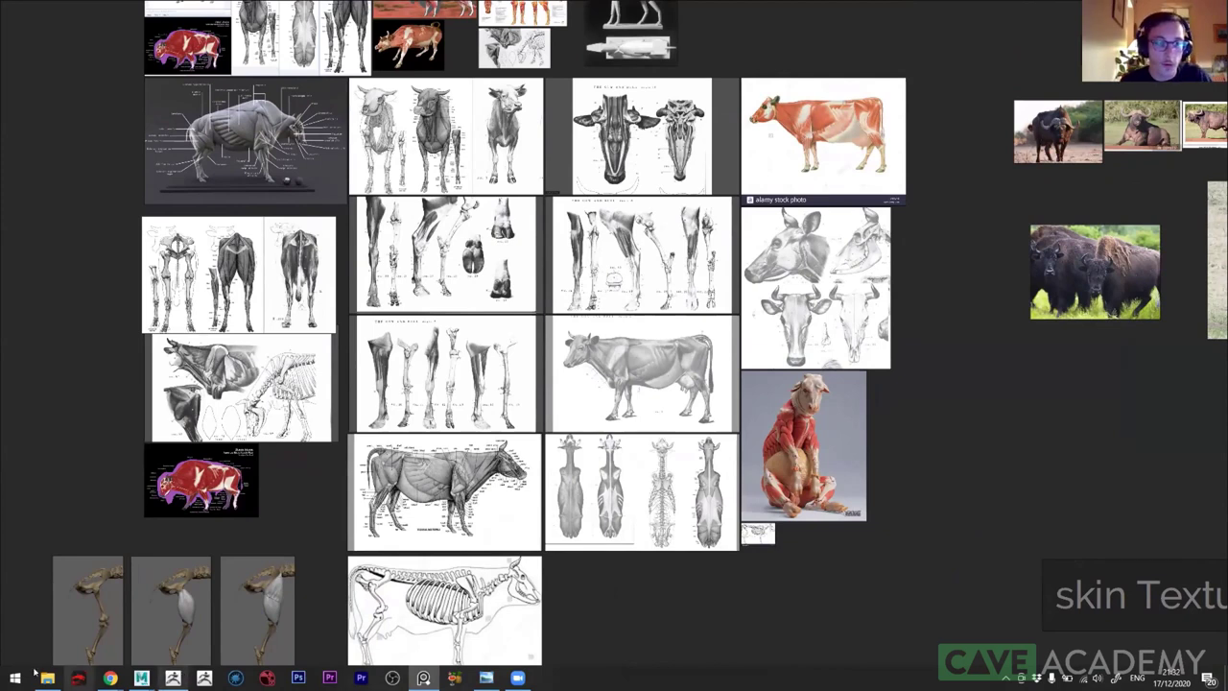
key("alt+Tab")
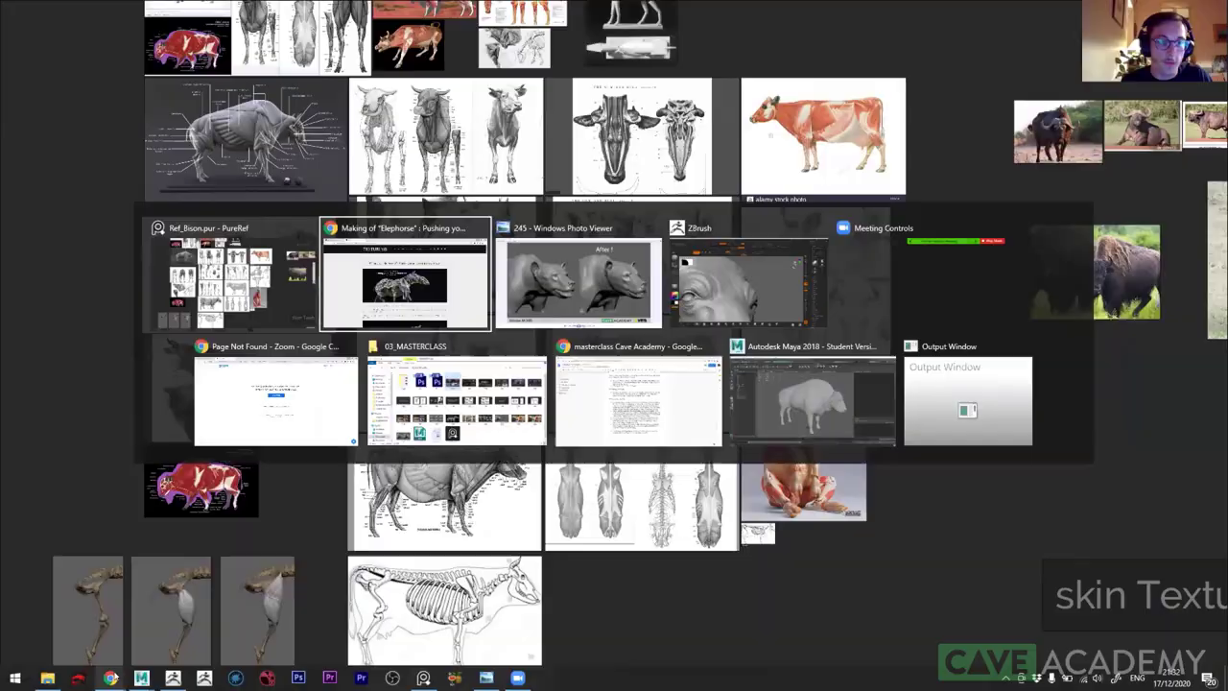
- Reload the failing ArtStation tab, then replace it with a fresh new tab
left_click(30, 17)
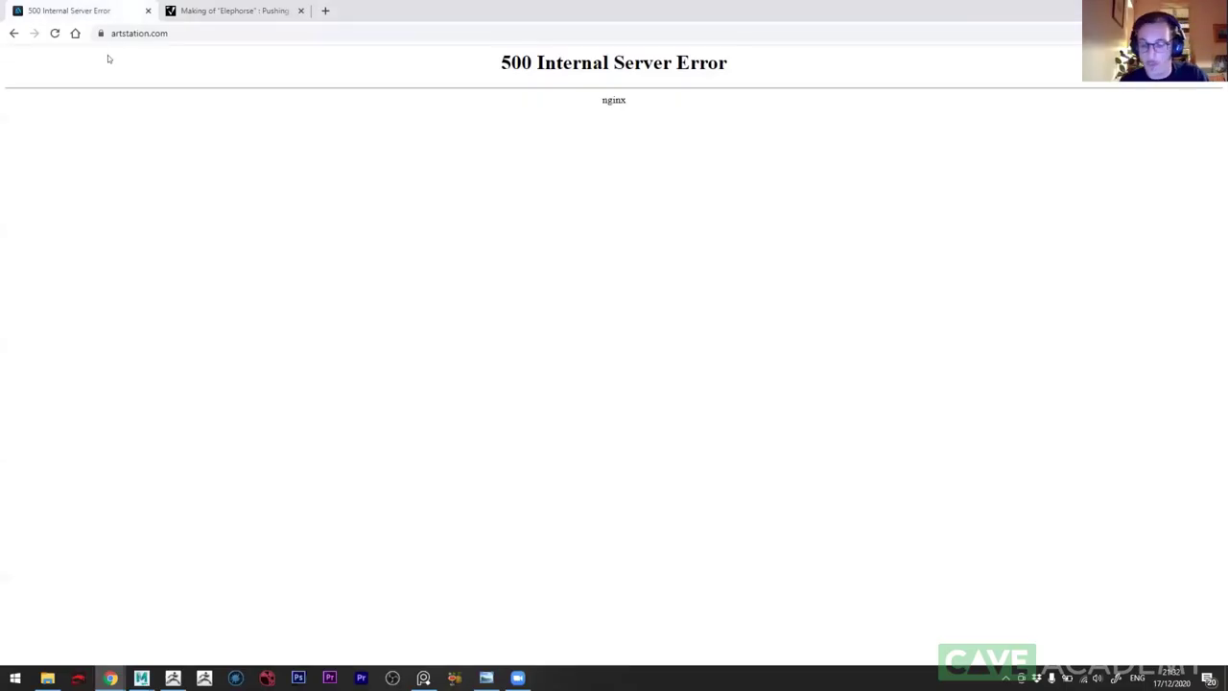
left_click(54, 33)
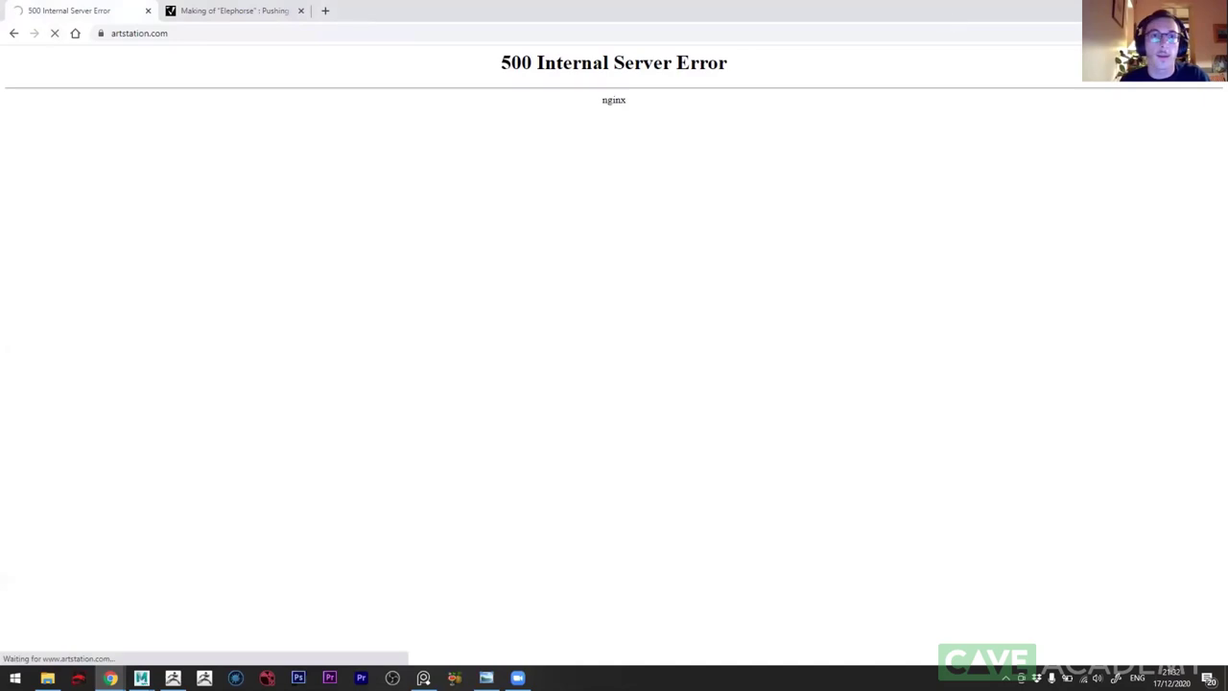
left_click(325, 10)
left_click(134, 11)
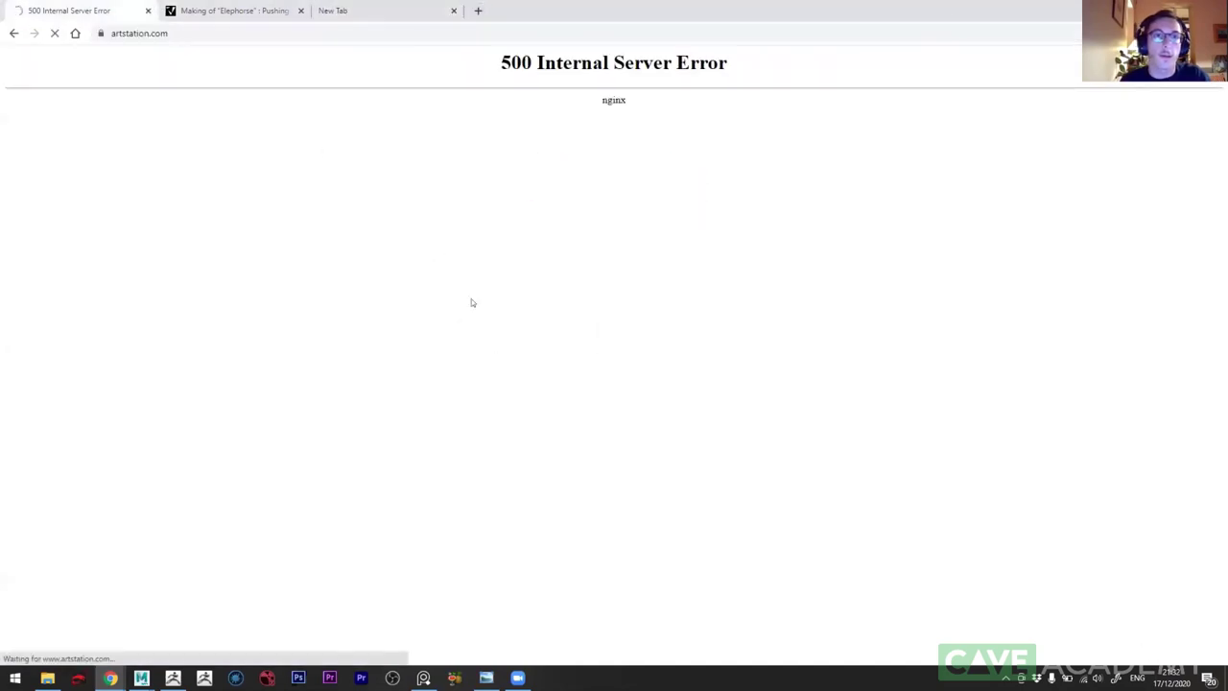
left_click(149, 11)
left_click(192, 11)
- Search Google Images for 'juns anatomy' and preview the horse, then the Hippo anatomy model
left_click(564, 259)
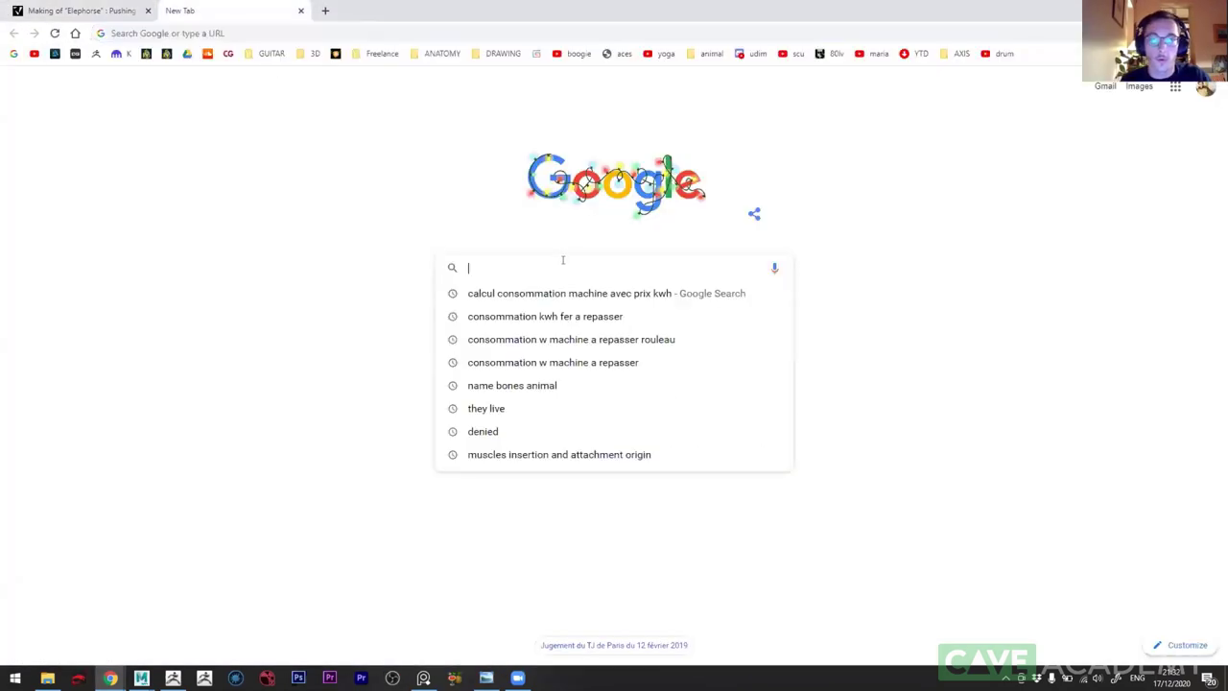
type("juns anatomy")
key("Return")
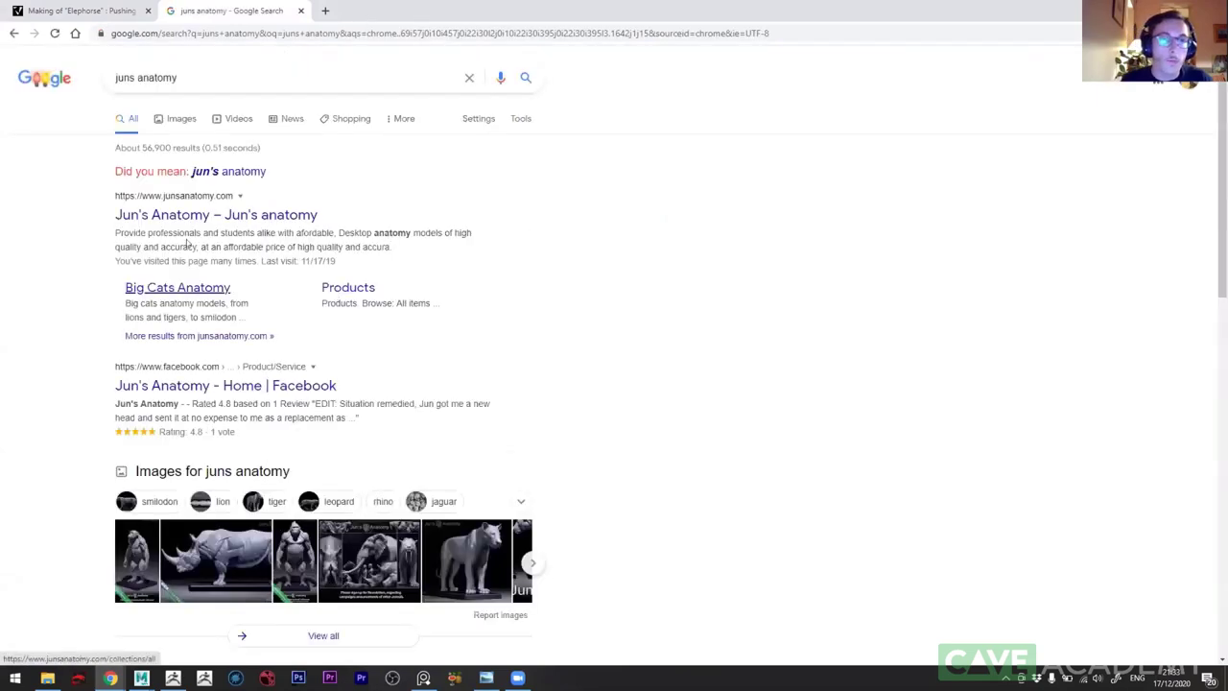
left_click(180, 119)
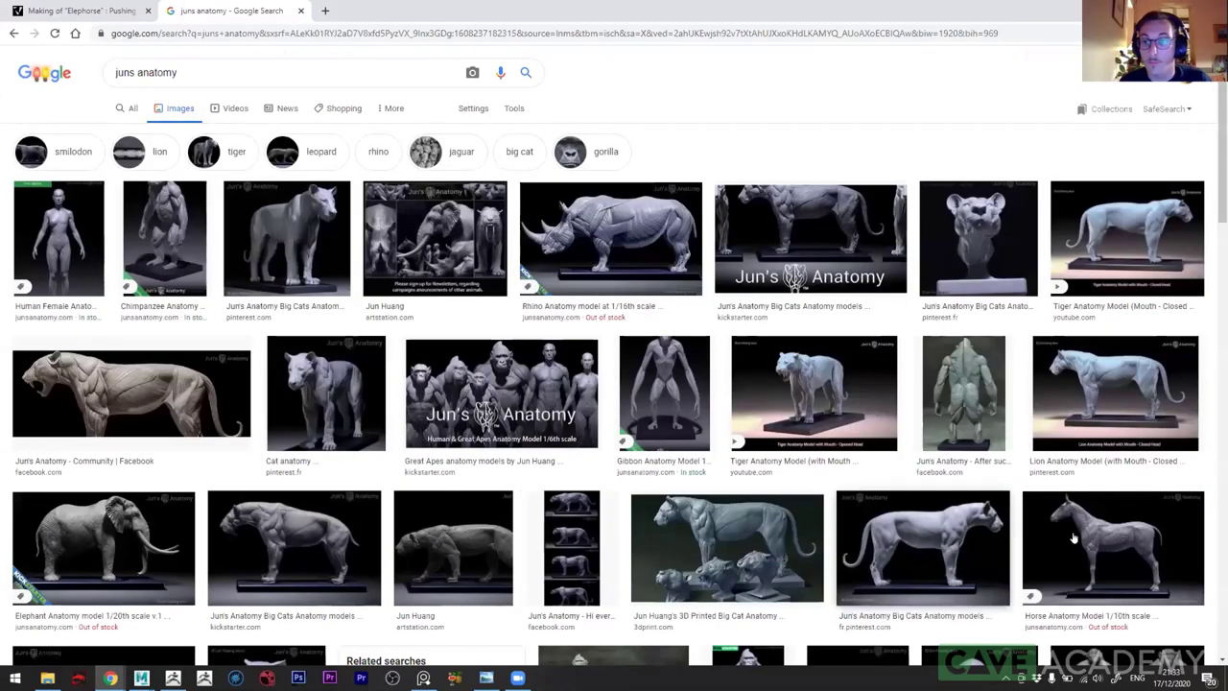
left_click(1067, 537)
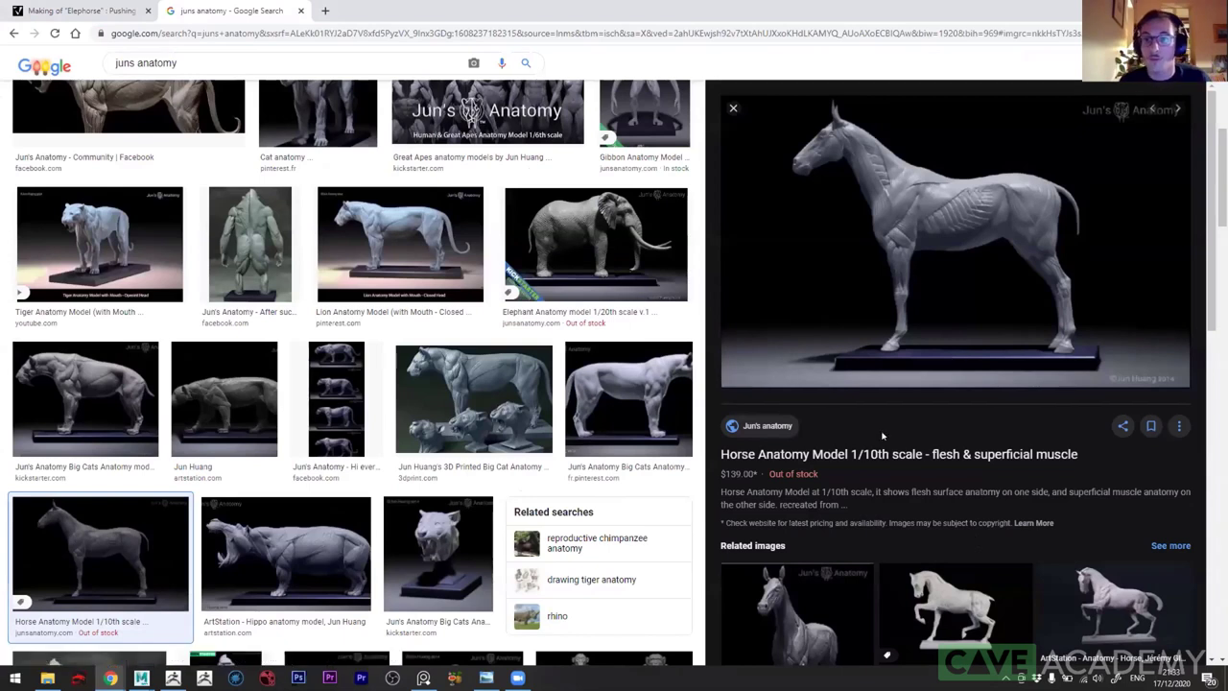
left_click(264, 569)
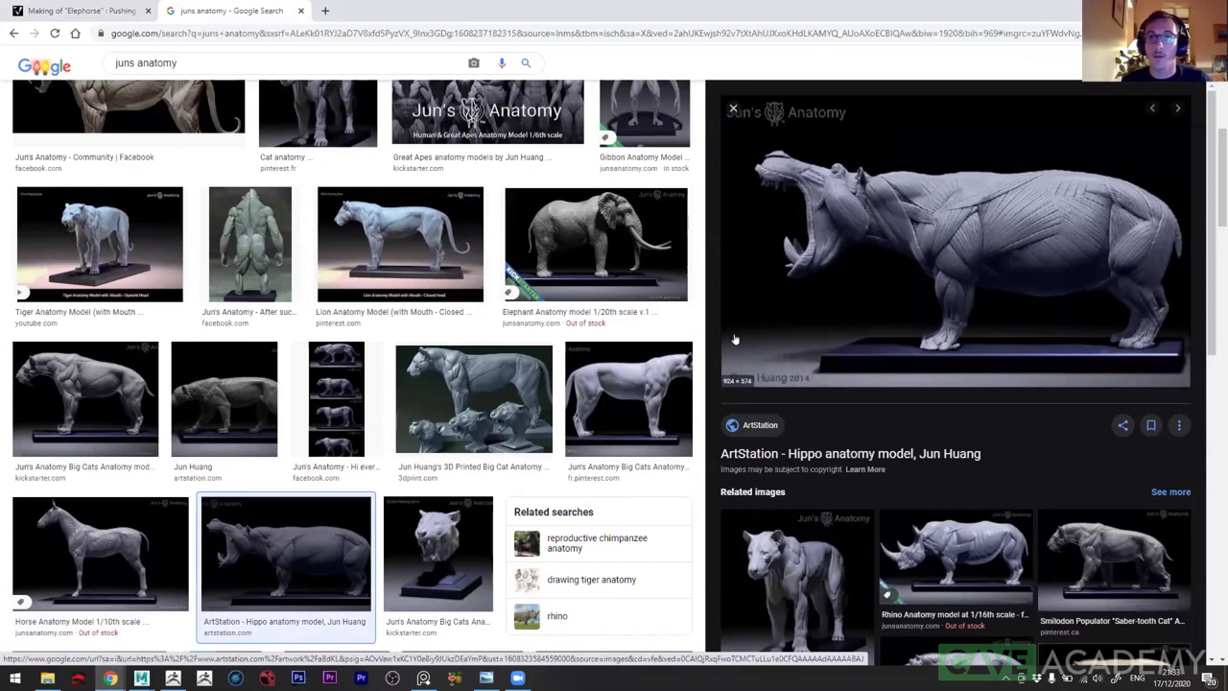
scroll(427, 369, "up", 4)
scroll(427, 369, "up", 1)
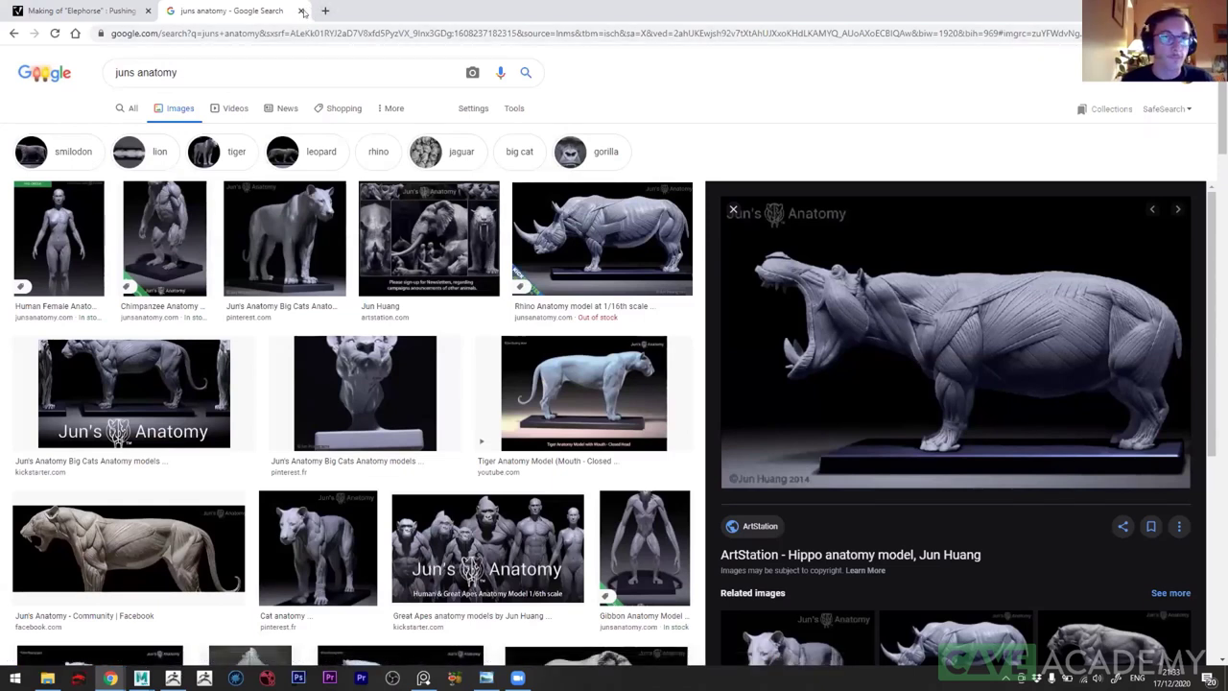
- Close the Google search tab, keeping the Elephorse article, and return to the PureRef board
left_click(301, 11)
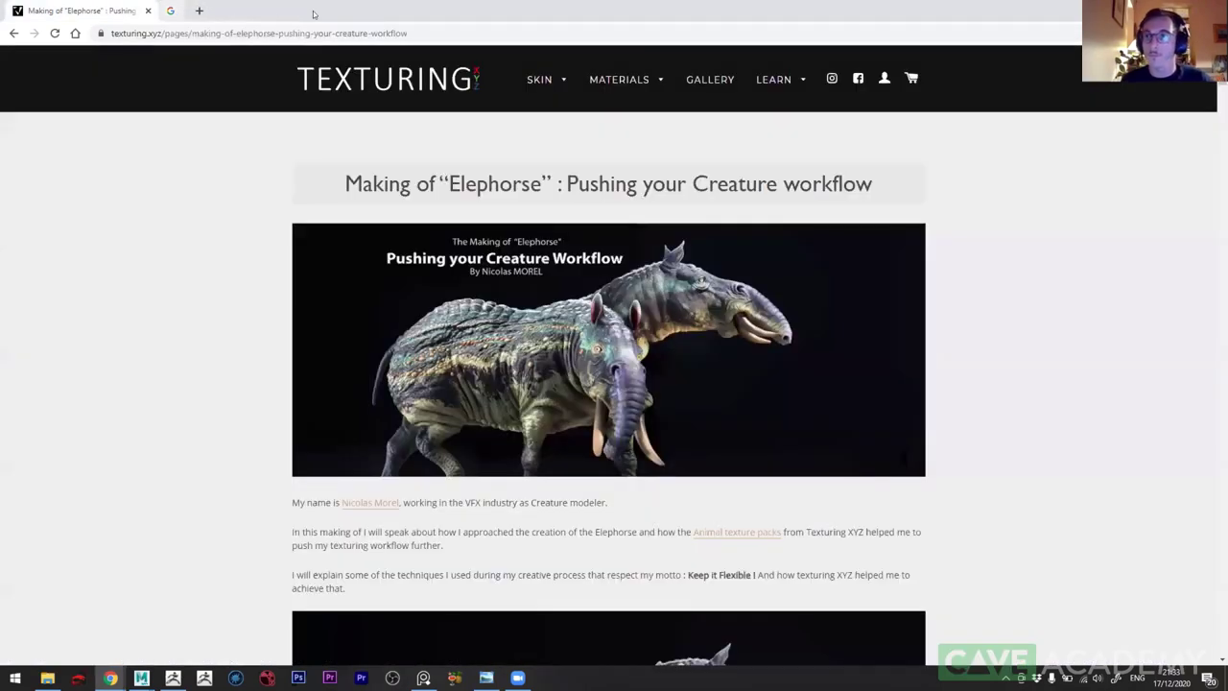
key("alt+Tab")
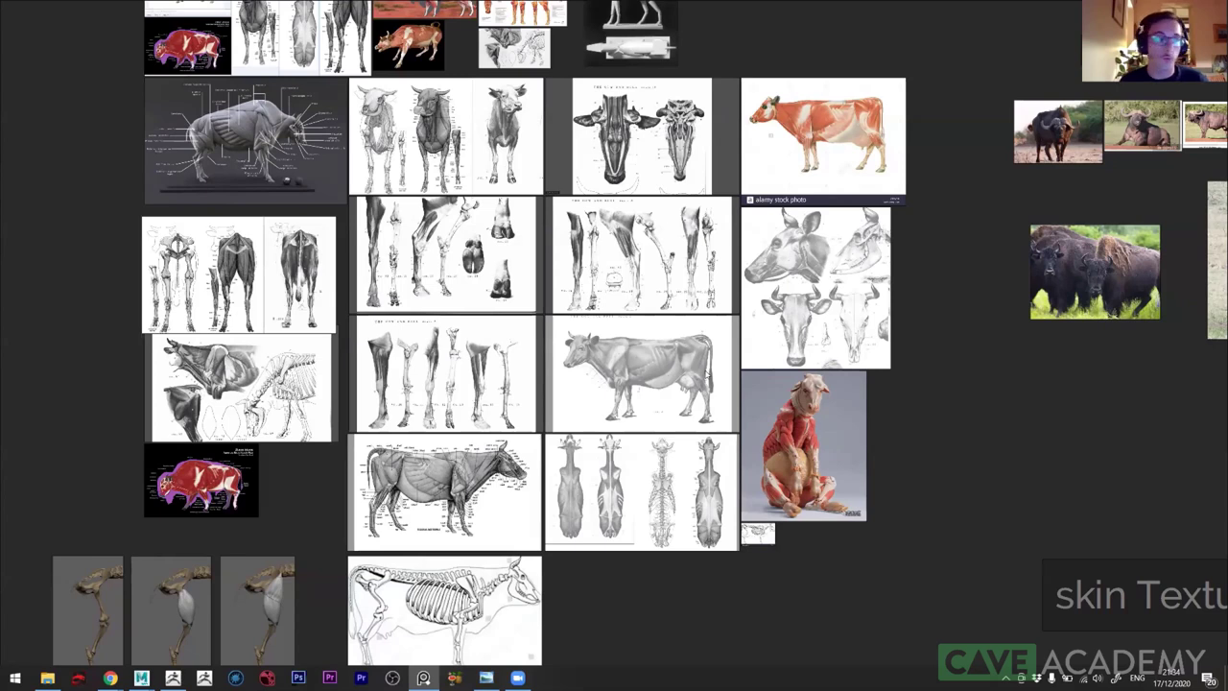
- Bring Chrome forward and open the artist's ArtStation profile in a new tab
key("alt+Tab")
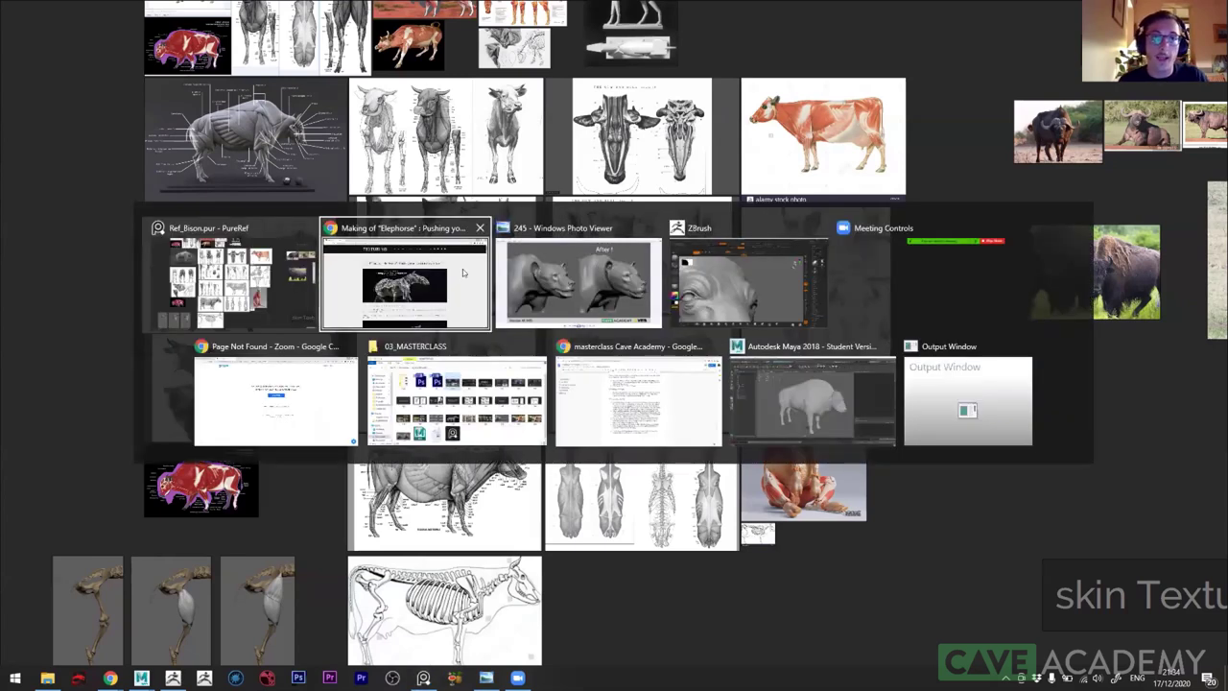
left_click(463, 272)
key("ctrl+t")
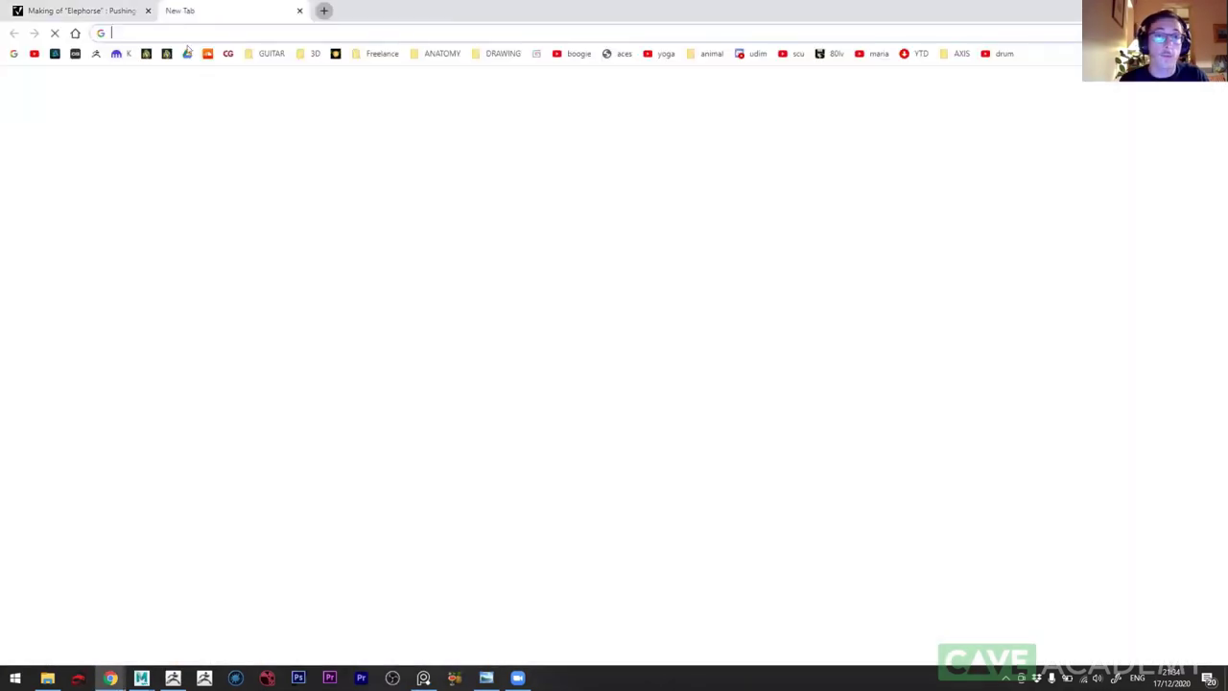
left_click(449, 418)
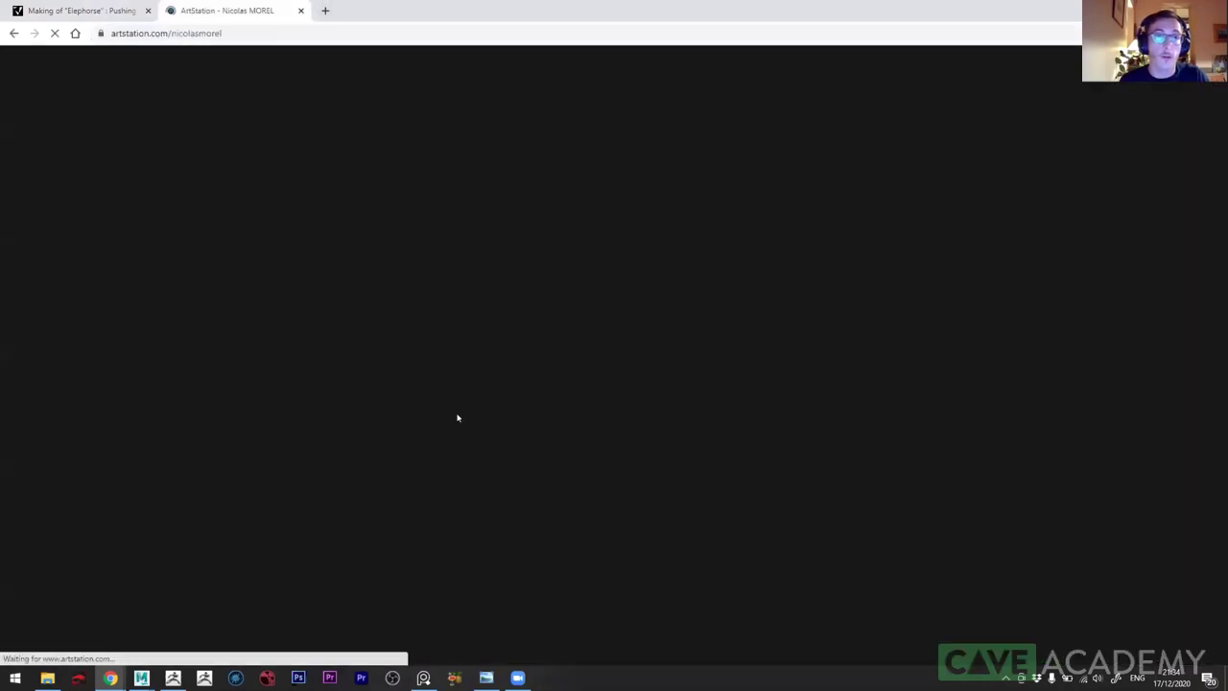
scroll(269, 403, "down", 3)
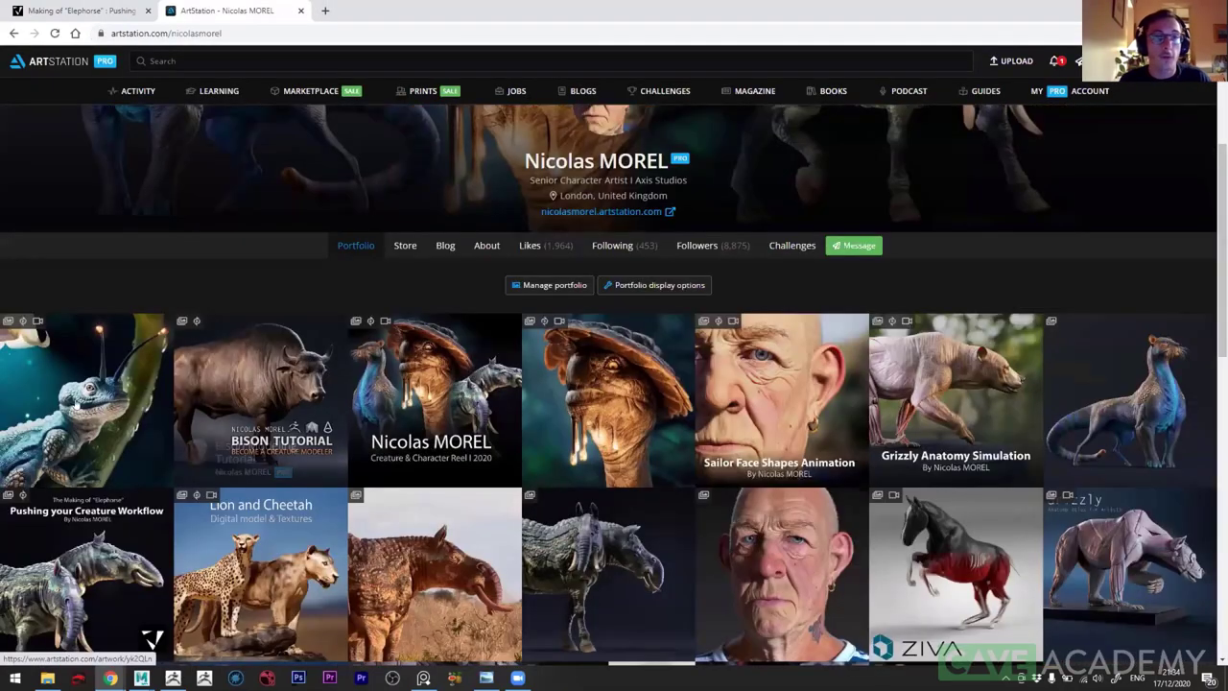
- View the Fringii, Kleappa and Elephorse - Lookdev artworks, returning to the portfolio
left_click(87, 407)
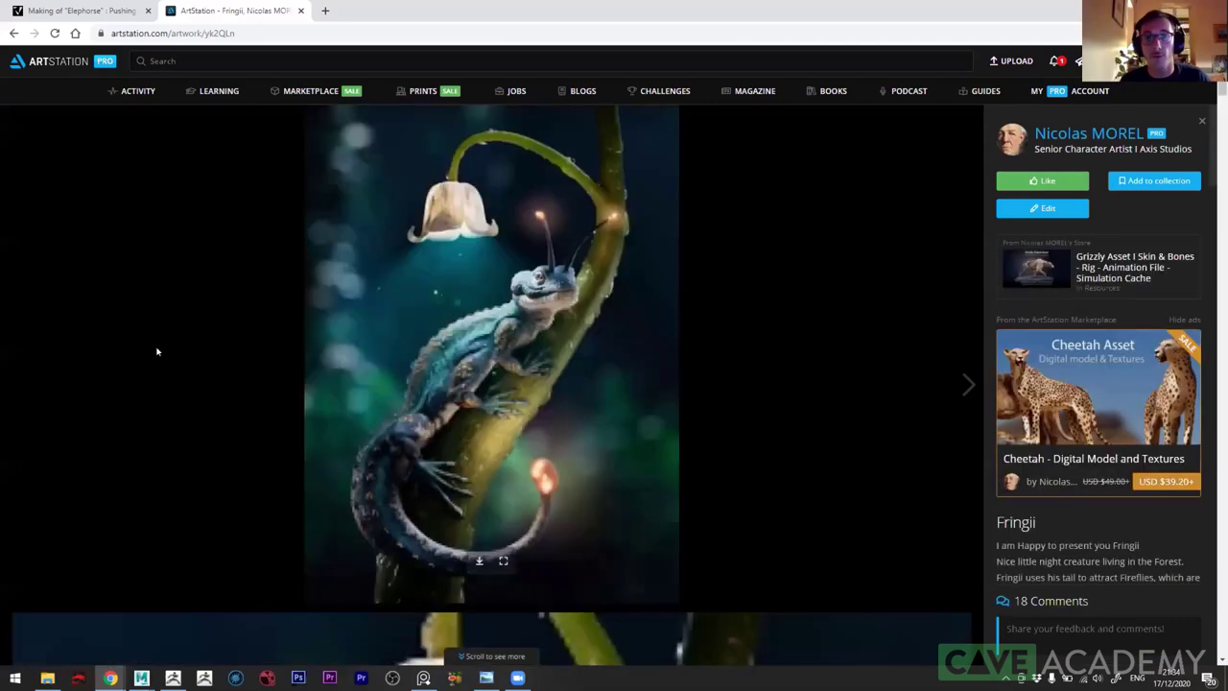
left_click(14, 33)
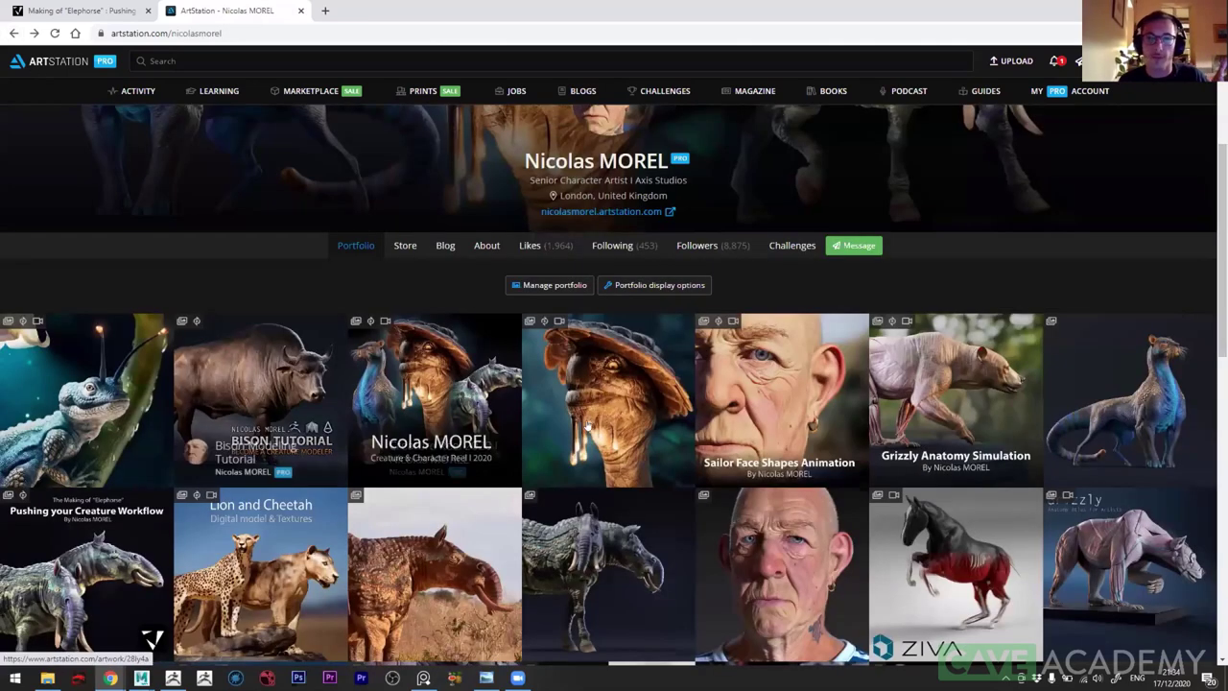
left_click(592, 410)
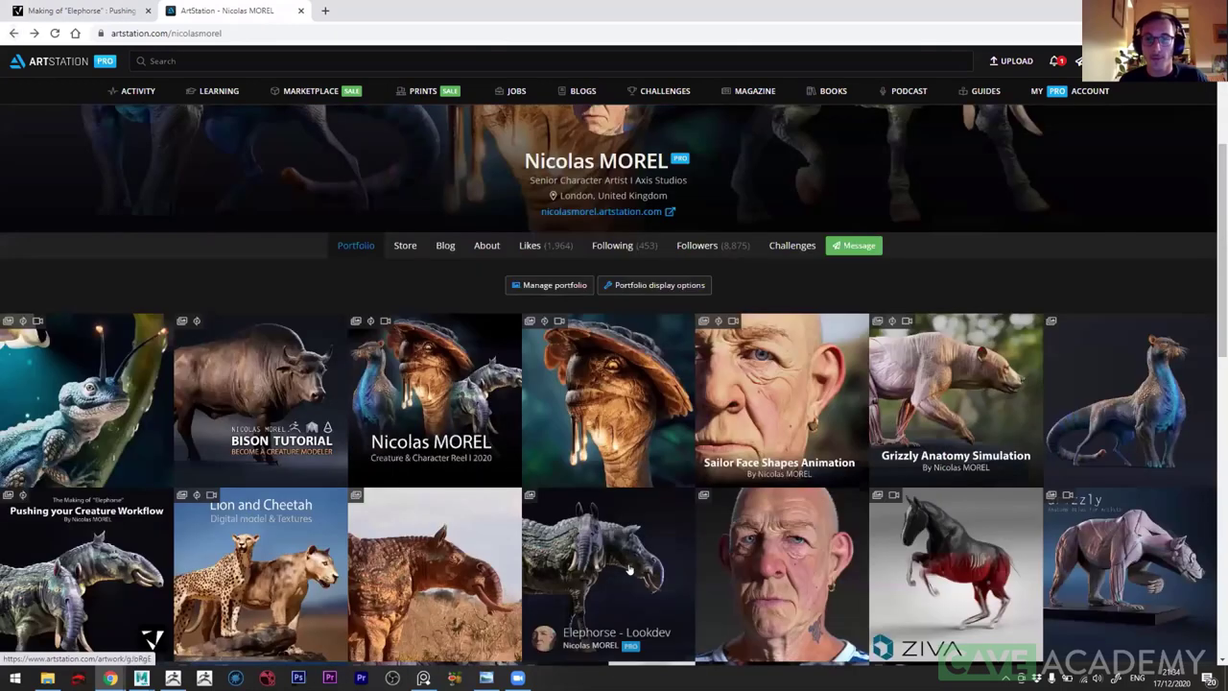
left_click(628, 571)
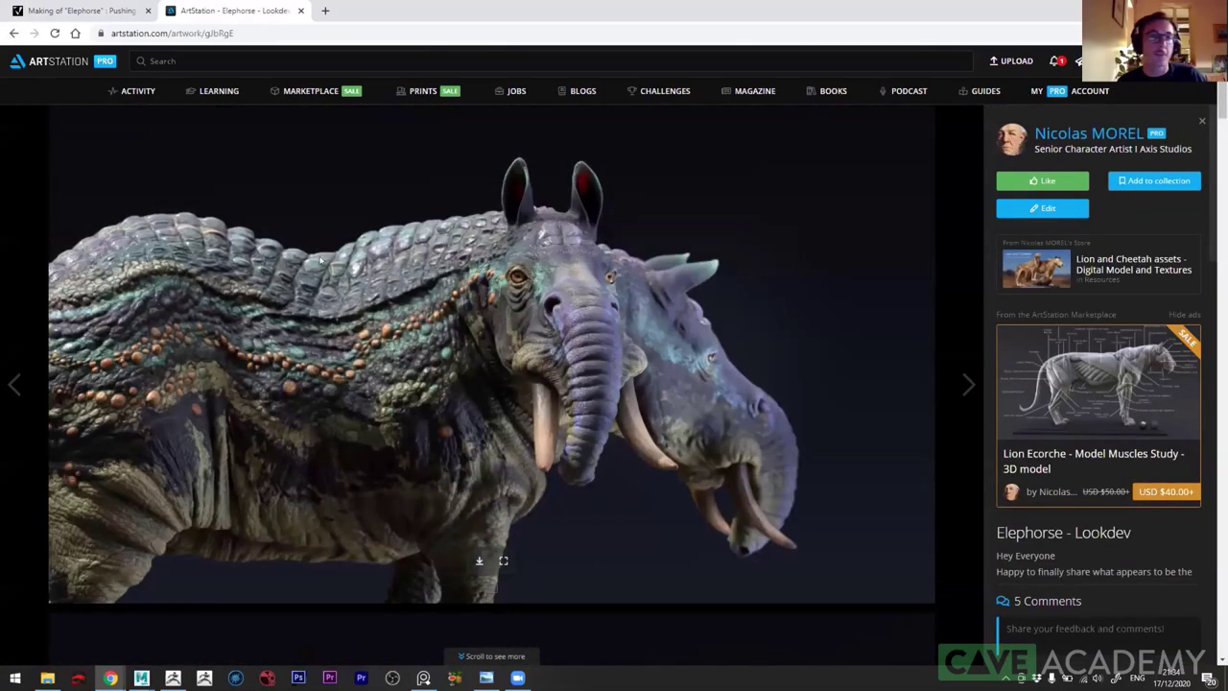
left_click(13, 33)
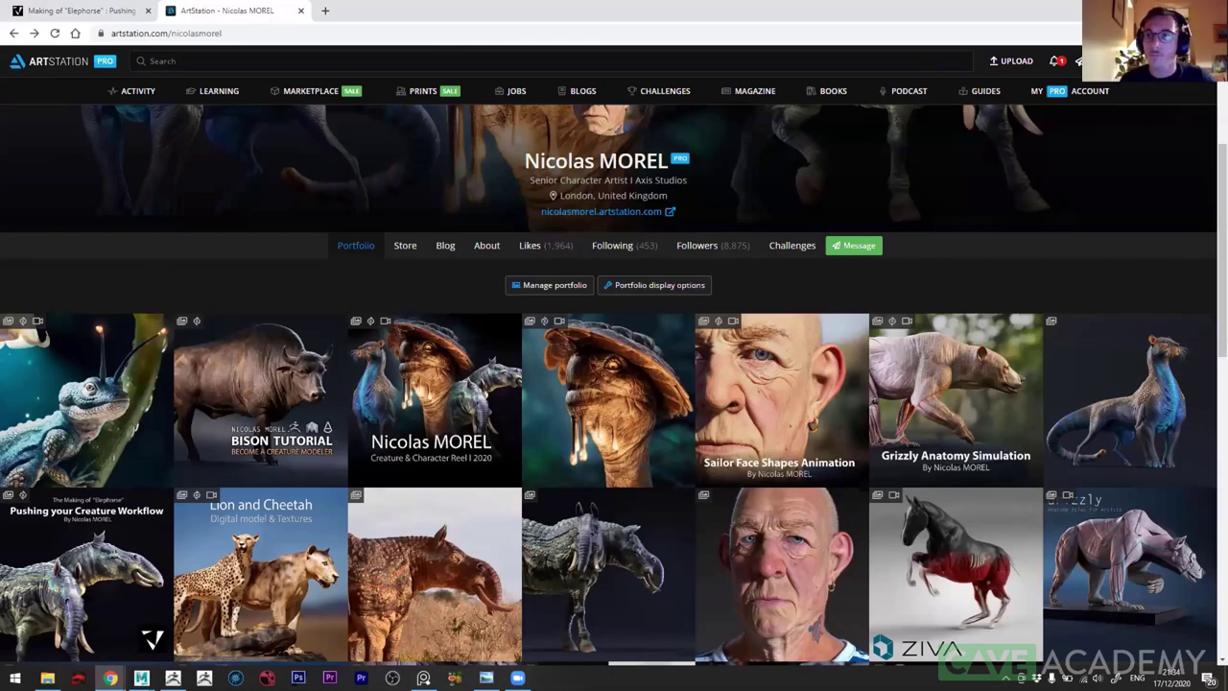
key("alt+Tab")
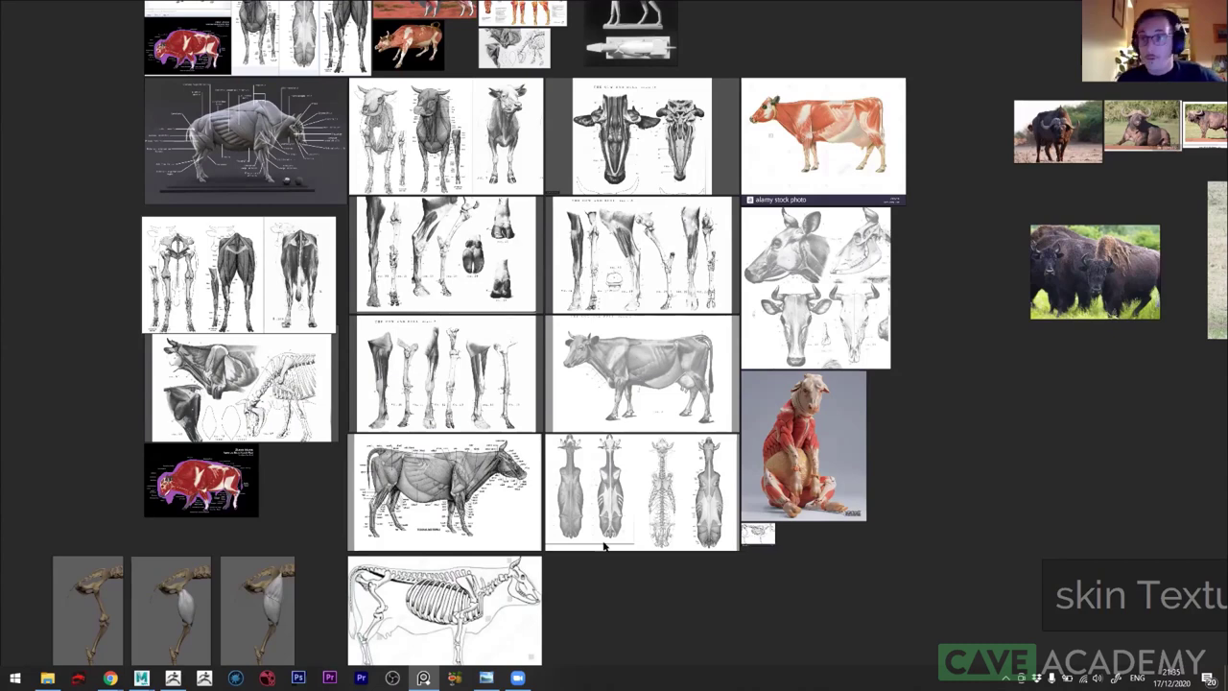
- Pan across the bison images to the Bison REFERENCES title and recentre the MAIN REFERENCES group
scroll(768, 552, "down", 10)
scroll(456, 457, "up", 2)
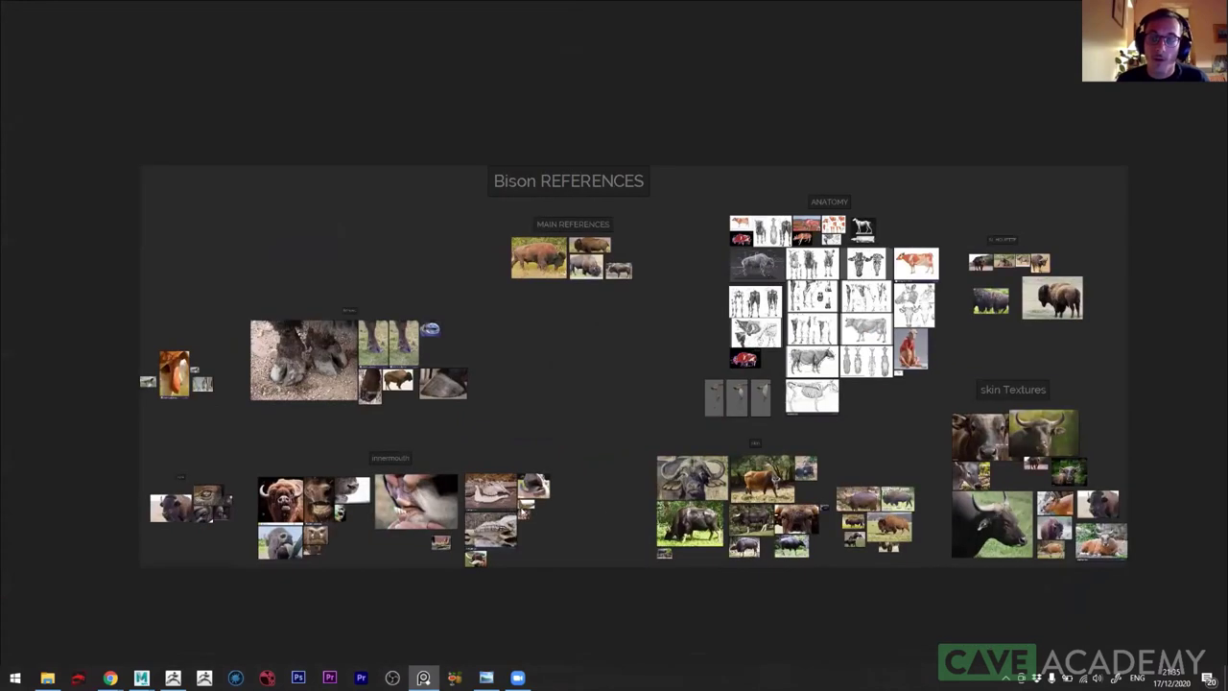
scroll(796, 556, "up", 2)
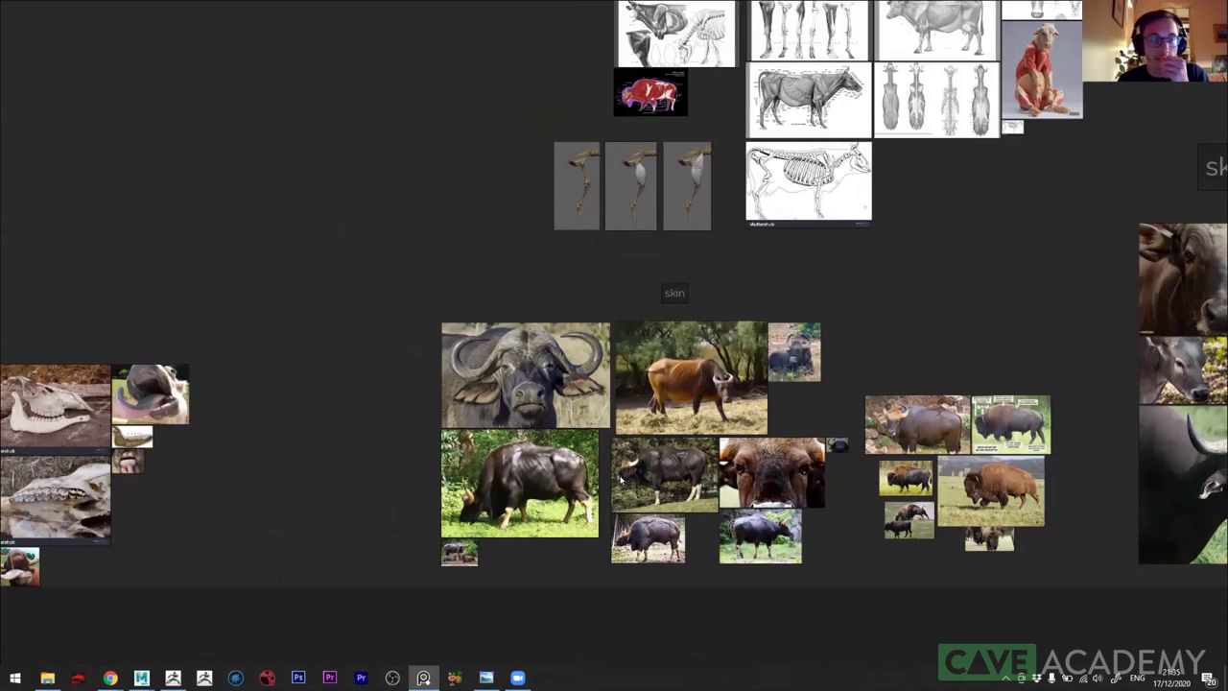
scroll(572, 527, "down", 1)
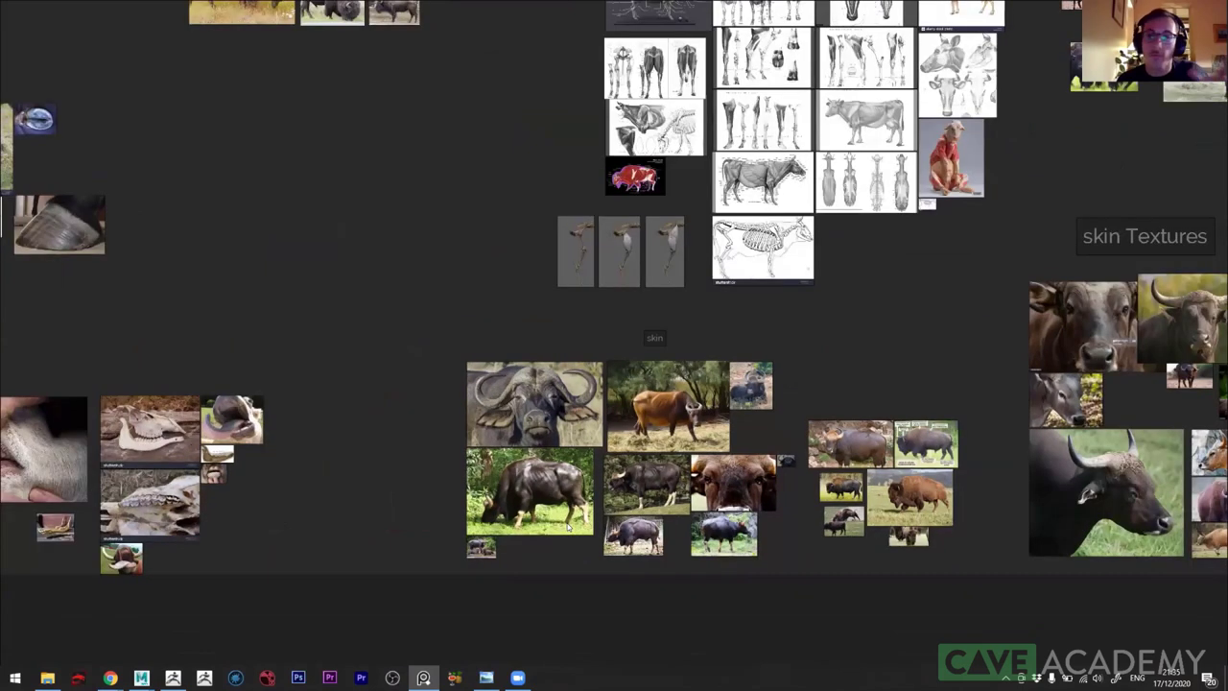
middle_click_drag(817, 526, 428, 544)
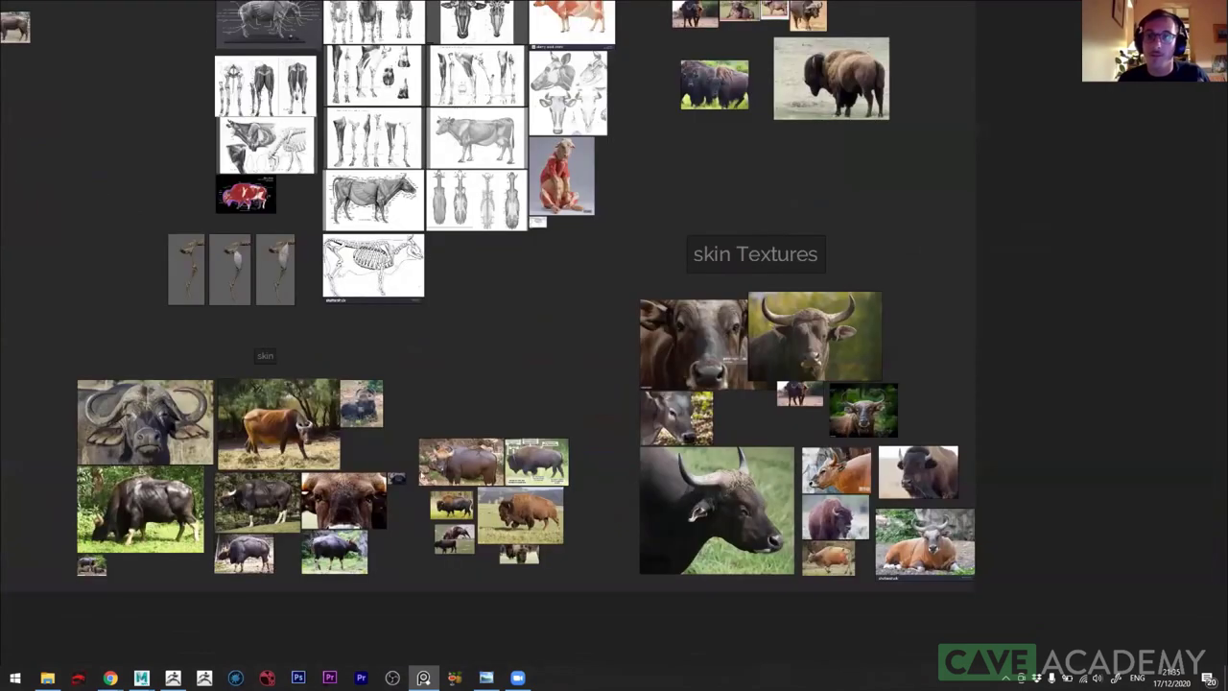
mouse_move(385, 419)
middle_mouse_down()
mouse_move(502, 406)
mouse_move(400, 386)
middle_mouse_up()
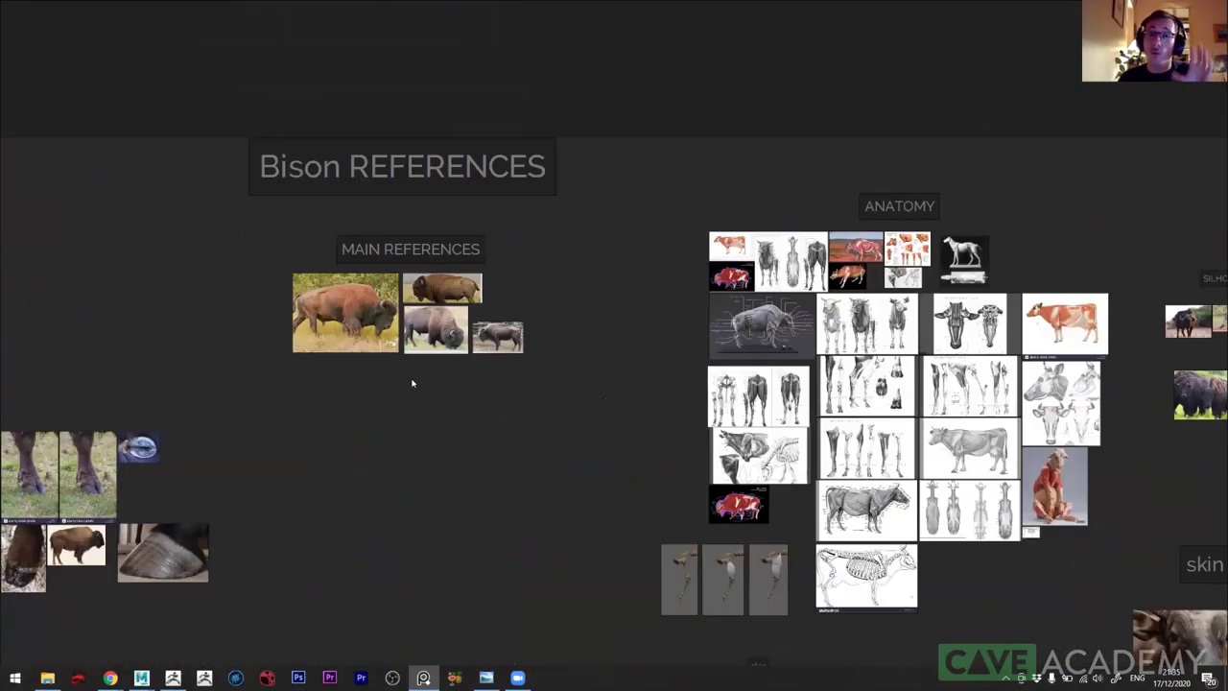
scroll(374, 317, "up", 2)
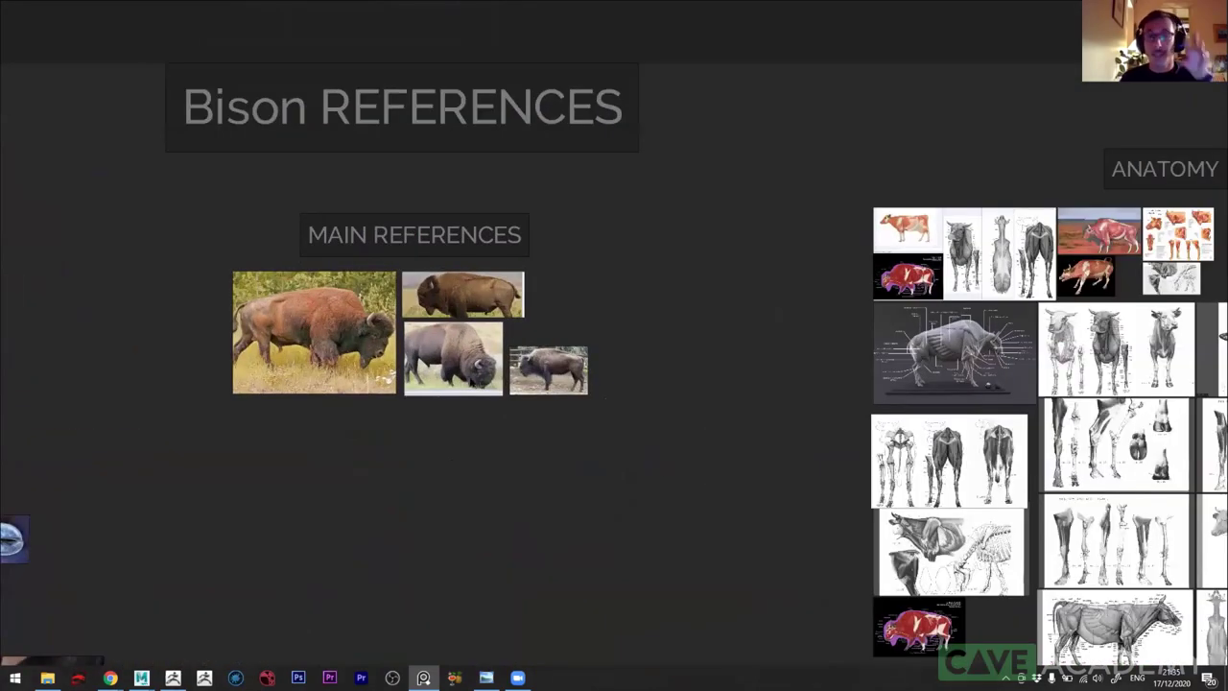
scroll(332, 355, "up", 3)
middle_click_drag(471, 275, 463, 336)
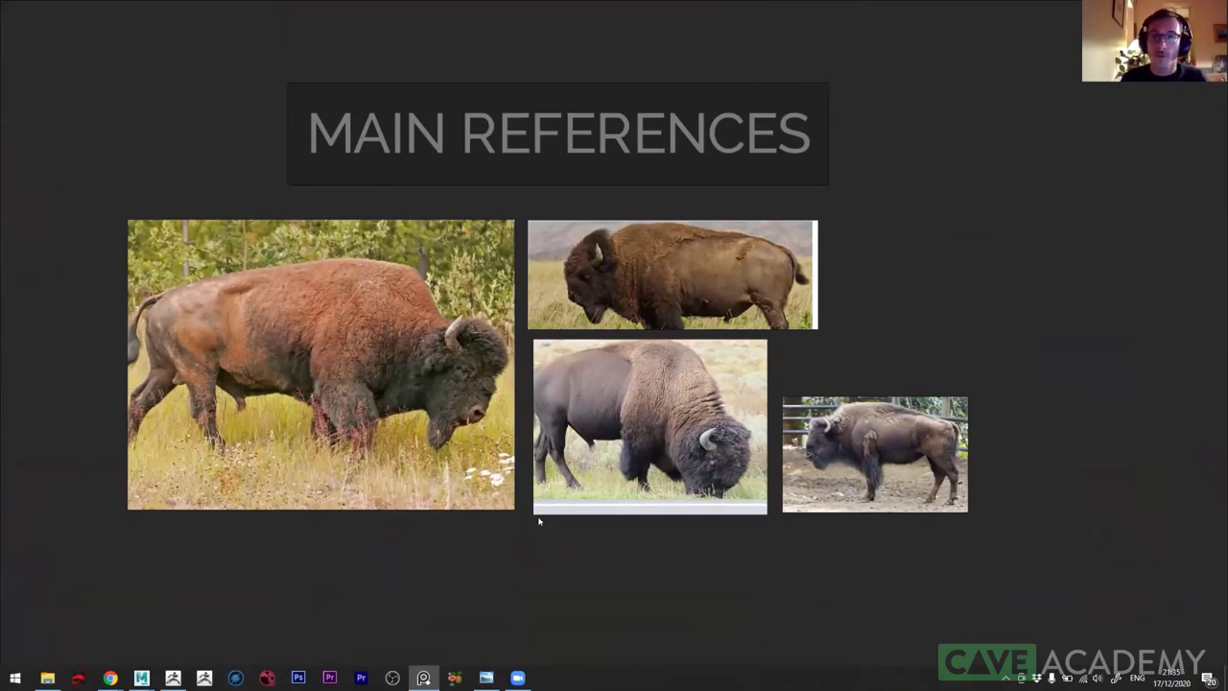
scroll(539, 521, "down", 3)
- Move to the skin Textures group, zoom on the horned bull, then frame the whole group
middle_click_drag(771, 579, 639, 528)
scroll(782, 277, "up", 3)
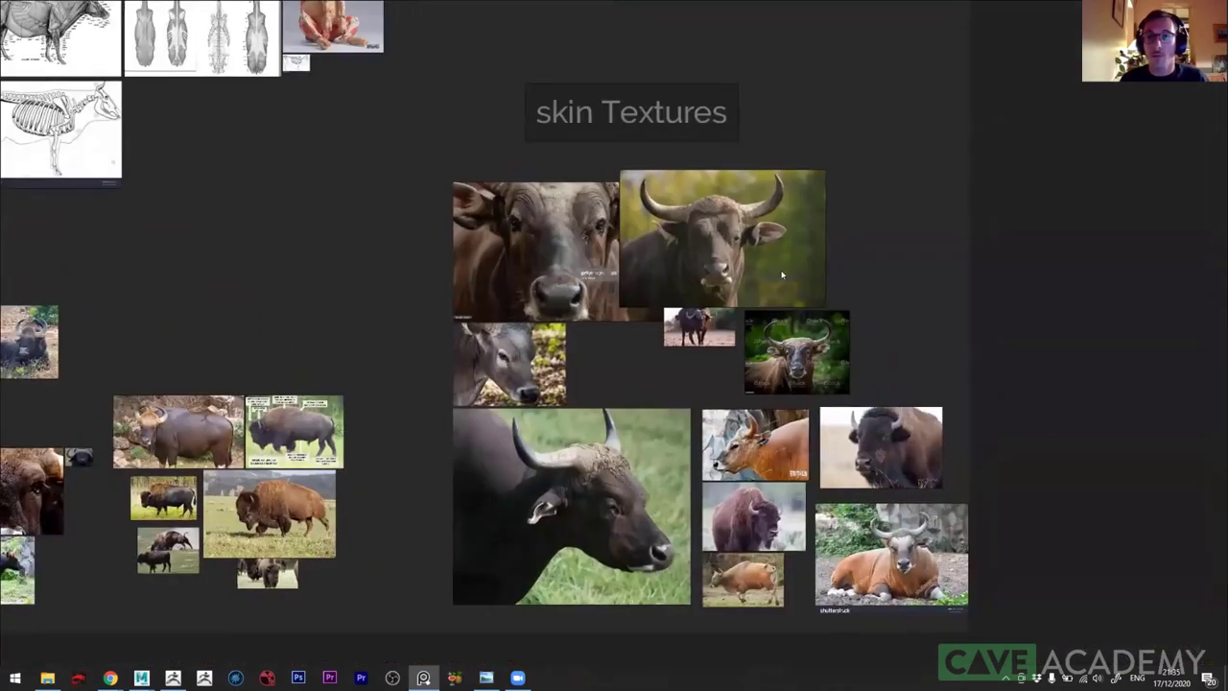
scroll(782, 276, "up", 3)
middle_click_drag(648, 231, 646, 326)
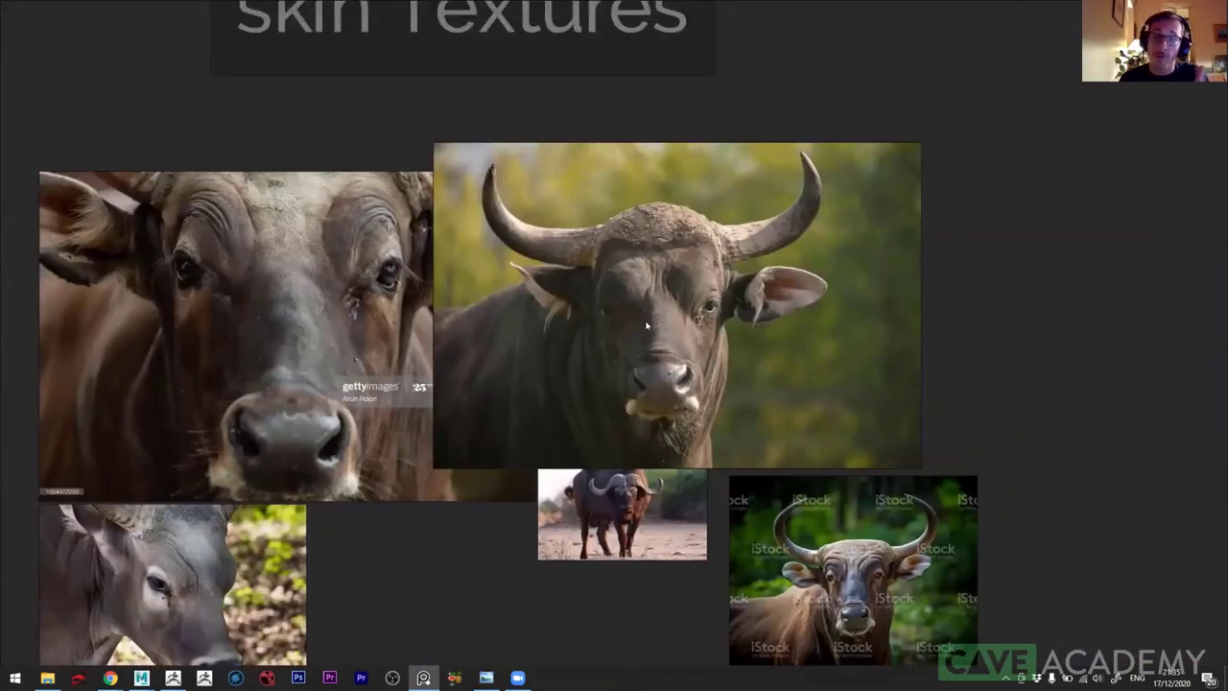
scroll(647, 327, "up", 1)
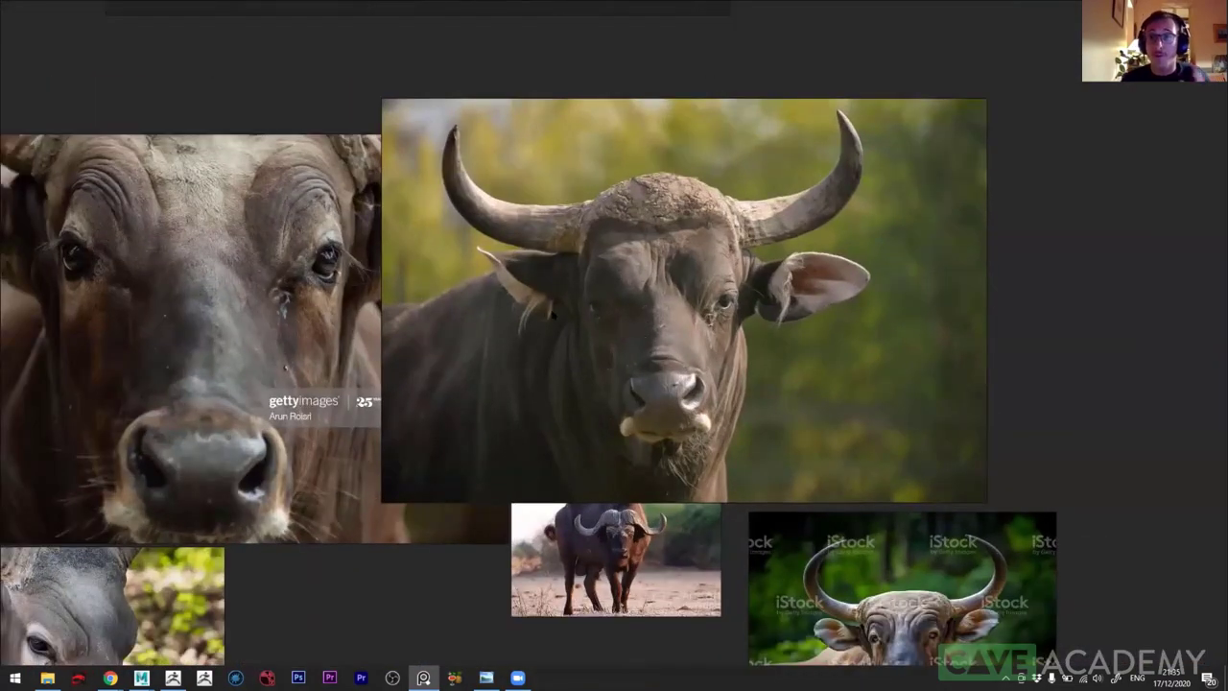
scroll(572, 277, "up", 2)
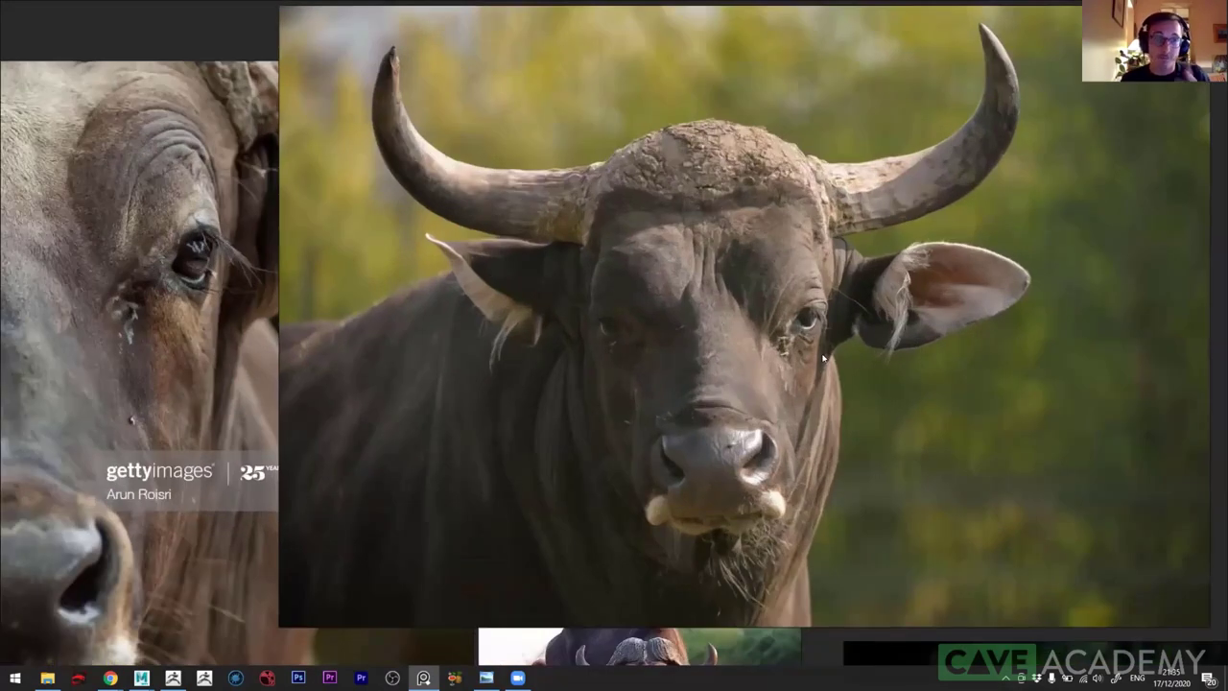
scroll(802, 369, "down", 2)
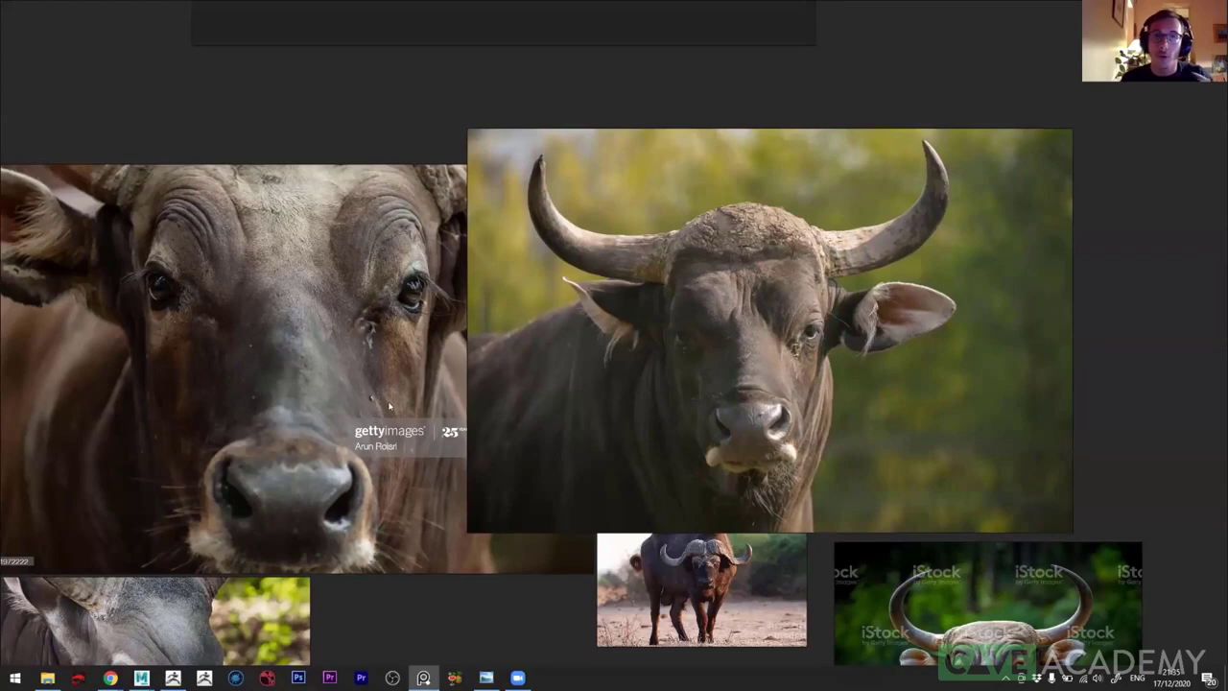
scroll(309, 414, "down", 3)
middle_click_drag(309, 415, 455, 394)
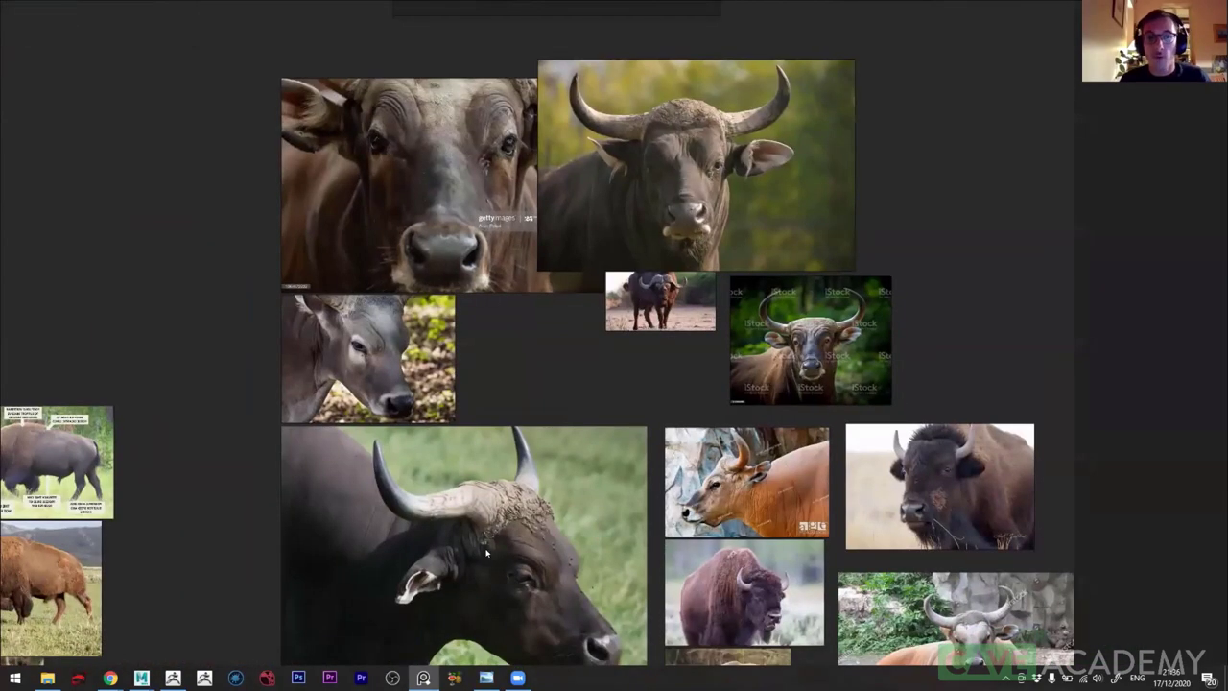
scroll(467, 561, "down", 1)
middle_click_drag(467, 561, 524, 432)
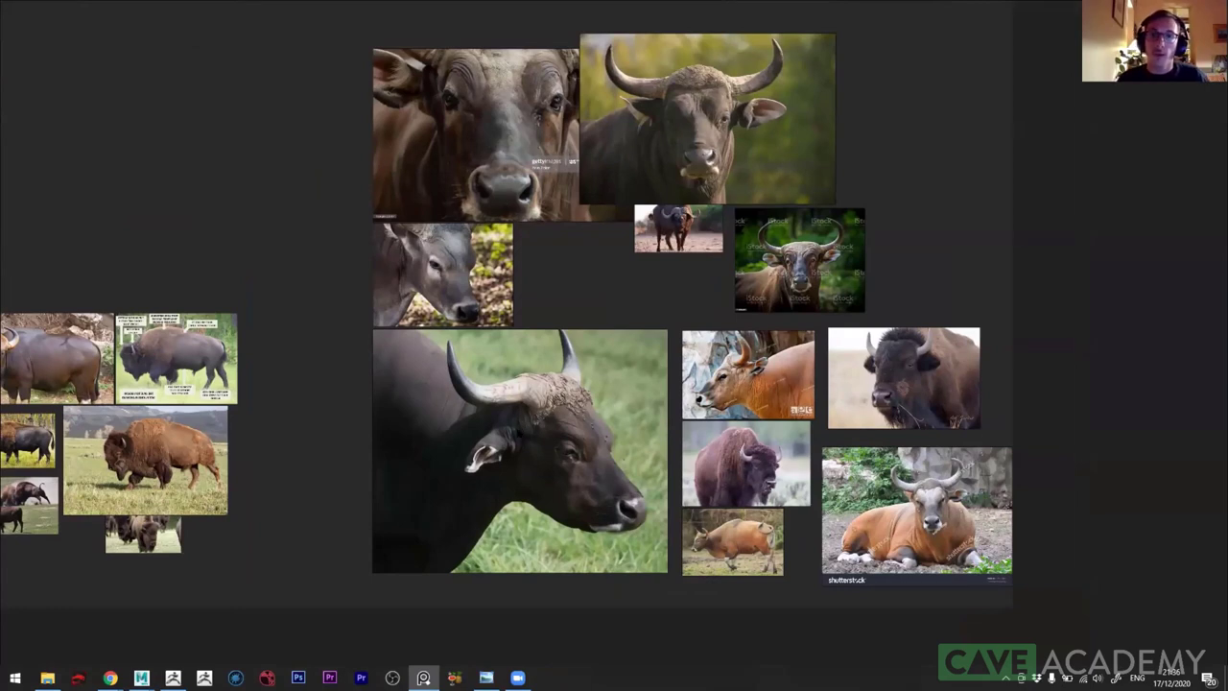
middle_click_drag(376, 475, 506, 466)
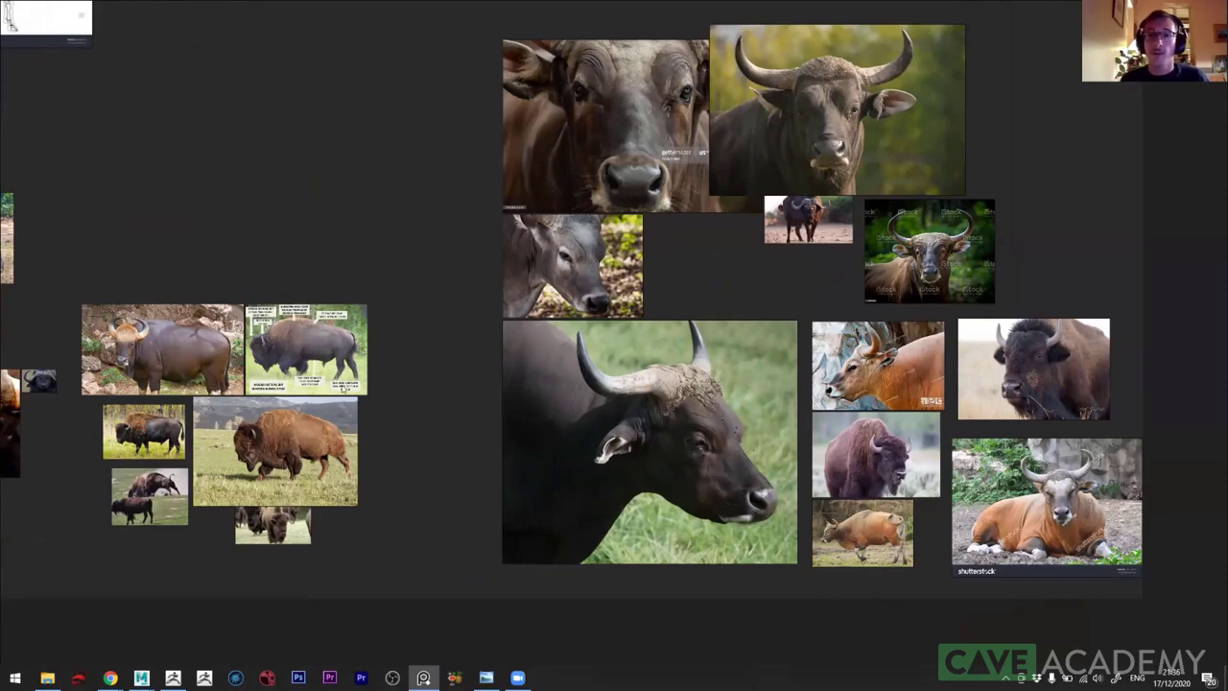
- Zoom out, pan back to Bison REFERENCES, and frame the four MAIN REFERENCES bison photos
scroll(345, 388, "down", 2)
middle_click_drag(502, 493, 371, 475)
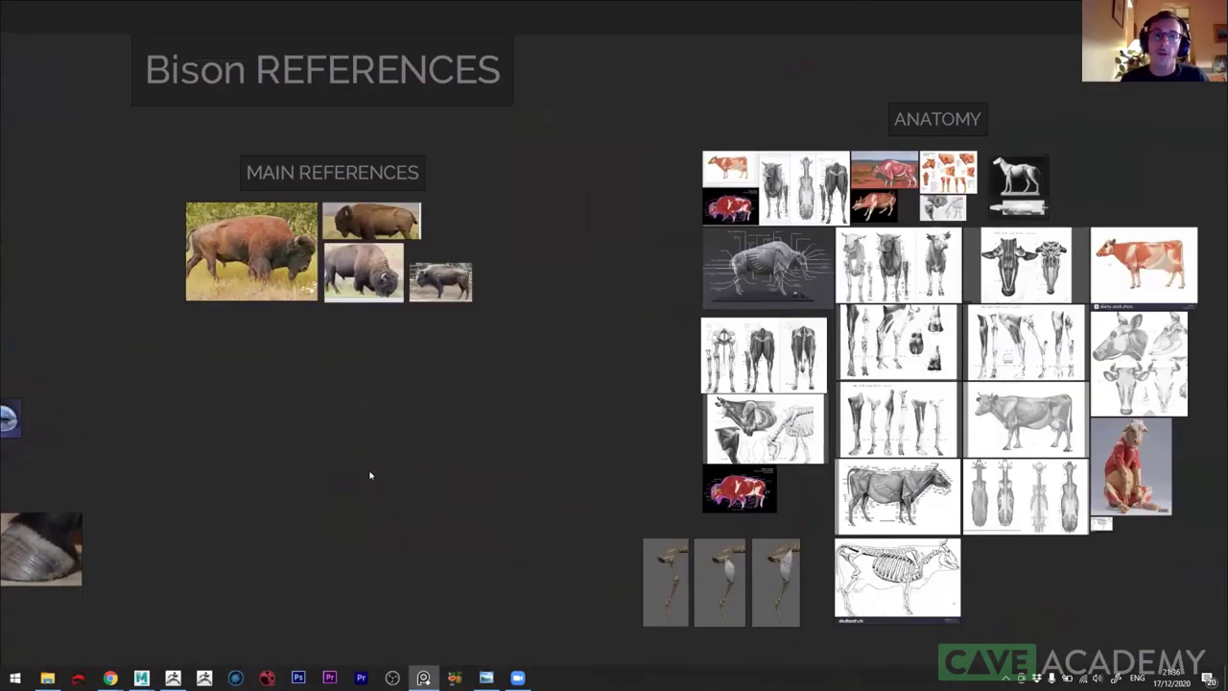
scroll(263, 291, "up", 4)
middle_click_drag(305, 269, 380, 423)
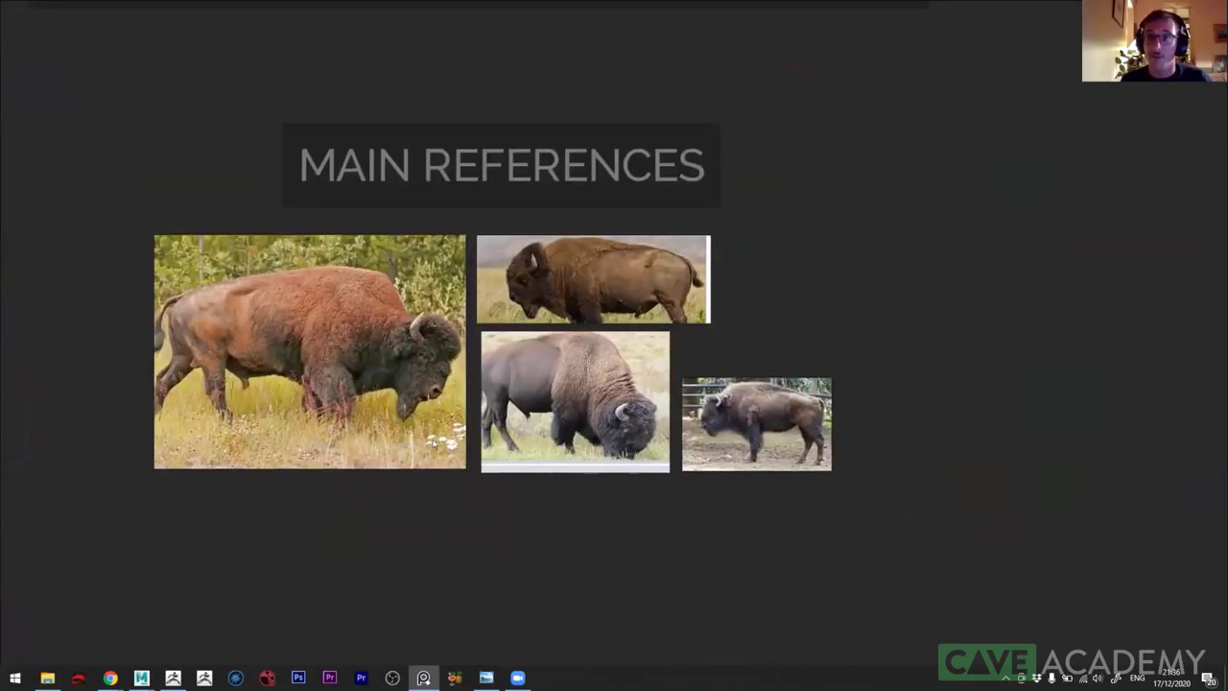
scroll(455, 411, "up", 2)
middle_click_drag(456, 419, 462, 463)
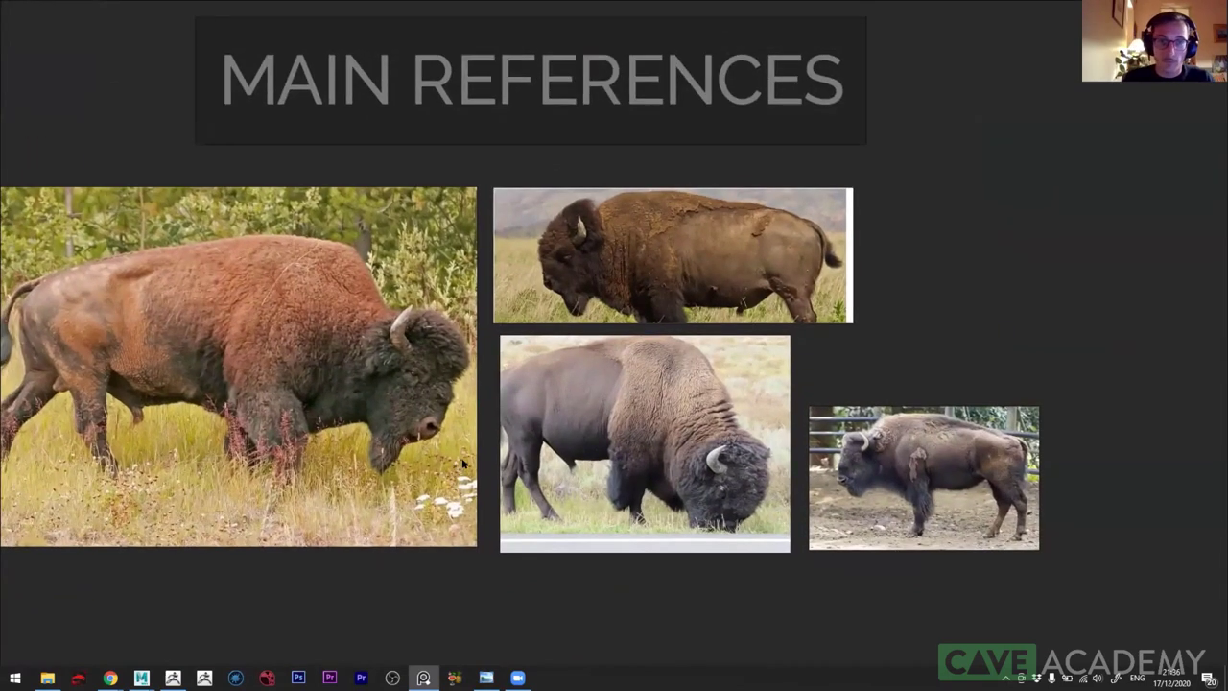
middle_click_drag(463, 463, 517, 496)
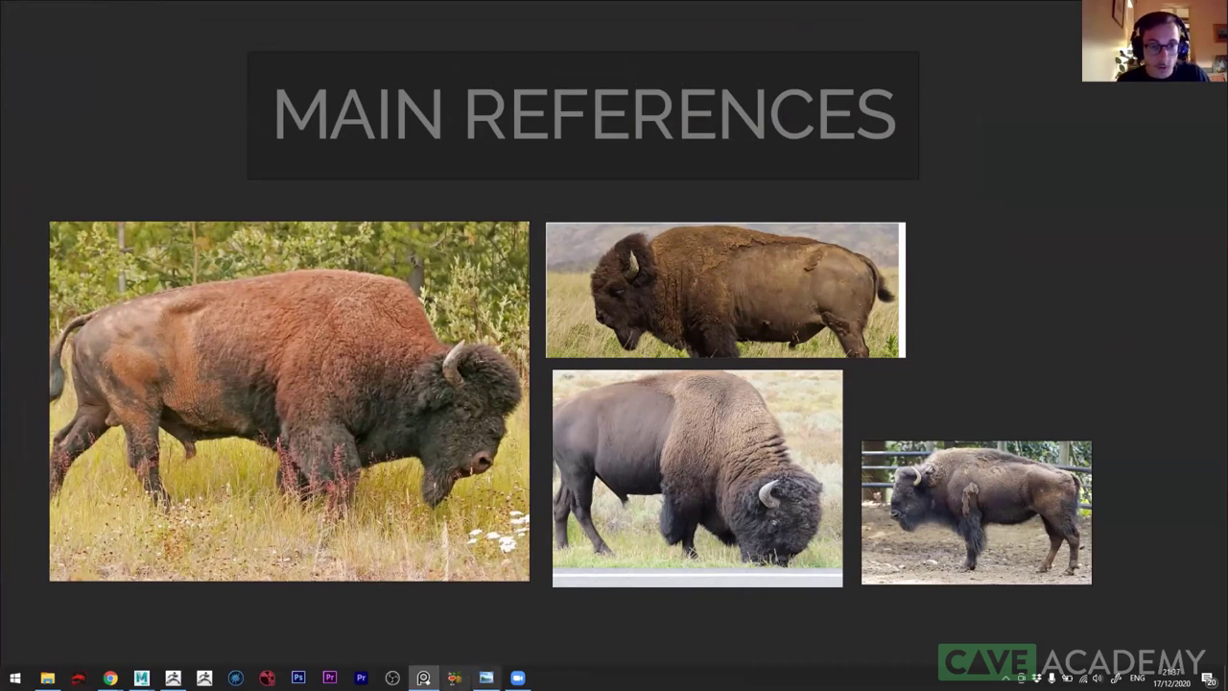
key("alt+Tab")
- Hide the bison's skin_lodA mesh so the lower-resolution skin_lodB mesh shows in the viewport
key("Tab")
key("Tab")
key("Tab")
key("Tab")
key("Tab")
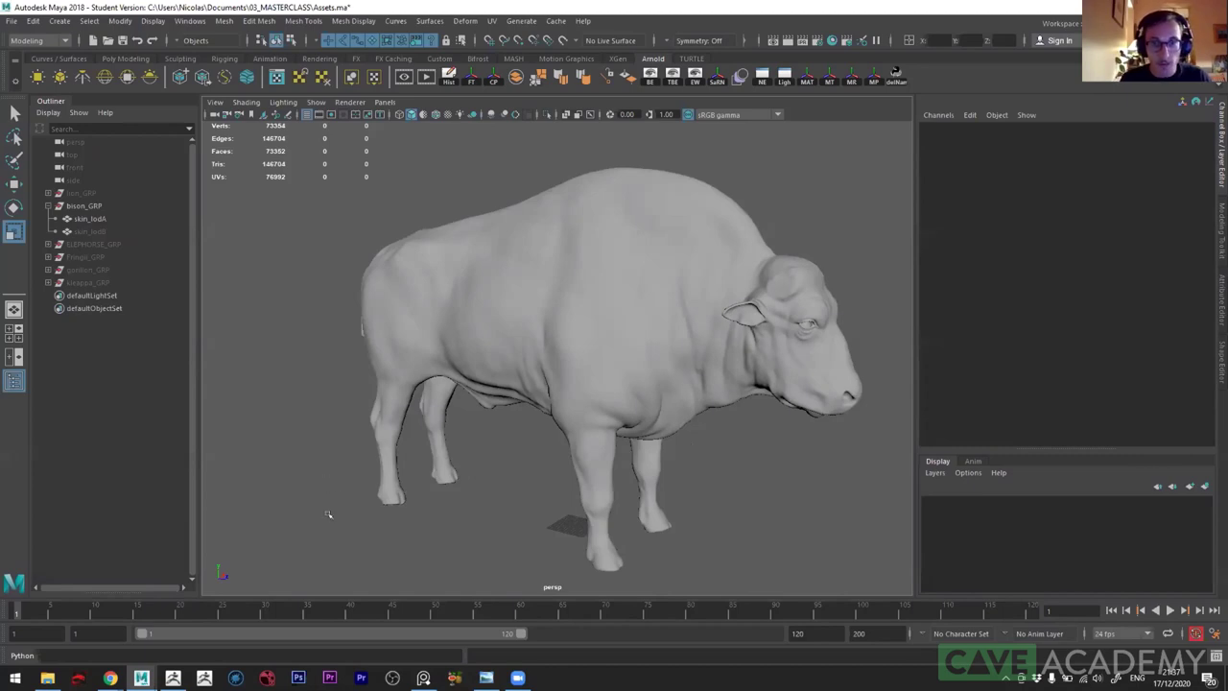
left_click(567, 351)
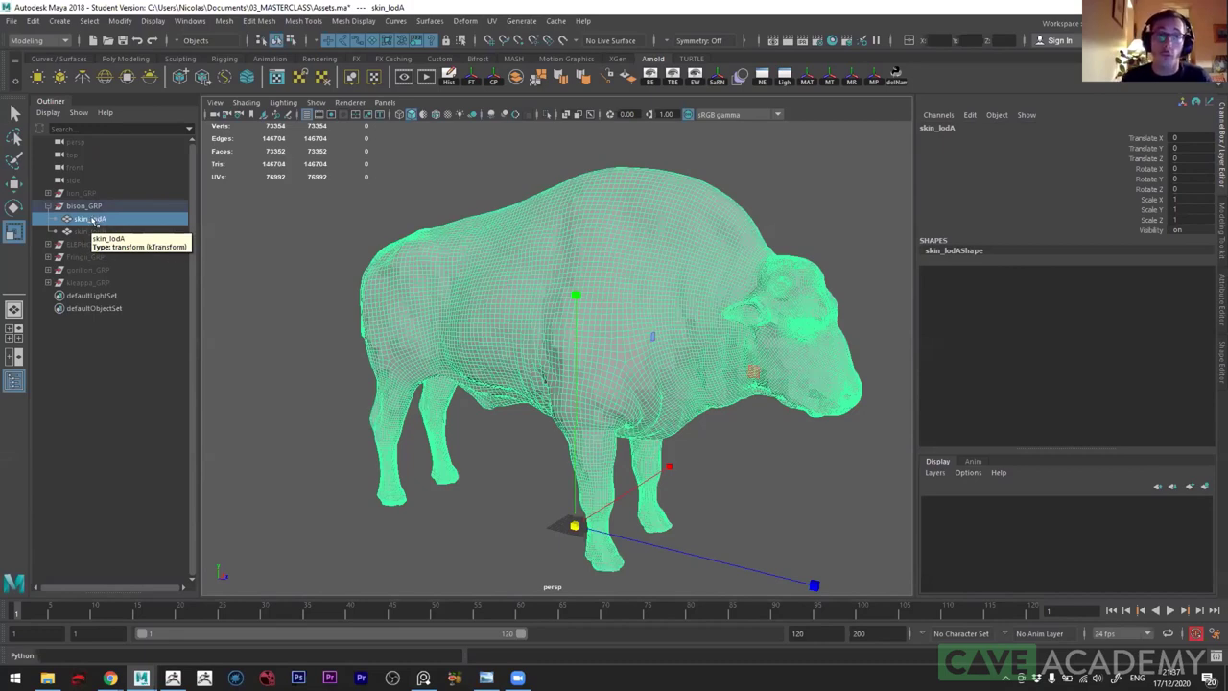
left_click(92, 230)
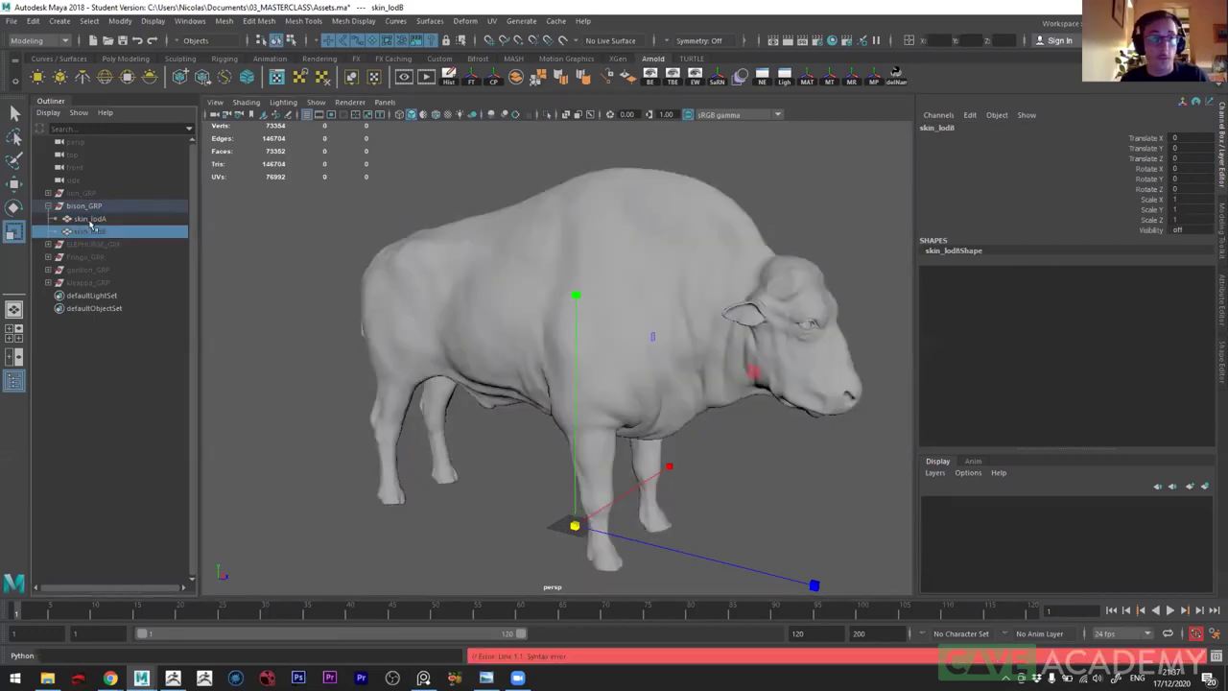
left_click(91, 219)
key("h")
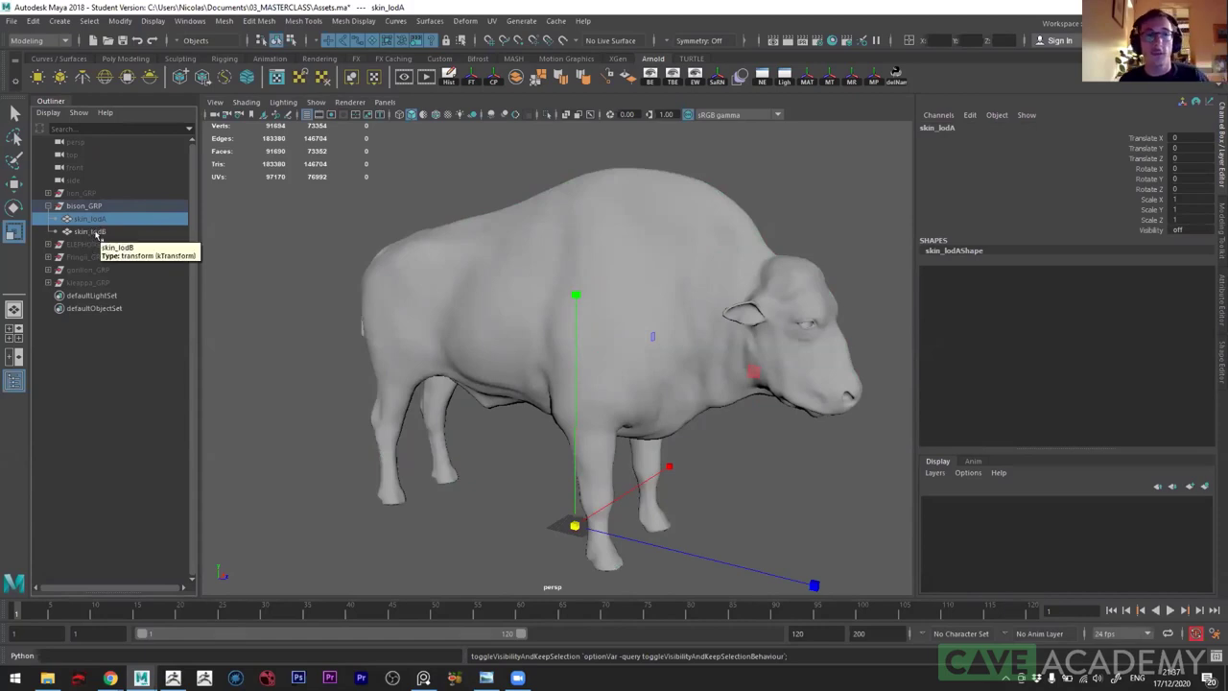
- Toggle the bison LOD visibility so only the skin_lodB mesh is displayed
left_click(439, 311)
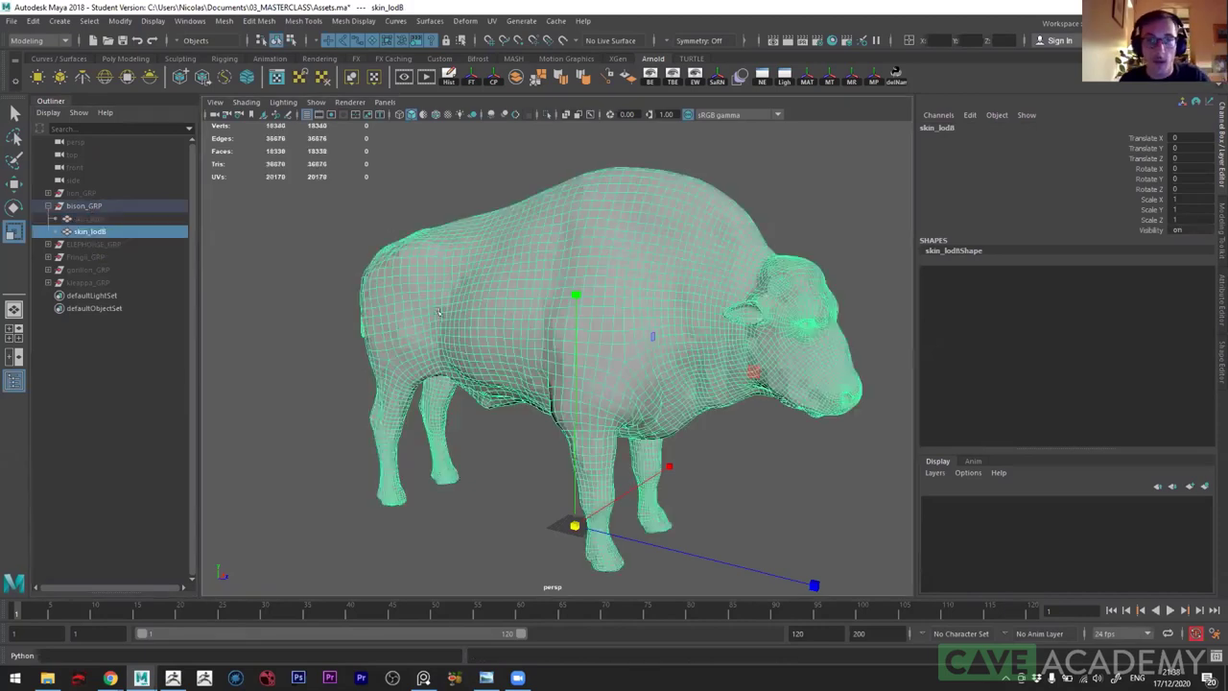
left_click(110, 218)
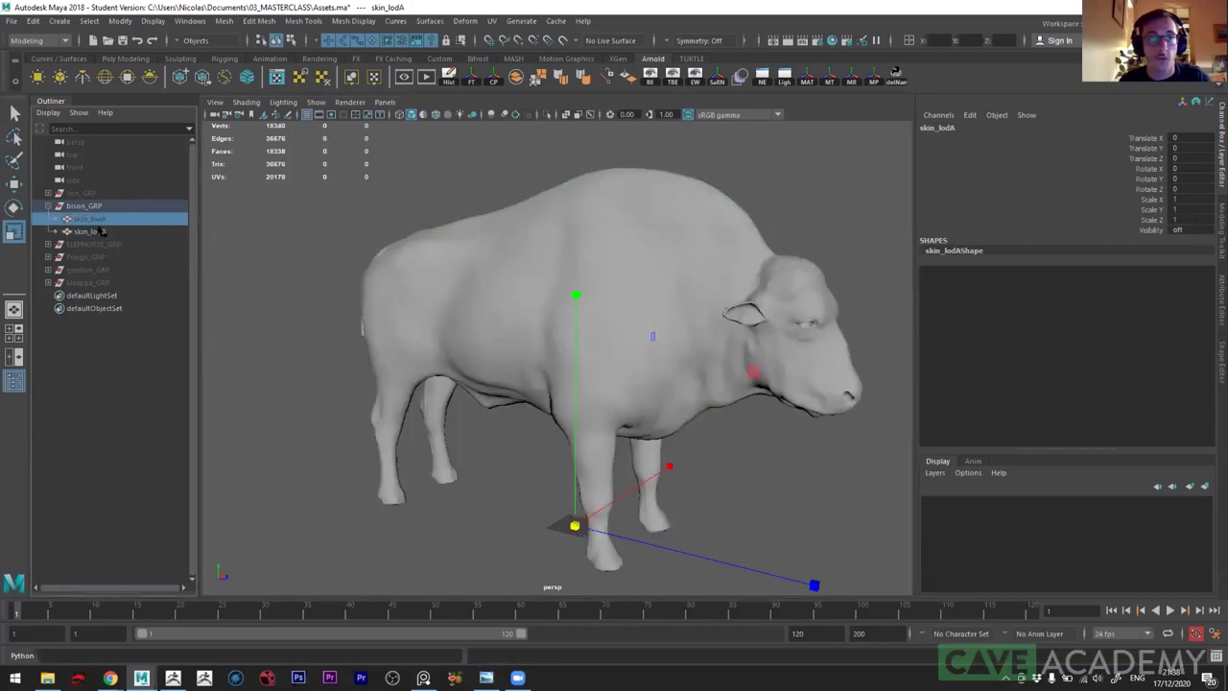
key("h")
key("h")
key("h")
left_click(103, 231)
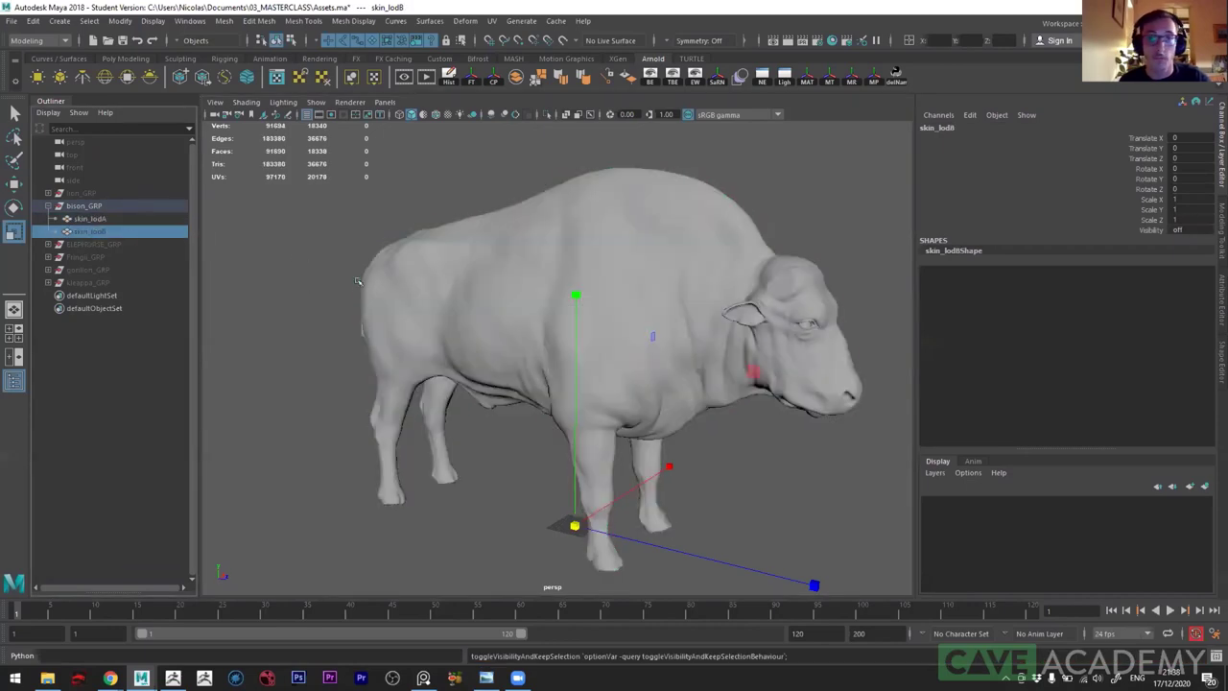
key("Up")
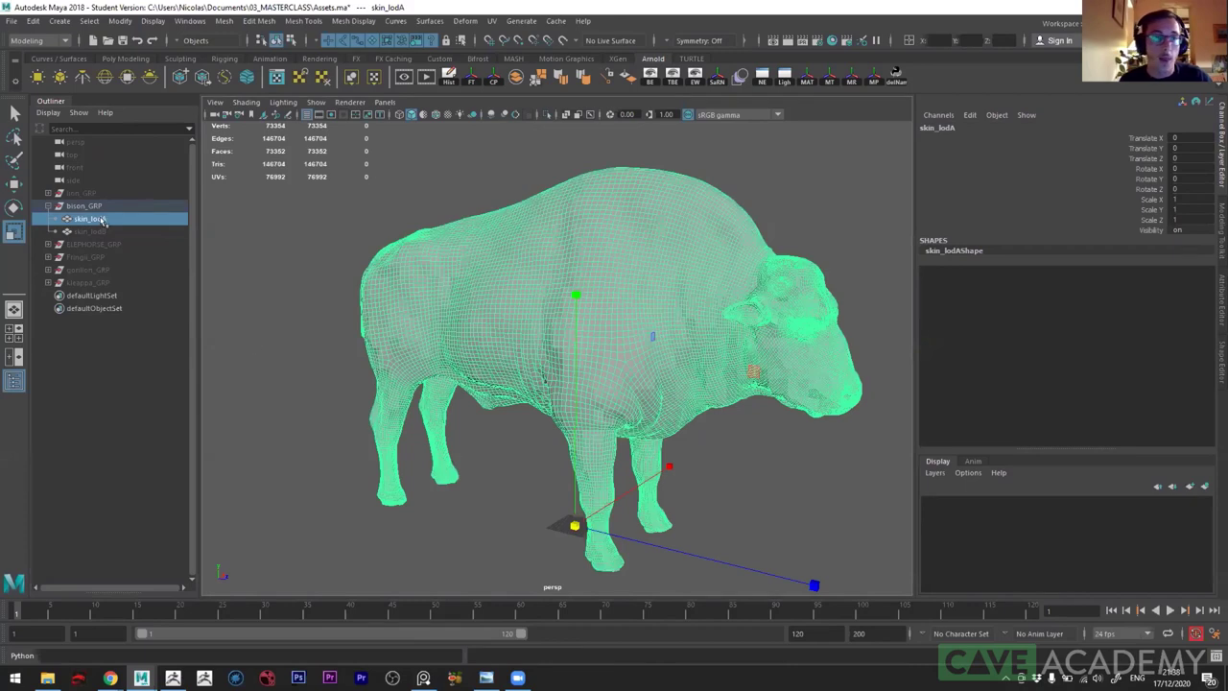
key("h")
left_click(103, 231)
key("h")
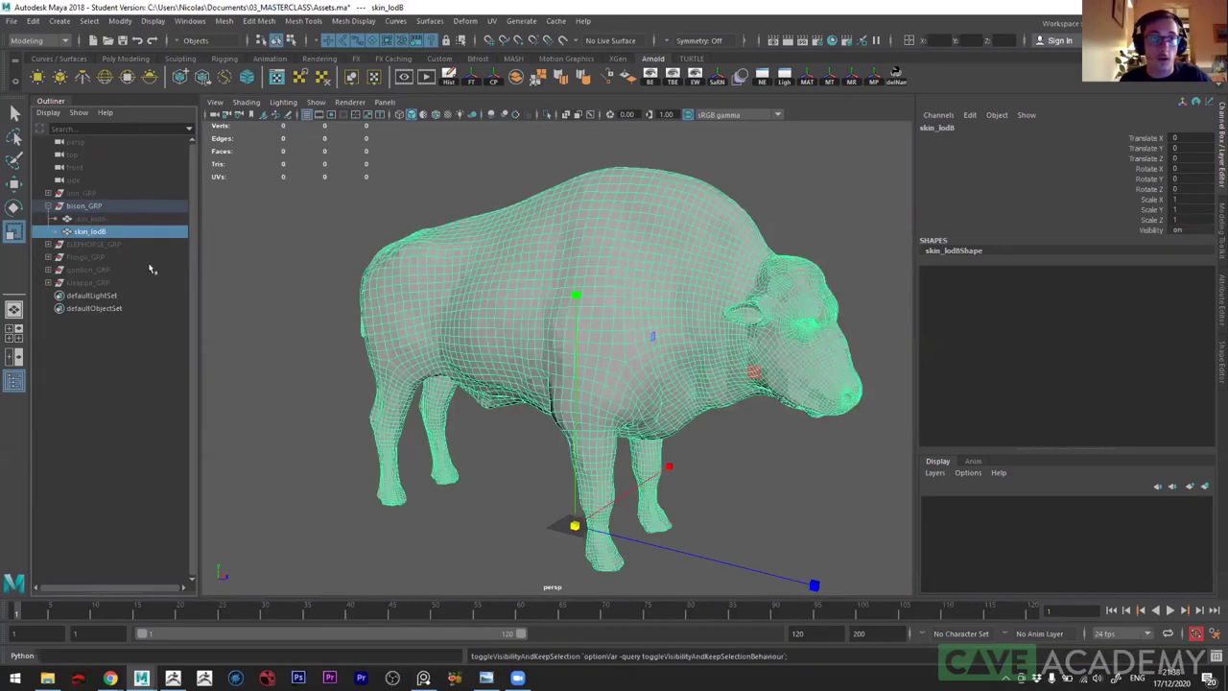
- Orbit around the bison to inspect the skin_lodB mesh from side, three-quarter and front views
left_click_drag(418, 353, 305, 414, "alt")
left_click(305, 413)
left_click(562, 396)
left_click_drag(561, 396, 476, 203, "alt")
left_click_drag(398, 308, 410, 310, "alt")
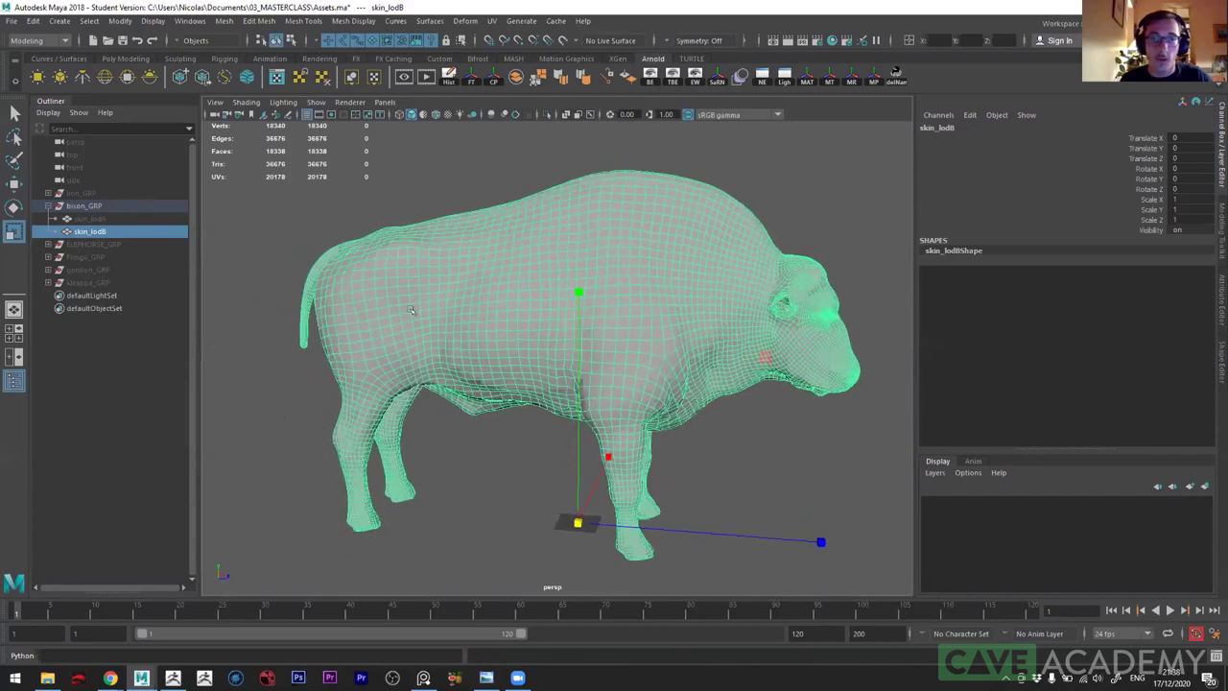
left_click_drag(563, 329, 591, 339, "alt")
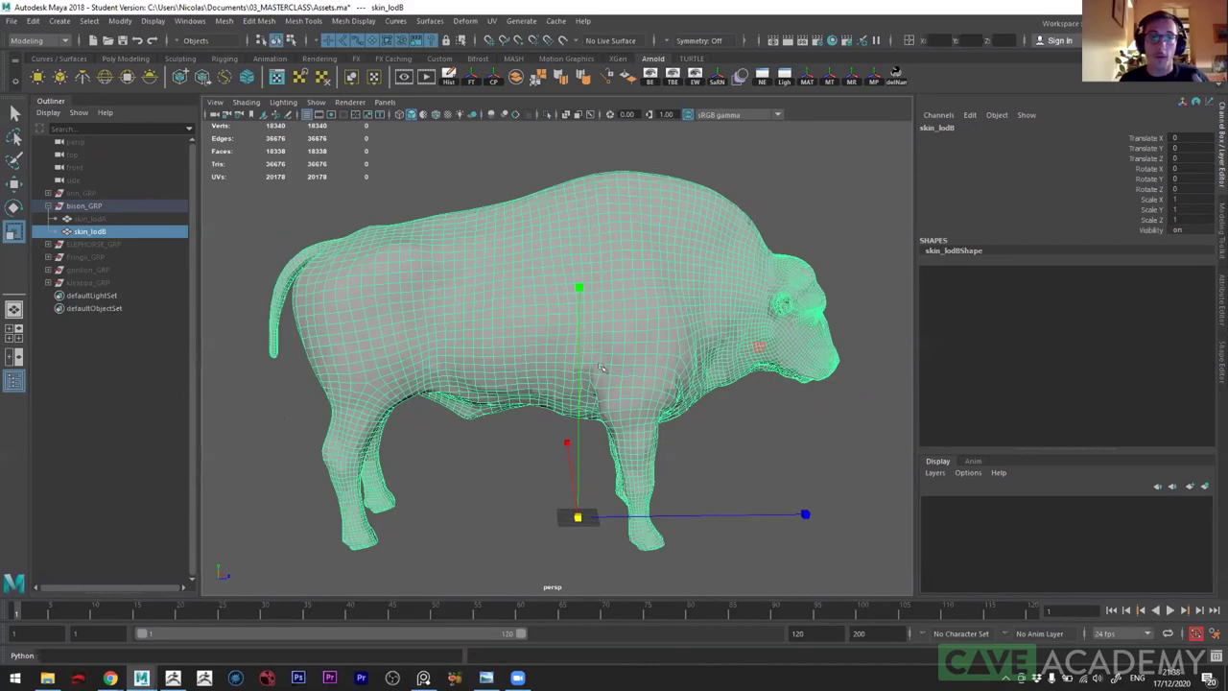
mouse_move(492, 362)
left_mouse_down("alt")
mouse_move(420, 360)
mouse_move(442, 337)
left_mouse_up("alt")
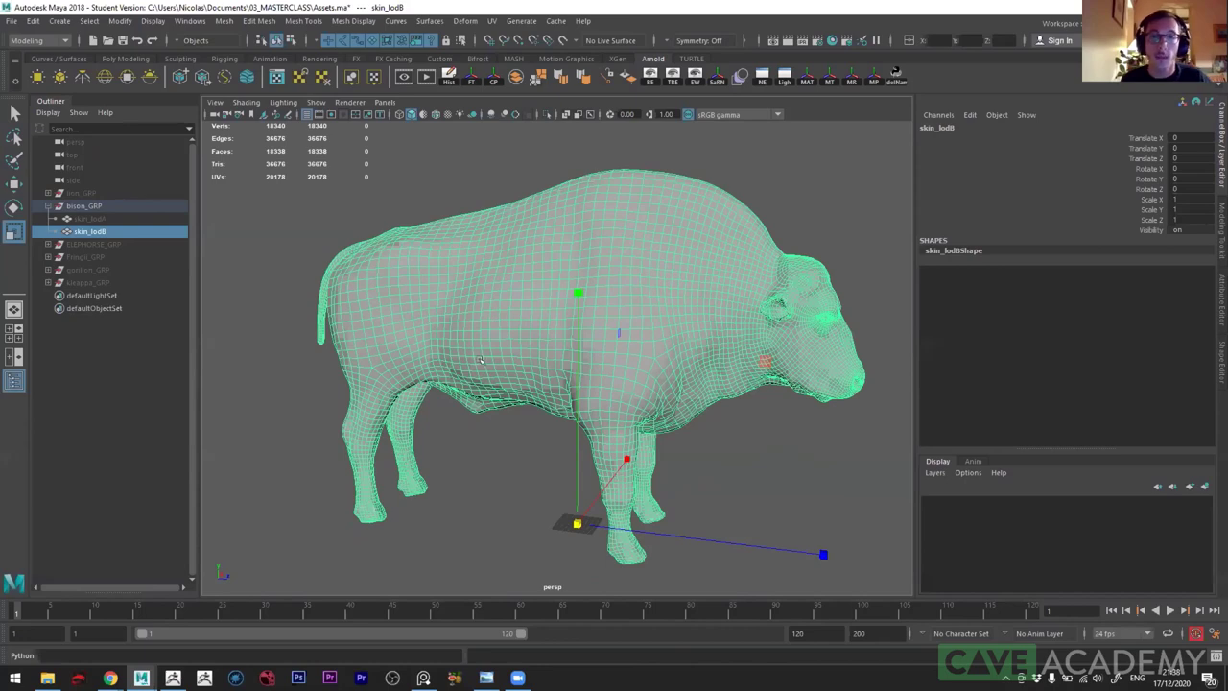
left_click_drag(515, 355, 514, 359, "alt")
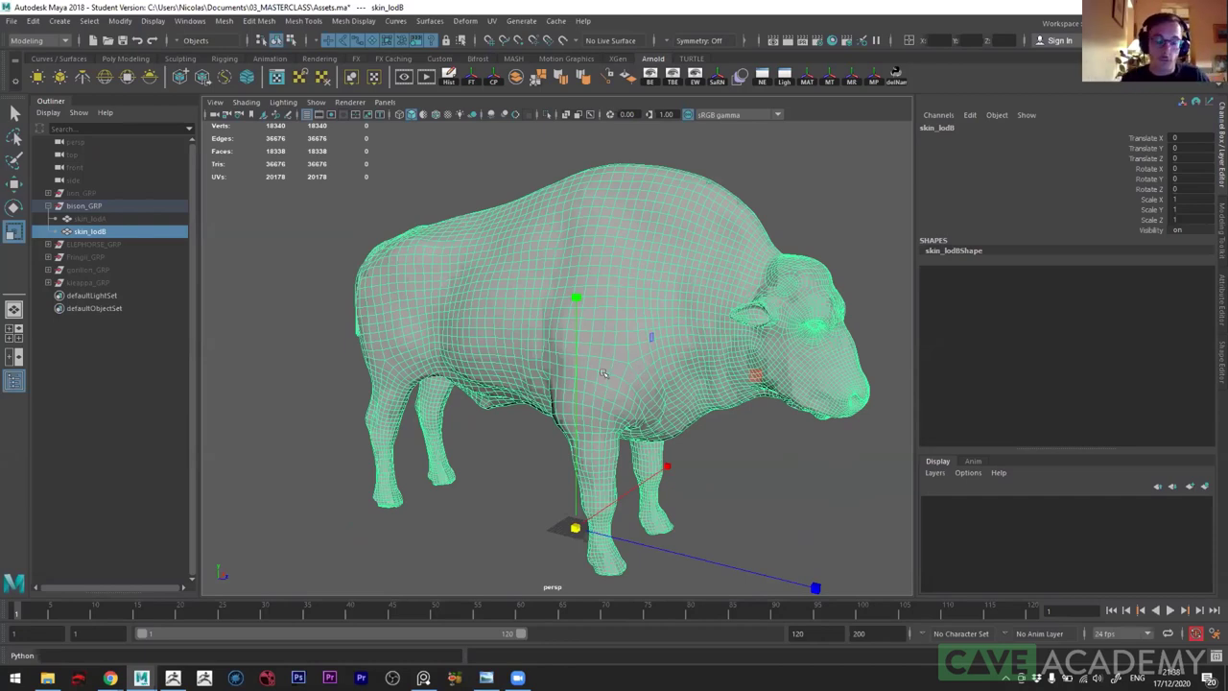
left_click_drag(603, 373, 69, 321, "alt")
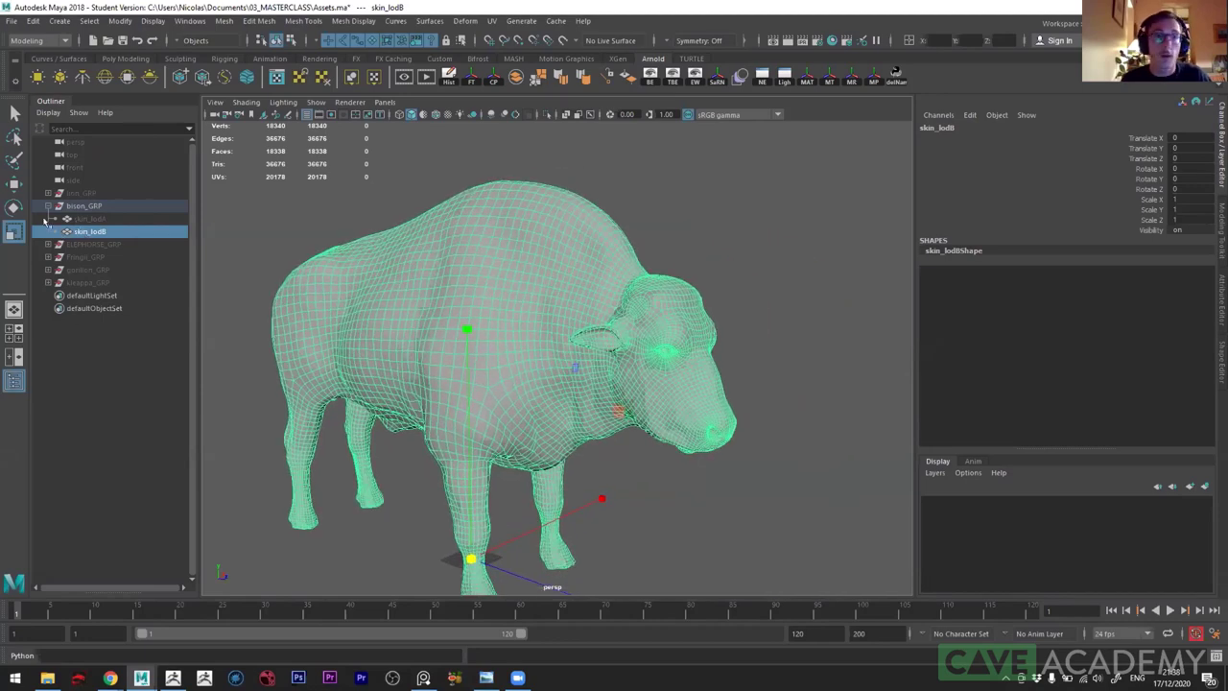
- Hide bison_GRP and show lion_GRP in the viewport instead
left_click(46, 205)
left_click(86, 193)
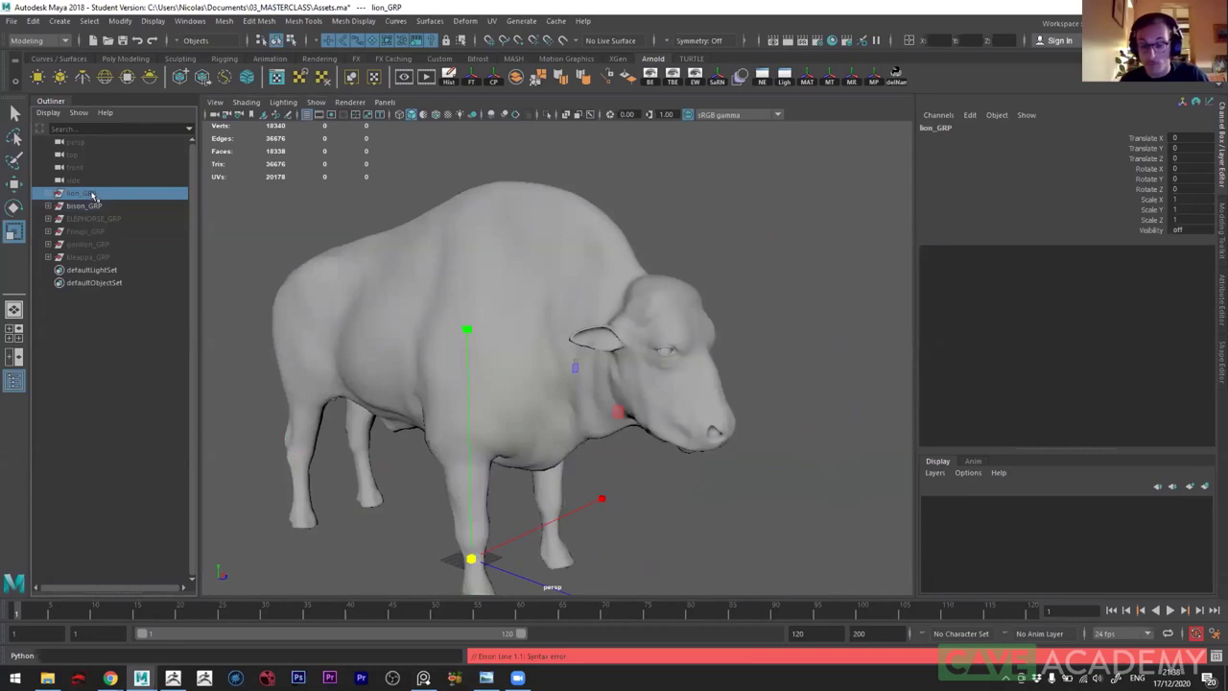
key("shift+h")
left_click(83, 205)
key("ctrl+h")
left_click_drag(432, 288, 357, 284, "alt")
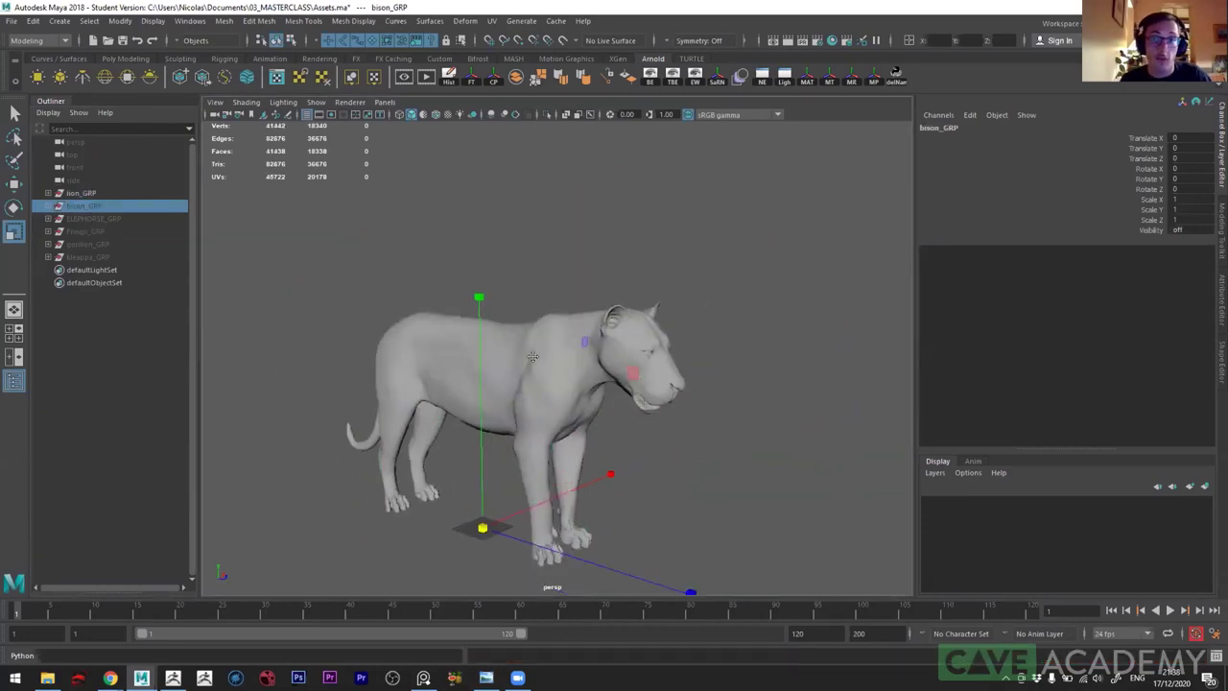
left_click_drag(524, 392, 566, 413, "alt")
scroll(602, 433, "up", 3)
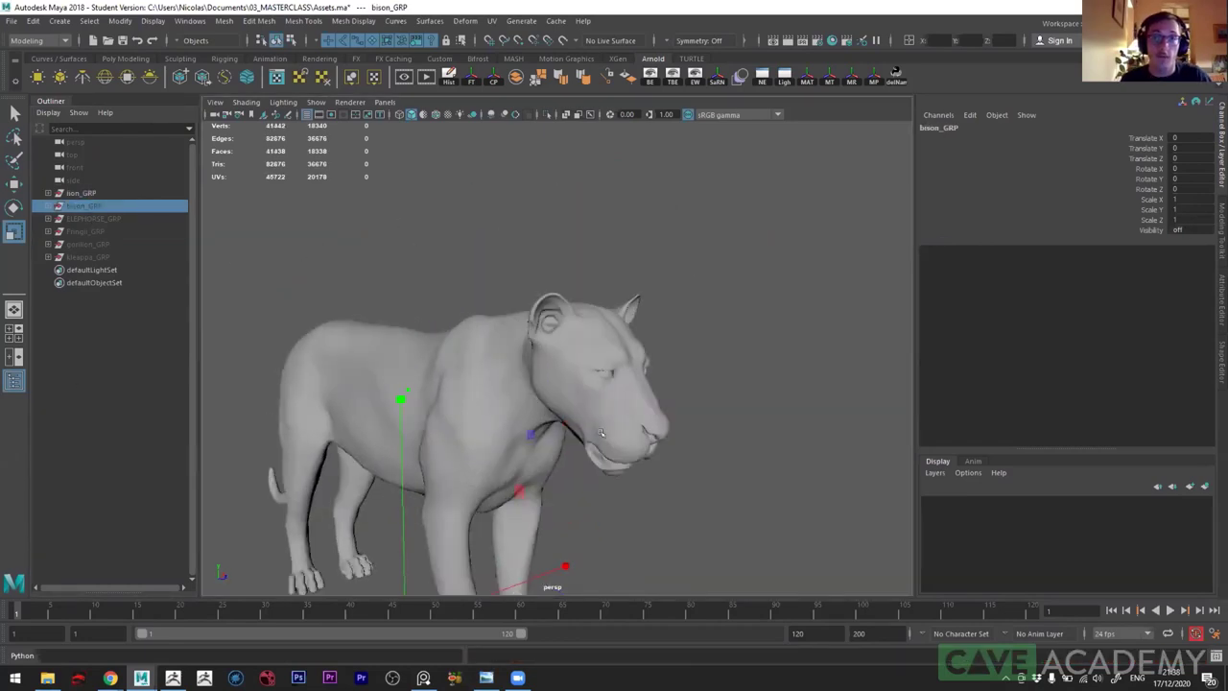
- Swap the lion's body LOD so bodyA_lodA is visible and bodyA_lodB is hidden
left_click(48, 193)
left_click(91, 206)
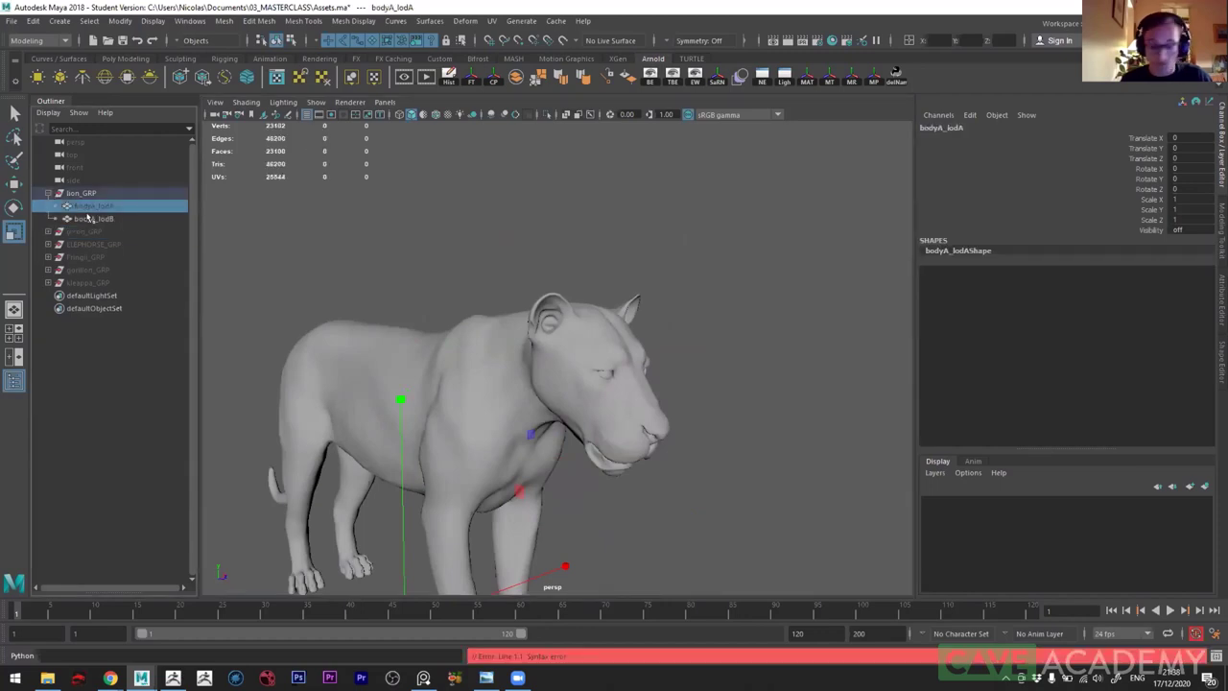
key("h")
left_click(105, 219)
left_click(93, 205)
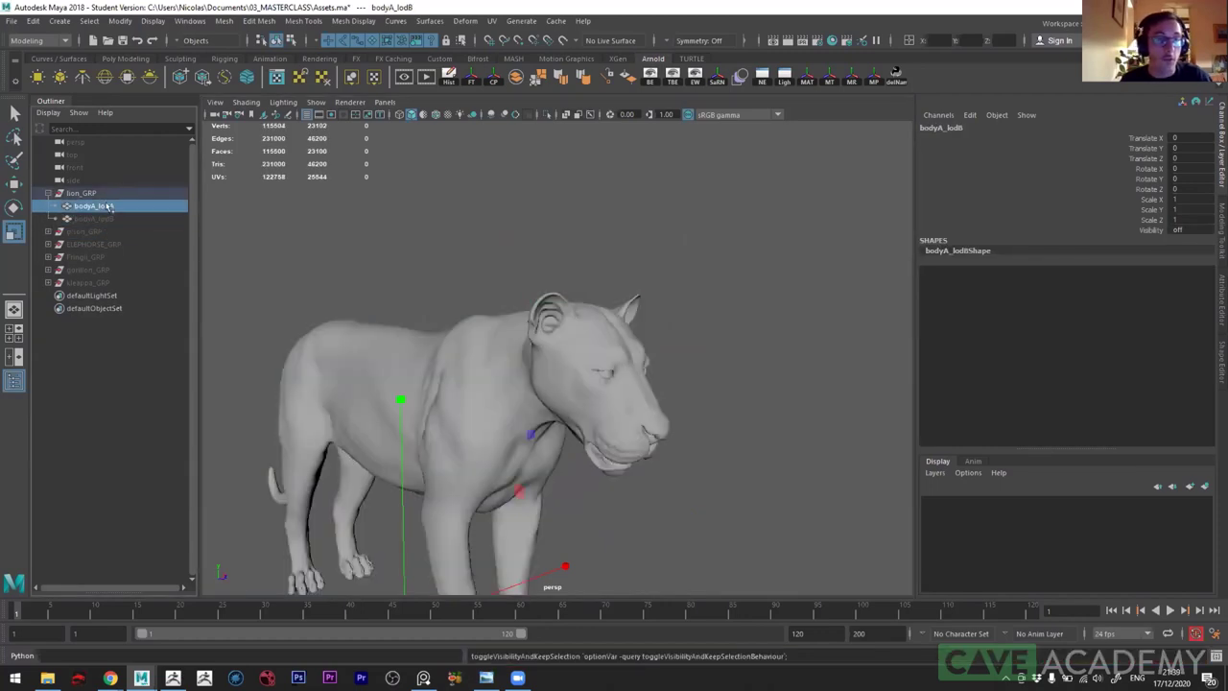
- Zoom in on the lion's head and turn on Wireframe on Shaded
left_click_drag(553, 399, 451, 349, "alt")
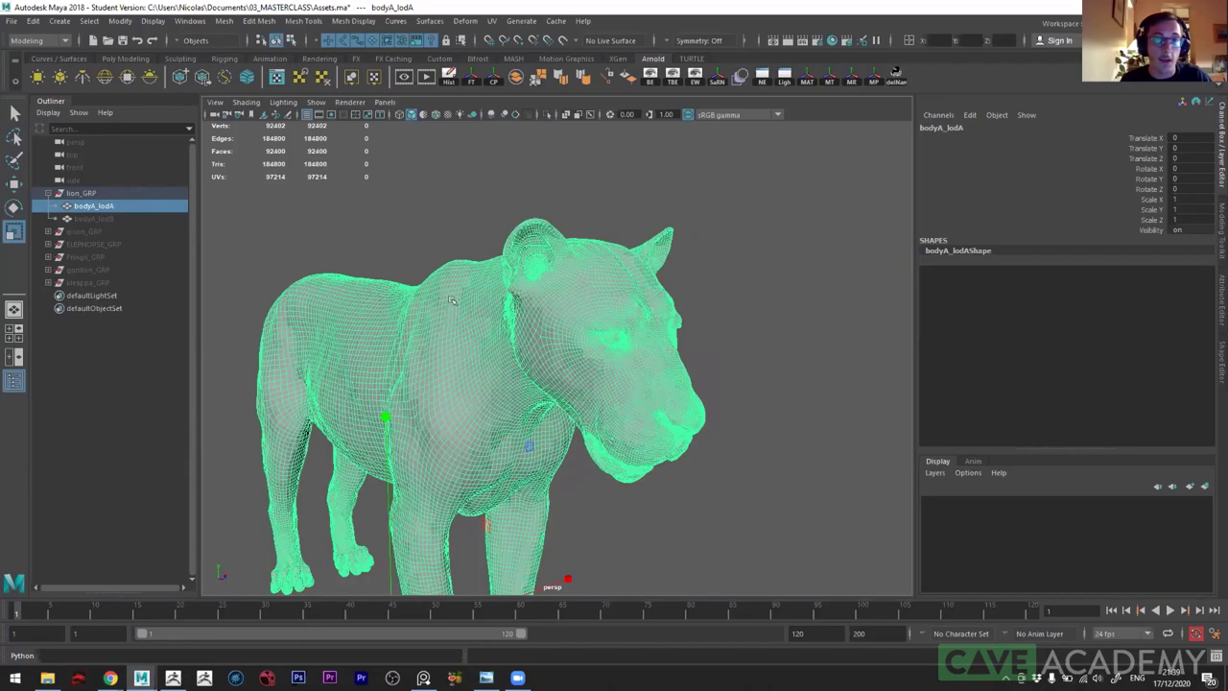
right_click_drag(451, 300, 543, 325, "alt")
left_click(423, 114)
mouse_move(432, 317)
left_mouse_down("alt")
mouse_move(449, 358)
mouse_move(540, 359)
mouse_move(488, 416)
mouse_move(444, 335)
mouse_move(499, 384)
mouse_move(442, 370)
mouse_move(513, 278)
mouse_move(489, 343)
mouse_move(504, 318)
left_mouse_up("alt")
- Turn off Wireframe on Shaded and view the lion's head side-on
left_click(554, 227)
left_click(707, 323)
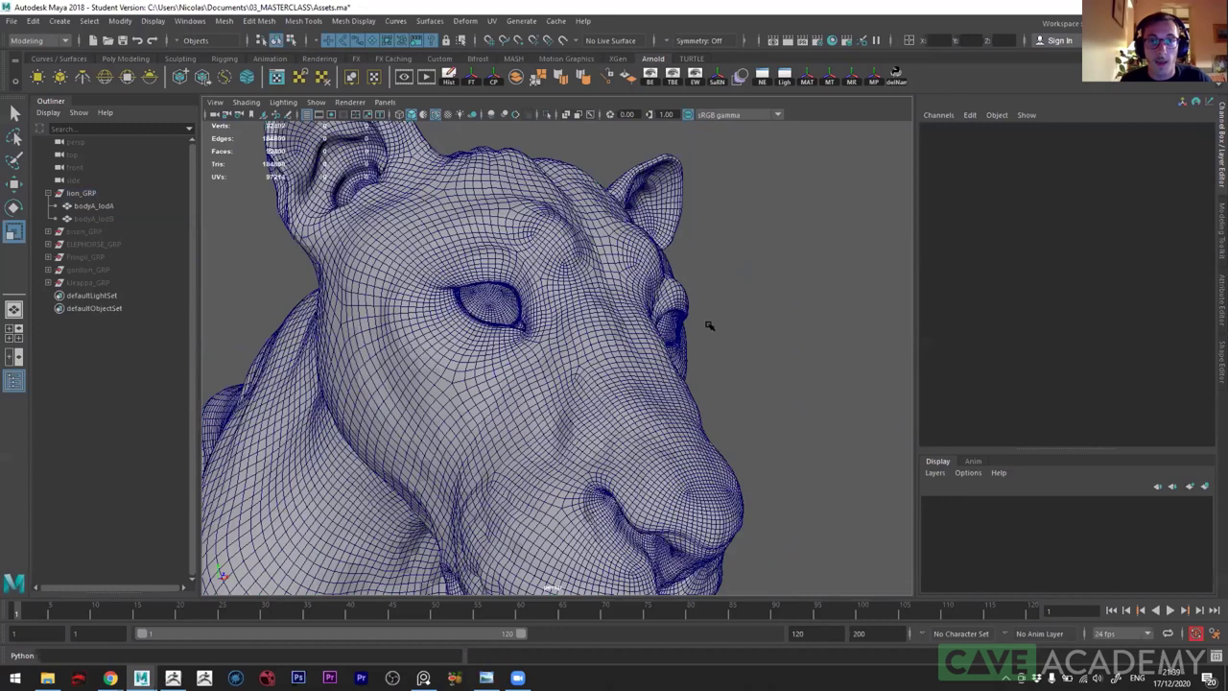
left_click_drag(707, 323, 695, 346, "alt")
left_click(435, 115)
mouse_move(442, 287)
left_mouse_down("alt")
mouse_move(403, 268)
mouse_move(361, 220)
left_mouse_up("alt")
left_click_drag(370, 279, 477, 310, "alt")
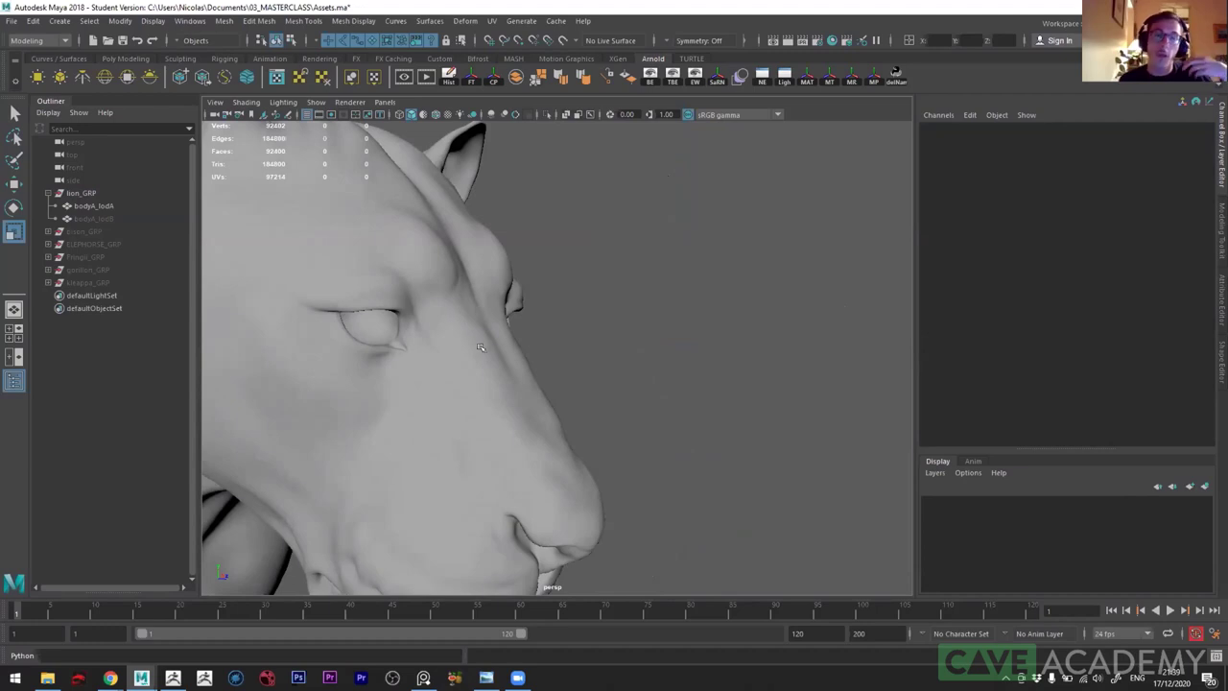
- Tumble under the lion's jaw and select a small patch of faces there
left_click(433, 261)
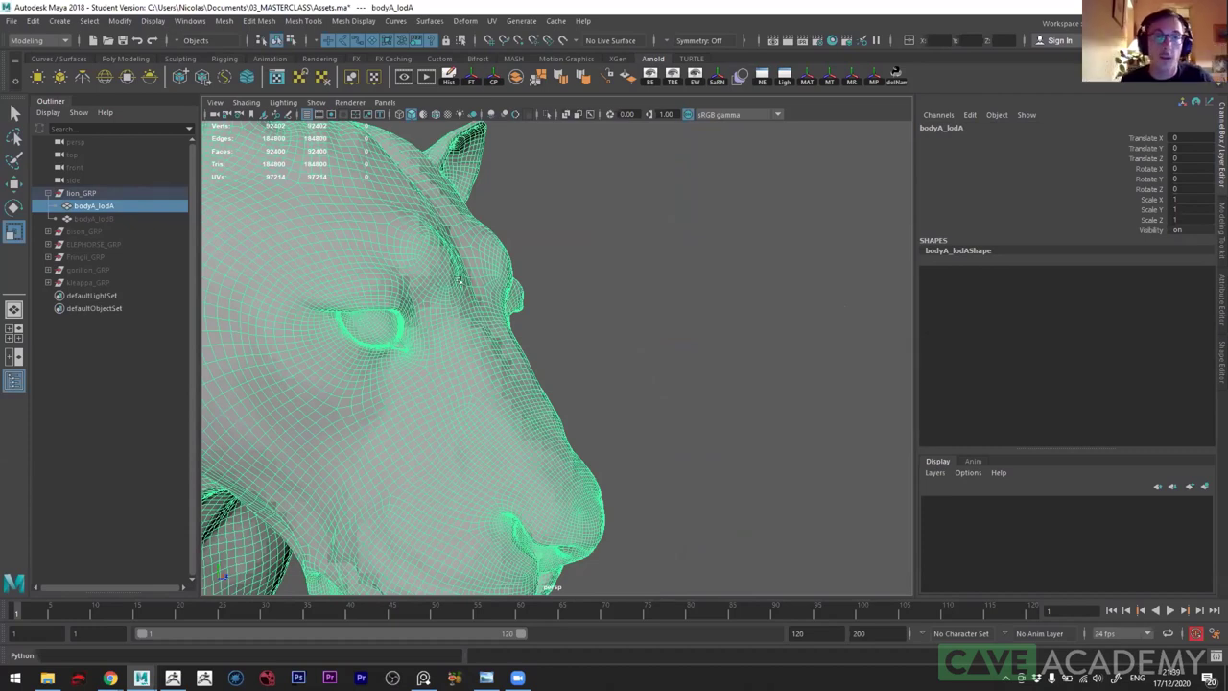
mouse_move(453, 480)
left_mouse_down("alt")
mouse_move(710, 552)
mouse_move(450, 426)
mouse_move(561, 295)
left_mouse_up("alt")
left_click(710, 552)
left_click(560, 294)
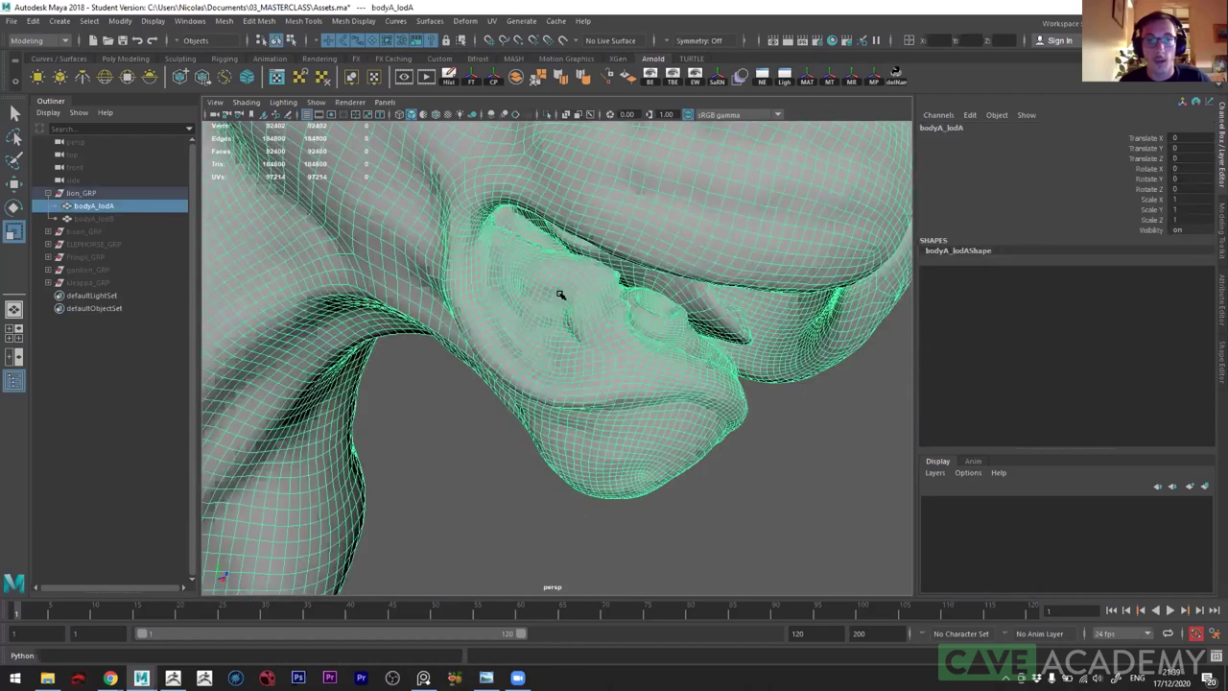
right_click_drag(561, 294, 603, 332)
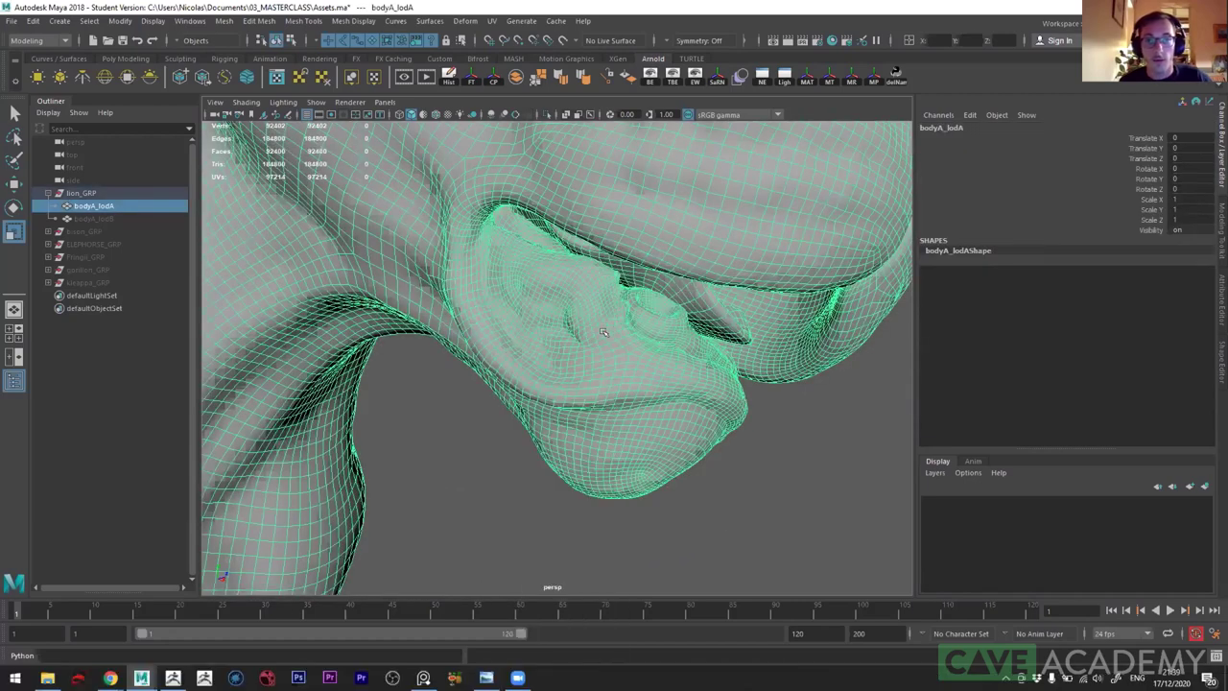
left_click(604, 332)
mouse_move(603, 332)
left_mouse_down("alt")
mouse_move(378, 406)
mouse_move(341, 262)
left_mouse_up("alt")
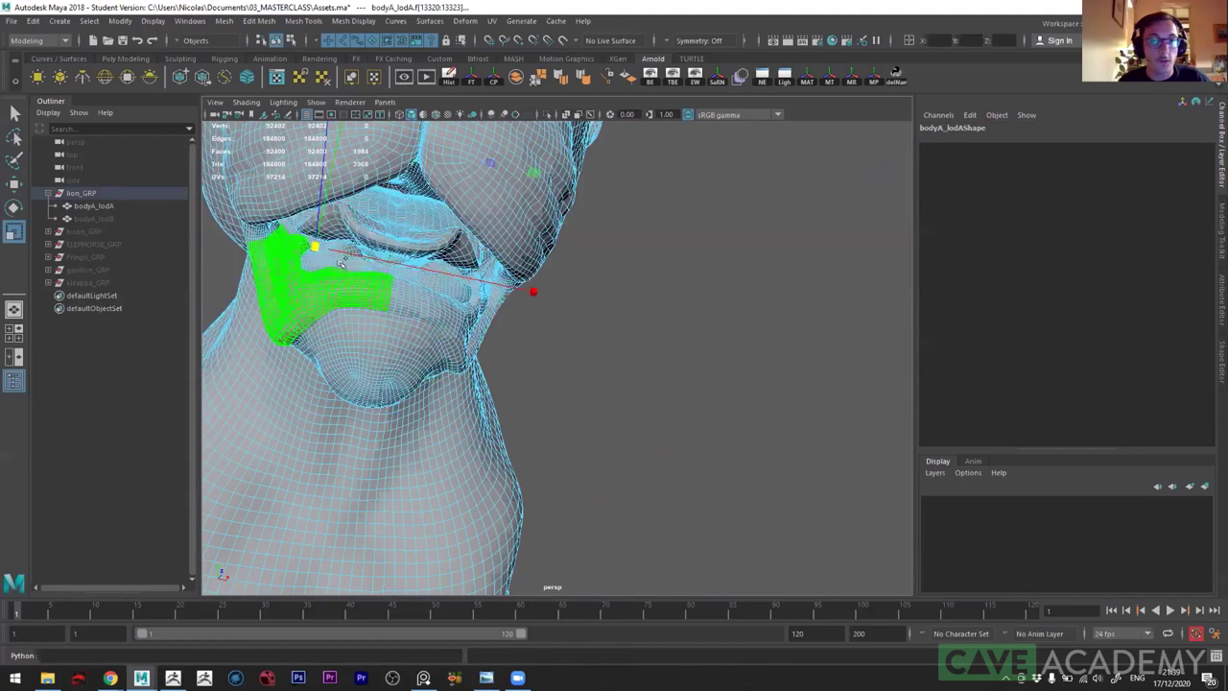
- Isolate the selected jaw and ear faces, then switch back to object selection
left_click(407, 304)
left_click(376, 329)
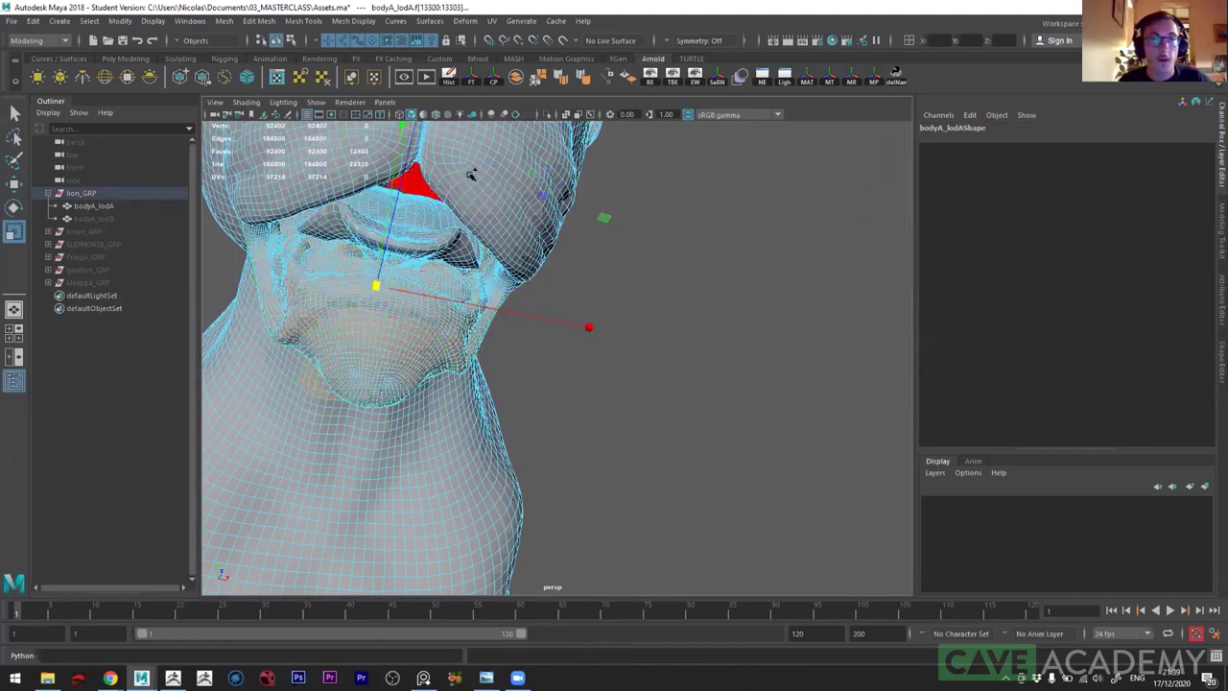
left_click(546, 113)
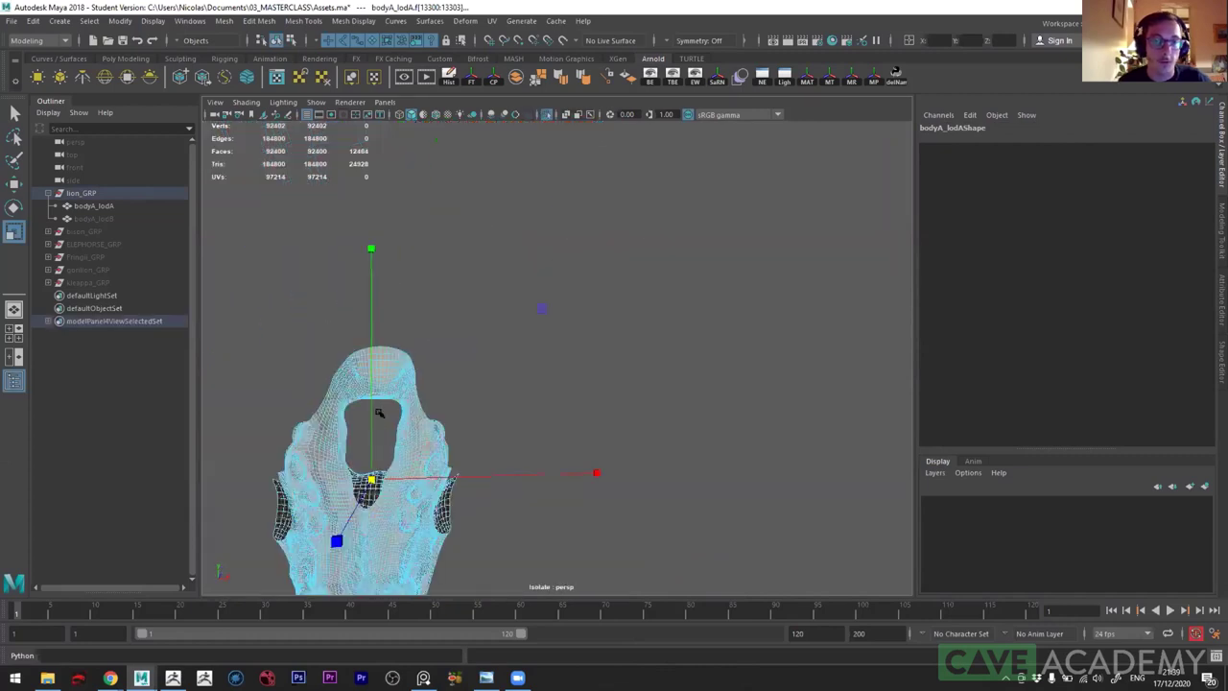
left_click_drag(384, 317, 541, 201, "alt")
right_click(540, 200)
left_click(581, 163)
mouse_move(582, 163)
left_mouse_down("alt")
mouse_move(625, 274)
mouse_move(632, 382)
left_mouse_up("alt")
- Select bodyA_lodA and orbit in close to inspect the snout and jaw
left_click(673, 413)
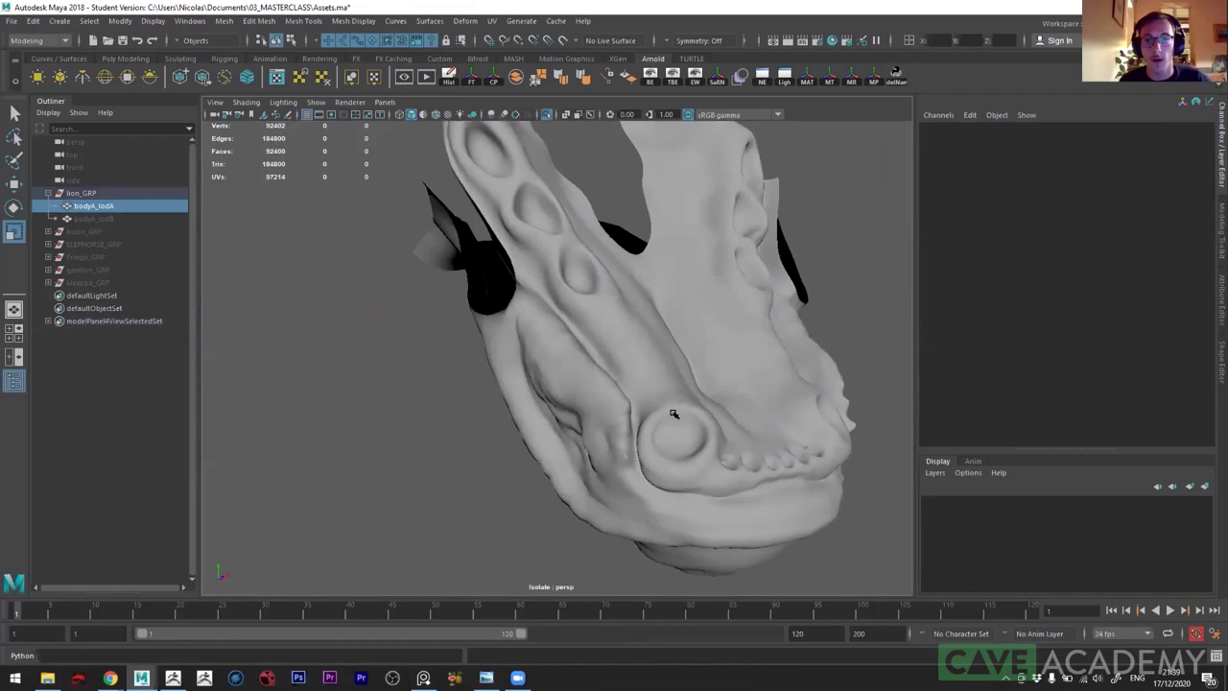
left_click_drag(698, 467, 643, 422, "alt")
right_click_drag(643, 423, 672, 467, "alt")
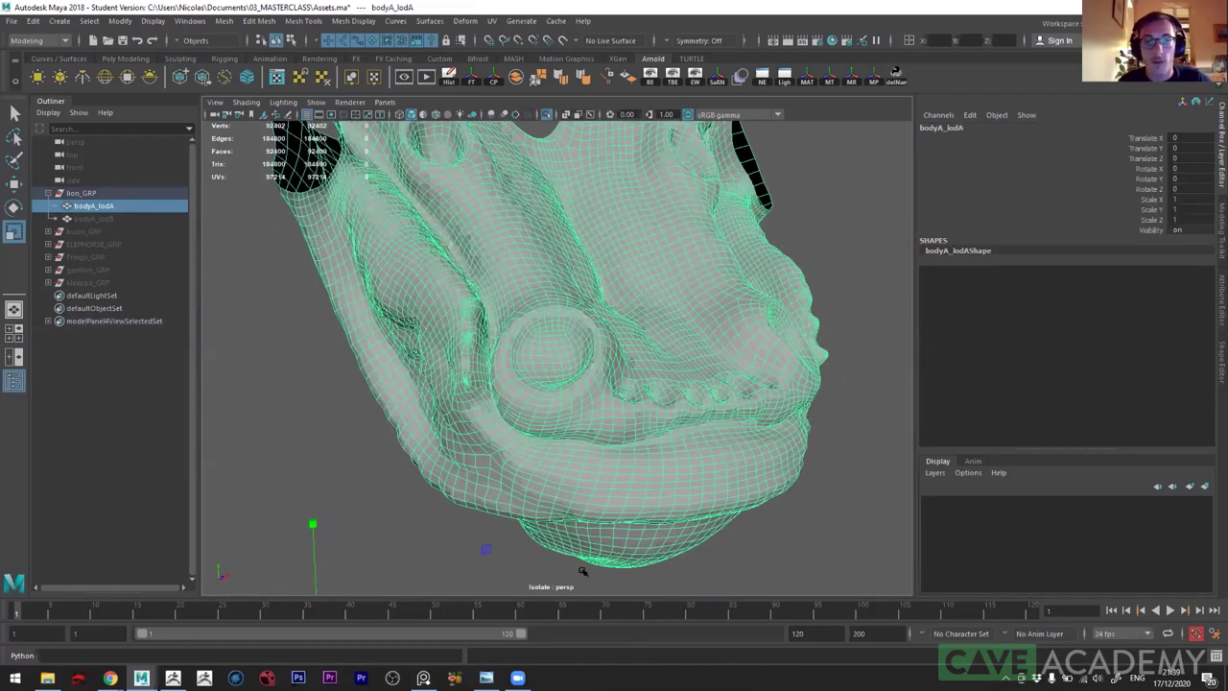
mouse_move(521, 389)
left_mouse_down("alt")
mouse_move(563, 351)
mouse_move(581, 412)
left_mouse_up("alt")
scroll(581, 412, "up", 2)
left_click(441, 541)
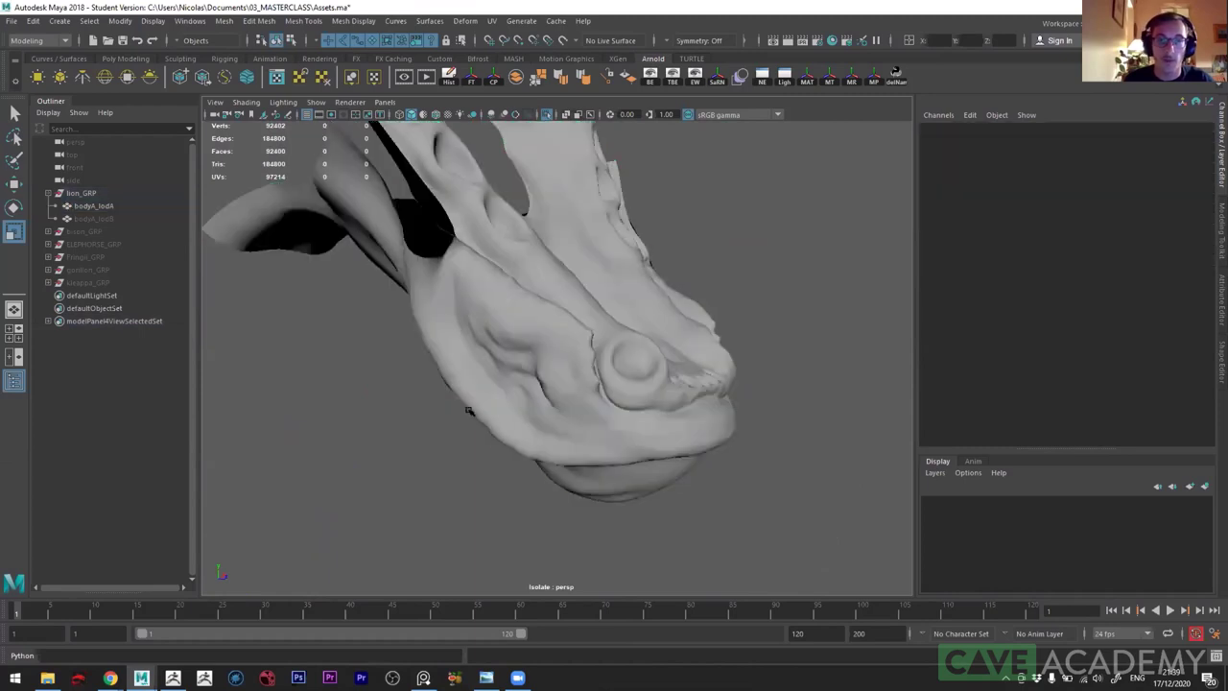
right_click_drag(511, 275, 528, 259)
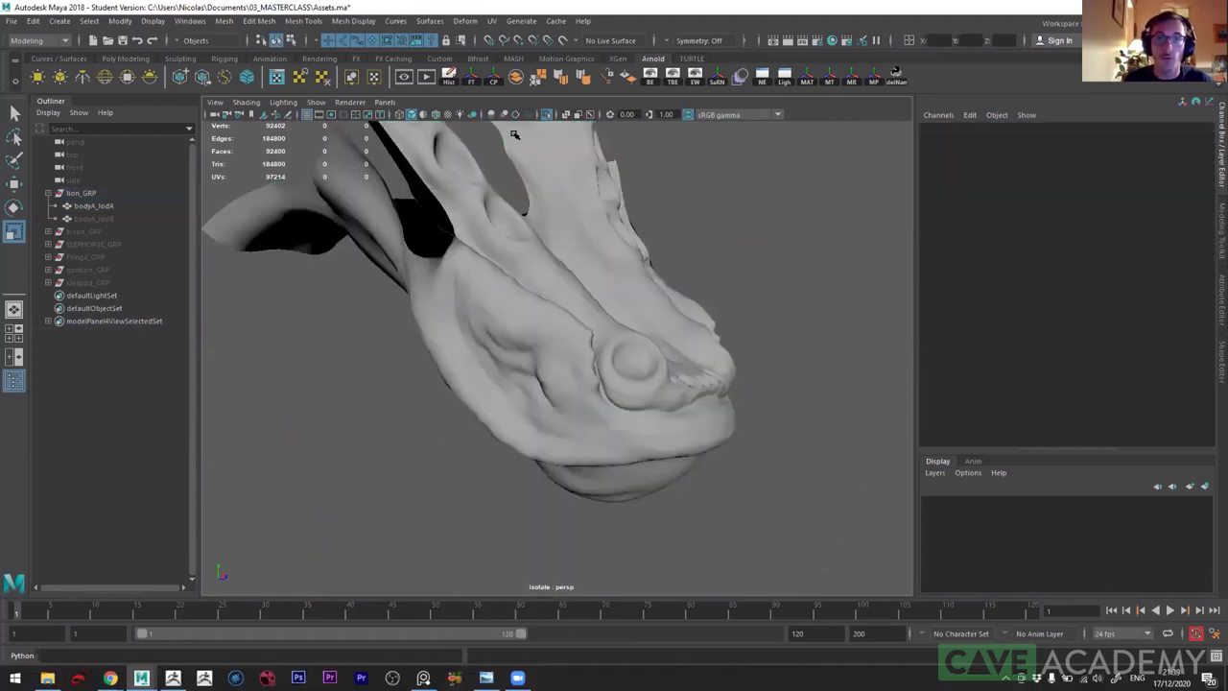
left_click_drag(543, 113, 535, 448, "alt")
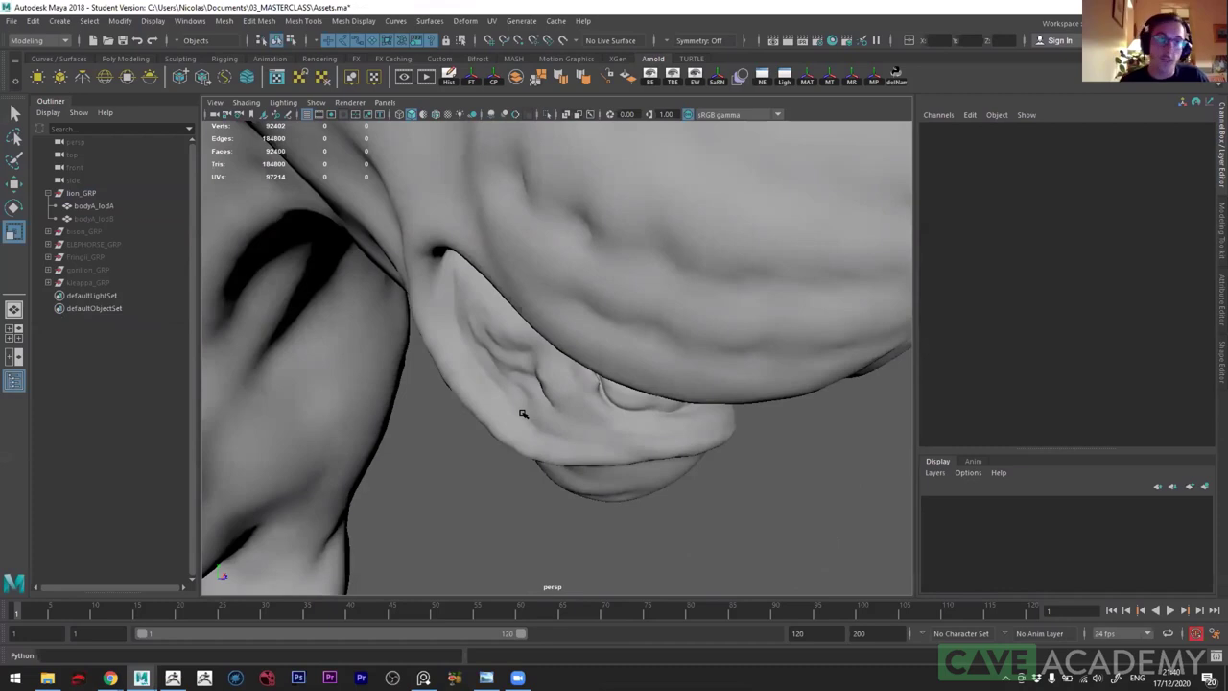
- Reselect bodyA_lodA and open the UV Editor from the UV menu
scroll(537, 423, "down", 5)
left_click(523, 370)
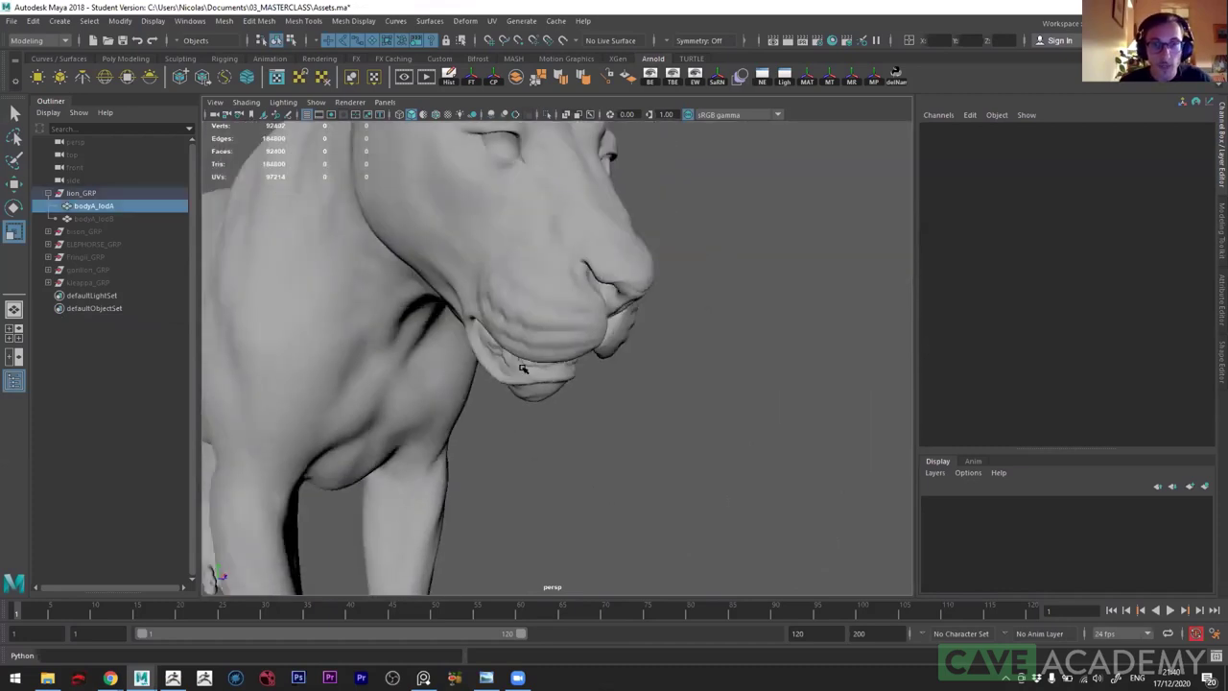
scroll(499, 388, "down", 3)
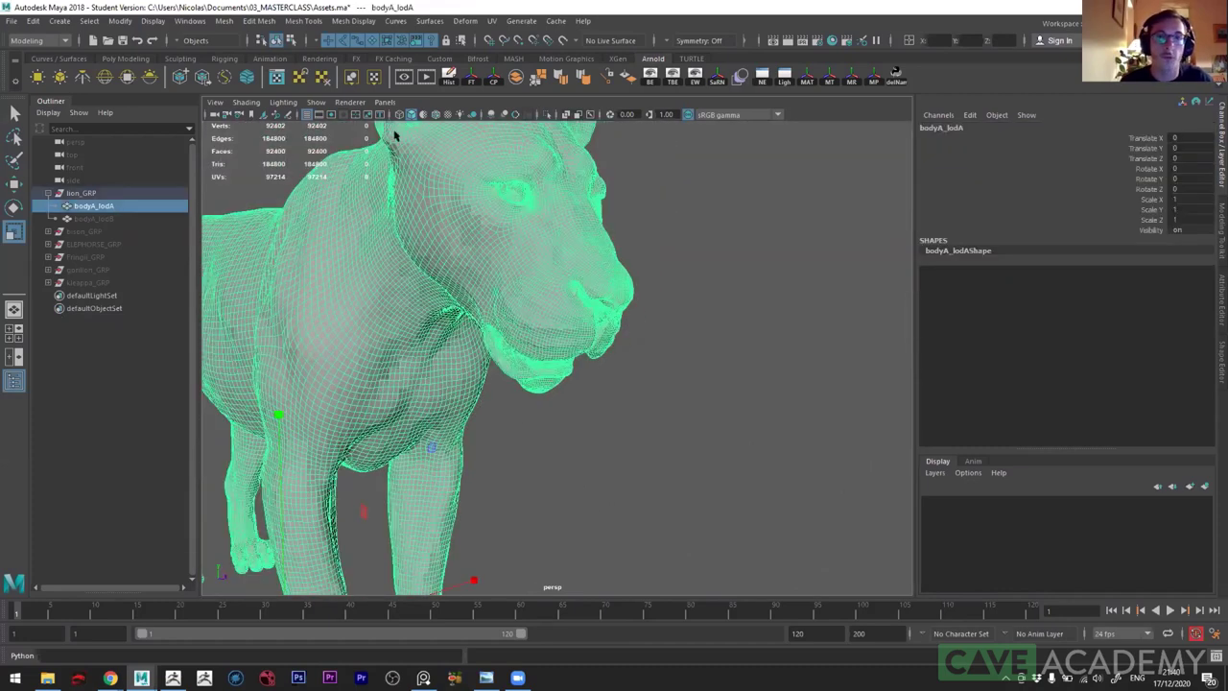
left_click(491, 21)
key("Escape")
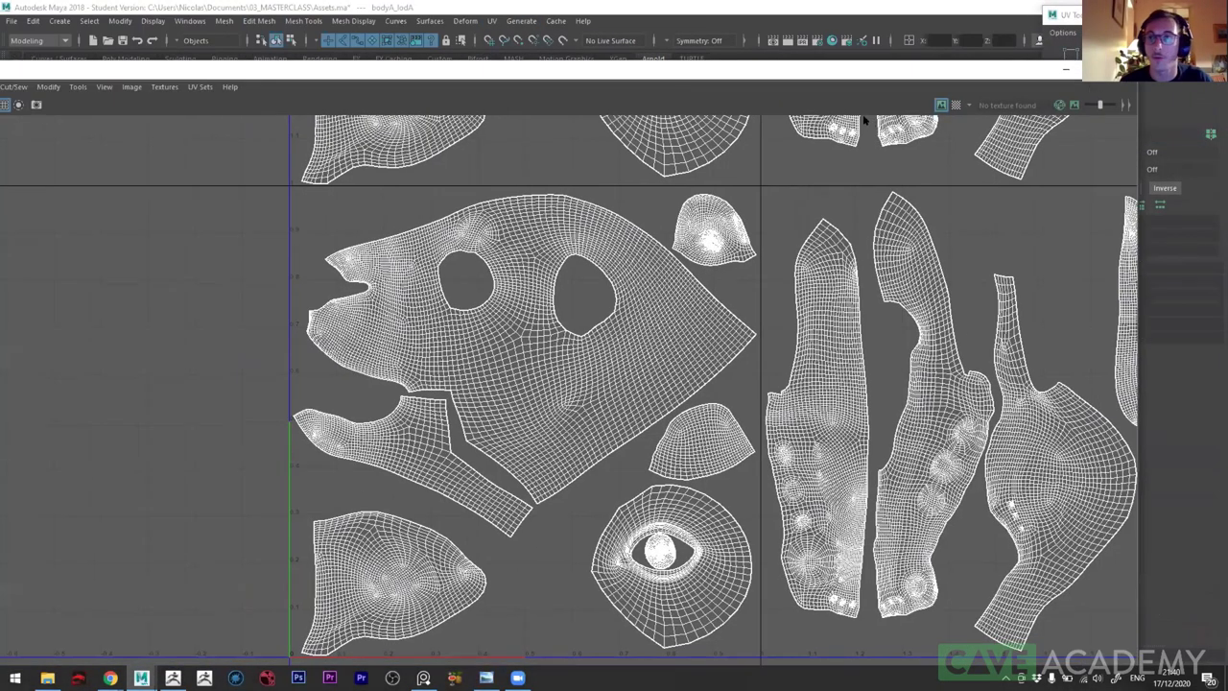
- Maximize the UV Editor, zoom out and pan so all lion UV shells fit in two tile rows
double_click(406, 69)
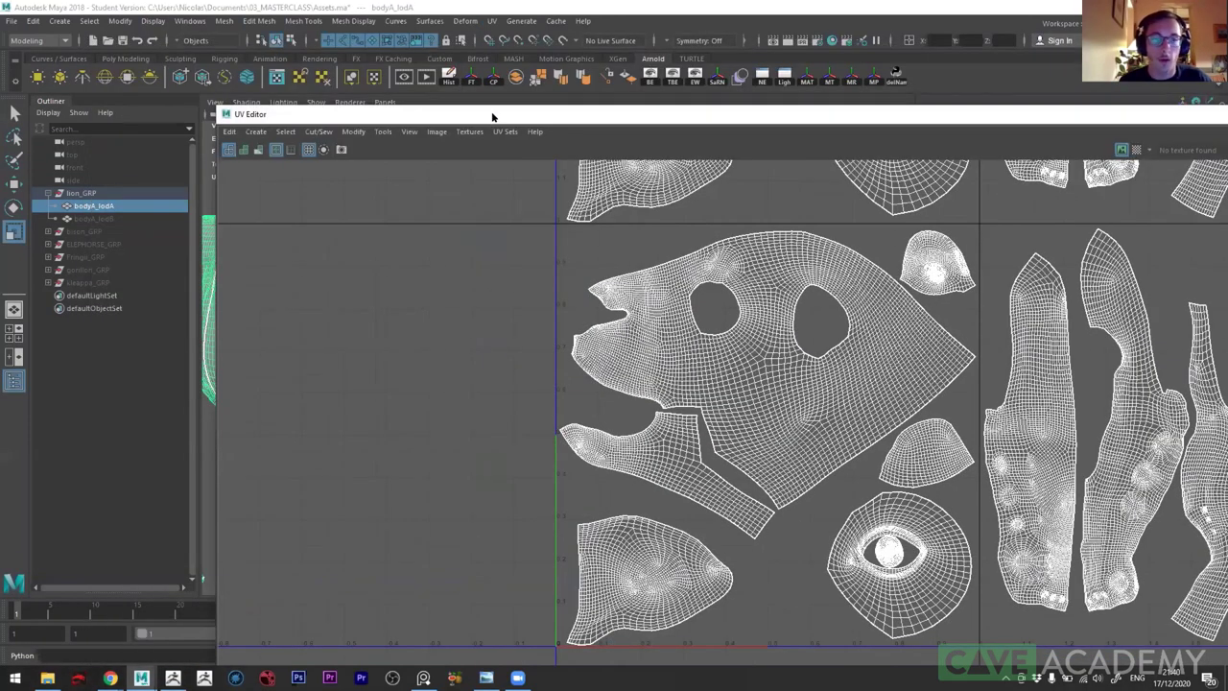
double_click(492, 116)
scroll(451, 418, "down", 2)
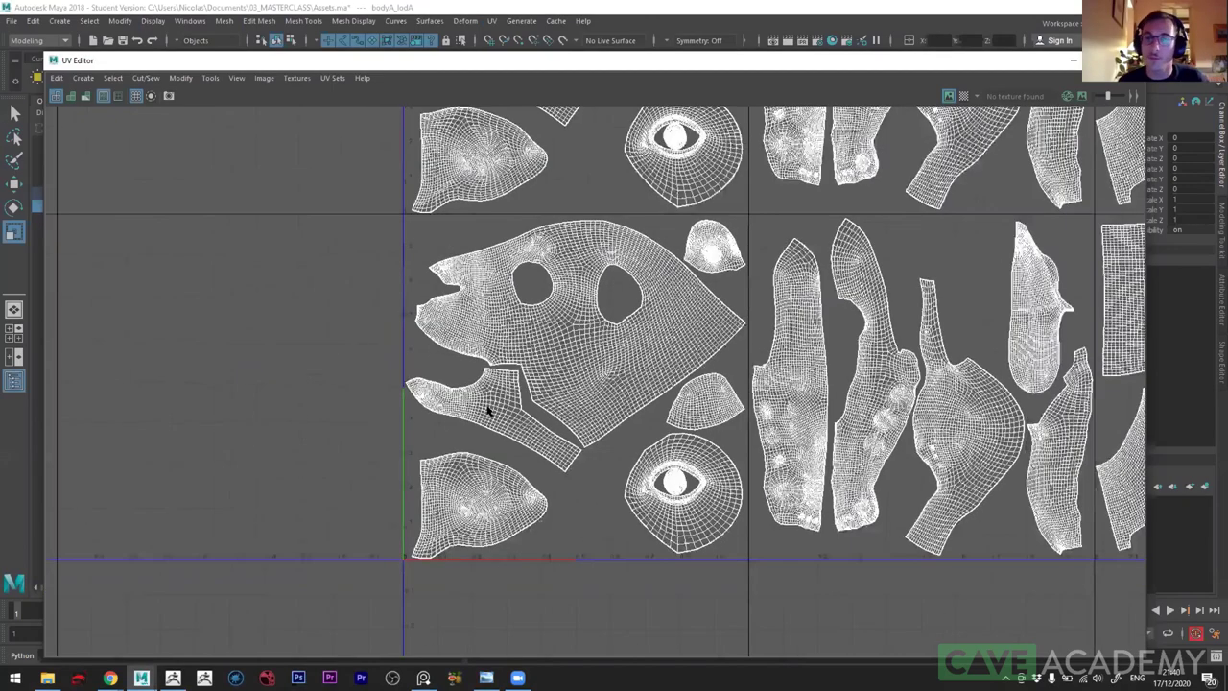
scroll(631, 411, "down", 2)
scroll(630, 411, "down", 3)
scroll(672, 460, "down", 1)
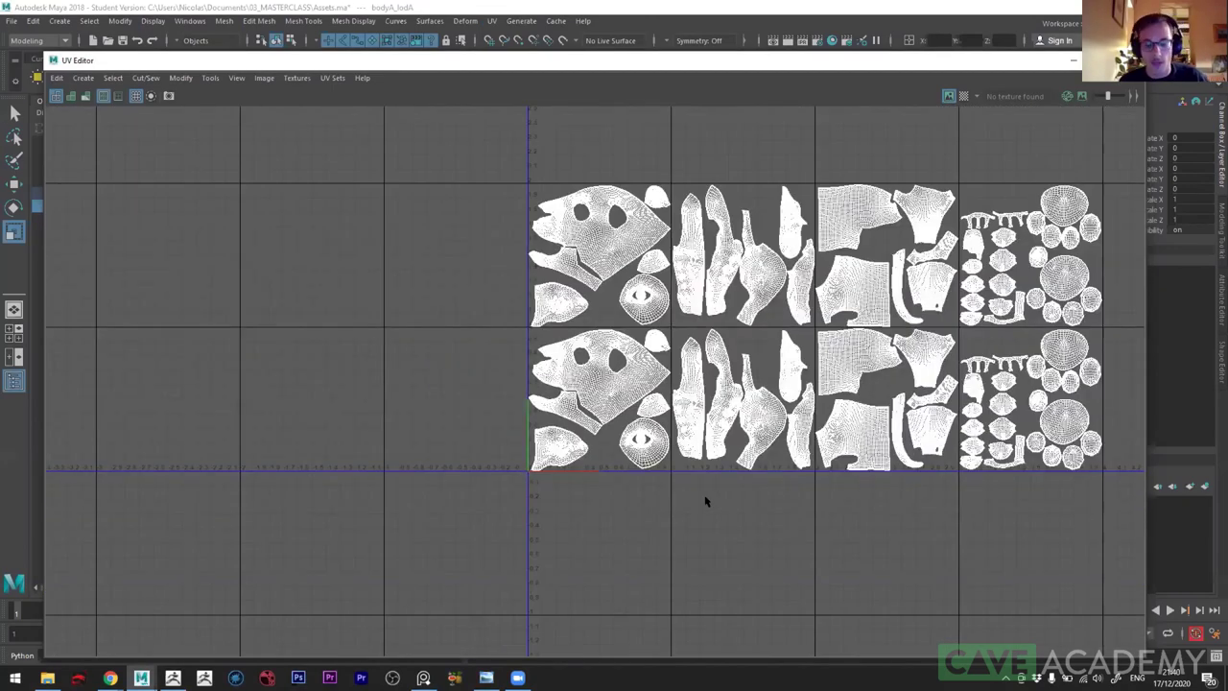
middle_click_drag(630, 515, 608, 540, "alt")
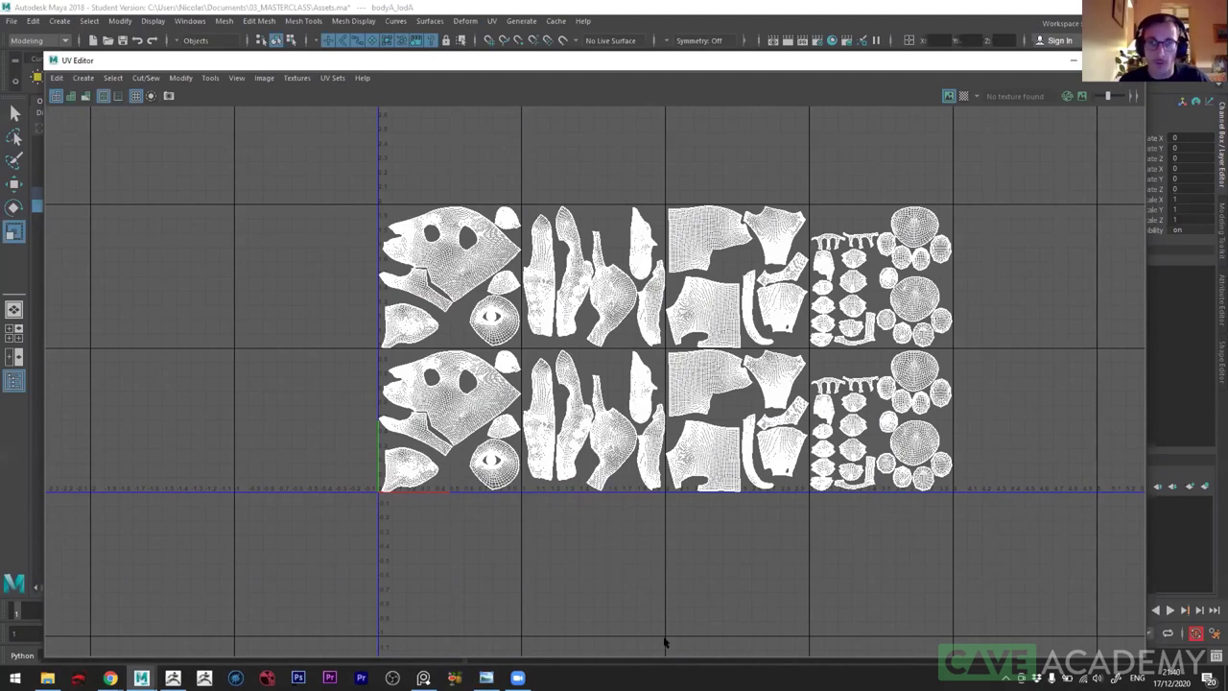
middle_click_drag(660, 635, 582, 636, "alt")
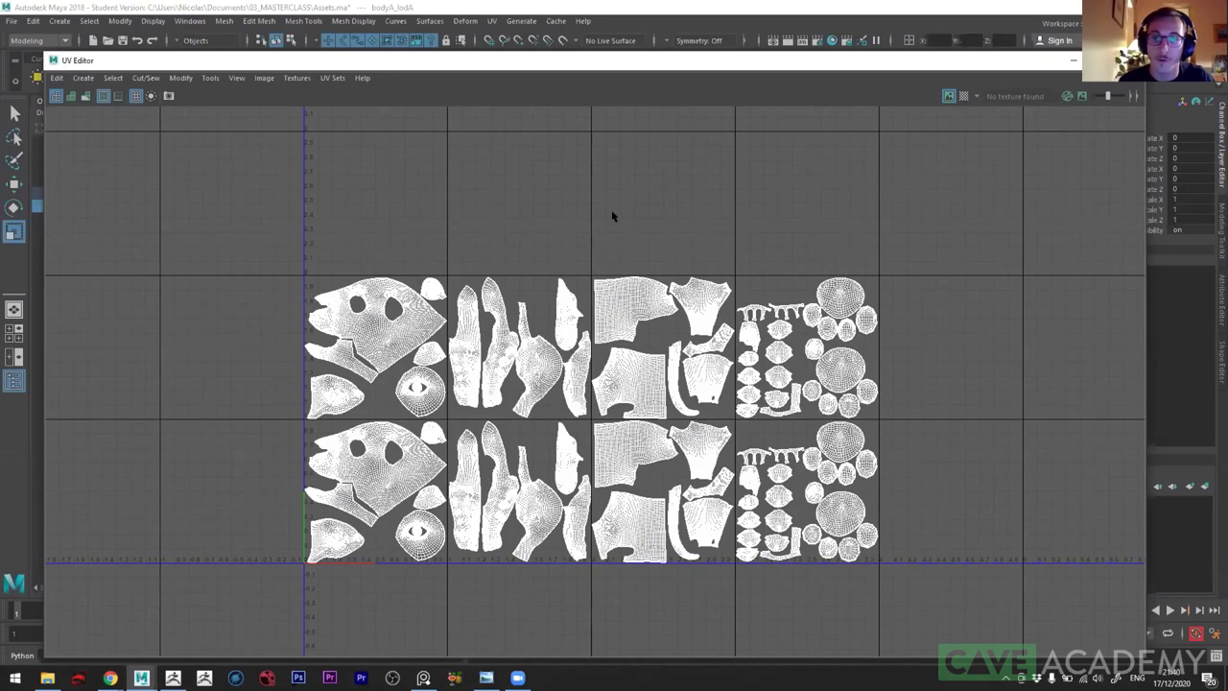
middle_click_drag(422, 428, 458, 383, "alt")
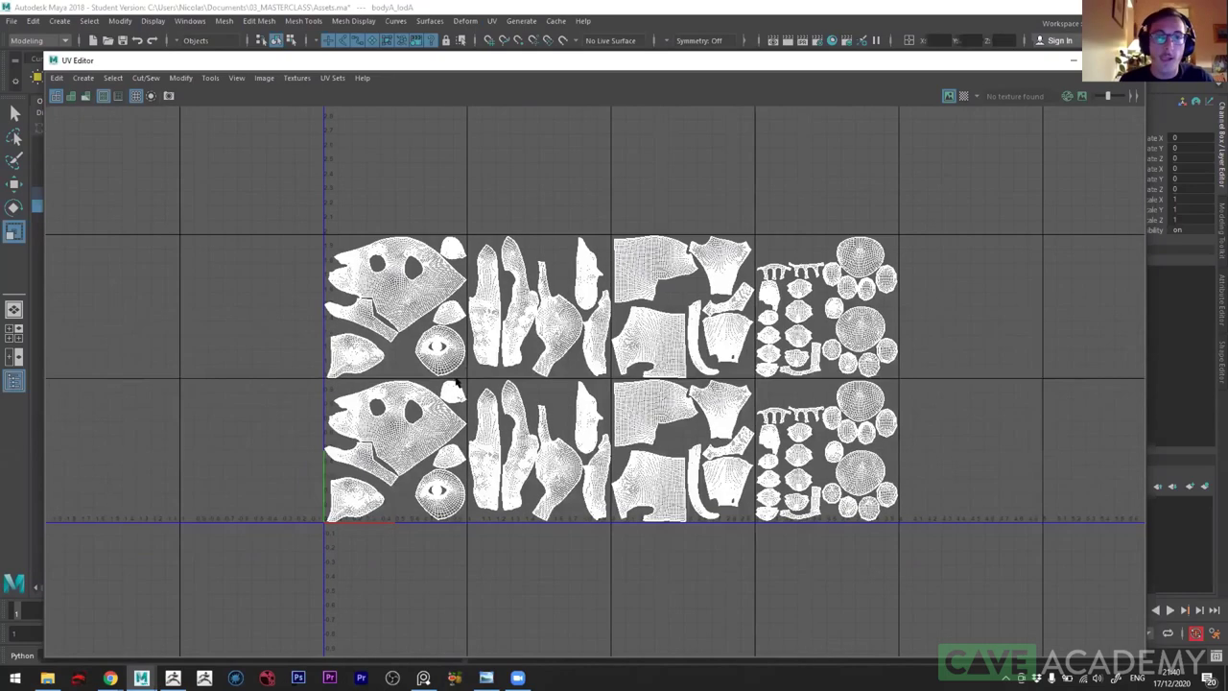
right_click_drag(411, 492, 582, 459, "alt")
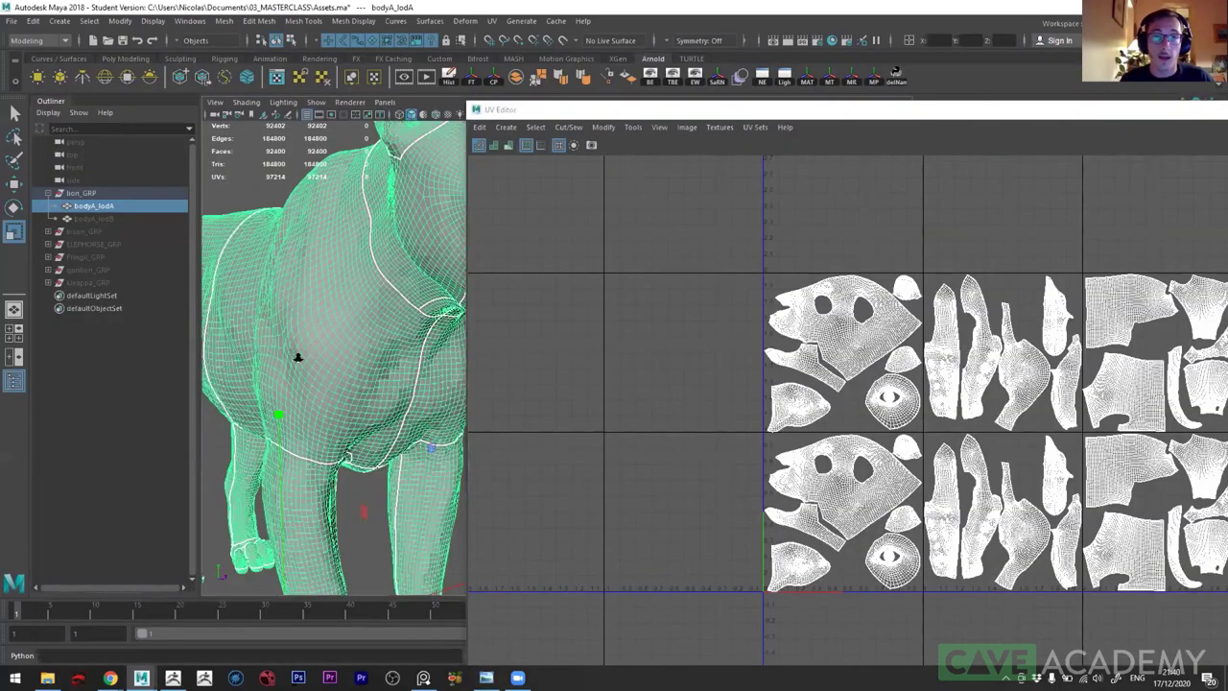
- Switch the lion to UV selection and select UVs on its screen-left leg
mouse_move(297, 352)
left_mouse_down("alt")
mouse_move(345, 349)
mouse_move(354, 315)
left_mouse_up("alt")
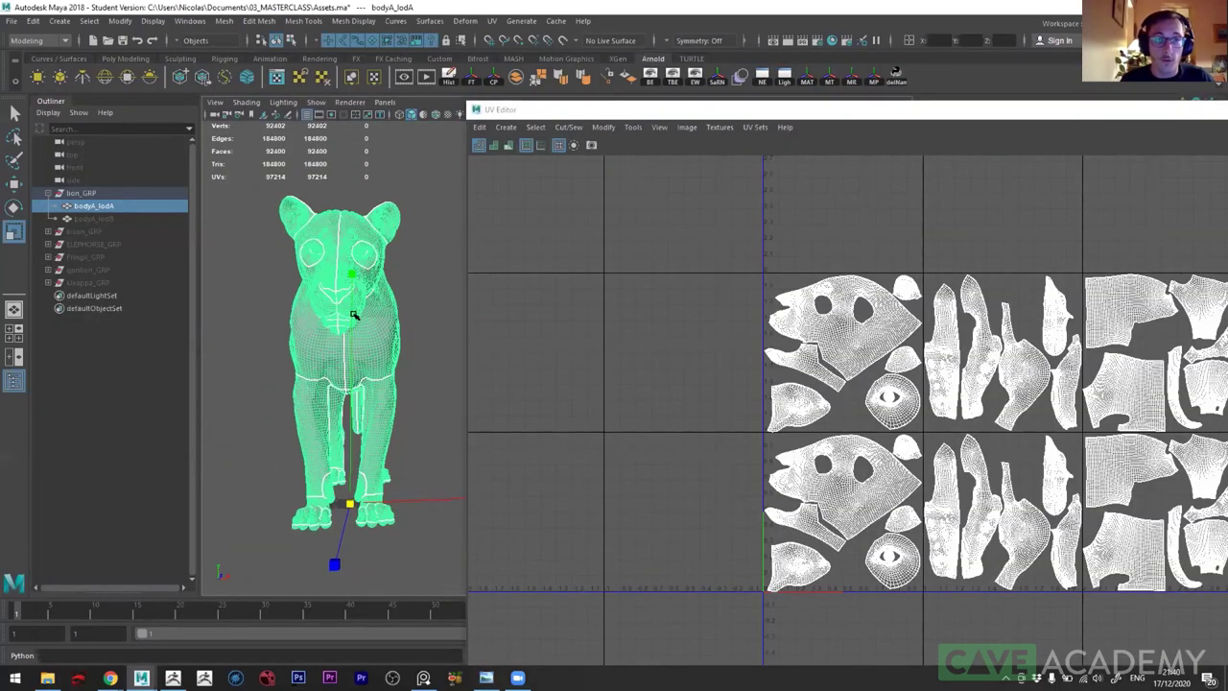
right_click_drag(604, 285, 658, 282)
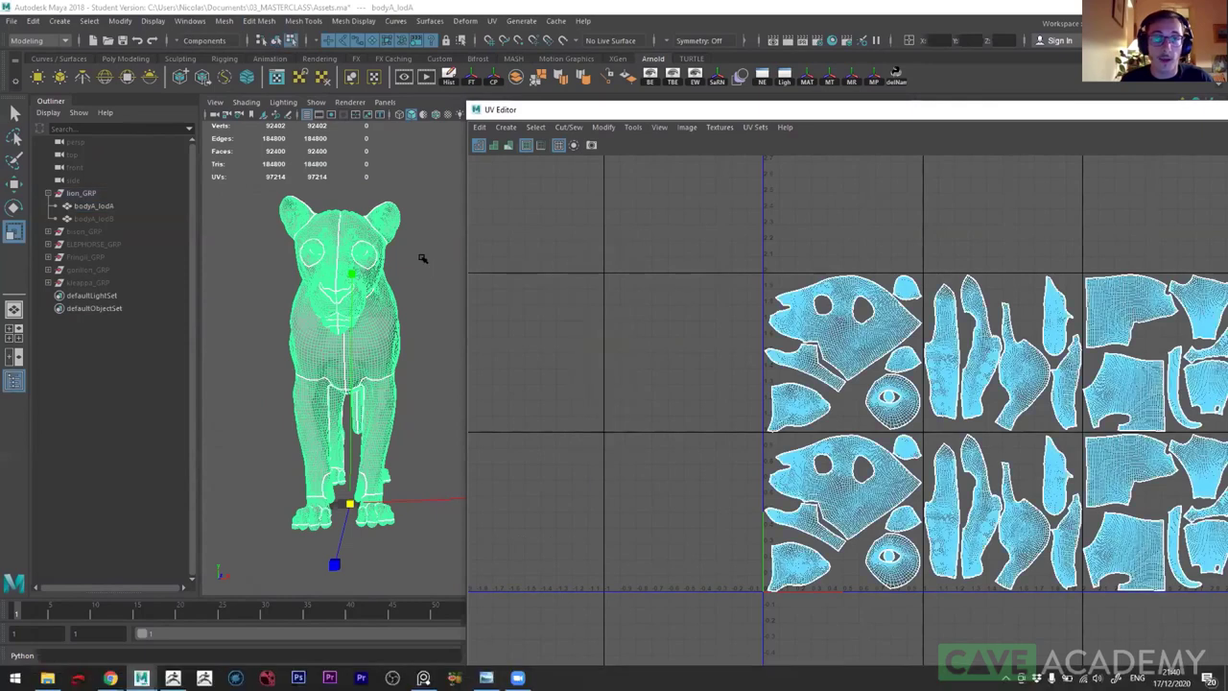
right_click_drag(425, 261, 456, 262)
mouse_move(419, 564)
left_mouse_down()
mouse_move(351, 316)
mouse_move(347, 161)
left_mouse_up()
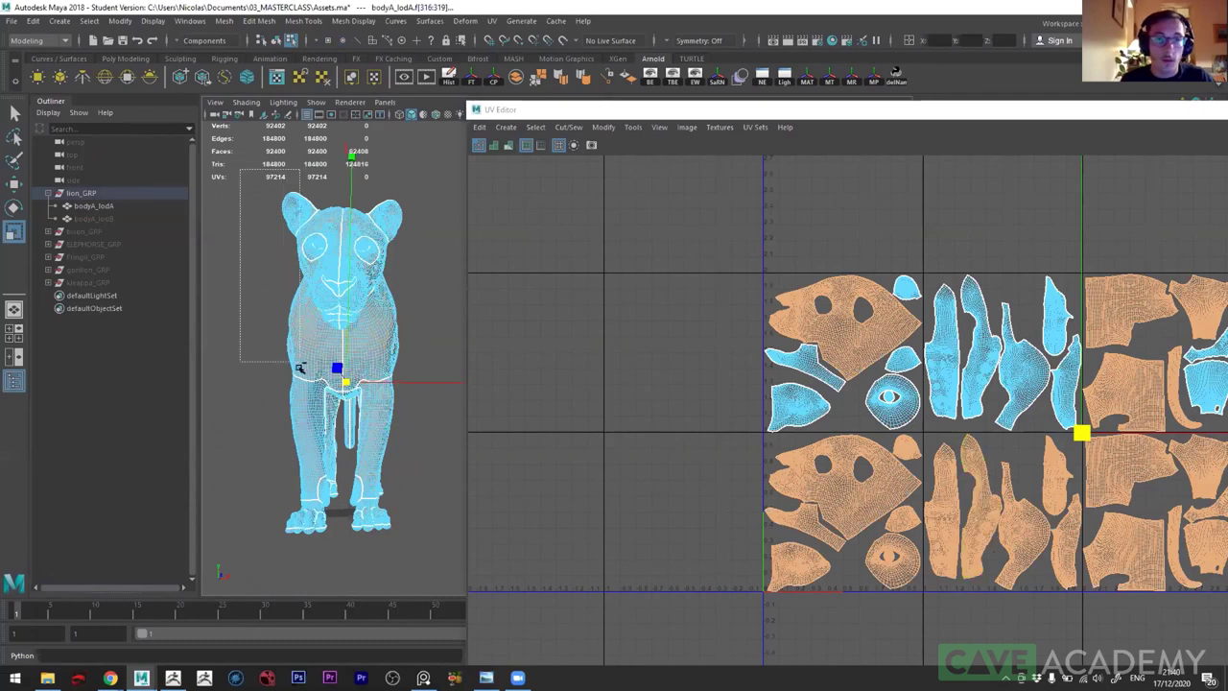
left_click(309, 422)
middle_click_drag(945, 437, 840, 432, "alt")
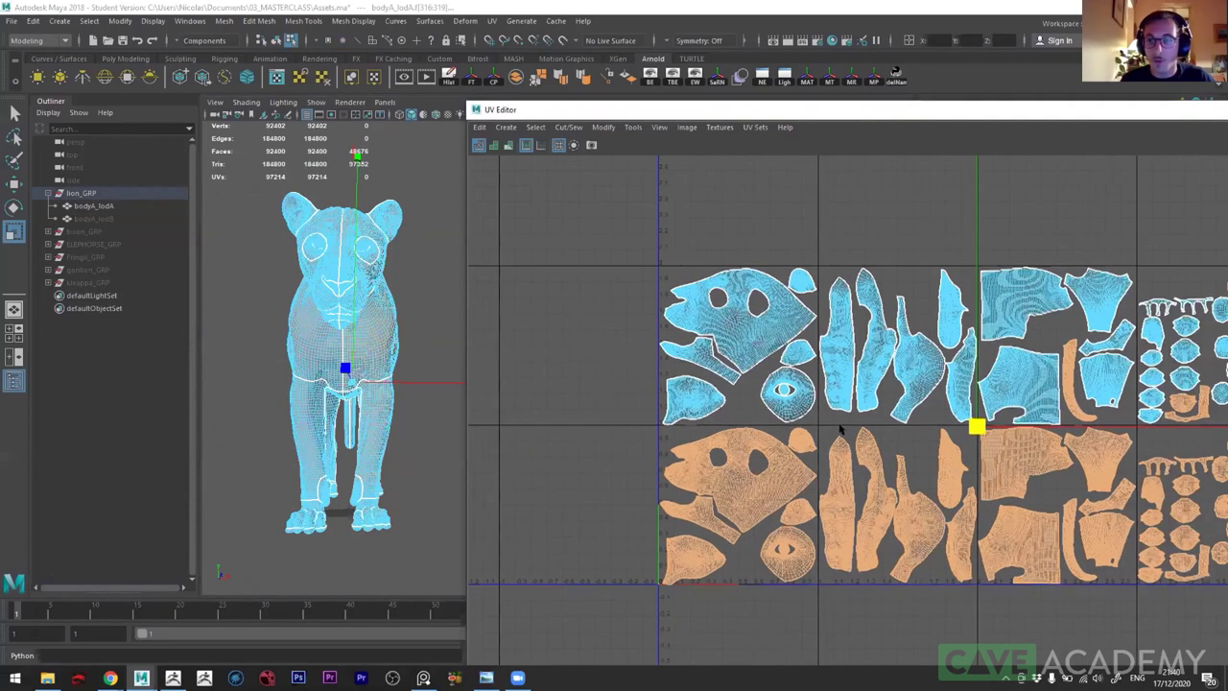
left_click_drag(258, 363, 300, 436)
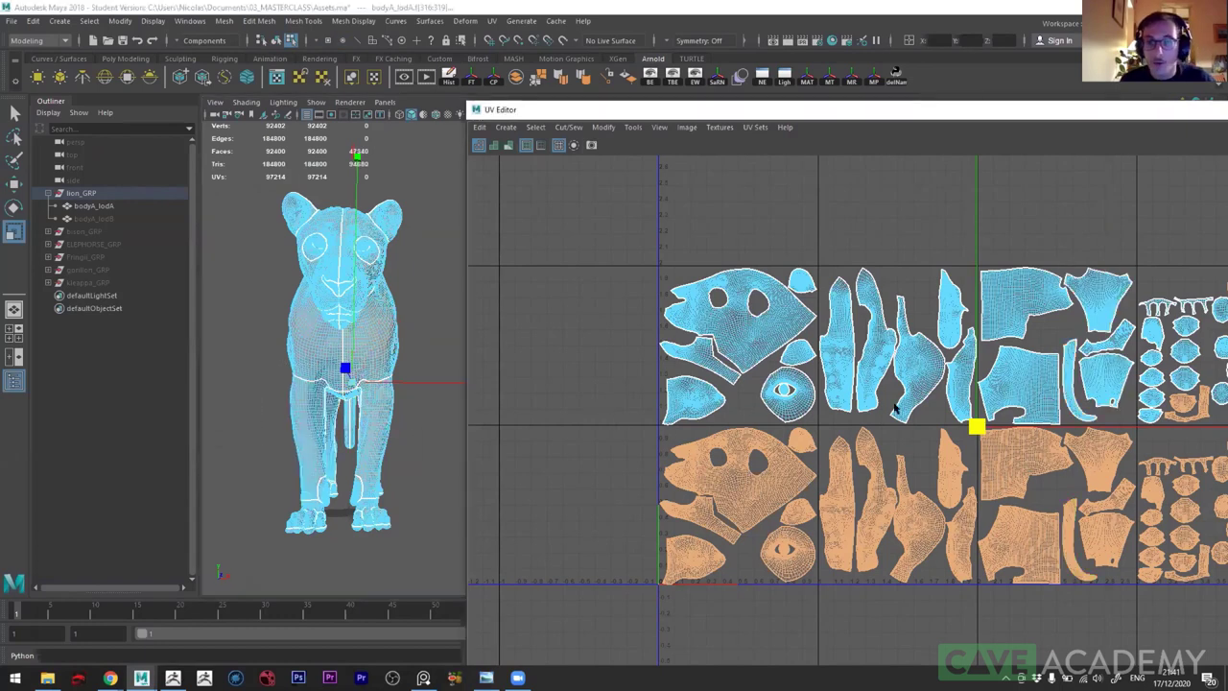
- Drag-select the lion's other half, showing its faces in the upper row of UV shells
scroll(895, 408, "down", 2)
middle_click_drag(894, 408, 793, 387, "alt")
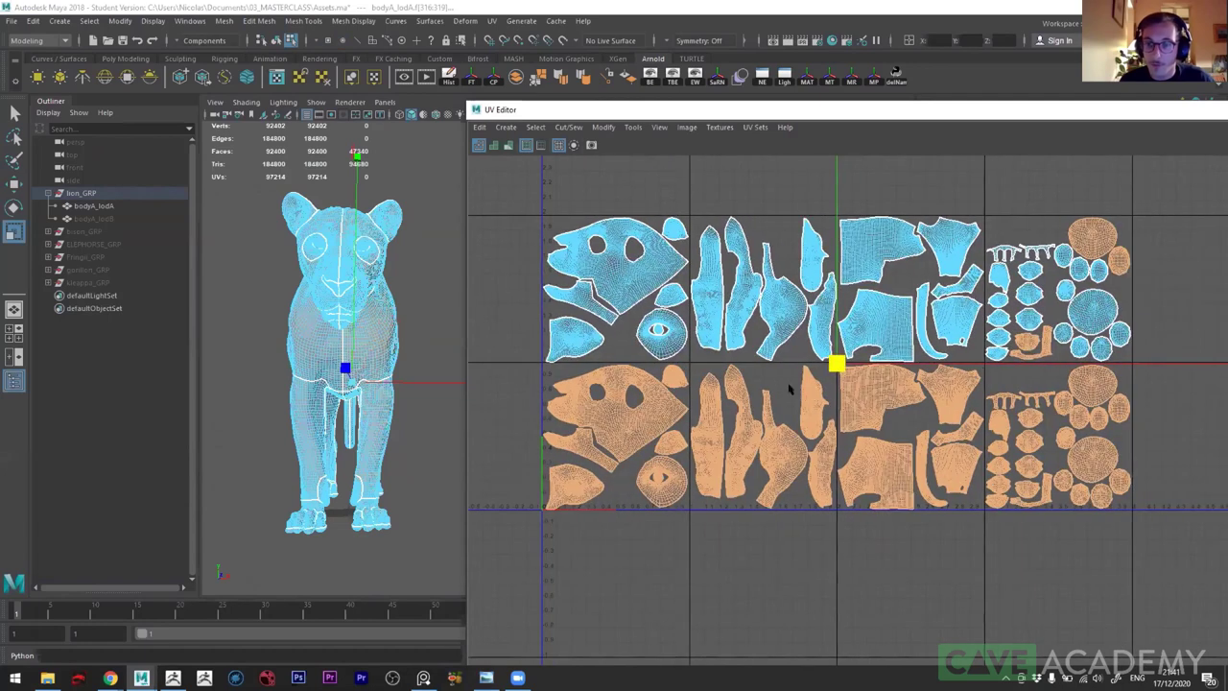
left_click(338, 524)
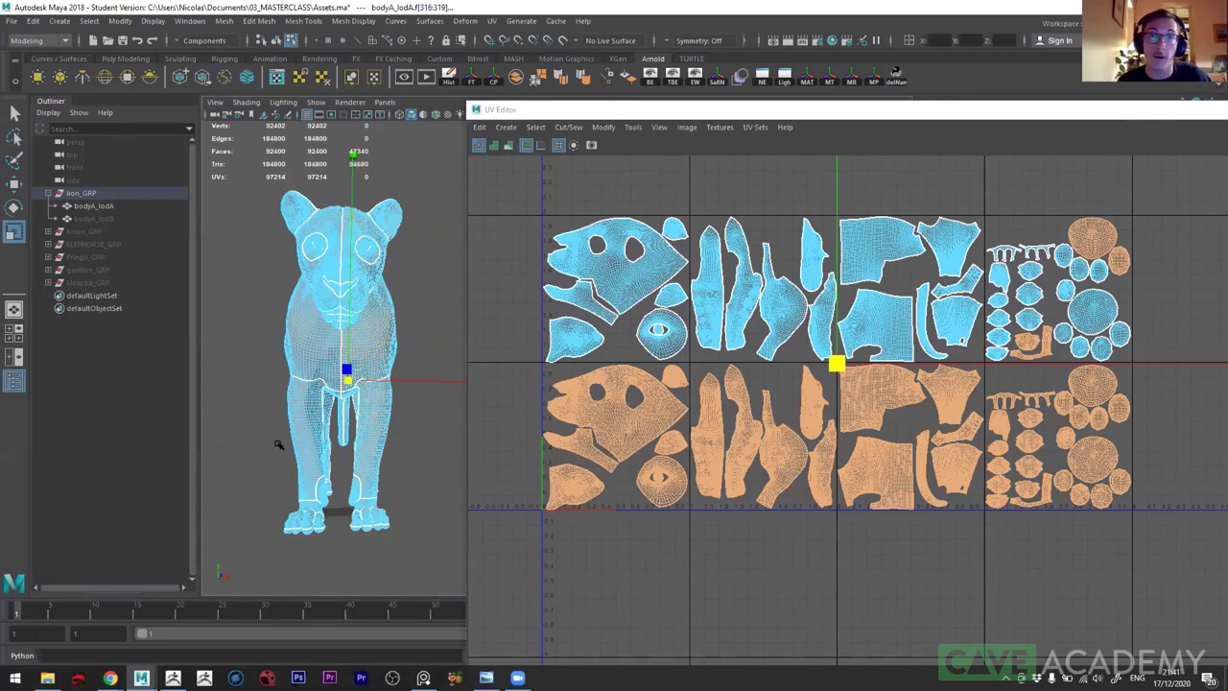
left_click_drag(226, 179, 341, 557)
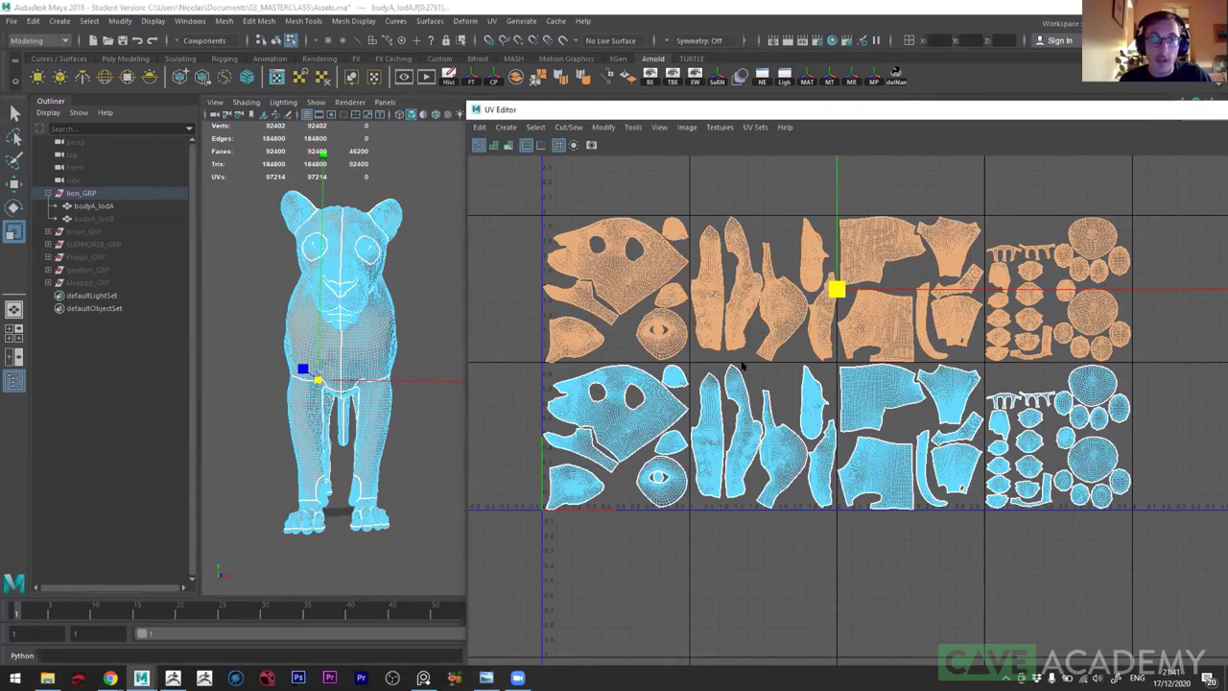
key("alt+Tab")
key("alt+Tab")
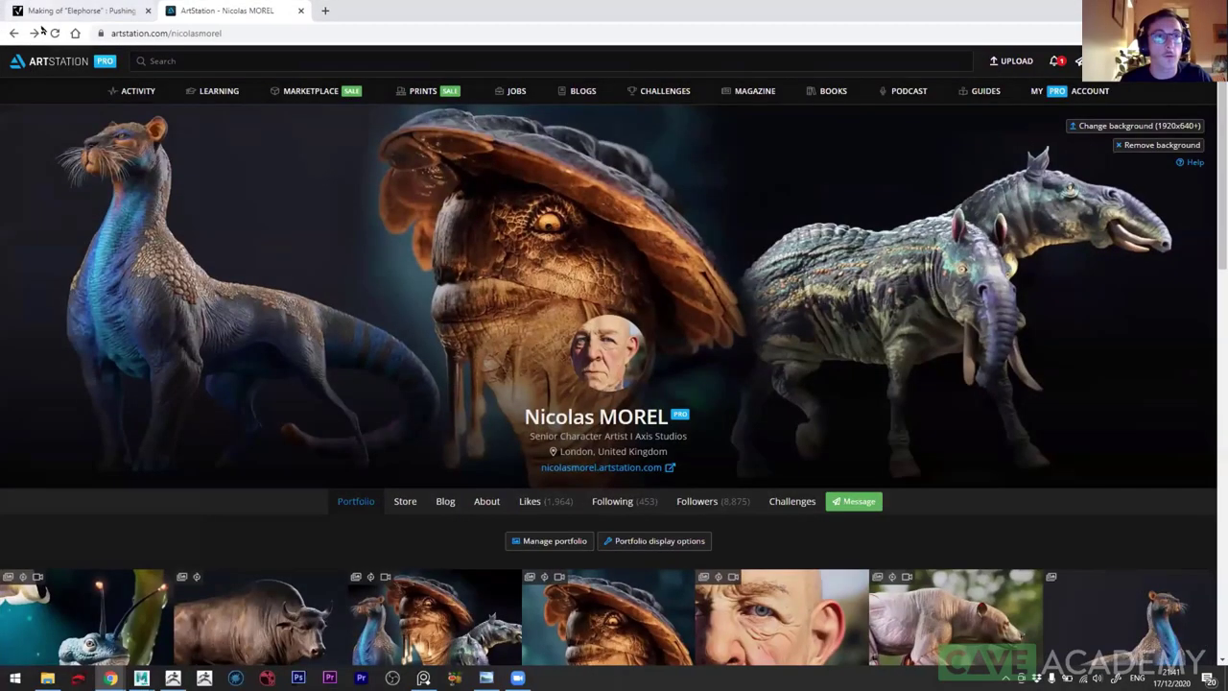
- Open the Making of Elephorse tab and scroll to the TIPS on UVing one side and mirroring in Mari
left_click(72, 11)
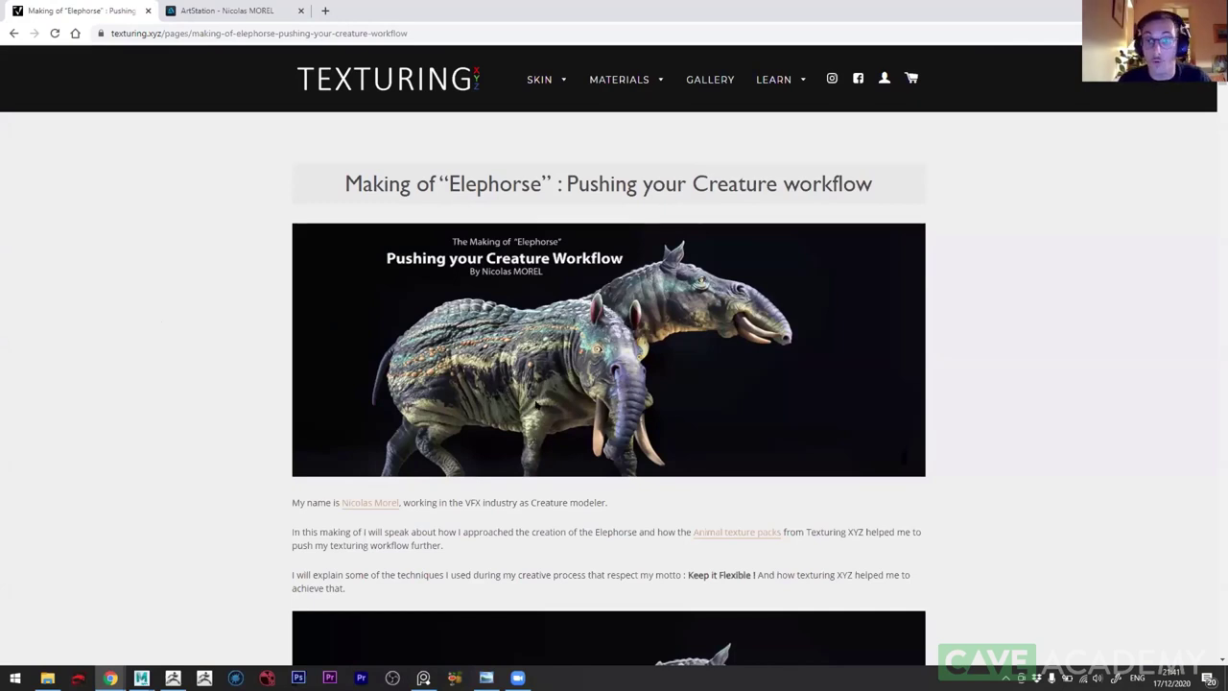
scroll(557, 413, "down", 5)
scroll(586, 422, "down", 5)
scroll(614, 430, "down", 7)
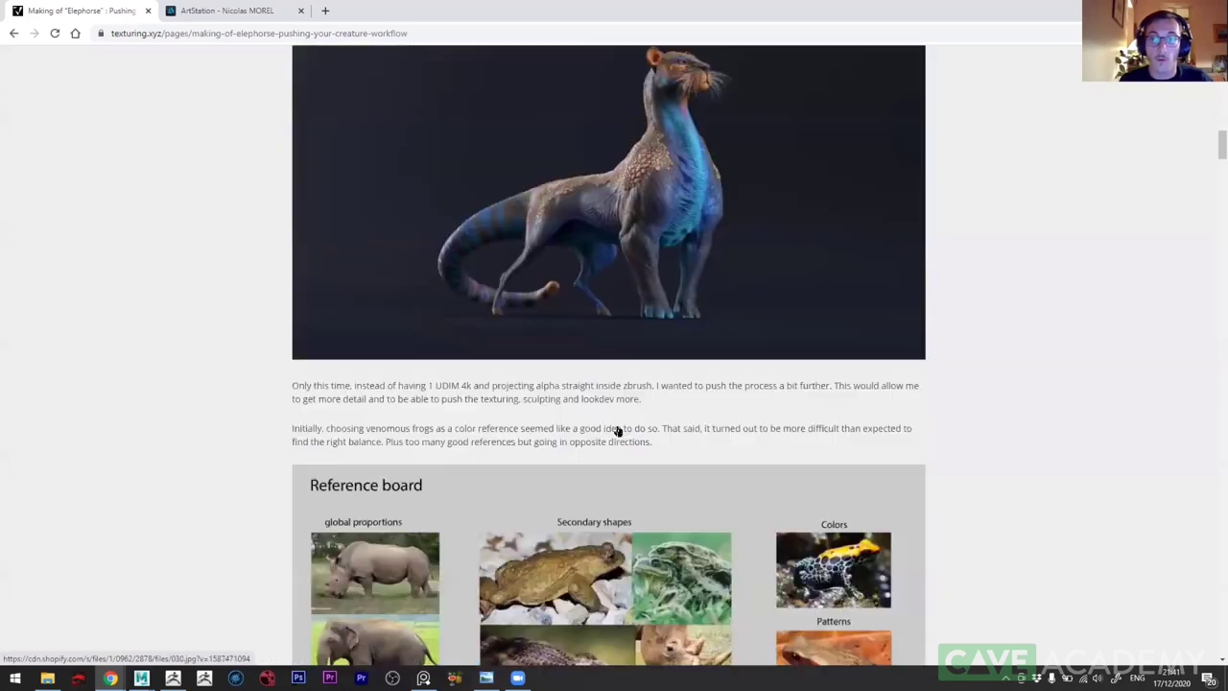
scroll(617, 429, "down", 3)
scroll(605, 422, "down", 5)
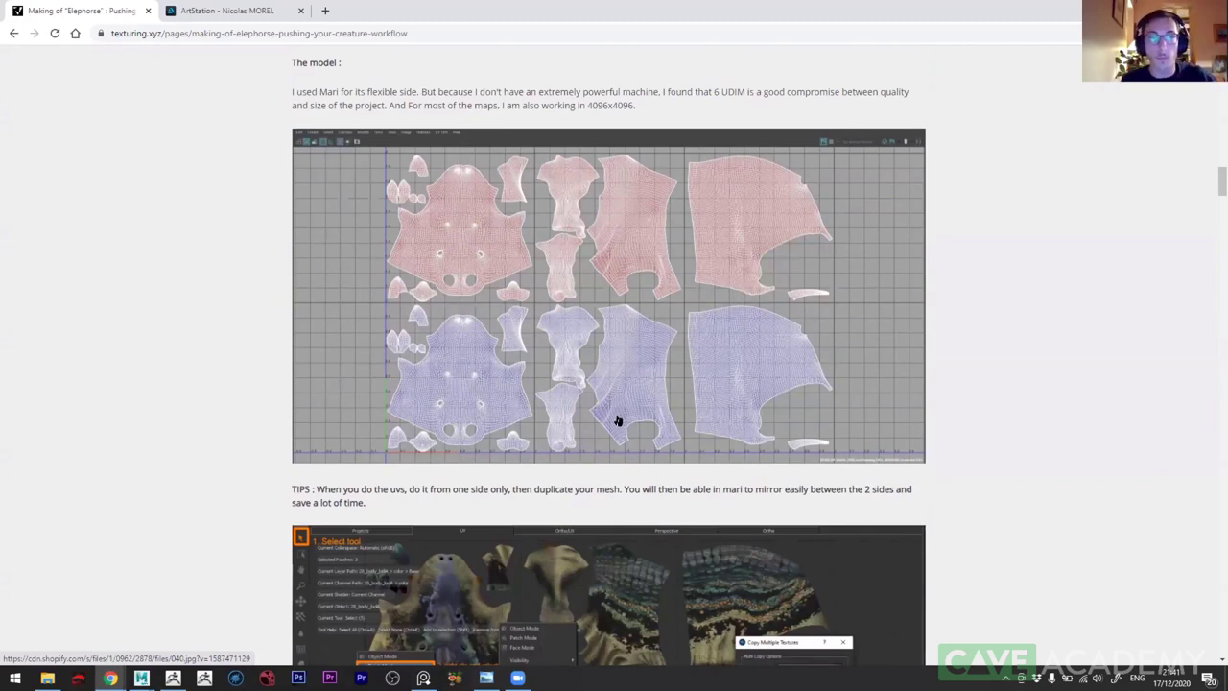
scroll(617, 420, "down", 2)
scroll(618, 421, "down", 1)
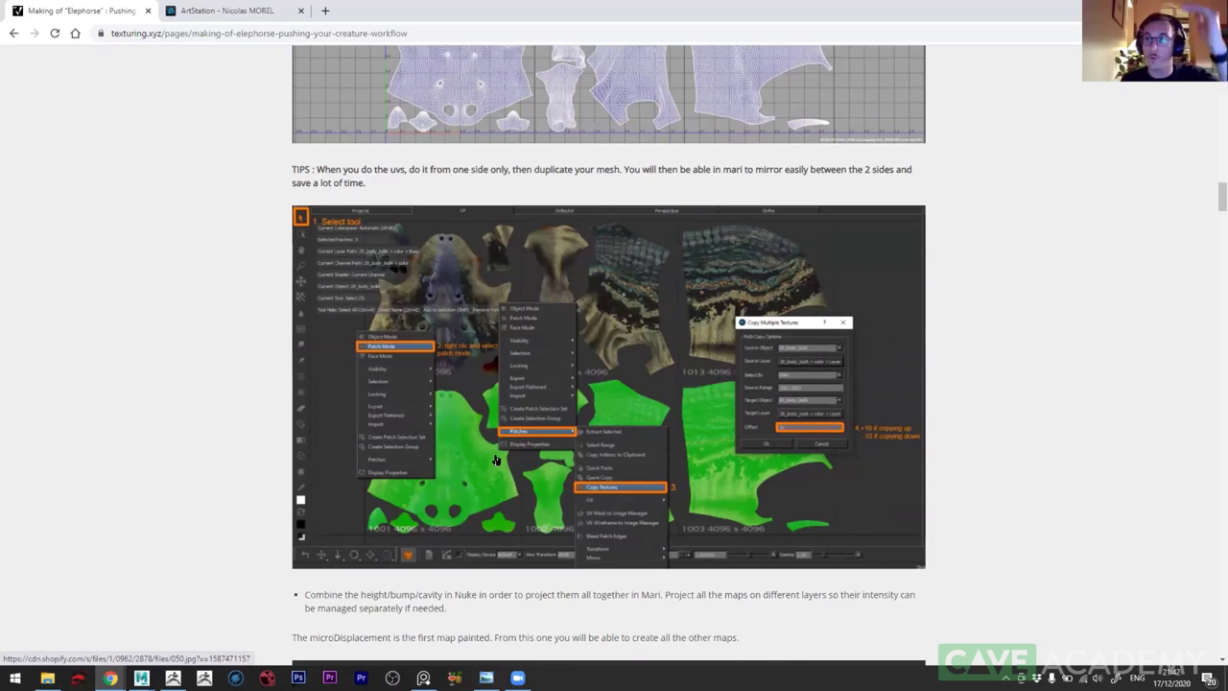
scroll(481, 450, "down", 3)
scroll(481, 456, "up", 3)
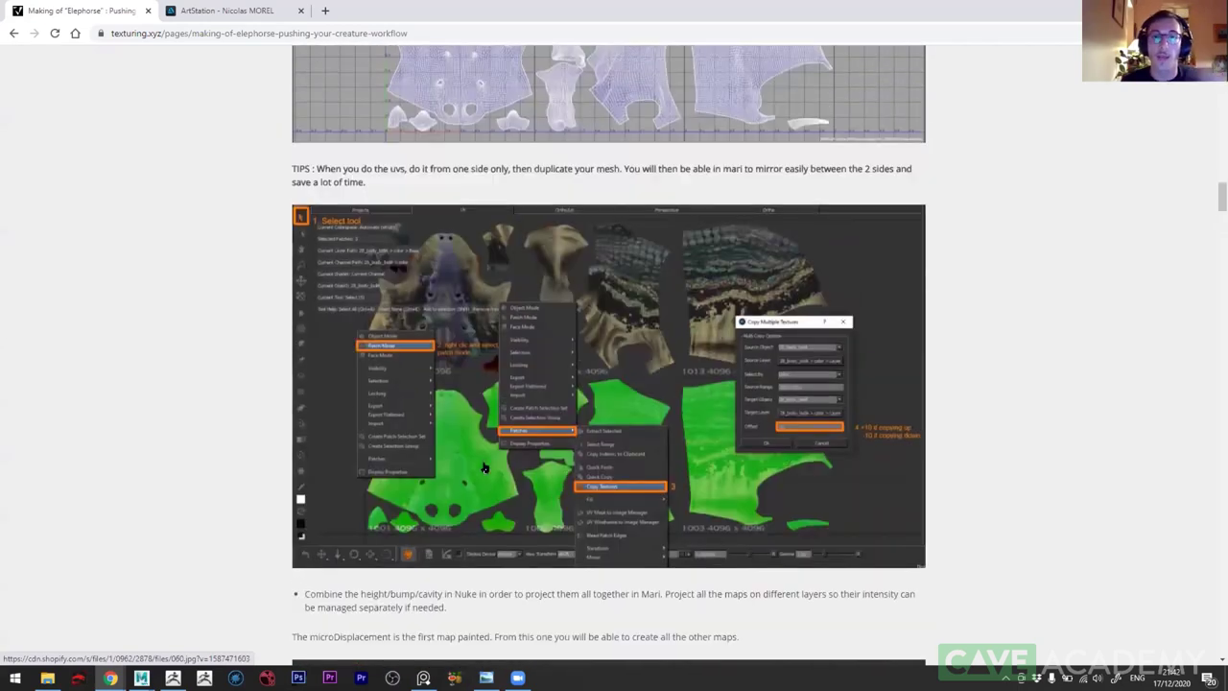
- Hide lion_GRP, unhide bison_GRP and move the camera close to the bison's head
key("alt+Tab")
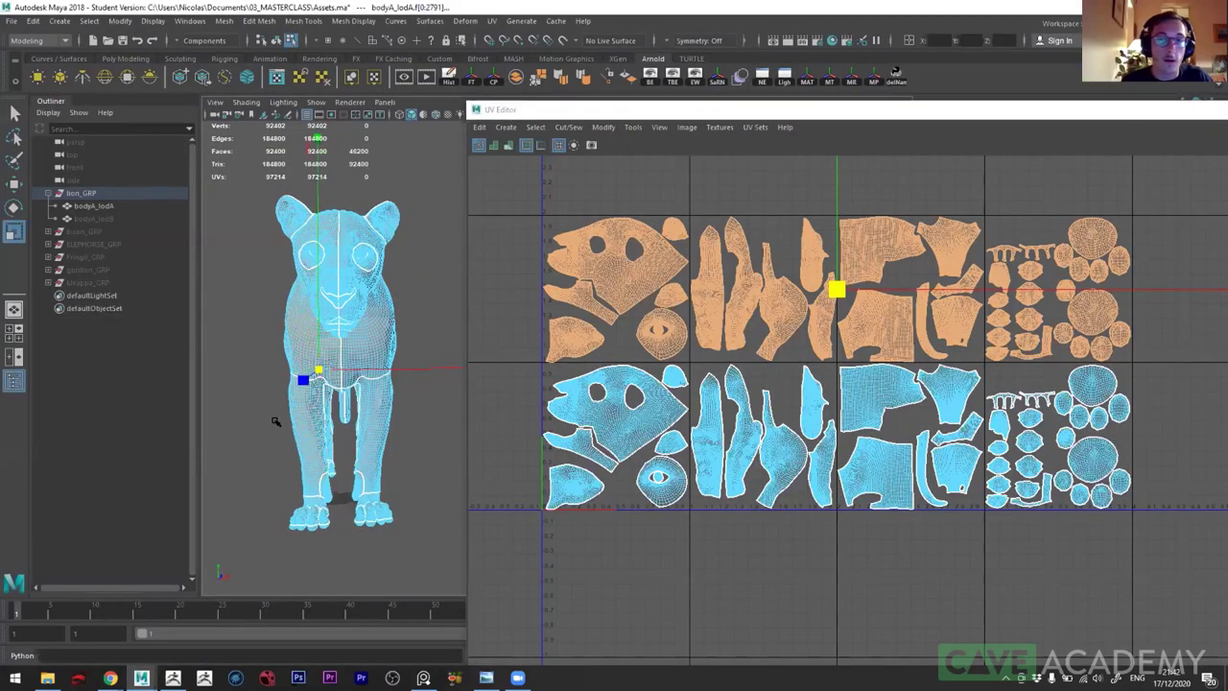
left_click(83, 195)
key("ctrl+h")
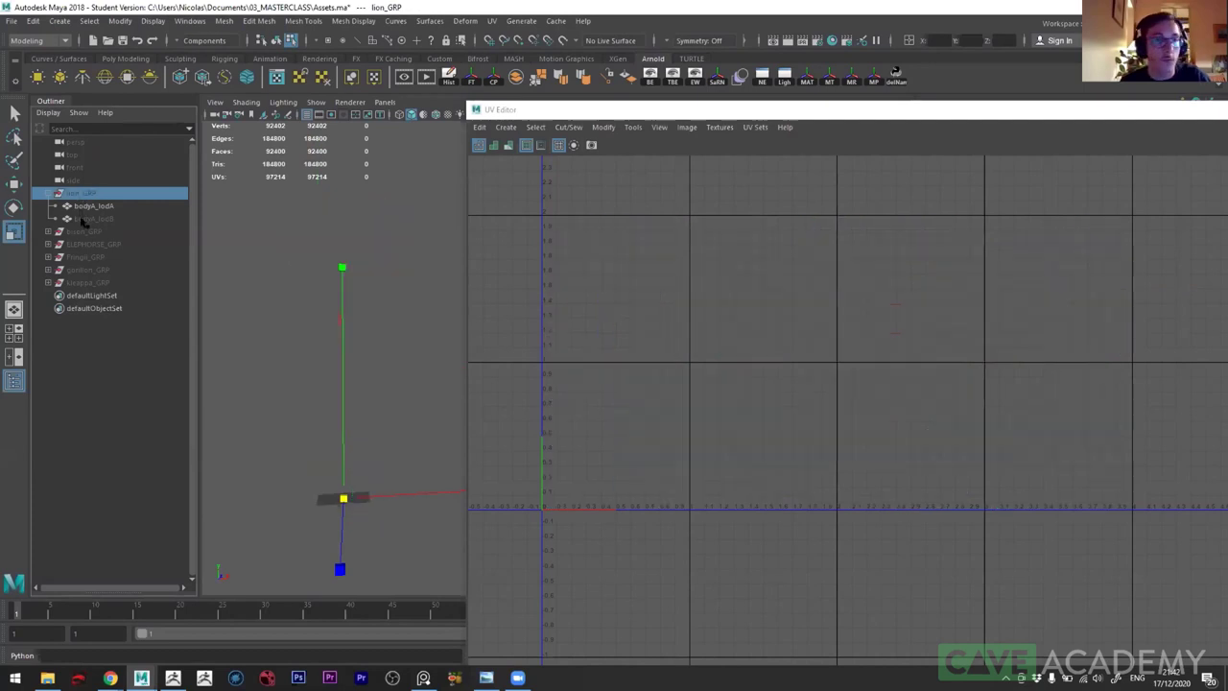
left_click(84, 232)
key("shift+h")
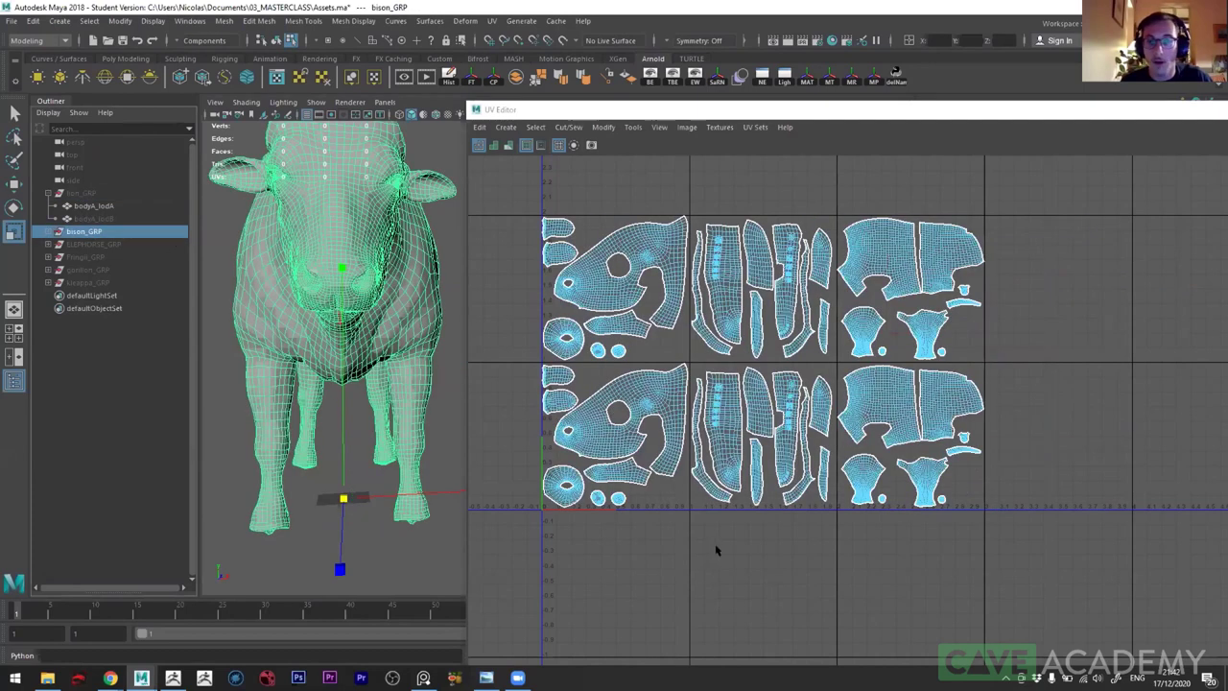
middle_click_drag(789, 557, 825, 570, "alt")
mouse_move(299, 325)
left_mouse_down("alt")
mouse_move(364, 329)
mouse_move(267, 391)
left_mouse_up("alt")
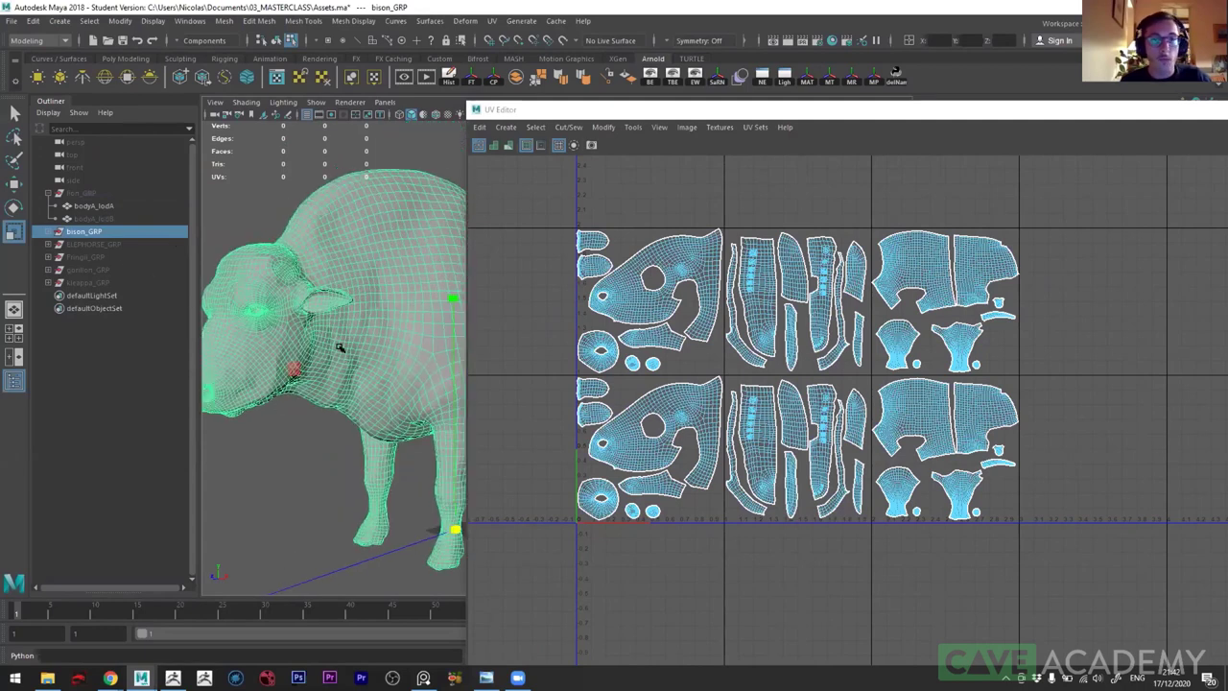
right_click_drag(339, 348, 362, 357, "alt")
- Switch the UV Editor to Face mode and select the head and neck shells in both rows
right_click(299, 272)
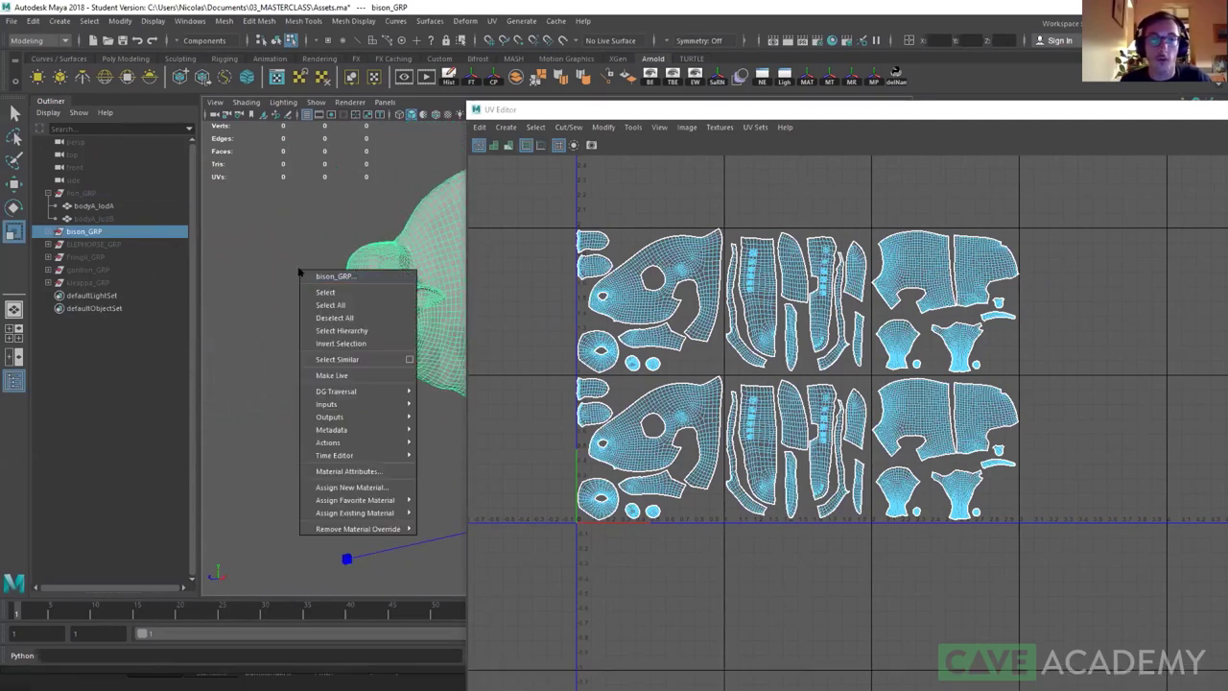
right_click(605, 288)
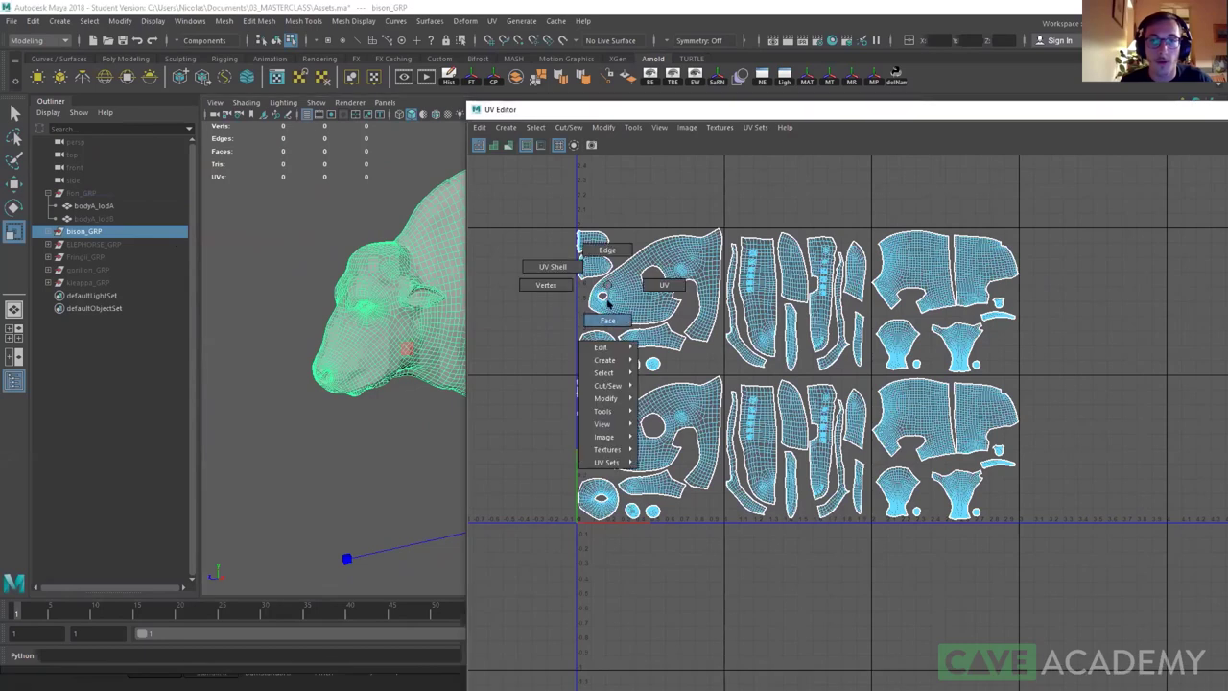
left_click(607, 320)
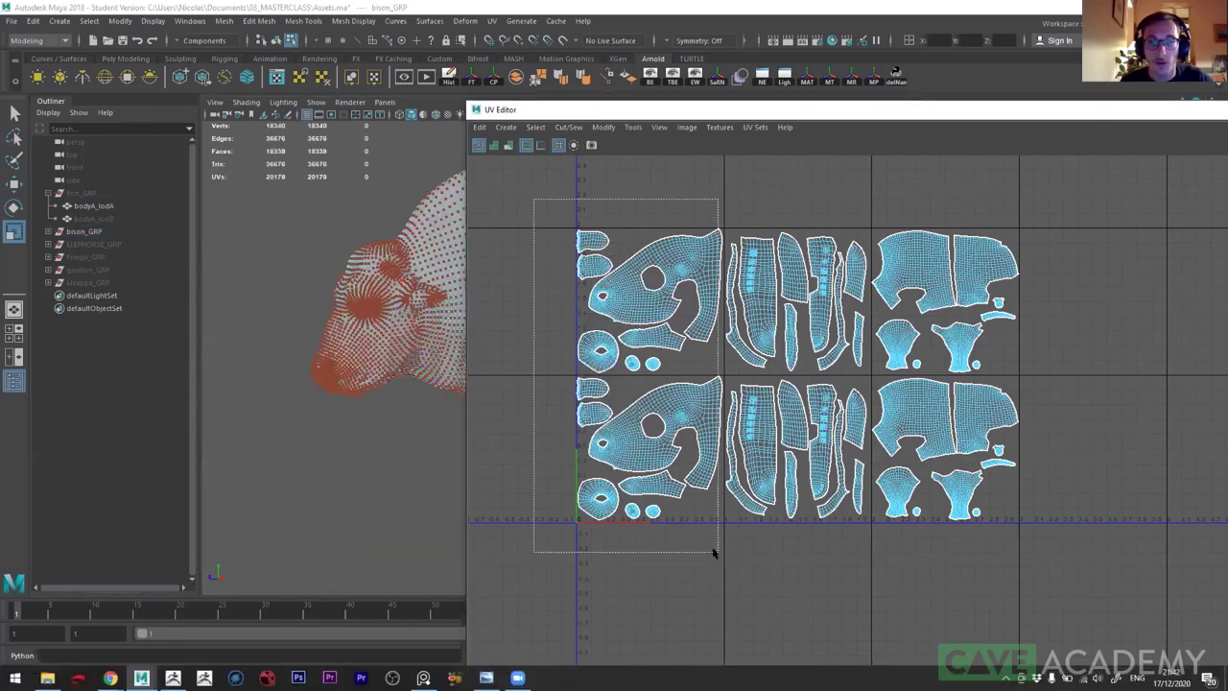
left_click_drag(534, 198, 713, 553)
left_click(604, 298)
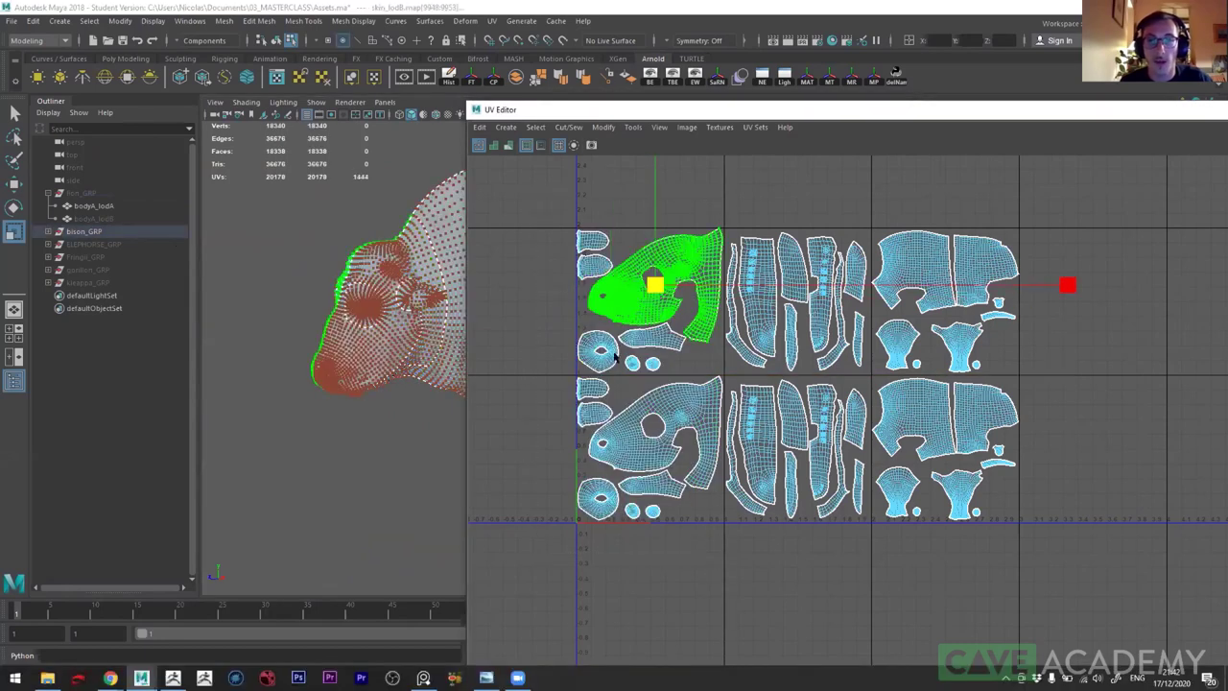
left_click(591, 355, "shift")
left_click(587, 271, "shift")
left_click(587, 239, "shift")
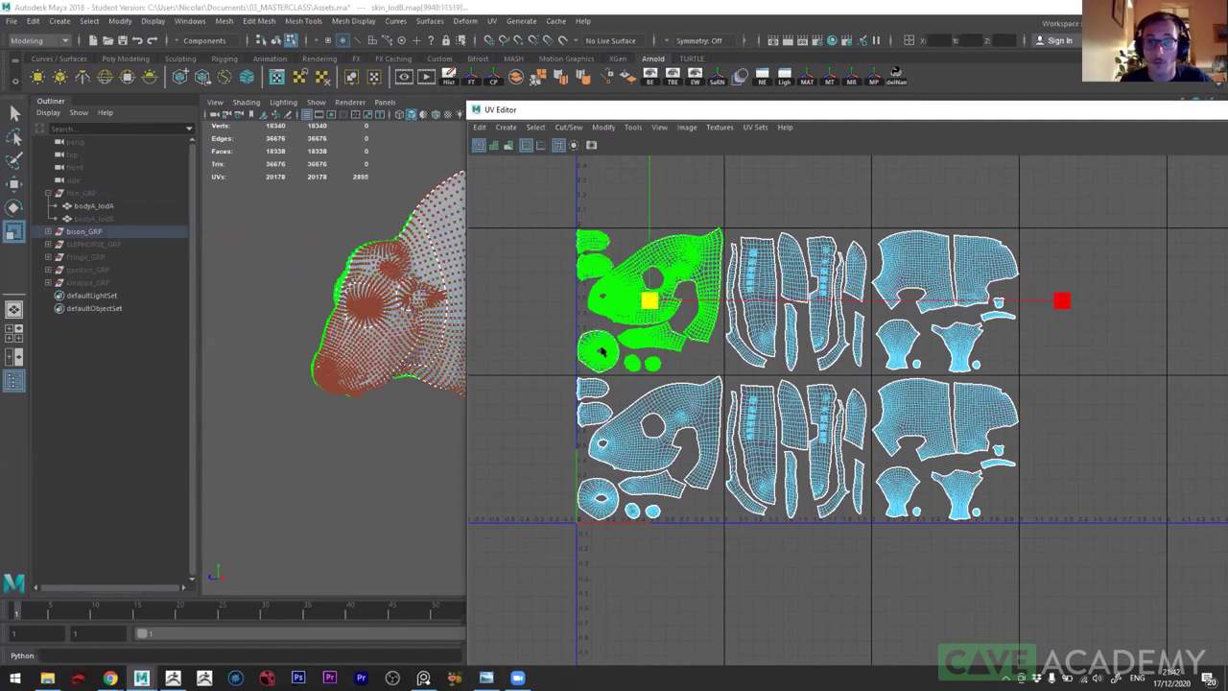
left_click(598, 416, "shift")
left_click(588, 386, "shift")
left_click(590, 489, "shift")
left_click_drag(549, 184, 857, 535)
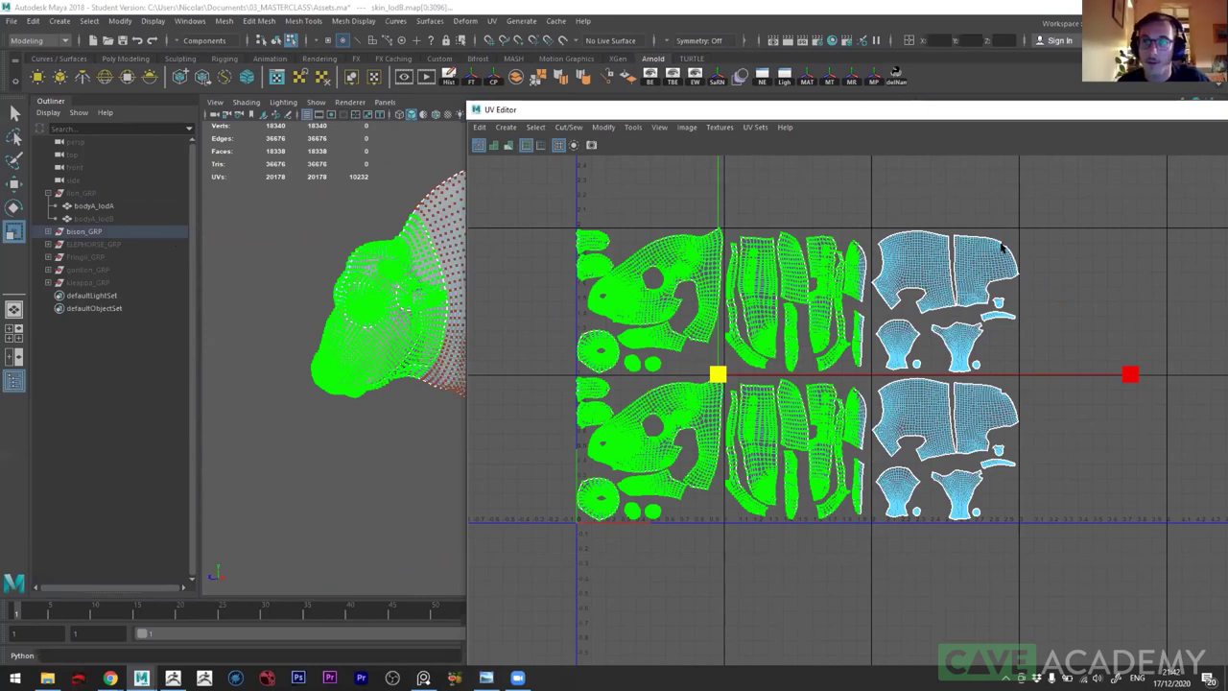
- Switch between ZBrush and Maya and launch a second Maya 2018 session from the taskbar jump list
key("alt+Tab")
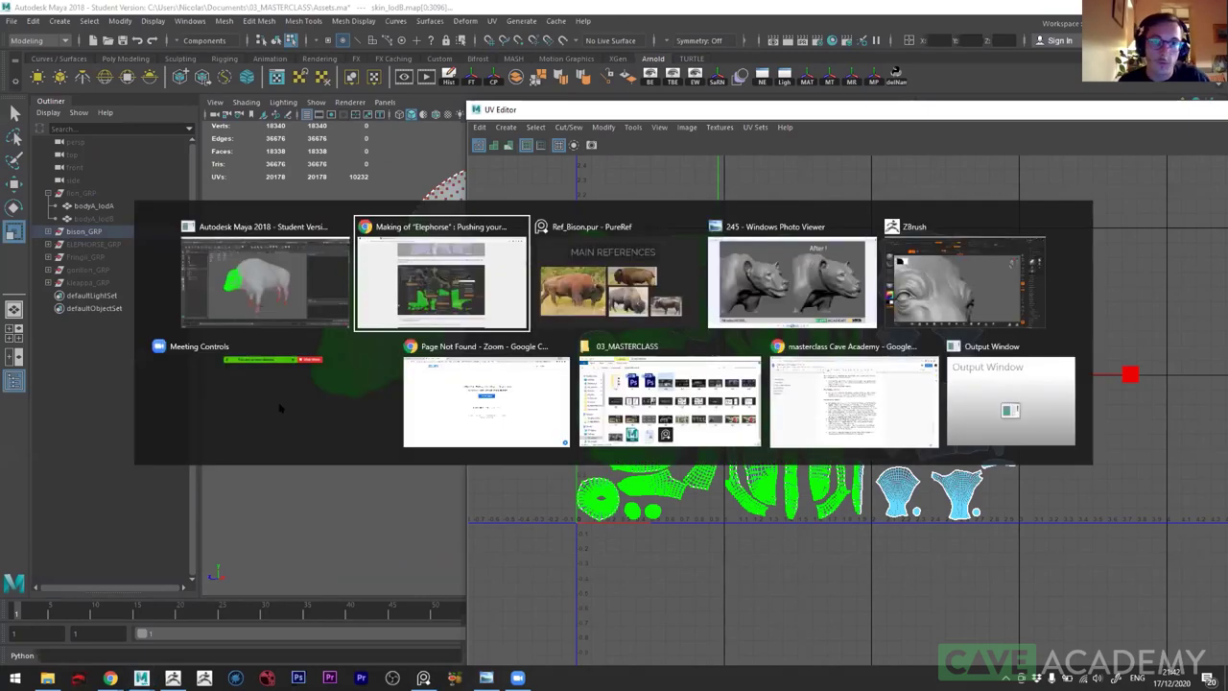
key("Escape")
key("alt+Tab")
key("alt+Tab")
key("Escape")
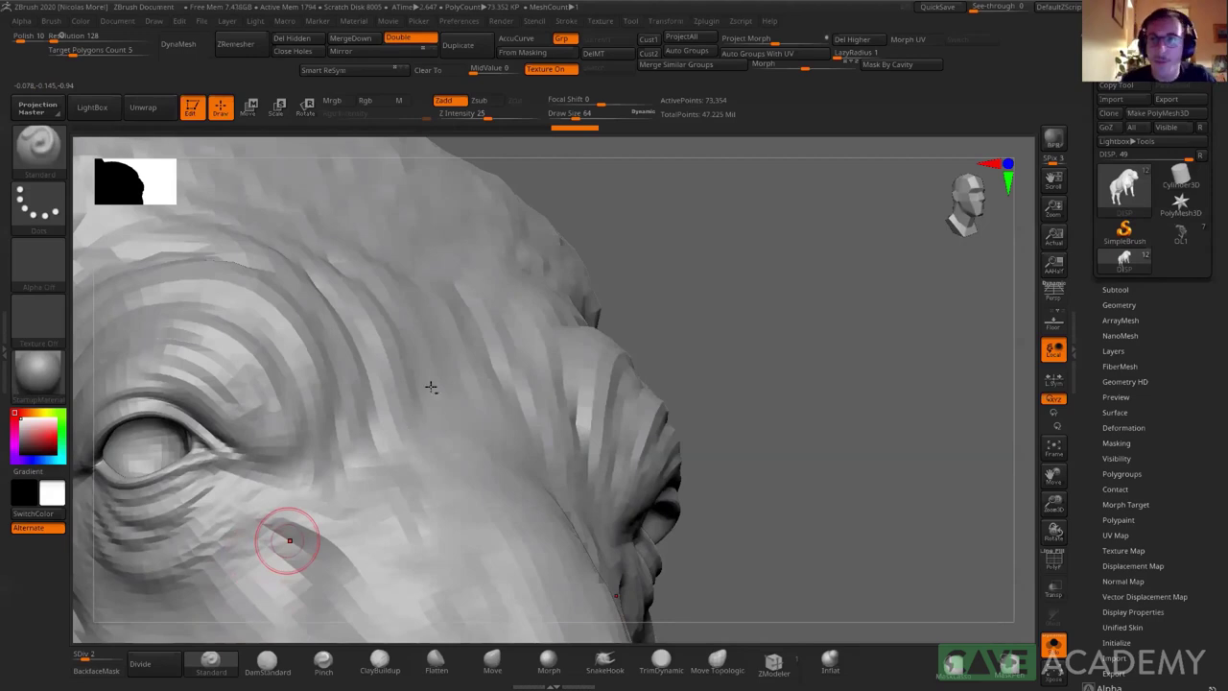
key("alt+Tab")
key("alt+Tab")
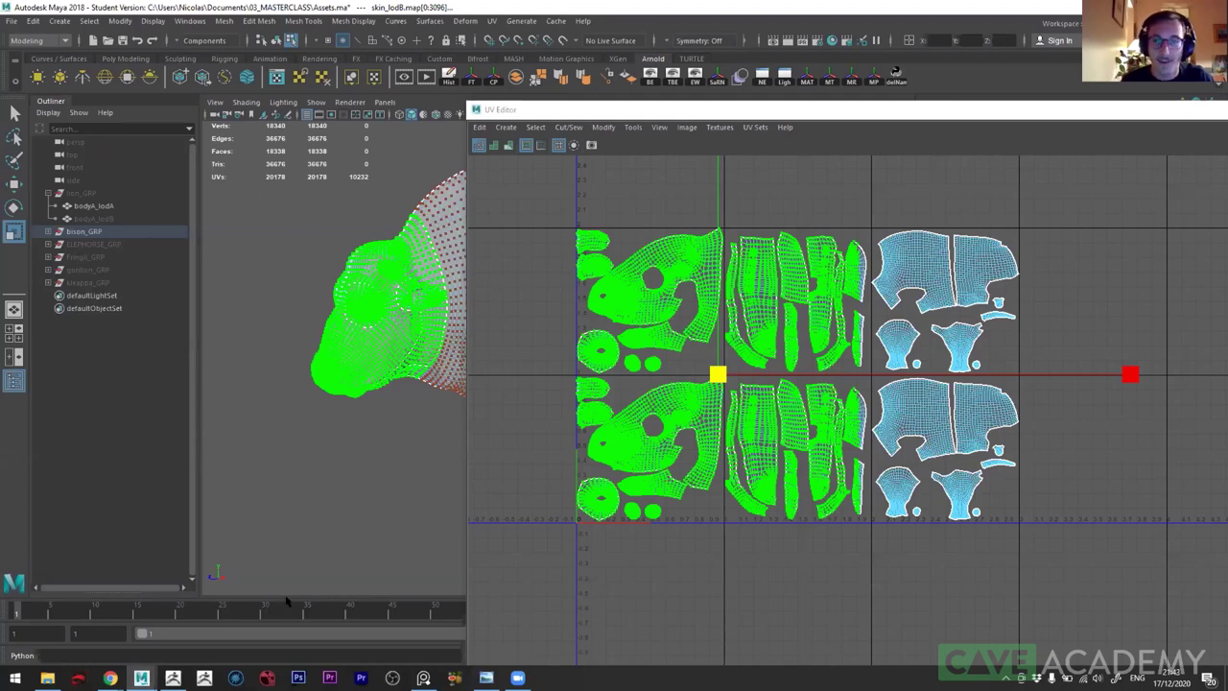
mouse_move(141, 679)
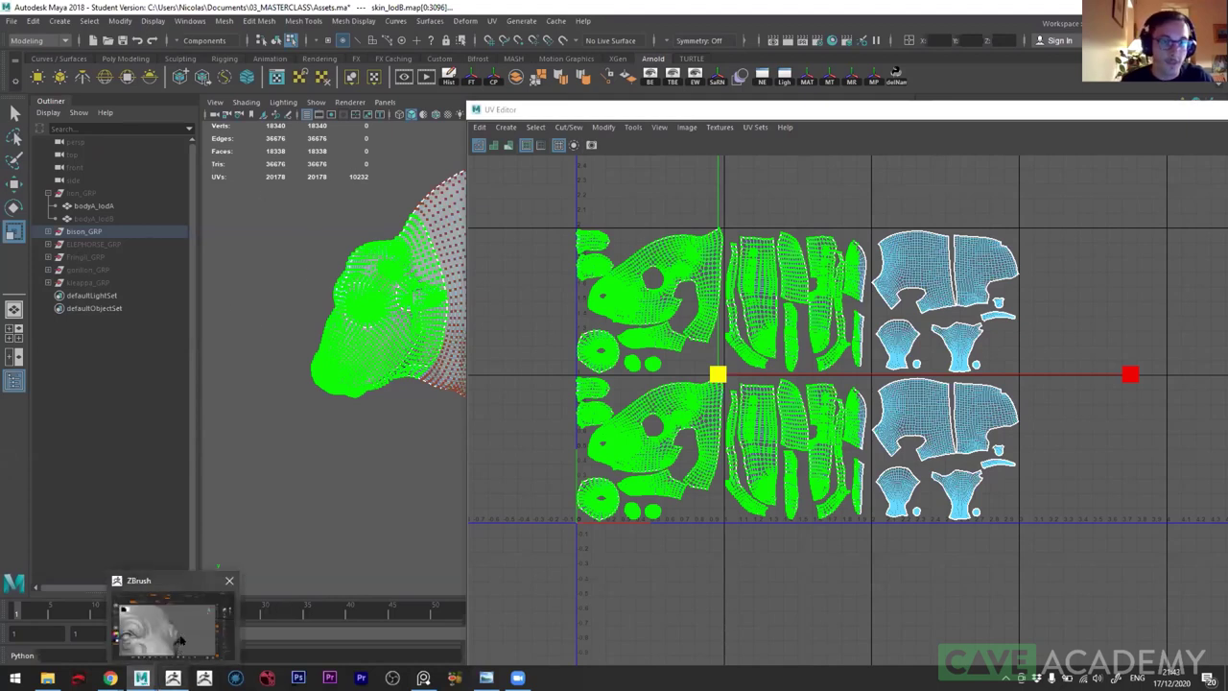
left_click(178, 639)
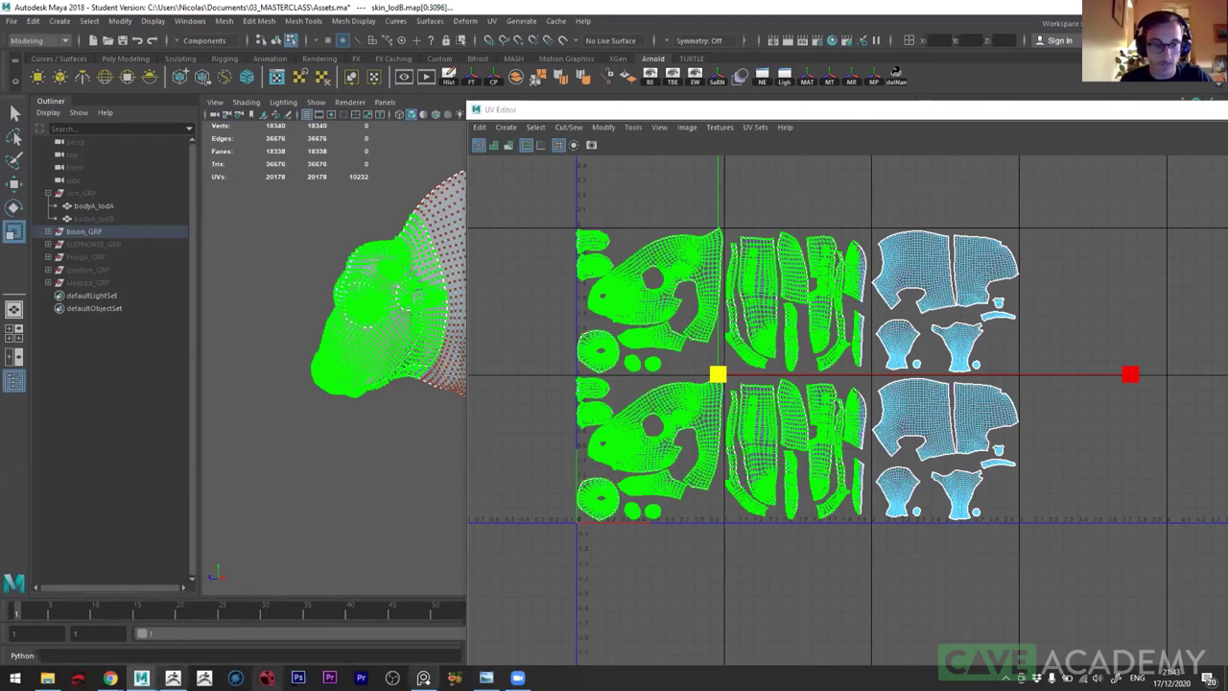
right_click(141, 677)
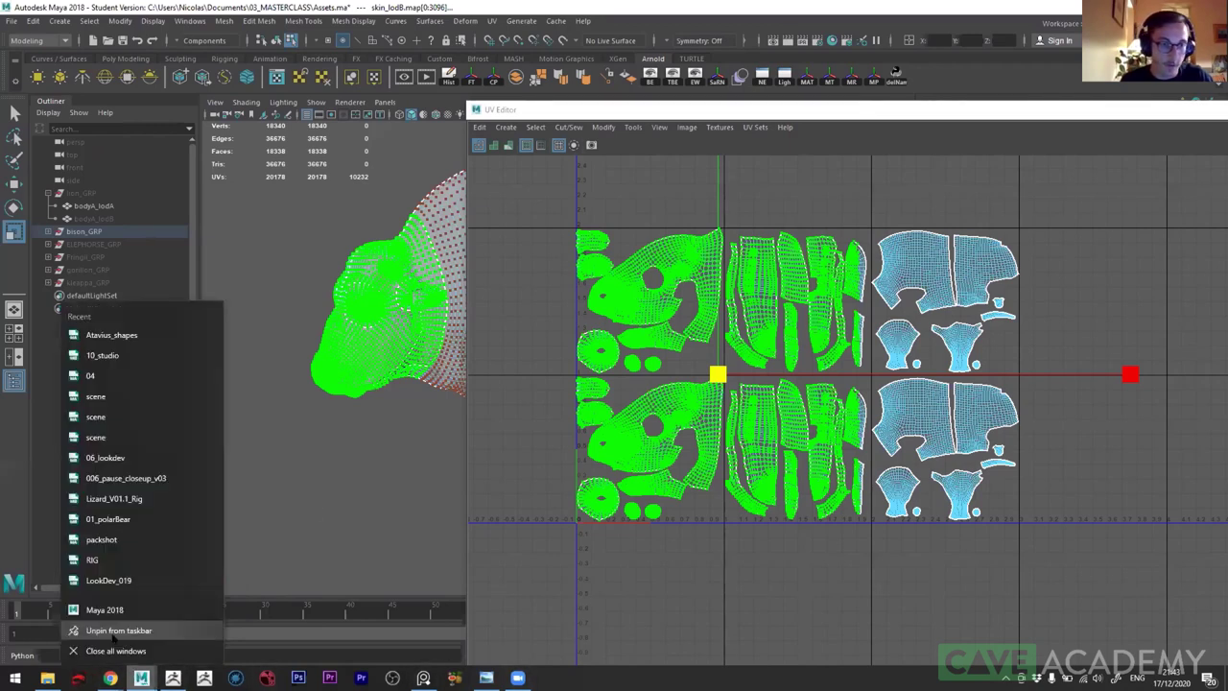
left_click(335, 516)
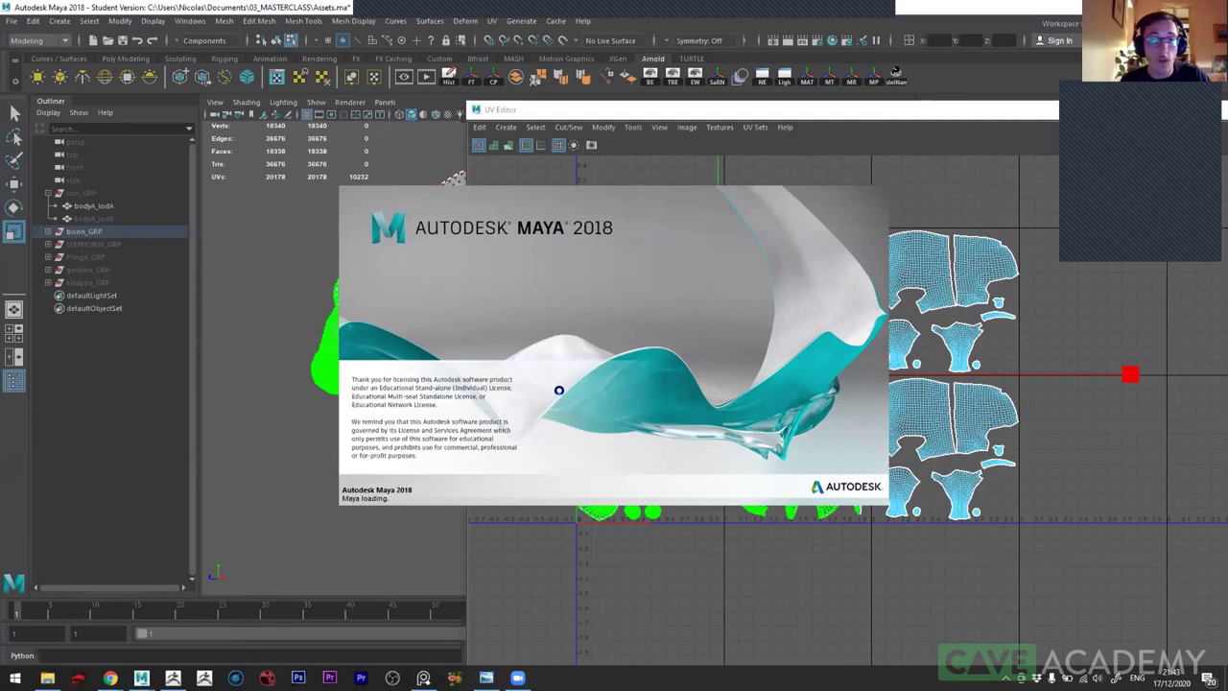
- Bring ZBrush forward and frame the whole bull sculpt from the front
key("alt+Tab")
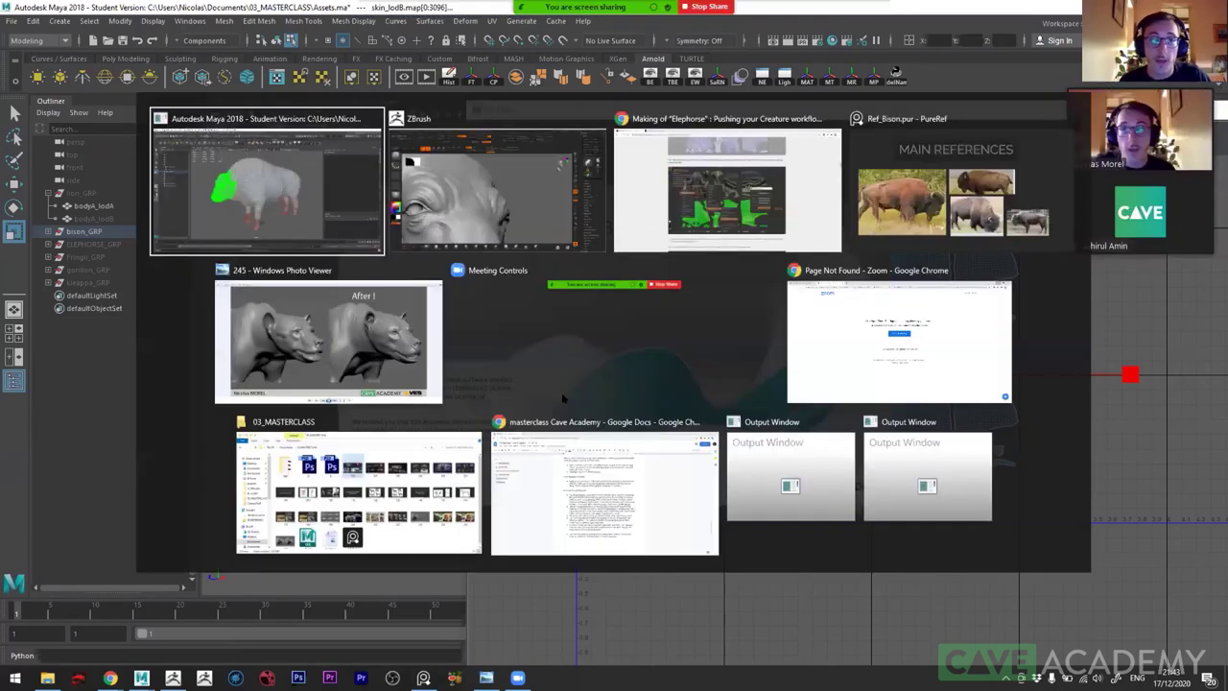
left_click(552, 194)
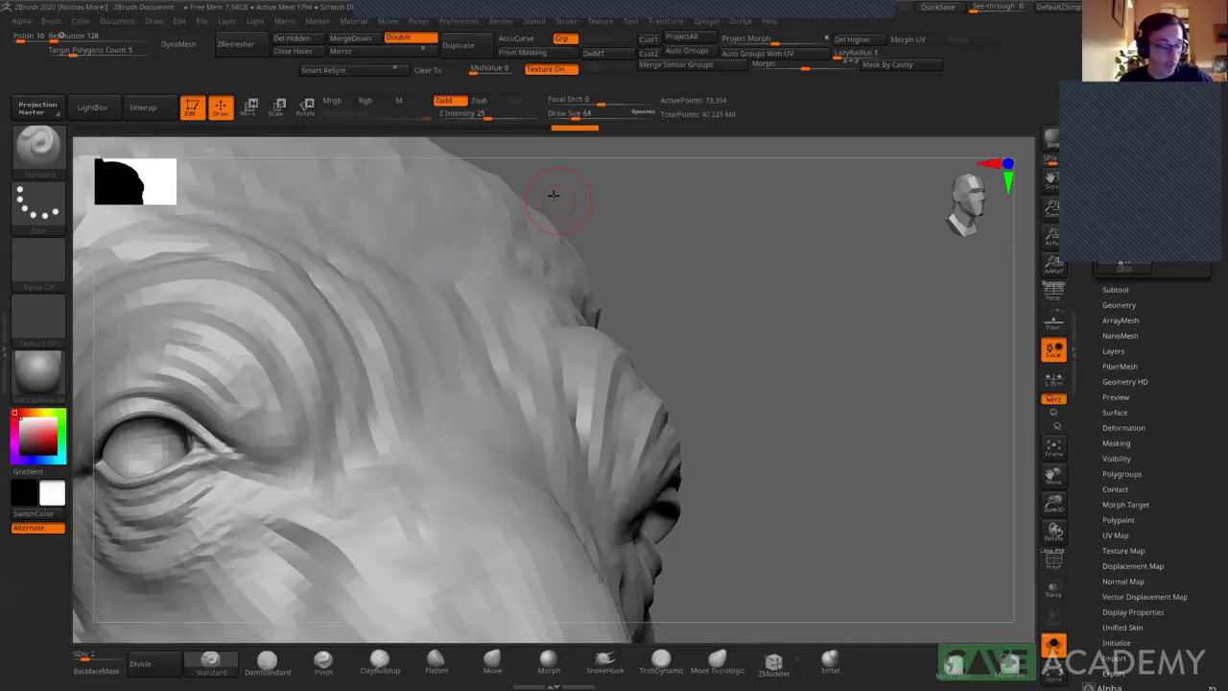
mouse_move(839, 490)
left_mouse_down()
mouse_move(764, 420)
mouse_move(740, 469)
left_mouse_up()
key("f")
- Close Maya's UV Editor, then return to ZBrush and zoom out to show the bull's whole body
key("alt+Tab")
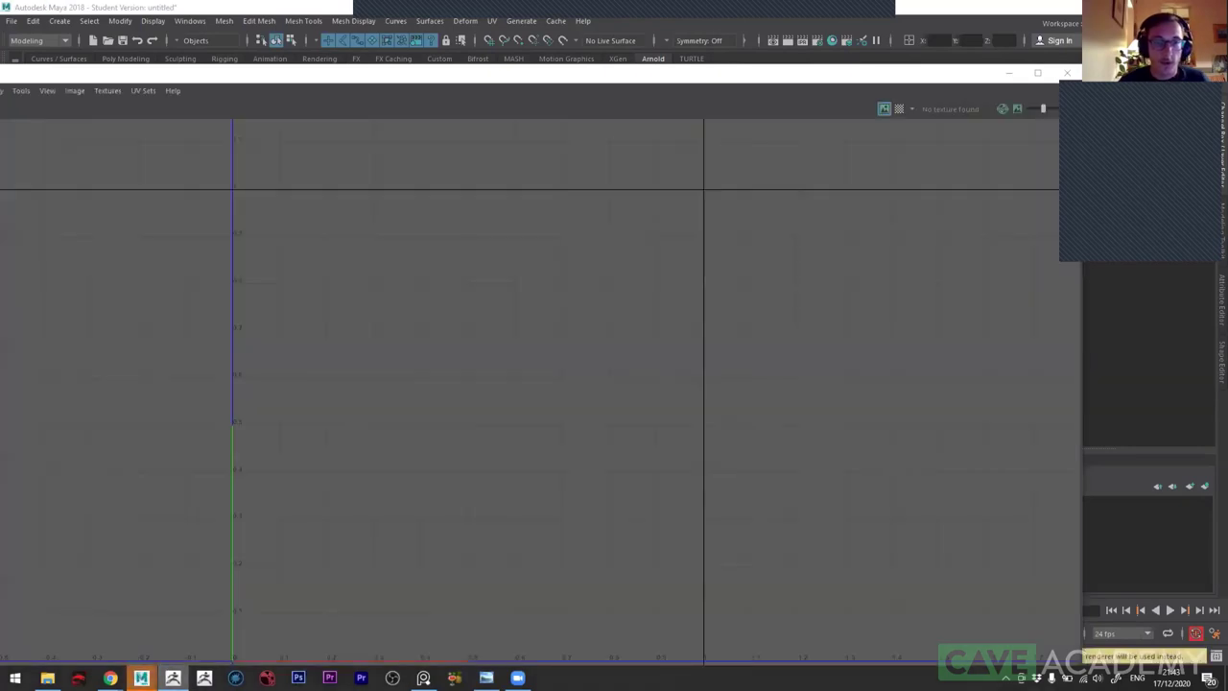
left_click(1067, 73)
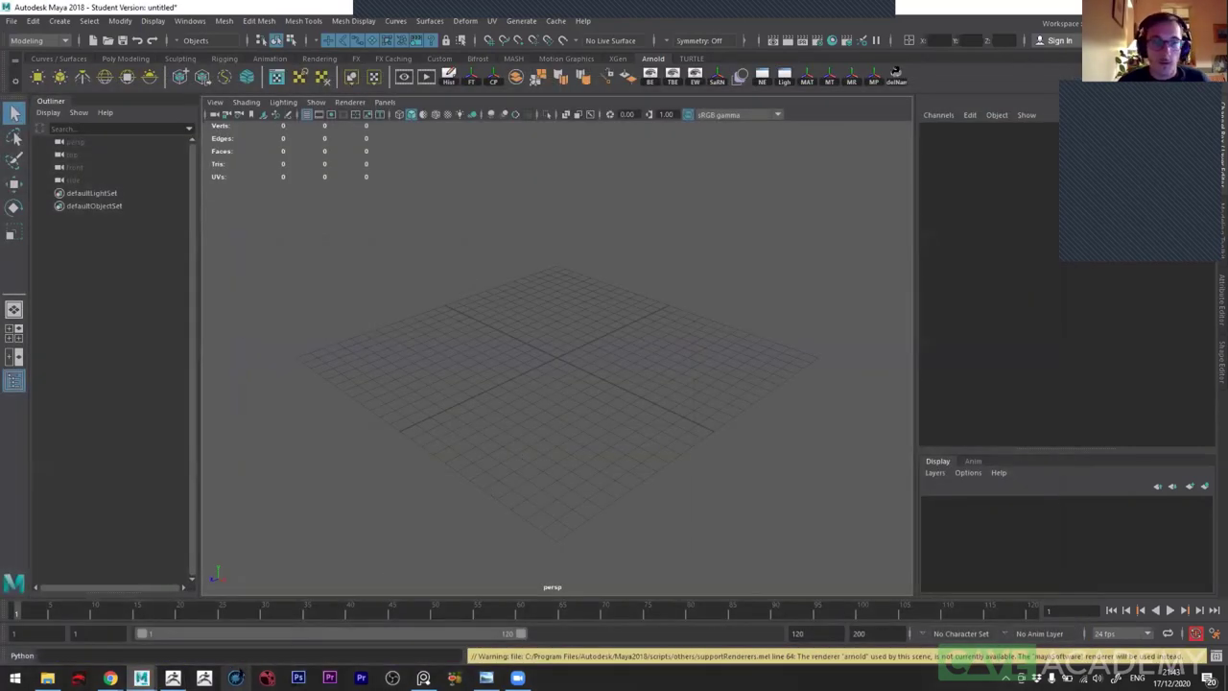
left_click(172, 677)
right_click_drag(440, 363, 471, 432, "ctrl")
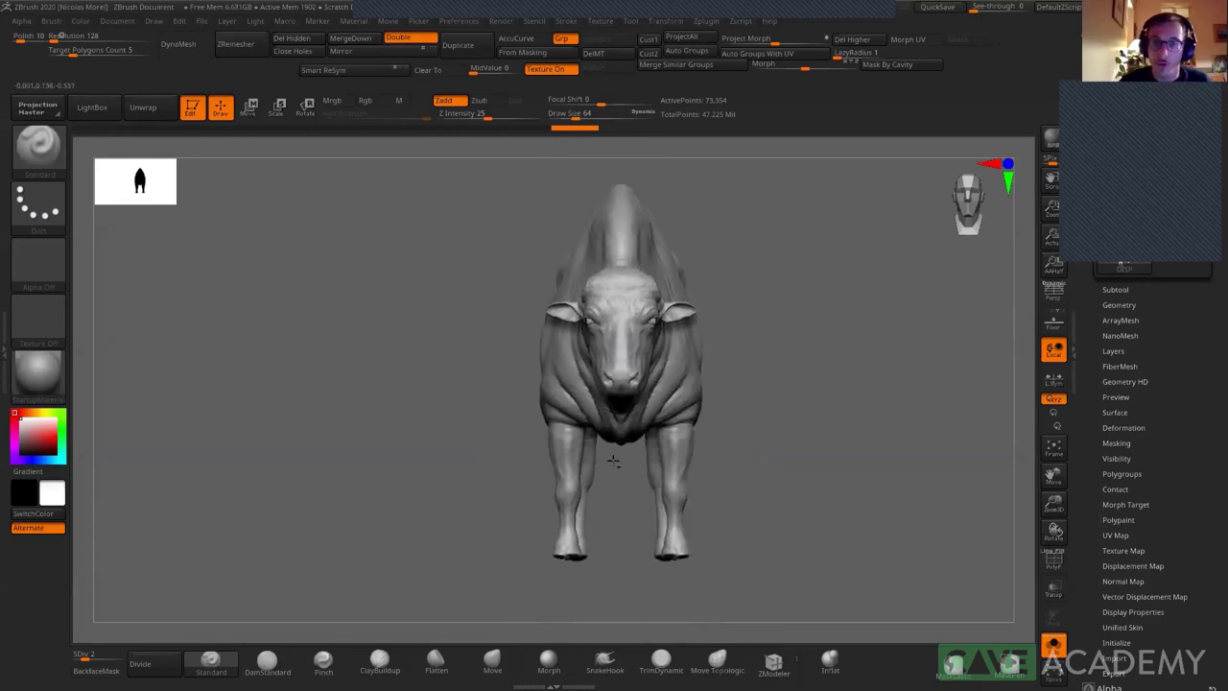
- Raise the bison's subdivision level and zoom and orbit around its muzzle, head, neck and chest
right_click_drag(602, 470, 625, 402, "ctrl")
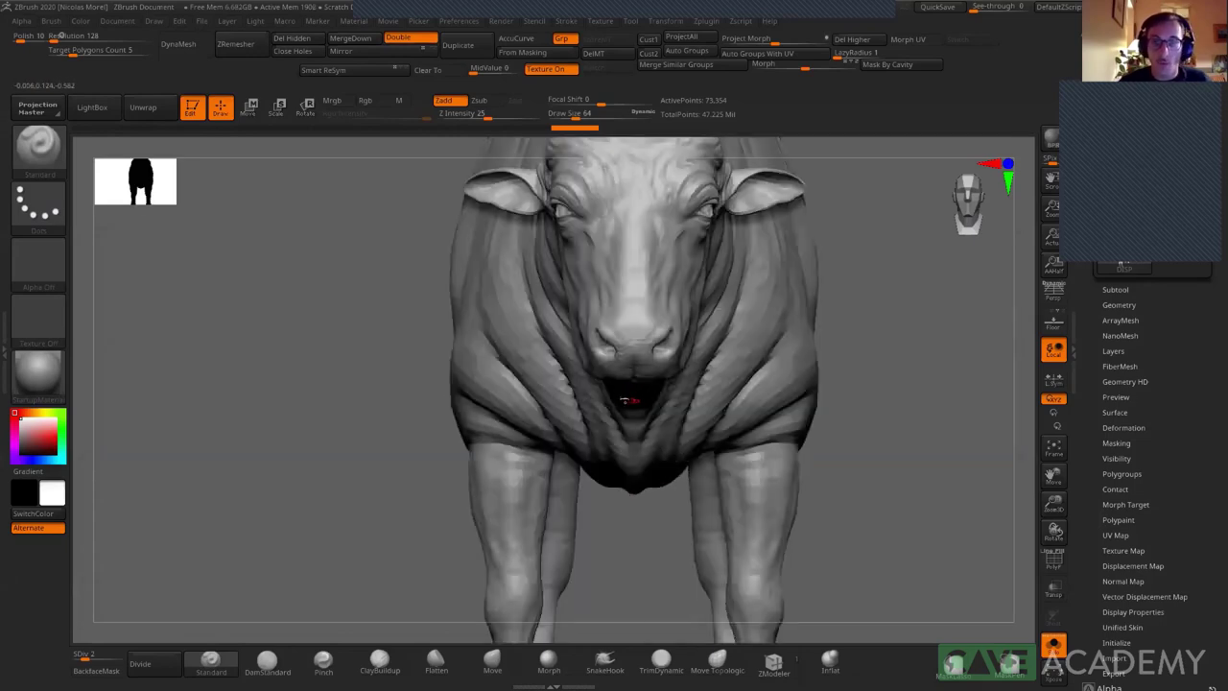
key("d")
key("d")
mouse_move(624, 392)
right_mouse_down("ctrl")
mouse_move(623, 330)
mouse_move(589, 206)
mouse_move(617, 384)
mouse_move(604, 301)
right_mouse_up("ctrl")
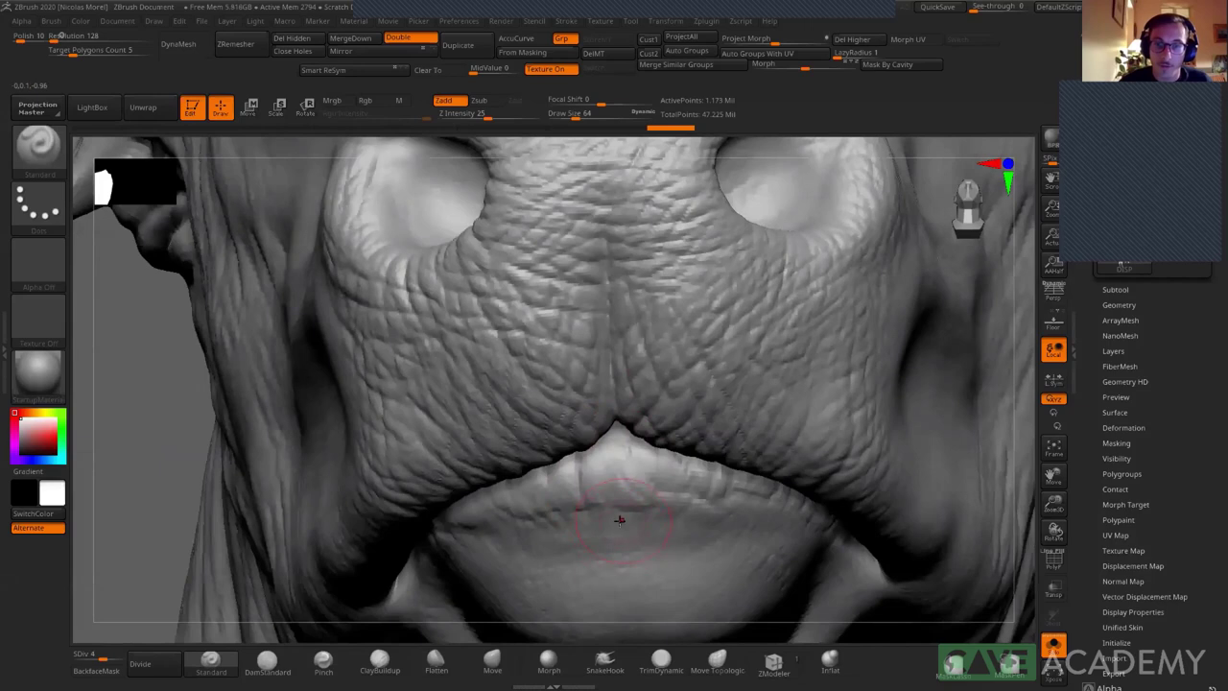
right_click_drag(612, 464, 590, 480, "ctrl")
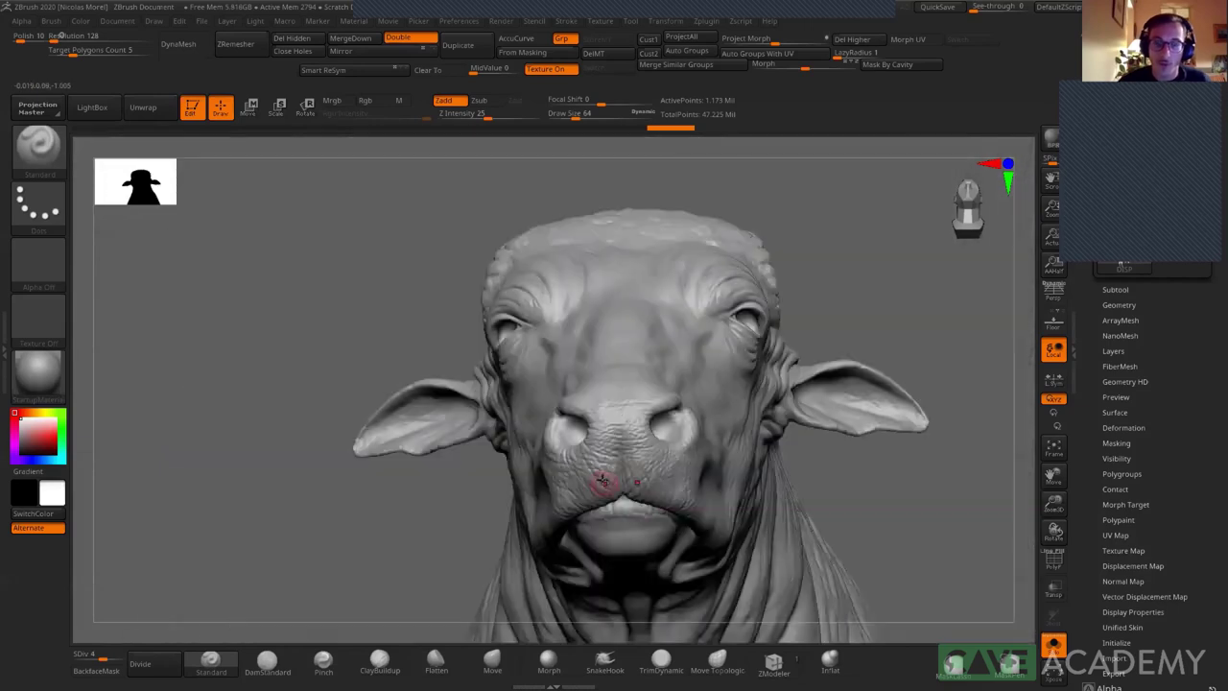
right_click_drag(371, 518, 233, 487, "ctrl")
right_click_drag(594, 475, 599, 477, "ctrl")
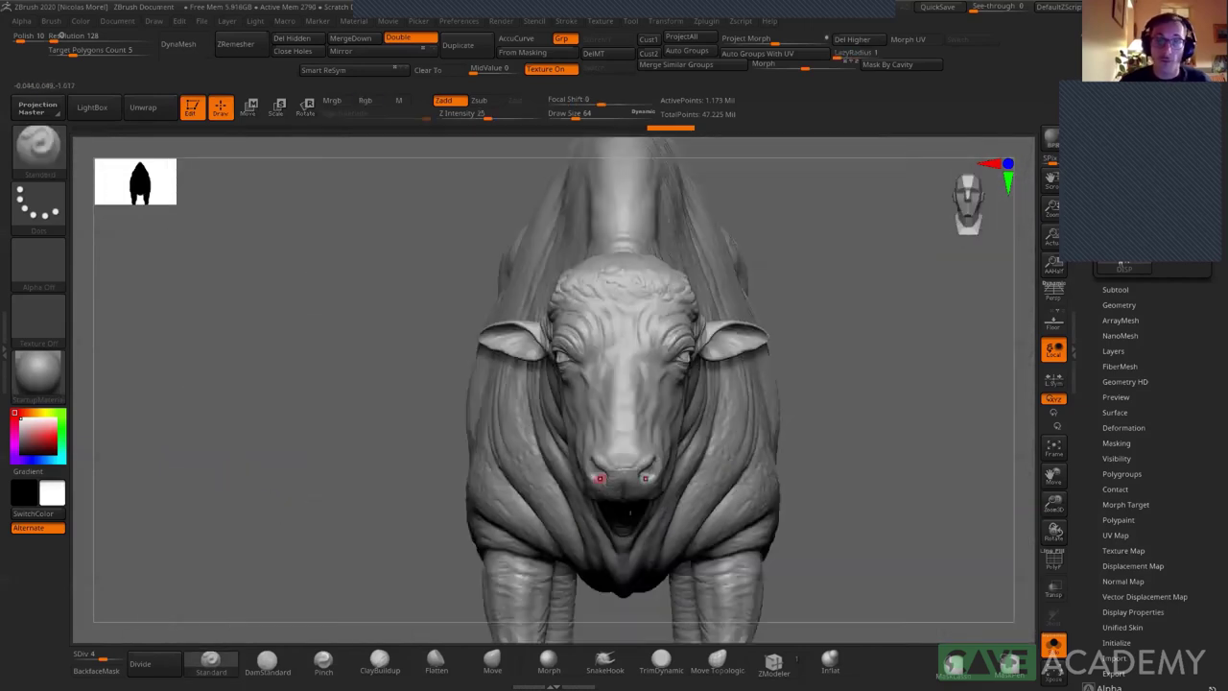
right_click_drag(634, 419, 661, 360)
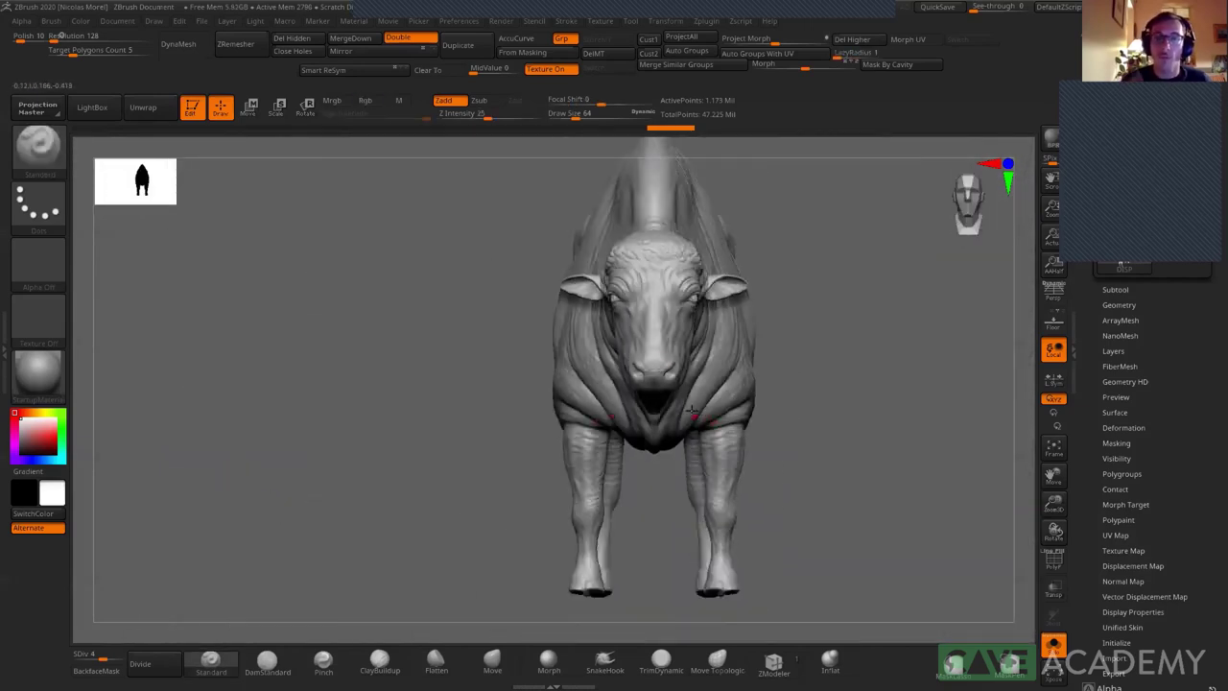
mouse_move(652, 319)
right_mouse_down("ctrl")
mouse_move(639, 370)
mouse_move(624, 326)
mouse_move(727, 348)
right_mouse_up("ctrl")
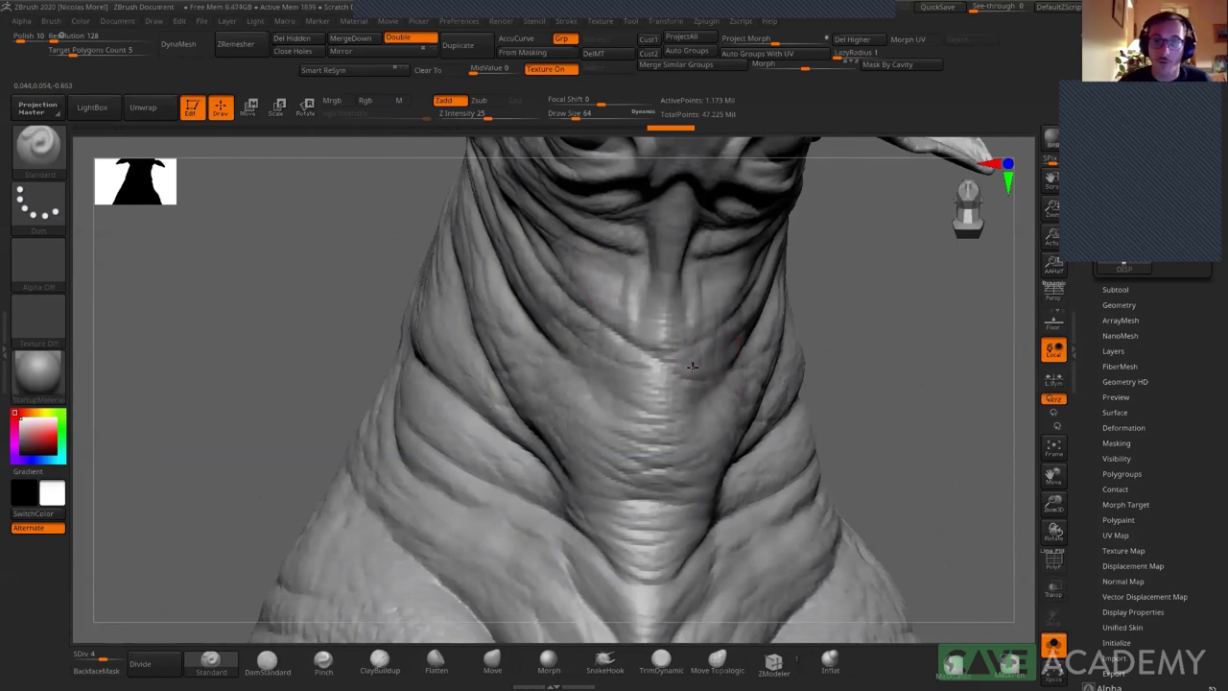
right_click_drag(692, 365, 678, 351)
mouse_move(819, 402)
right_mouse_down()
mouse_move(741, 380)
mouse_move(728, 395)
mouse_move(715, 220)
right_mouse_up()
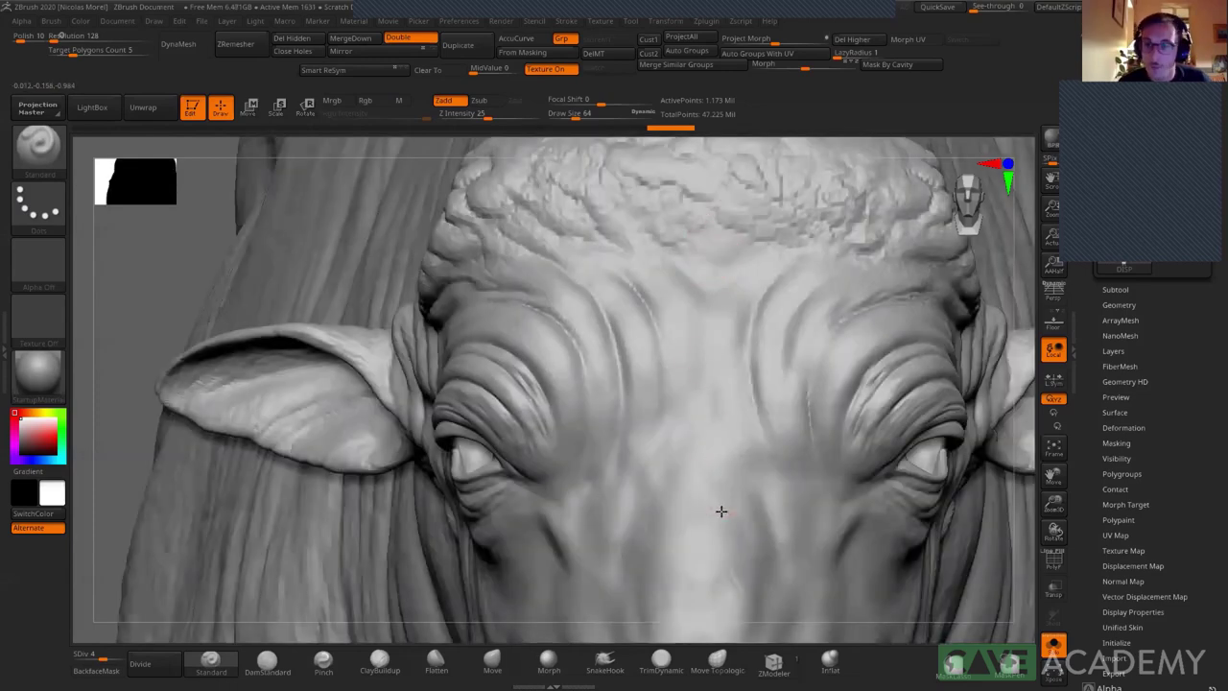
right_click_drag(721, 509, 720, 393, "alt")
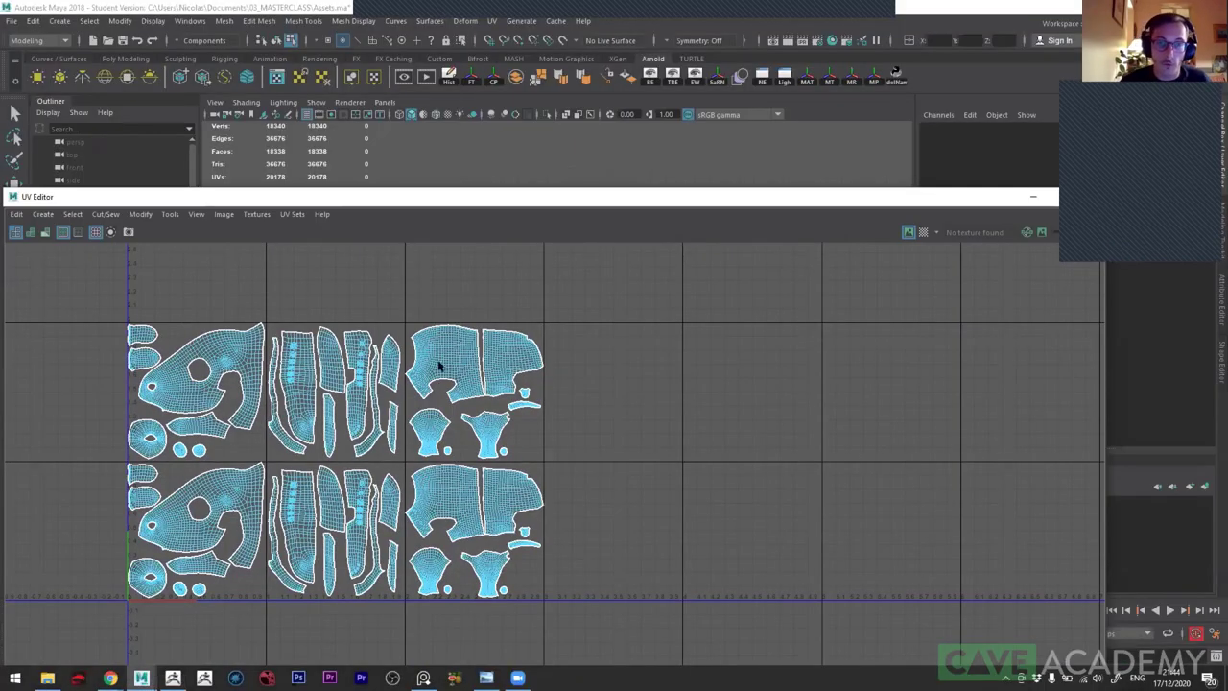
- Close Maya's UV layout window, reframe the bison front view, then bring up the Elephorse article
left_click(1041, 200)
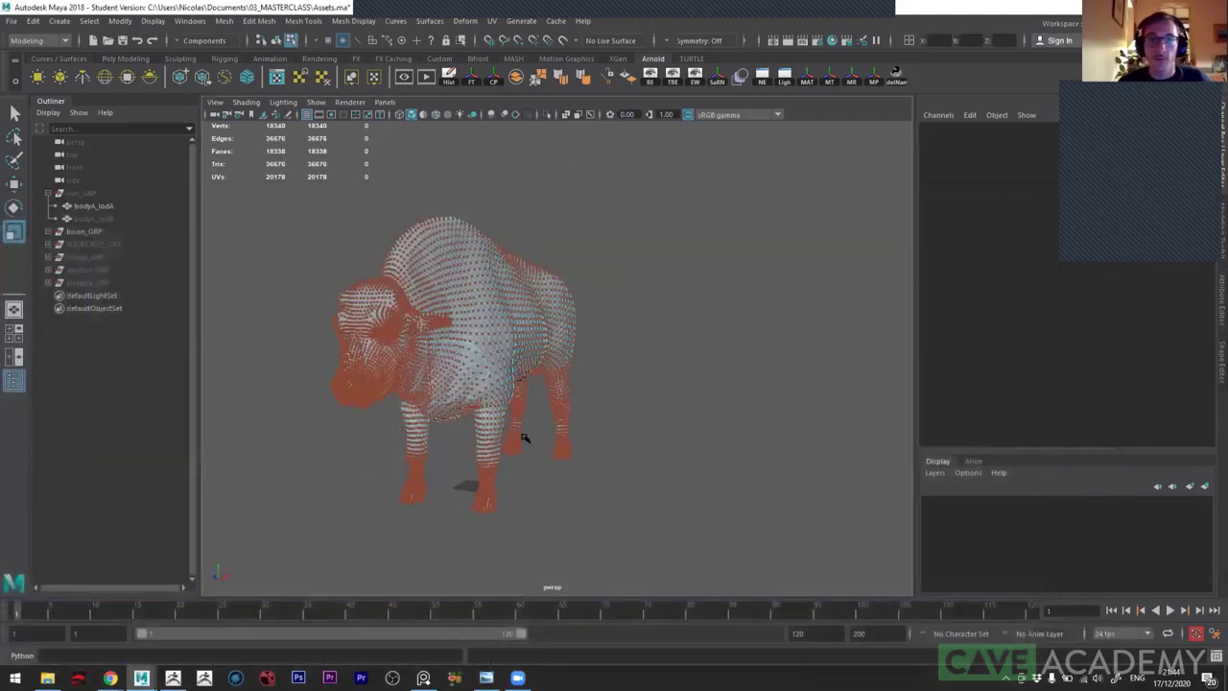
key("alt+Tab")
key("f")
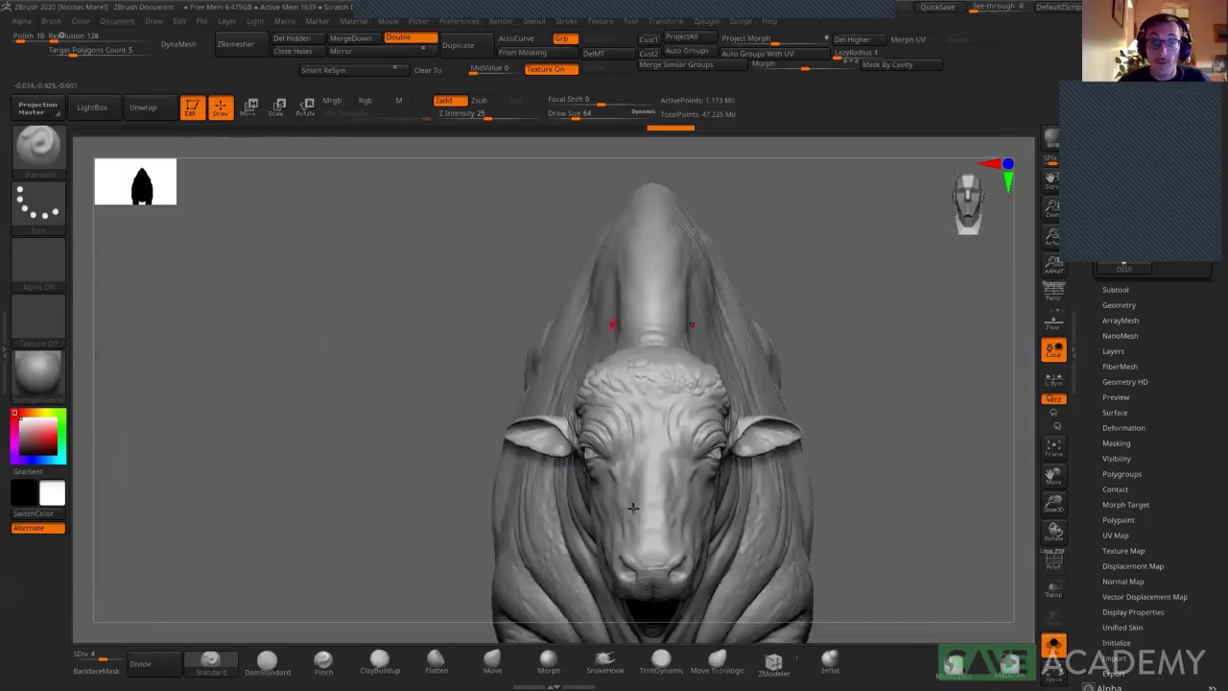
mouse_move(488, 356)
left_mouse_down()
mouse_move(461, 389)
mouse_move(480, 431)
left_mouse_up()
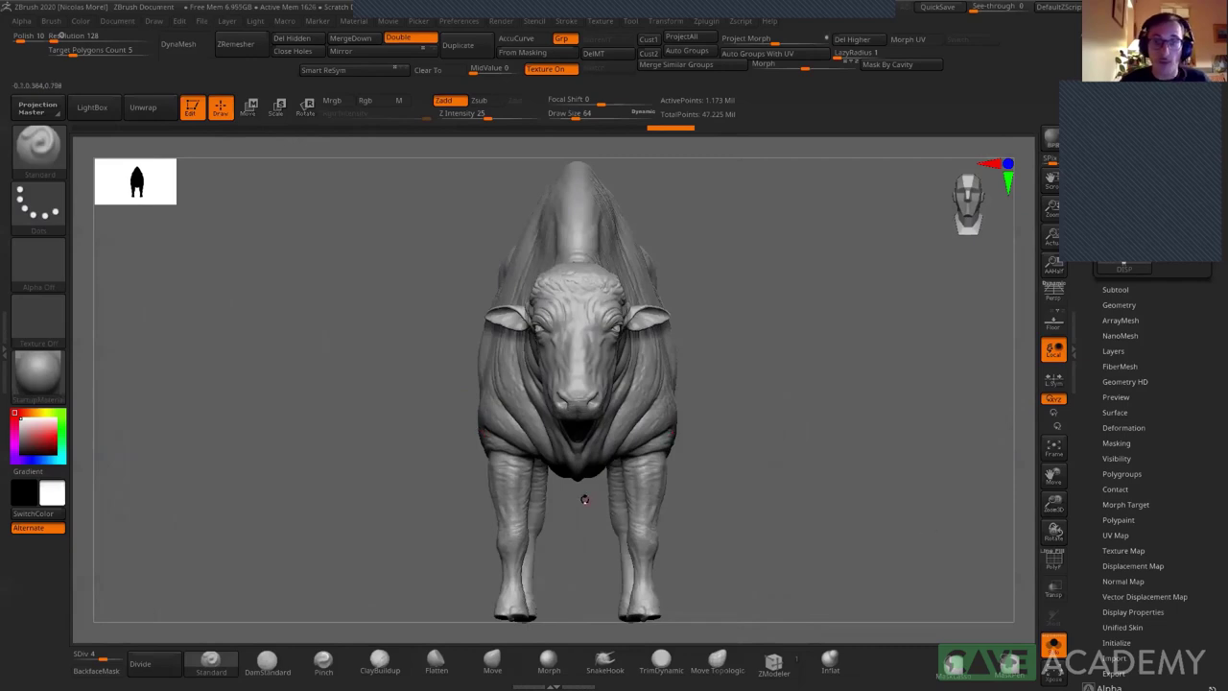
key("alt+Tab")
key("alt+Tab")
key("alt+Tab")
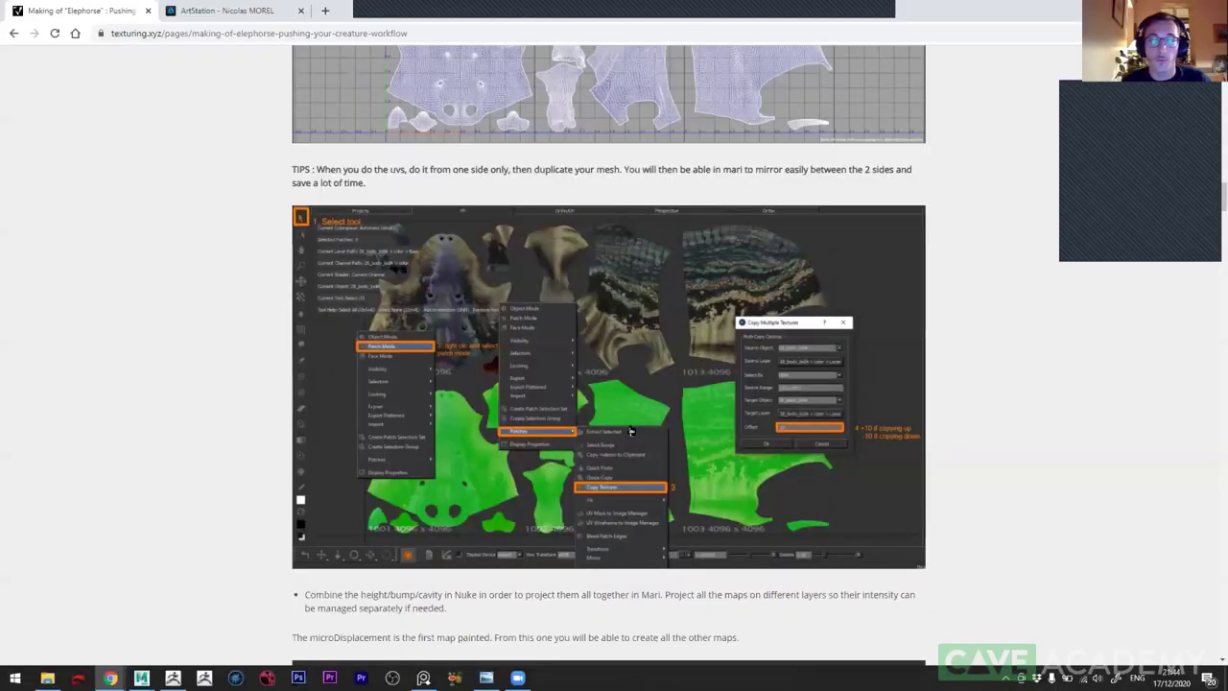
- Scroll the Elephorse article past the skin maps and node graph, then back up to the displacement sculpts
scroll(614, 442, "up", 1)
scroll(601, 460, "up", 2)
scroll(601, 459, "down", 1)
scroll(601, 459, "down", 5)
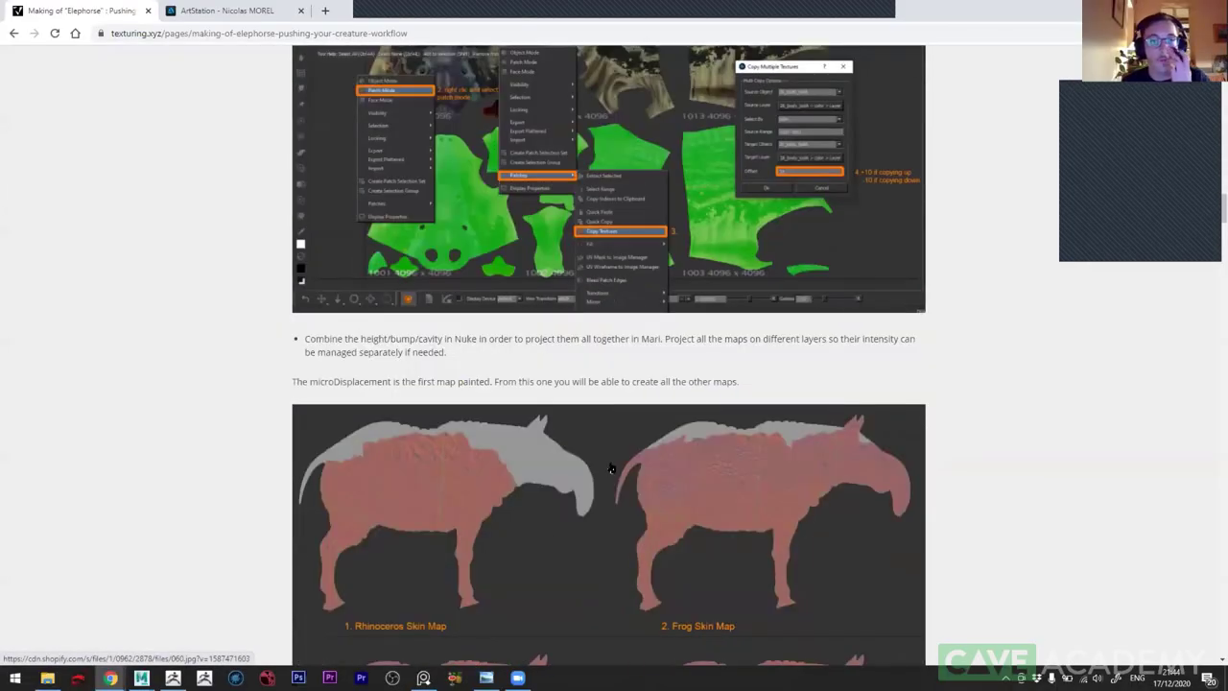
scroll(610, 467, "down", 3)
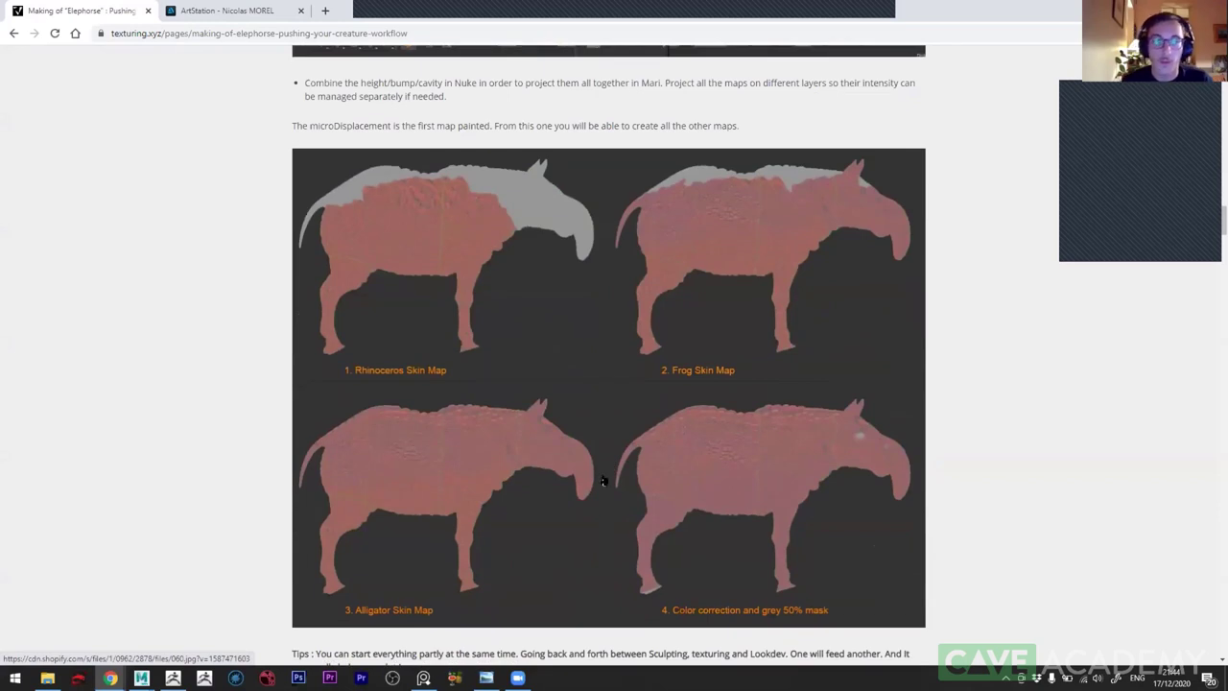
scroll(568, 467, "down", 3)
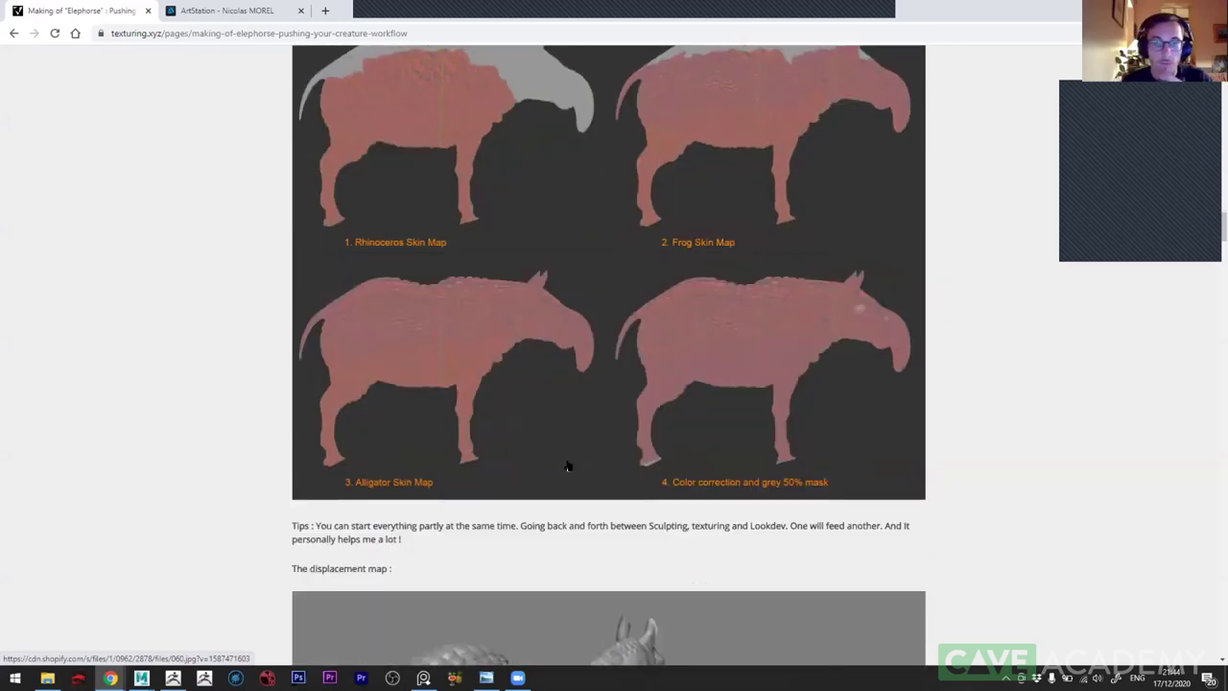
scroll(561, 466, "up", 3)
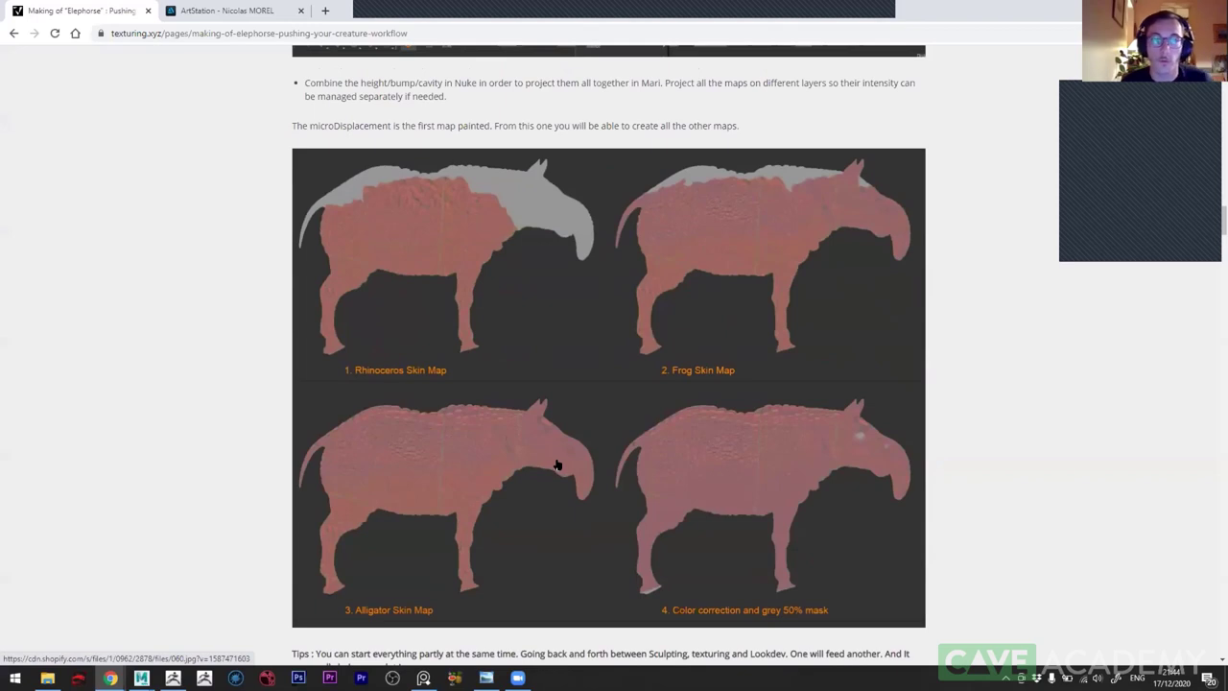
scroll(548, 465, "down", 3)
scroll(537, 480, "down", 3)
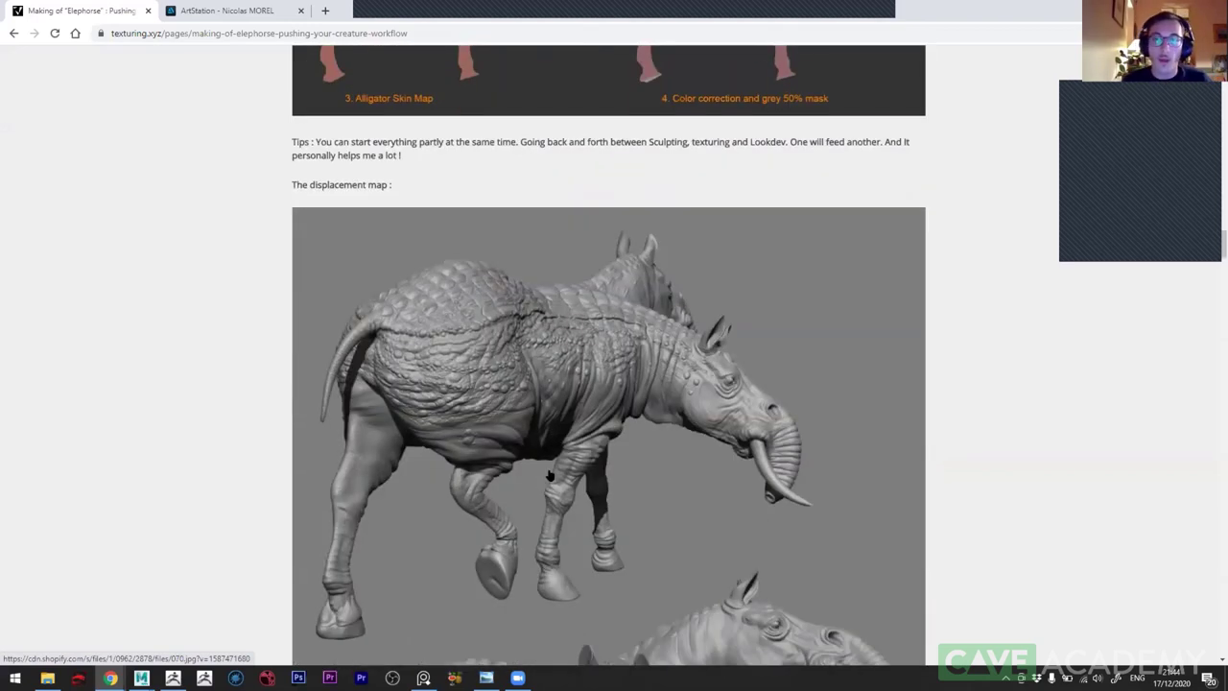
scroll(521, 500, "down", 4)
scroll(526, 499, "down", 8)
scroll(530, 498, "down", 5)
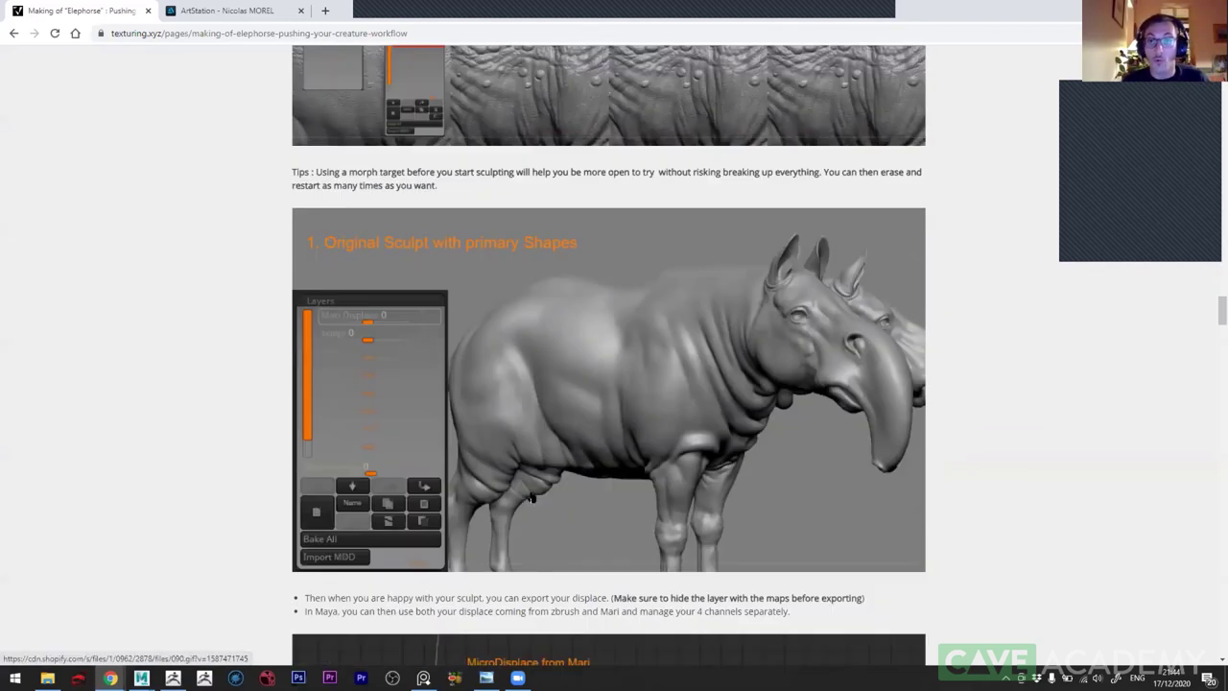
scroll(532, 497, "down", 4)
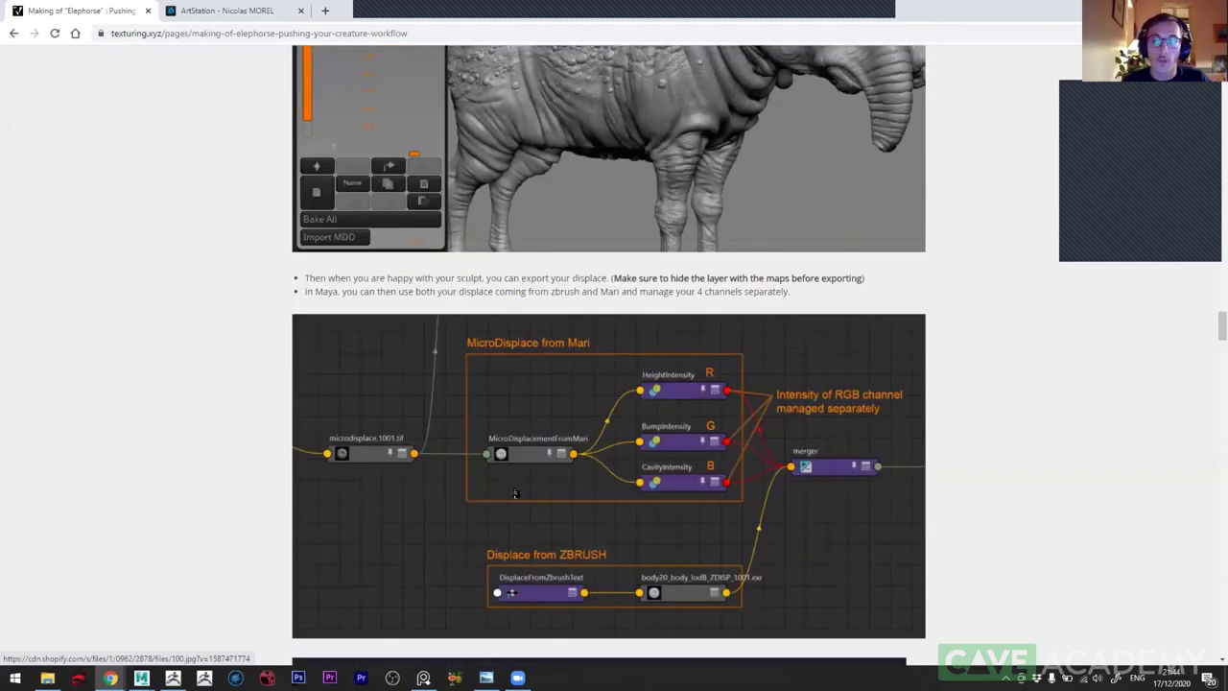
scroll(515, 480, "up", 8)
scroll(515, 467, "up", 5)
scroll(515, 466, "up", 5)
scroll(518, 463, "up", 1)
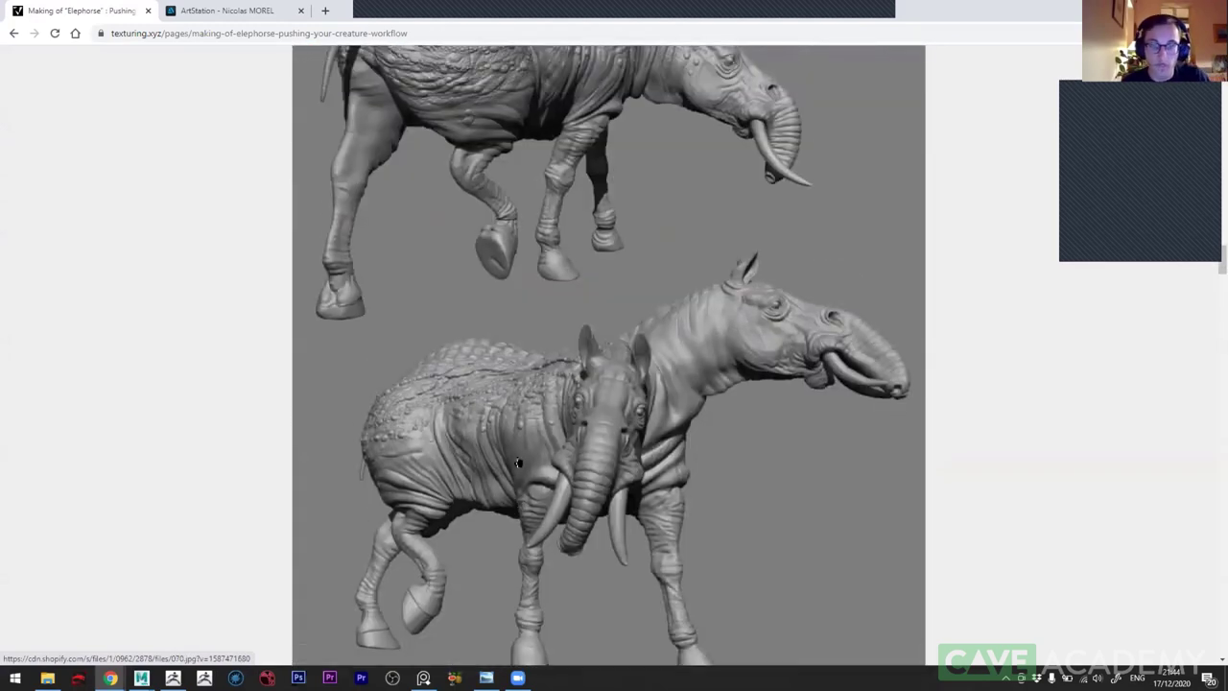
key("alt+Tab")
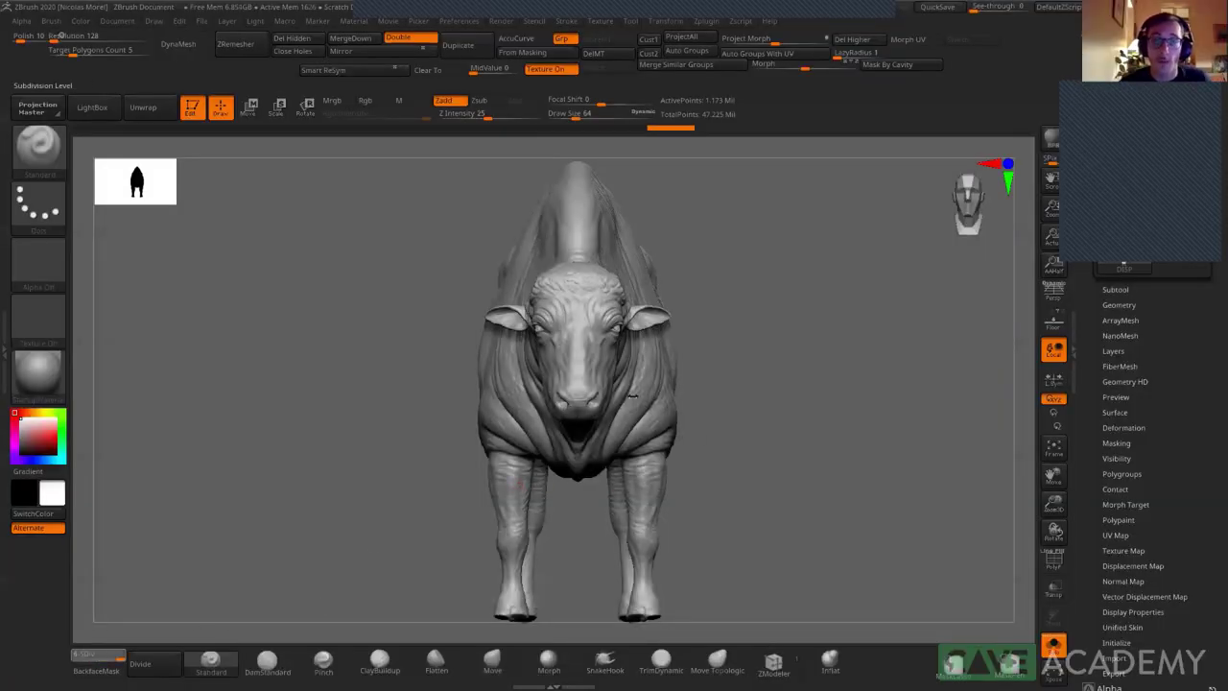
- Raise the bison to SDiv 6 (18.778 Mil points), turn it three-quarter side-on, then return to Maya
key("d")
key("d")
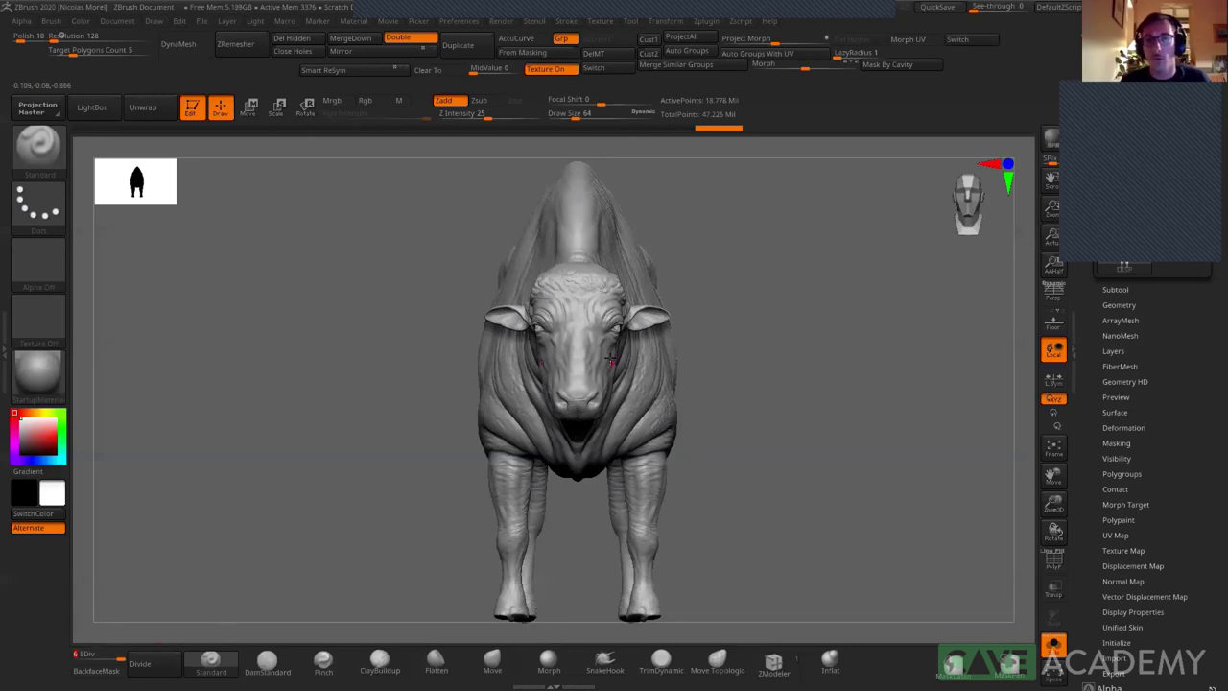
right_click_drag(604, 389, 655, 412)
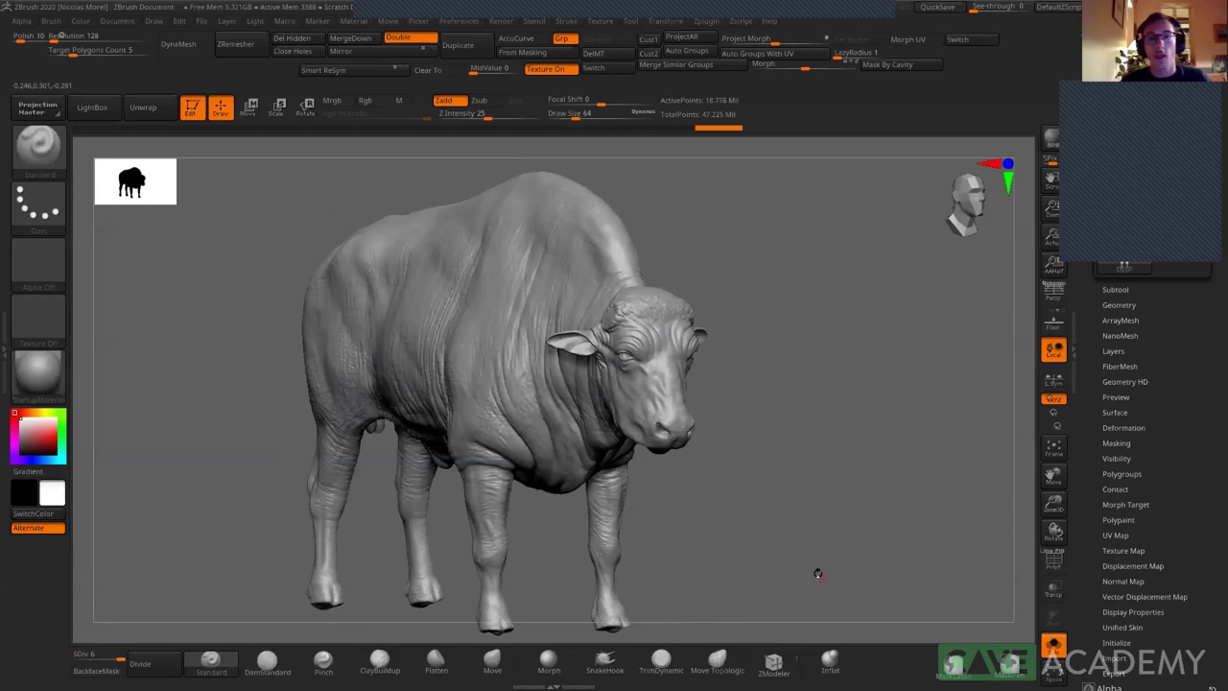
mouse_move(746, 397)
right_mouse_down()
mouse_move(658, 480)
mouse_move(681, 470)
right_mouse_up()
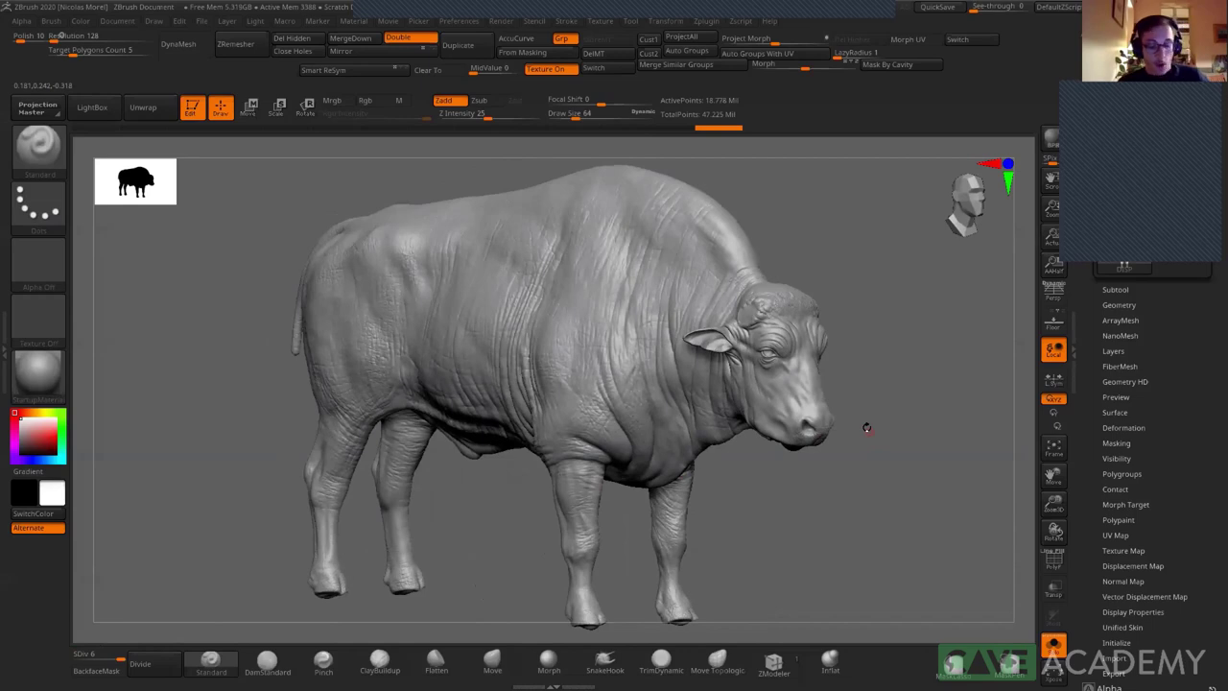
key("alt+Tab")
key("alt+Tab")
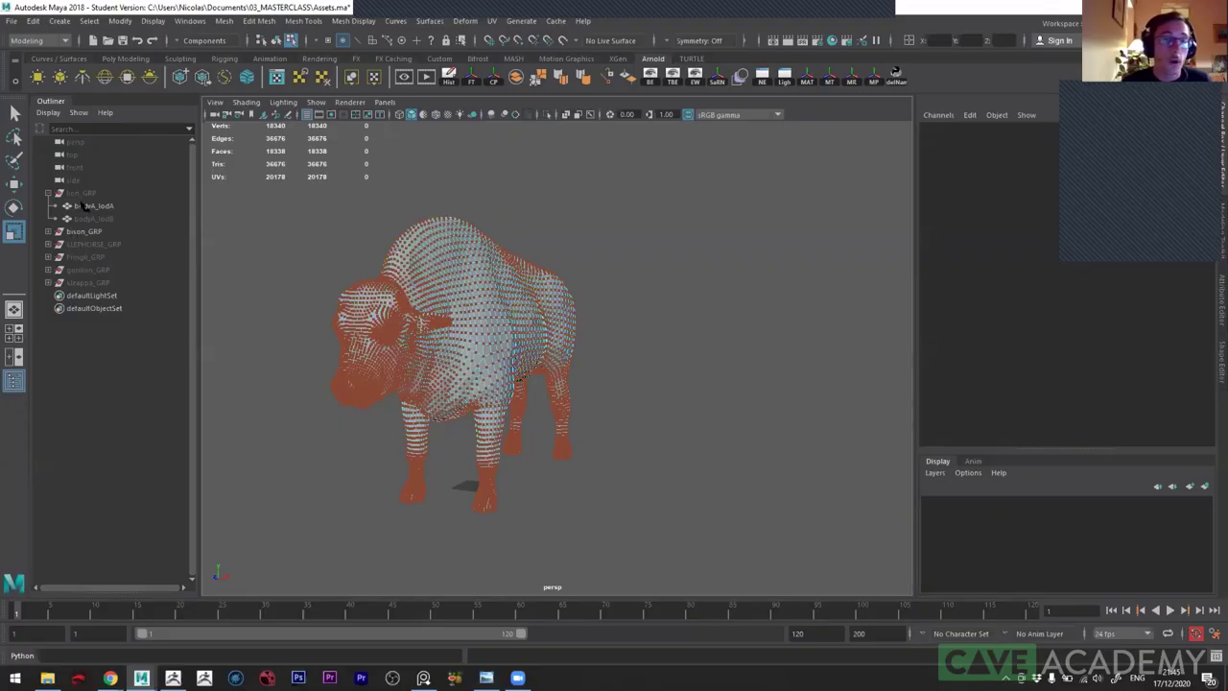
- Hide bison_GRP in the Outliner and briefly unhide the Fringii lizard group to look at it
left_click(82, 194)
left_click(48, 193)
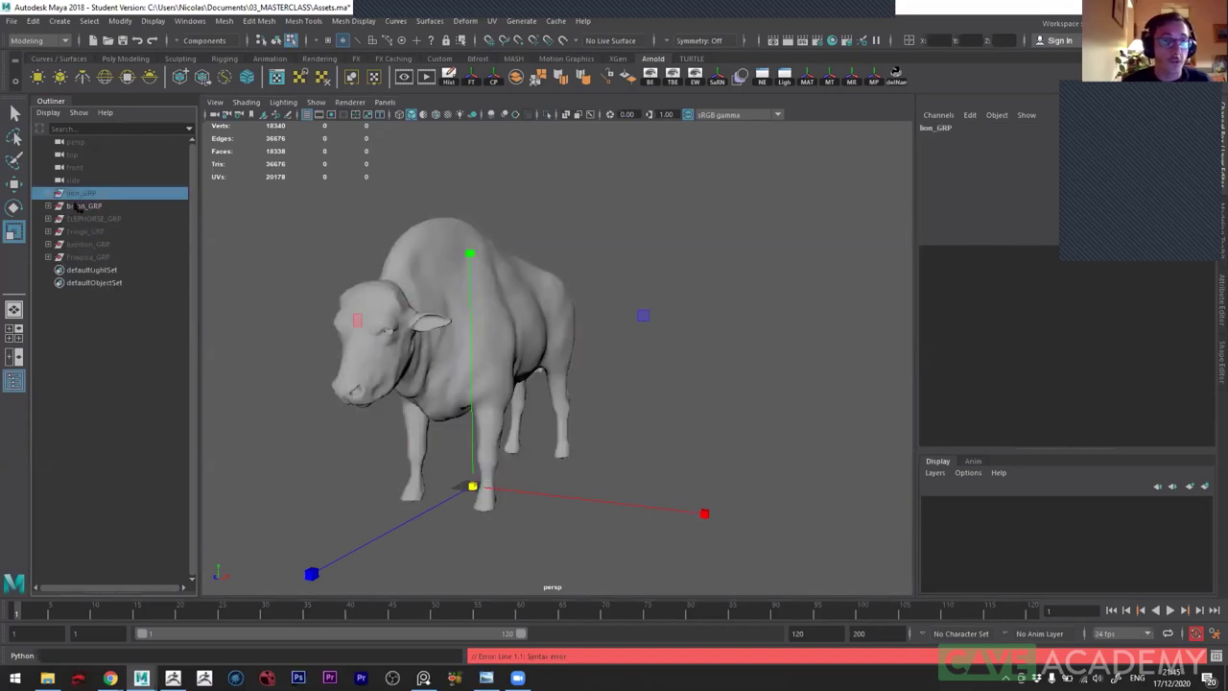
left_click(82, 206)
key("h")
left_click(125, 218)
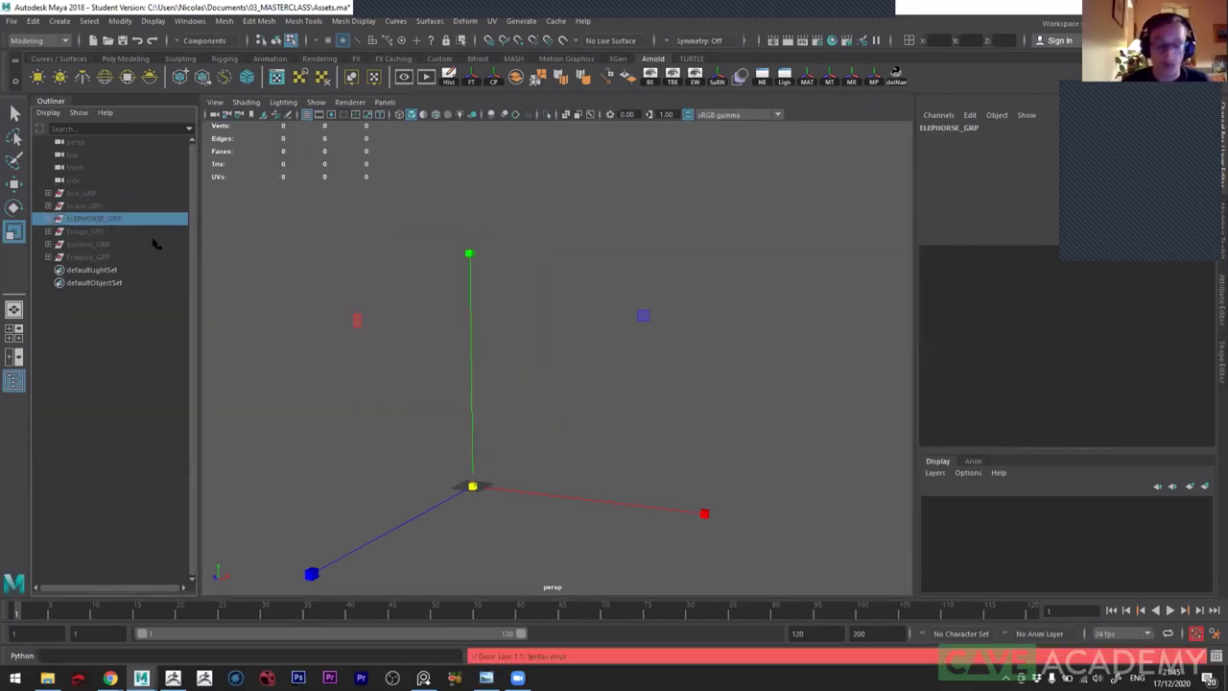
left_click(105, 233)
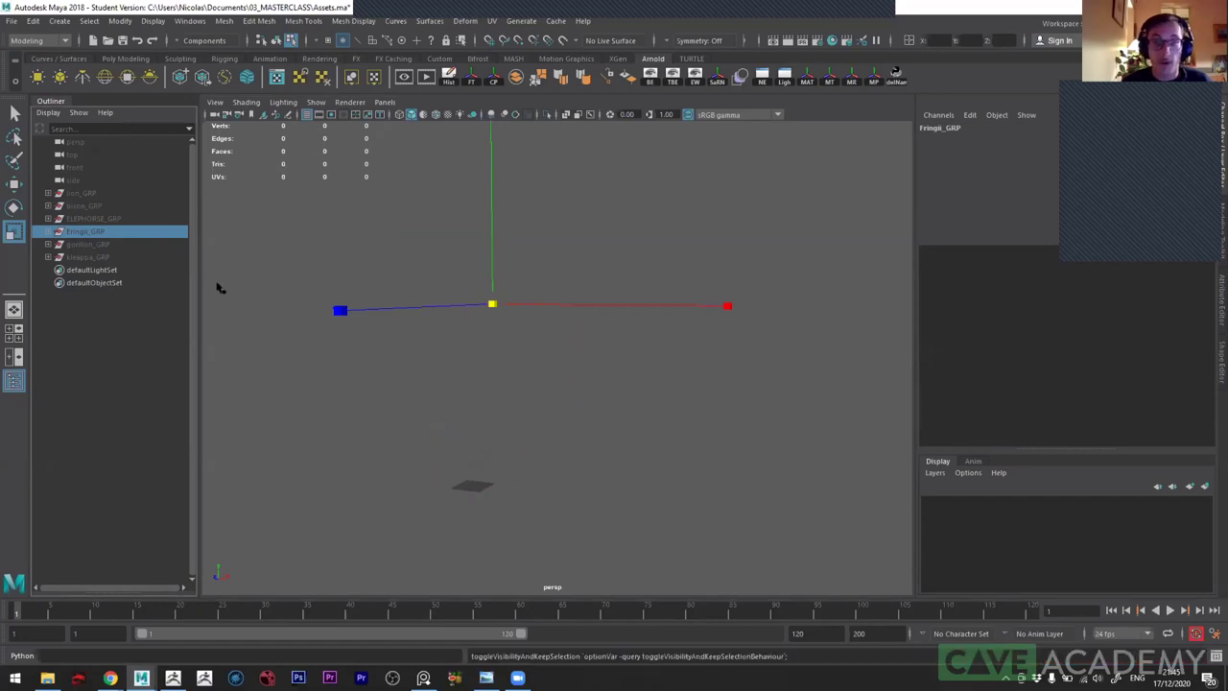
key("h")
left_click(255, 372)
mouse_move(255, 372)
left_mouse_down("alt")
mouse_move(432, 465)
mouse_move(316, 356)
left_mouse_up("alt")
- Hide Fringii_GRP again, show gorillon_GRP and orbit around it, then bring Chrome forward
left_click(101, 233)
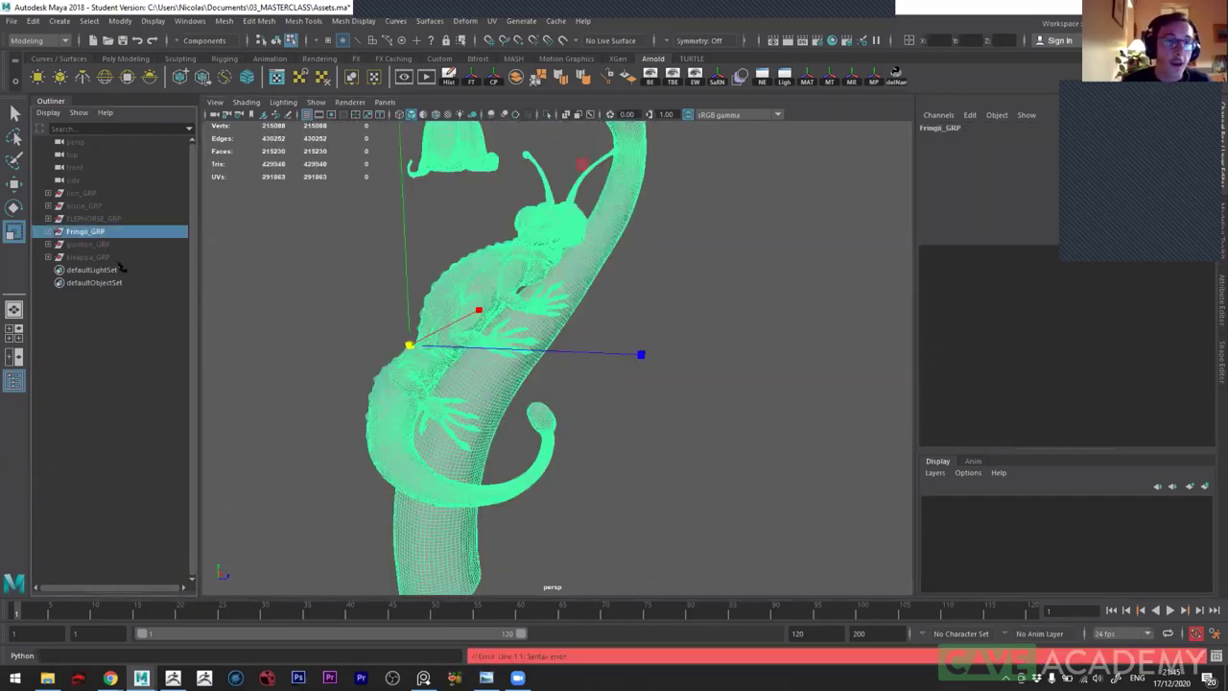
key("h")
left_click(101, 245)
key("h")
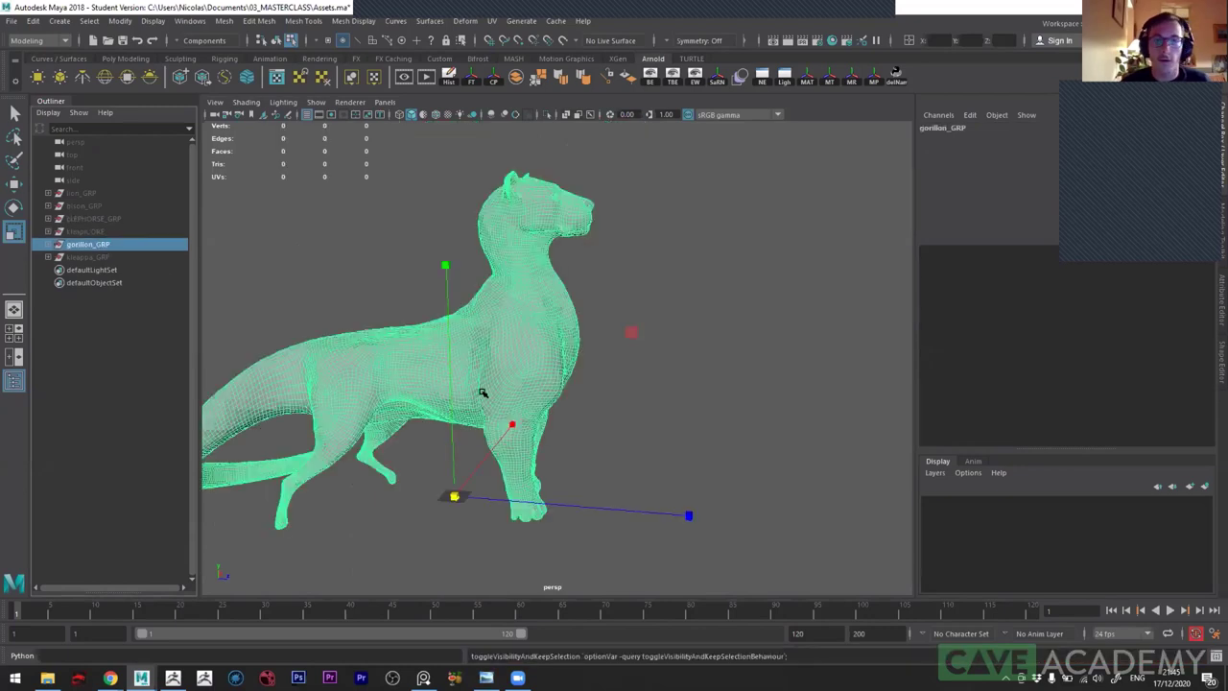
left_click_drag(427, 556, 316, 542, "alt")
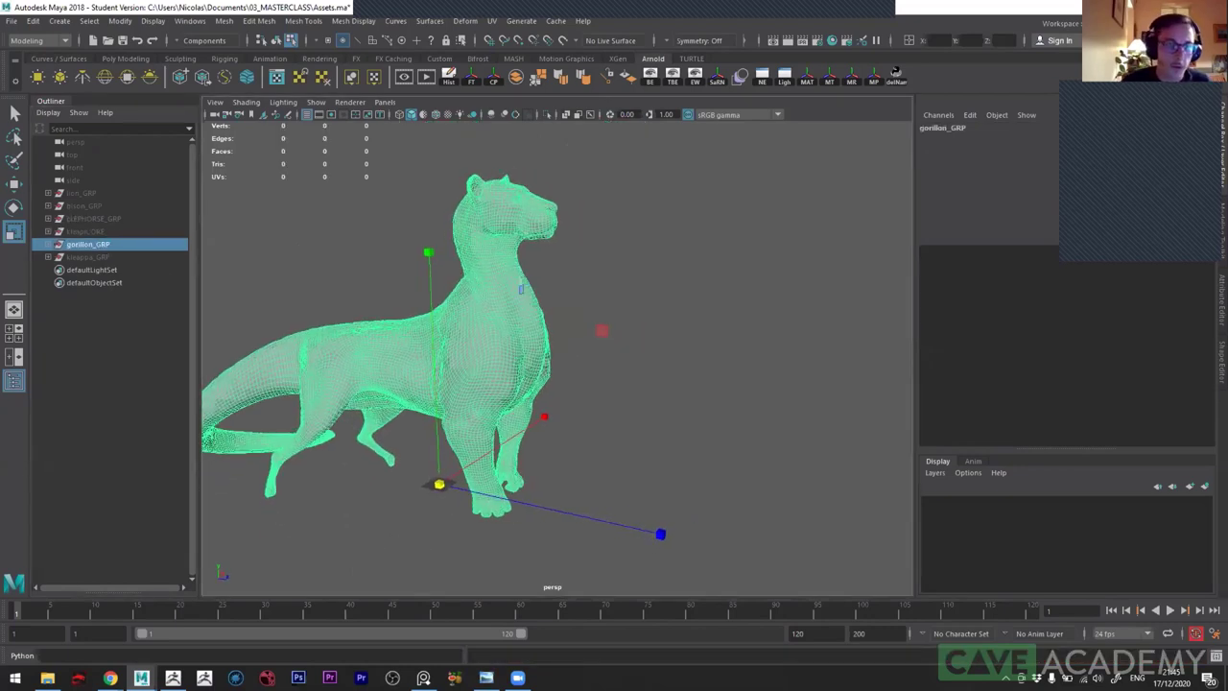
left_click(74, 631)
- View the Gorillon artwork page on ArtStation, go back and open the Kleappa page, then return to Maya
left_click(211, 9)
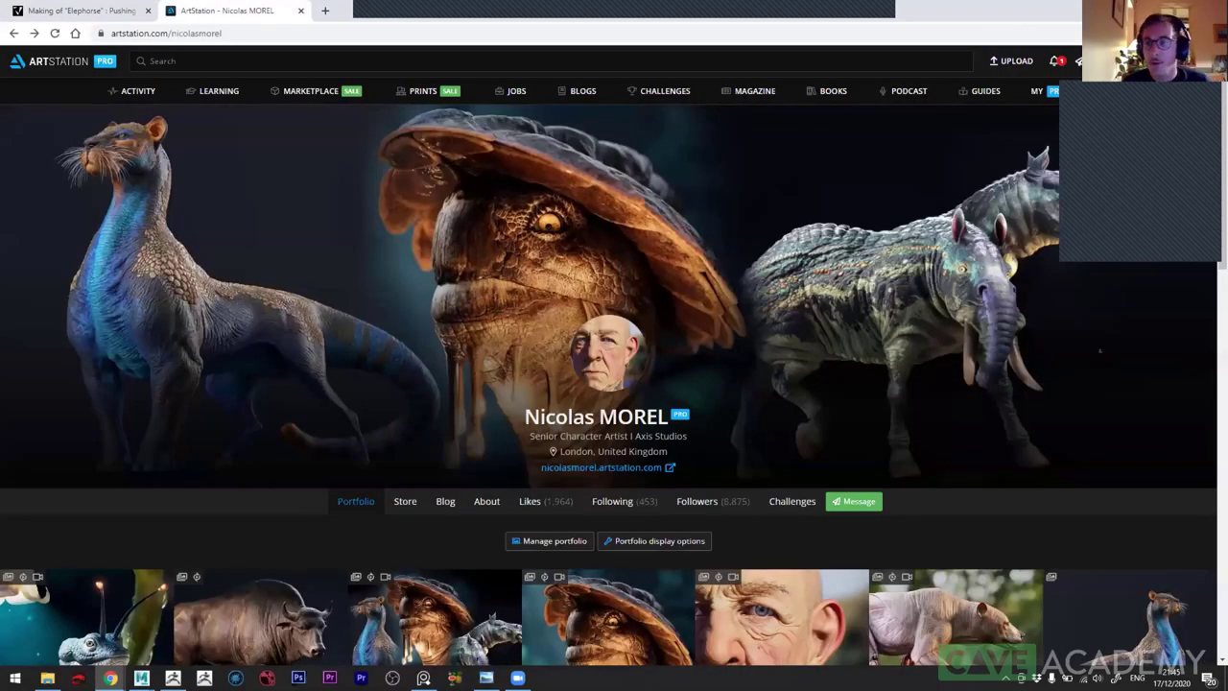
left_click(1128, 614)
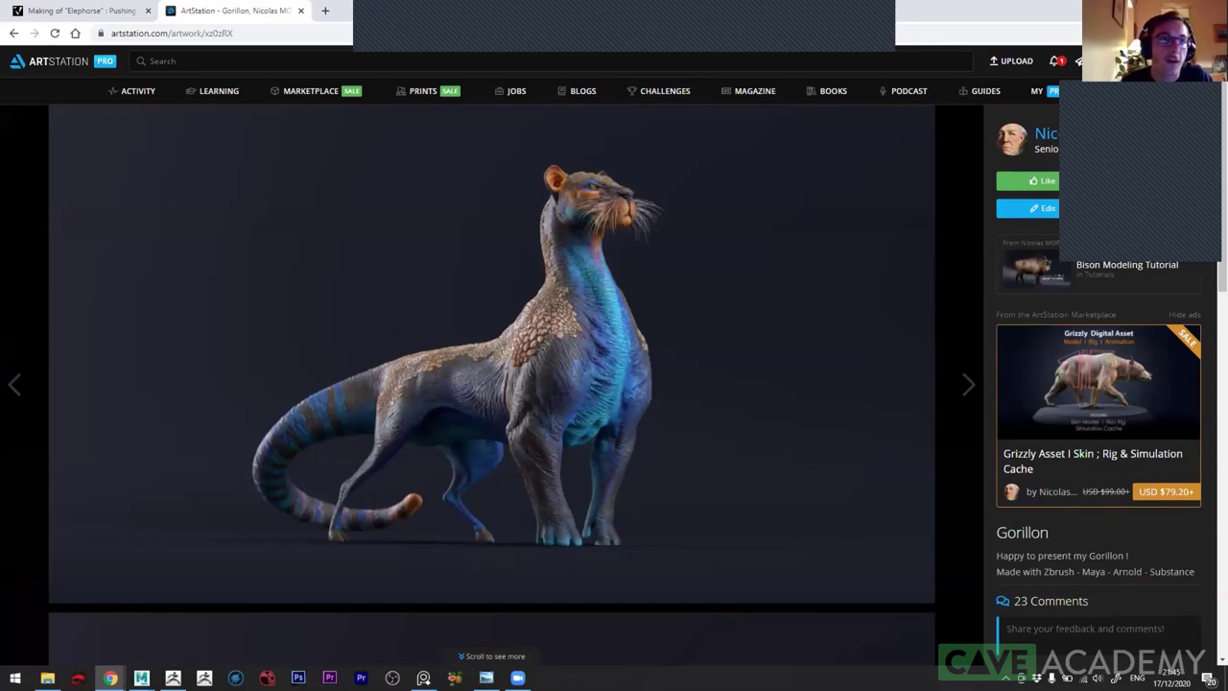
key("alt+Left")
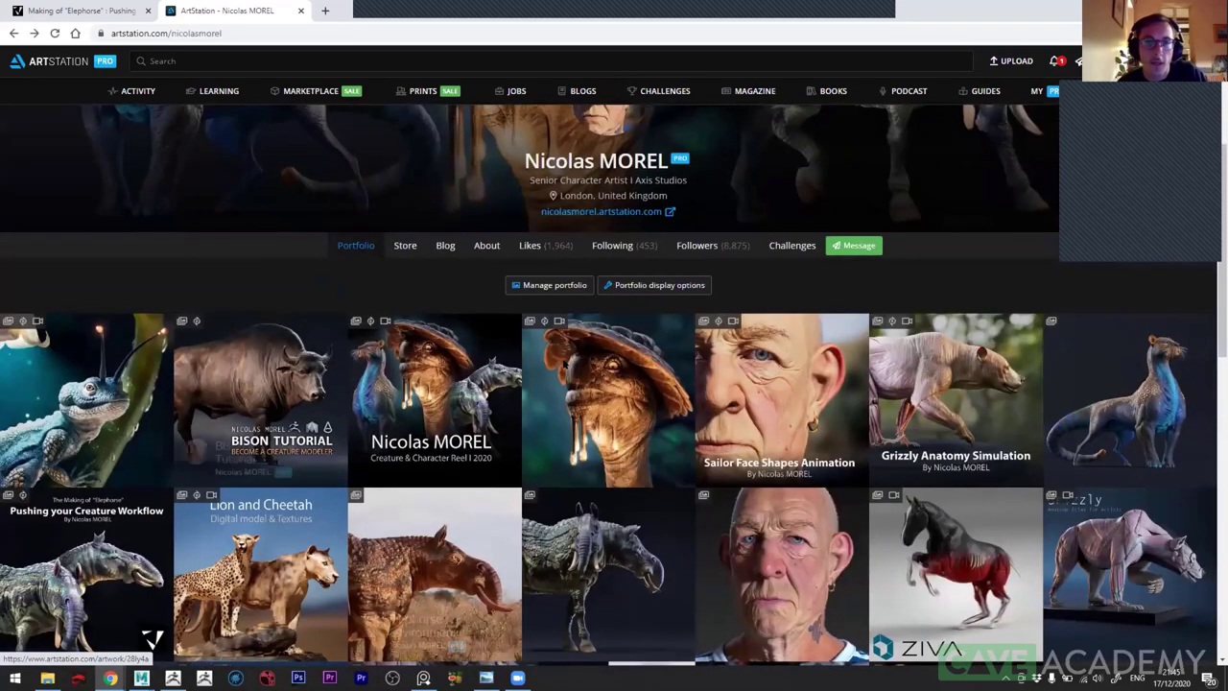
left_click(557, 349)
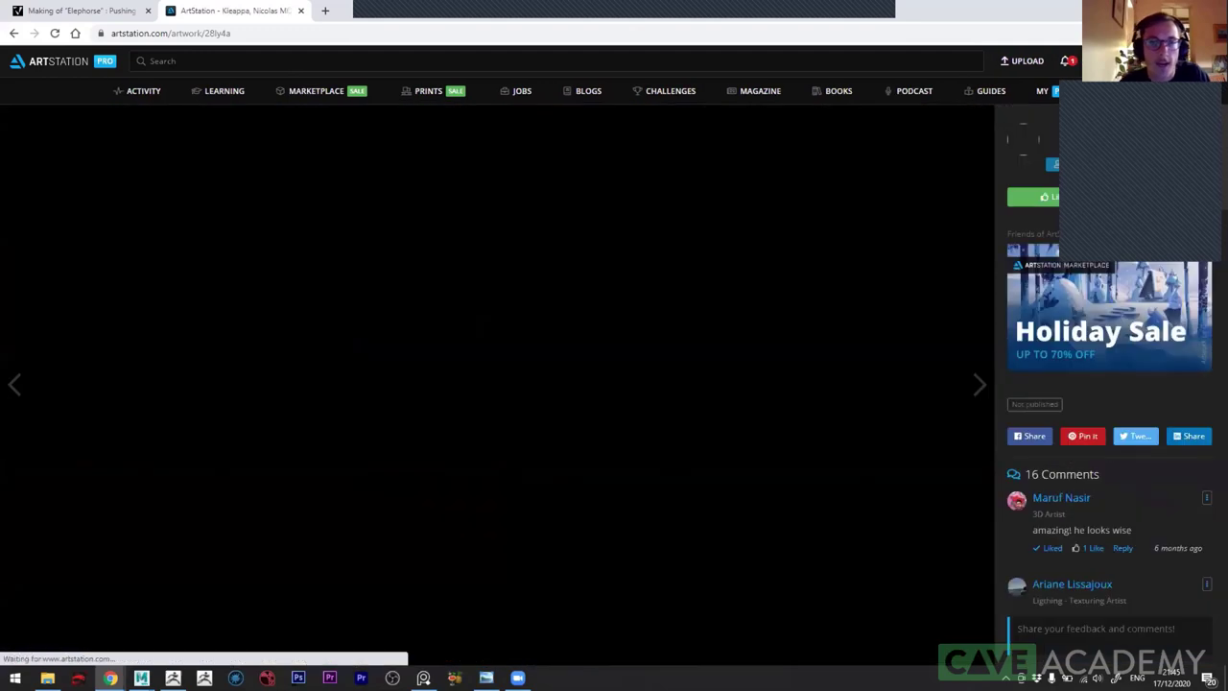
key("alt+Tab")
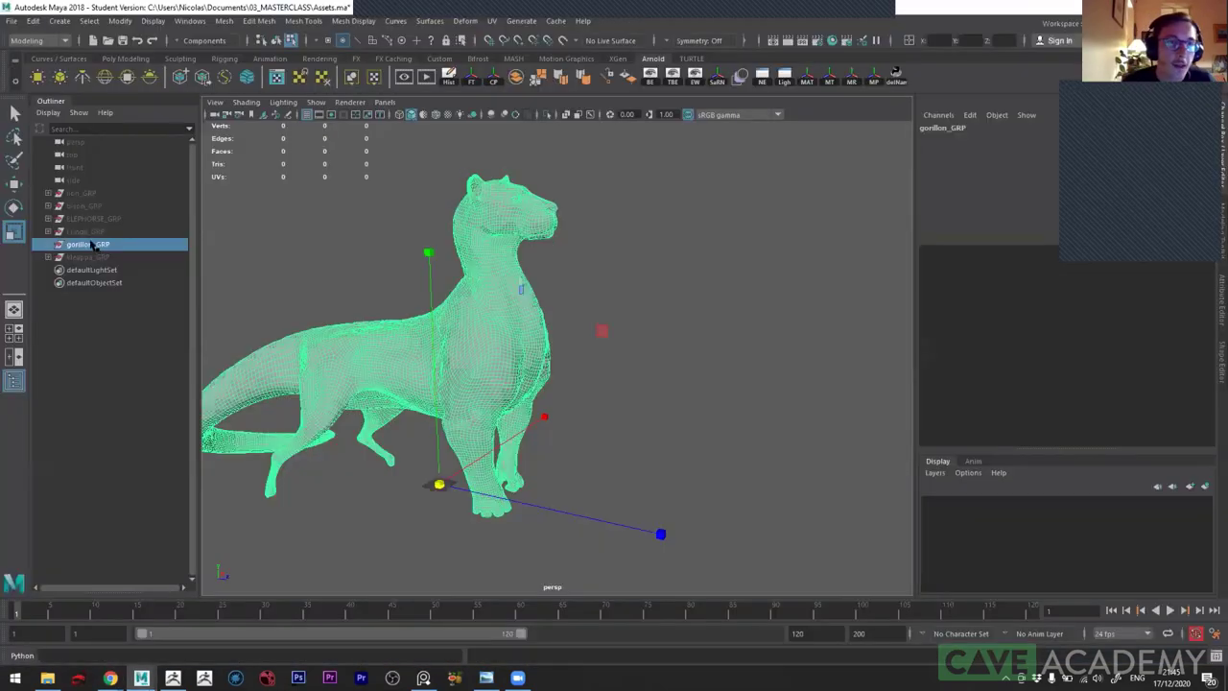
- Hide the gorillon, unhide kleappa_GRP and orbit around the long-necked Kleappa head
key("ctrl+h")
left_click(96, 258)
key("shift+h")
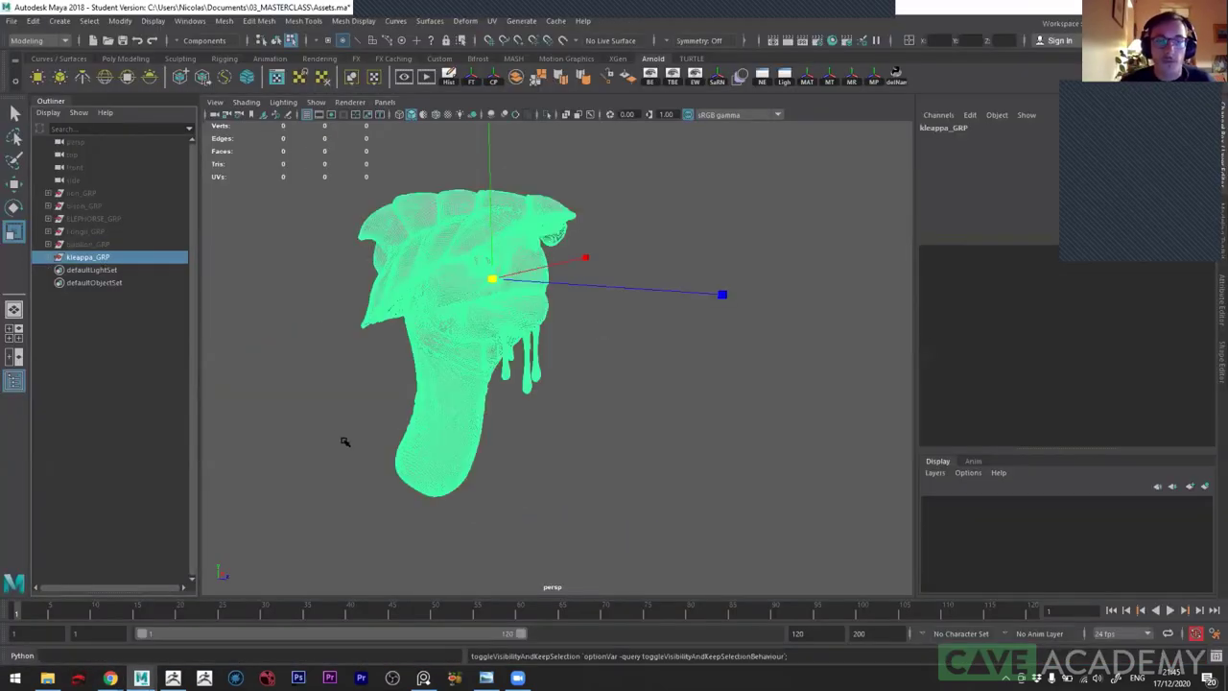
left_click(528, 502)
mouse_move(528, 501)
left_mouse_down("alt")
mouse_move(422, 307)
mouse_move(512, 371)
left_mouse_up("alt")
scroll(504, 370, "up", 3)
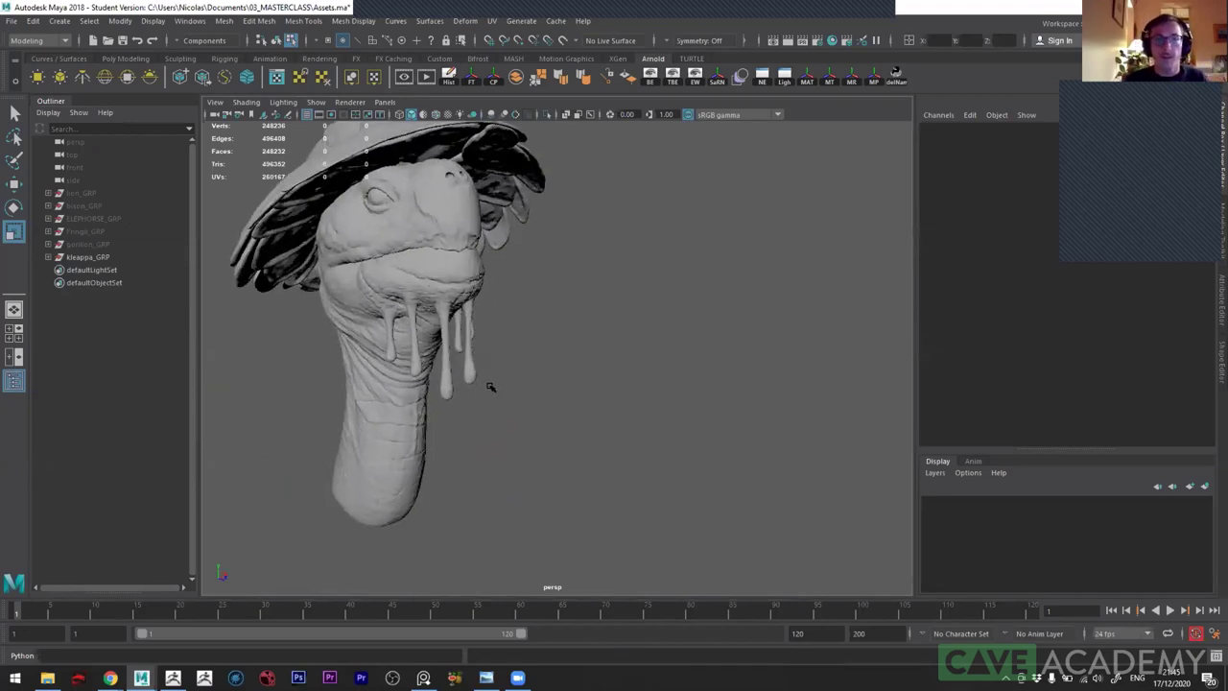
left_click_drag(483, 404, 590, 463, "alt")
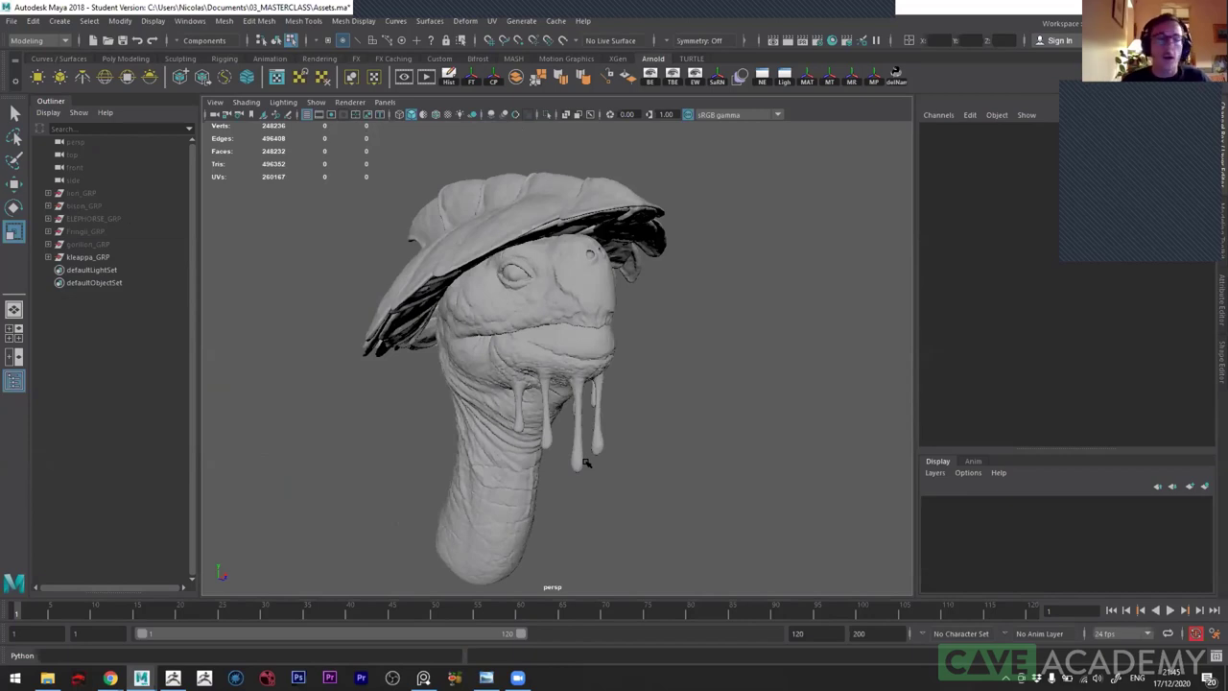
left_click_drag(641, 454, 601, 458, "alt")
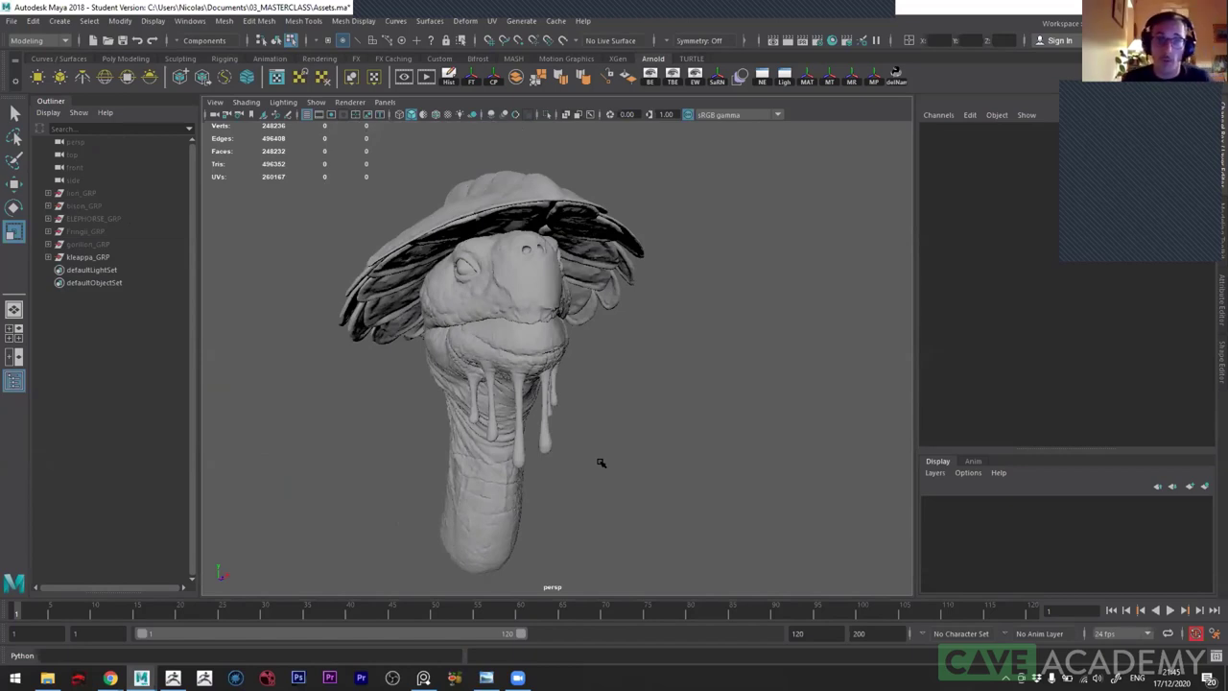
left_click_drag(563, 453, 494, 398, "alt")
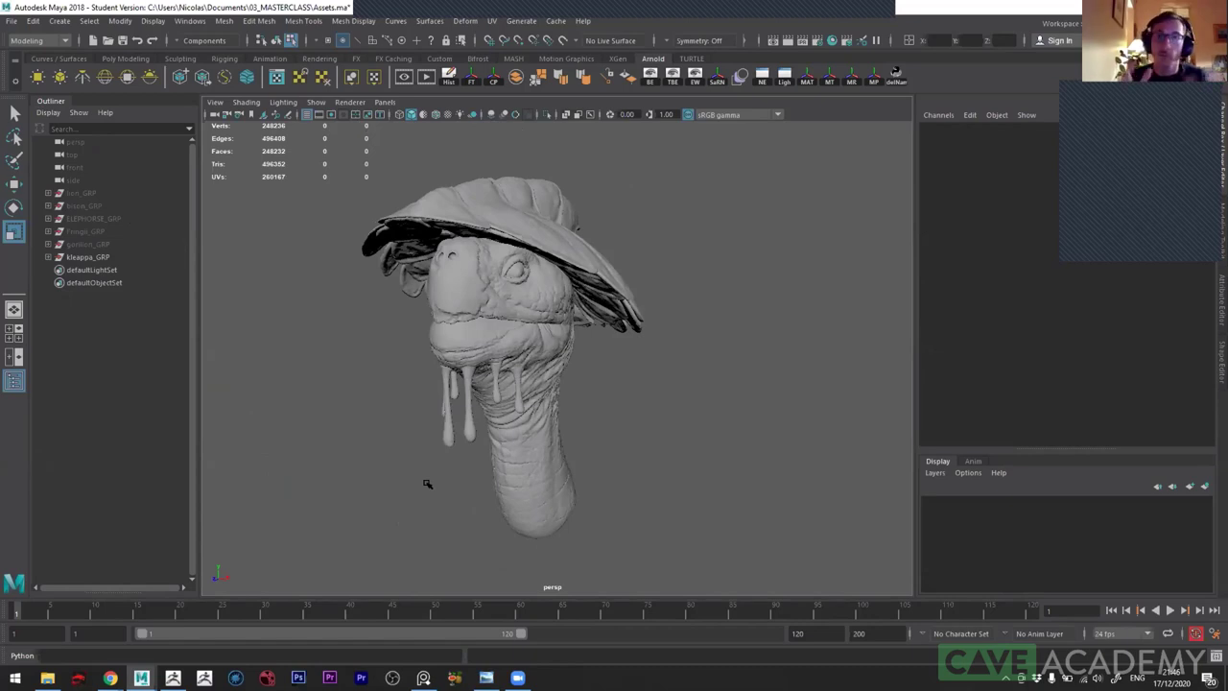
- Select the Kleappa head and neck mesh as a whole object
left_click(479, 321)
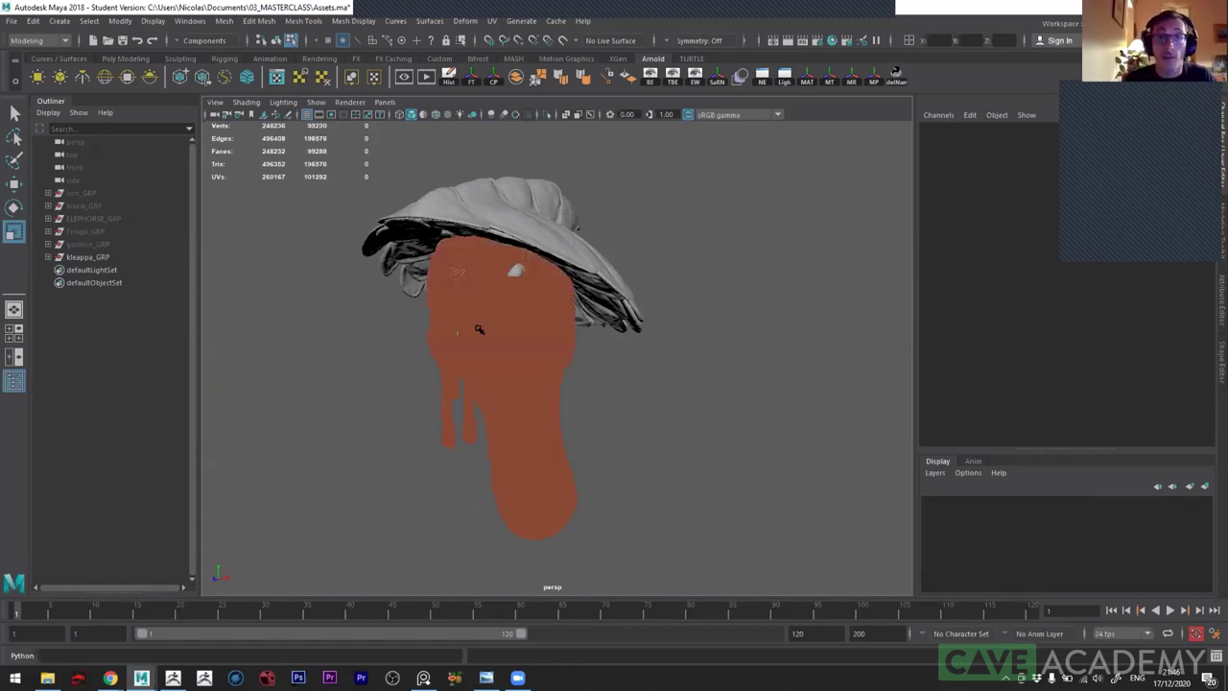
right_click_drag(498, 307, 562, 295)
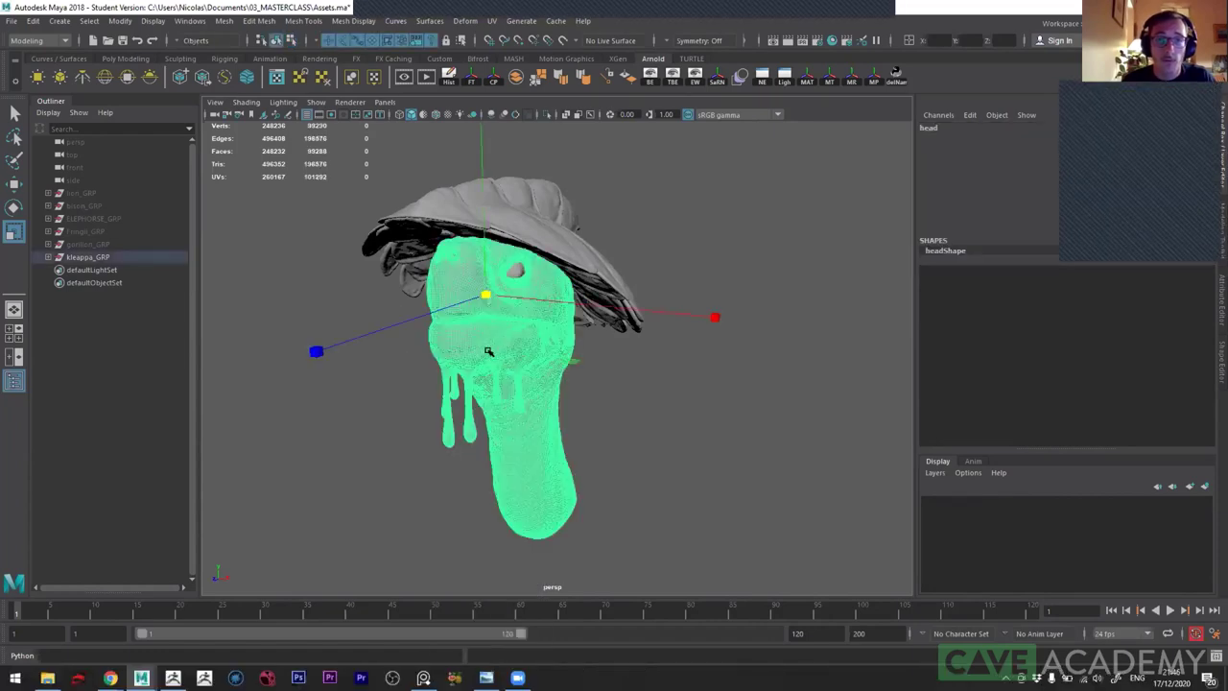
left_click(492, 21)
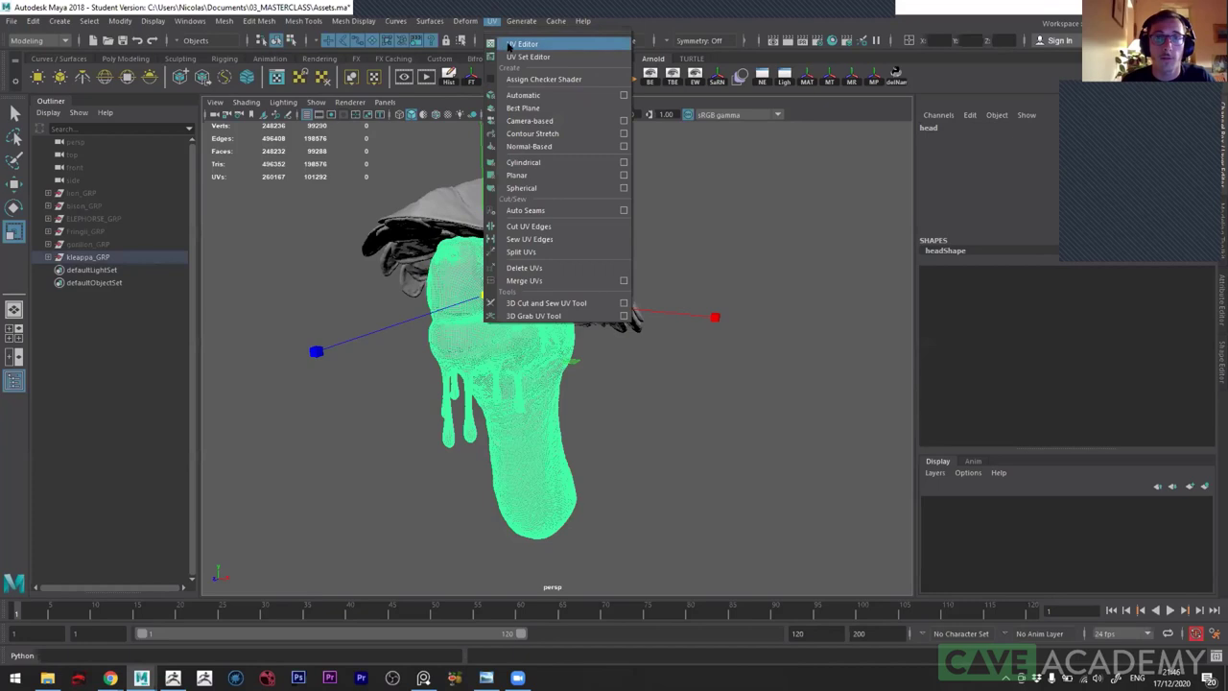
- Inspect the Kleappa head's UV shells in a floating UV Editor, then close it
left_click(510, 45)
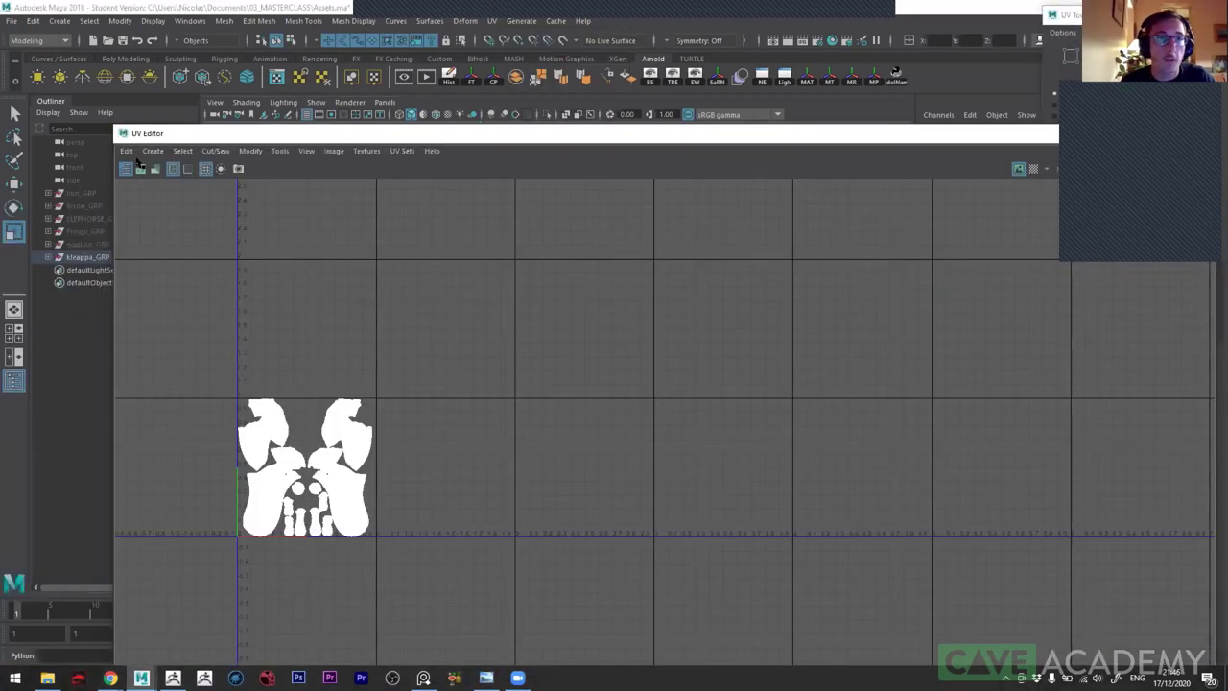
mouse_move(138, 135)
left_mouse_down()
mouse_move(639, 297)
mouse_move(393, 187)
left_mouse_up()
scroll(407, 391, "up", 3)
scroll(355, 451, "up", 3)
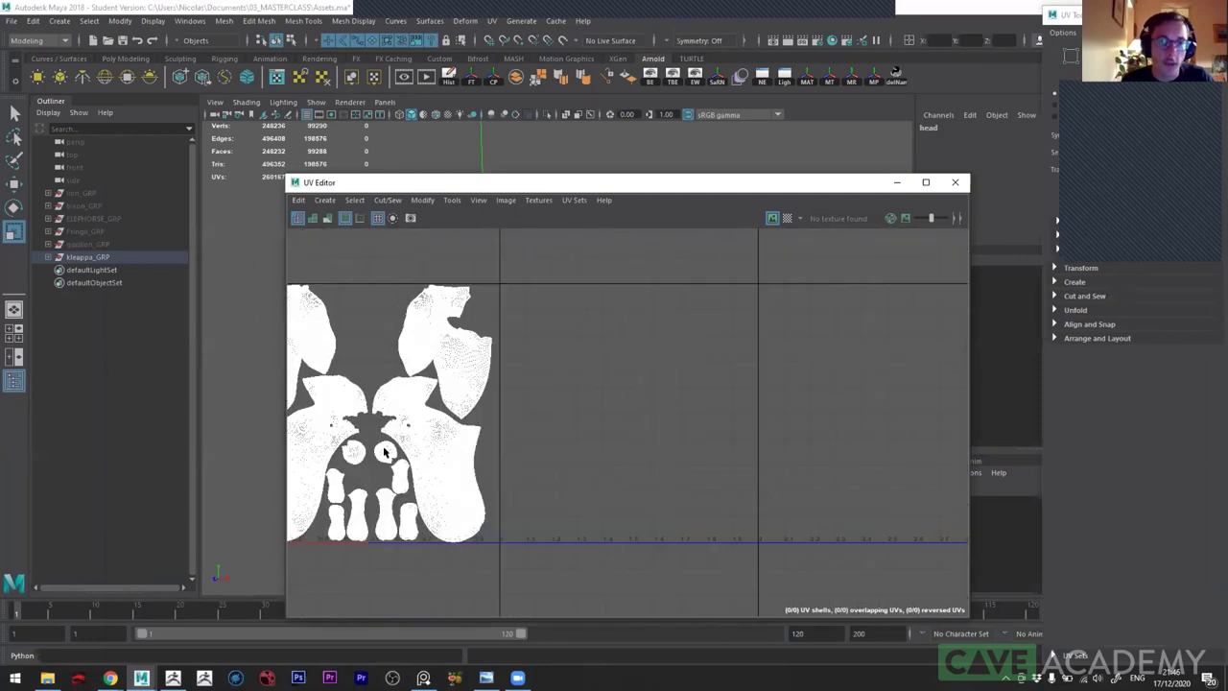
middle_click_drag(297, 427, 411, 419, "alt")
scroll(558, 472, "up", 2)
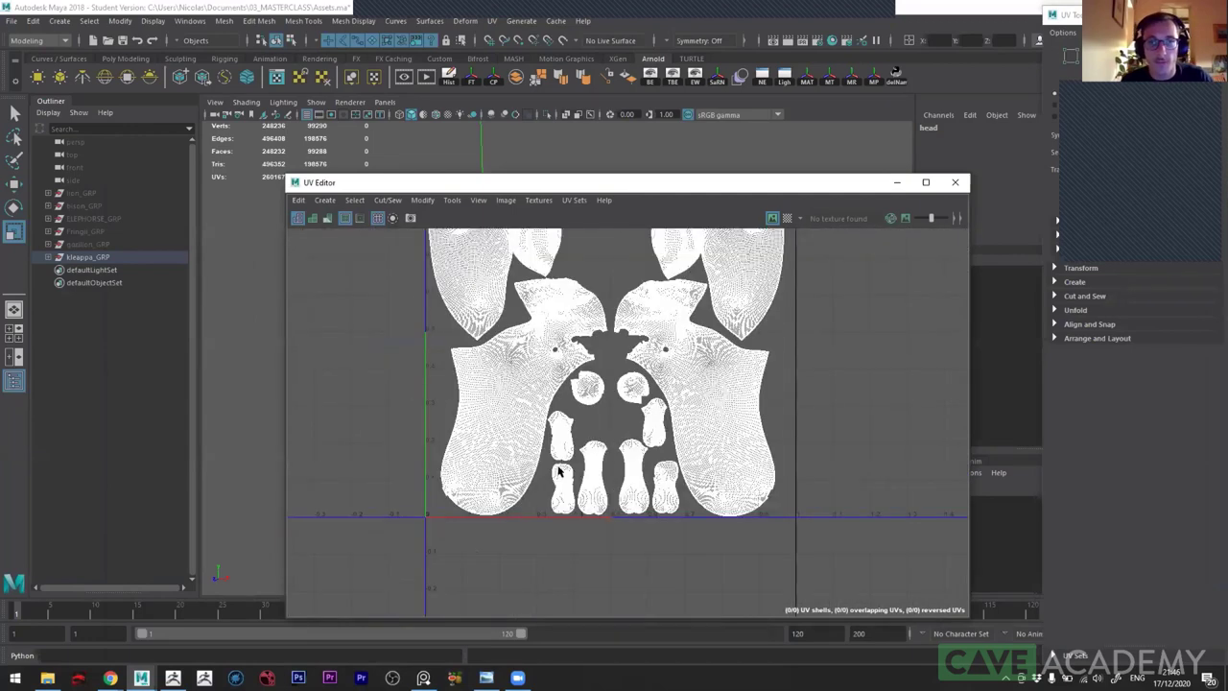
scroll(487, 406, "down", 3)
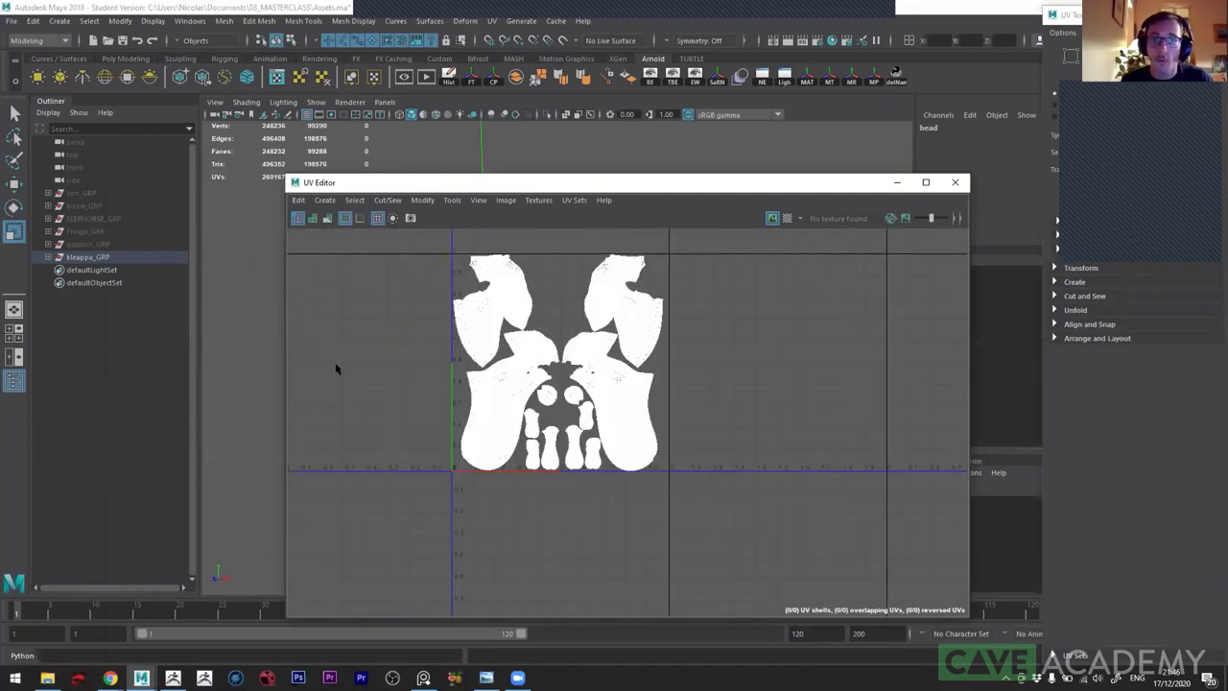
left_click(91, 270)
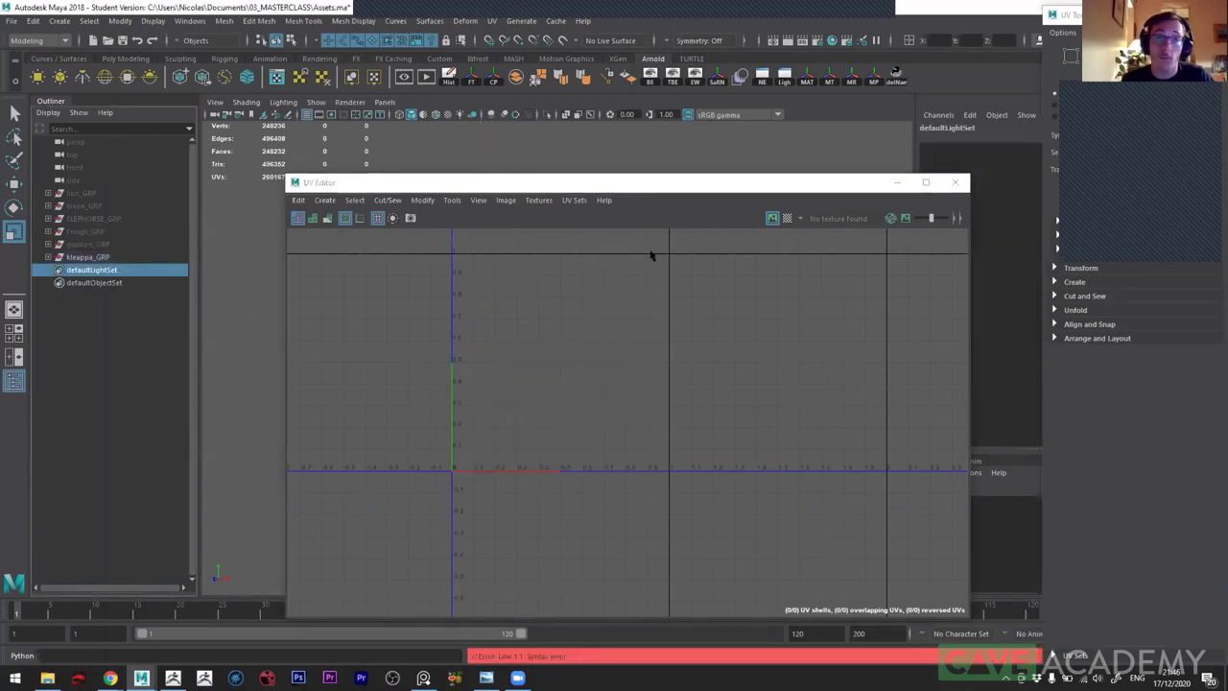
left_click(896, 182)
- Hide kleappa_GRP, unhide Fringii_GRP and orbit around the lizard on its branch
left_click(85, 256)
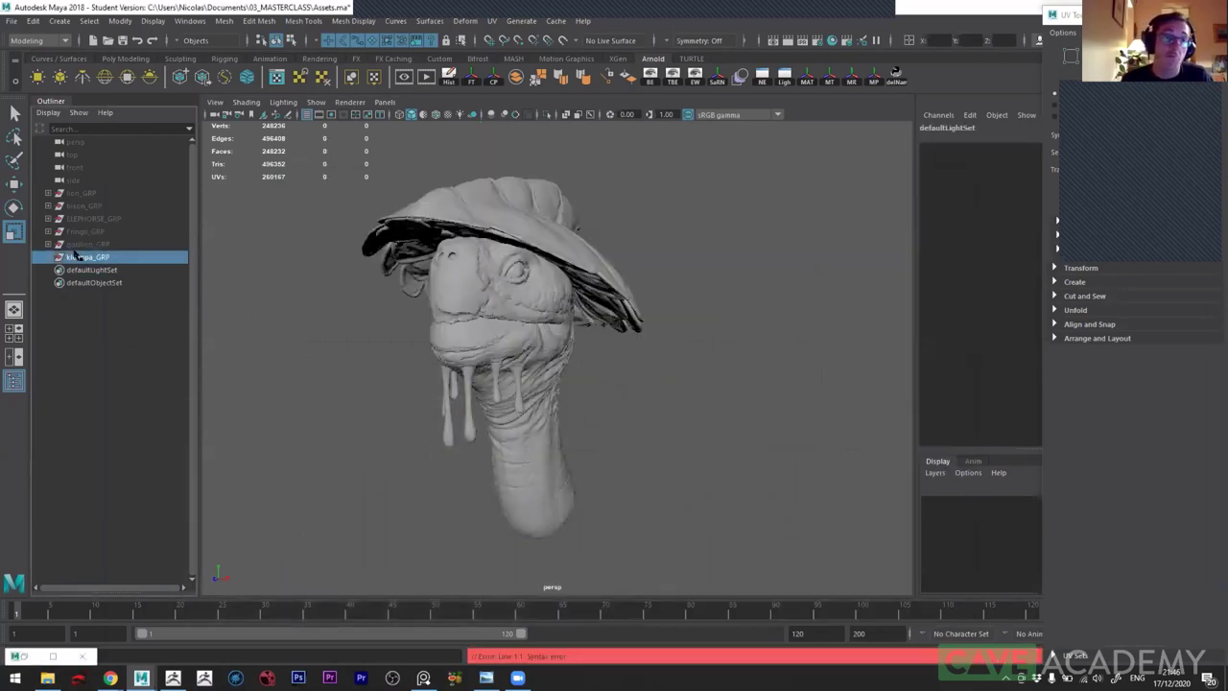
key("ctrl+h")
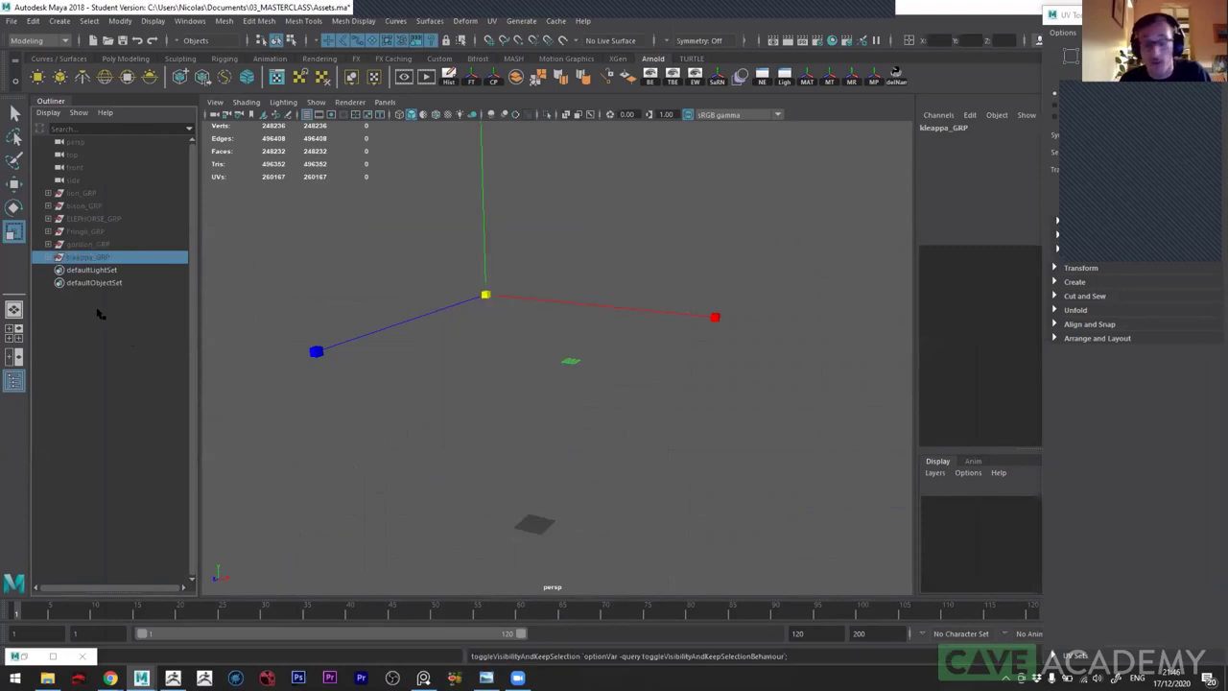
left_click(96, 245)
left_click(89, 232)
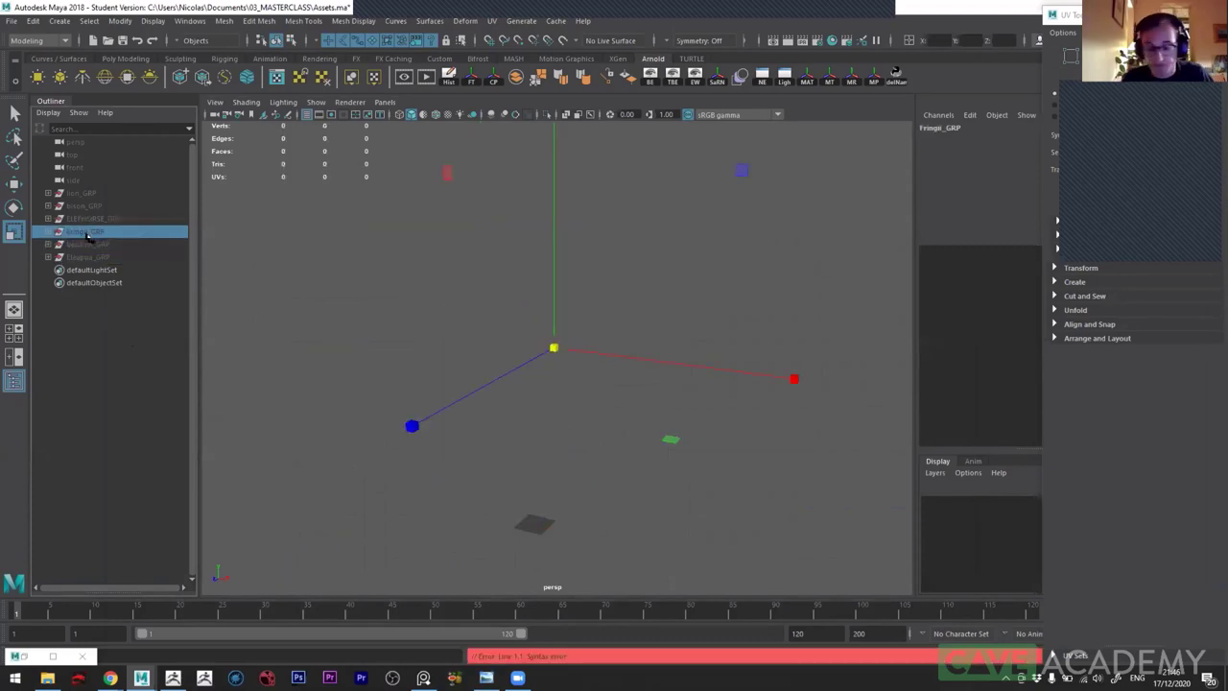
key("h")
mouse_move(579, 555)
left_mouse_down("alt")
mouse_move(411, 499)
mouse_move(310, 406)
mouse_move(411, 502)
left_mouse_up("alt")
left_click(310, 406)
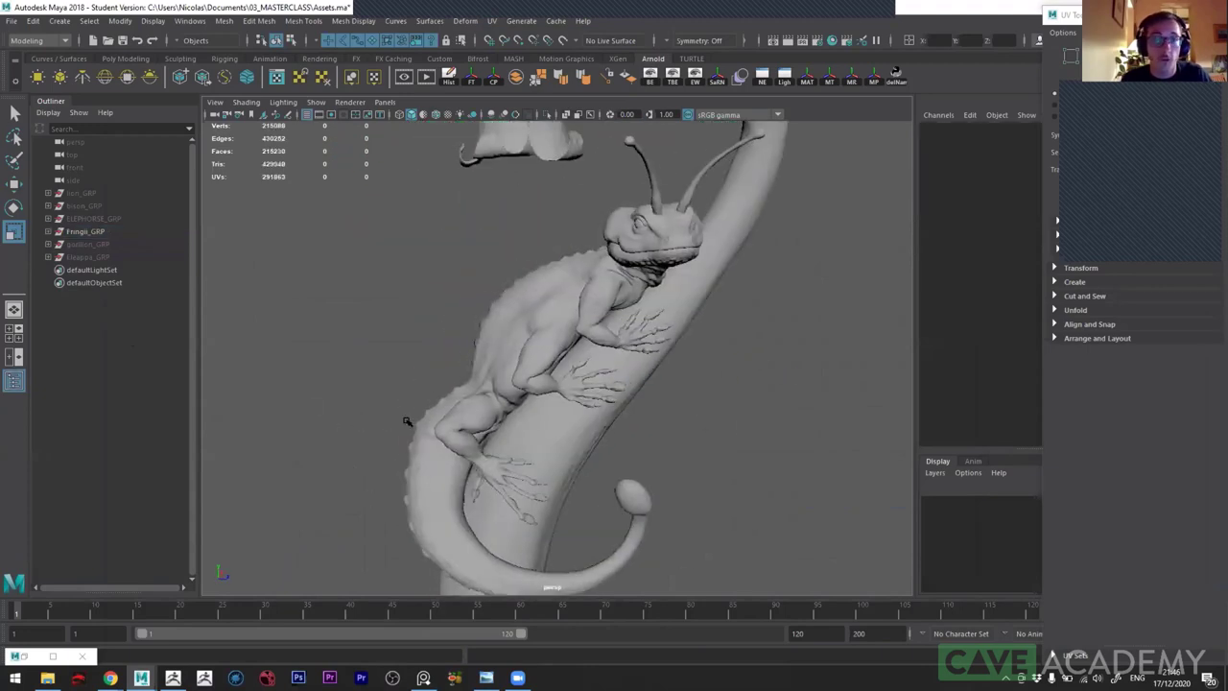
key("alt+Tab")
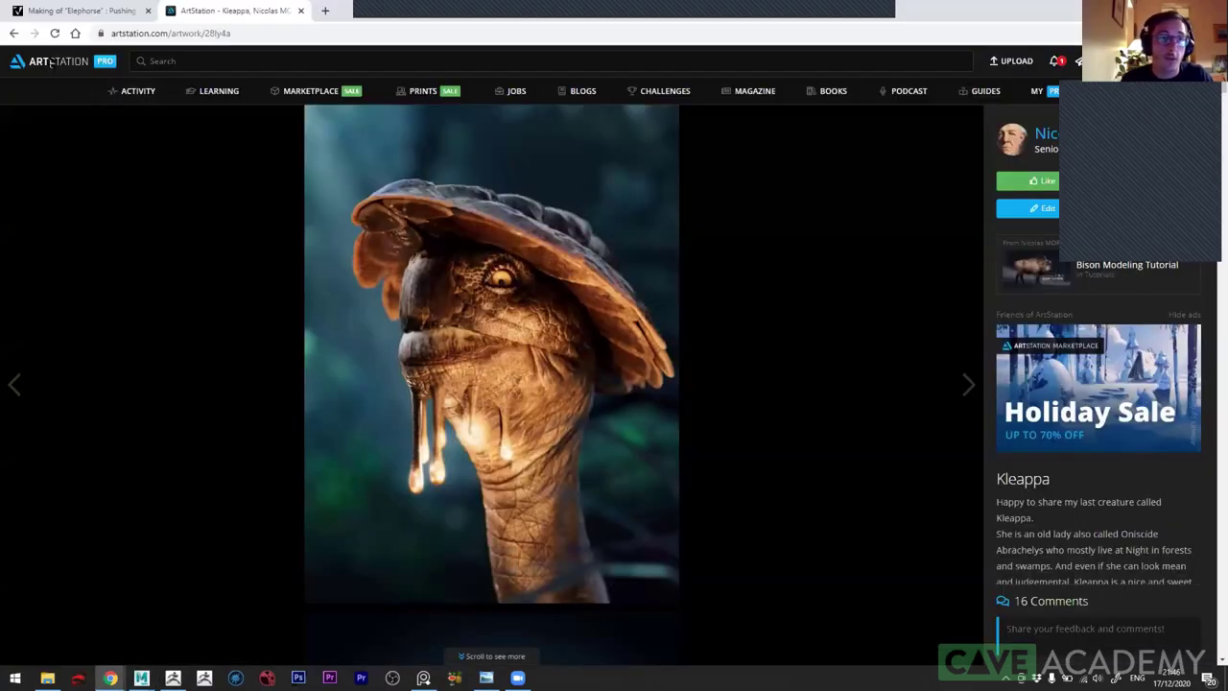
- Reload the Kleappa ArtStation page with F5, then return to Maya
key("F5")
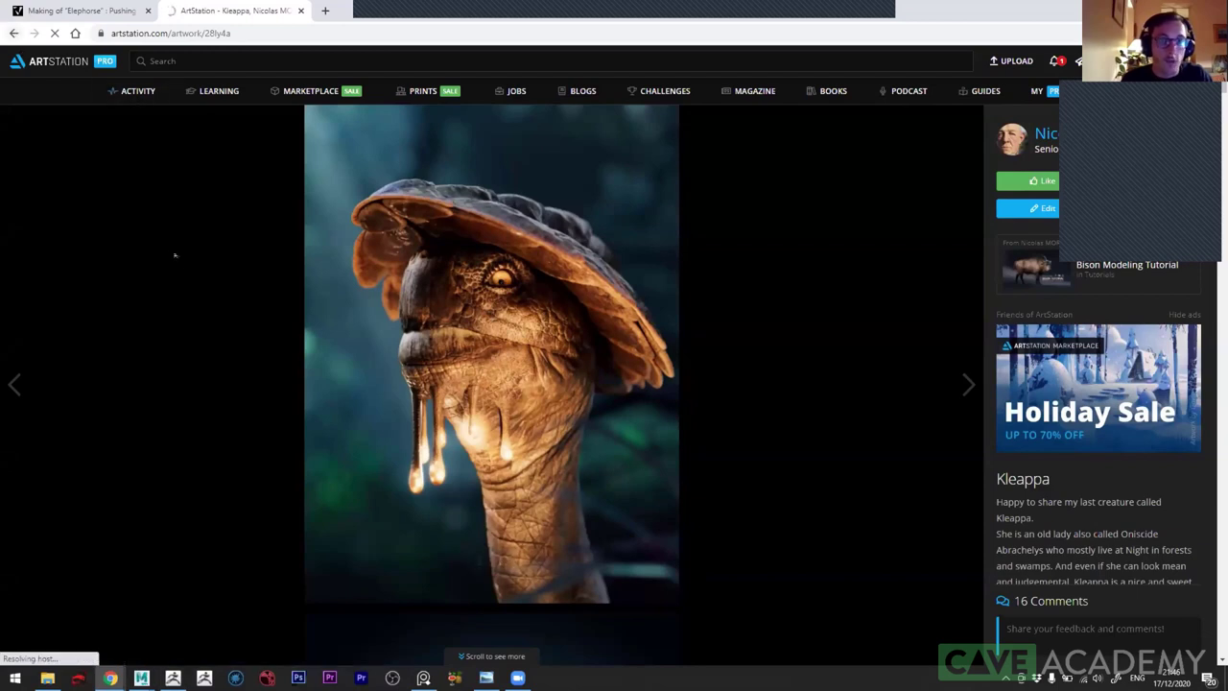
key("alt+Tab")
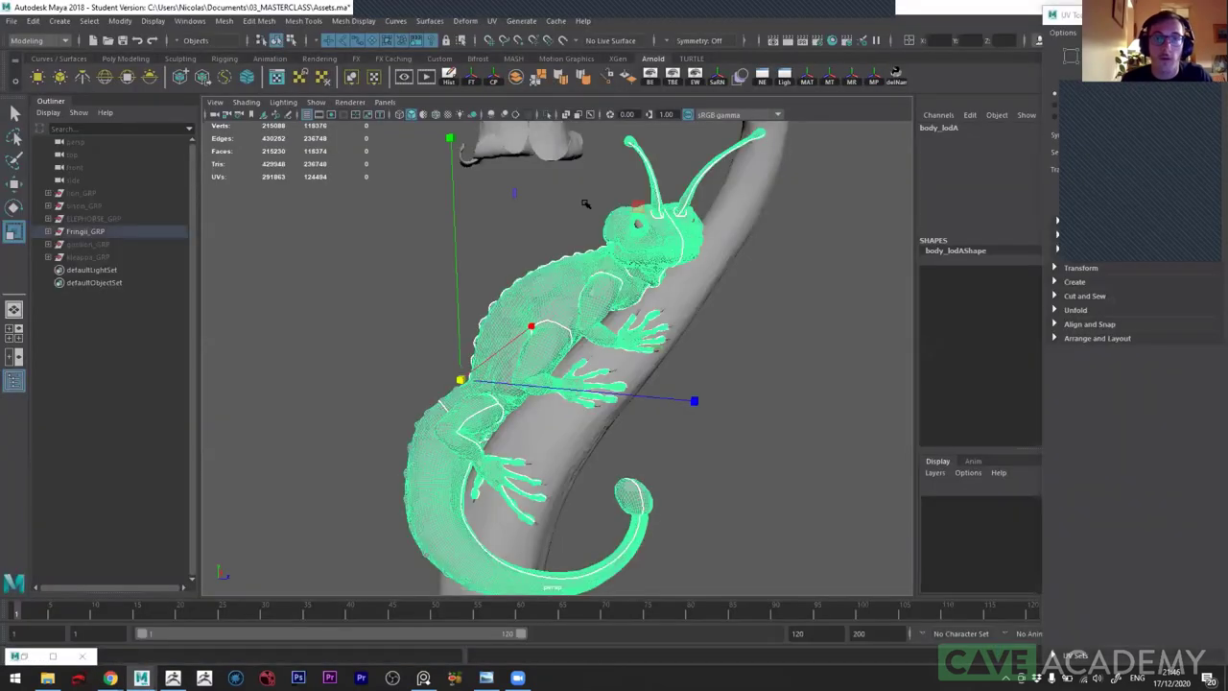
- Open the UV Editor on the Fringii lizard and pan and zoom over its body_lodA UV shells
left_click(491, 20)
left_click(523, 43)
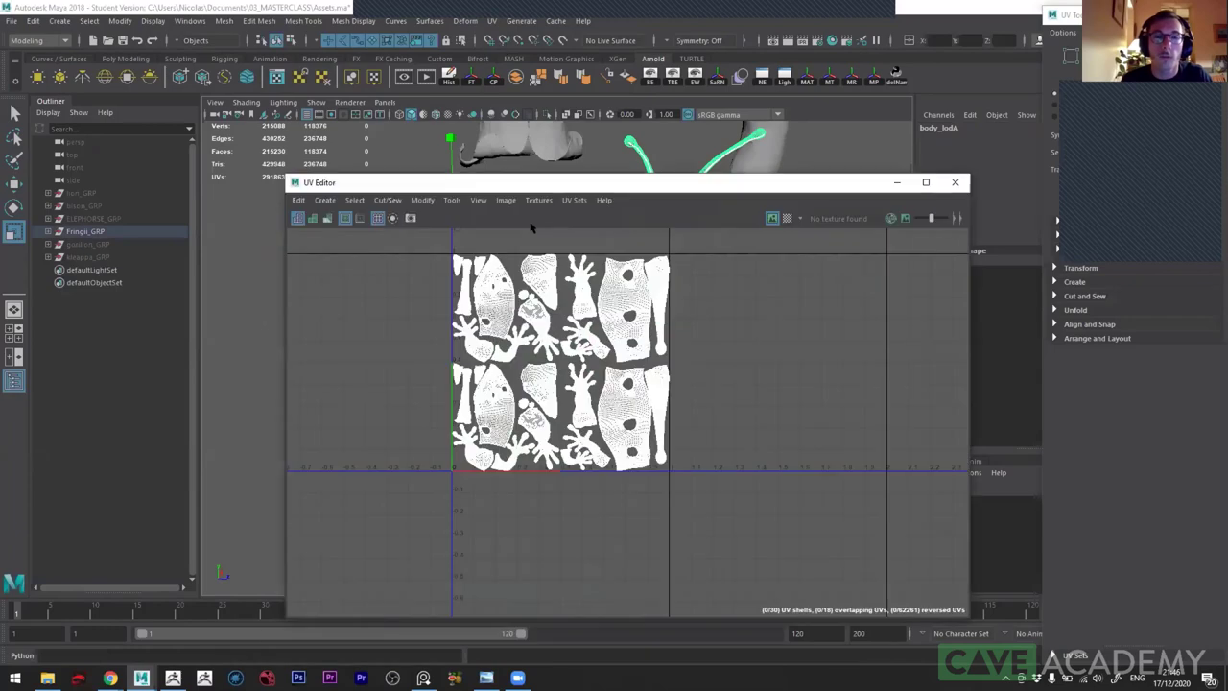
scroll(528, 448, "down", 2)
scroll(538, 433, "up", 4)
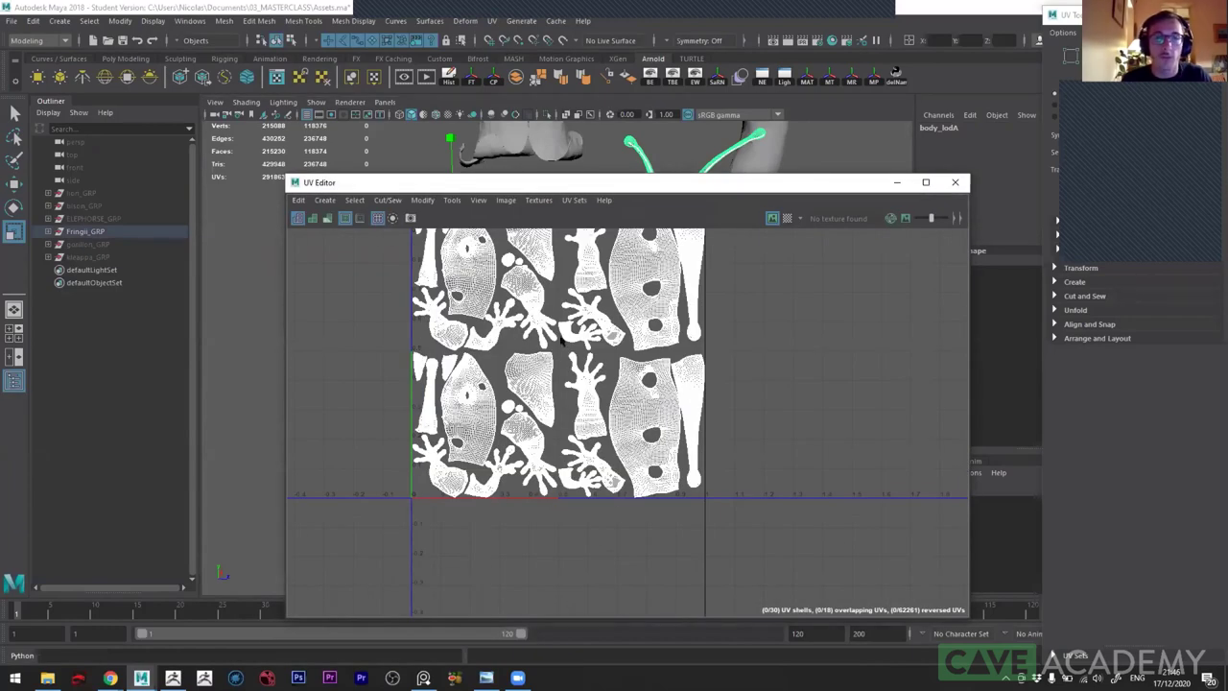
middle_click_drag(560, 338, 560, 420, "alt")
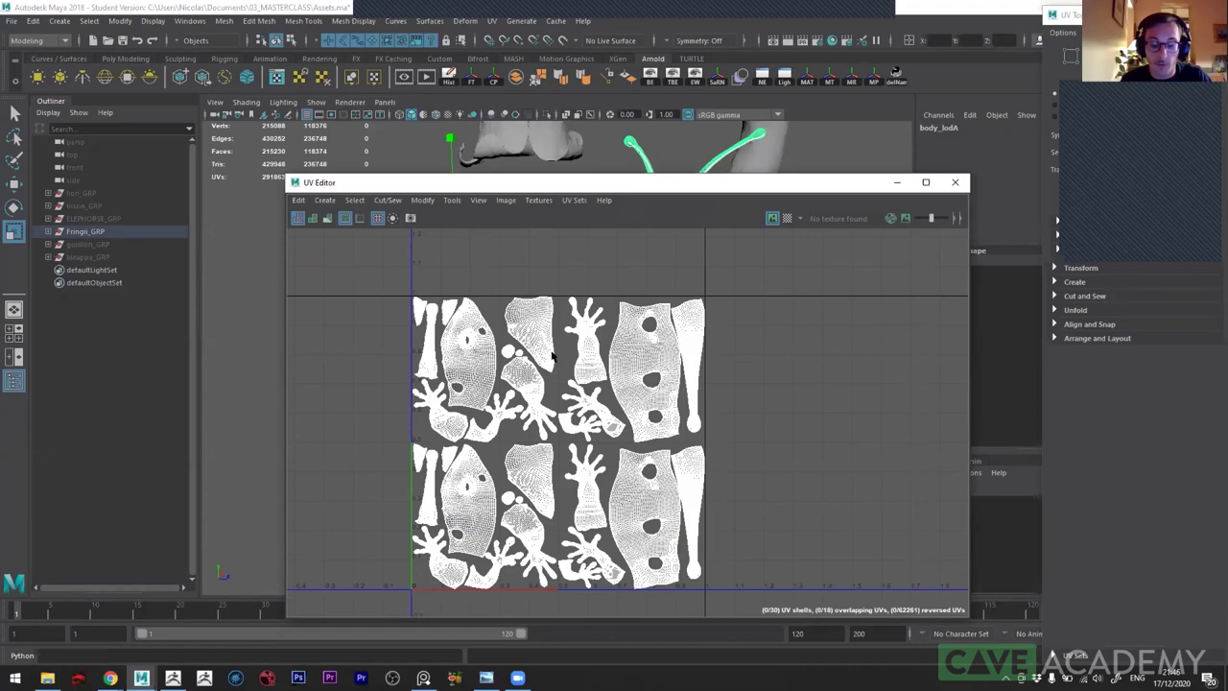
right_click_drag(563, 386, 584, 440, "alt")
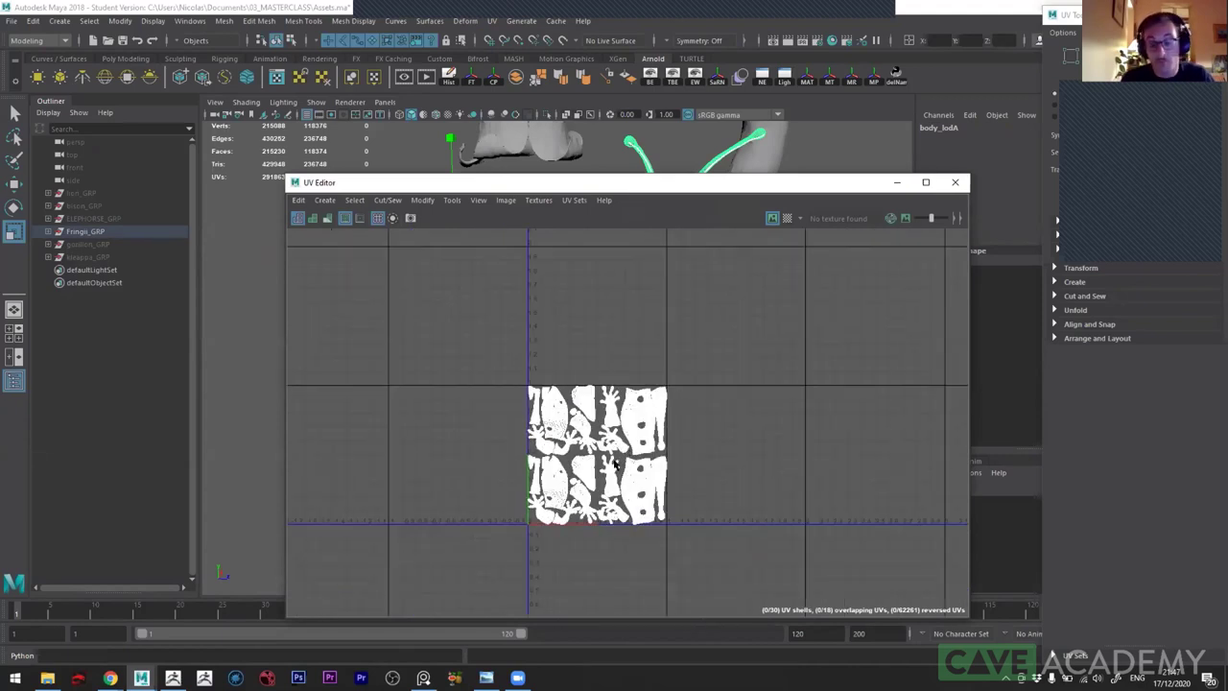
scroll(584, 441, "up", 2)
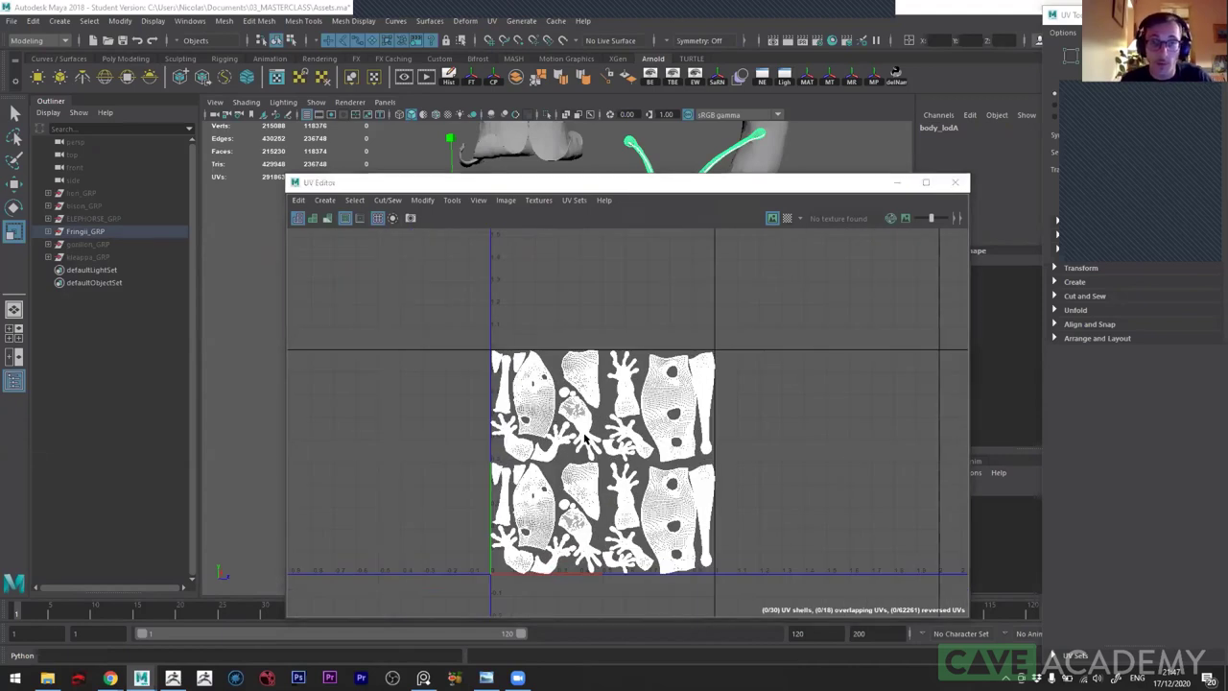
key("alt+Tab")
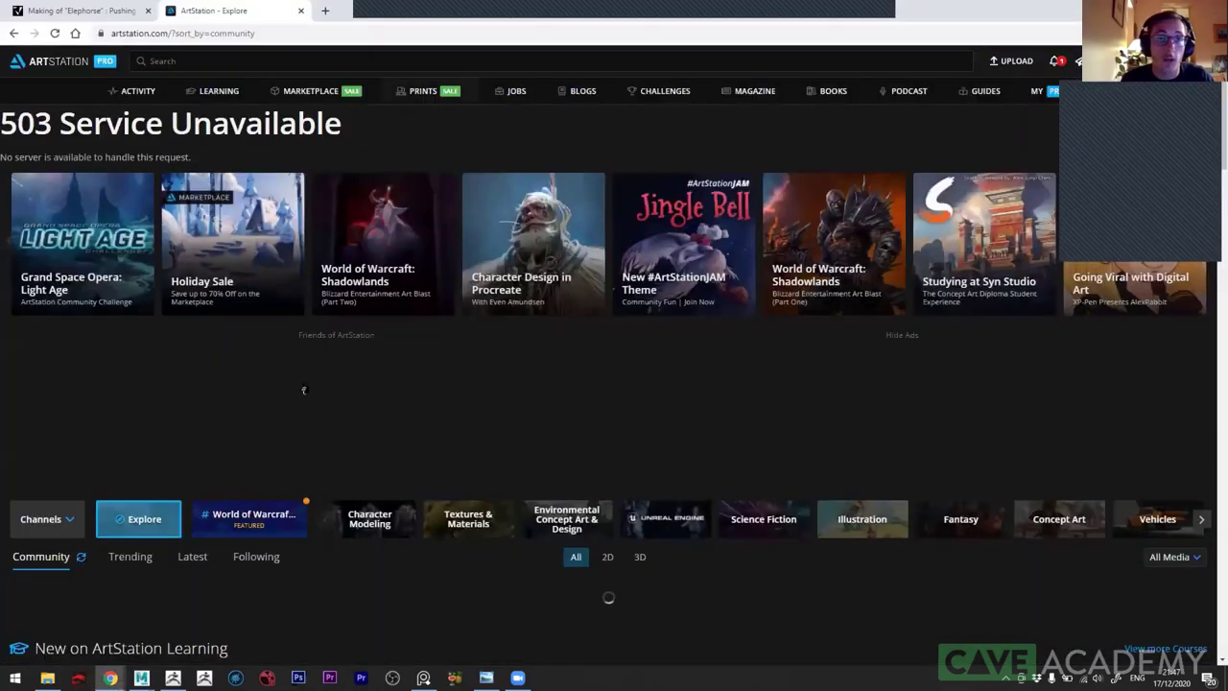
- Go from the artist's ArtStation profile to the Fringii artwork page and scroll to the lizard's body
scroll(625, 384, "down", 3)
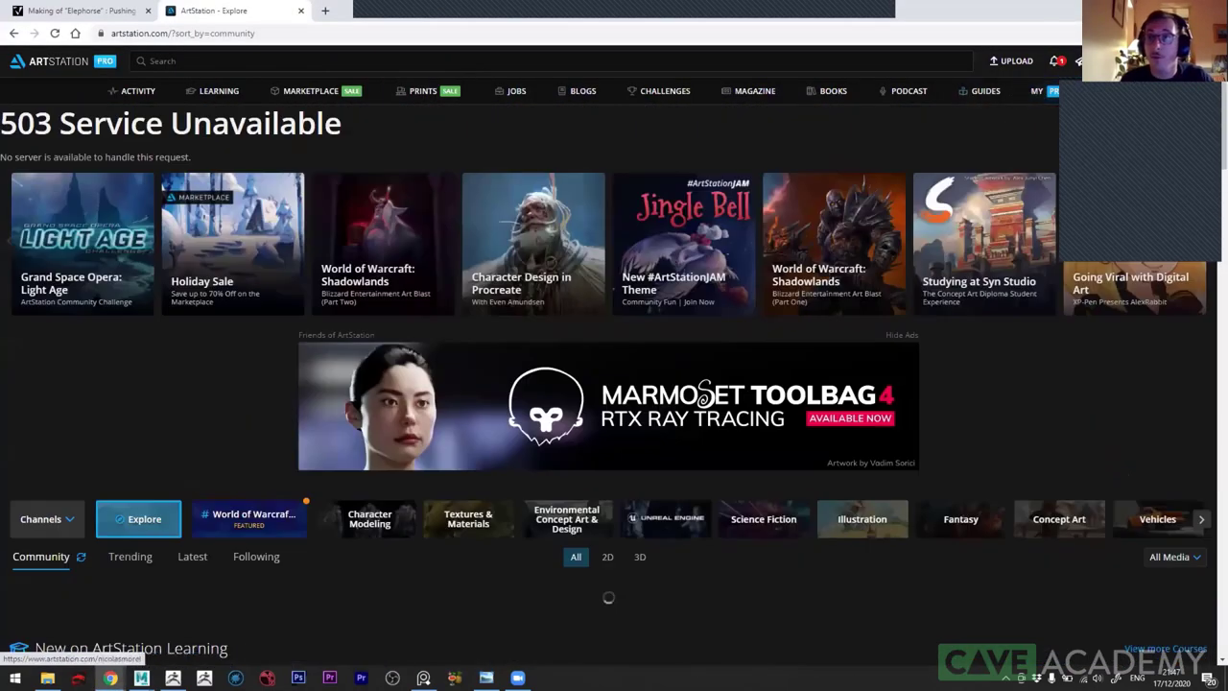
scroll(985, 323, "down", 1)
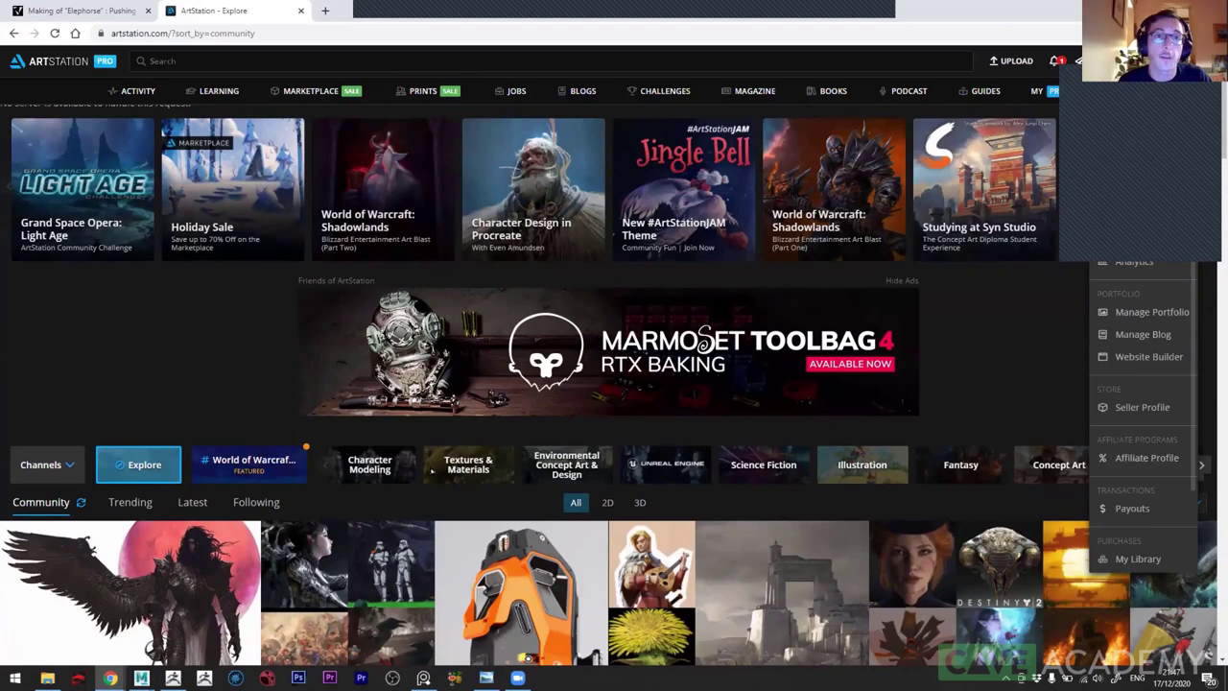
key("alt+Left")
left_click(469, 411)
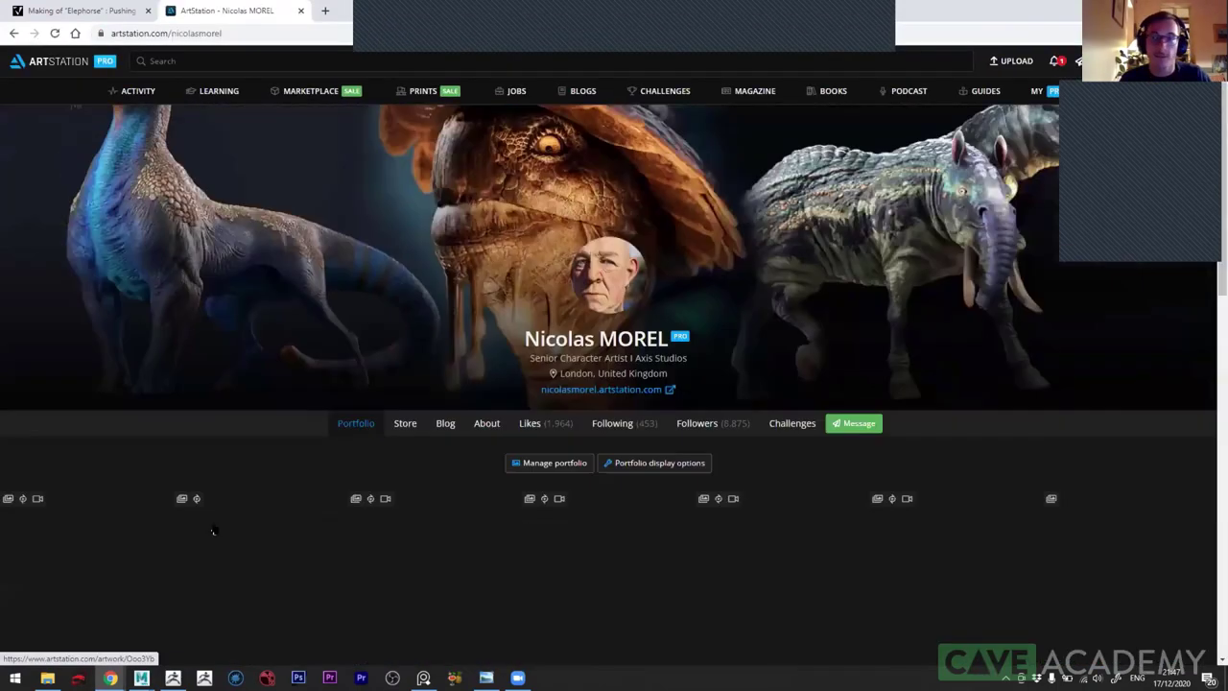
left_click(278, 449)
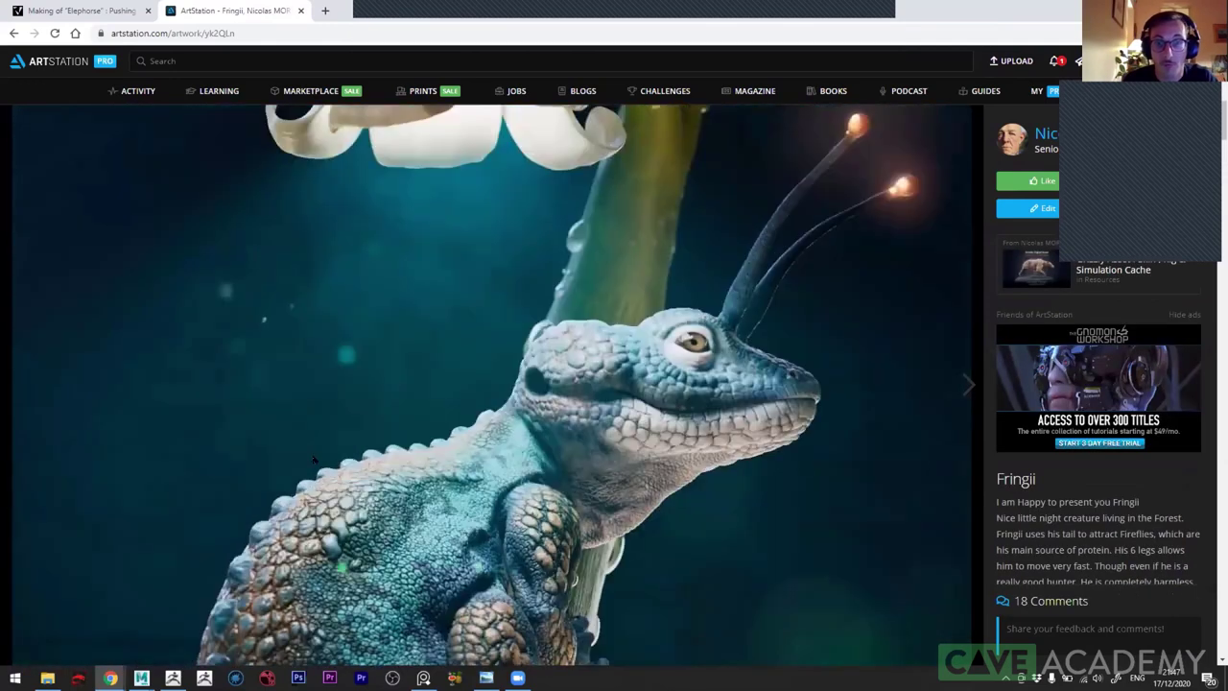
scroll(312, 462, "down", 2)
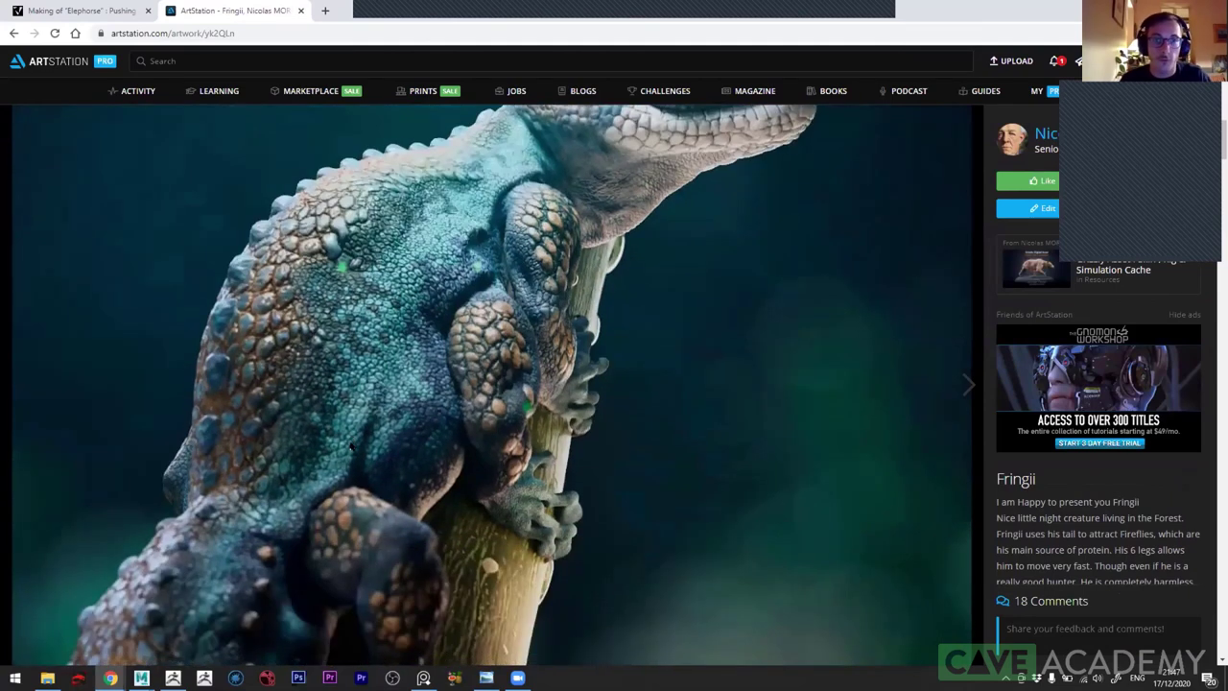
key("alt+Tab")
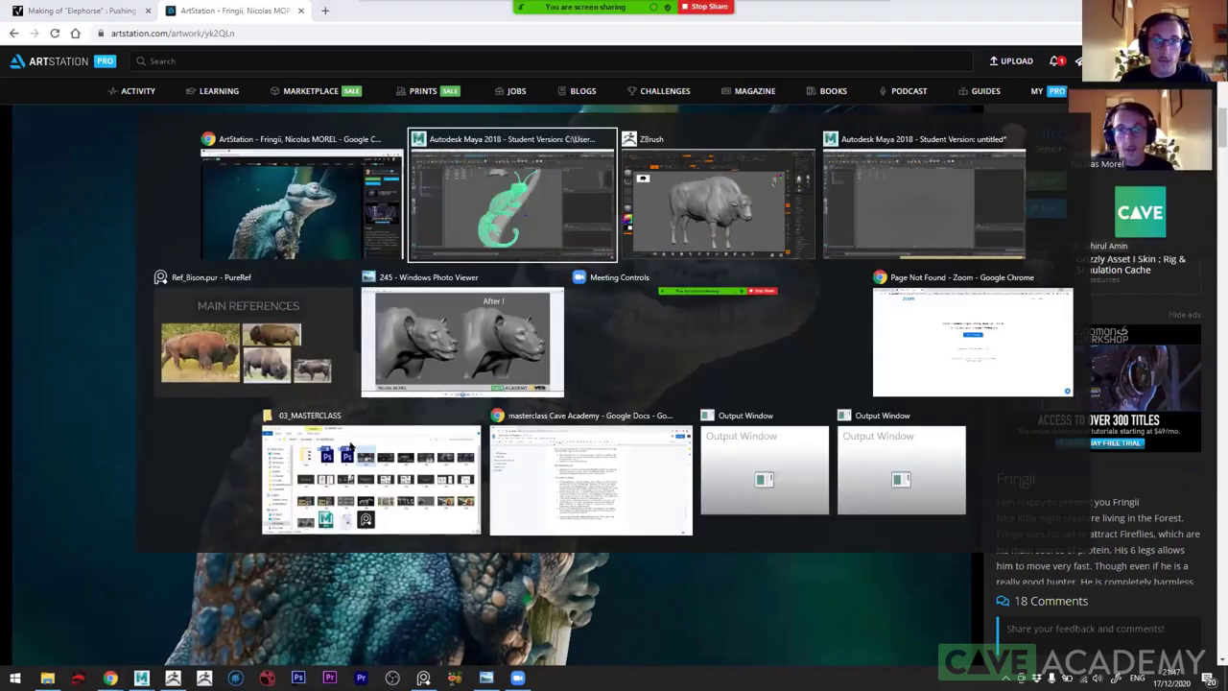
- In ZBrush, load the lizard in place of the bison, select subtool OL and hide its polypaint
key("alt+Tab")
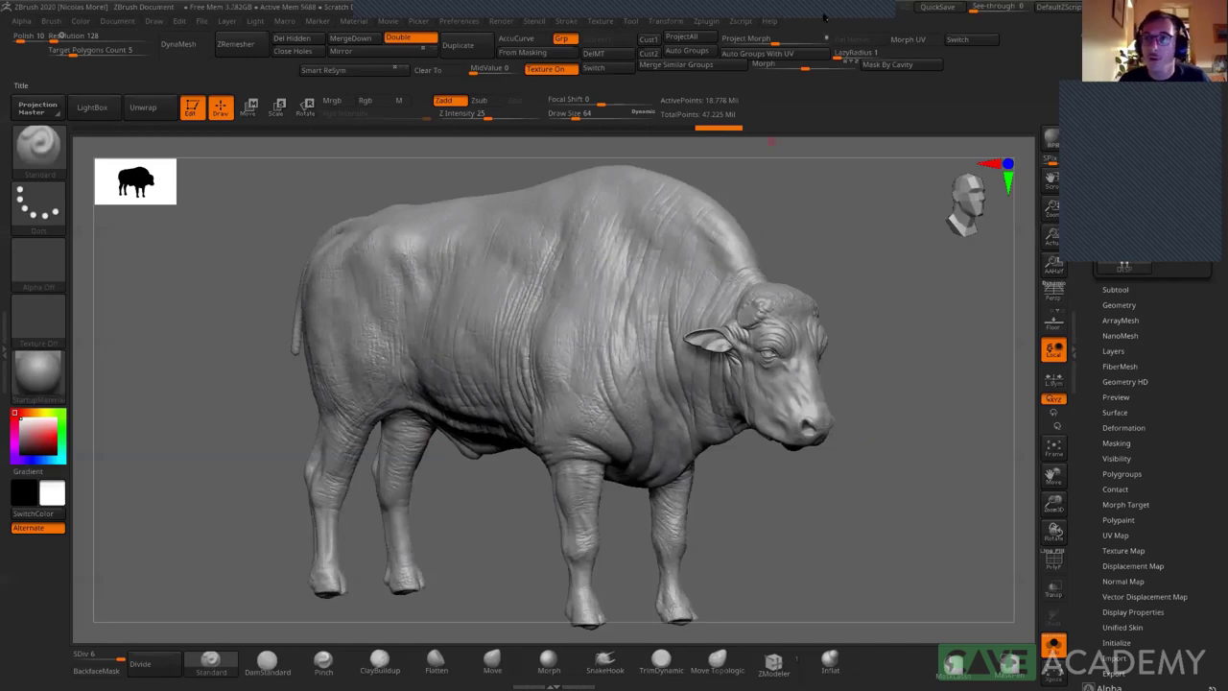
left_click(1127, 120)
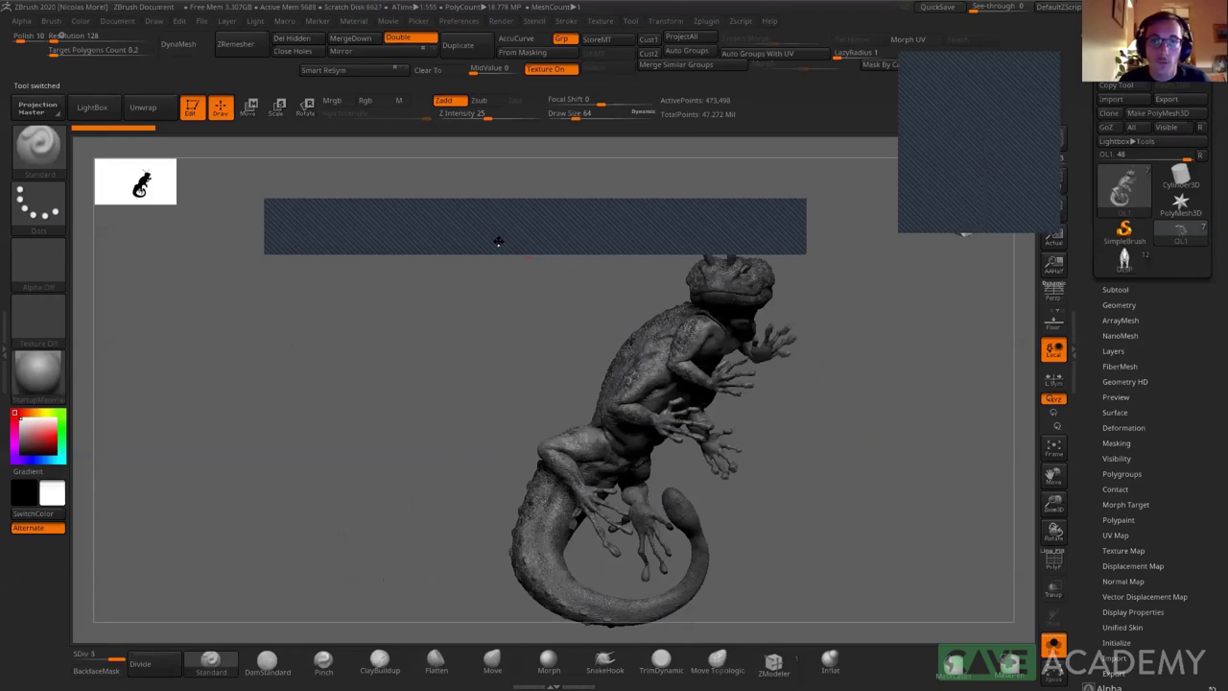
left_click_drag(365, 240, 551, 391)
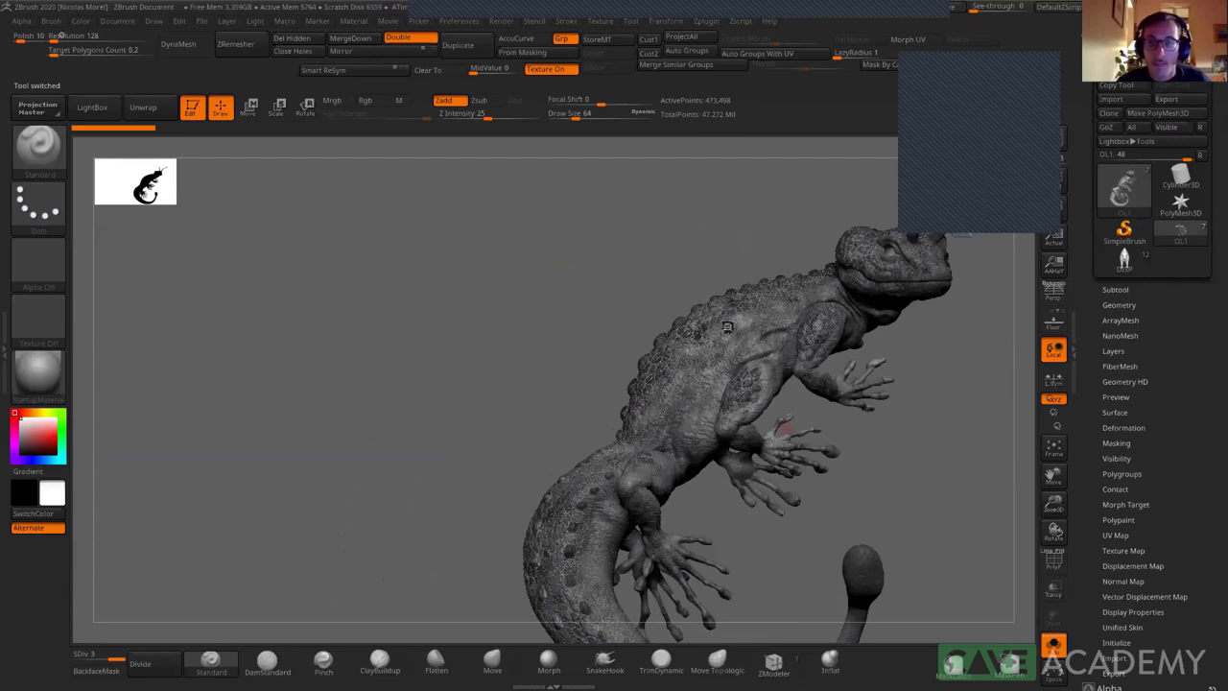
left_click(810, 325, "alt")
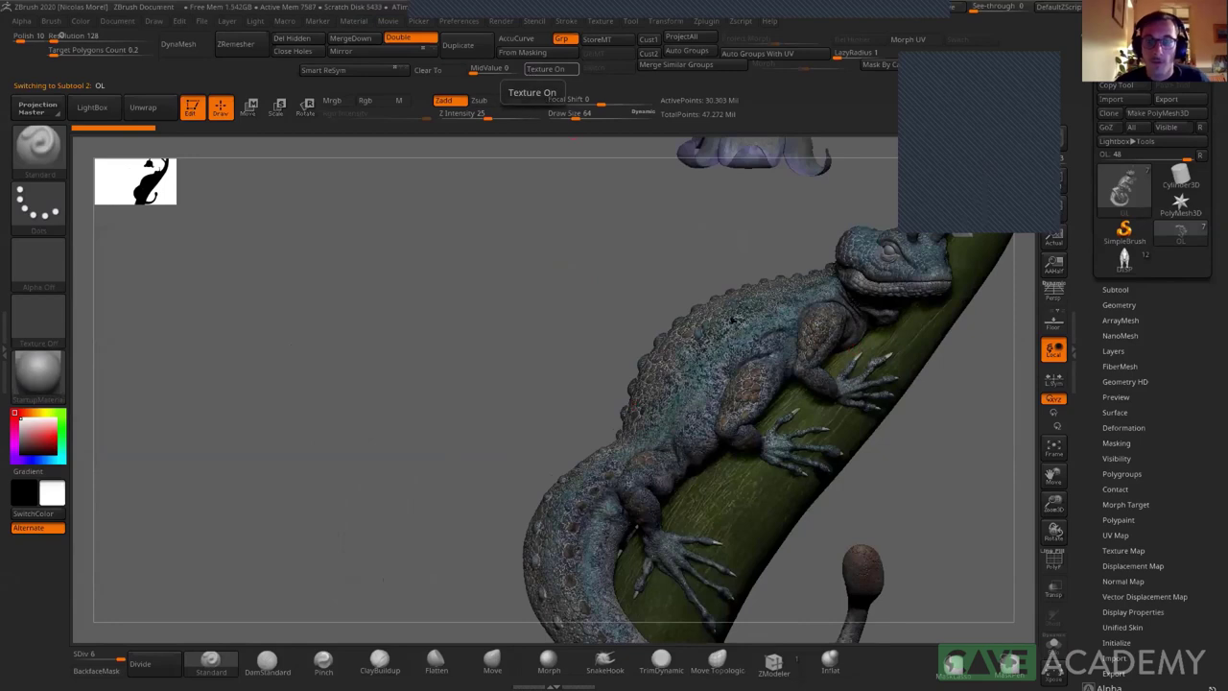
left_click(545, 69)
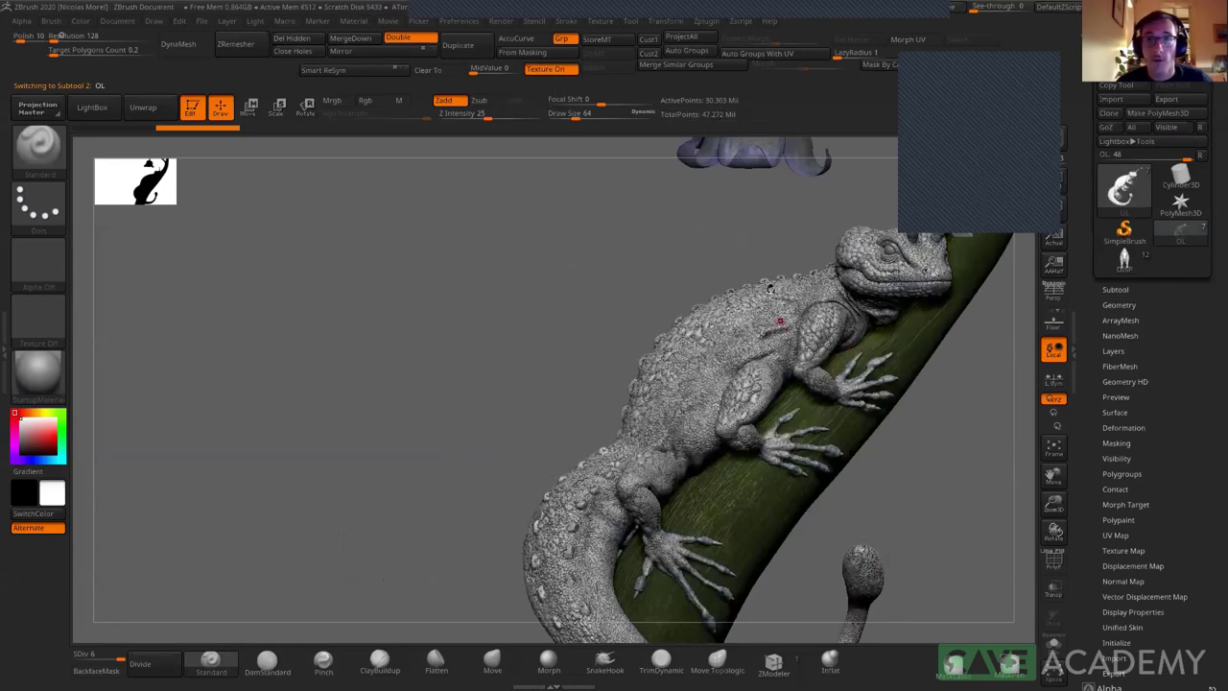
- Rotate and zoom in to inspect the grey sculpted scales on the shoulder and back
left_click_drag(776, 321, 729, 326)
right_click_drag(706, 370, 621, 364, "ctrl")
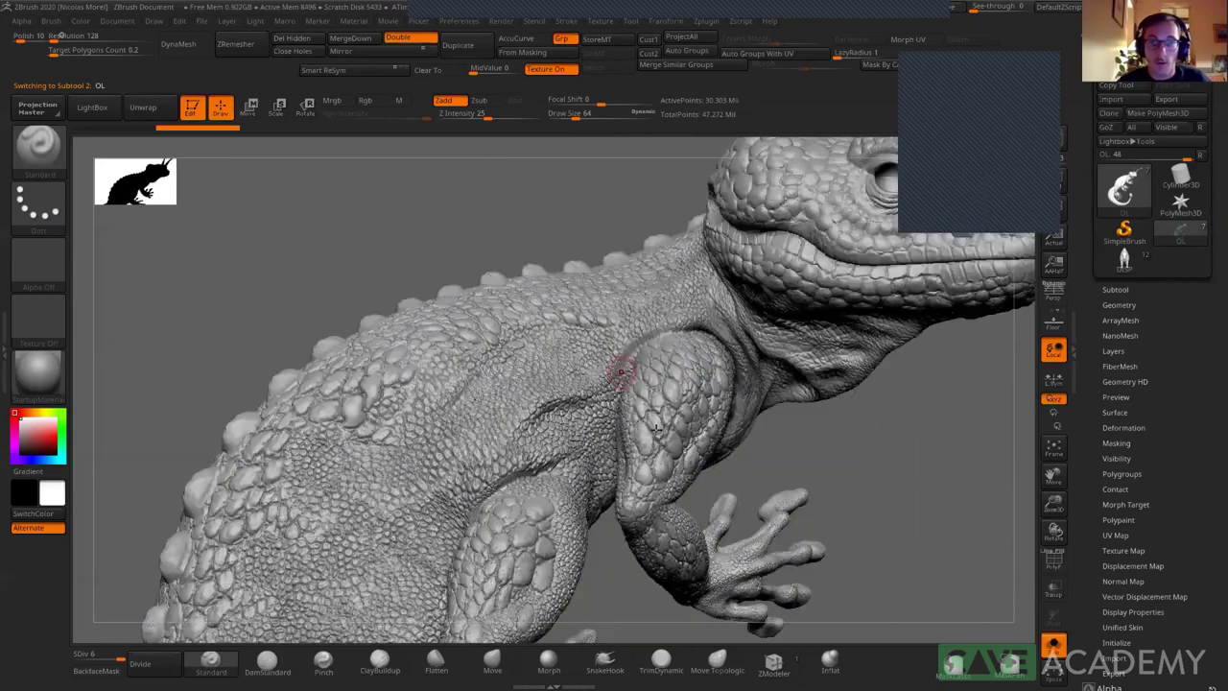
mouse_move(624, 360)
right_mouse_down("ctrl")
mouse_move(544, 463)
mouse_move(518, 475)
mouse_move(530, 495)
mouse_move(448, 463)
mouse_move(452, 425)
mouse_move(617, 397)
mouse_move(557, 315)
mouse_move(345, 378)
mouse_move(527, 441)
mouse_move(602, 340)
mouse_move(581, 502)
mouse_move(538, 432)
mouse_move(566, 451)
mouse_move(557, 523)
mouse_move(555, 457)
mouse_move(628, 441)
mouse_move(611, 447)
mouse_move(784, 447)
mouse_move(722, 441)
right_mouse_up("ctrl")
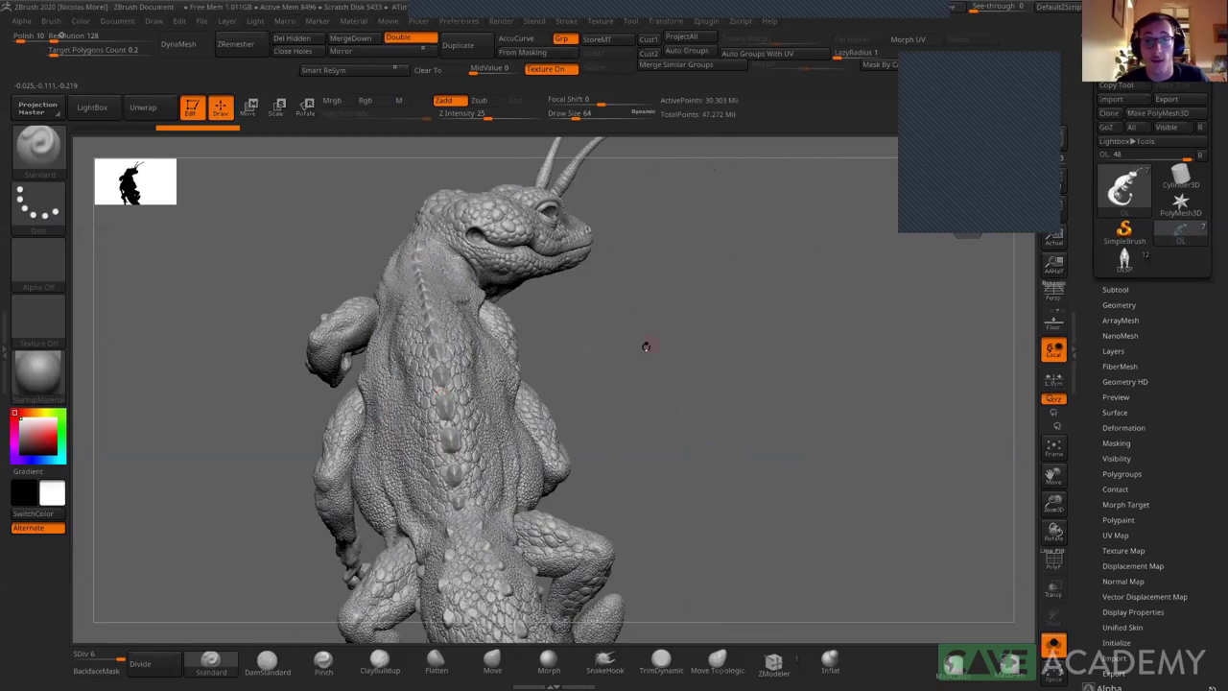
left_click_drag(705, 411, 651, 453)
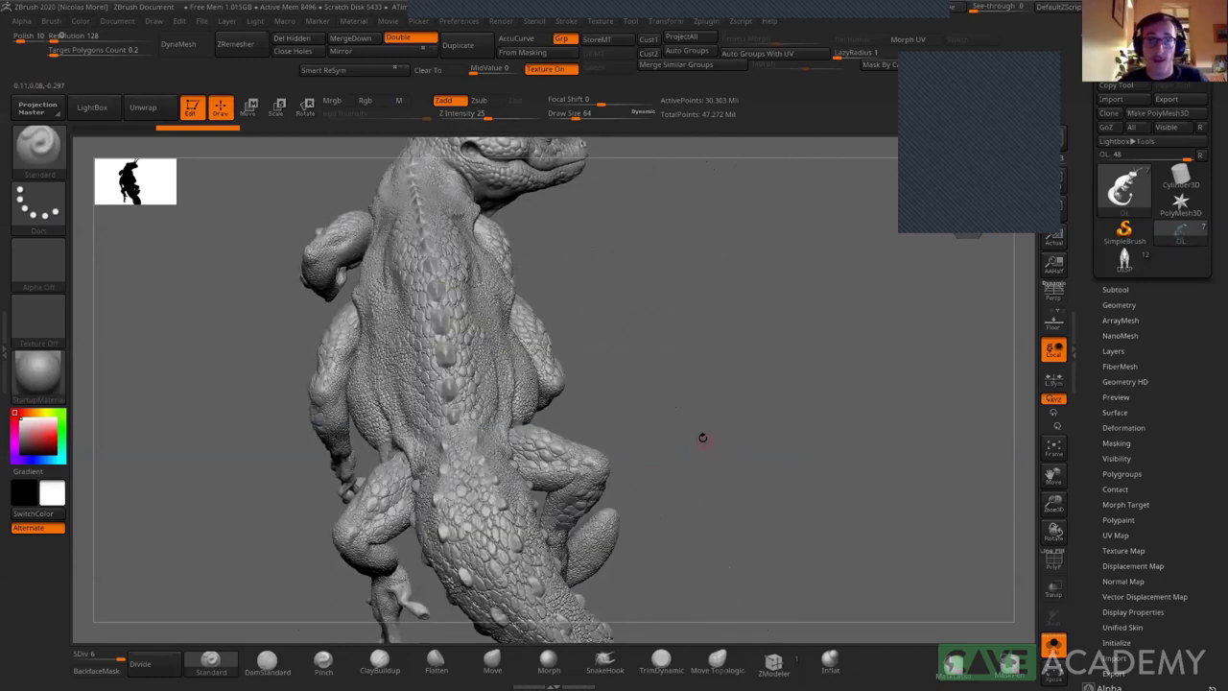
key("alt+Tab")
key("alt+Tab")
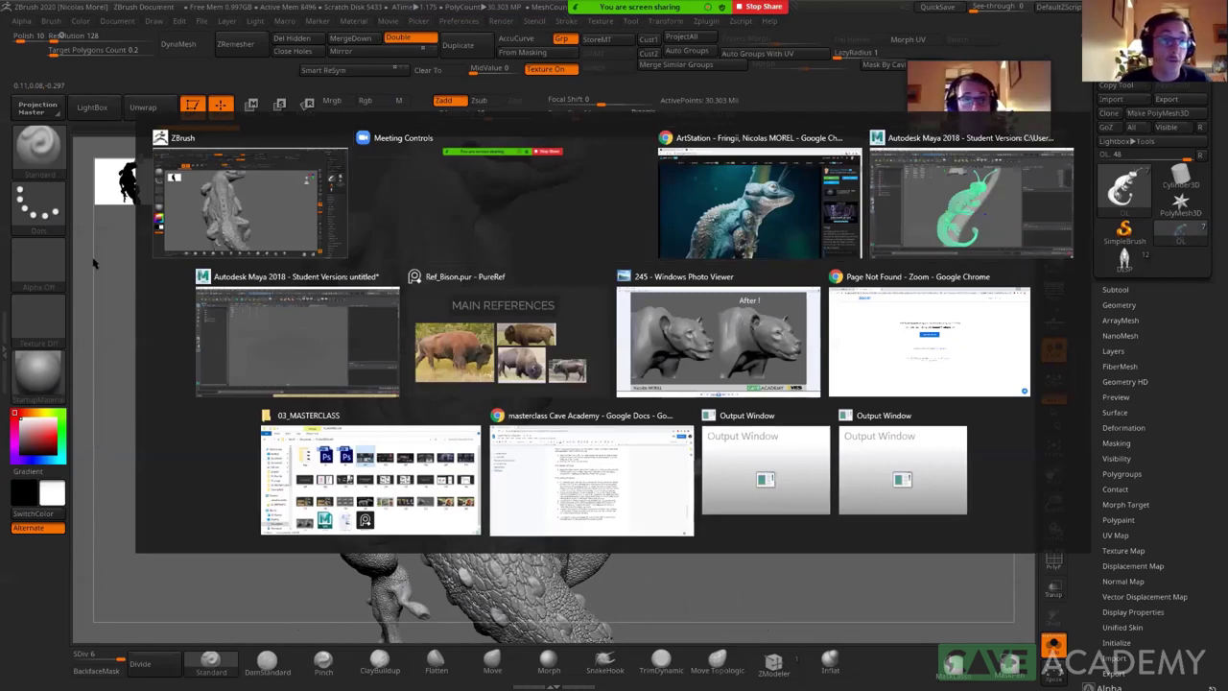
- Back in Maya, expand gorillon_GRP and select the bodylodB mesh to display its UVs
key("alt+Tab")
left_click(123, 233)
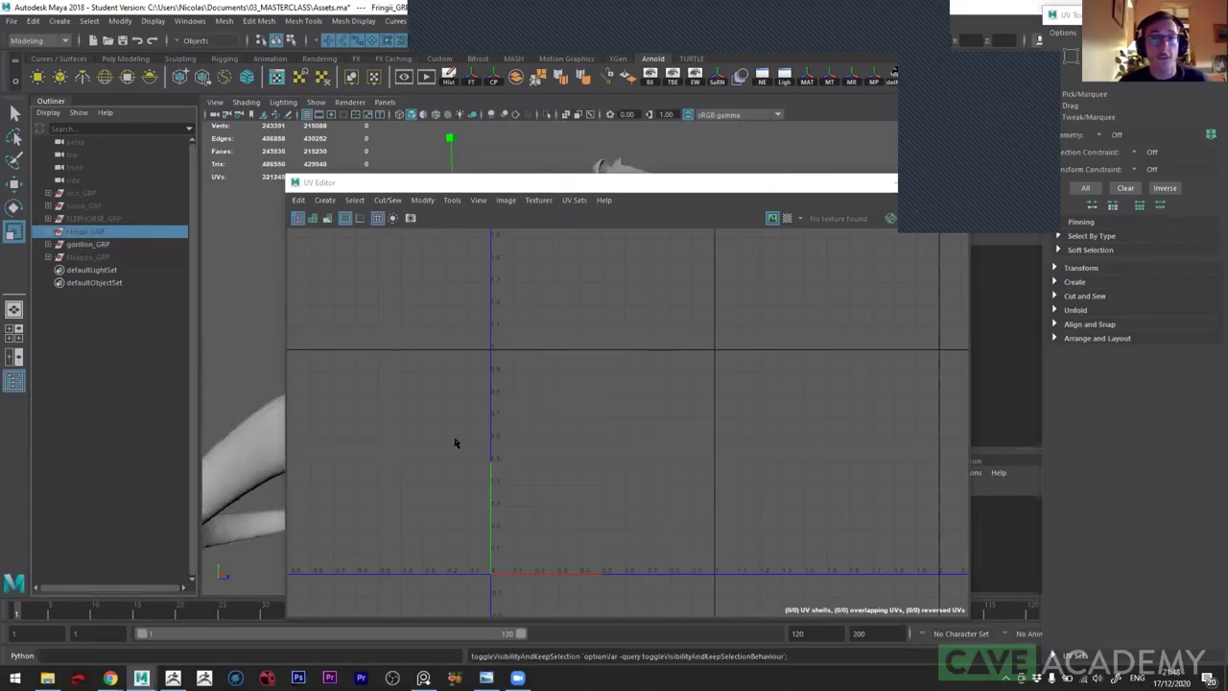
left_click(48, 245)
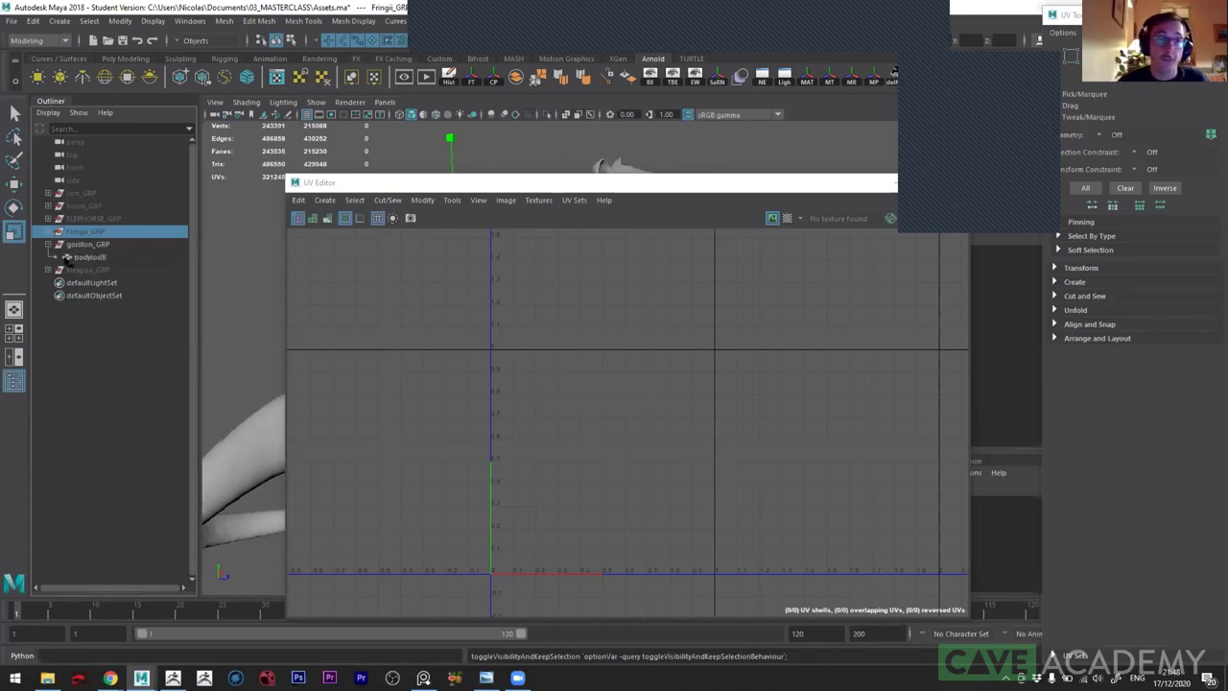
left_click(86, 258)
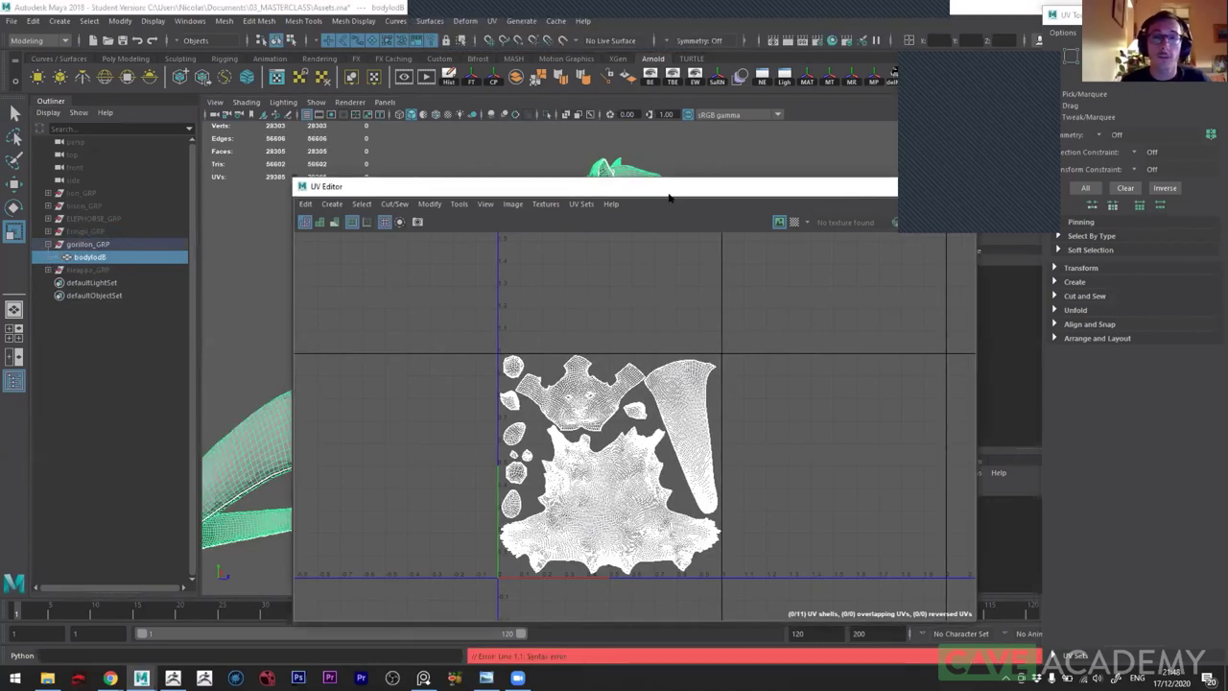
- Move the UV Editor aside and orbit around the gorillon's body, legs and tail
left_click_drag(384, 182, 586, 199)
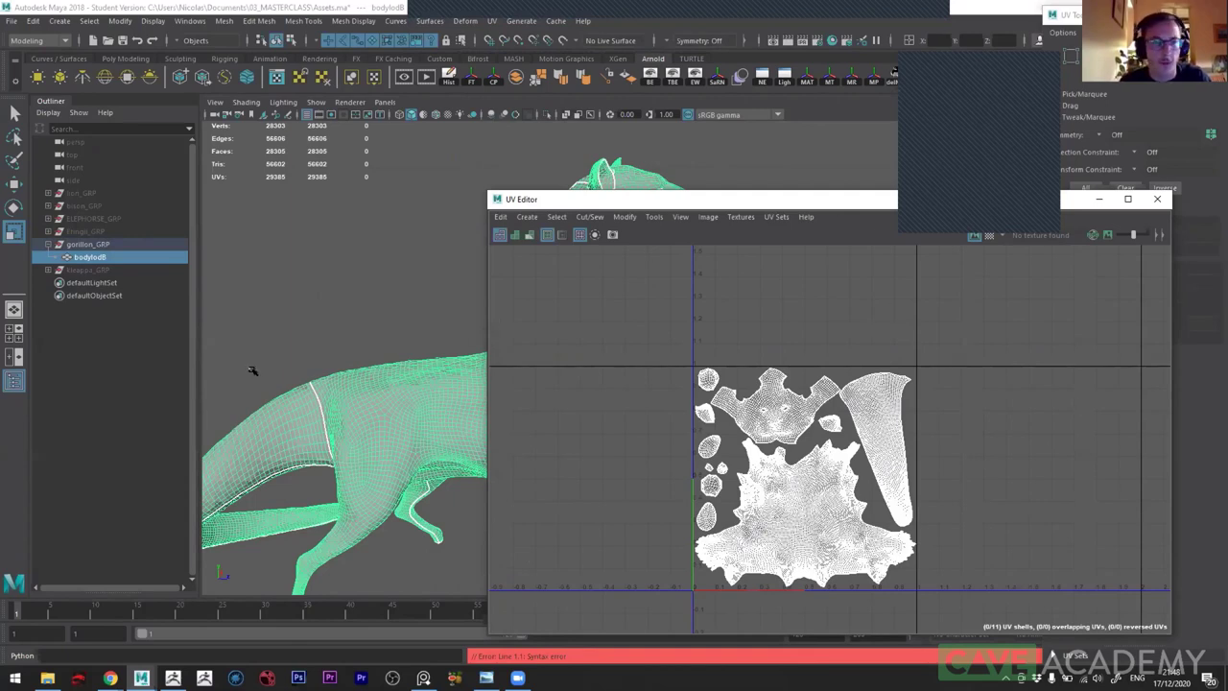
left_click_drag(251, 371, 327, 408, "alt")
left_click_drag(418, 435, 380, 362, "alt")
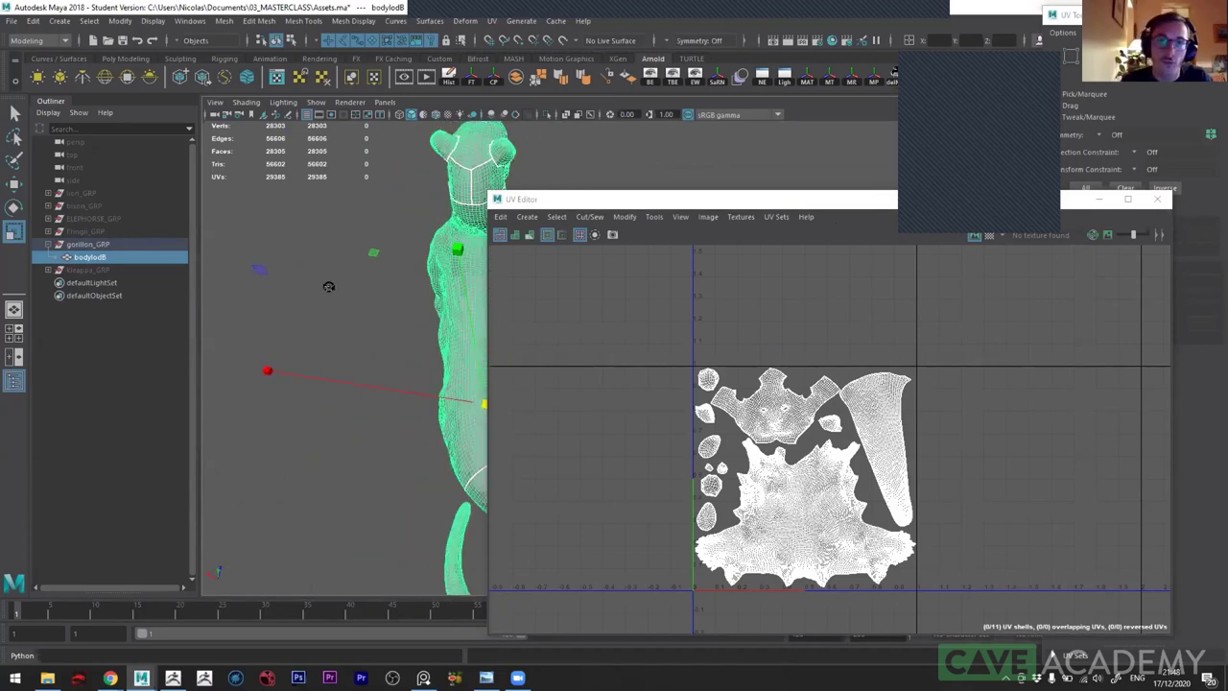
mouse_move(614, 353)
left_mouse_down("alt")
mouse_move(768, 277)
mouse_move(707, 425)
mouse_move(623, 418)
mouse_move(644, 486)
mouse_move(592, 447)
mouse_move(562, 468)
left_mouse_up("alt")
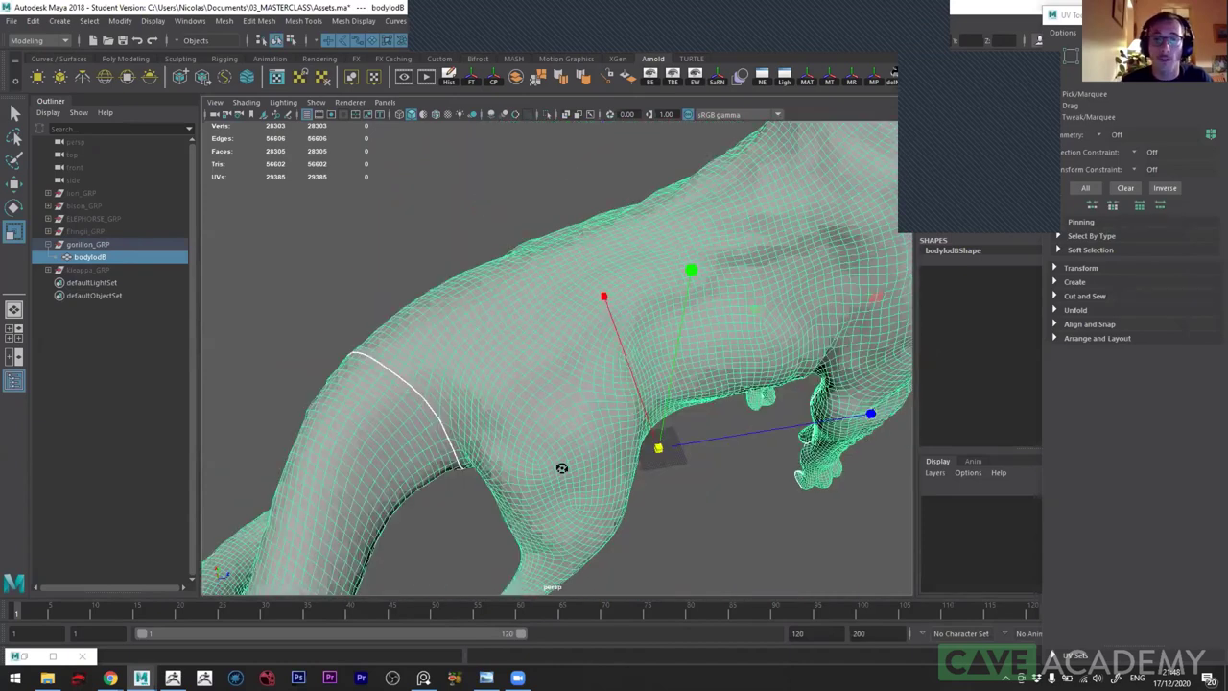
mouse_move(581, 416)
left_mouse_down("alt")
mouse_move(550, 386)
mouse_move(663, 294)
mouse_move(458, 329)
left_mouse_up("alt")
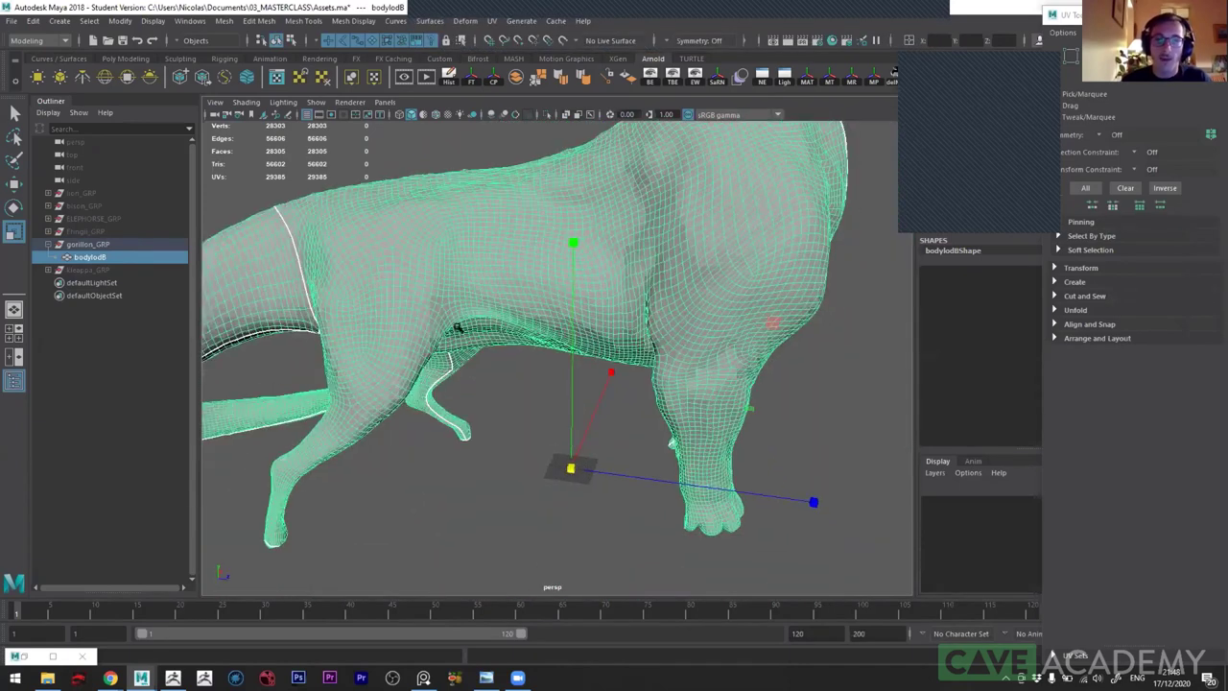
left_click_drag(392, 285, 493, 337, "alt")
key("alt")
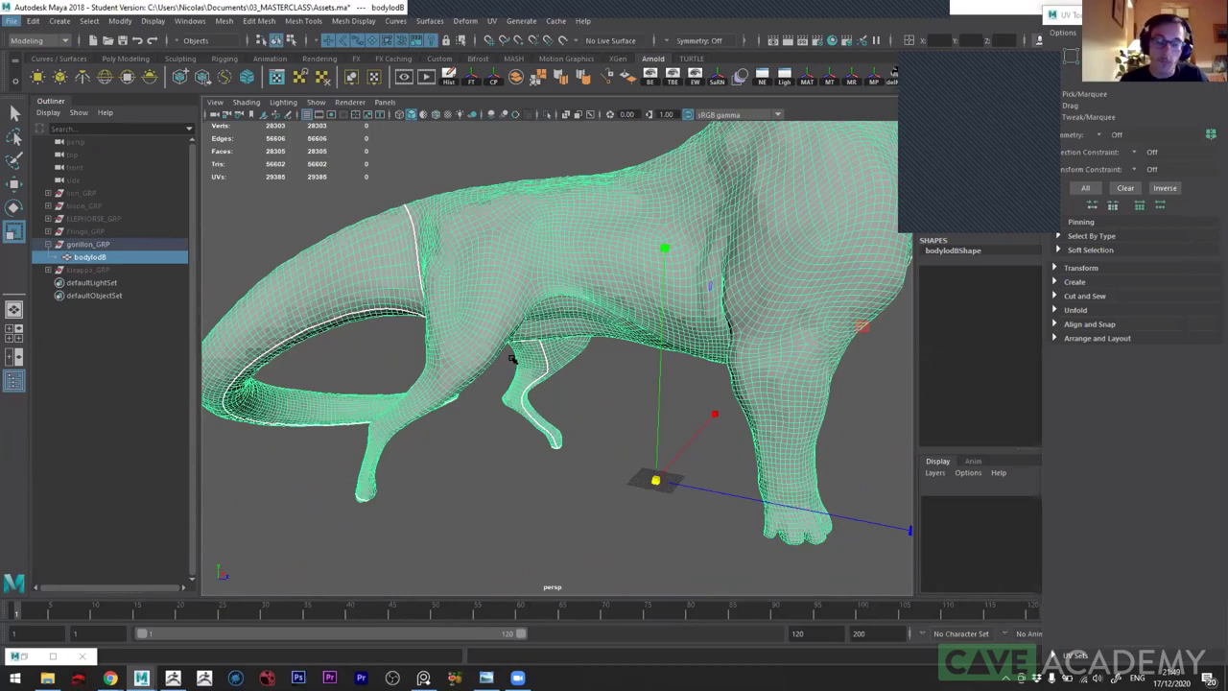
- Hide the gorillon, show only the bison, then frame and orbit around it
left_click(49, 246)
left_click(68, 246)
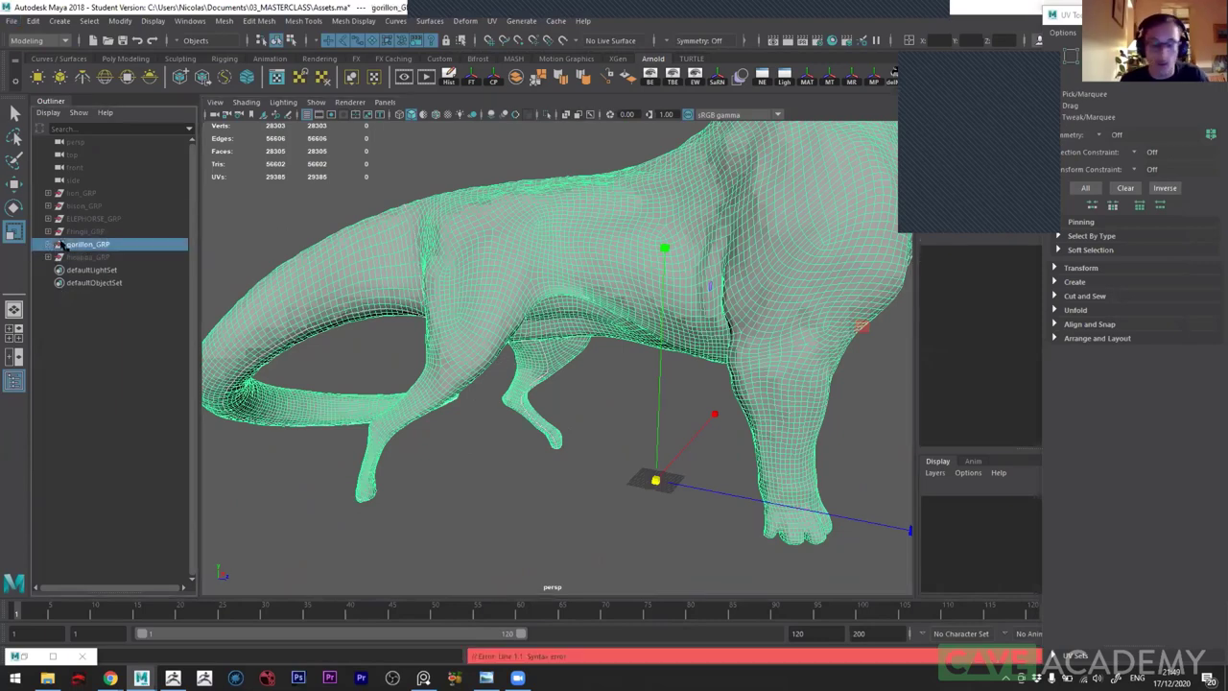
key("h")
left_click(84, 193)
key("h")
left_click(84, 205)
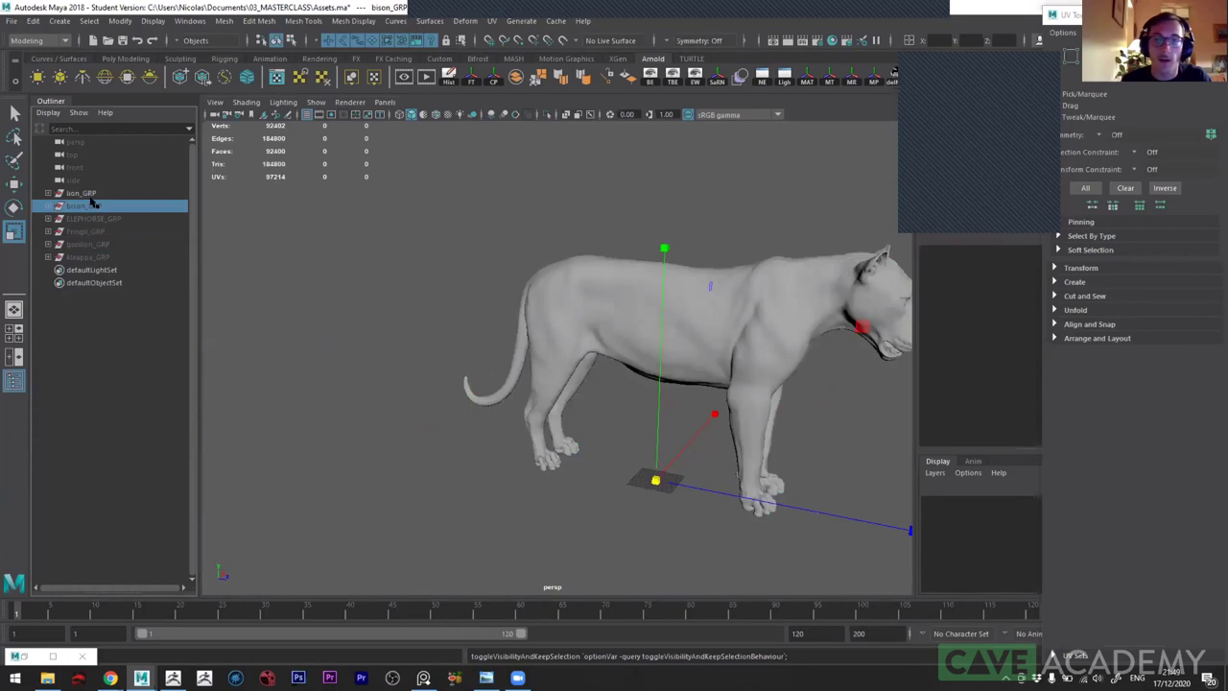
key("h")
left_click(85, 193)
key("h")
key("f")
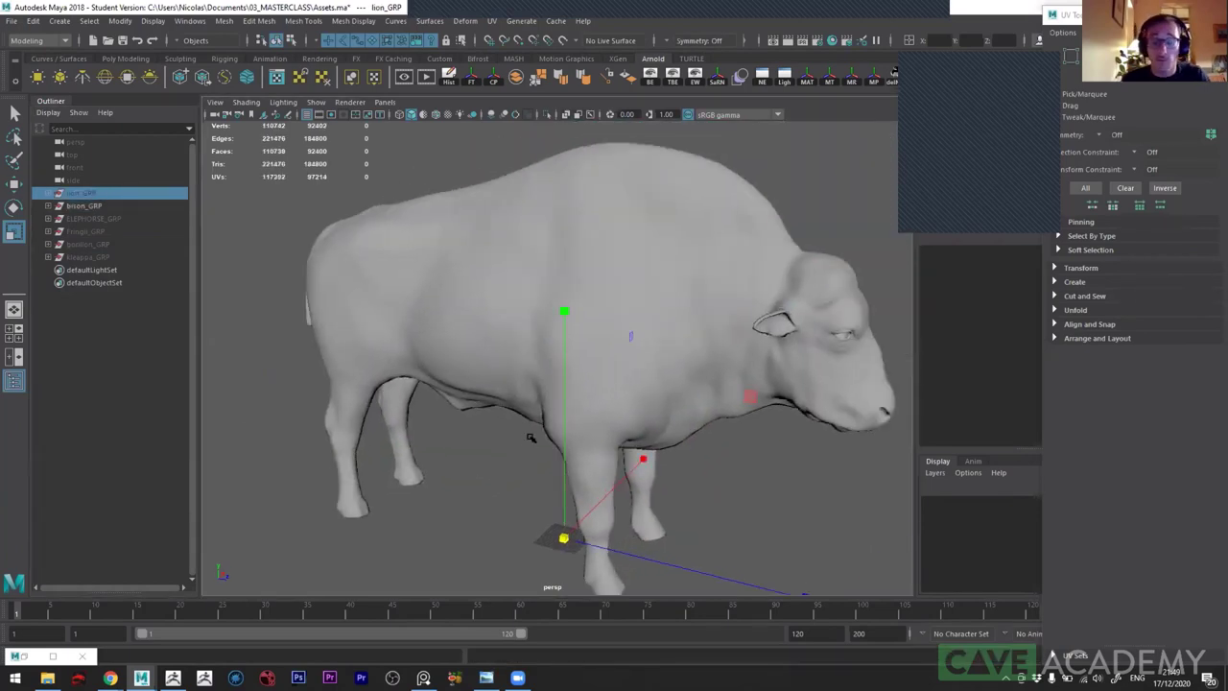
left_click(601, 375)
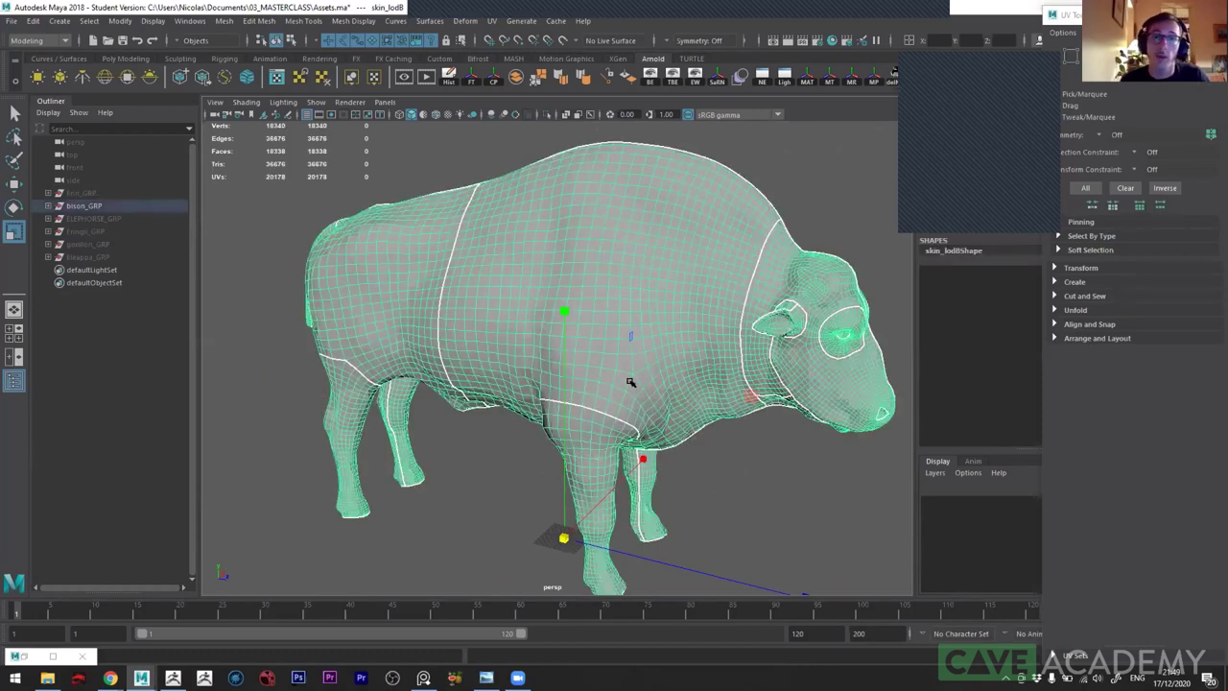
mouse_move(469, 437)
left_mouse_down("alt")
mouse_move(422, 447)
mouse_move(458, 451)
left_mouse_up("alt")
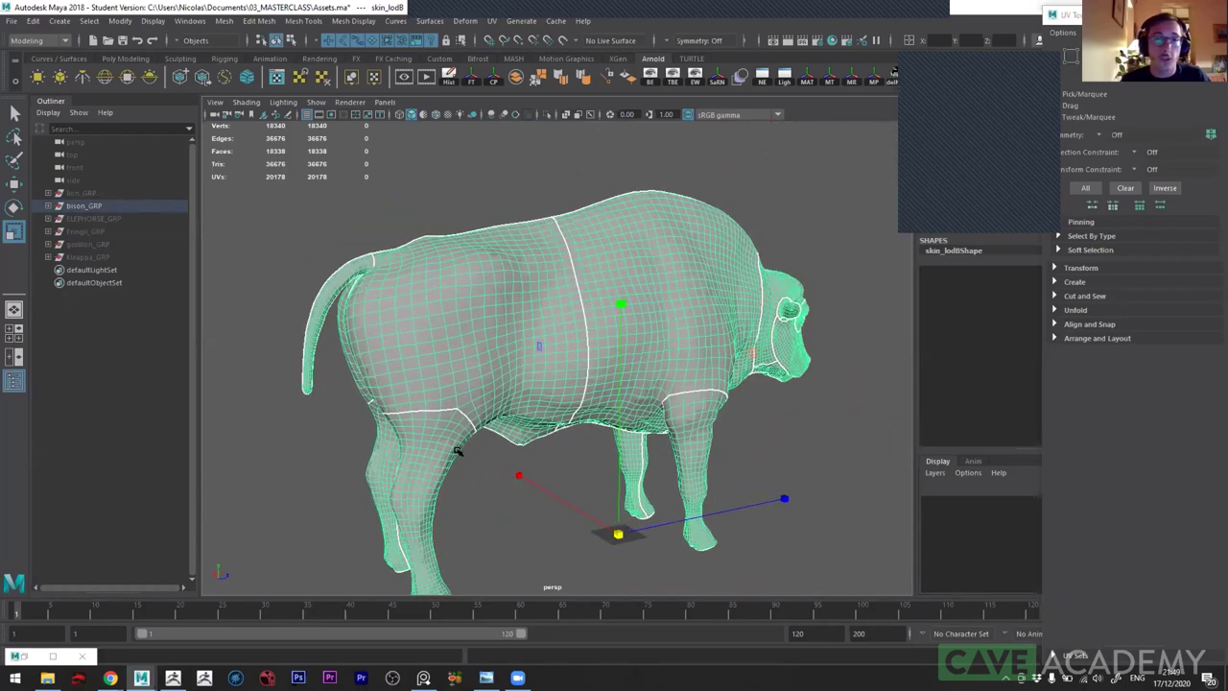
- Swap the bison for the gorillon, orbit a side view, then hide it and select ELEPHORSE_GRP
left_click(112, 246)
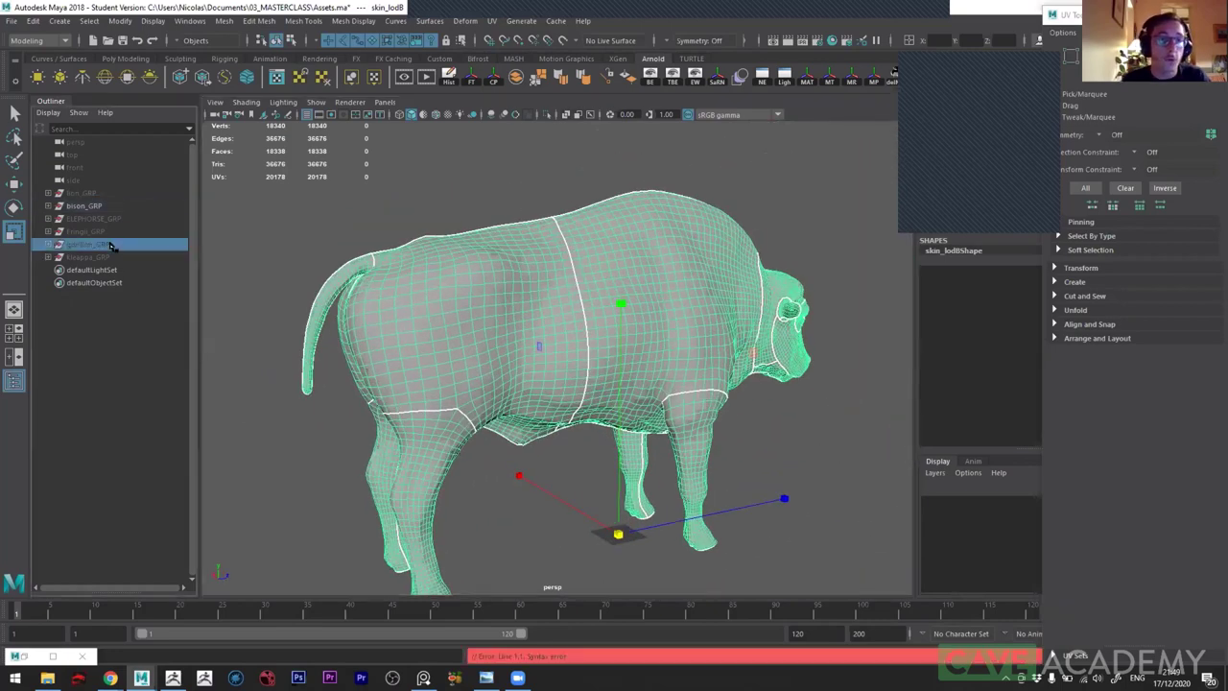
key("ctrl+h")
left_click(88, 205)
key("ctrl+h")
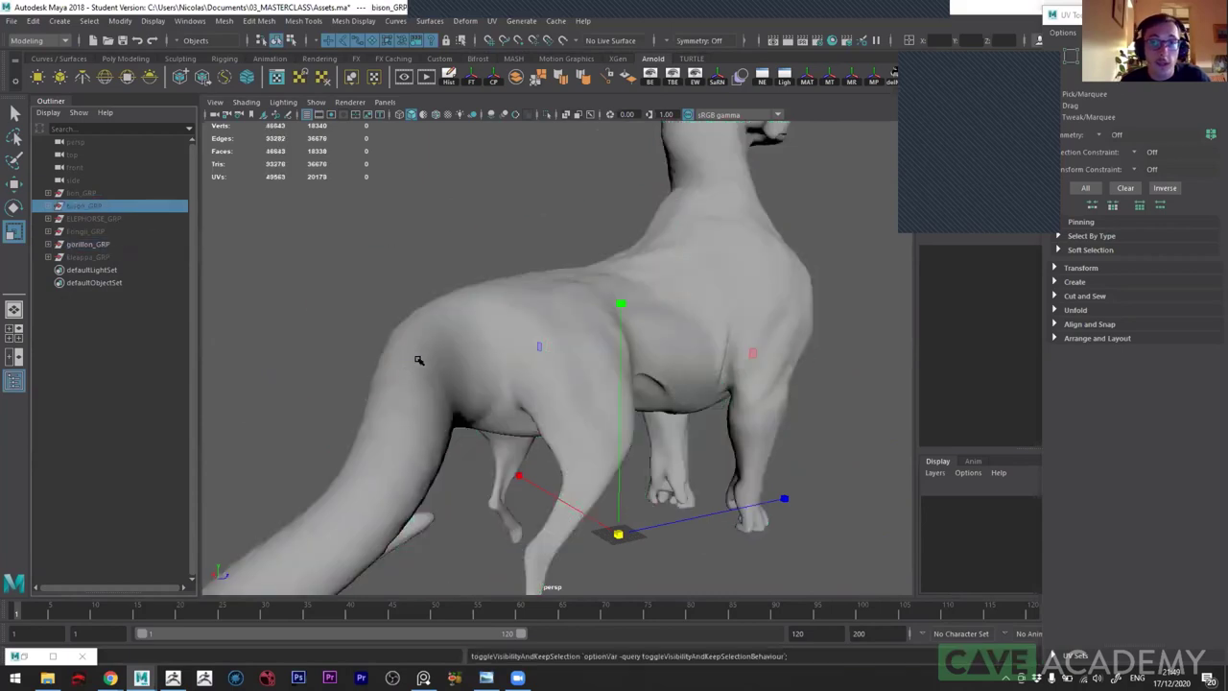
left_click(397, 384)
mouse_move(397, 383)
left_mouse_down("alt")
mouse_move(466, 348)
mouse_move(401, 371)
mouse_move(442, 373)
mouse_move(562, 431)
mouse_move(473, 433)
mouse_move(487, 428)
left_mouse_up("alt")
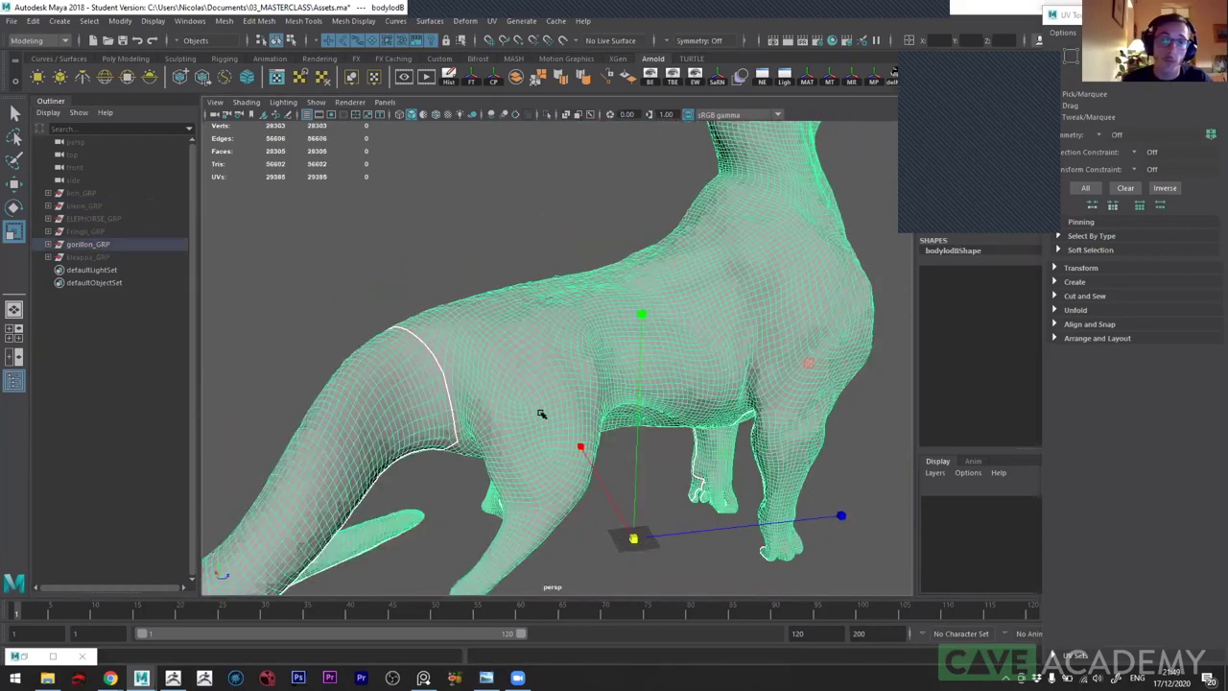
left_click_drag(407, 421, 159, 340, "alt")
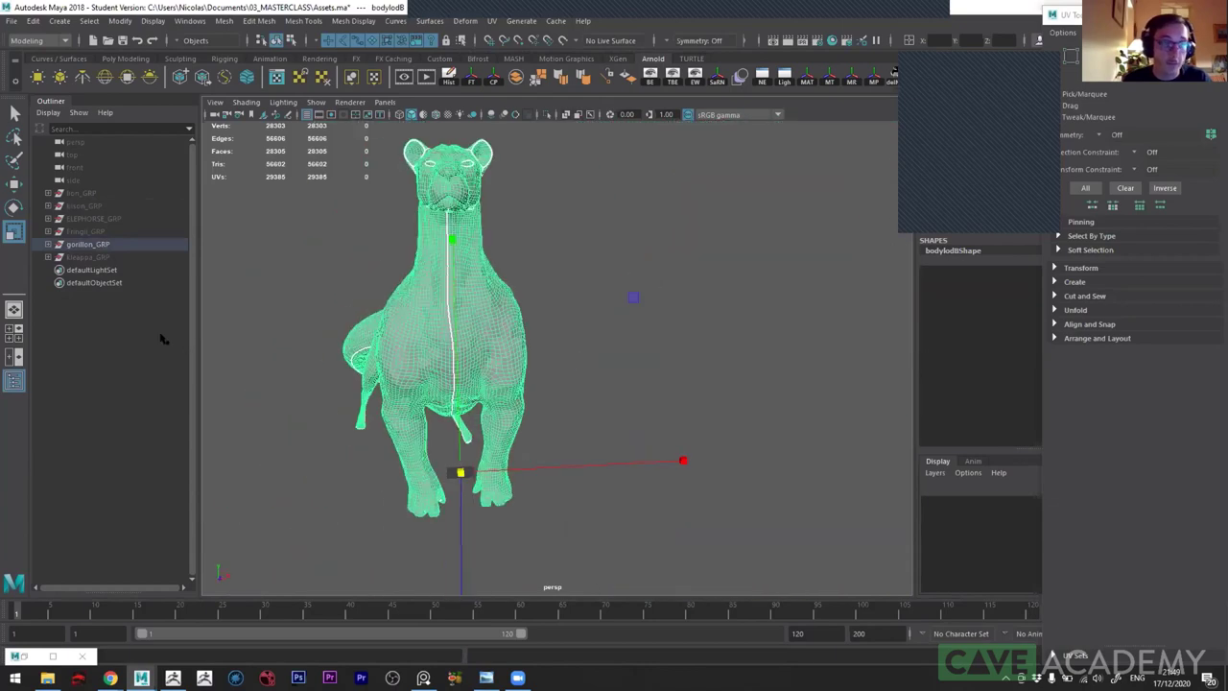
left_click(101, 245)
key("h")
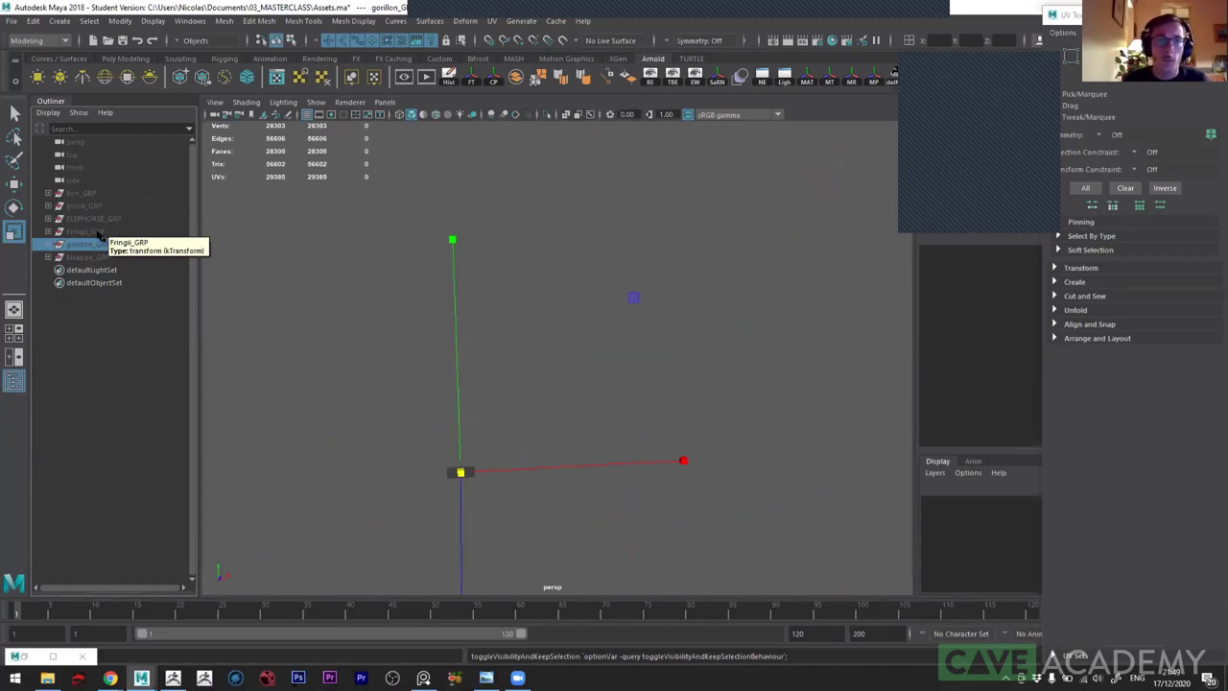
left_click(99, 221)
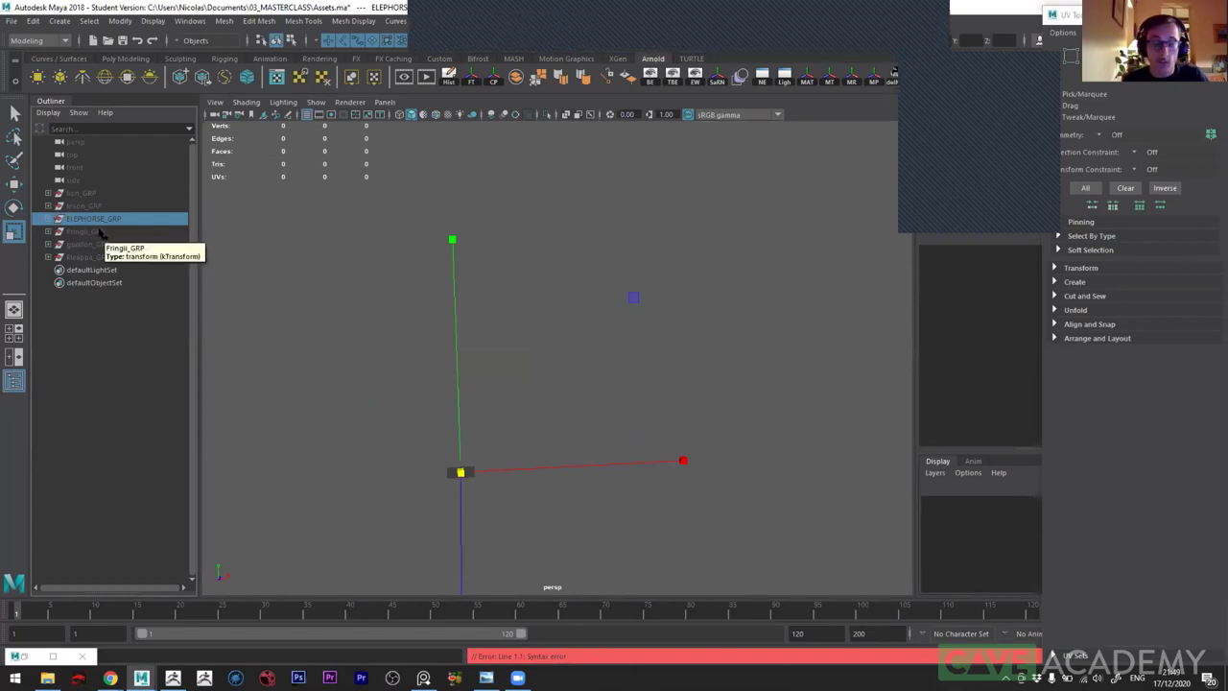
key("alt+Tab")
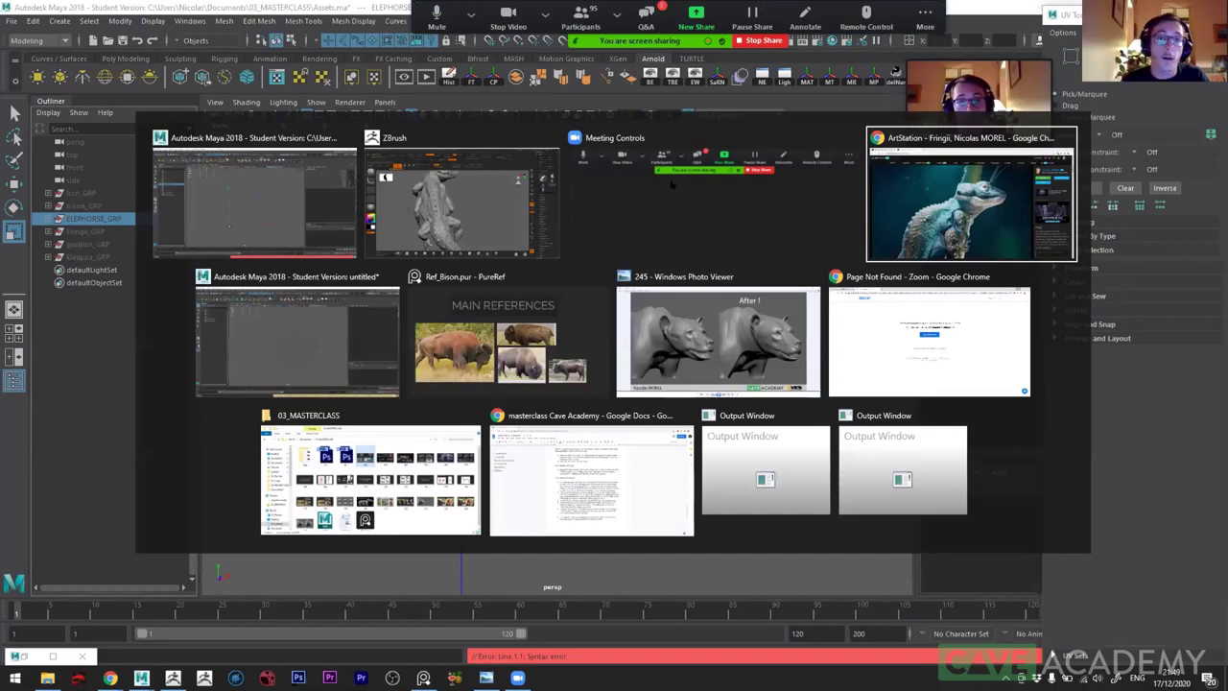
- Scroll up and down through the Elephorse making-of article, then return to ZBrush
scroll(411, 320, "up", 5)
scroll(400, 343, "up", 5)
scroll(392, 351, "up", 5)
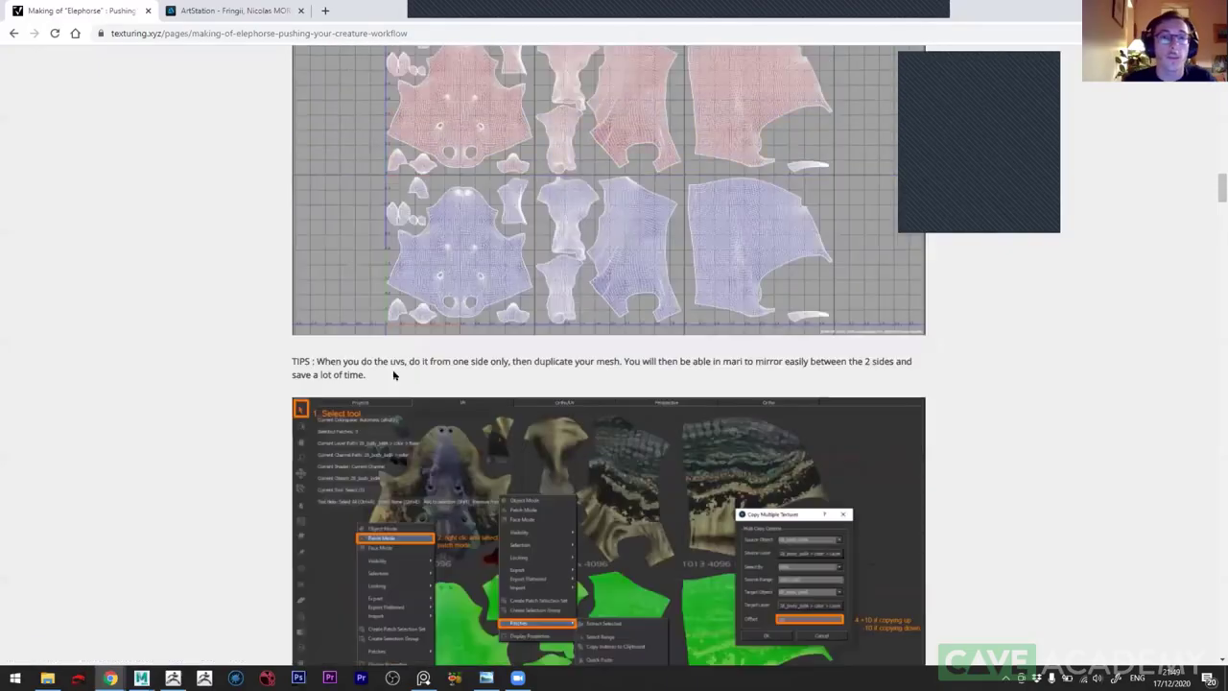
scroll(393, 400, "up", 5)
scroll(397, 403, "up", 5)
scroll(403, 407, "up", 5)
scroll(412, 409, "up", 5)
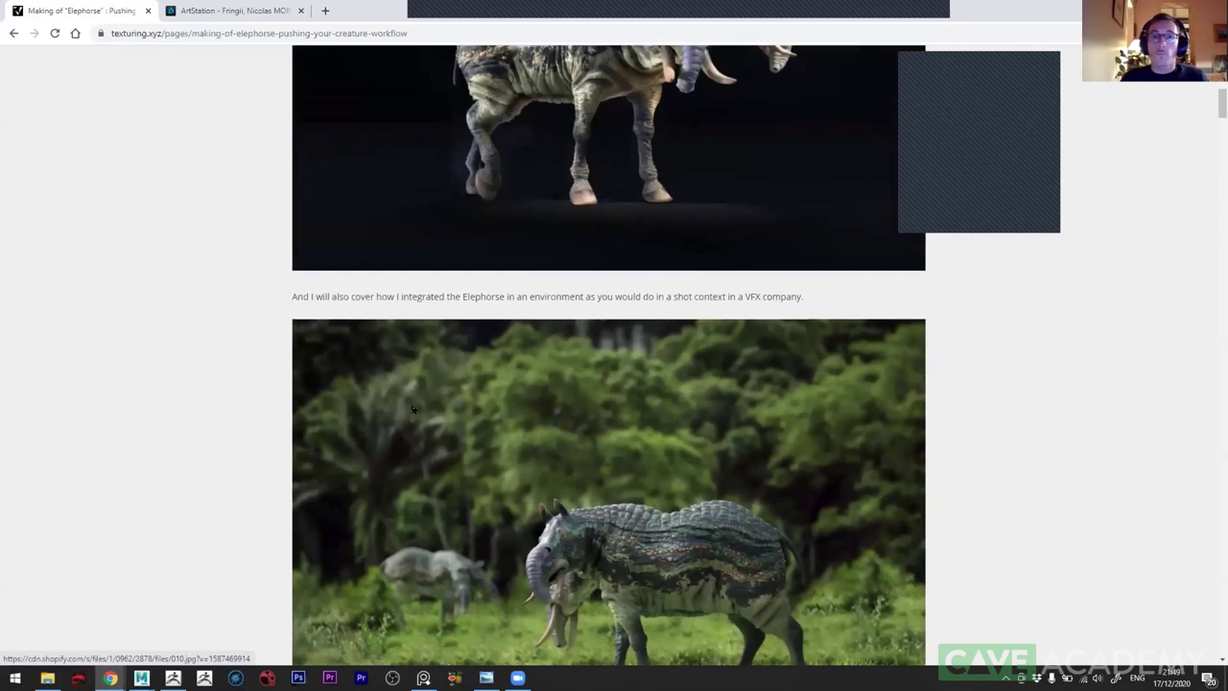
scroll(412, 410, "up", 10)
scroll(418, 408, "down", 10)
scroll(422, 408, "down", 5)
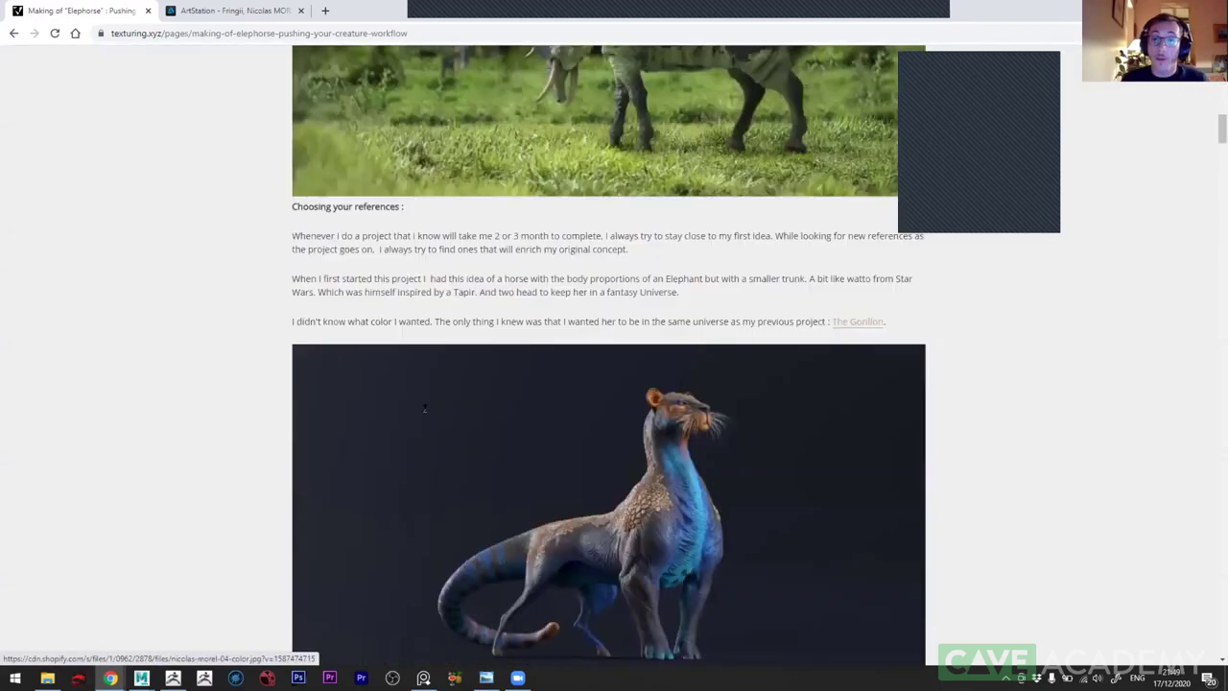
scroll(424, 408, "down", 5)
scroll(425, 413, "down", 5)
scroll(428, 416, "down", 5)
scroll(430, 416, "down", 5)
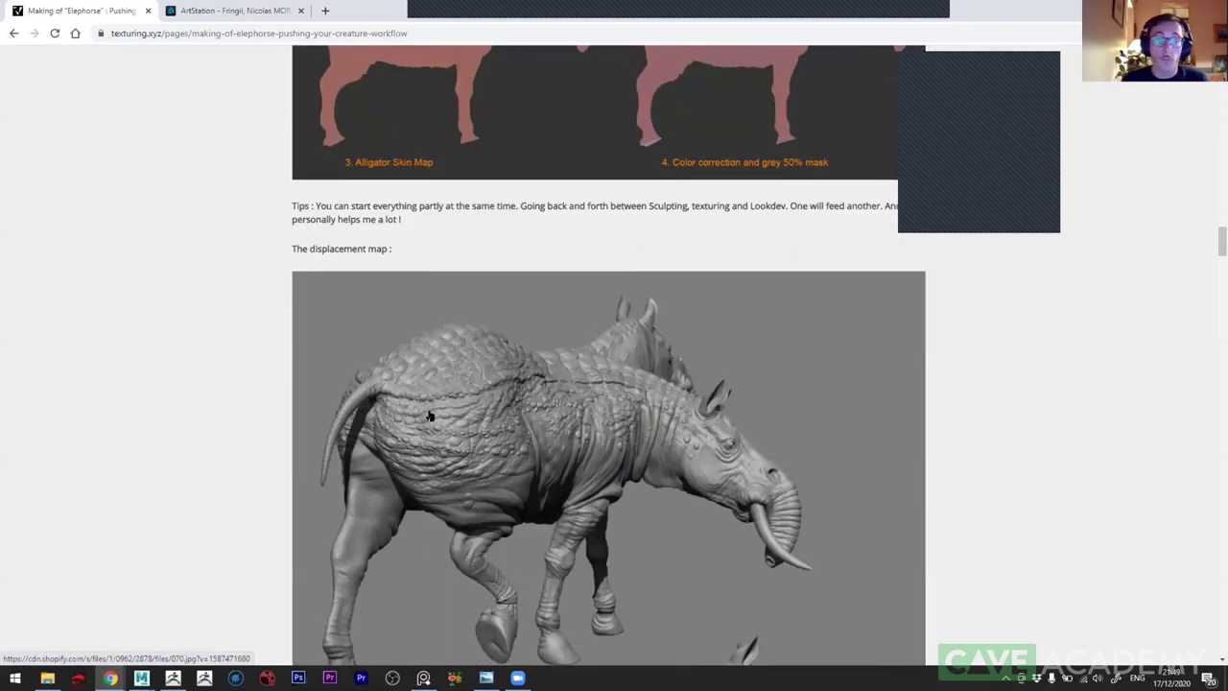
scroll(430, 415, "down", 5)
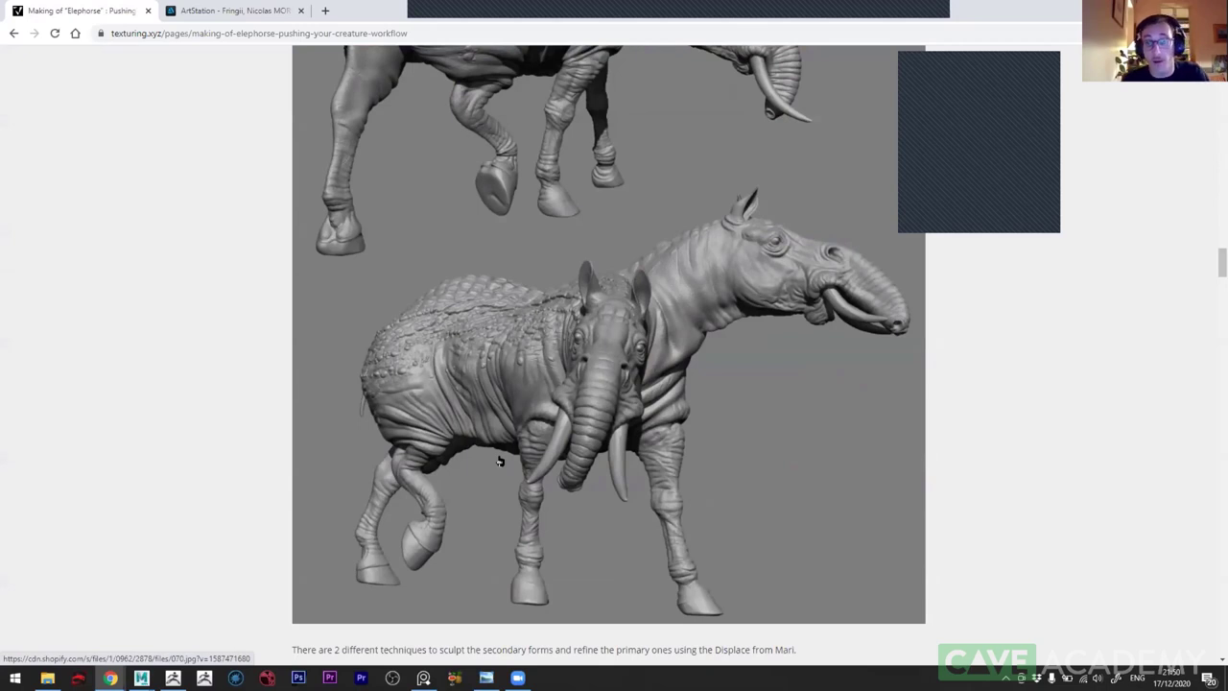
key("alt+Tab")
key("alt+Tab")
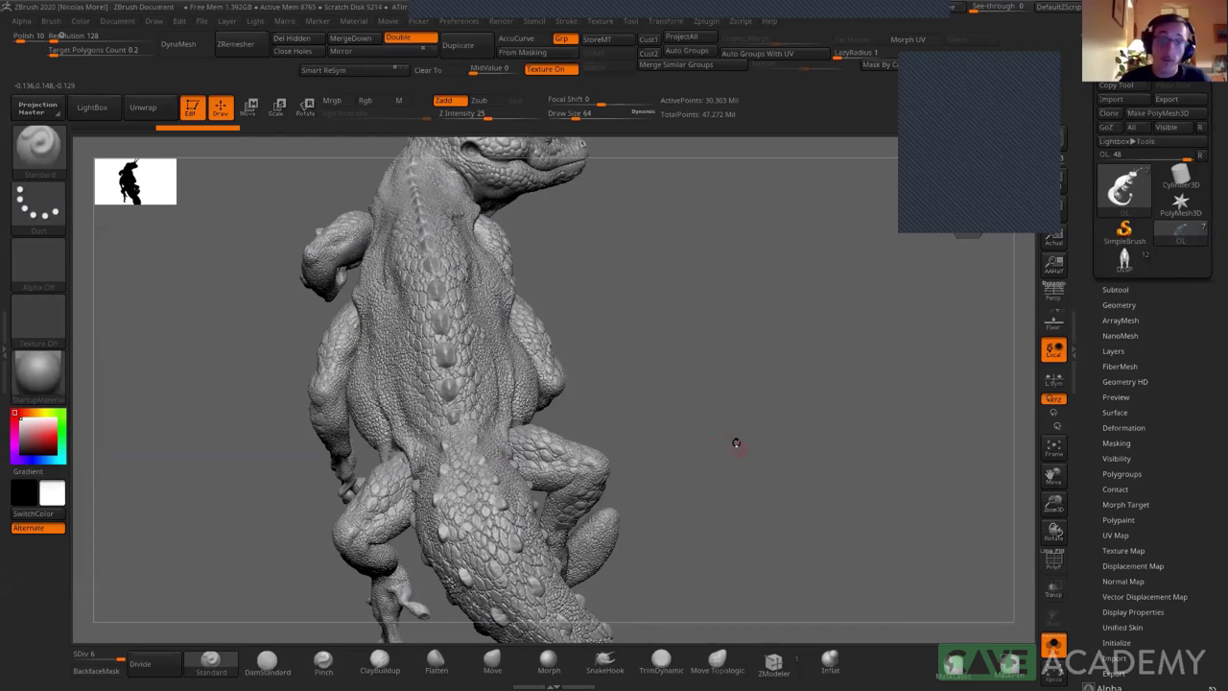
- Apply the Flat Color material to the lizard and make the OL subtool active
mouse_move(724, 418)
left_mouse_down()
mouse_move(702, 434)
mouse_move(719, 438)
left_mouse_up()
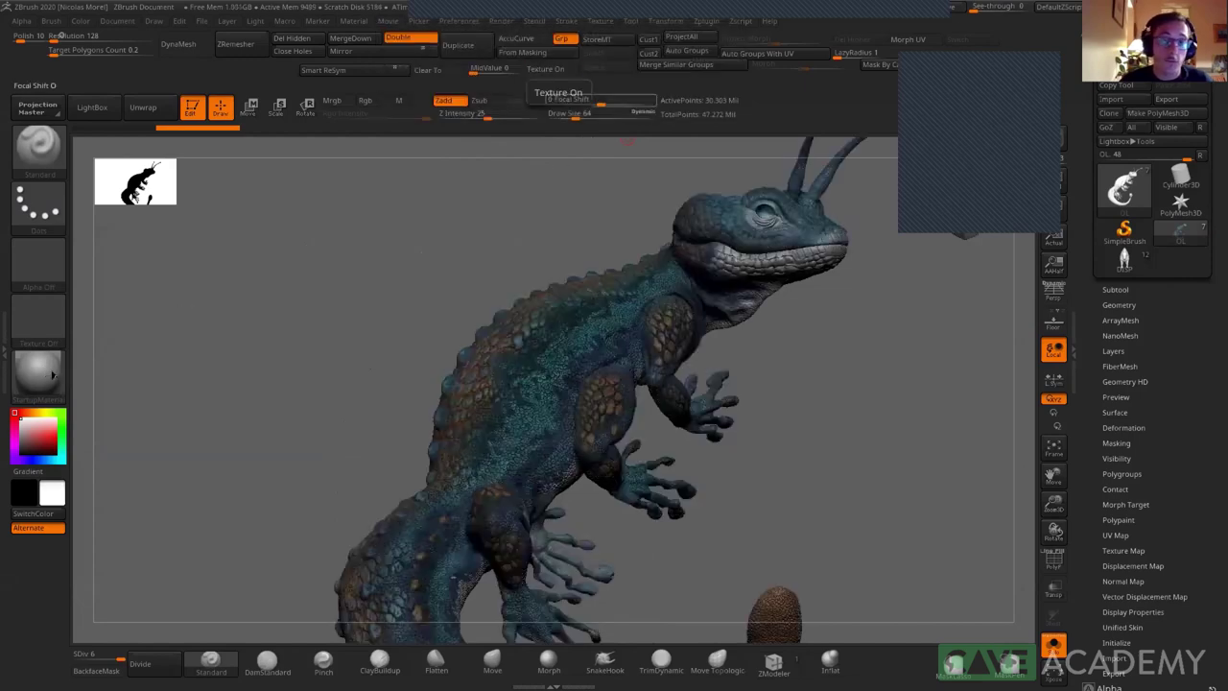
left_click(36, 366)
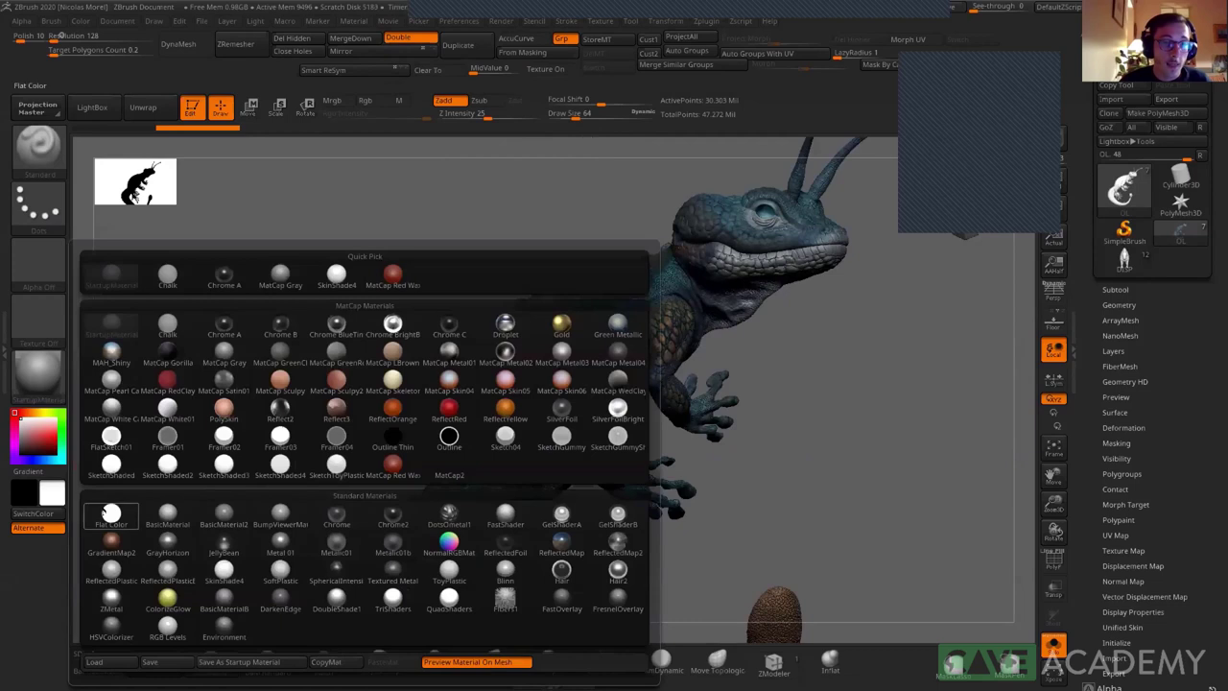
left_click(112, 514)
mouse_move(192, 499)
left_mouse_down()
mouse_move(516, 284)
mouse_move(686, 464)
mouse_move(694, 365)
left_mouse_up()
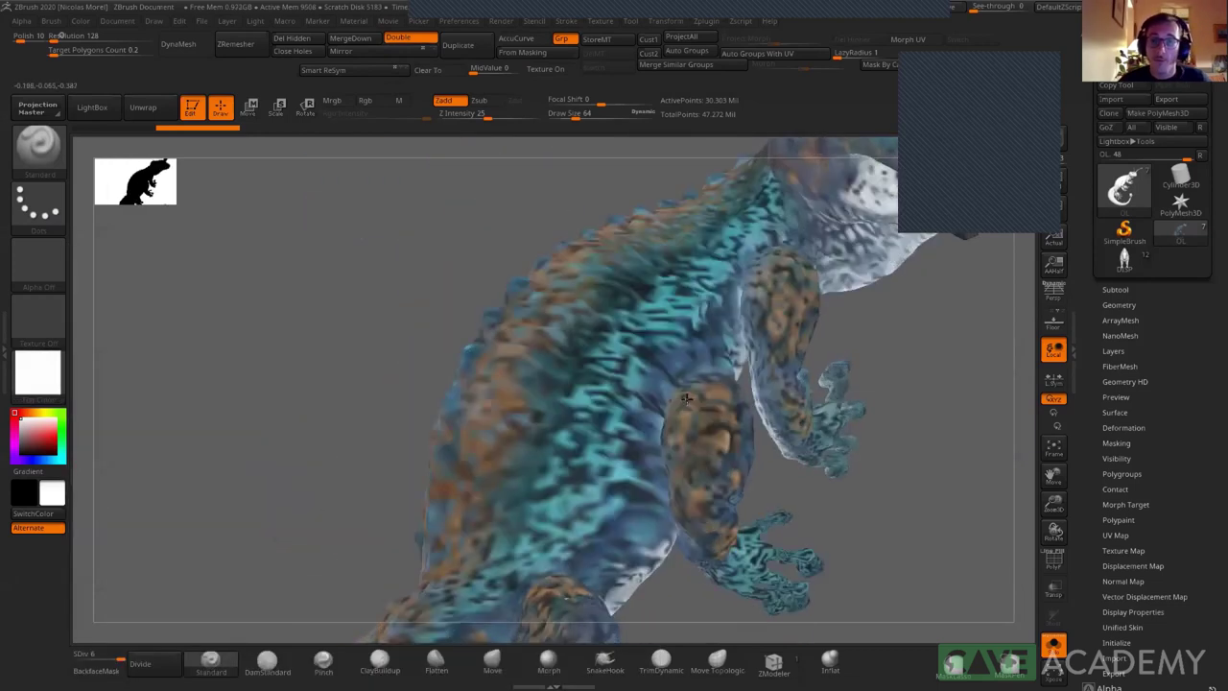
left_click(678, 337, "alt")
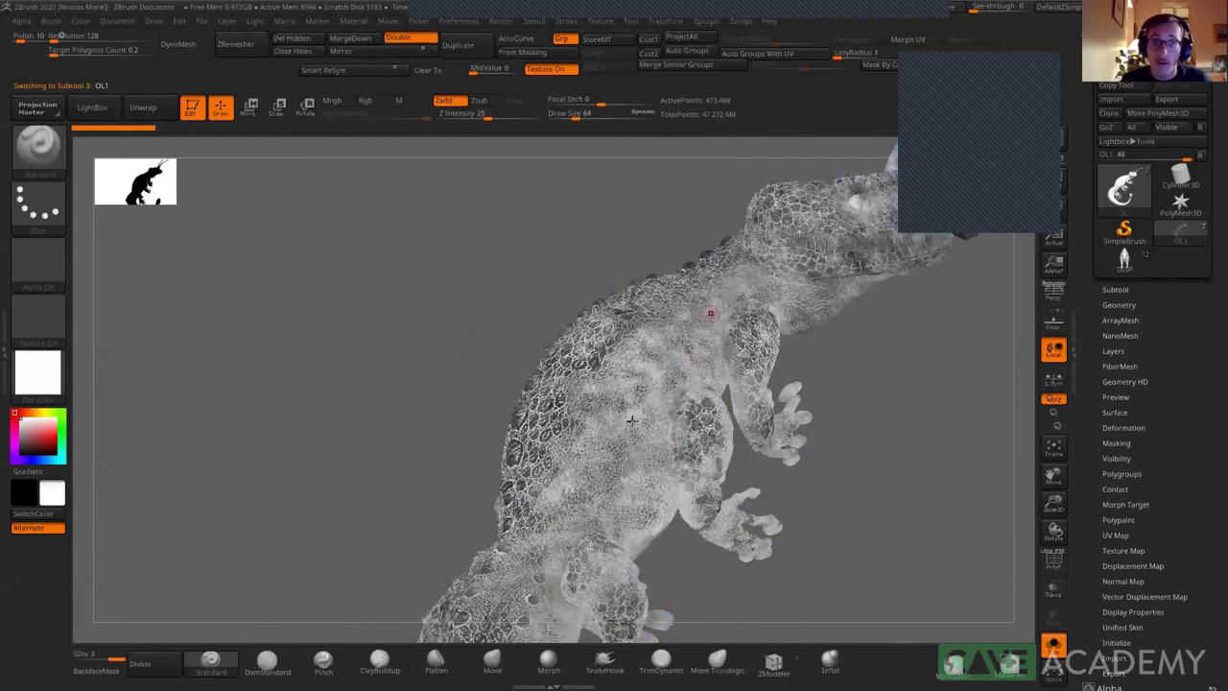
mouse_move(620, 474)
left_mouse_down()
mouse_move(725, 379)
mouse_move(544, 417)
left_mouse_up()
left_click(553, 408, "alt")
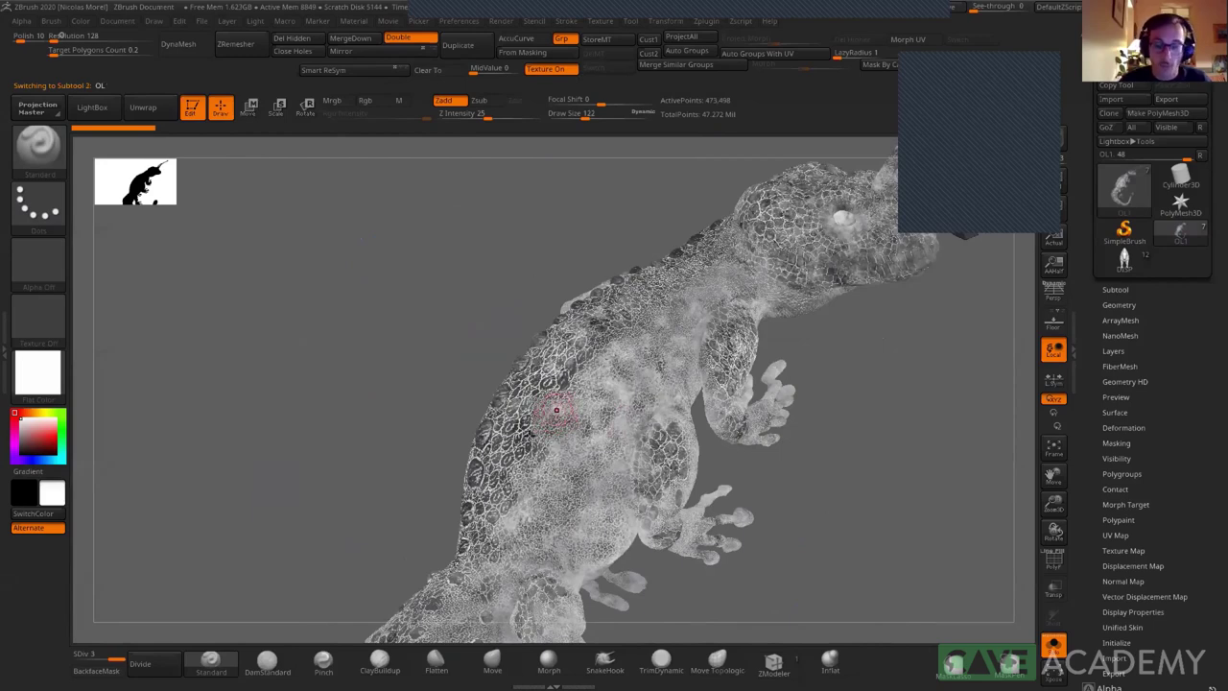
- Enable Rgb, disable Zadd, and paint a soft pink patch on the lizard's back
left_click(366, 99)
left_click(443, 100)
key("b")
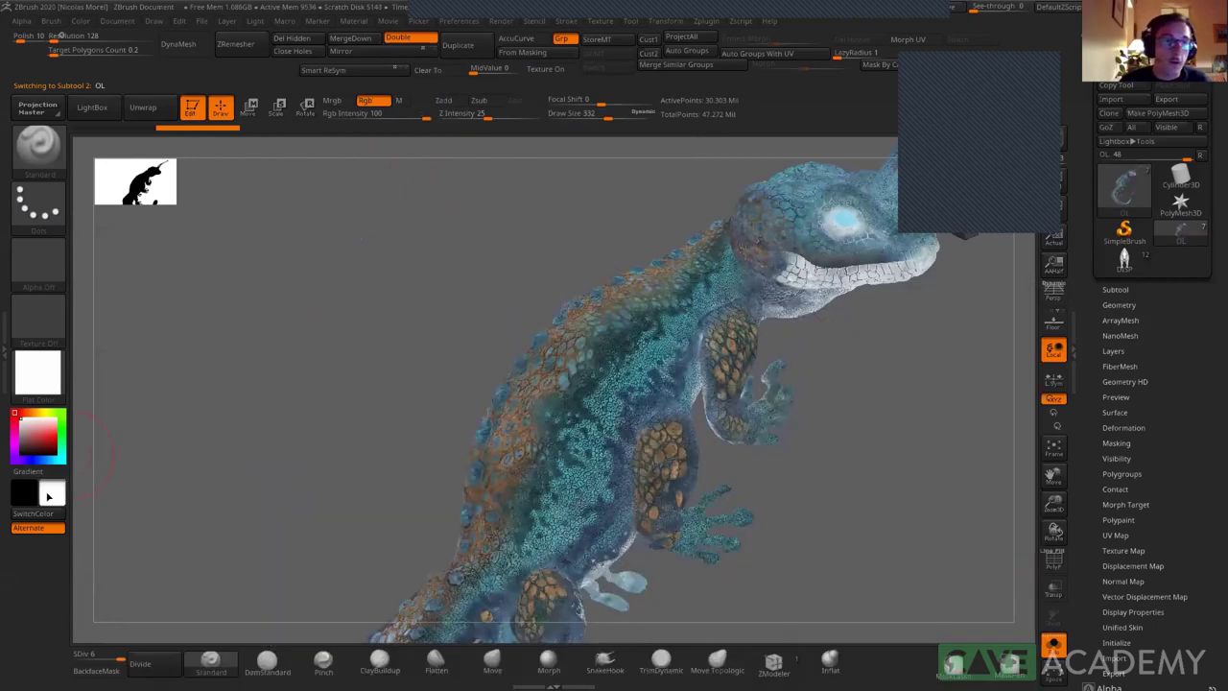
left_click(91, 471)
right_click_drag(612, 422, 555, 413)
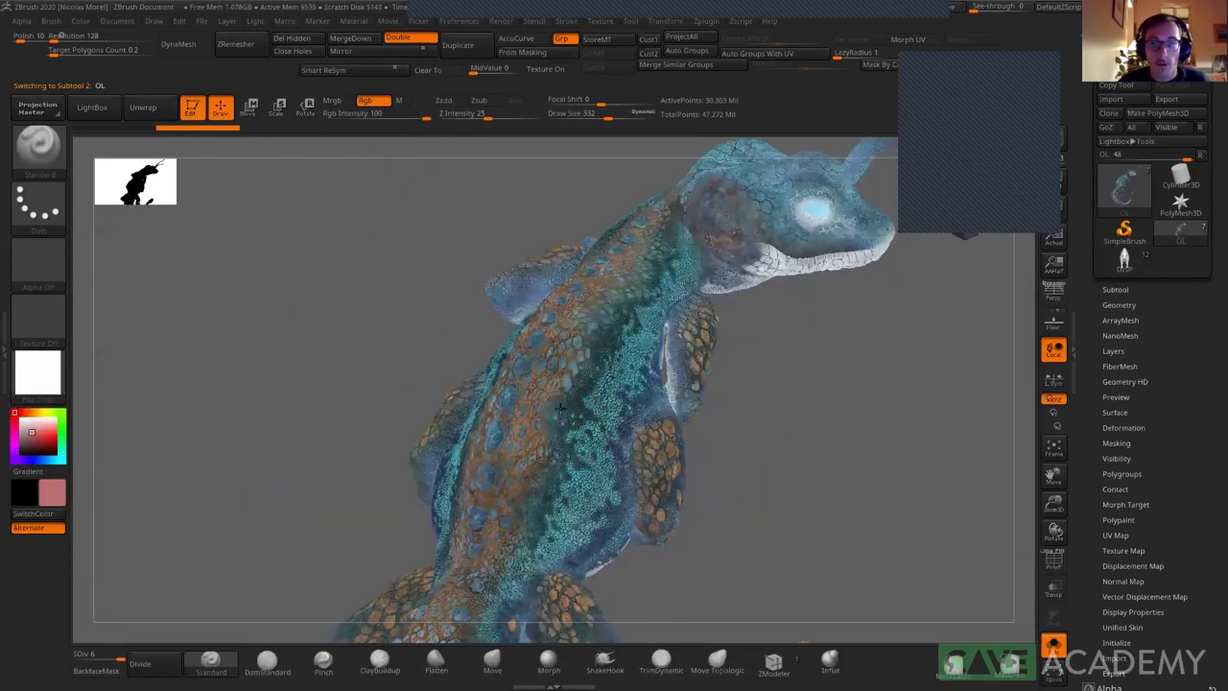
left_click_drag(560, 409, 610, 332)
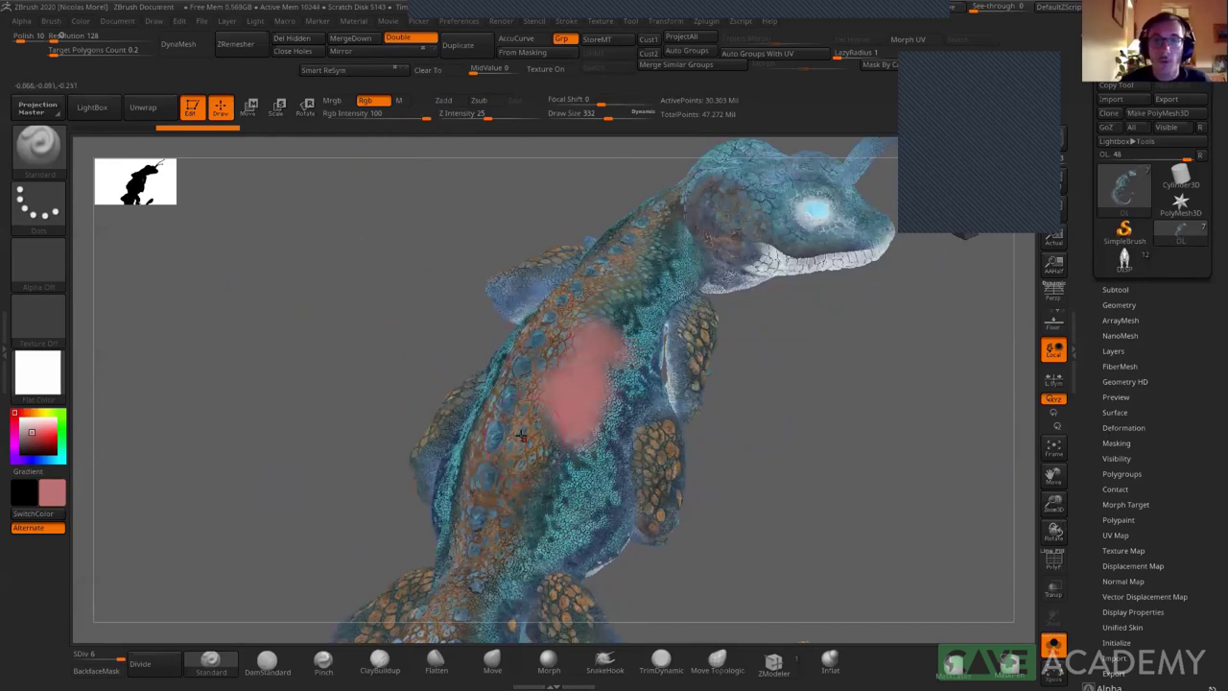
right_click_drag(652, 485, 473, 447, "alt")
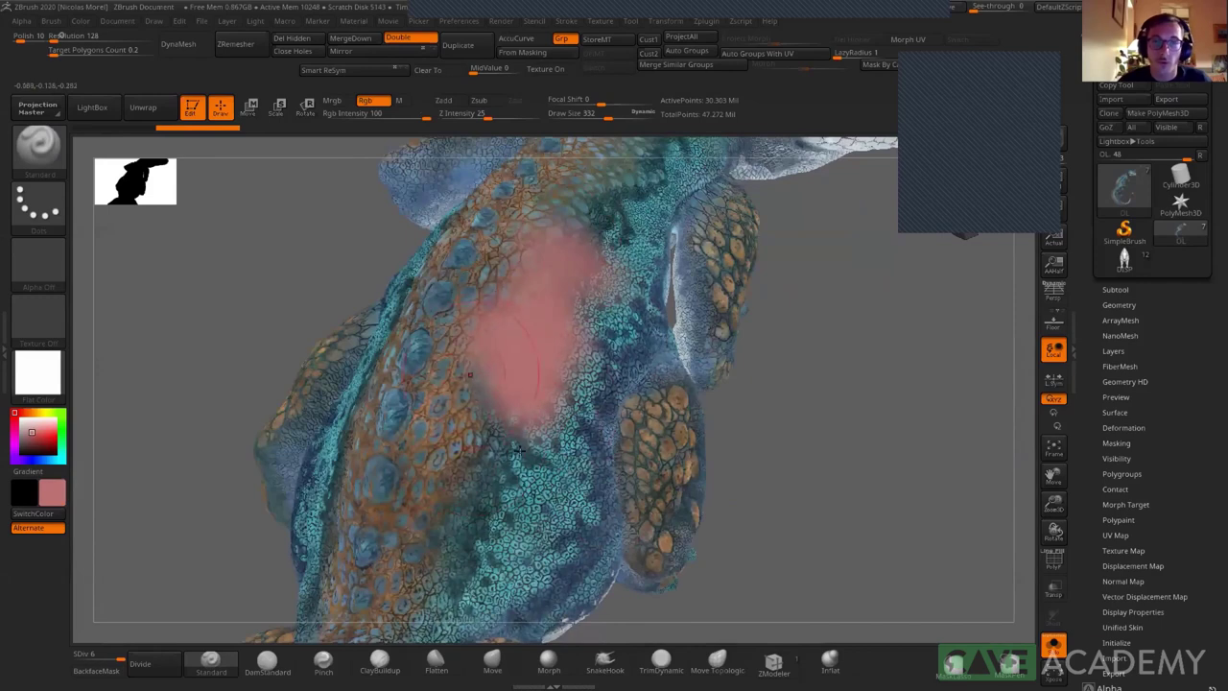
key("b")
key("c")
key("b")
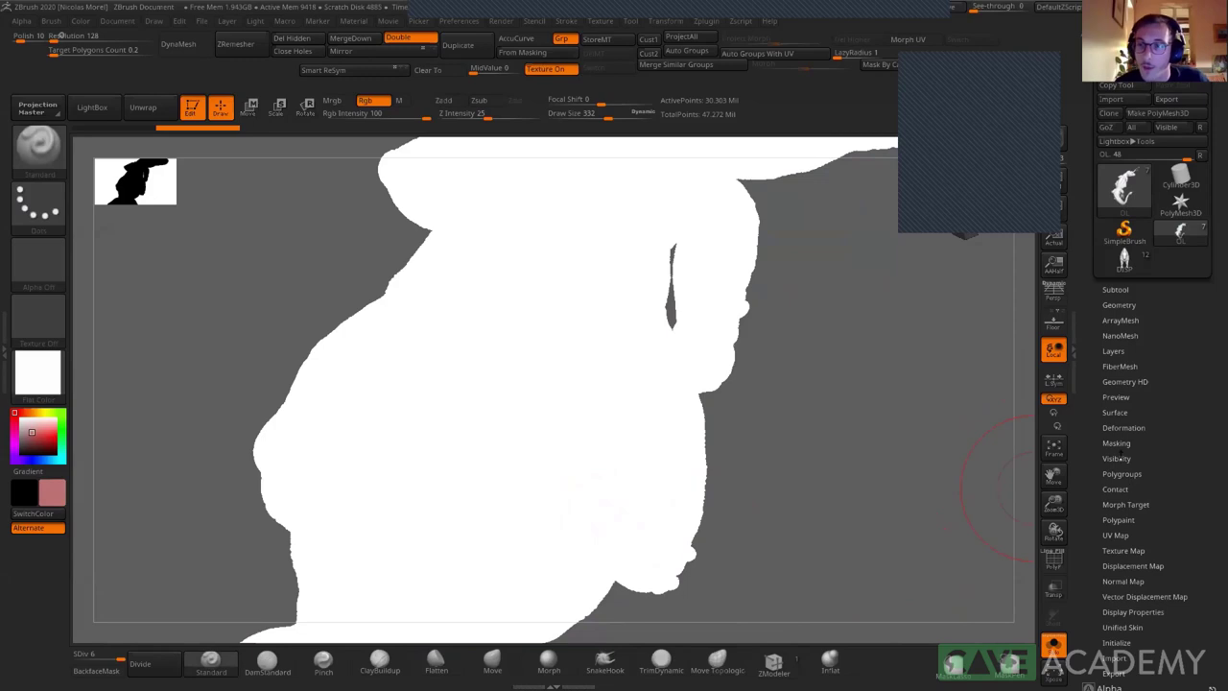
- Apply Mask By Cavity from Tool > Masking and zoom in on the outlined scales
left_click(1105, 444)
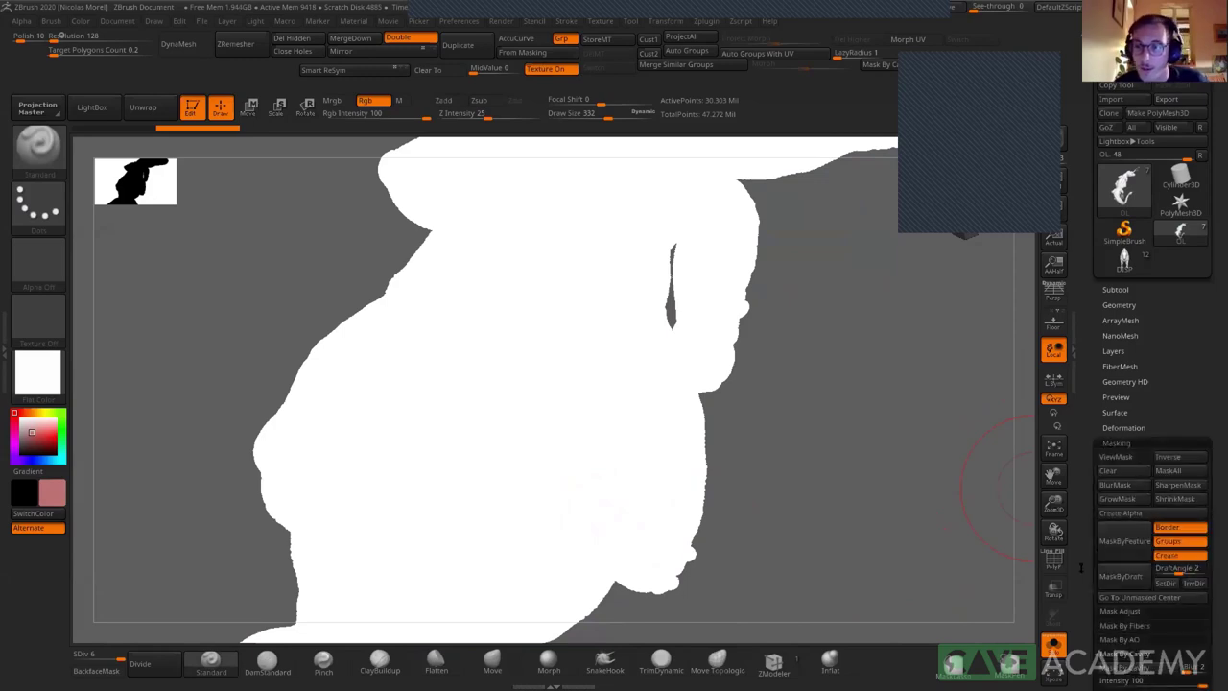
left_click(1113, 653)
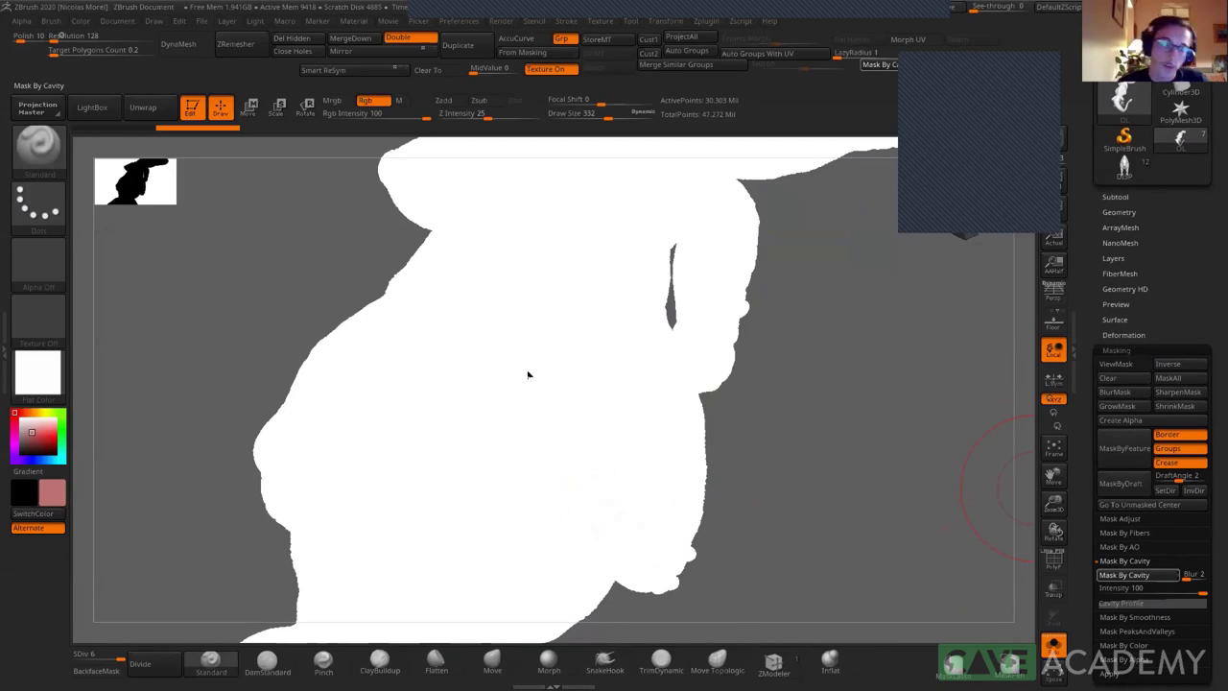
key("ctrl+h")
mouse_move(508, 323)
right_mouse_down("ctrl")
mouse_move(384, 431)
mouse_move(573, 364)
mouse_move(562, 343)
right_mouse_up("ctrl")
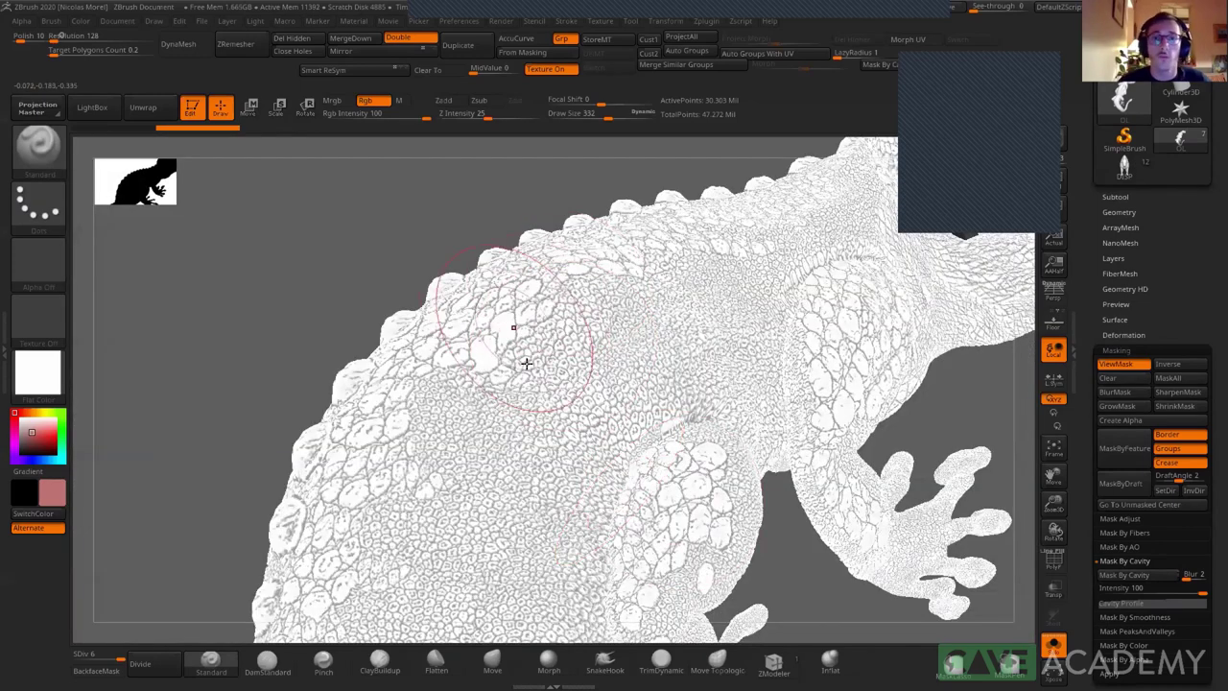
right_click_drag(529, 363, 526, 126, "ctrl")
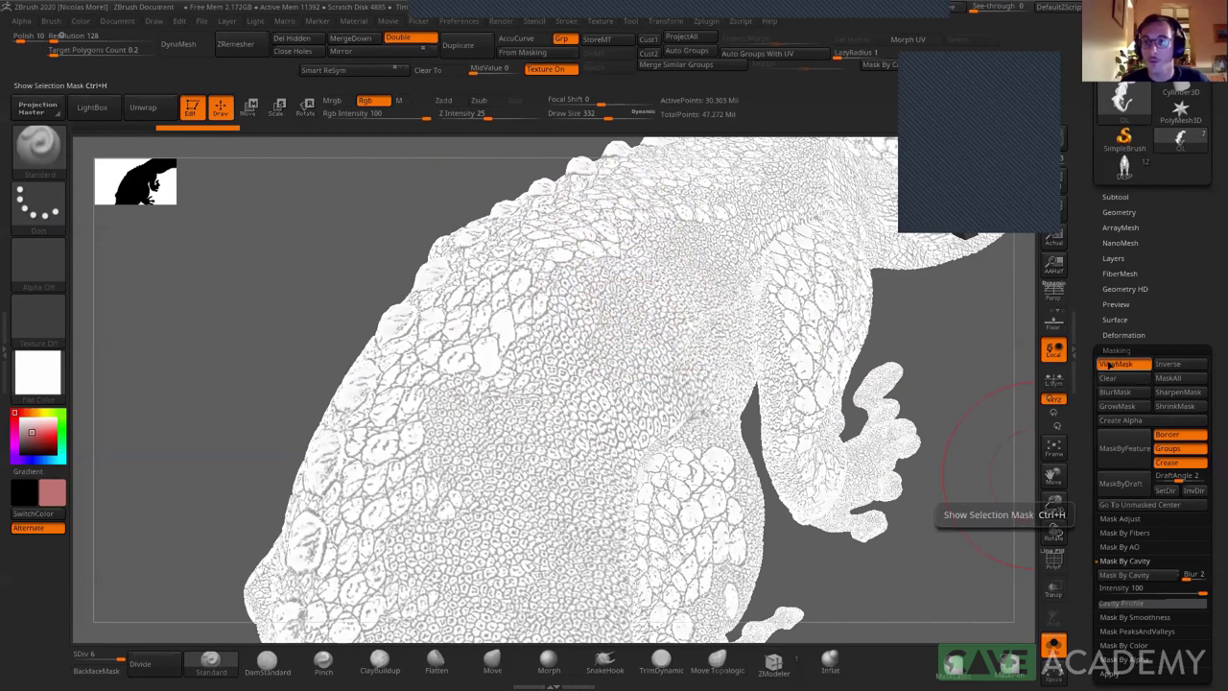
left_click(1110, 365)
- Show the polypaint again and extend the pink patch across the lizard's chest
left_click(538, 69)
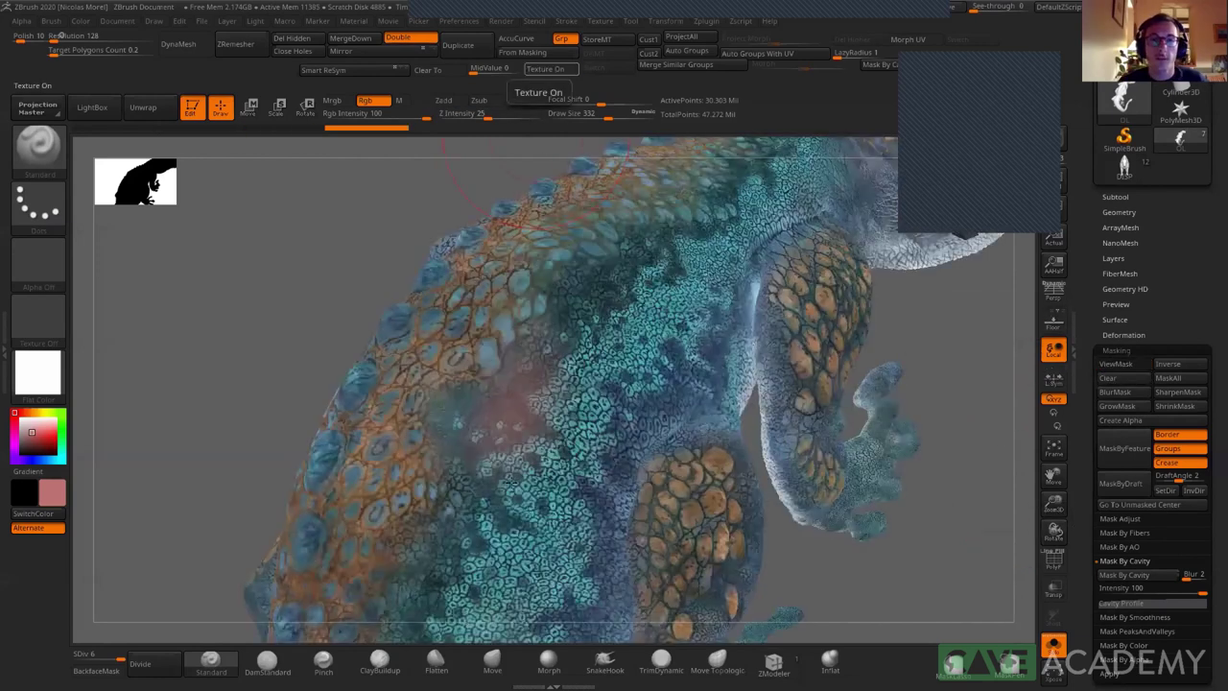
mouse_move(614, 464)
left_mouse_down()
mouse_move(547, 365)
mouse_move(595, 297)
left_mouse_up()
right_click_drag(580, 430, 541, 398)
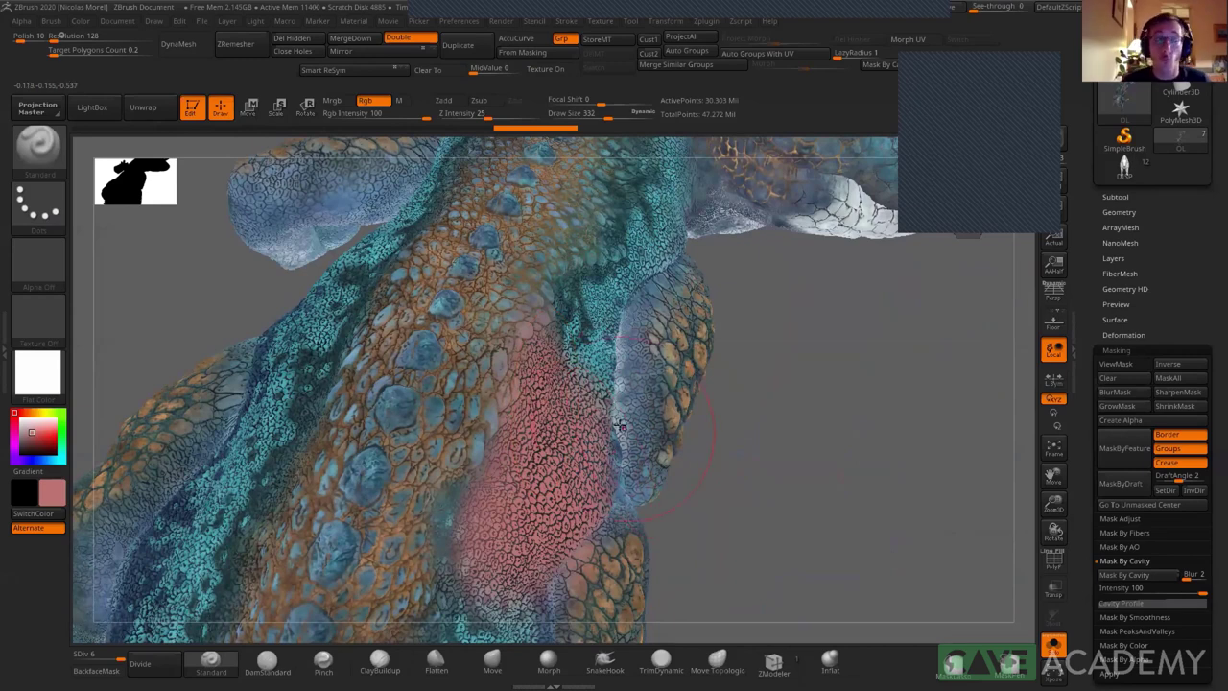
left_click_drag(592, 425, 763, 531)
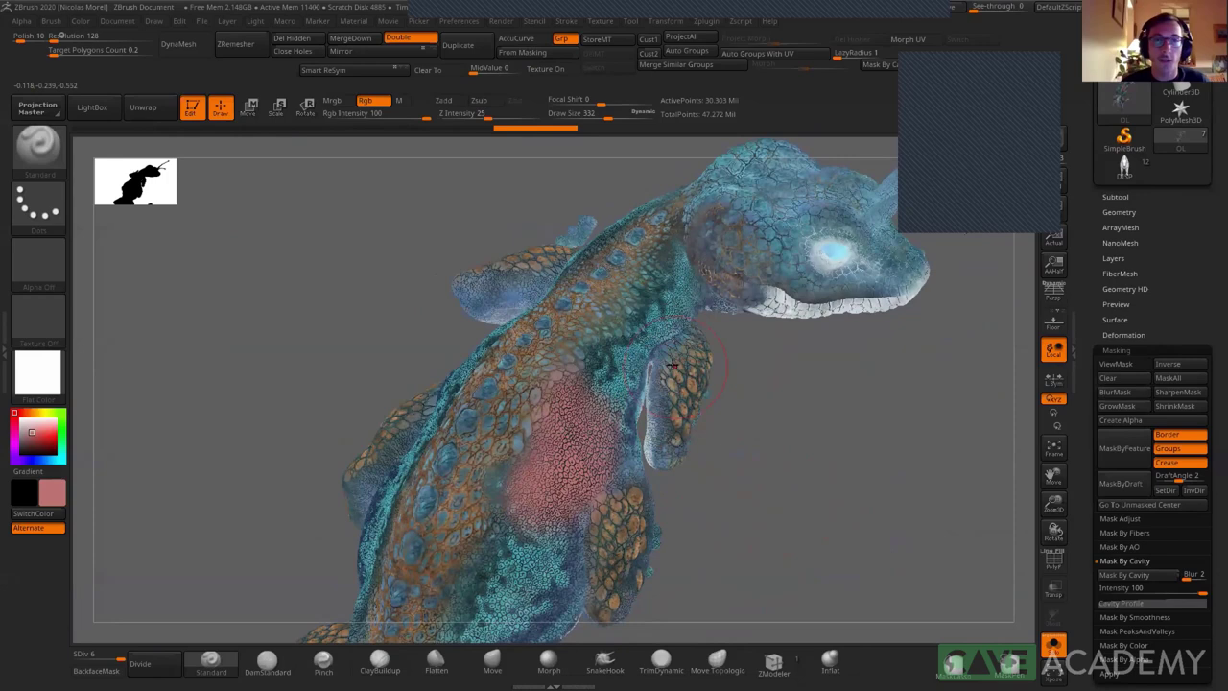
left_click(1116, 351)
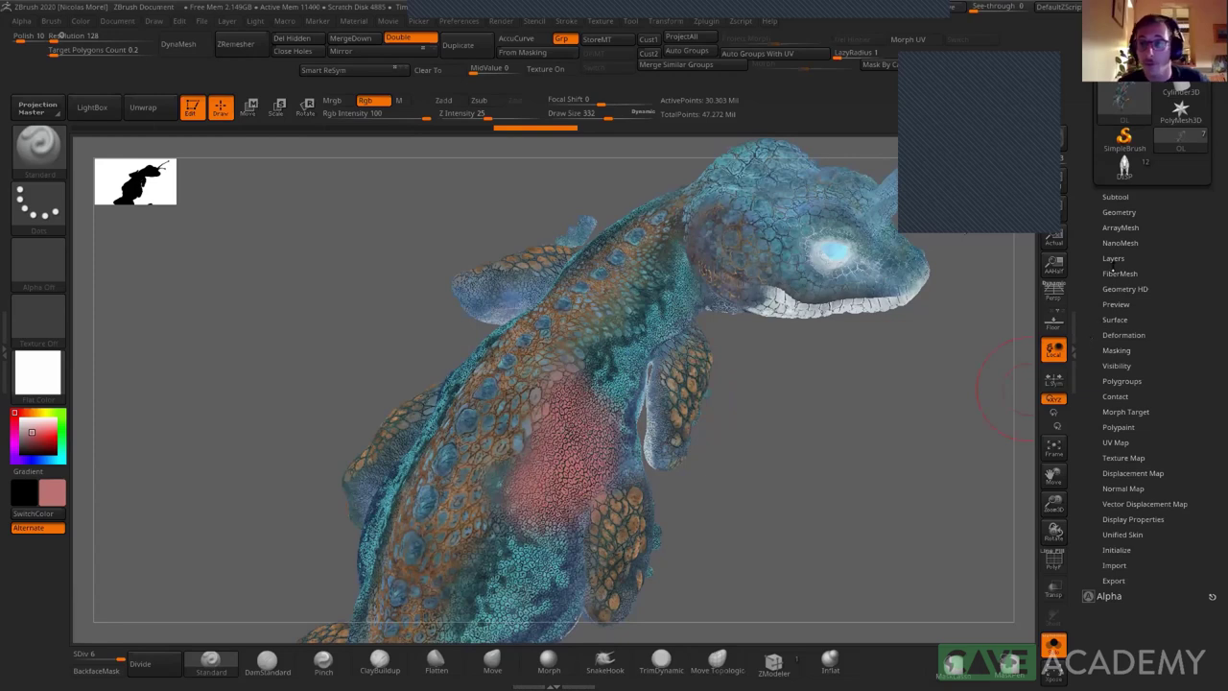
- Expand Tool > Layers and look over the polypaint from the pink back to the eye and mouth
left_click(1113, 259)
mouse_move(492, 480)
right_mouse_down("alt")
mouse_move(509, 518)
mouse_move(501, 473)
right_mouse_up("alt")
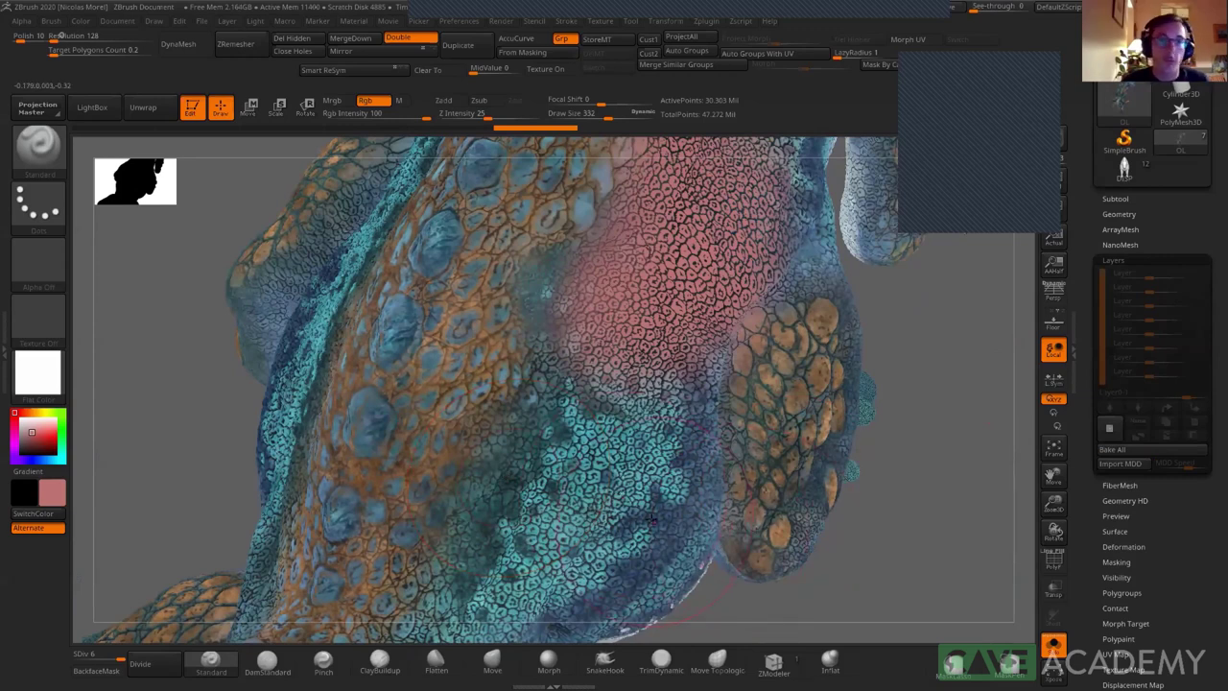
mouse_move(549, 509)
right_mouse_down()
mouse_move(428, 434)
mouse_move(418, 388)
right_mouse_up()
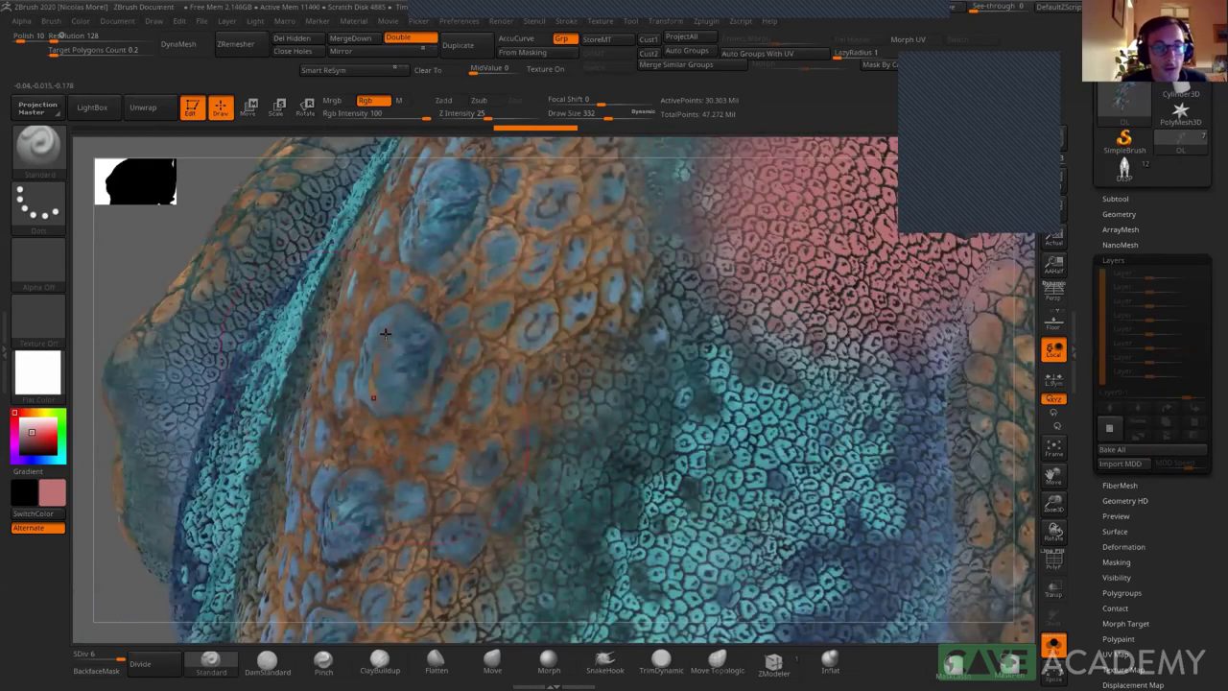
mouse_move(379, 328)
right_mouse_down()
mouse_move(379, 368)
mouse_move(407, 286)
right_mouse_up()
right_click_drag(440, 323, 625, 452)
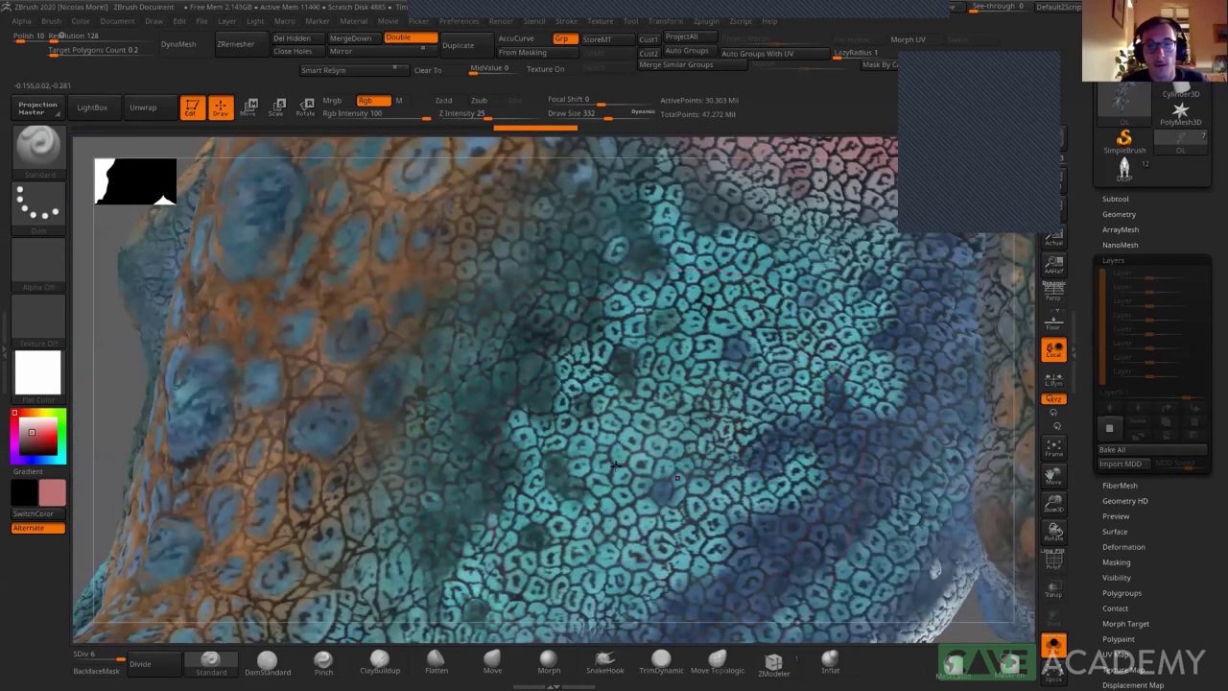
mouse_move(634, 511)
right_mouse_down()
mouse_move(694, 444)
mouse_move(717, 241)
mouse_move(736, 333)
mouse_move(639, 338)
right_mouse_up()
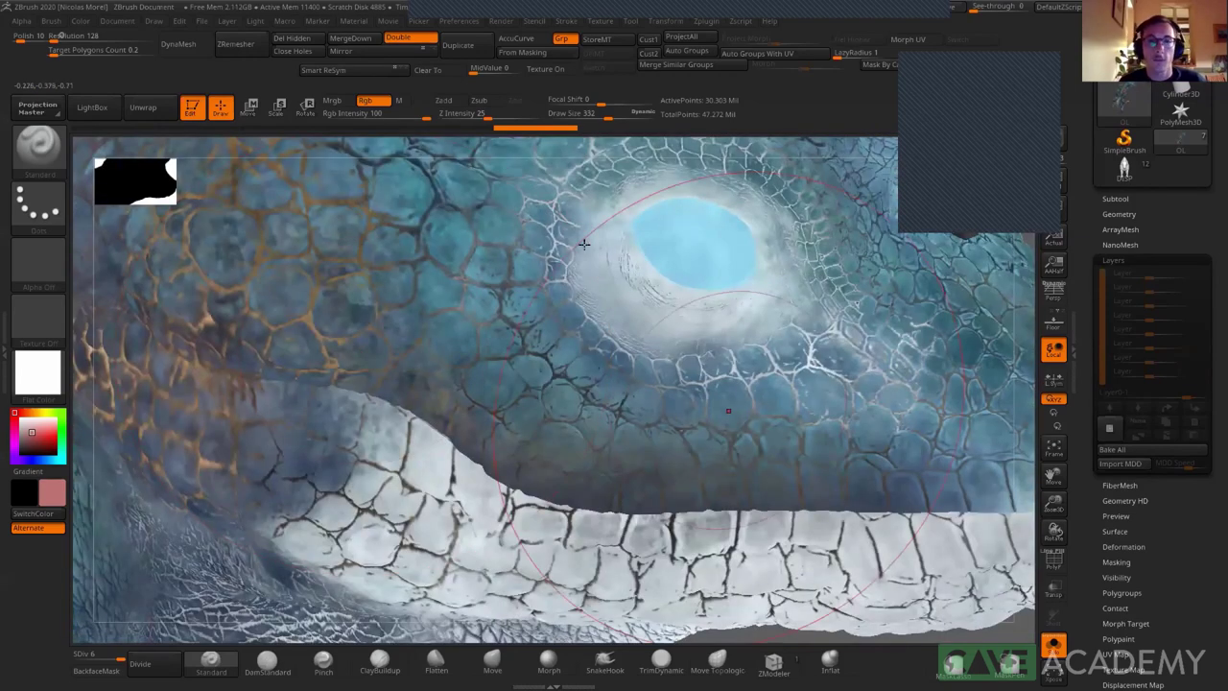
mouse_move(613, 519)
right_mouse_down("alt")
mouse_move(582, 500)
mouse_move(608, 392)
mouse_move(615, 425)
right_mouse_up("alt")
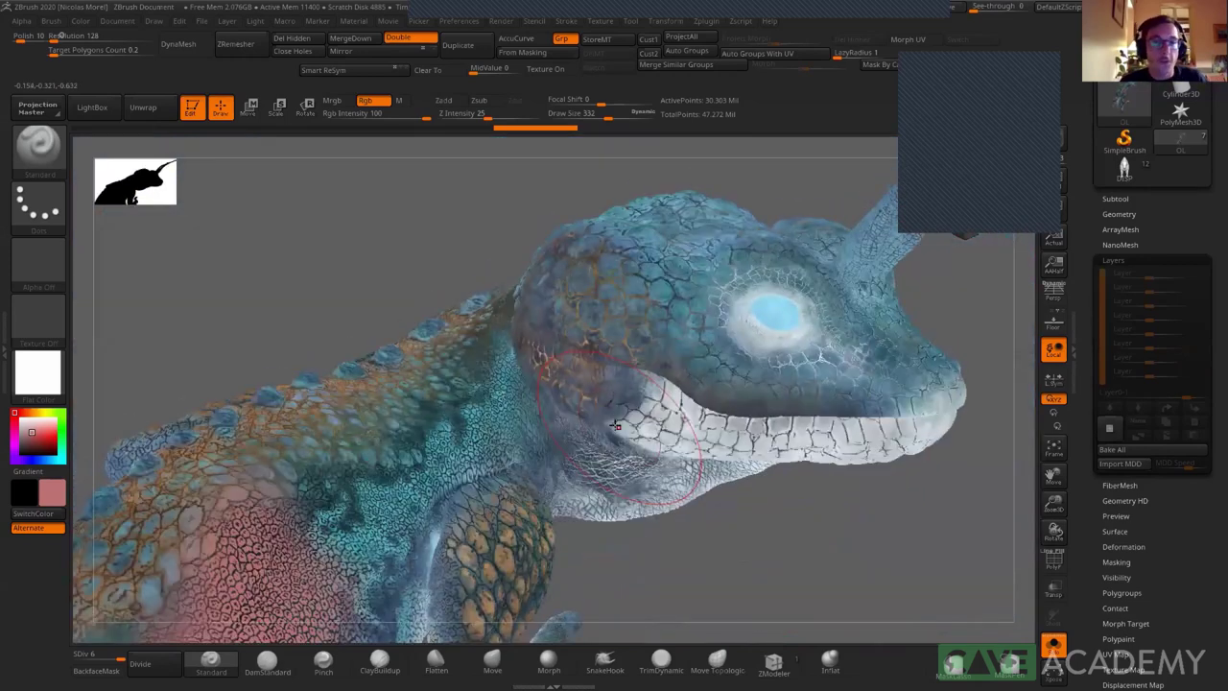
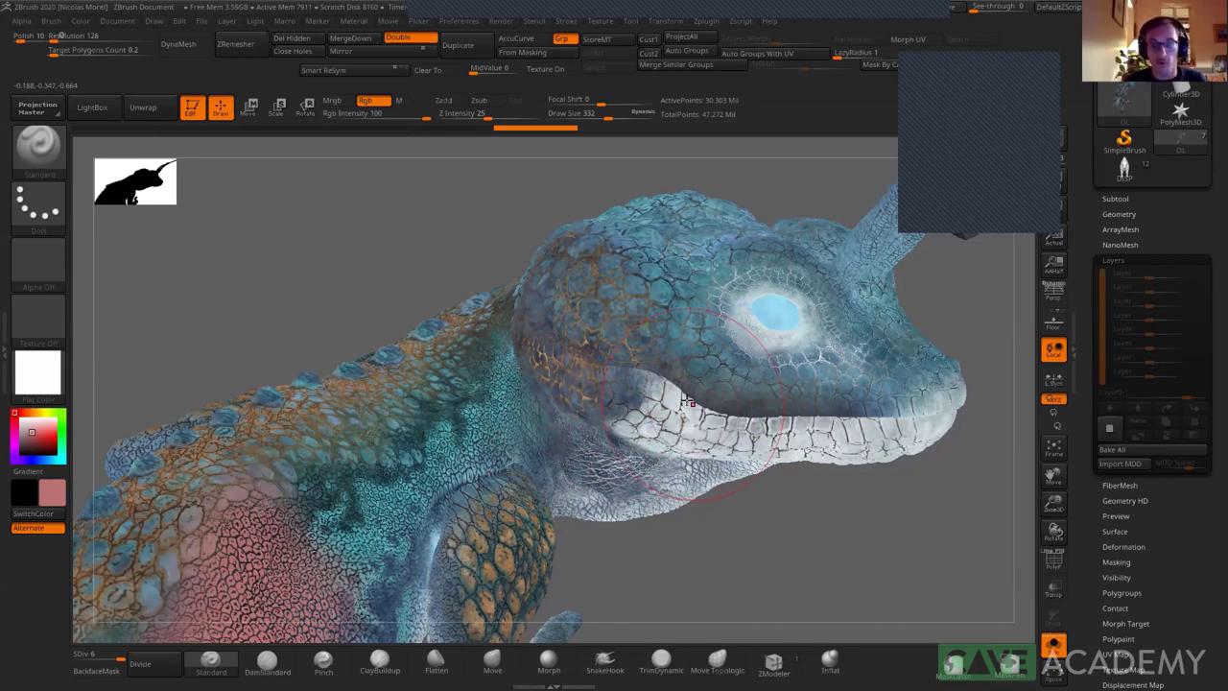
- Orbit the polypainted lizard in ZBrush to inspect its head, back, arm, hand and underside
mouse_move(806, 496)
left_mouse_down()
mouse_move(744, 408)
mouse_move(683, 478)
left_mouse_up()
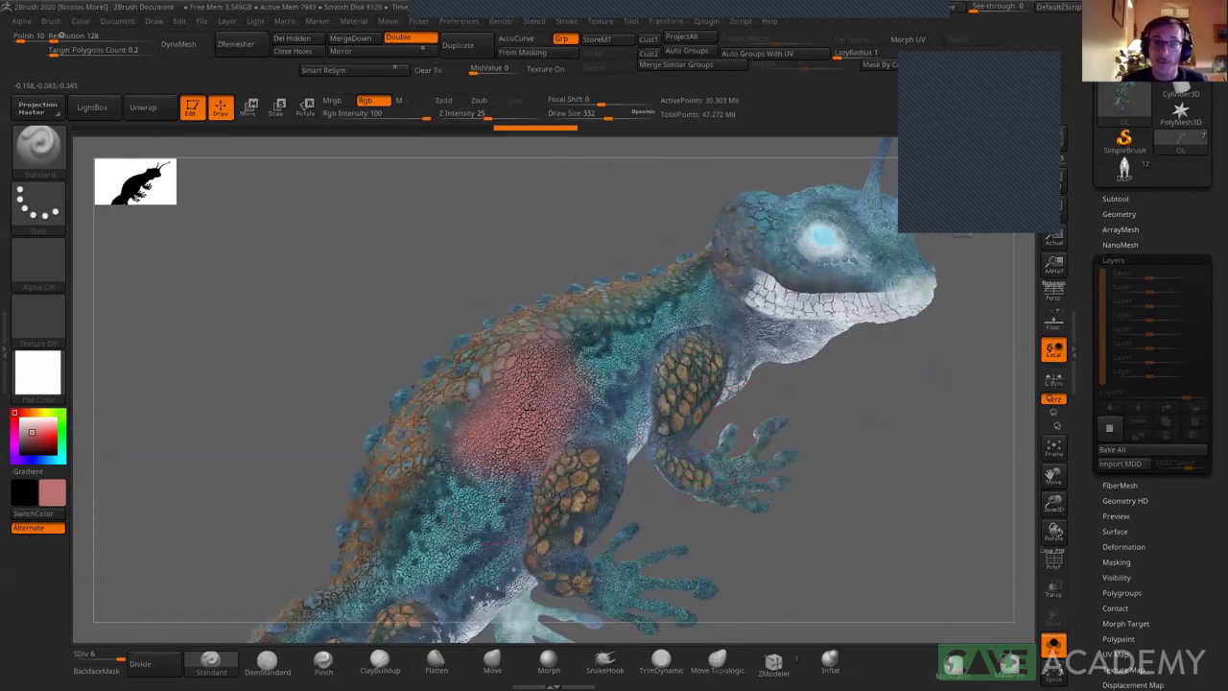
right_click_drag(530, 410, 526, 430)
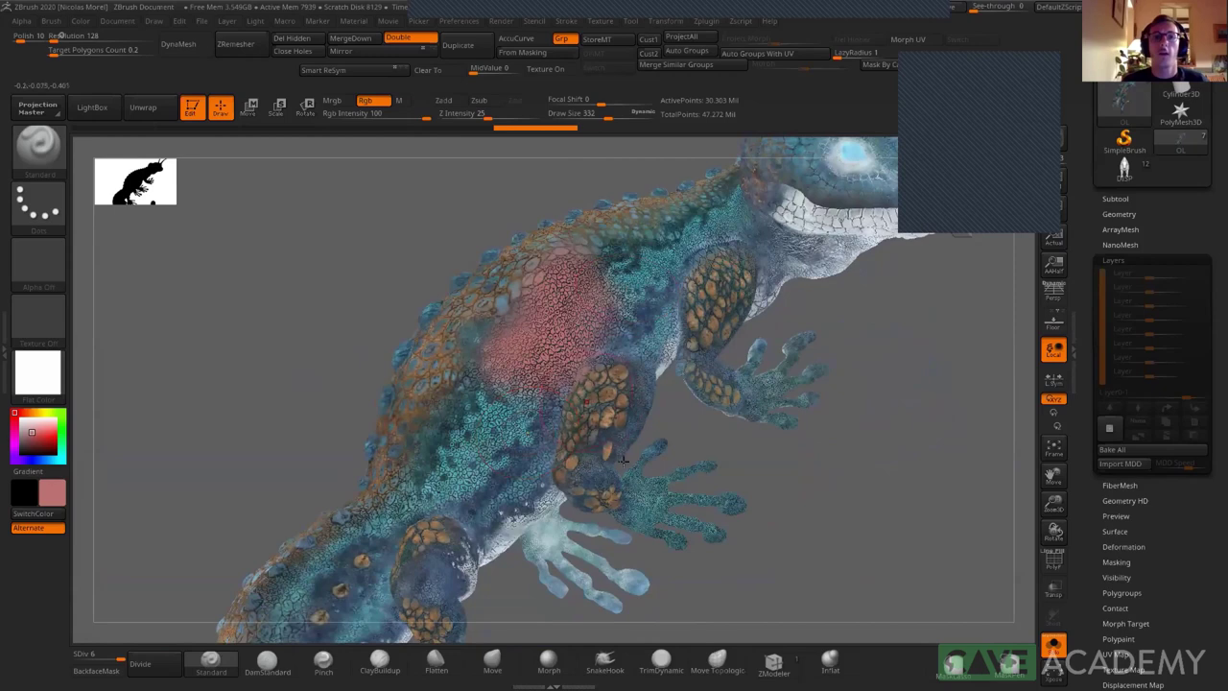
mouse_move(585, 399)
right_mouse_down()
mouse_move(569, 426)
mouse_move(691, 425)
right_mouse_up()
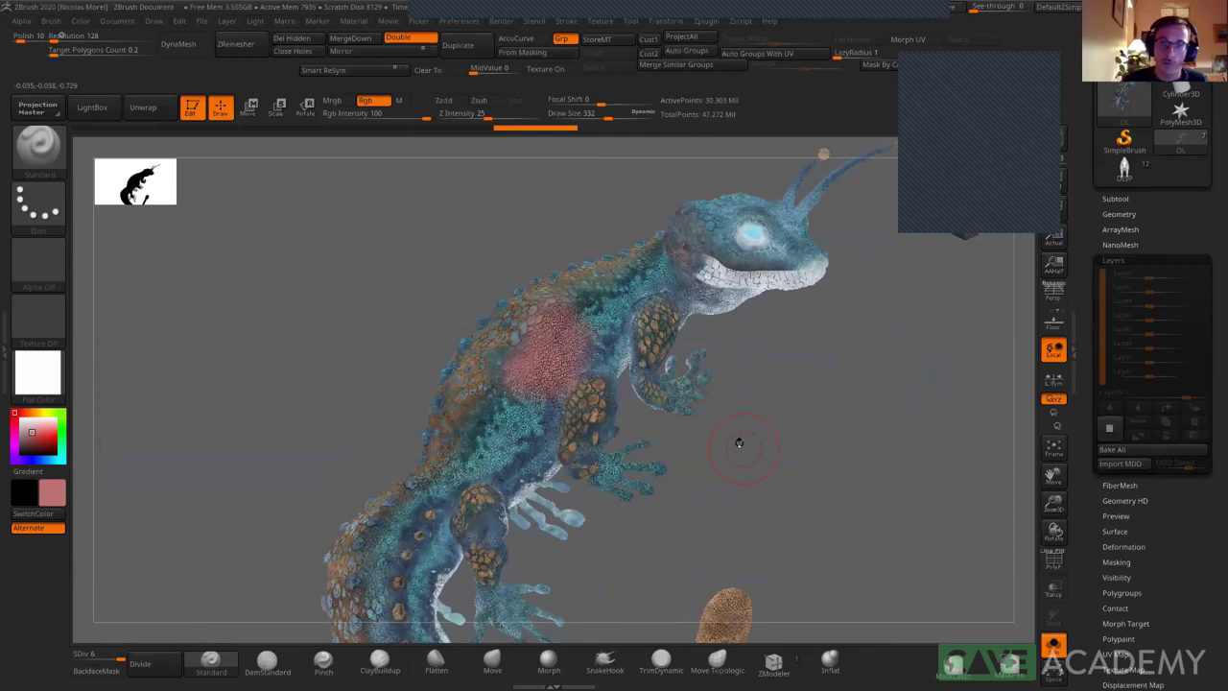
right_click_drag(773, 421, 768, 459)
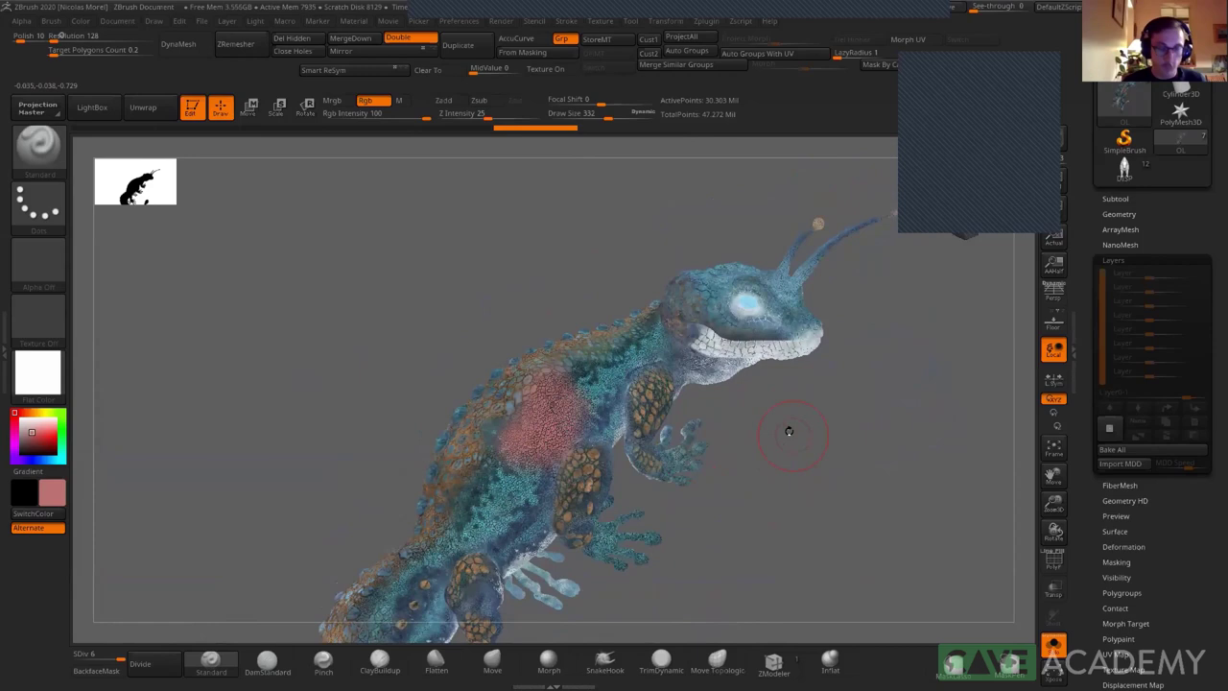
right_click_drag(723, 407, 398, 417)
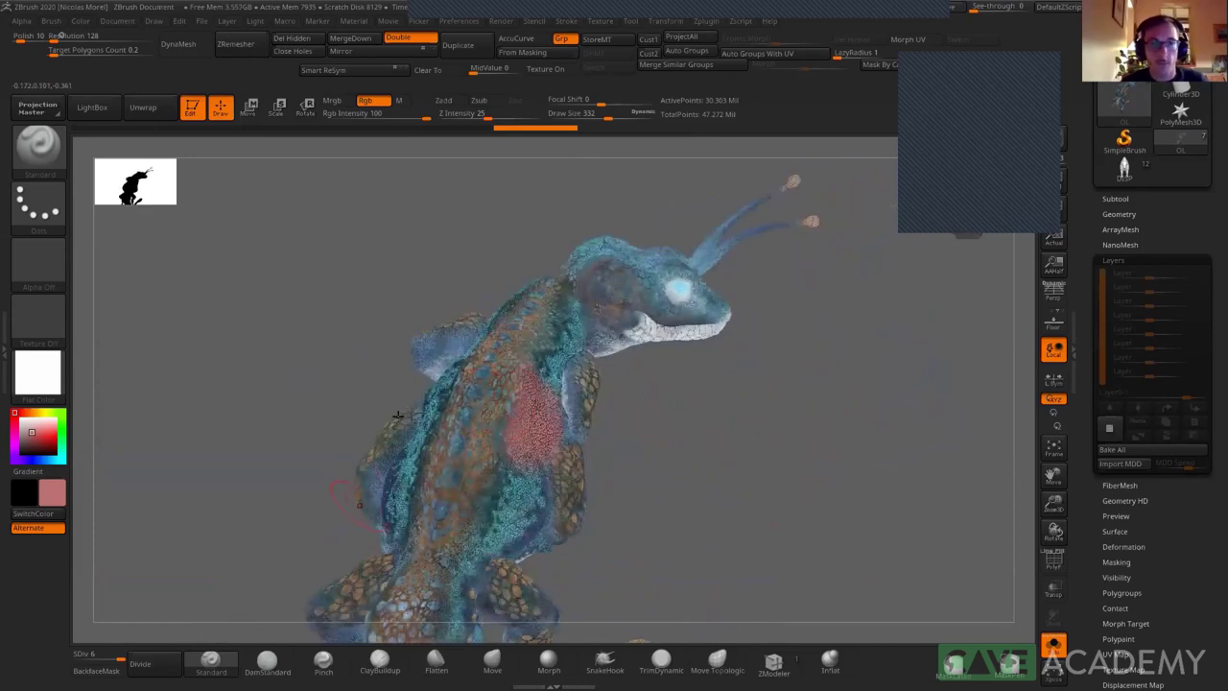
right_click_drag(469, 358, 460, 326)
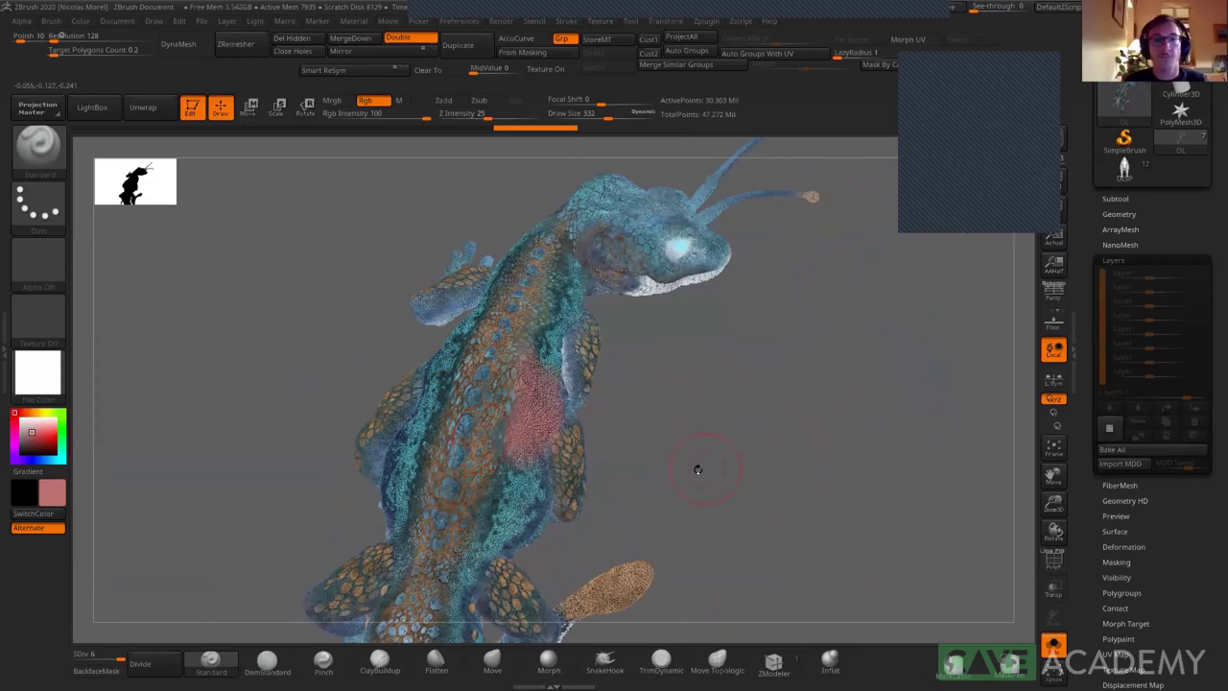
- Switch to the Maya Assets scene, clear the selection, and select the hidden kleappa_GRP group
key("alt+Tab")
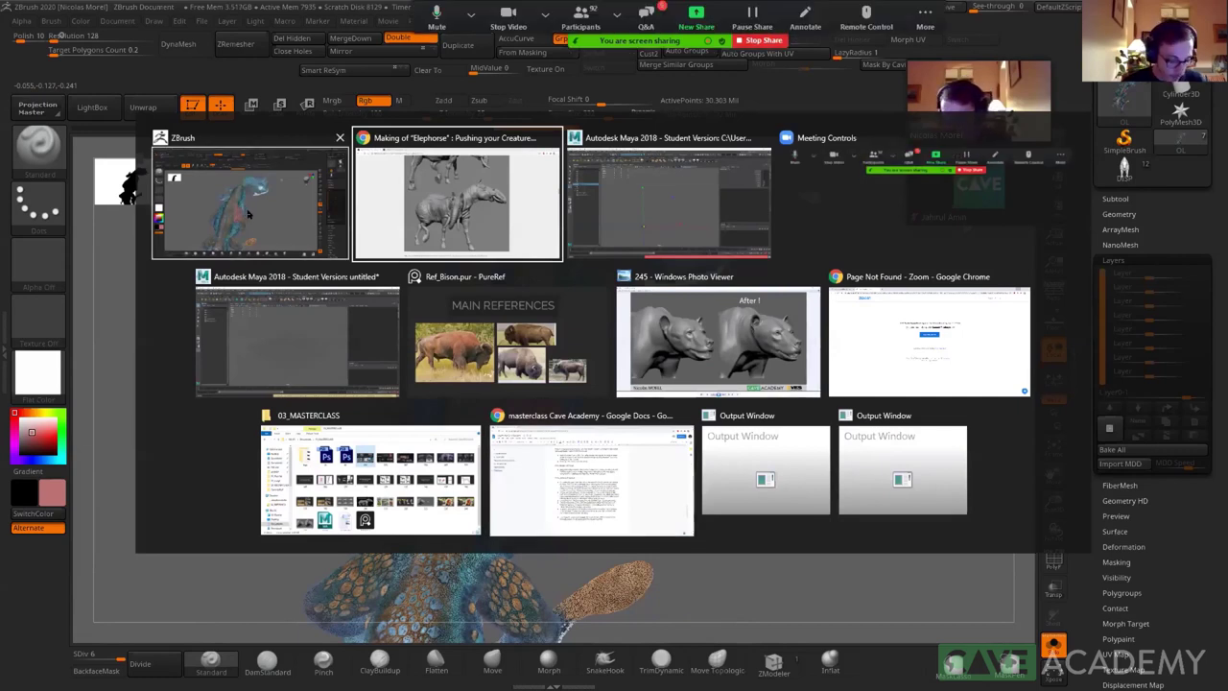
key("Tab")
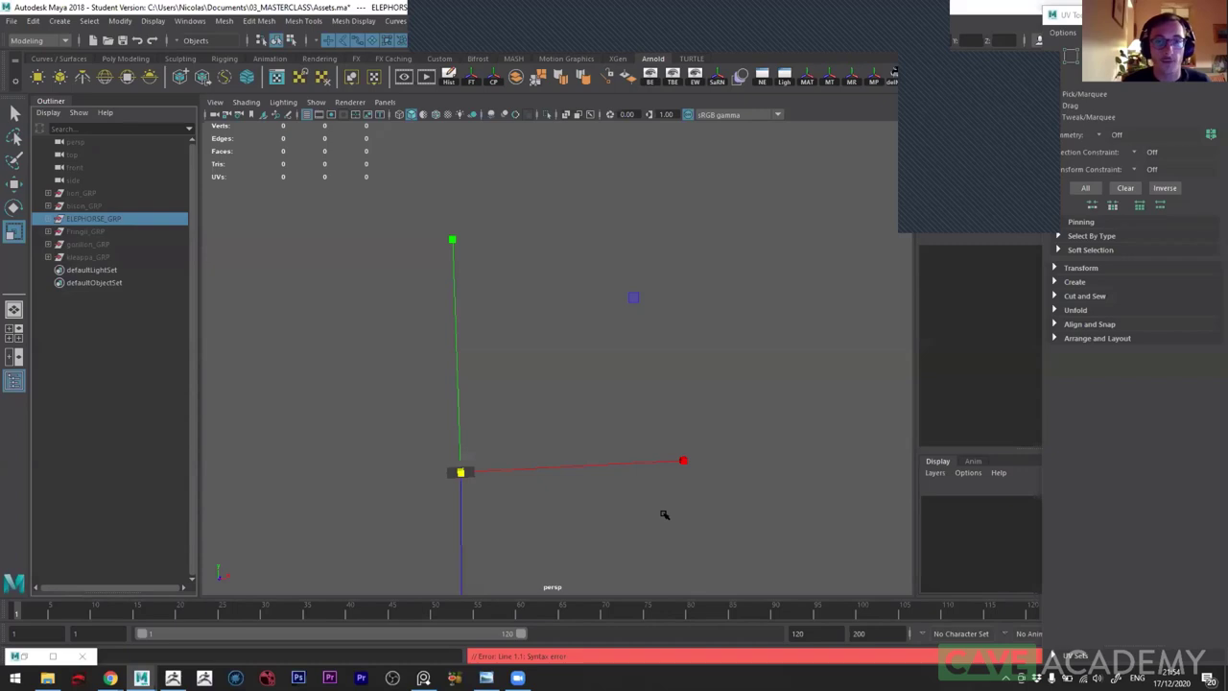
left_click(664, 516)
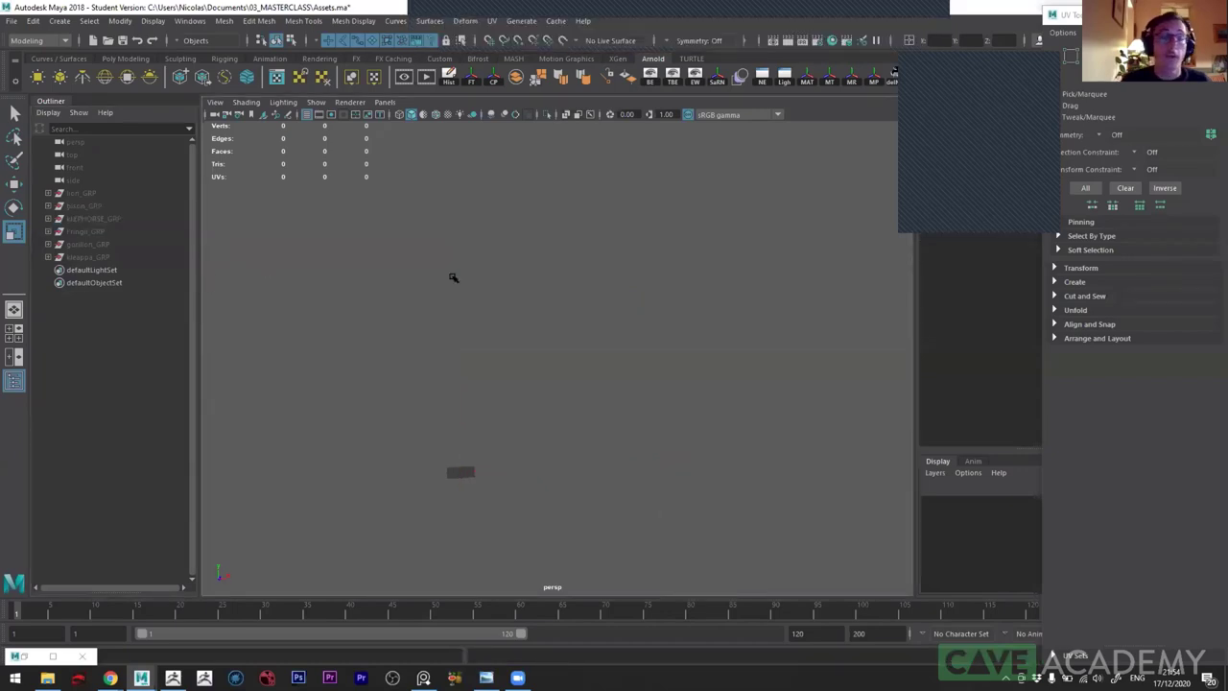
left_click(137, 257)
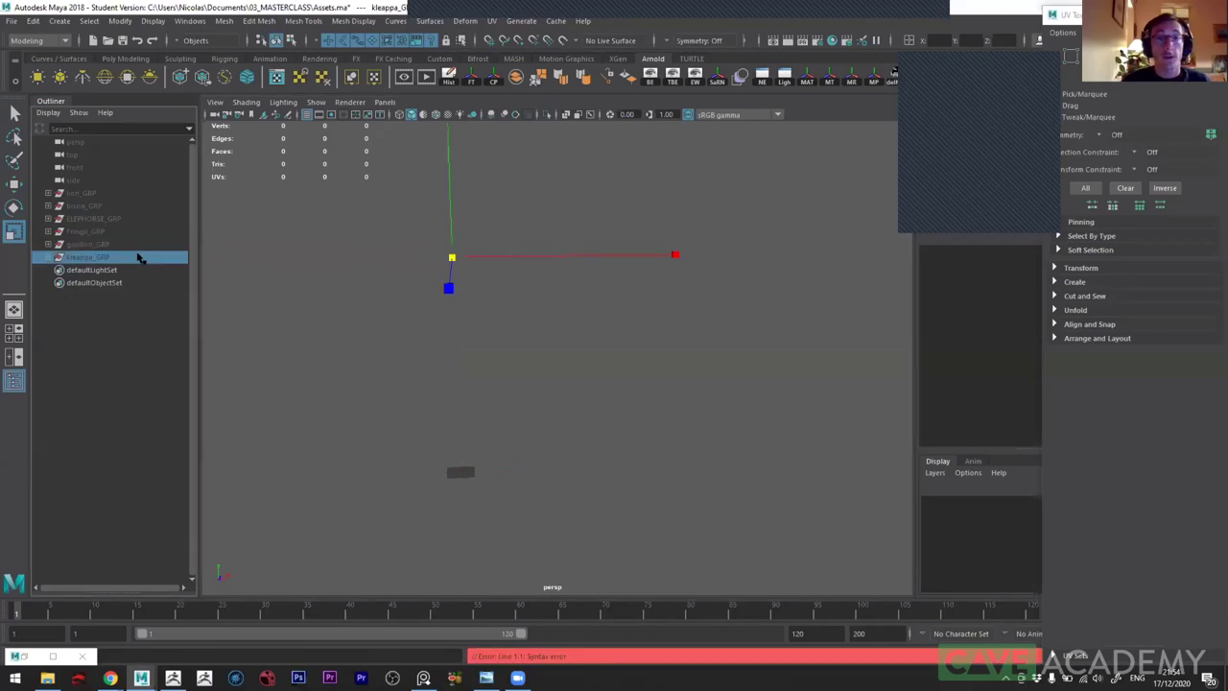
- Unhide kleappa_GRP with Shift+H, deselect it, and zoom in on the model
key("h")
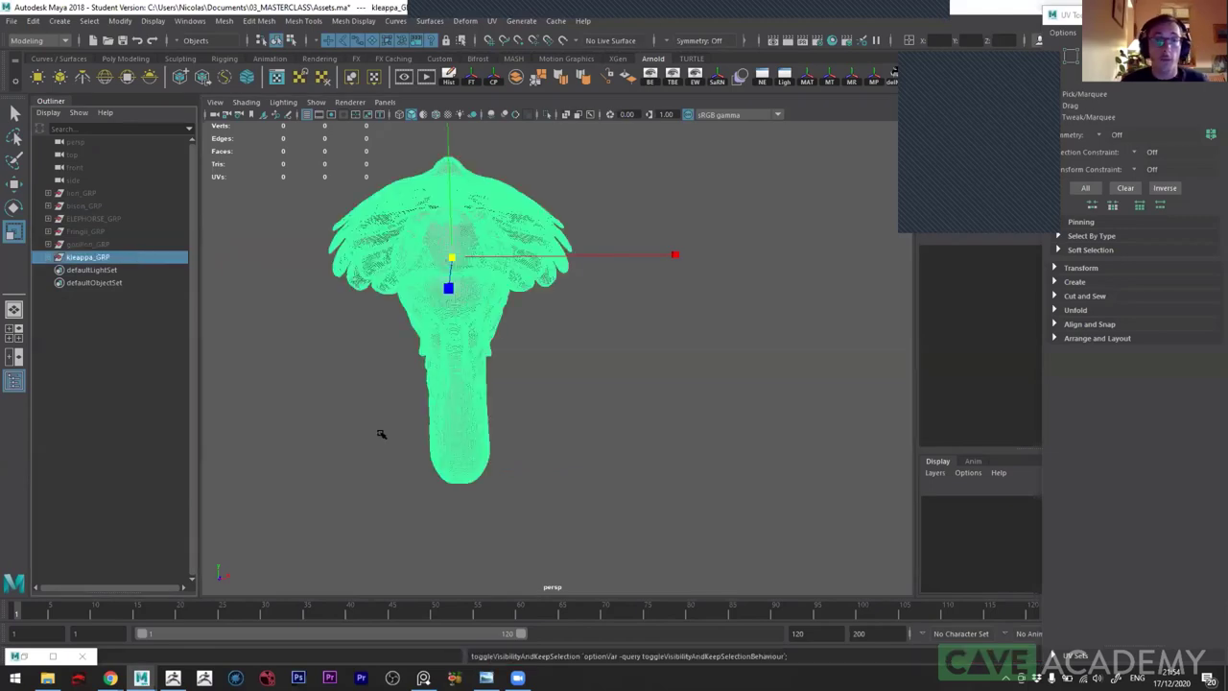
left_click_drag(356, 403, 361, 404, "alt")
left_click(361, 404)
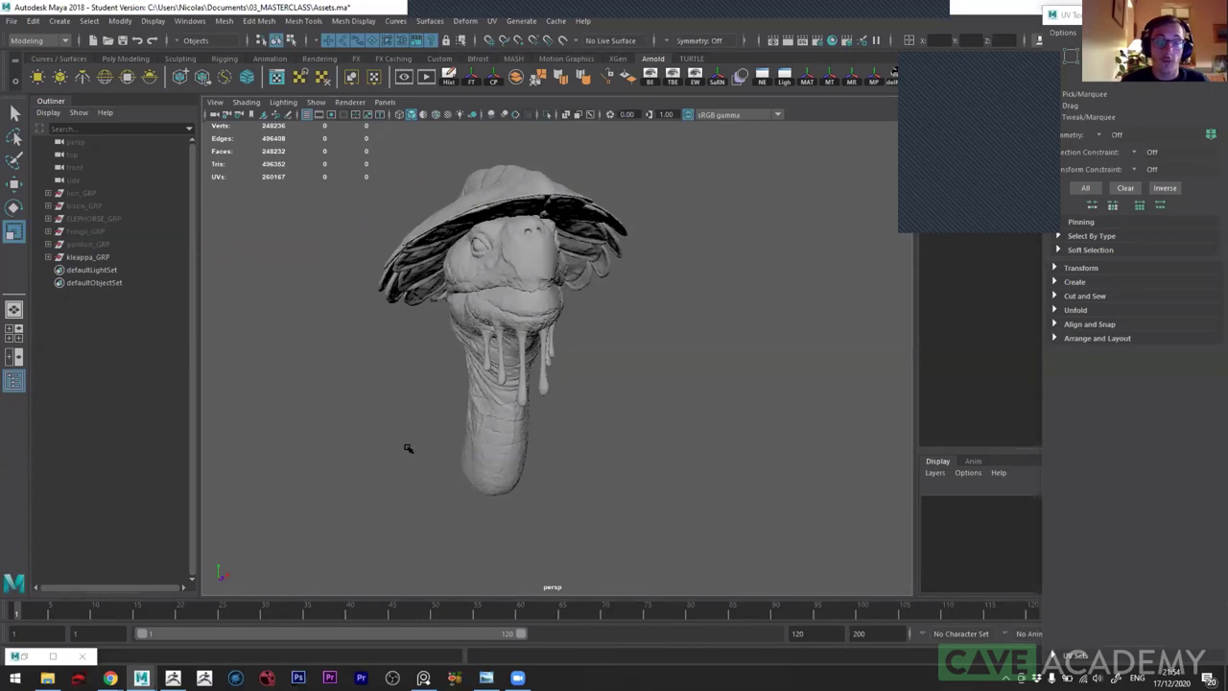
scroll(409, 449, "up", 4)
- Orbit around the creature head to inspect its cap and dripping strands from several angles
mouse_move(444, 179)
left_mouse_down("alt")
mouse_move(523, 376)
mouse_move(659, 415)
left_mouse_up("alt")
left_click(523, 376)
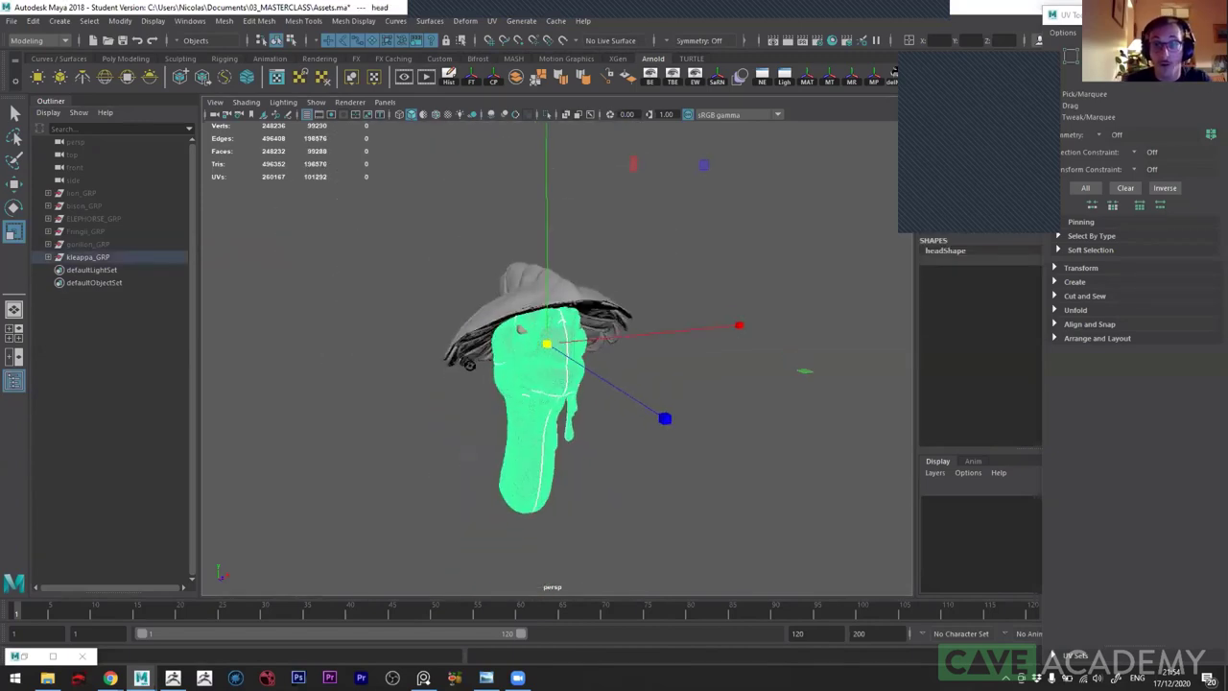
left_click(447, 382)
left_click_drag(447, 382, 505, 379, "alt")
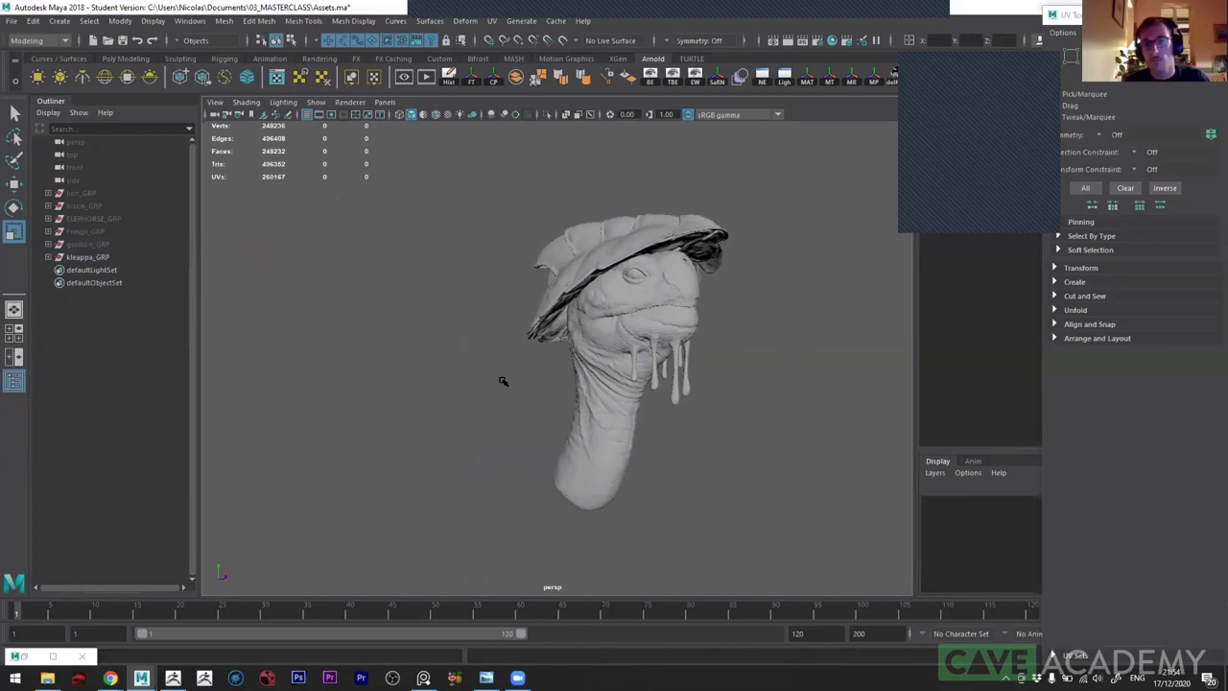
left_click_drag(596, 406, 611, 421, "alt")
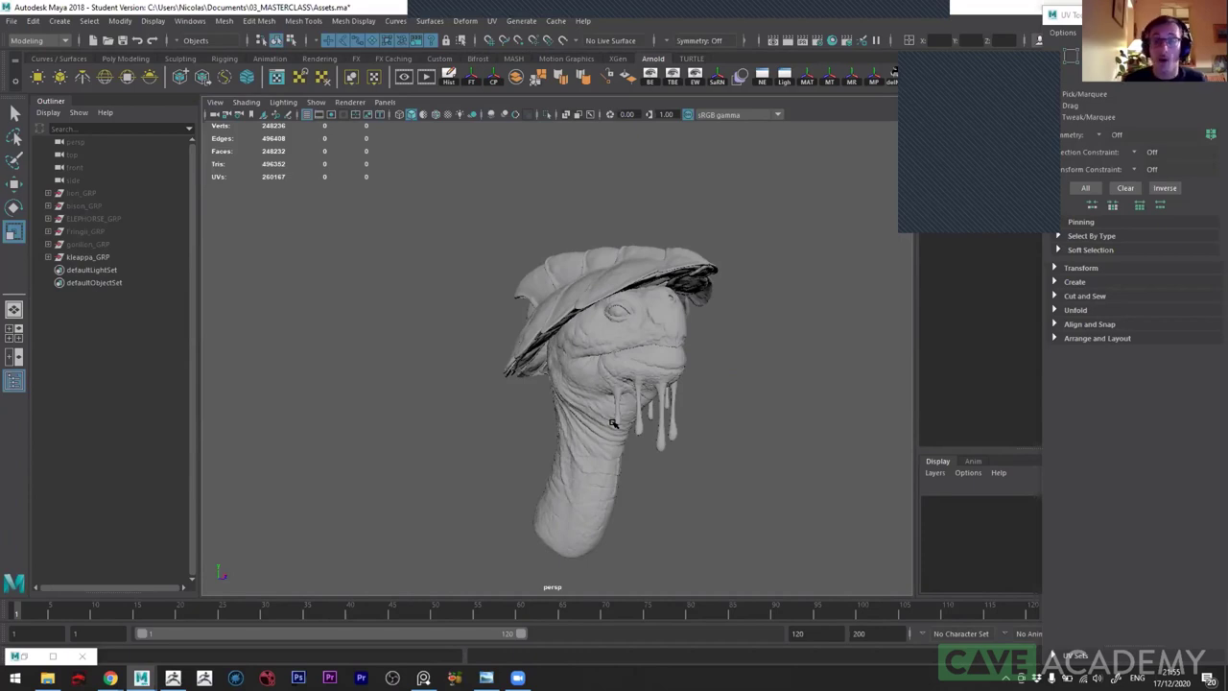
left_click_drag(635, 382, 563, 393, "alt")
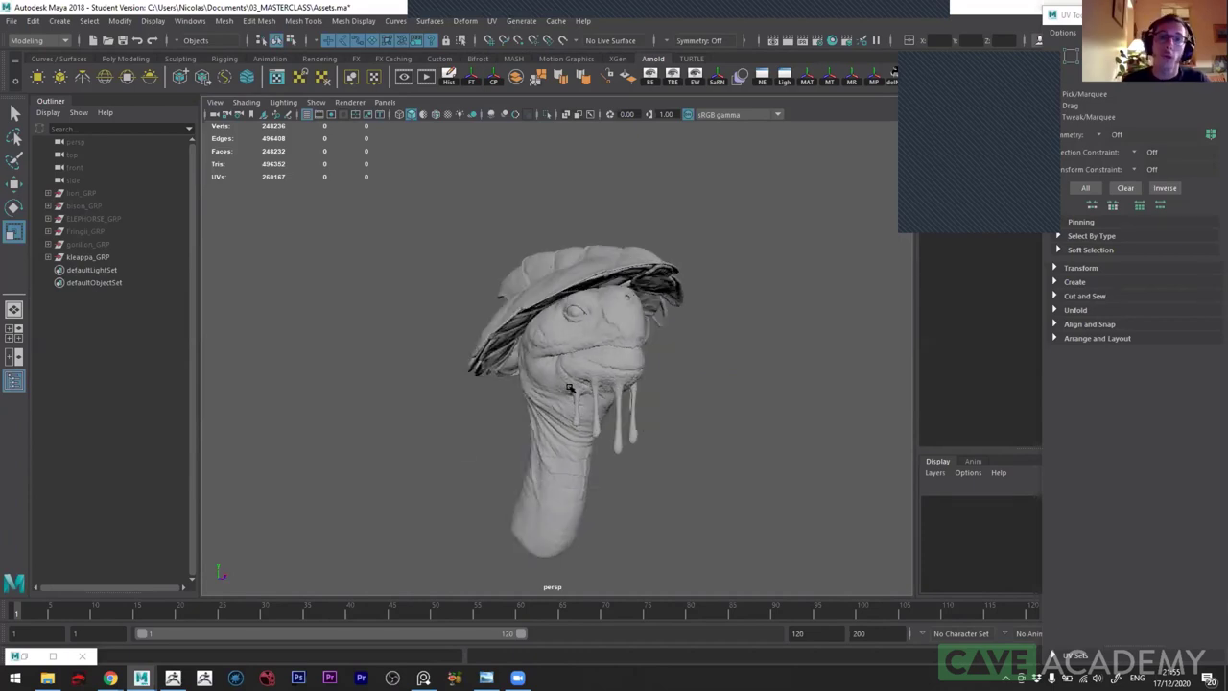
left_click(569, 383)
left_click(513, 317)
key("f")
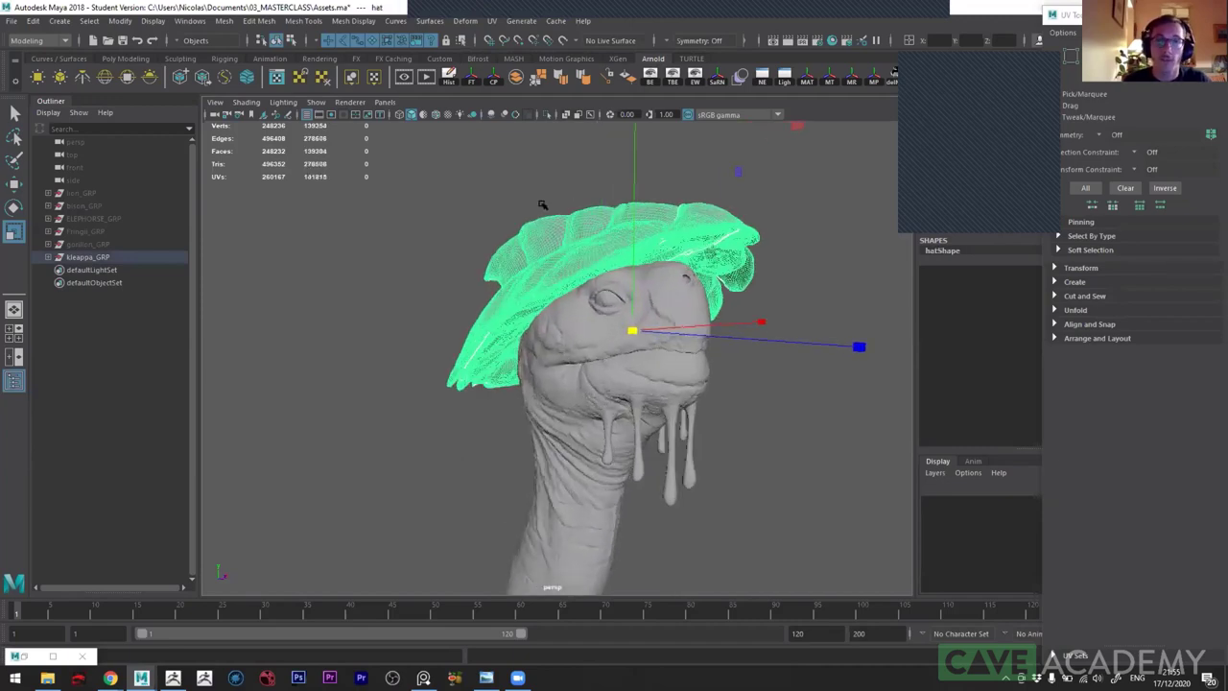
left_click(542, 204)
left_click(585, 327)
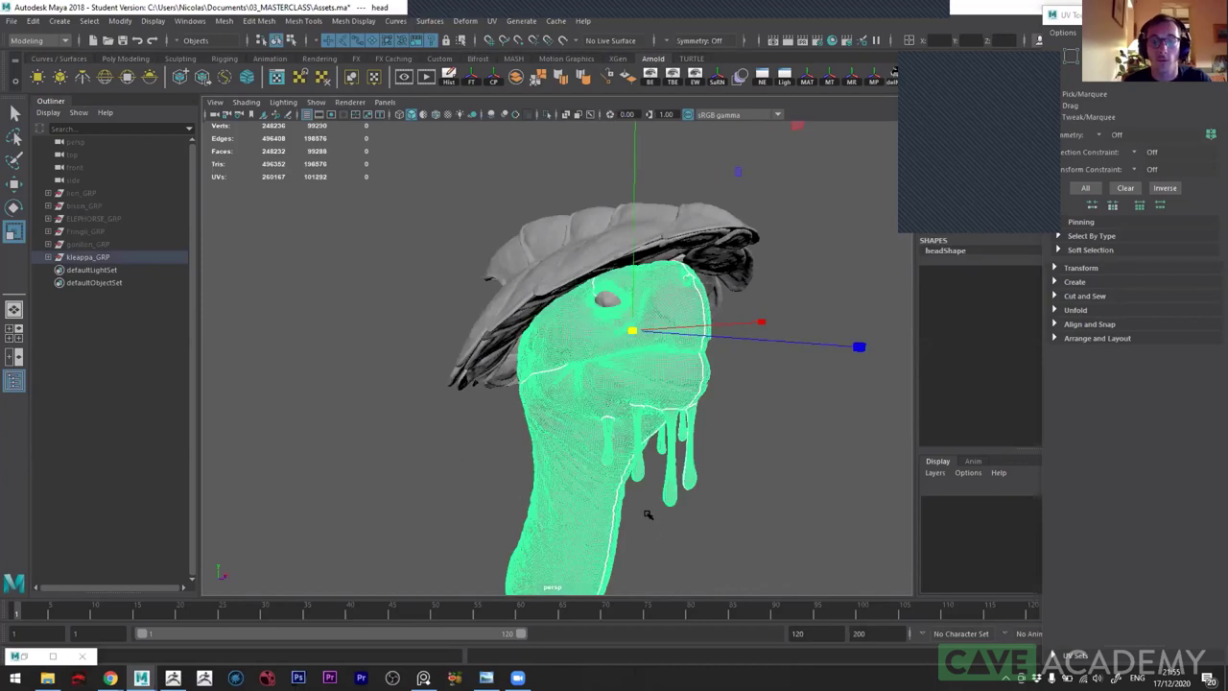
left_click_drag(576, 384, 634, 375, "alt")
left_click(634, 267)
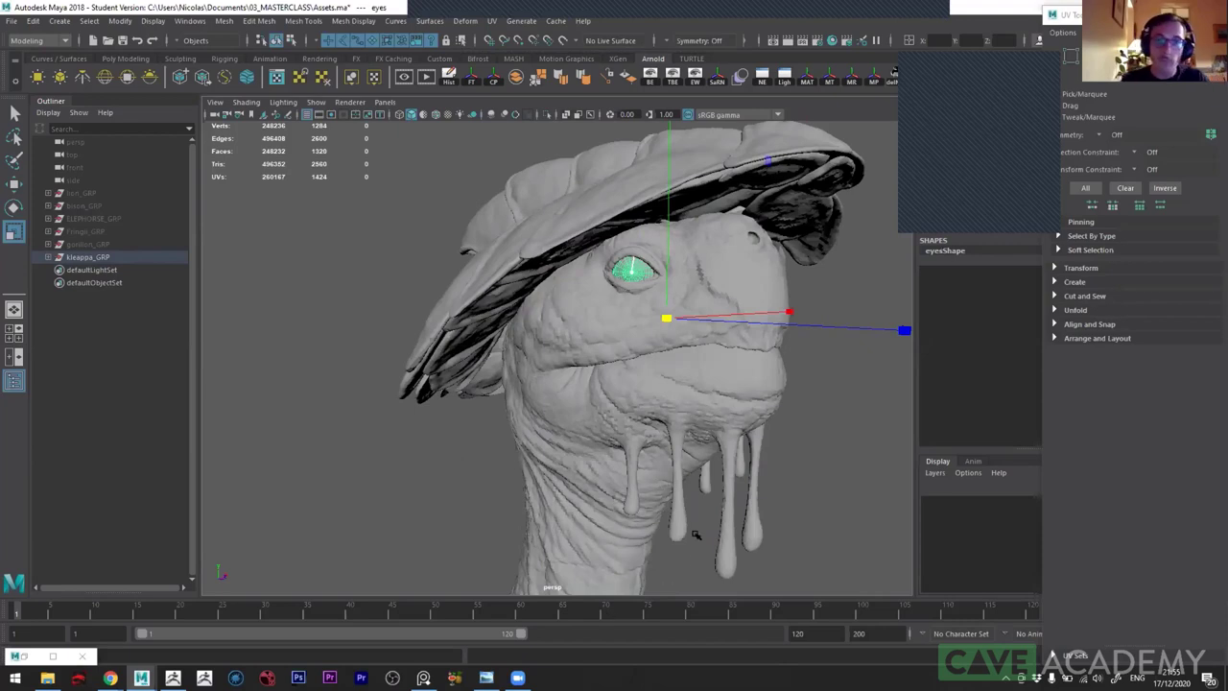
scroll(664, 515, "down", 3)
scroll(664, 515, "down", 2)
scroll(648, 511, "down", 1)
scroll(603, 492, "down", 1)
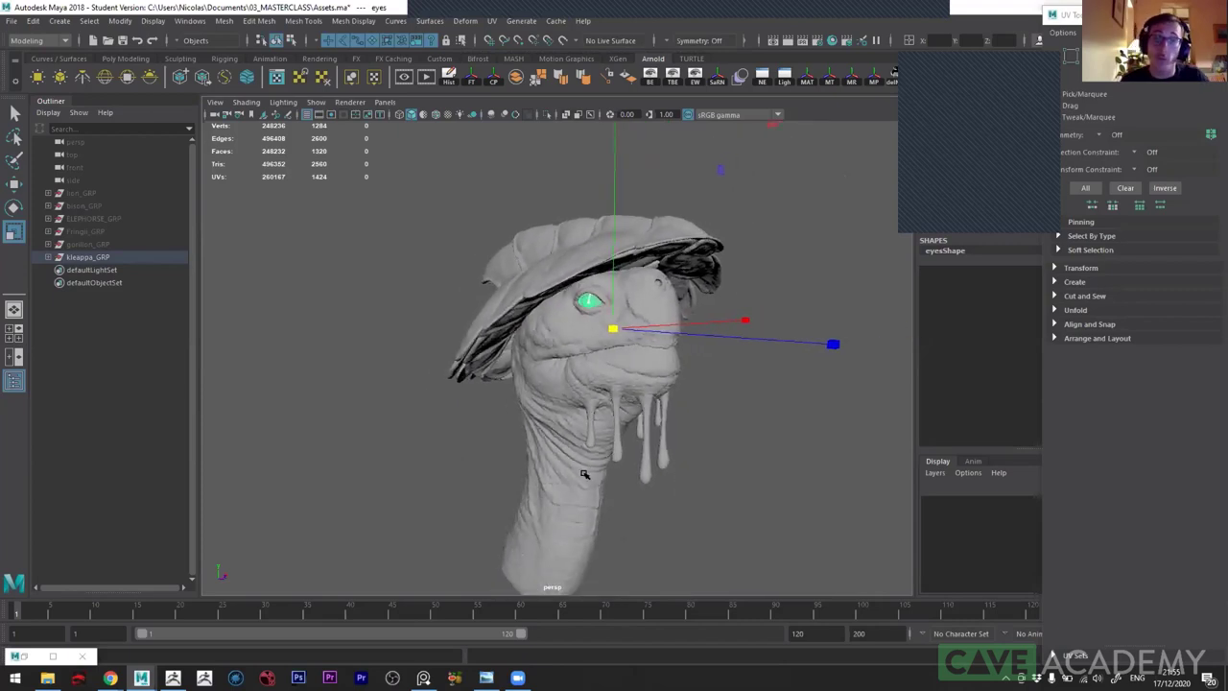
scroll(581, 477, "down", 1)
left_click(554, 469)
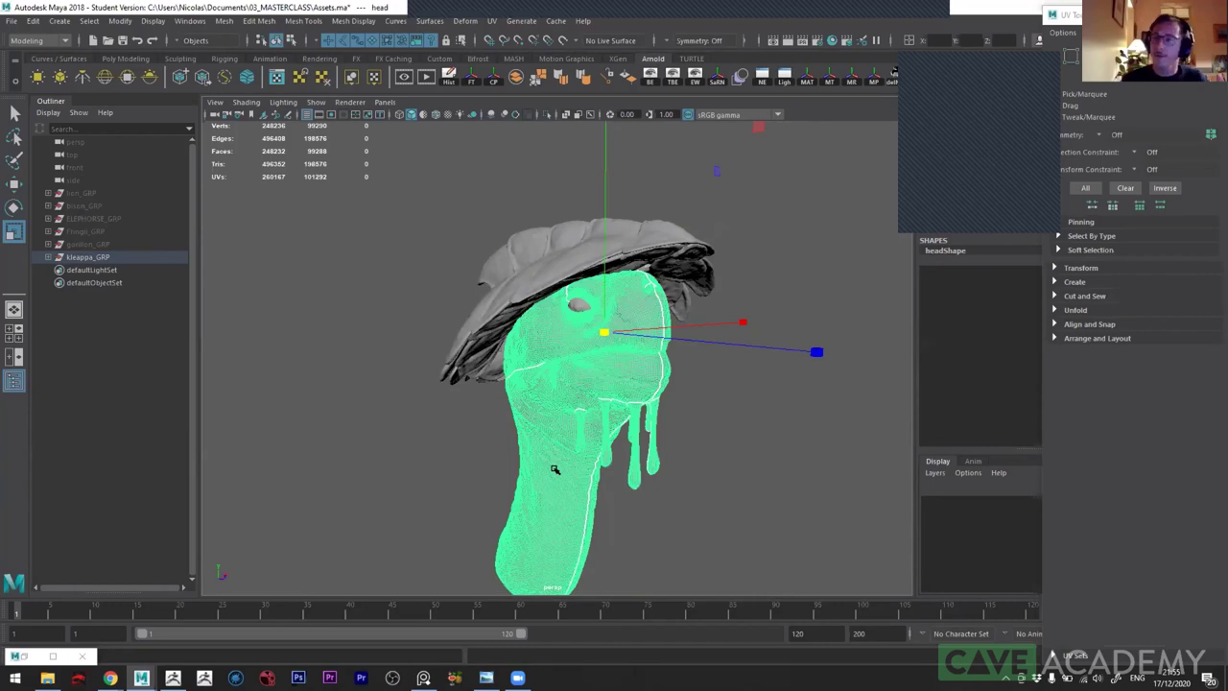